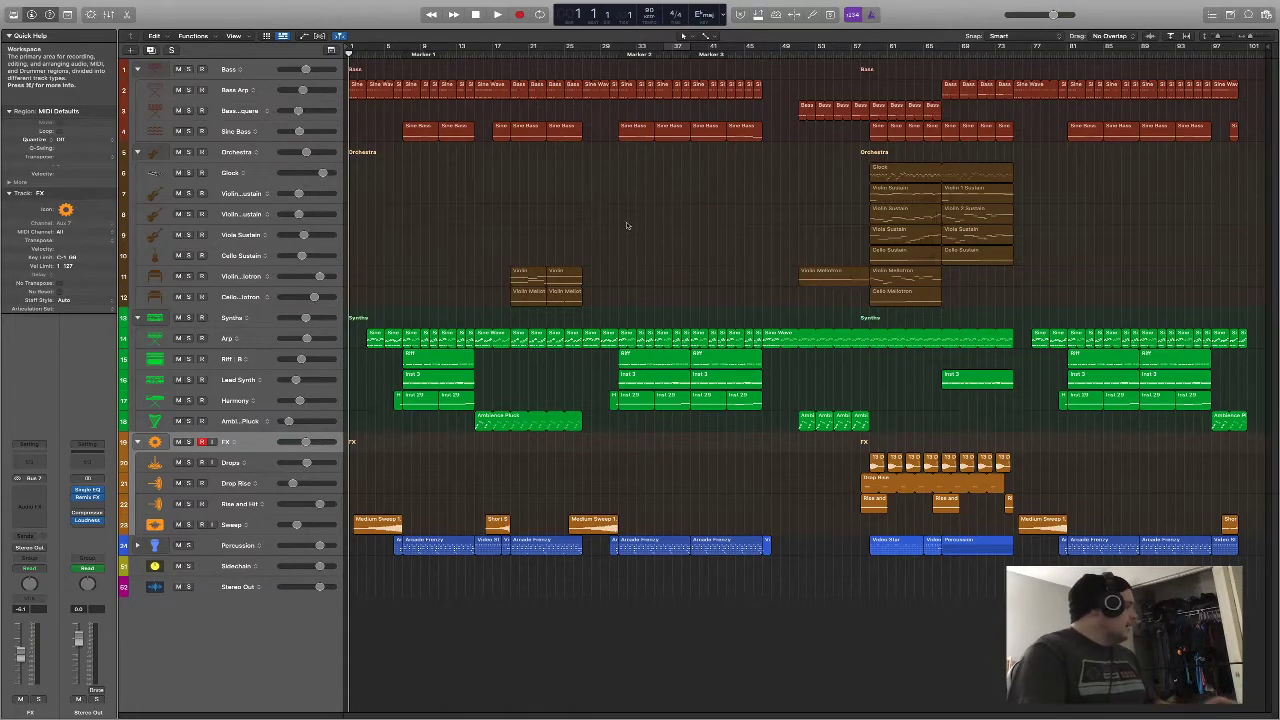
# Play the opening of the song briefly and collapse the Quick Help, Region and Track sections of the inspector
pyautogui.press('space')
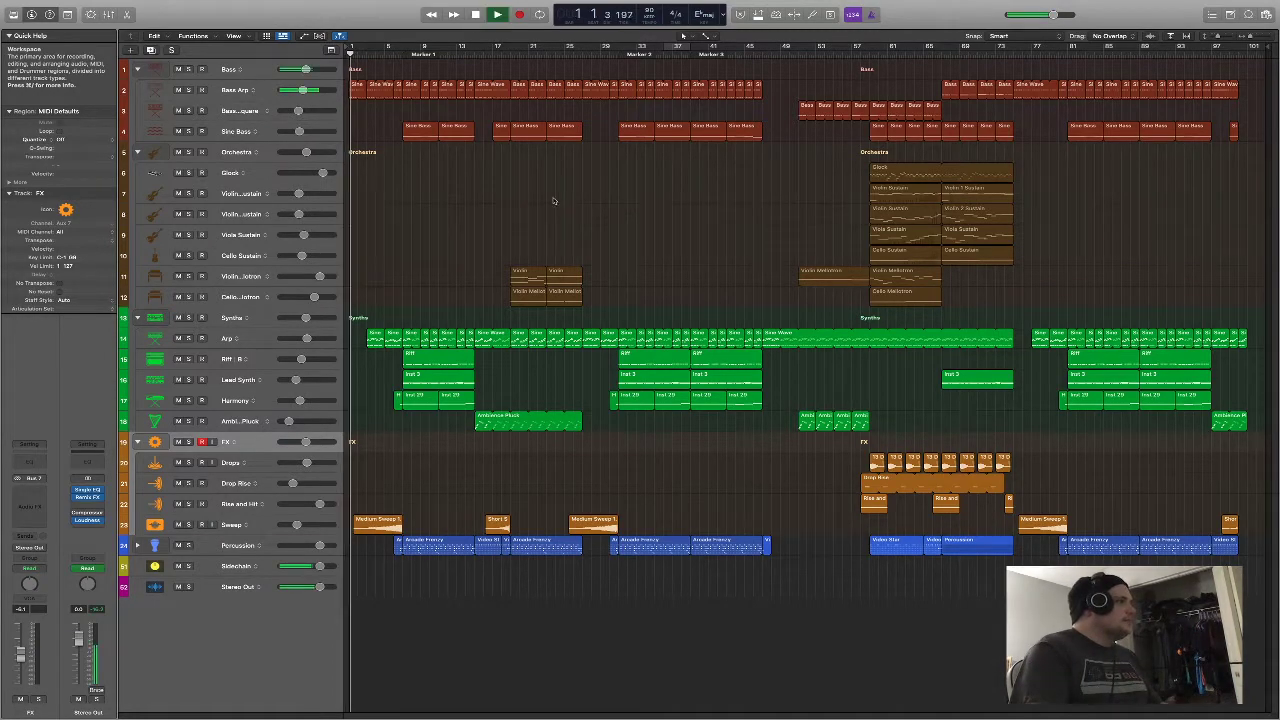
pyautogui.press('space')
pyautogui.click(8, 35)
pyautogui.click(8, 48)
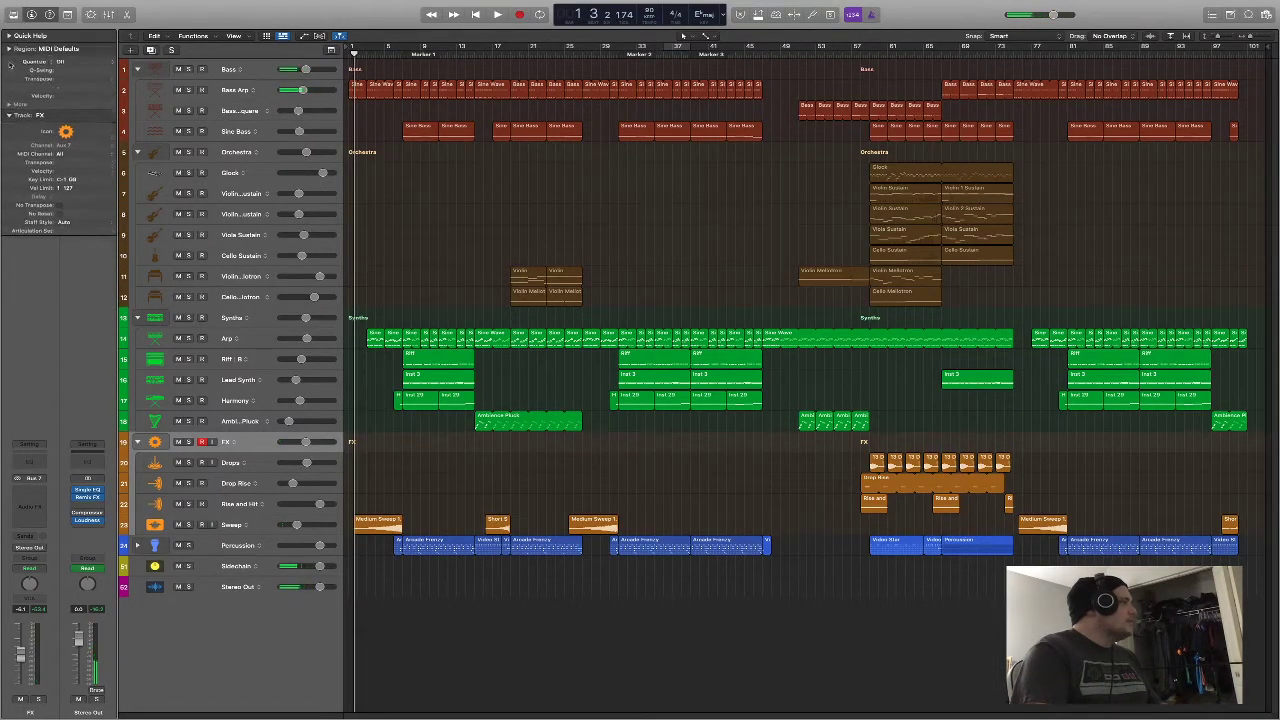
pyautogui.click(8, 62)
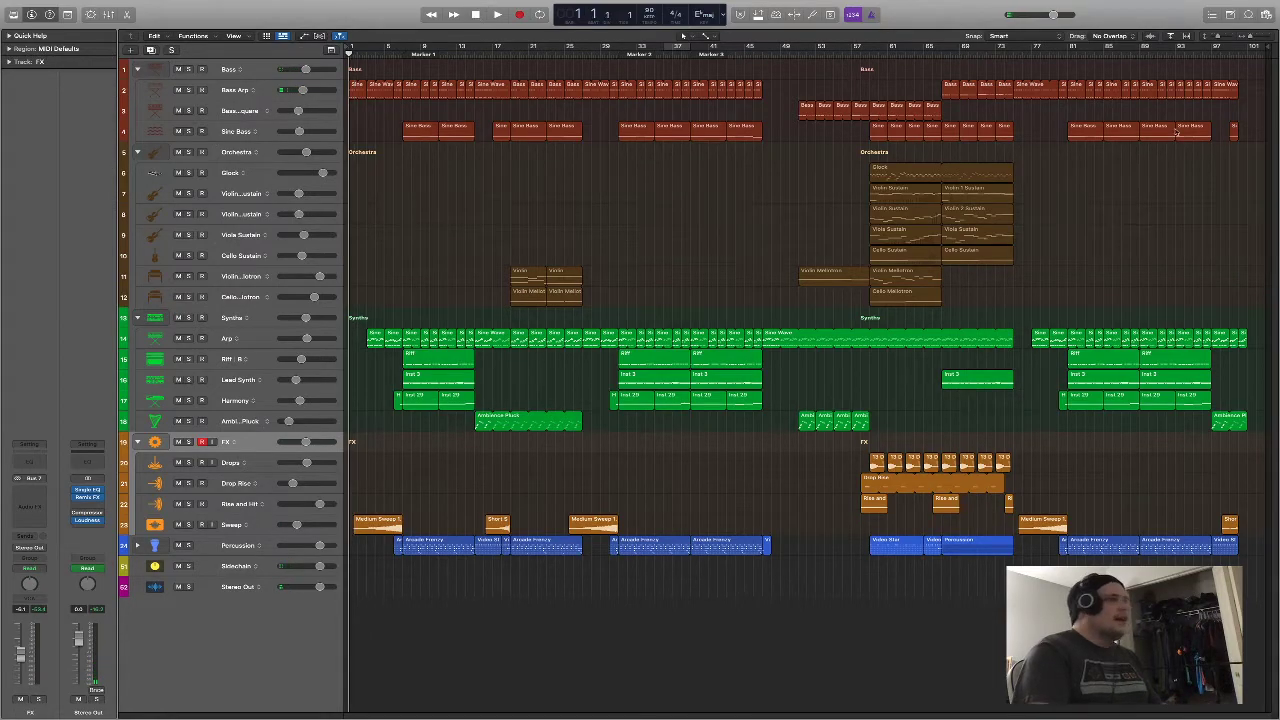
# Enlarge the tracks horizontally and vertically in the arrangement and look over the Bass, Orchestra, Synths and FX groups
pyautogui.moveTo(1244, 37); pyautogui.dragTo(1252, 37)
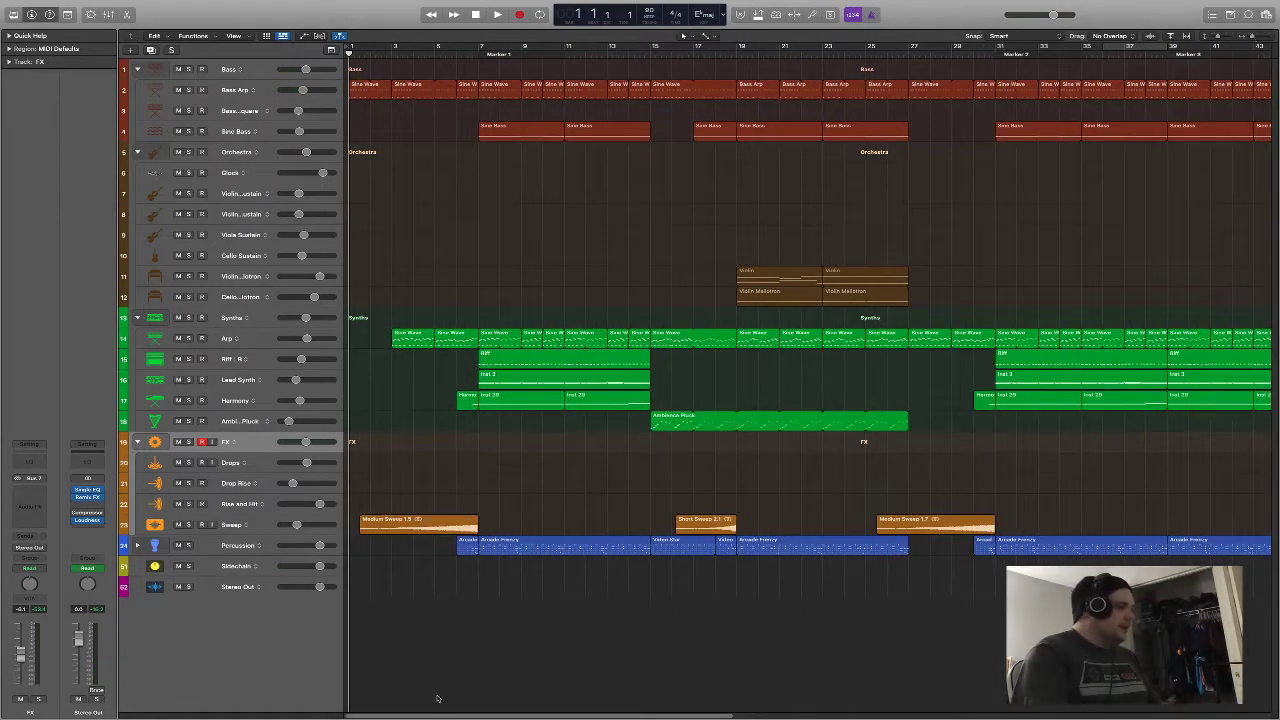
pyautogui.moveTo(1215, 37); pyautogui.dragTo(1219, 37)
pyautogui.scroll(-3, 453, 355)
pyautogui.scroll(3, 453, 355)
pyautogui.scroll(-3, 453, 355)
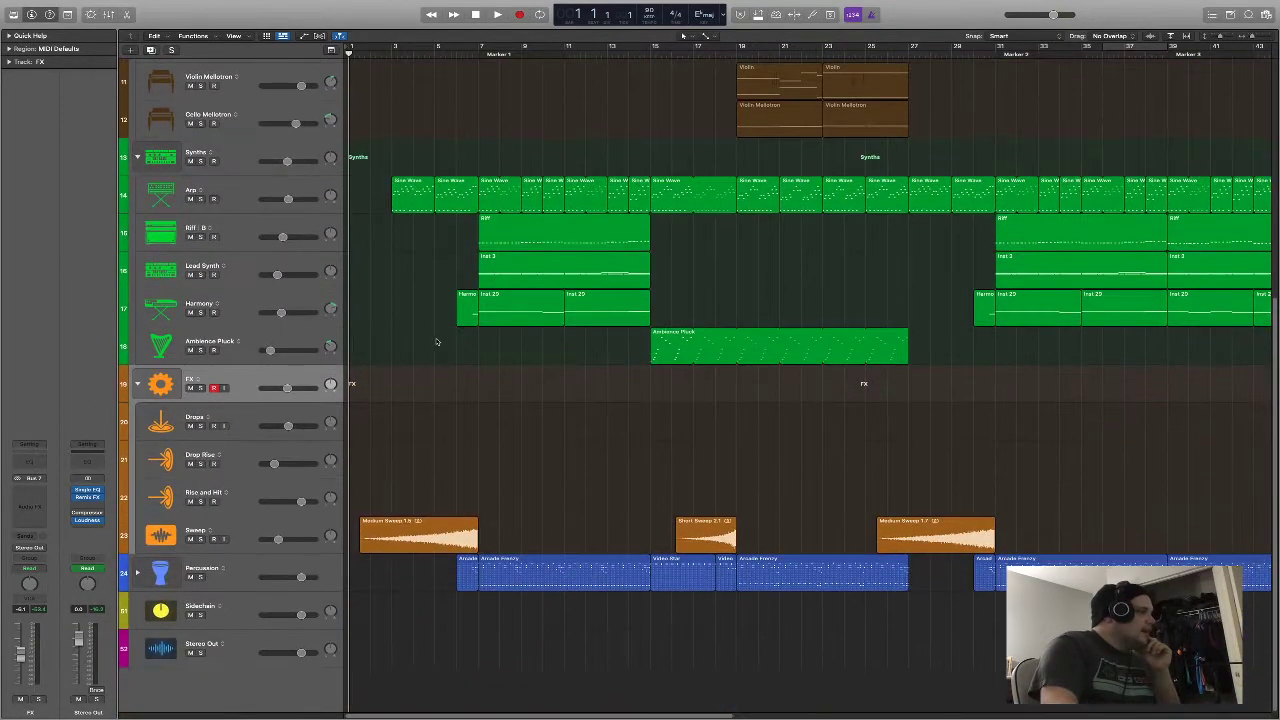
pyautogui.scroll(9, 409, 443)
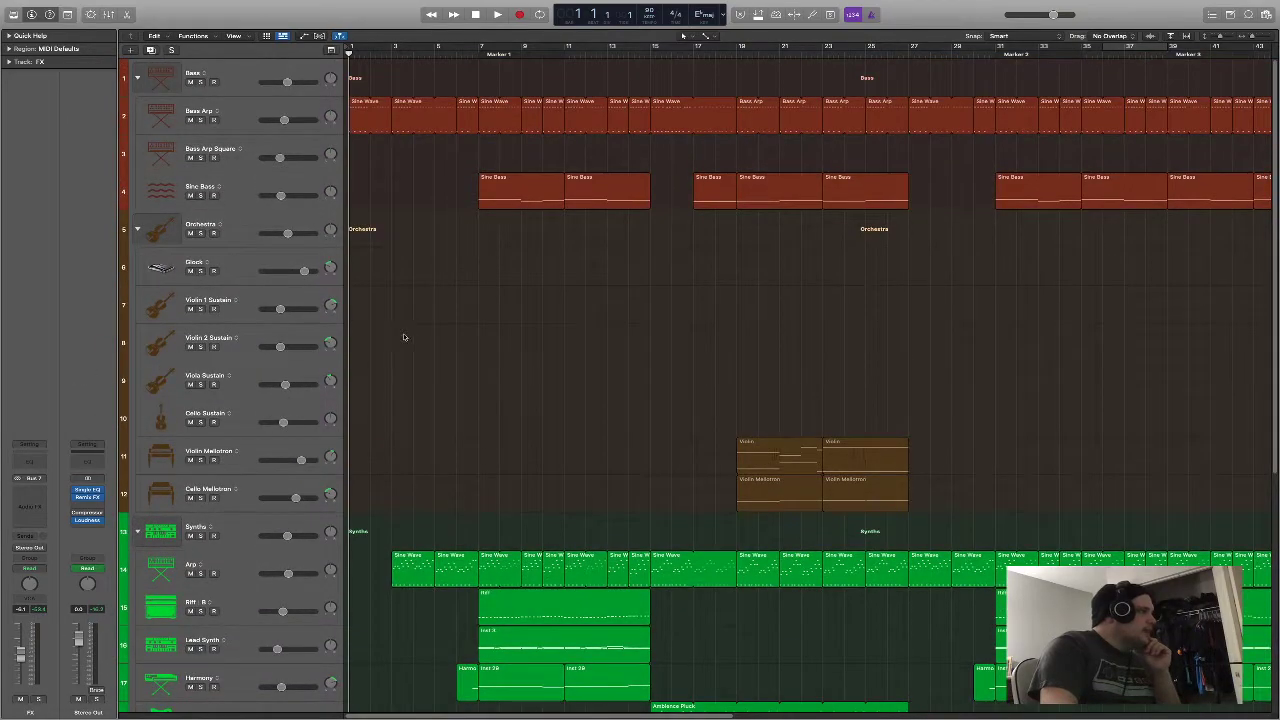
pyautogui.scroll(-10, 404, 337)
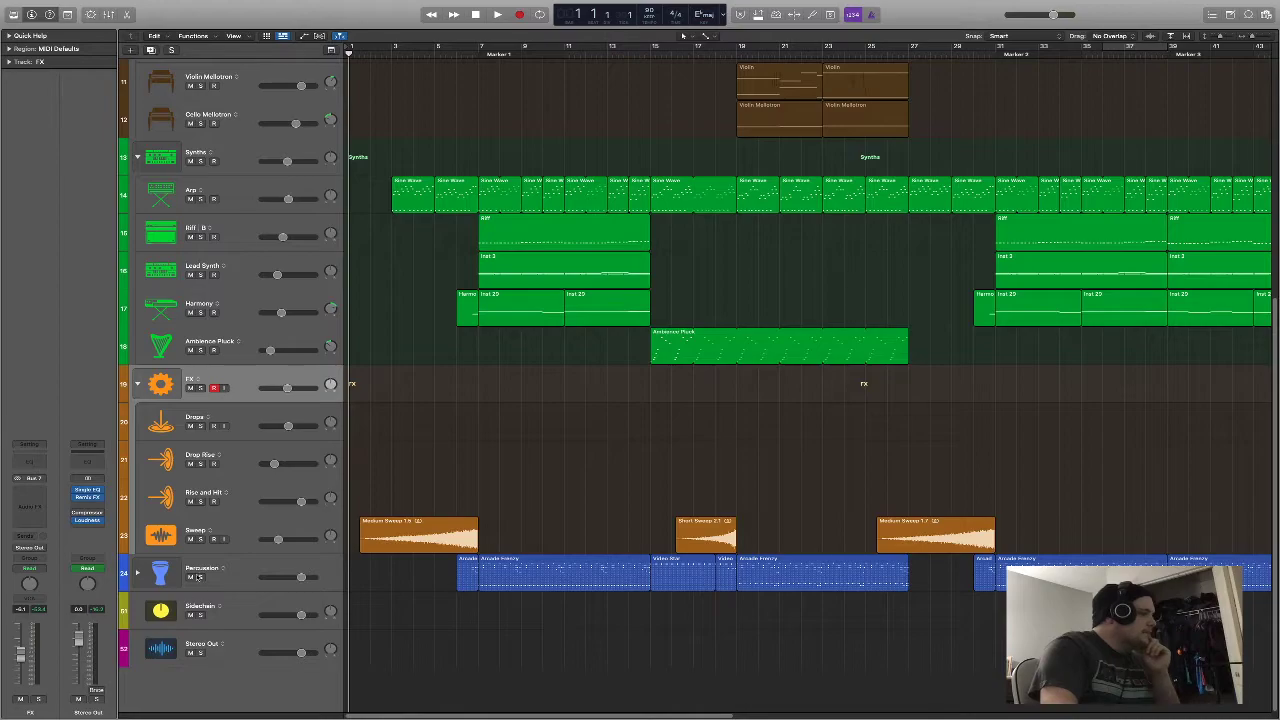
# Expand the Percussion stack and collapse the Video Star kit inside it to a single track
pyautogui.click(138, 573)
pyautogui.scroll(-7, 150, 480)
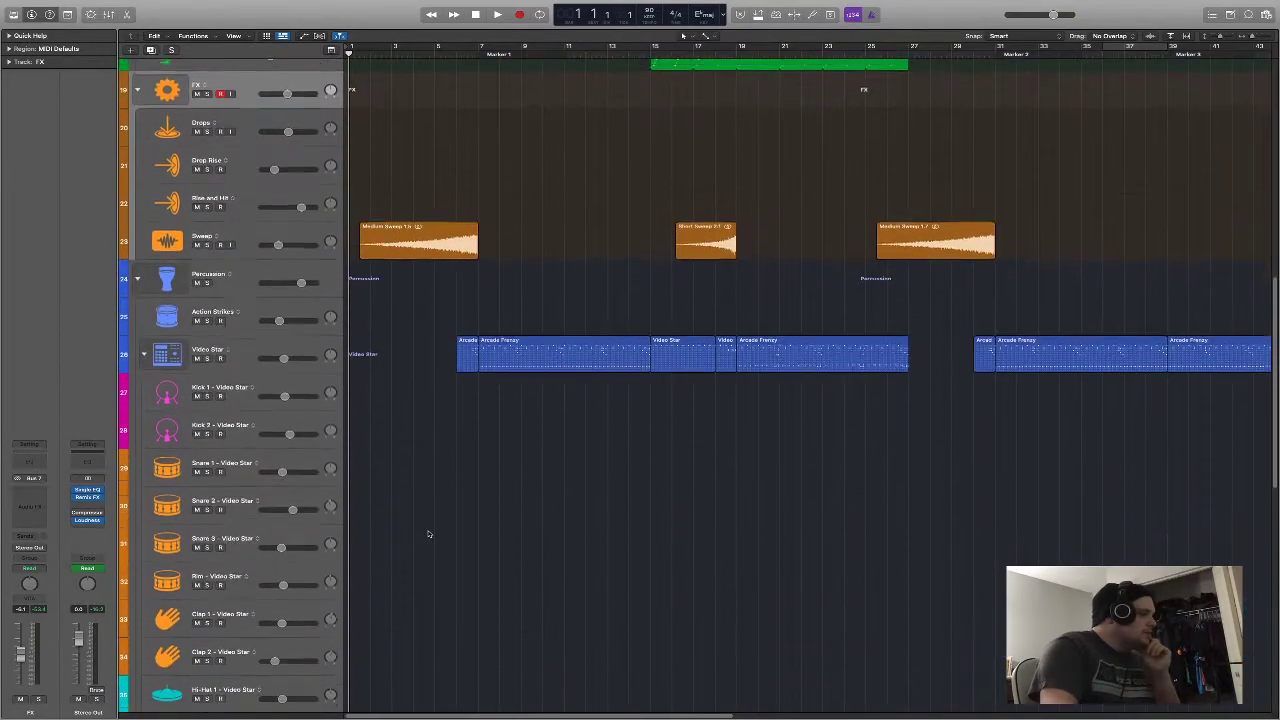
pyautogui.click(143, 370)
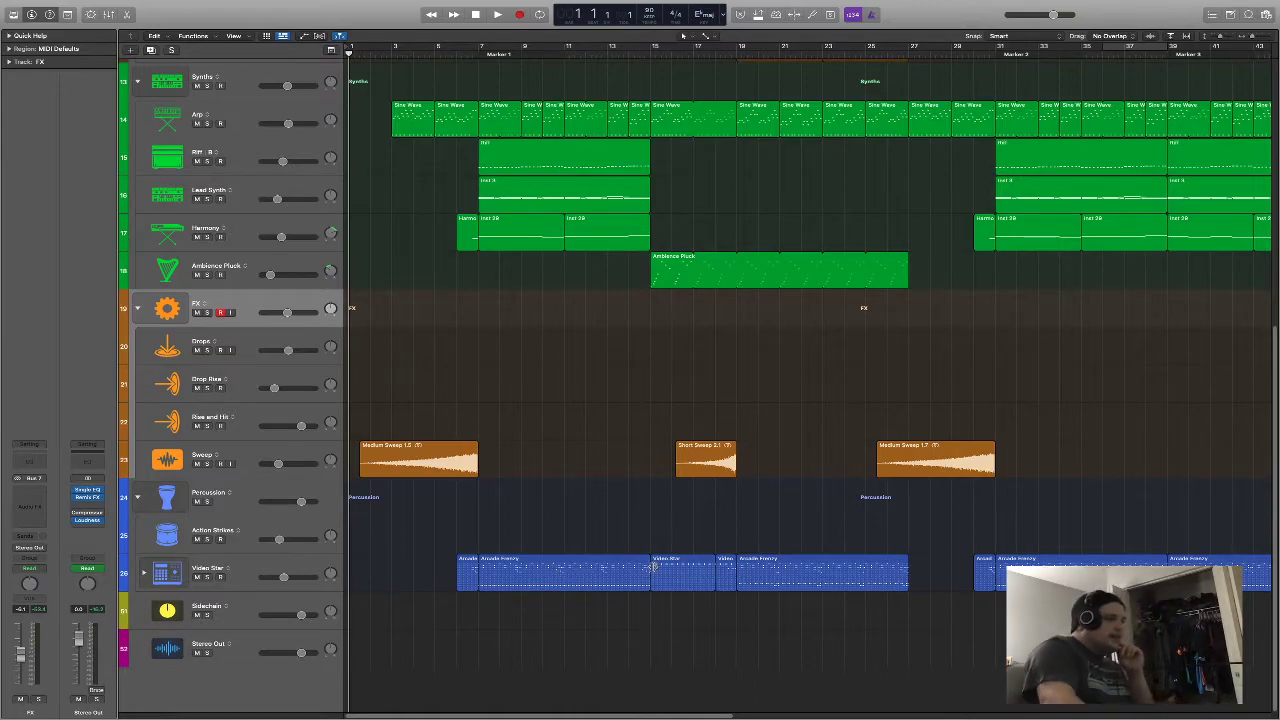
# Solo the Video Star drum track, audition it from Marker 1, and clear the solo with the playhead back at the marker
pyautogui.hotkey('alt', '.')
pyautogui.click(208, 577)
pyautogui.click(263, 572)
pyautogui.press('space')
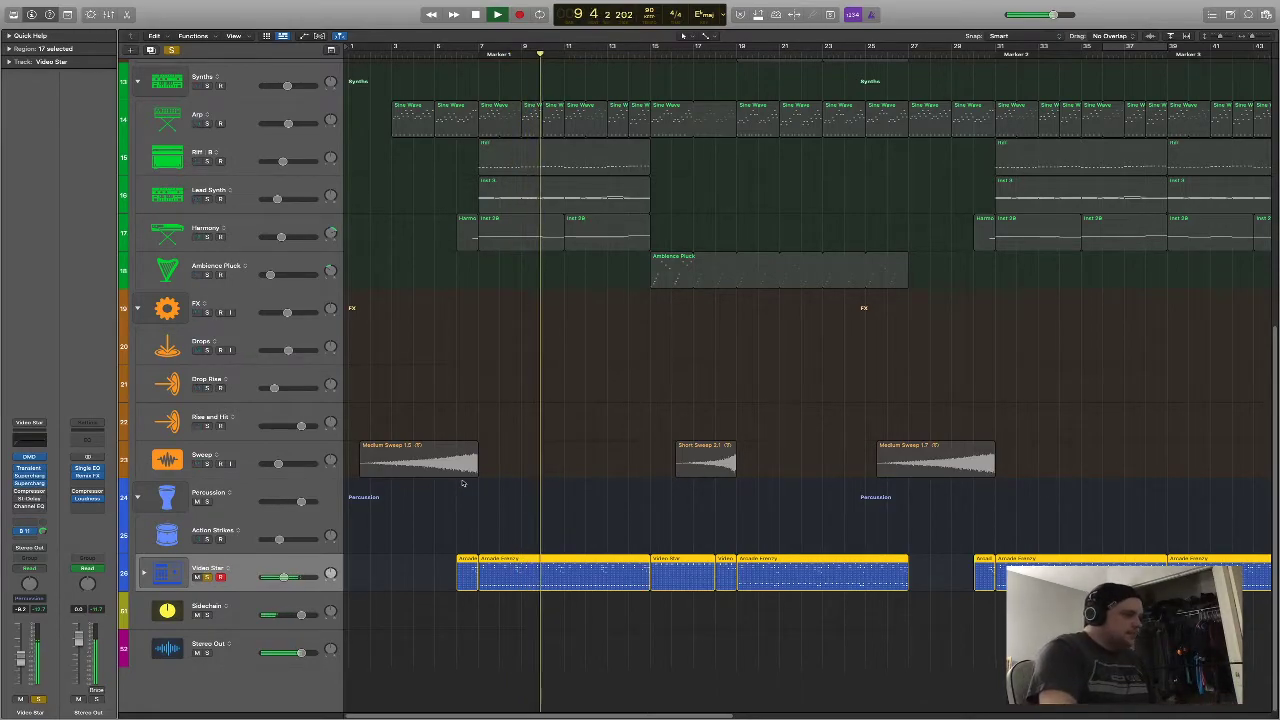
pyautogui.click(514, 474)
pyautogui.press('space')
pyautogui.hotkey('alt', ',')
pyautogui.click(209, 578)
pyautogui.press('shift+super+i')
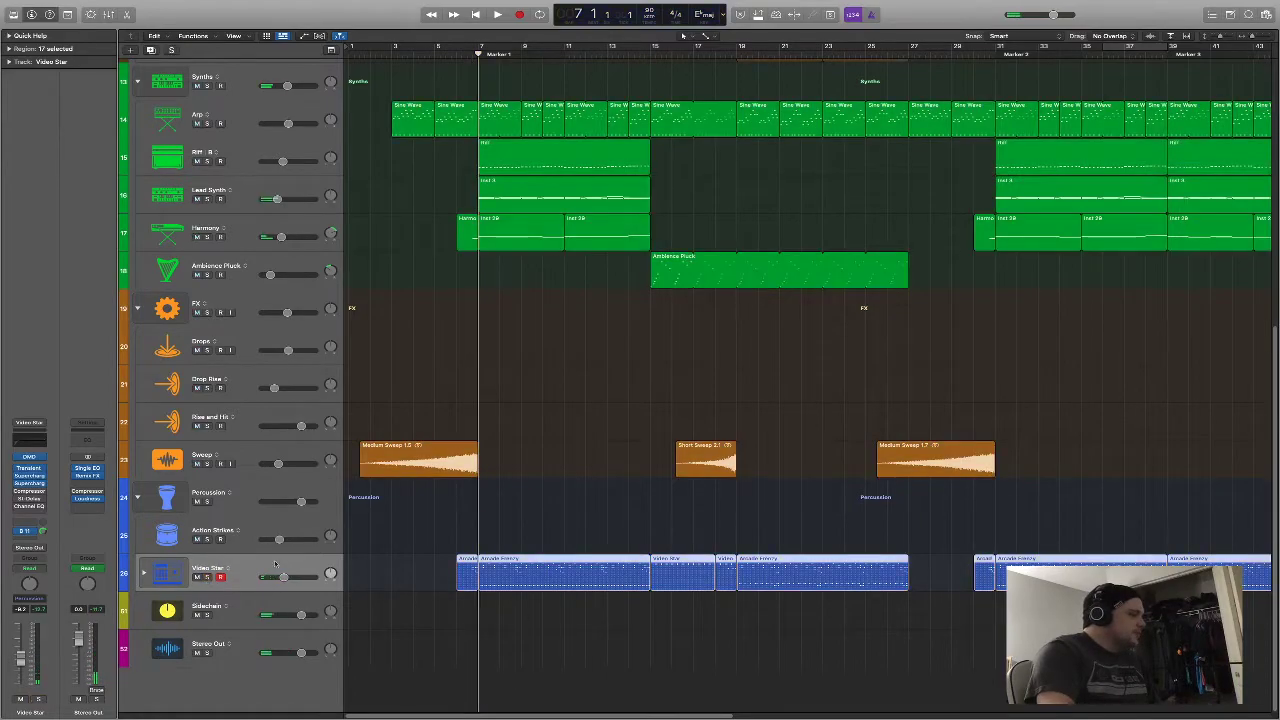
# Expand the Video Star kit to examine its individual drum tracks, and collapse it again
pyautogui.click(143, 577)
pyautogui.scroll(-6, 197, 265)
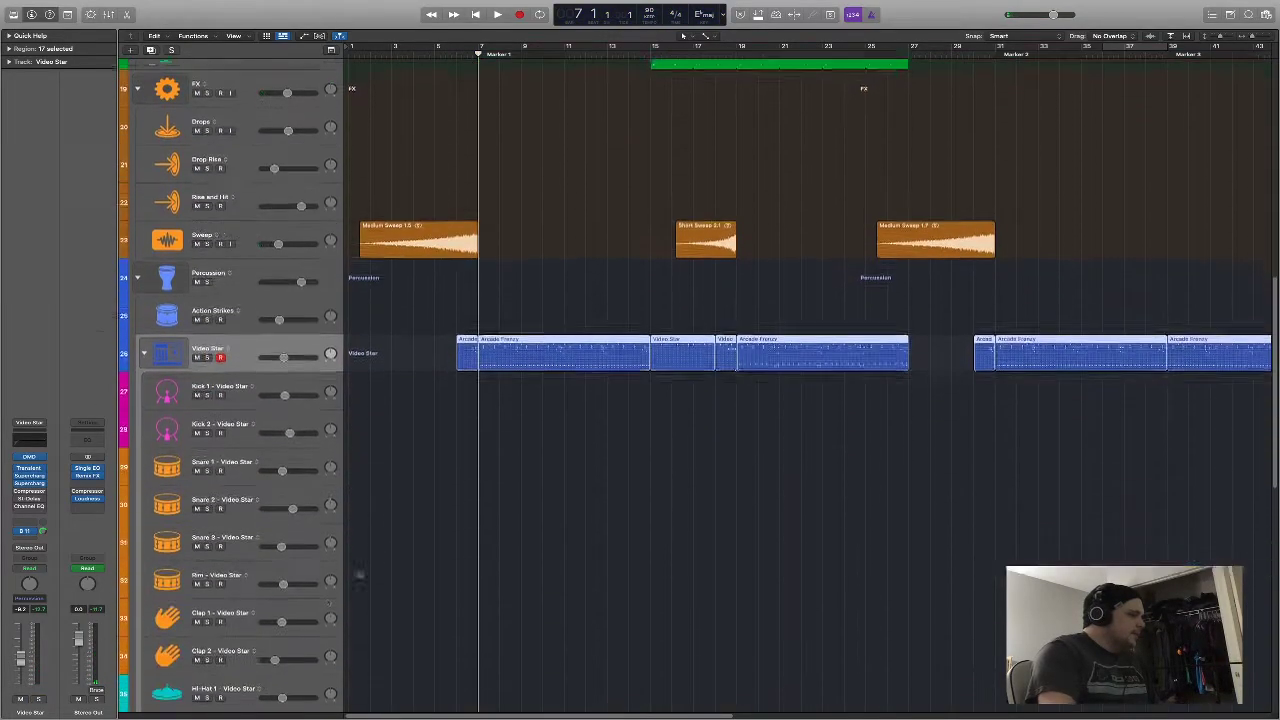
pyautogui.scroll(-15, 197, 265)
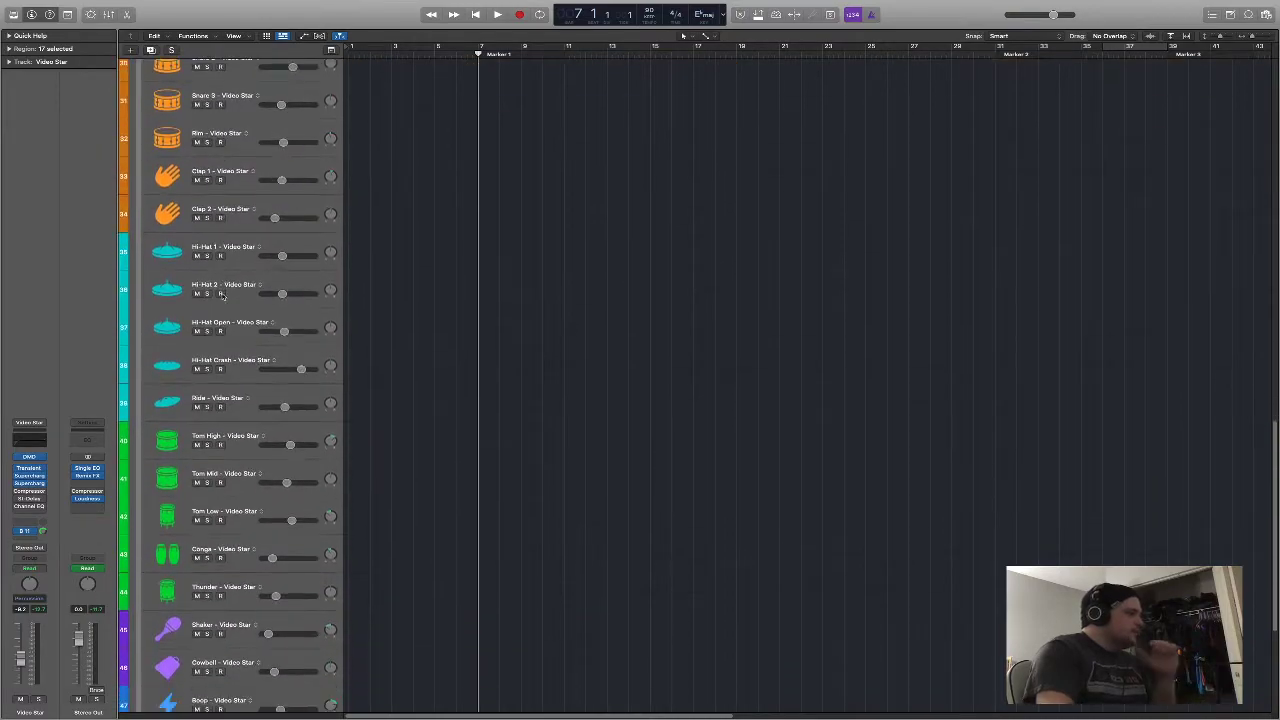
pyautogui.scroll(14, 203, 277)
pyautogui.scroll(2, 203, 277)
pyautogui.click(146, 265)
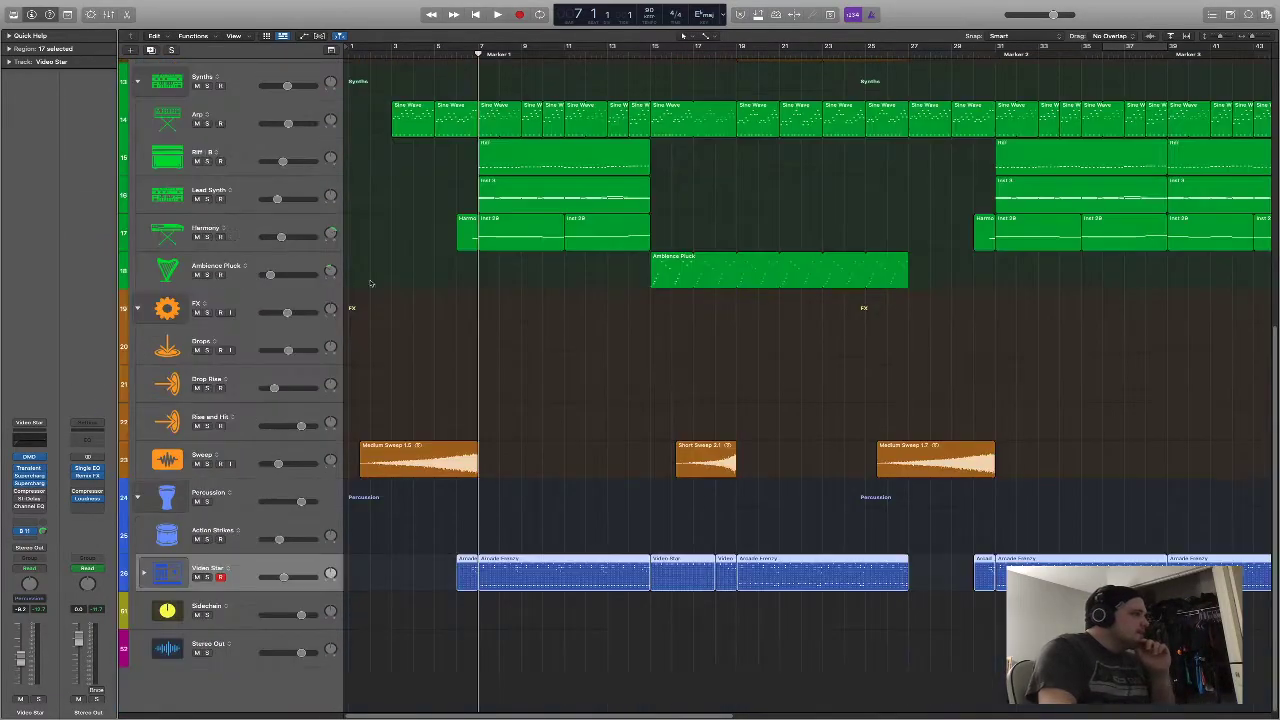
# Open the Video Star track's Arcade Frenzy region at bar 7 in the Step Sequencer to examine its drum pattern
pyautogui.click(510, 572)
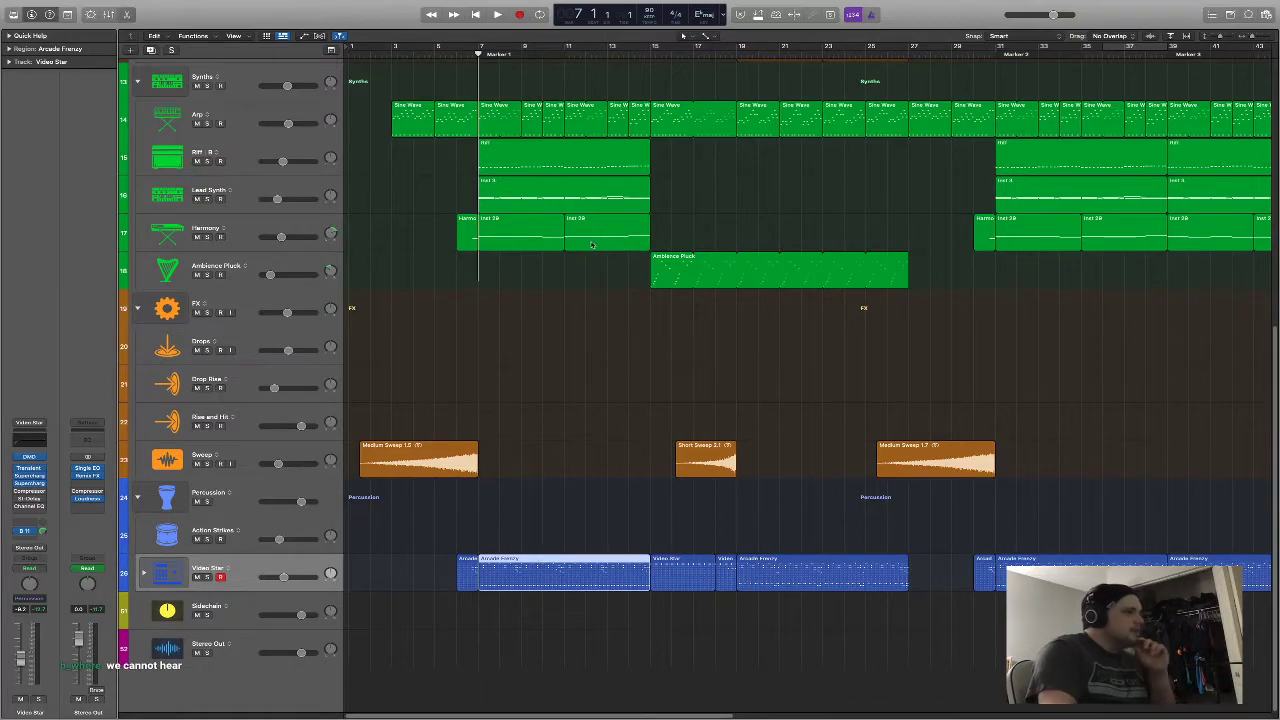
pyautogui.press('e')
pyautogui.scroll(-10, 467, 243)
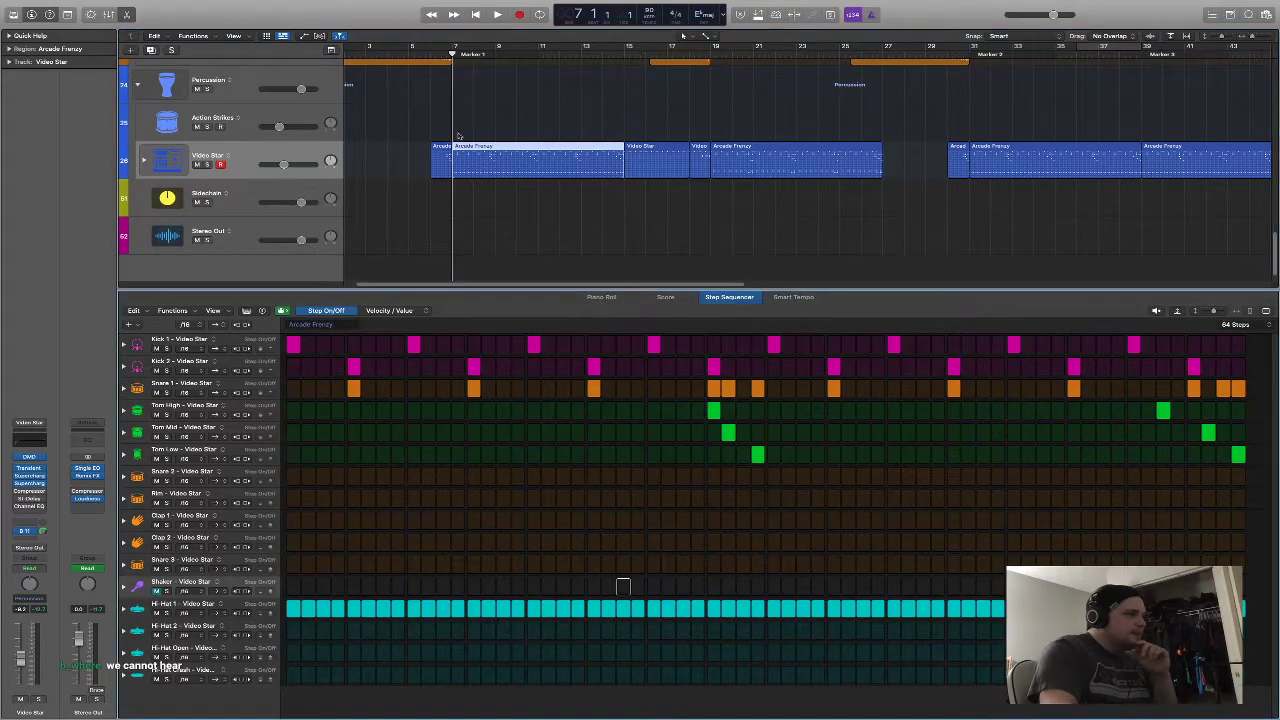
# Show the Lead Synth's Inst 3 region at bar 7 in the Piano Roll and examine its notes up close
pyautogui.click(463, 217)
pyautogui.scroll(10, 480, 190)
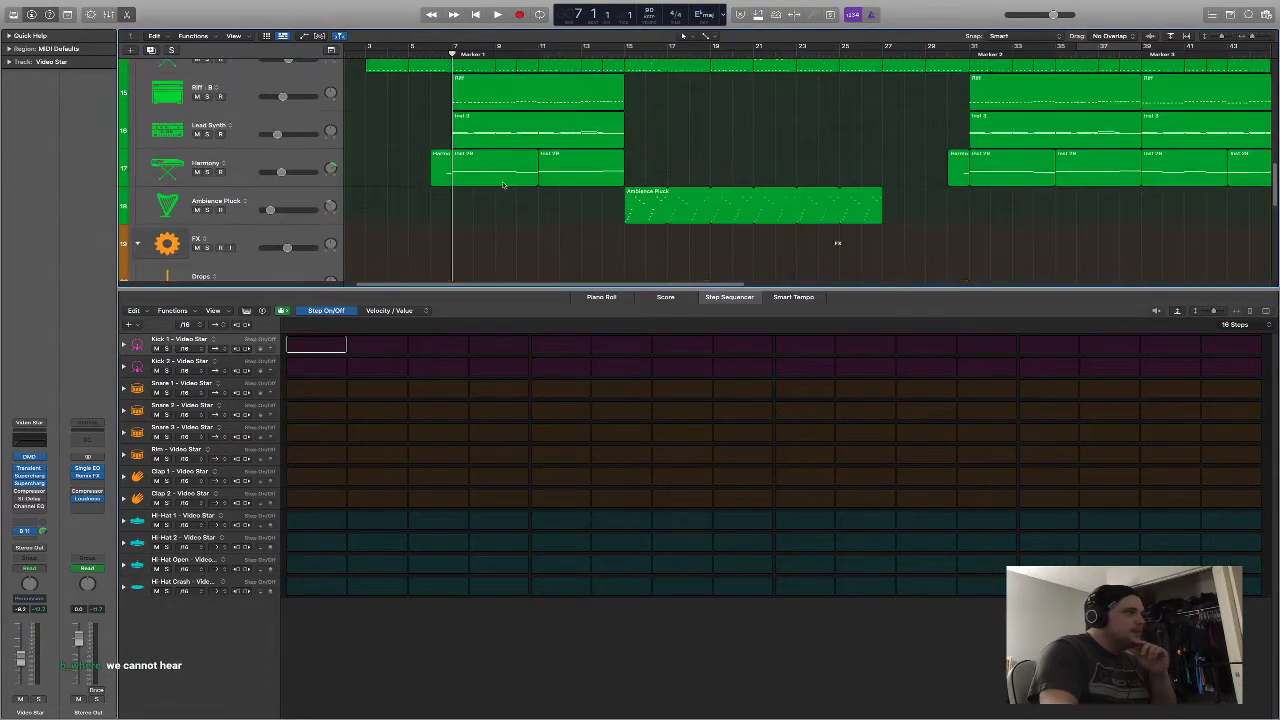
pyautogui.click(512, 138)
pyautogui.click(586, 434)
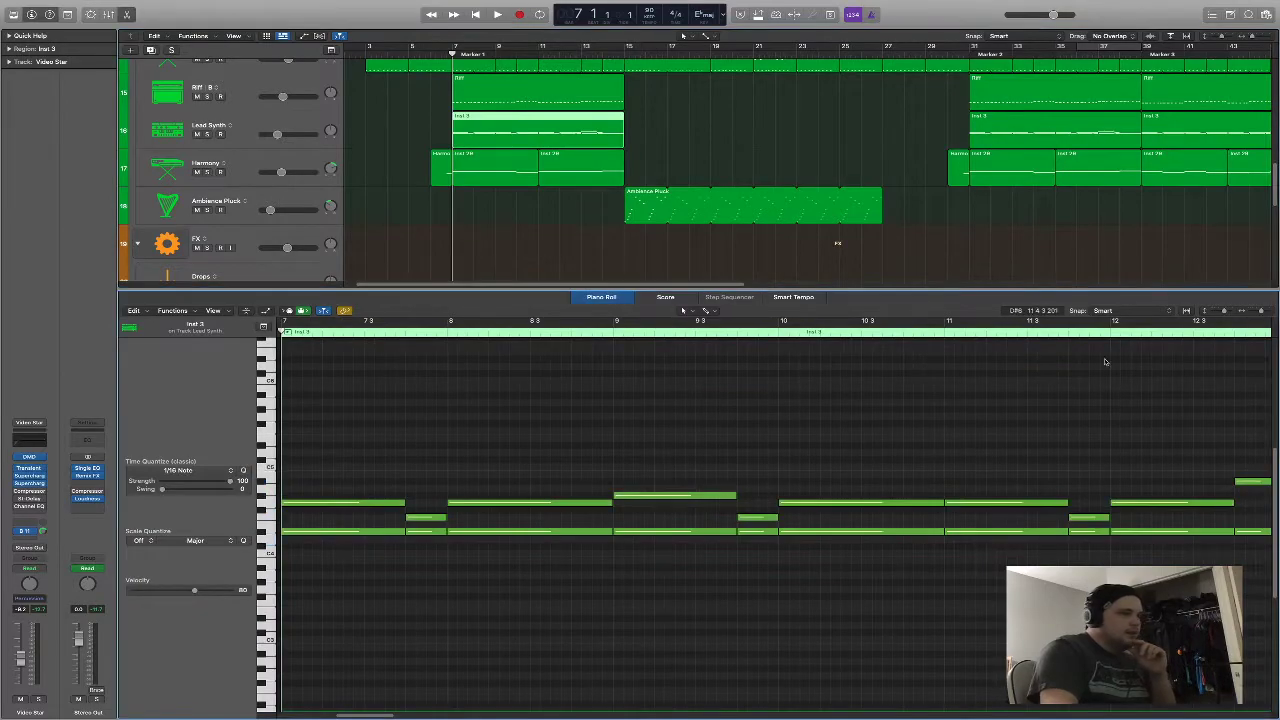
pyautogui.press('super+Right')
# Bring the Arcade Frenzy drum pattern at bar 7 back into the Step Sequencer for review, and close the editor
pyautogui.scroll(-8, 515, 178)
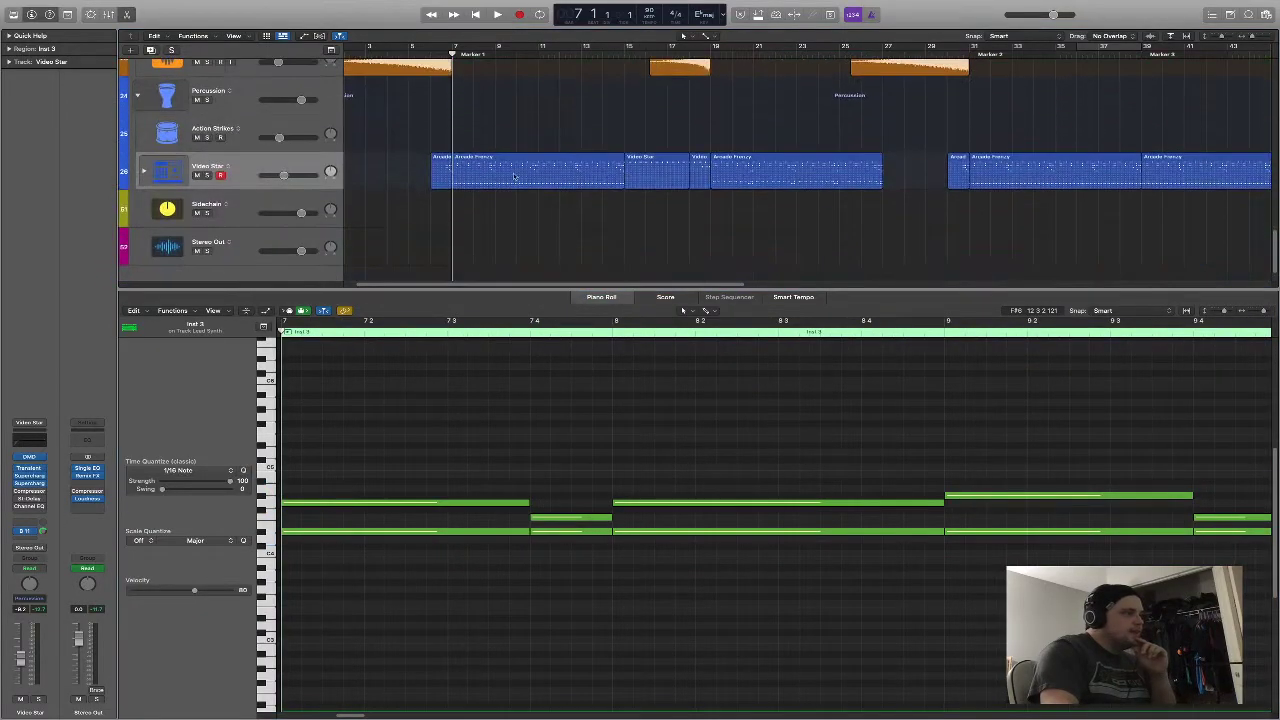
pyautogui.click(530, 170)
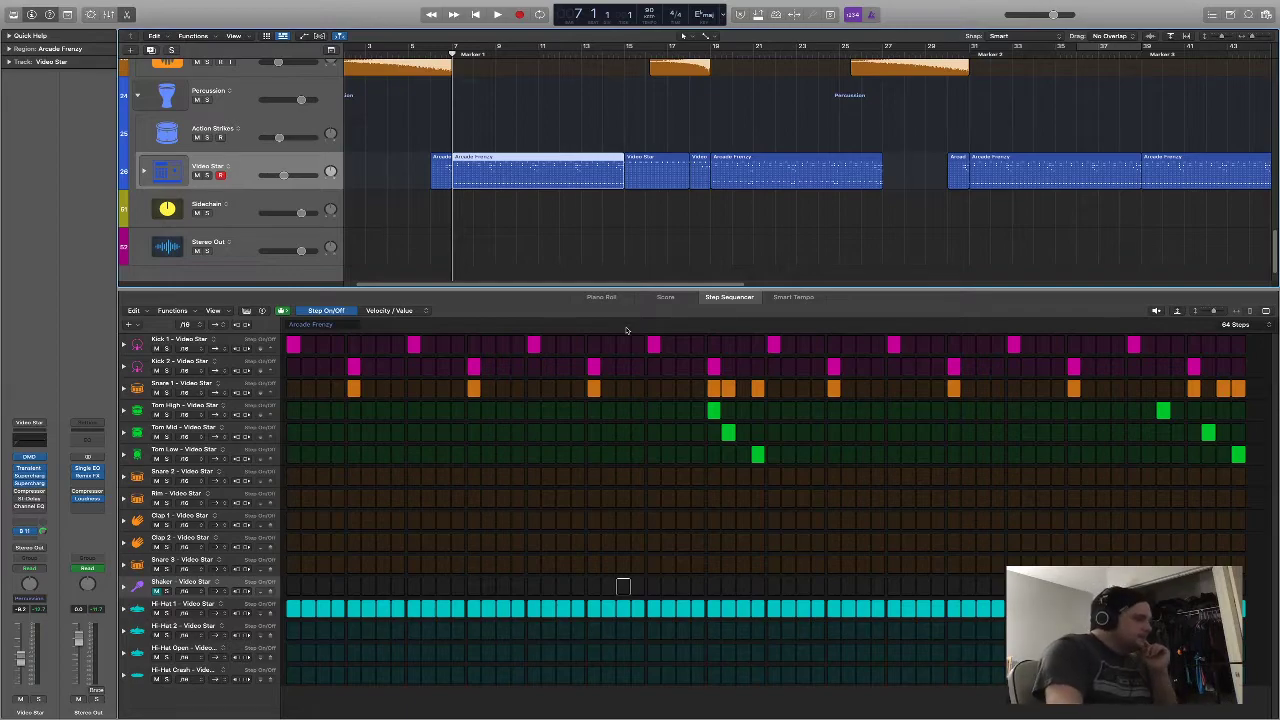
pyautogui.scroll(3, 531, 206)
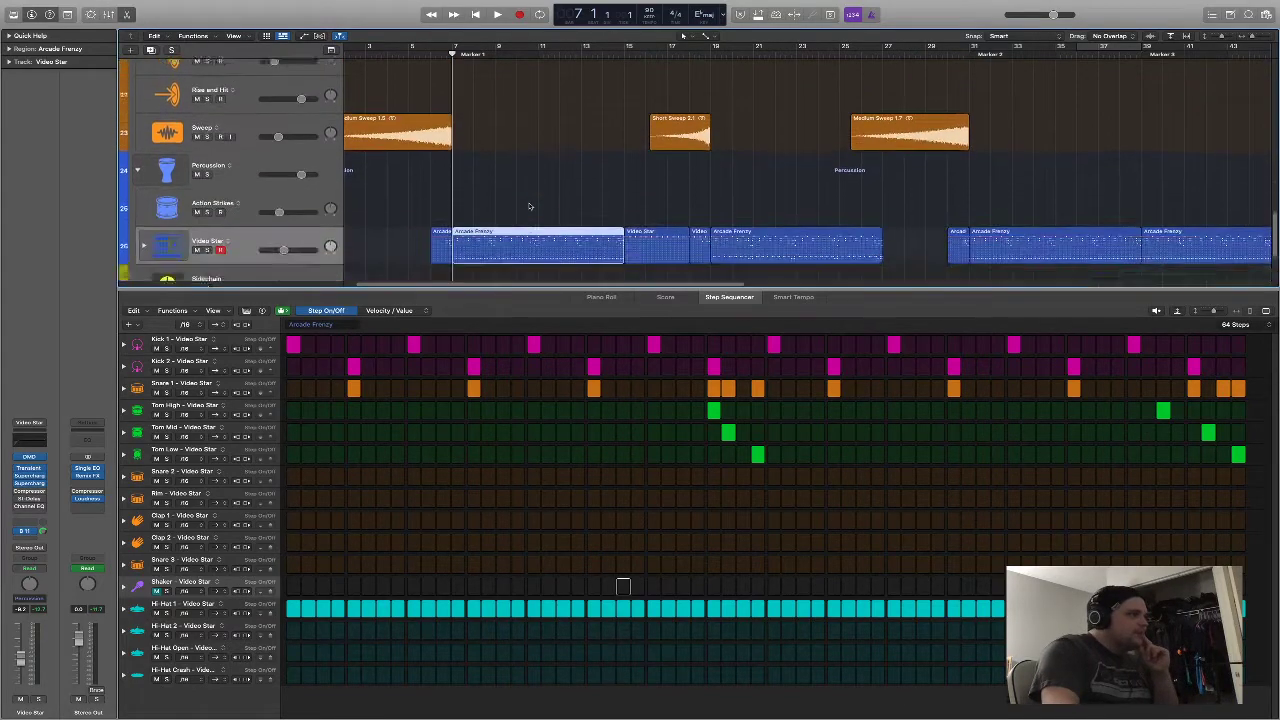
pyautogui.scroll(-1, 531, 206)
pyautogui.click(490, 150)
pyautogui.scroll(4, 485, 139)
pyautogui.click(128, 14)
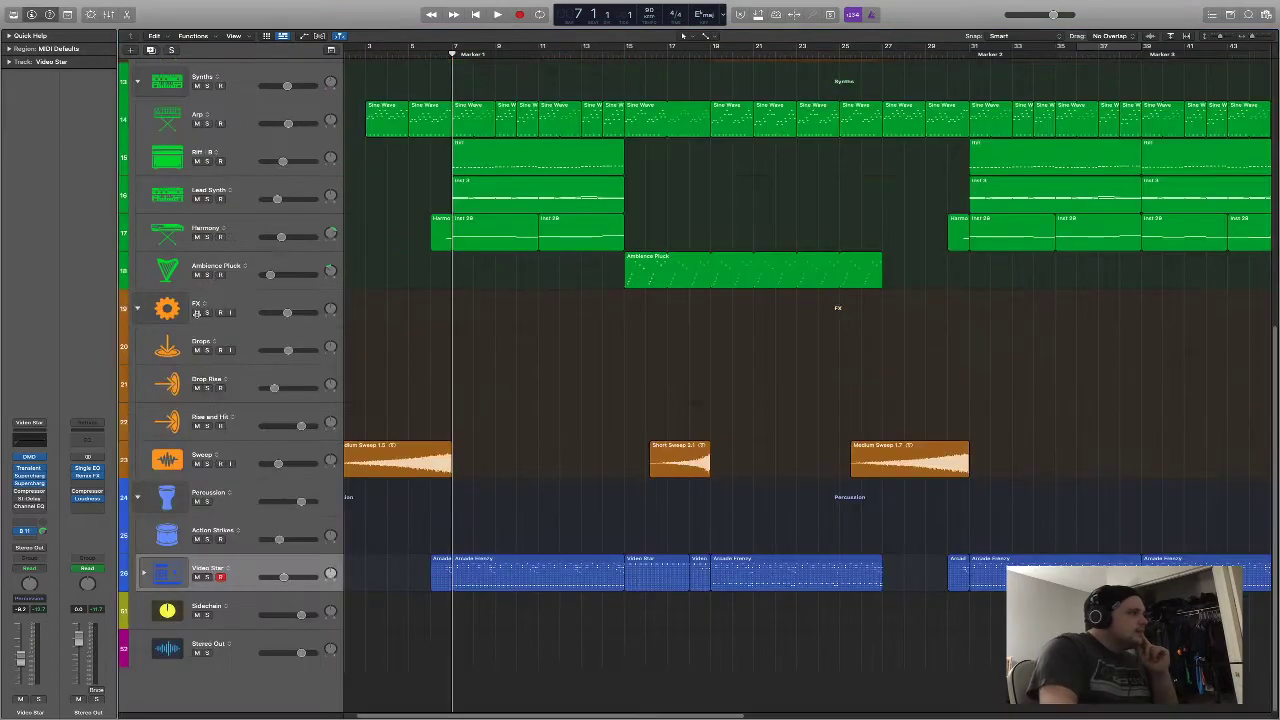
# Solo the Bass stack and play it from the start of the song
pyautogui.scroll(10, 212, 390)
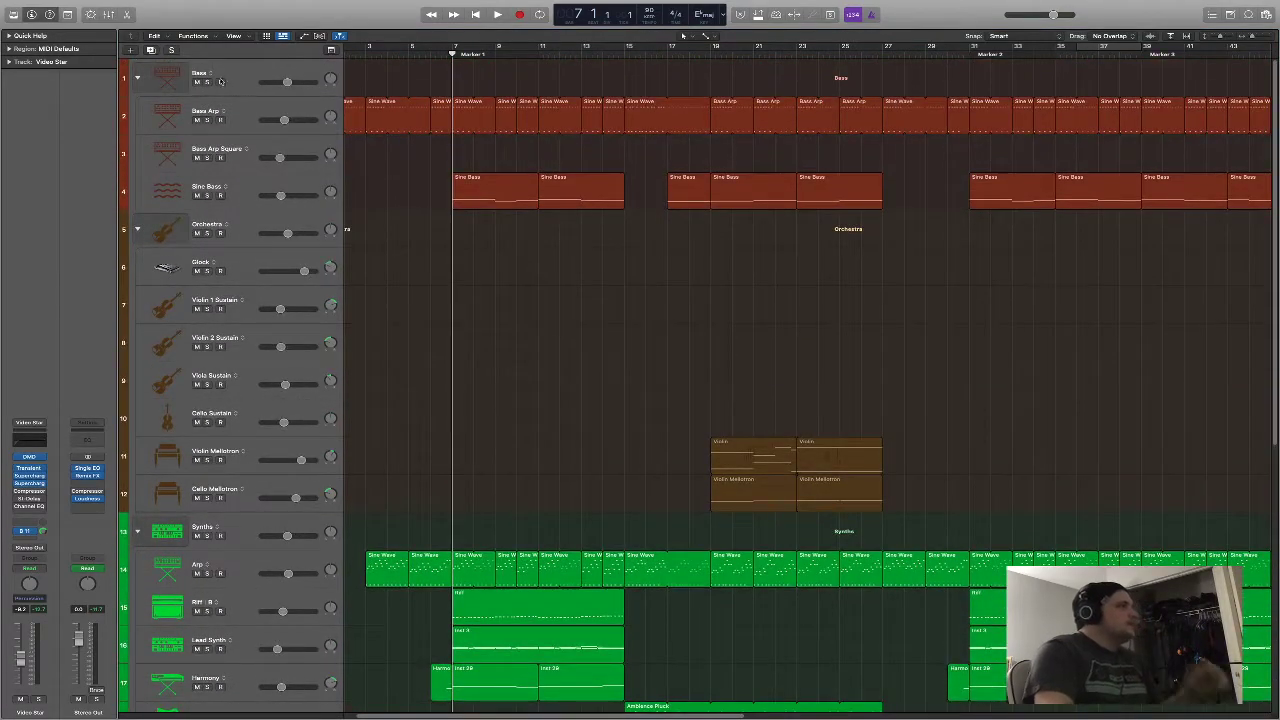
pyautogui.click(208, 82)
pyautogui.hscroll(-2, 687, 716)
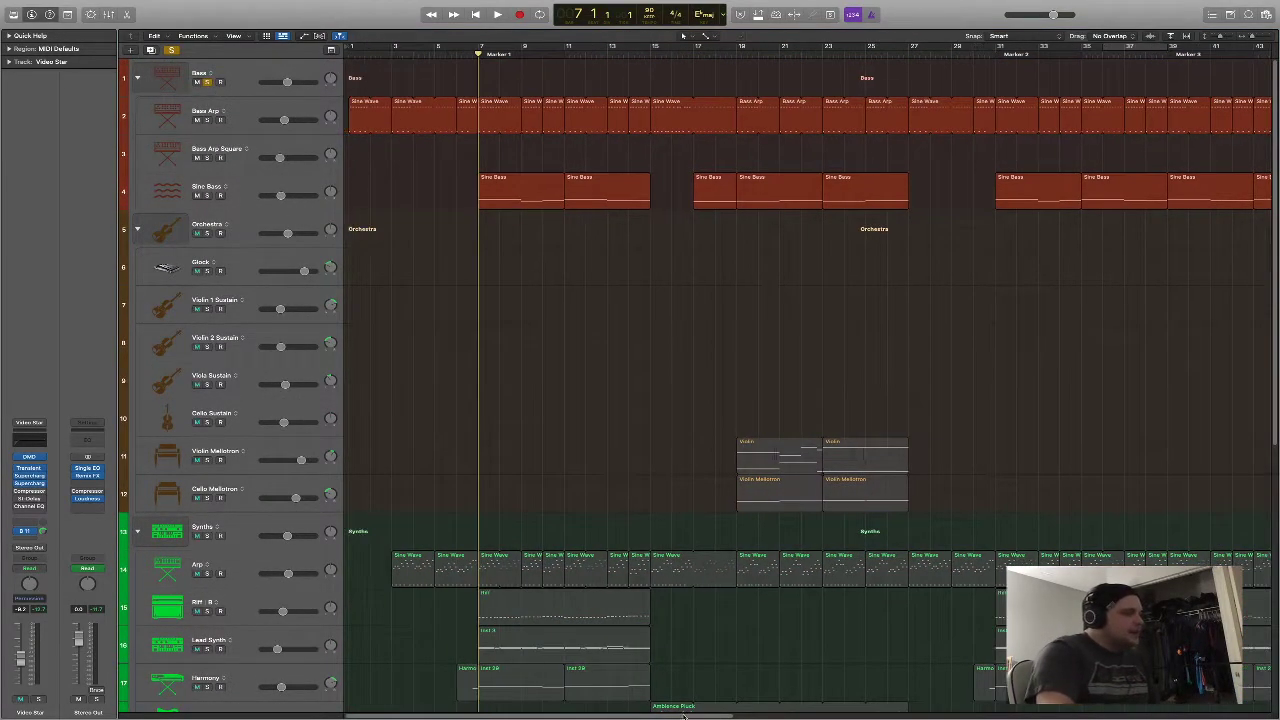
pyautogui.click(356, 55)
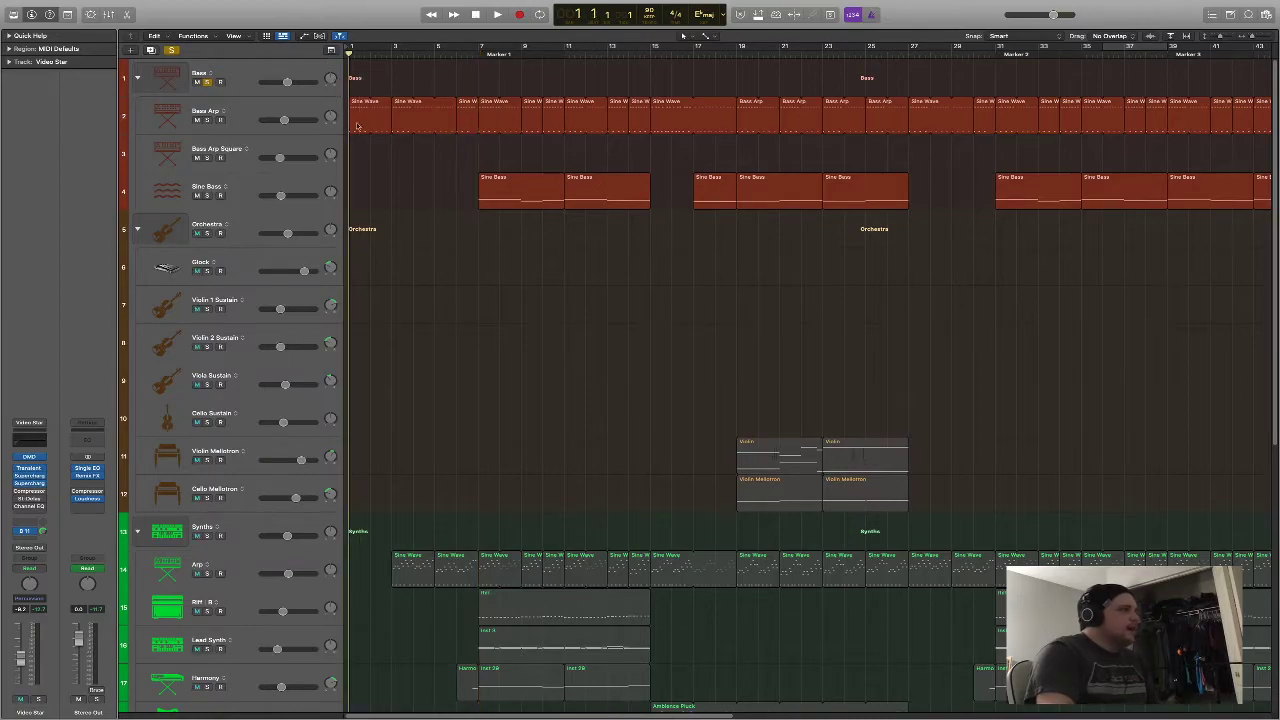
pyautogui.press('space')
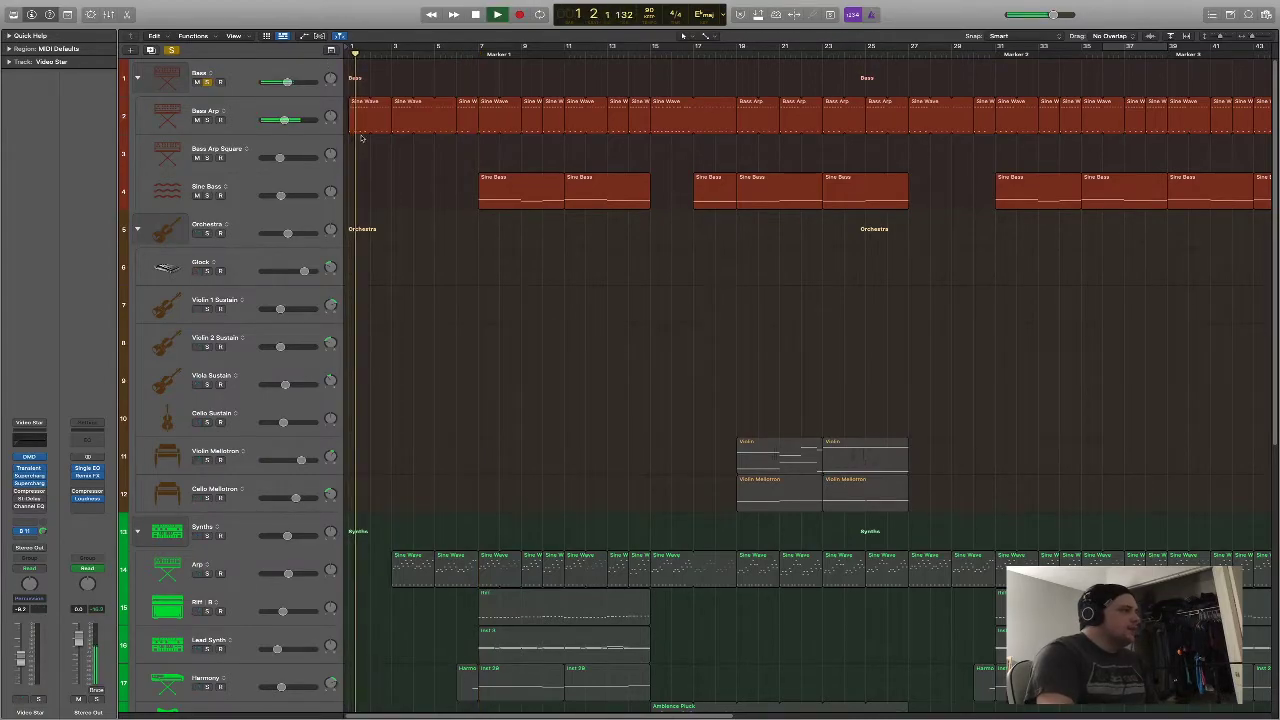
# Select the Bass Arp track and audition the soloed bass again from the beginning of the song
pyautogui.click(240, 116)
pyautogui.press('space')
pyautogui.click(476, 14)
pyautogui.press('space')
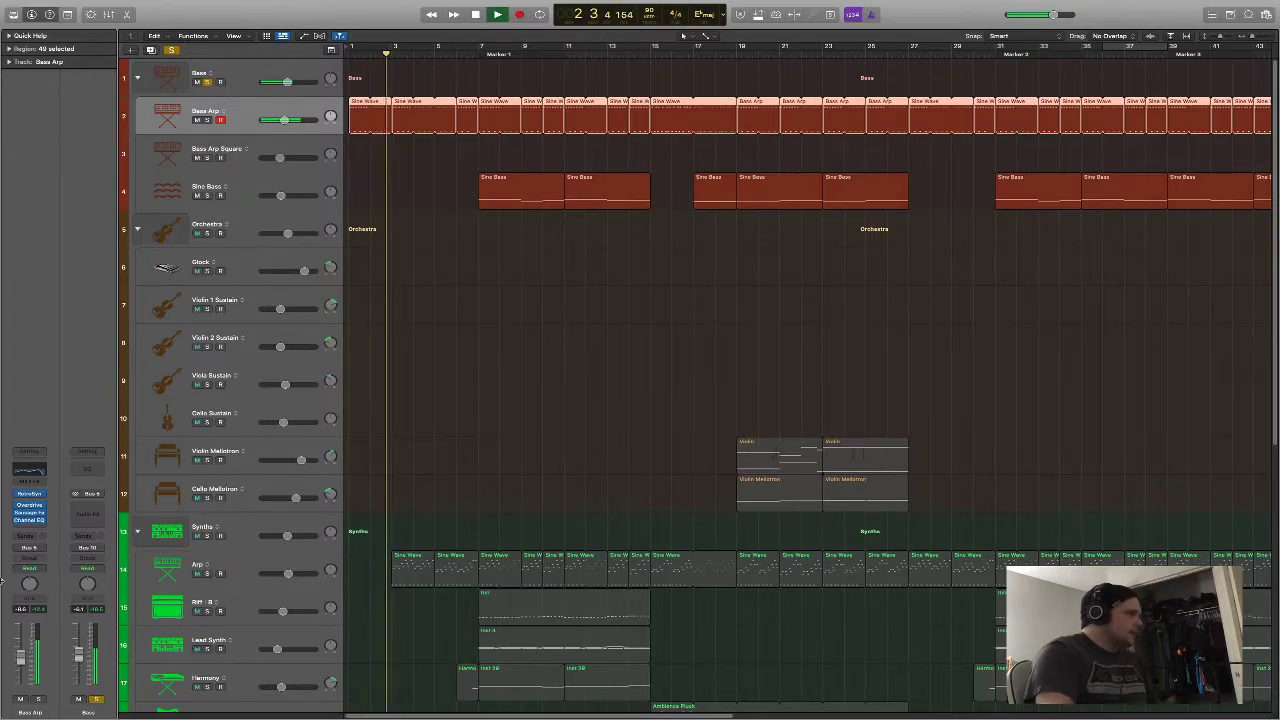
pyautogui.press('space')
# Solo only the Bass Arp track, set a cycle range from bar 7 to bar 15, and play the loop
pyautogui.click(208, 120)
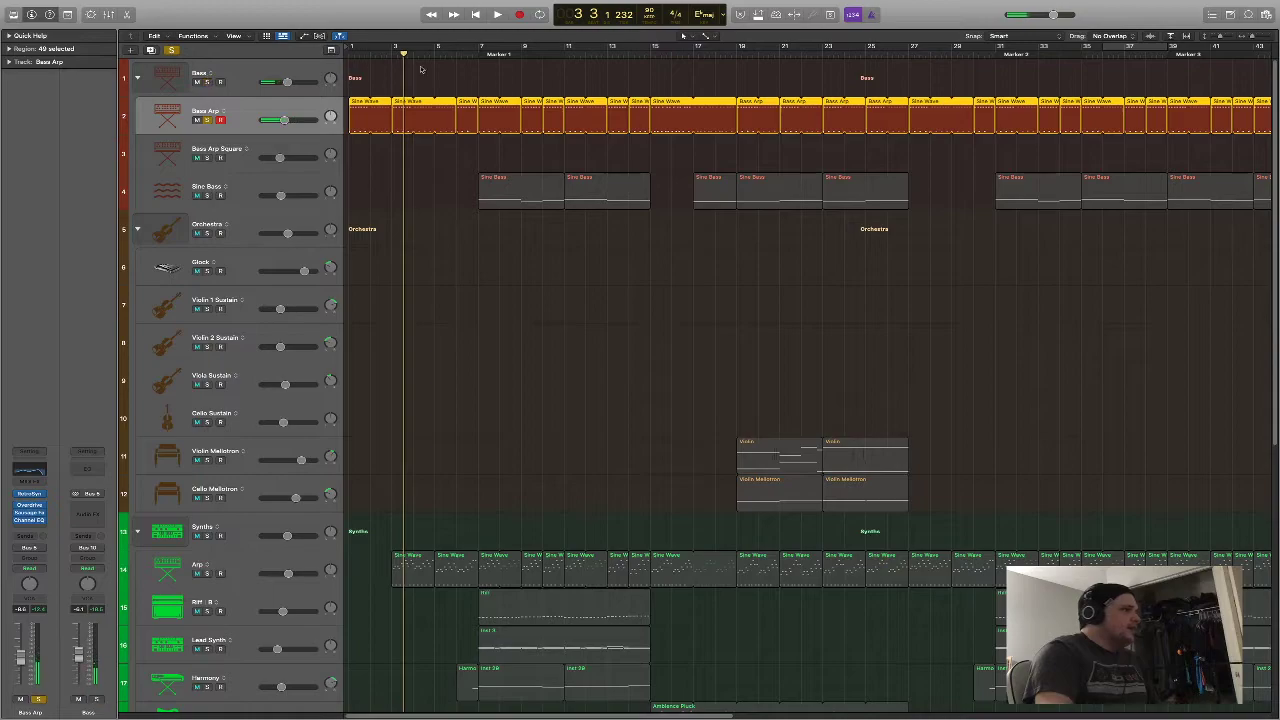
pyautogui.moveTo(483, 49); pyautogui.dragTo(655, 49)
pyautogui.press('space')
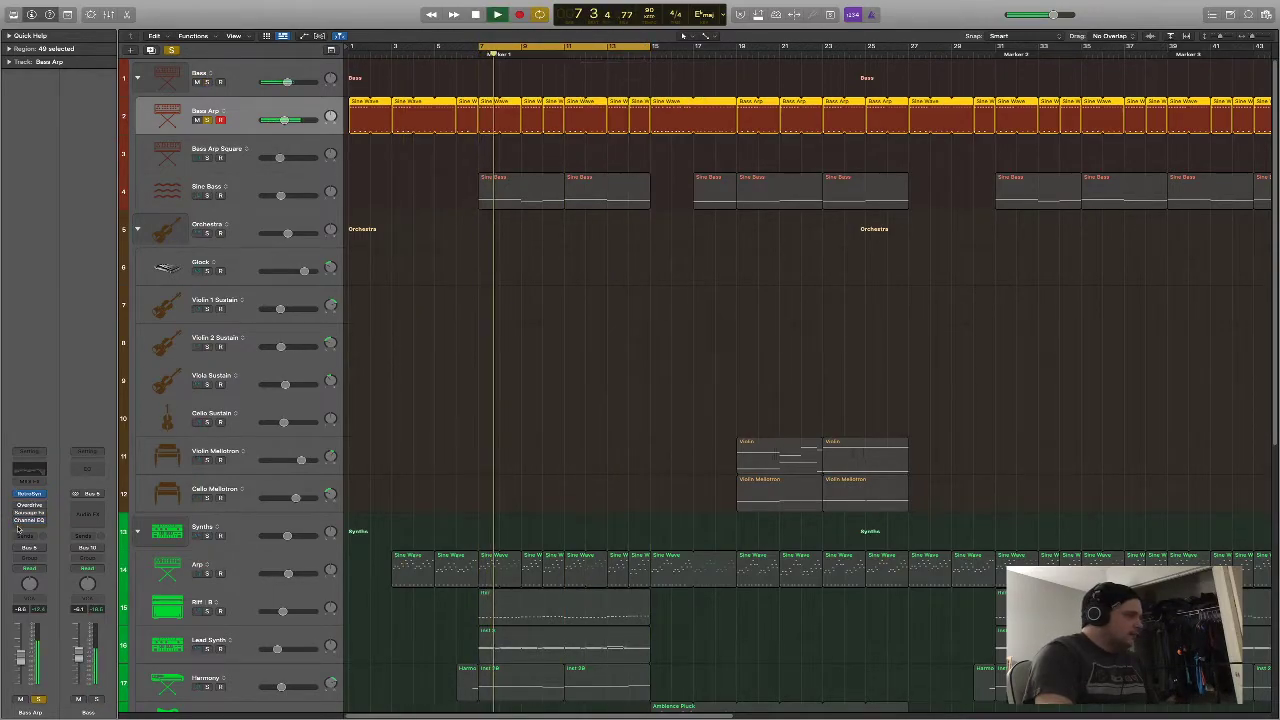
# Open the Bass Arp's Retro Synth to examine its settings, close it, and audition the looped section again
pyautogui.click(29, 494)
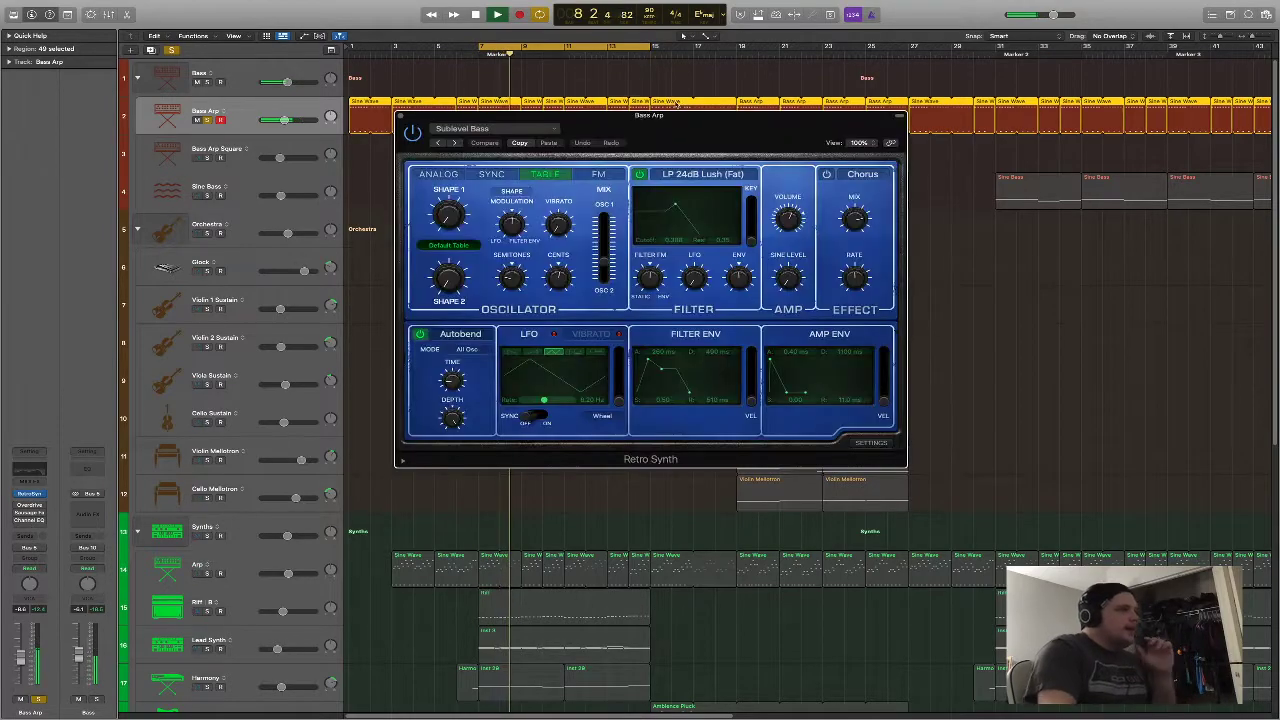
pyautogui.moveTo(621, 179); pyautogui.dragTo(541, 146)
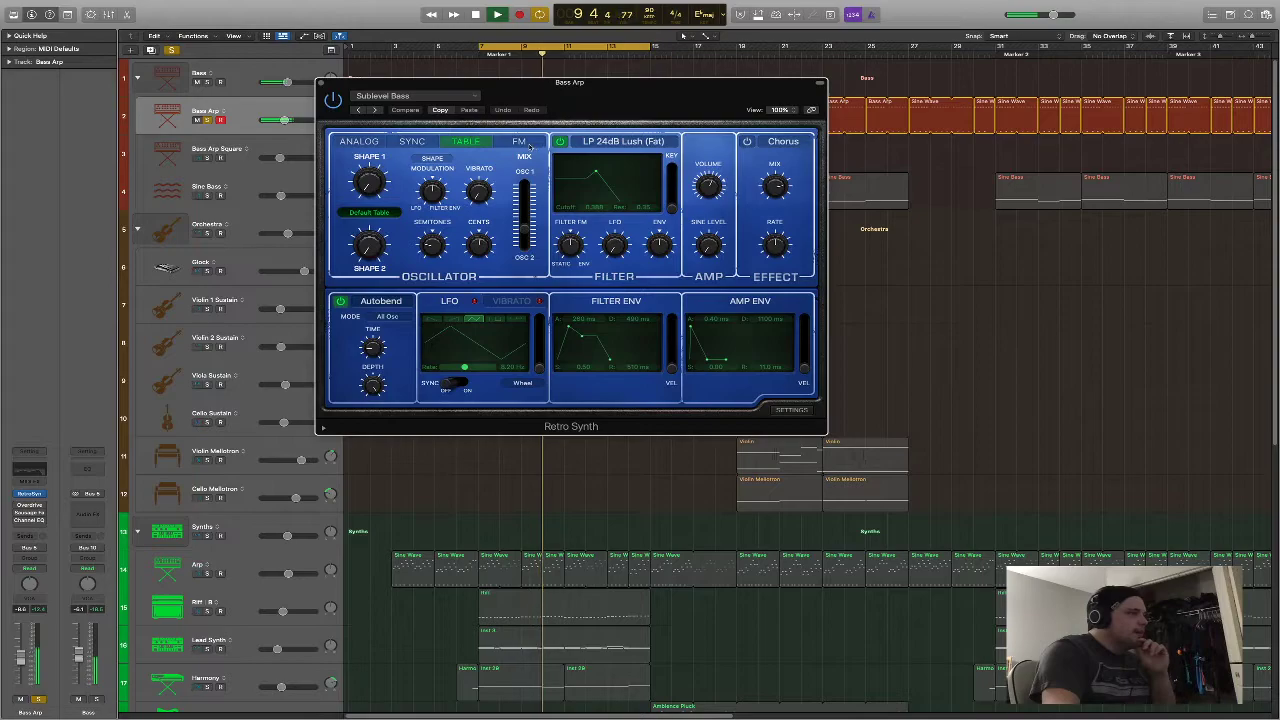
pyautogui.moveTo(534, 93); pyautogui.dragTo(504, 97)
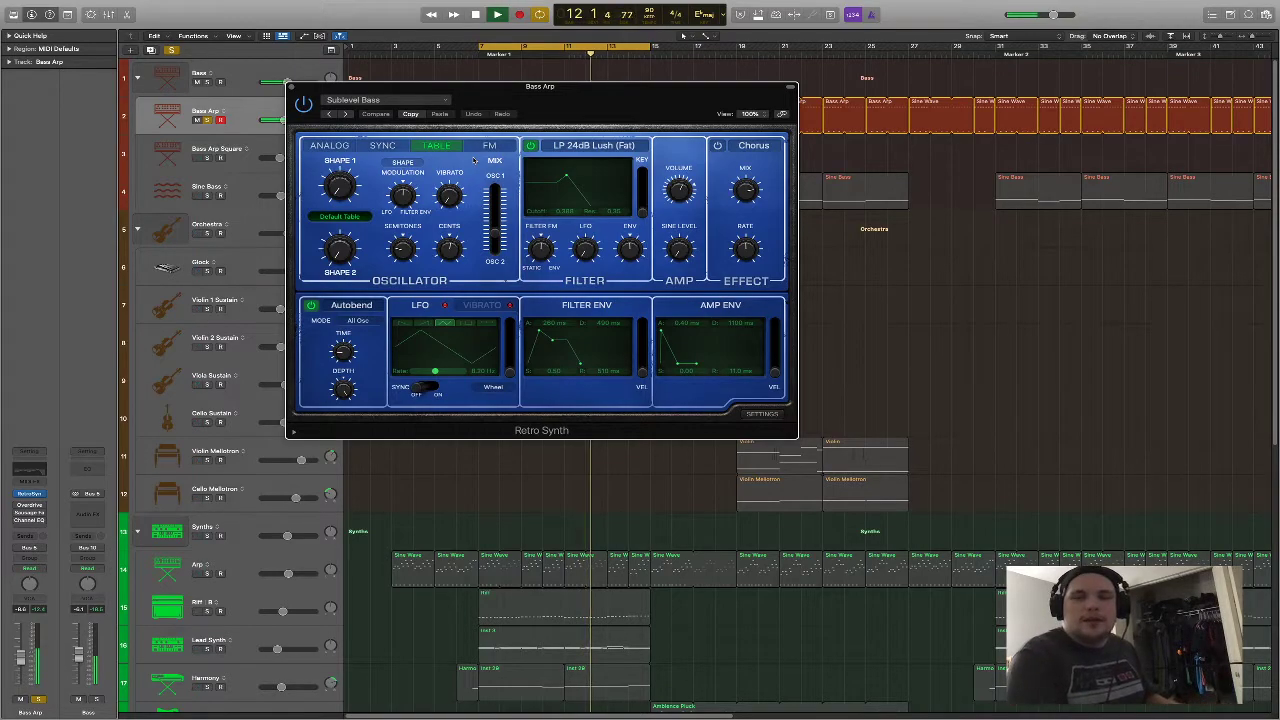
pyautogui.click(667, 75)
pyautogui.press('space')
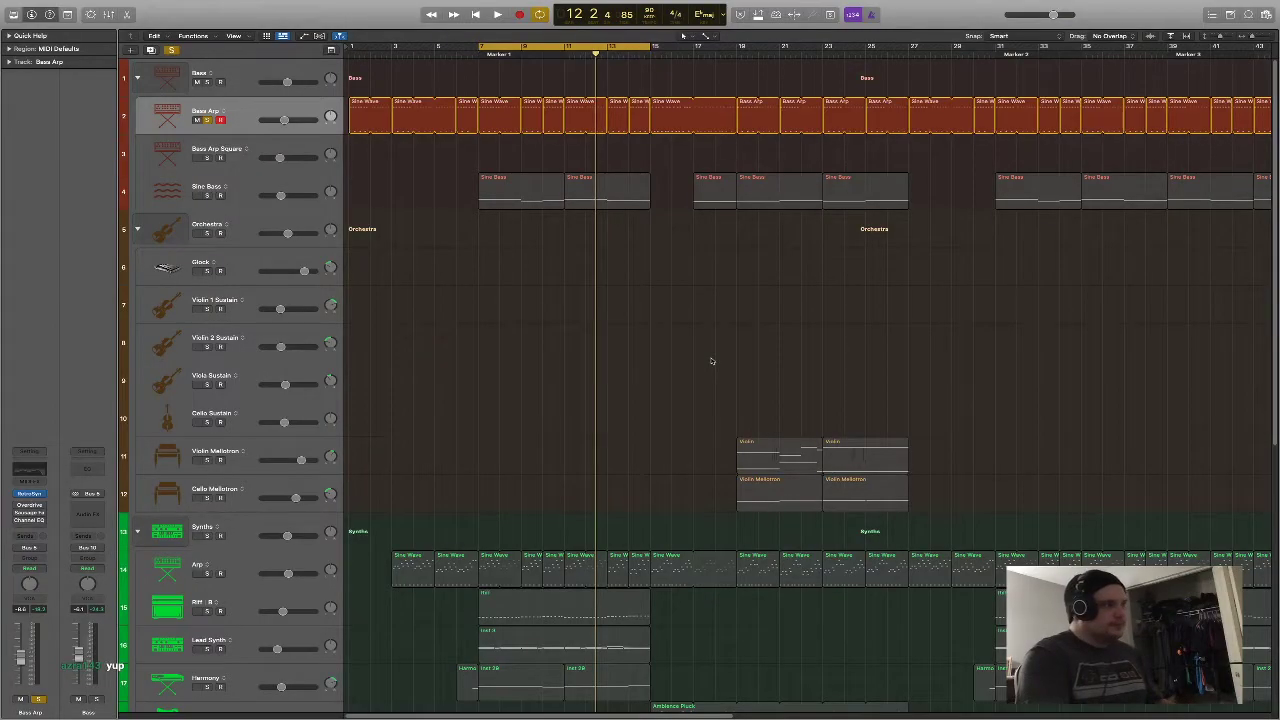
pyautogui.press('space')
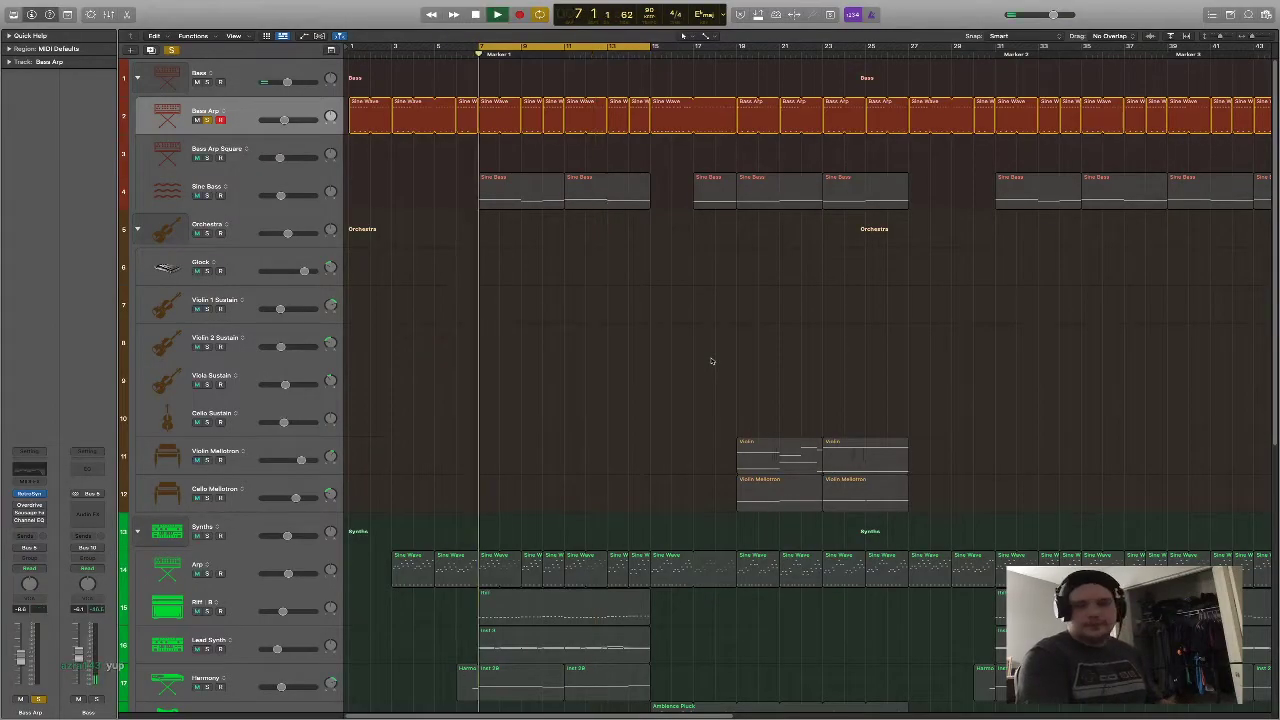
pyautogui.press('space')
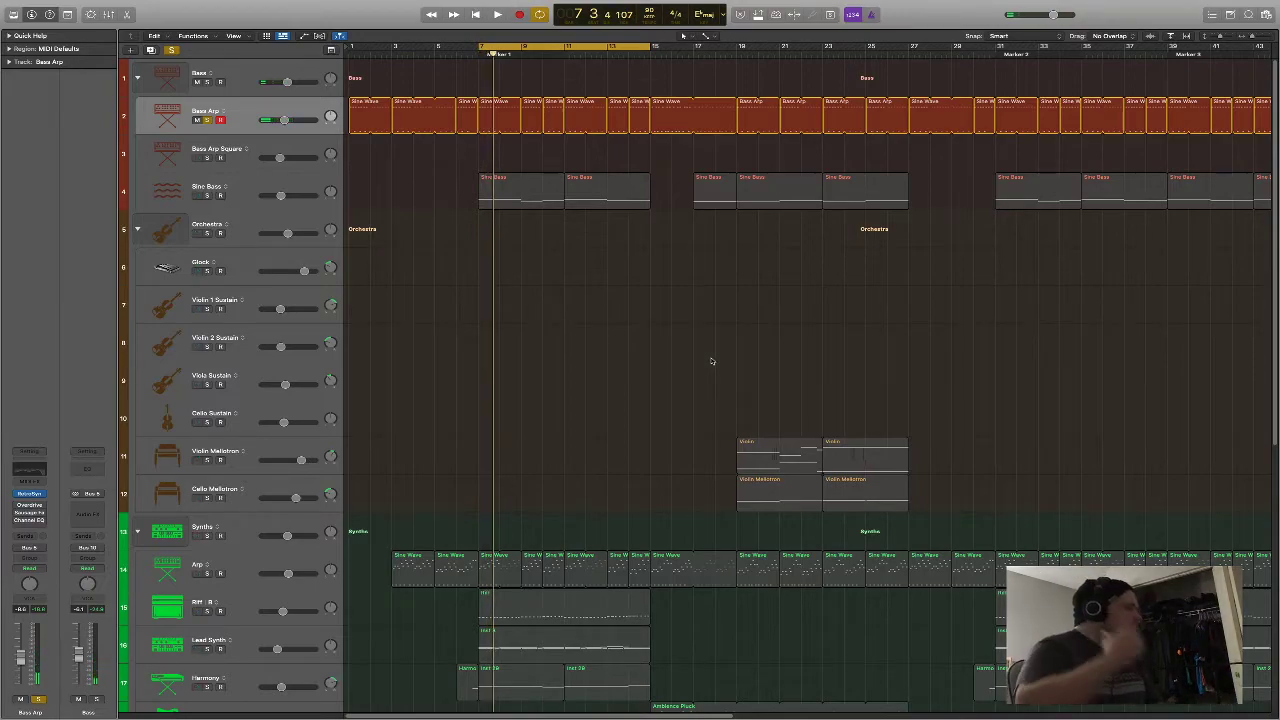
# Audition the looped Bass Arp and open its bar 7 region in the Piano Roll to examine the notes
pyautogui.press('space')
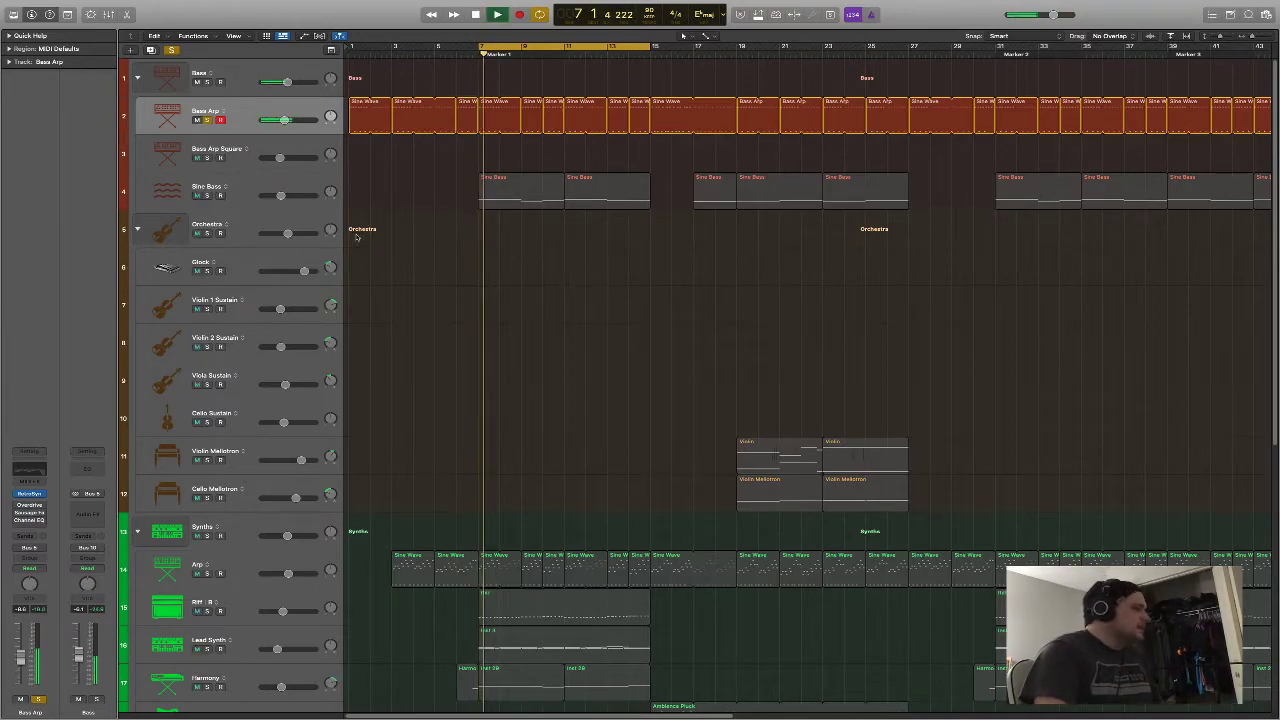
pyautogui.press('space')
pyautogui.press('e')
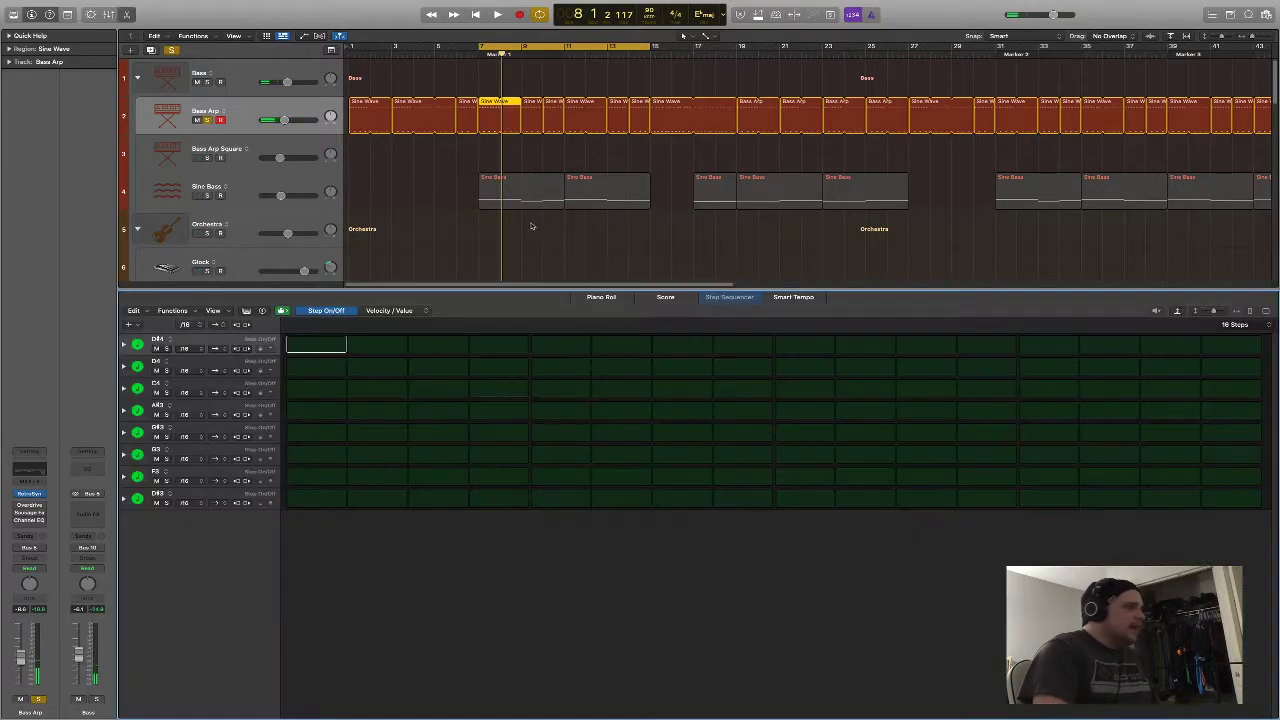
pyautogui.press('p')
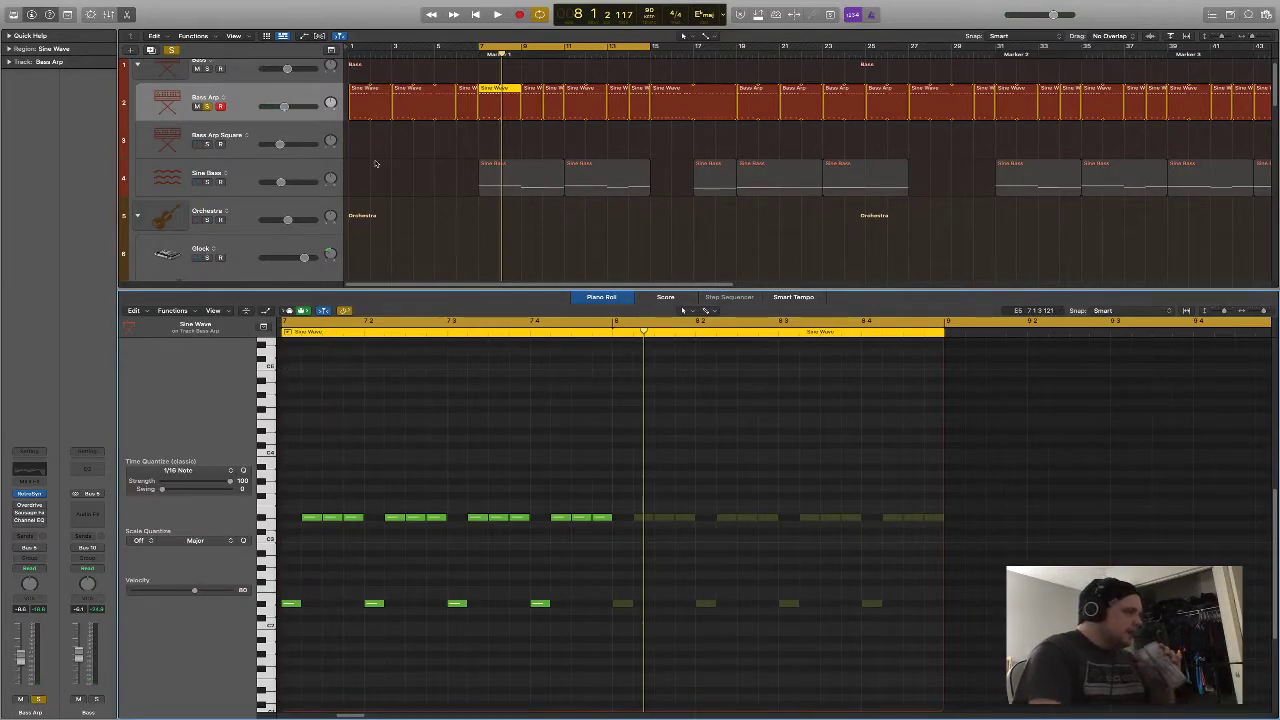
pyautogui.click(372, 195)
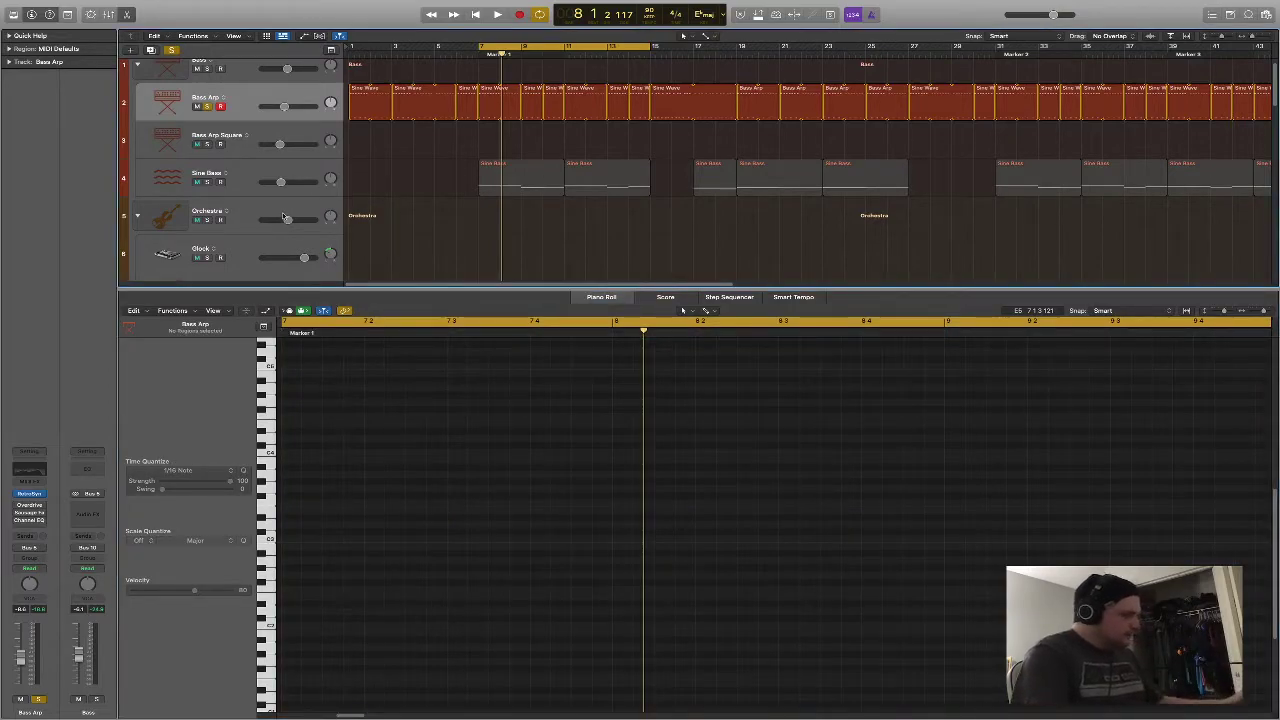
# Open the Musical Typing keyboard and play a few notes through the Bass Arp's synth
pyautogui.press('super+k')
pyautogui.moveTo(619, 464); pyautogui.dragTo(655, 268)
pyautogui.press('w')
pyautogui.press('e')
pyautogui.press('g')
pyautogui.press('e')
pyautogui.press('w')
pyautogui.press('e')
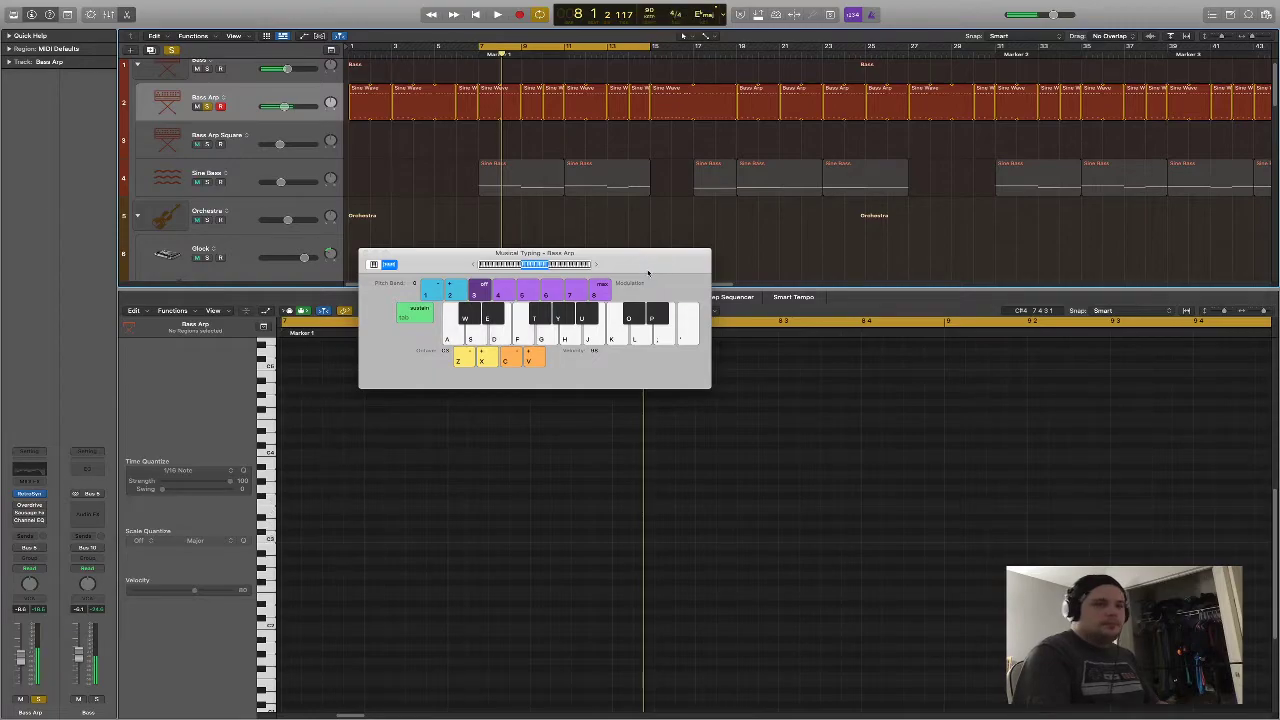
# Insert the Arpeggiator MIDI effect on the Bass Arp track and play notes through it with the on-screen keyboard
pyautogui.click(30, 493)
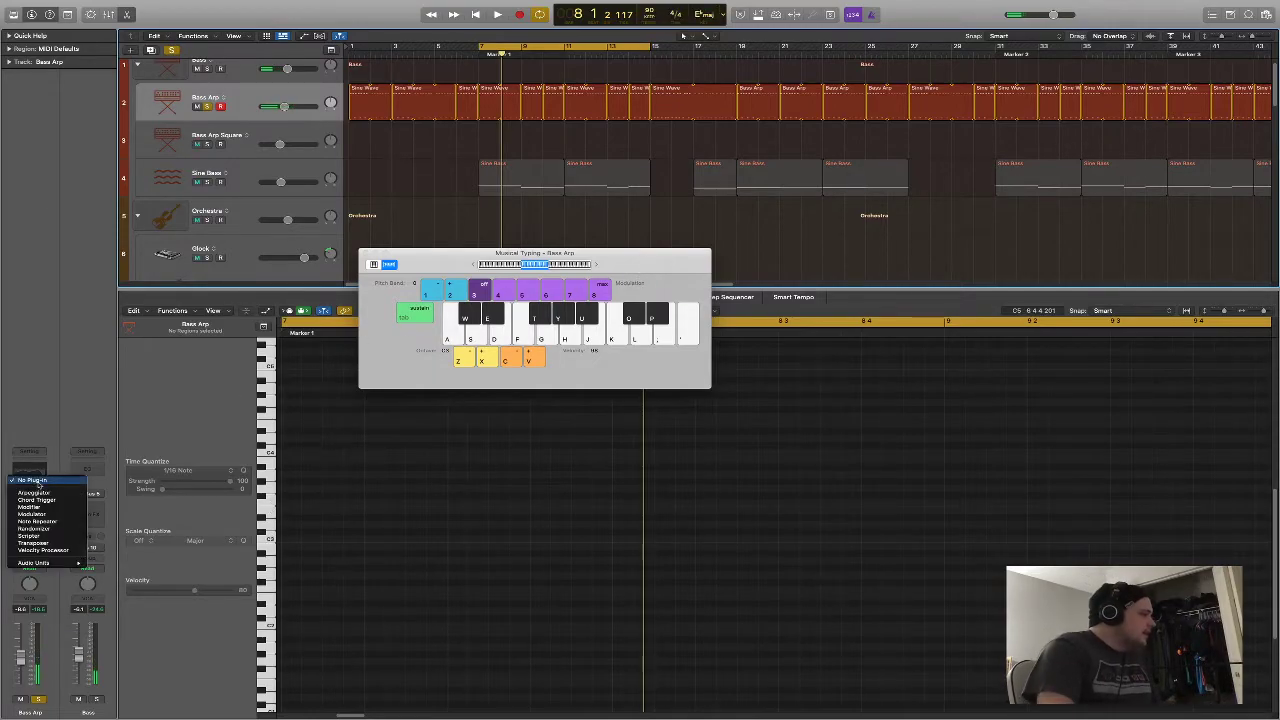
pyautogui.click(32, 496)
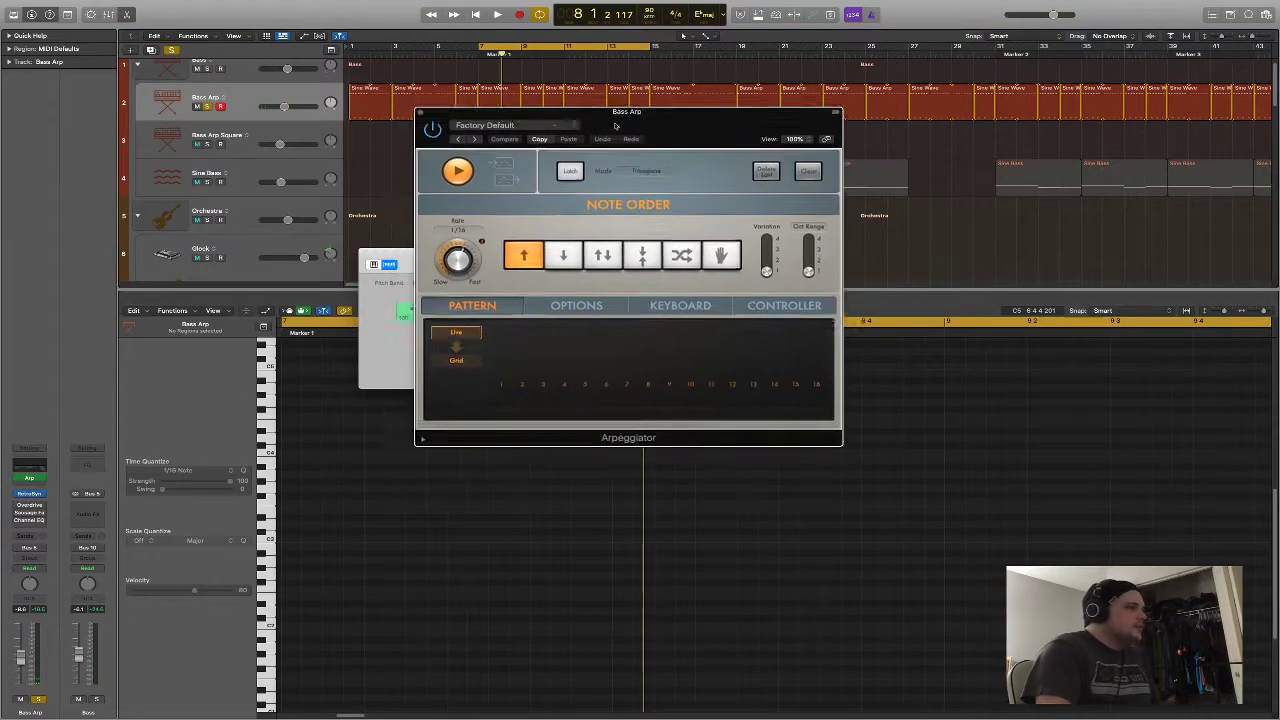
pyautogui.moveTo(556, 135); pyautogui.dragTo(838, 80)
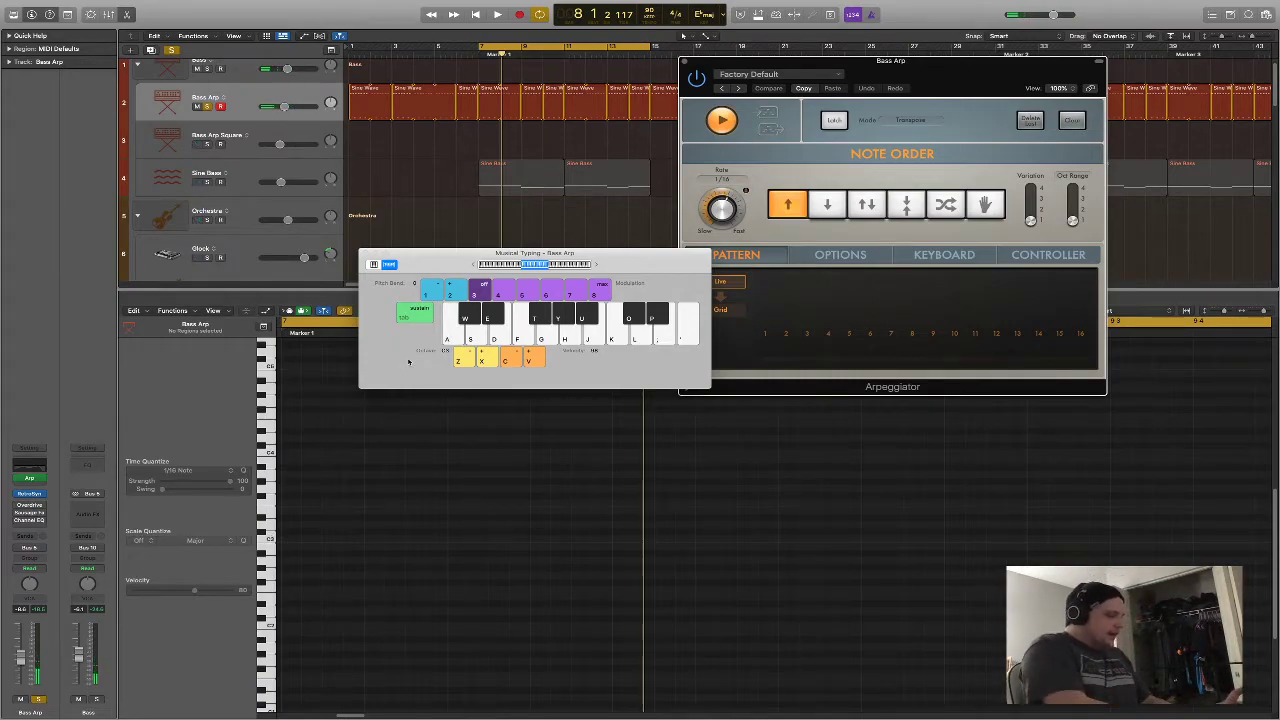
pyautogui.press('a')
pyautogui.press('k')
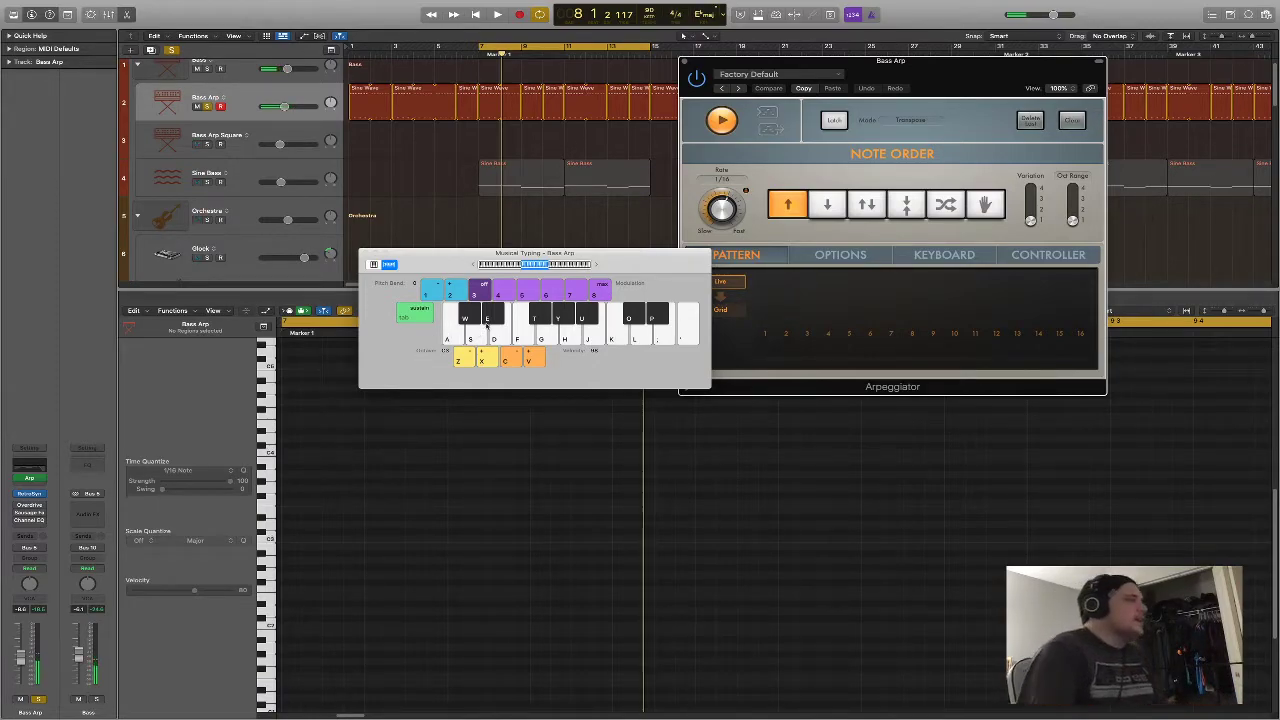
# Remove the Arpeggiator from the Bass Arp track and close the Musical Typing keyboard
pyautogui.click(42, 483)
pyautogui.click(50, 470)
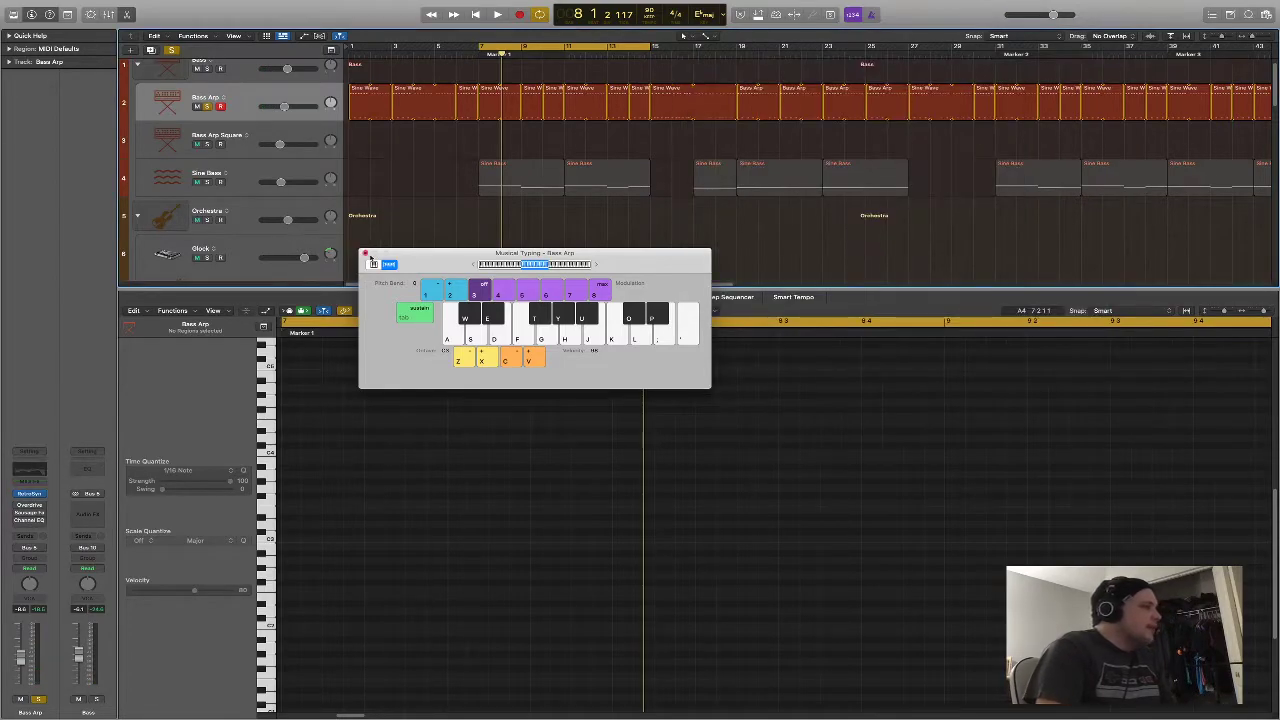
pyautogui.click(371, 262)
# Display the notes of the Bass Arp region at bar 7 and audition the loop against them
pyautogui.click(493, 96)
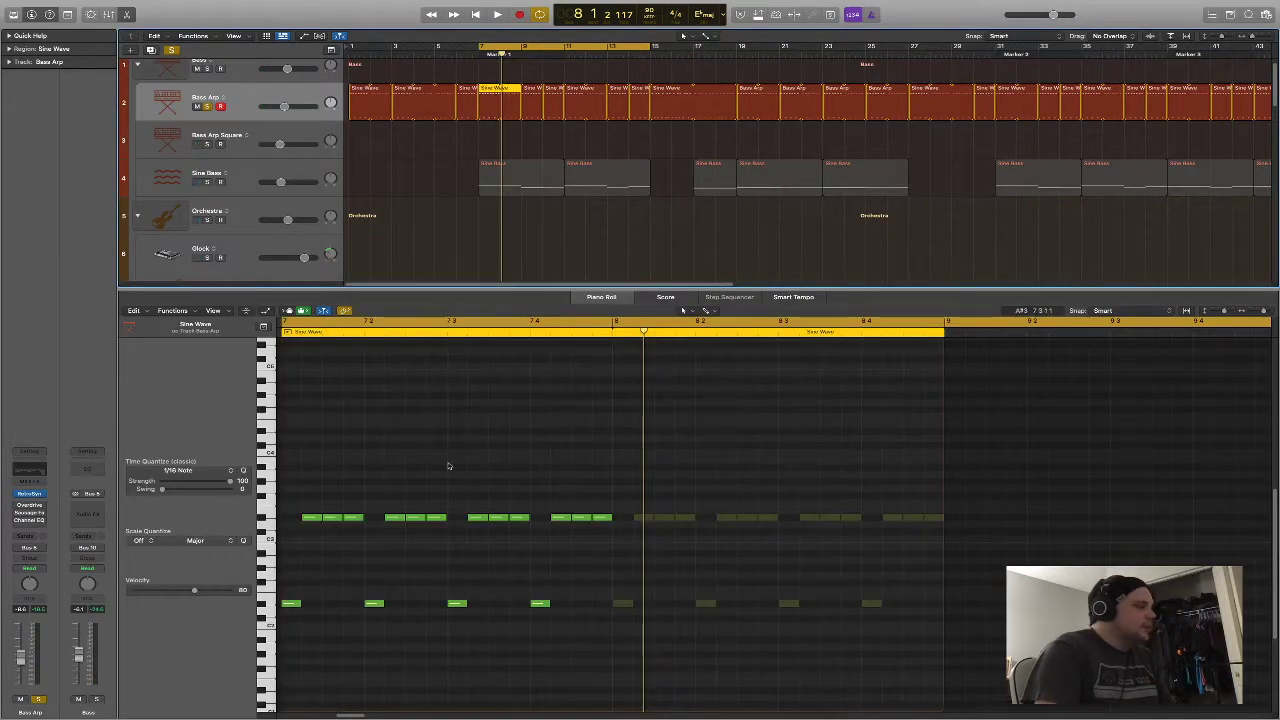
pyautogui.press('space')
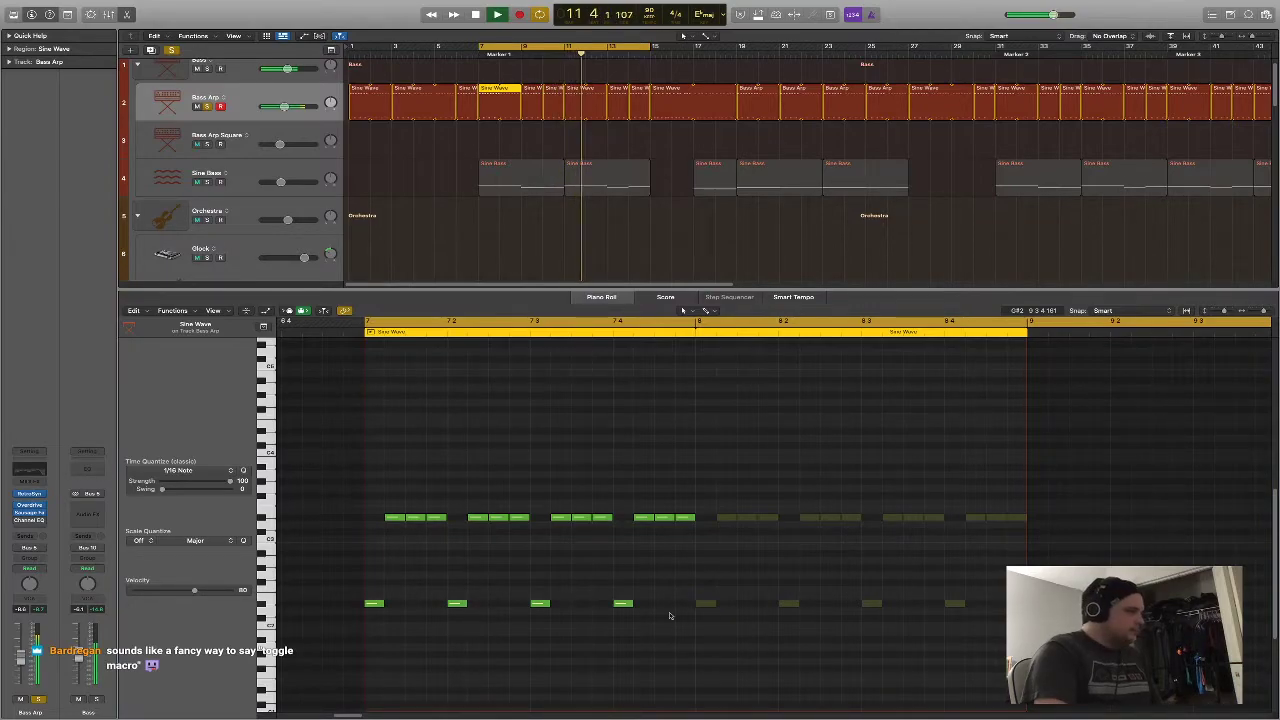
pyautogui.click(123, 358)
pyautogui.press('space')
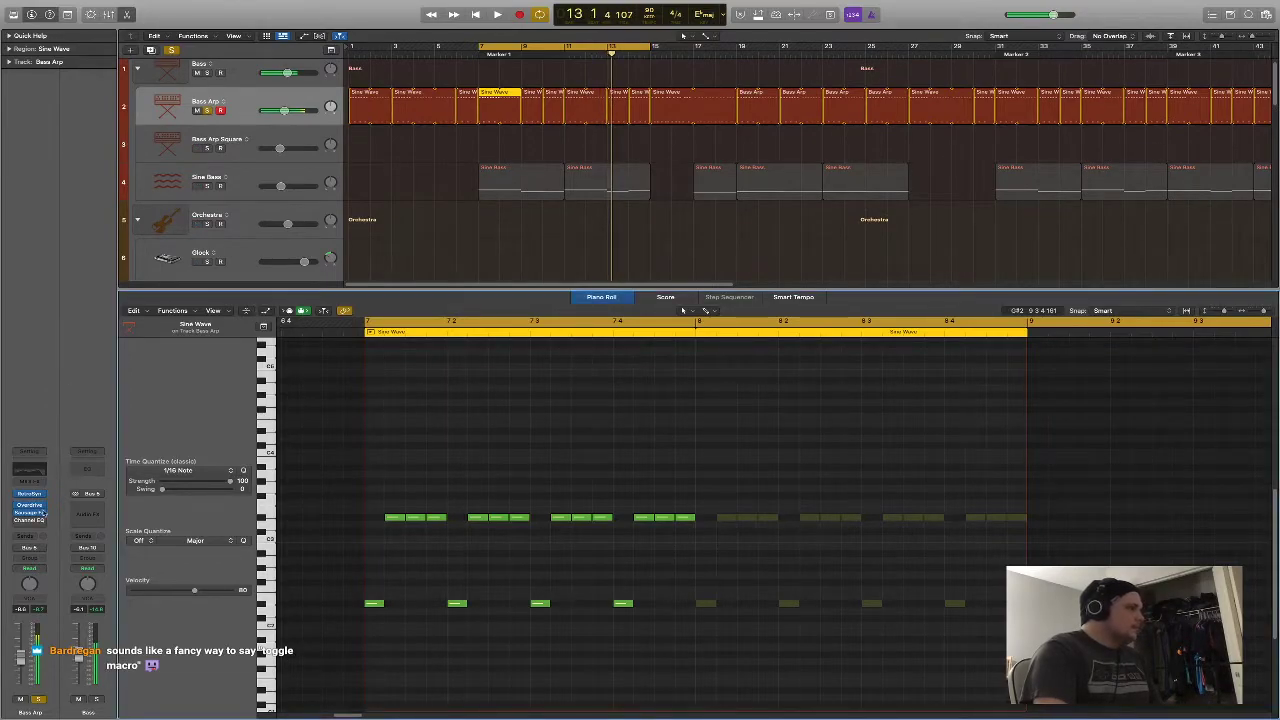
# Open the Bass Arp's Overdrive plug-in to examine its drive, tone and output settings, and close it
pyautogui.click(30, 513)
pyautogui.click(55, 530)
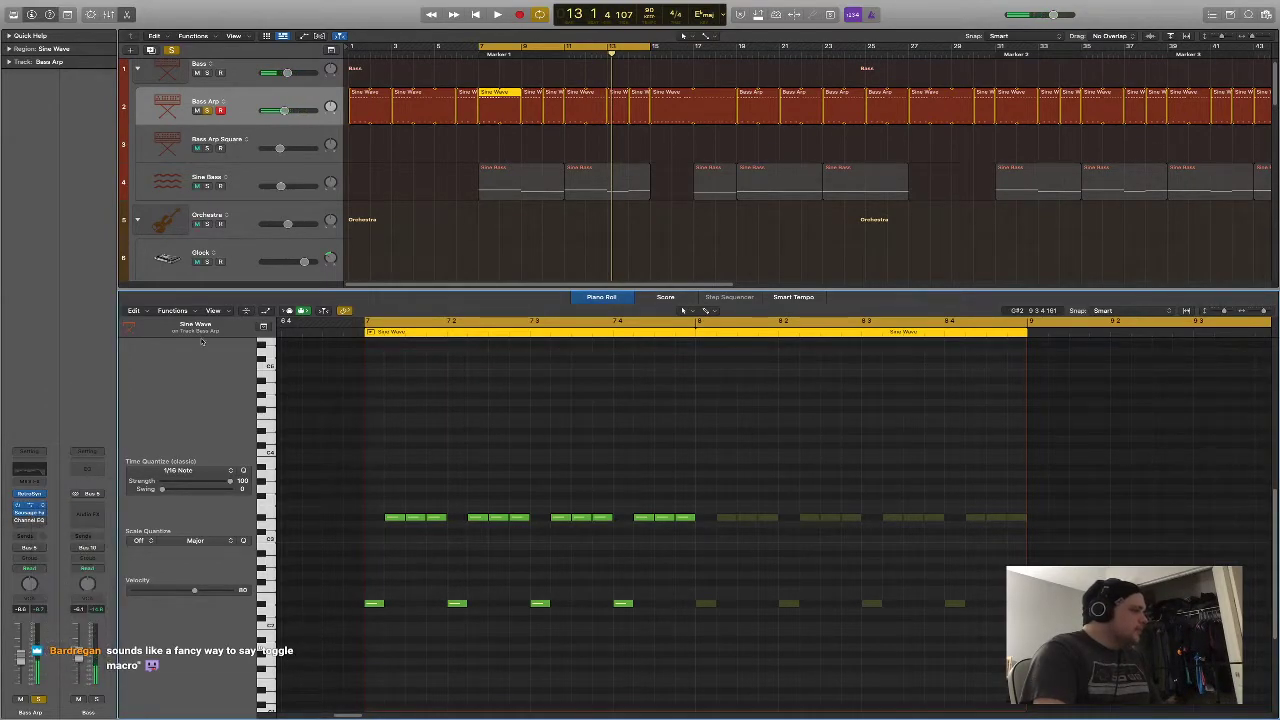
pyautogui.moveTo(572, 133); pyautogui.dragTo(622, 119)
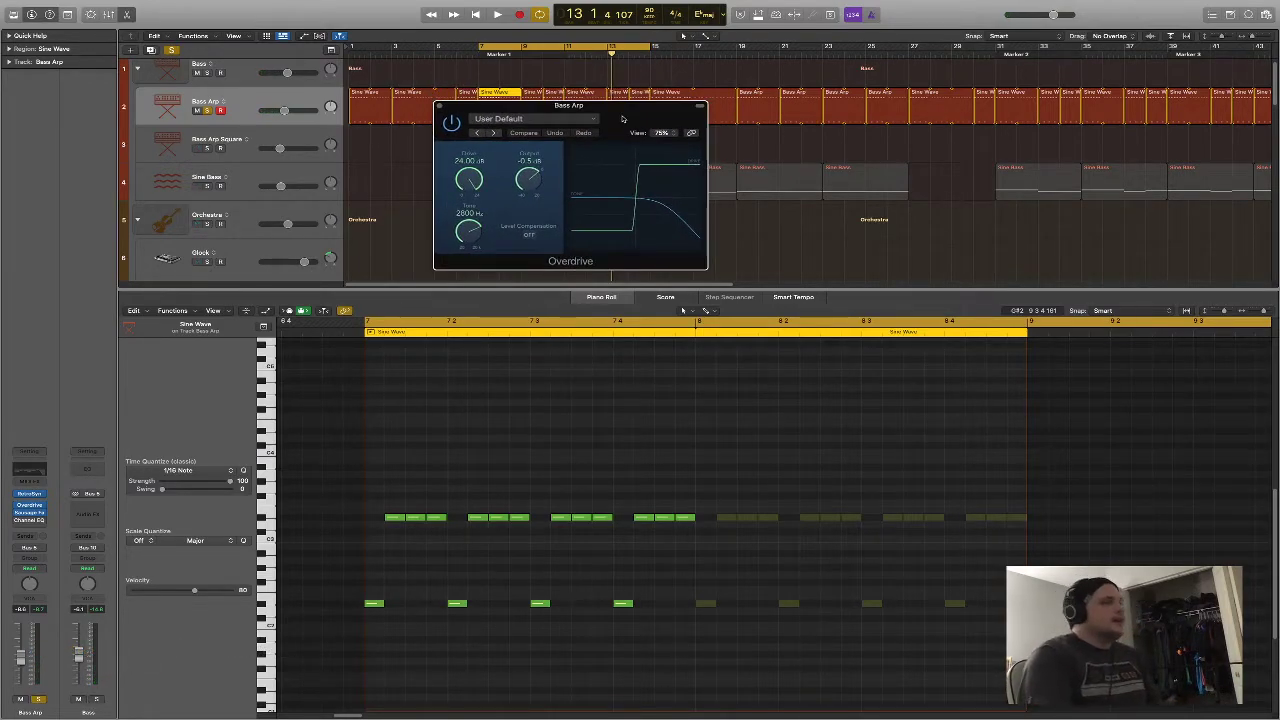
pyautogui.moveTo(626, 120); pyautogui.dragTo(642, 159)
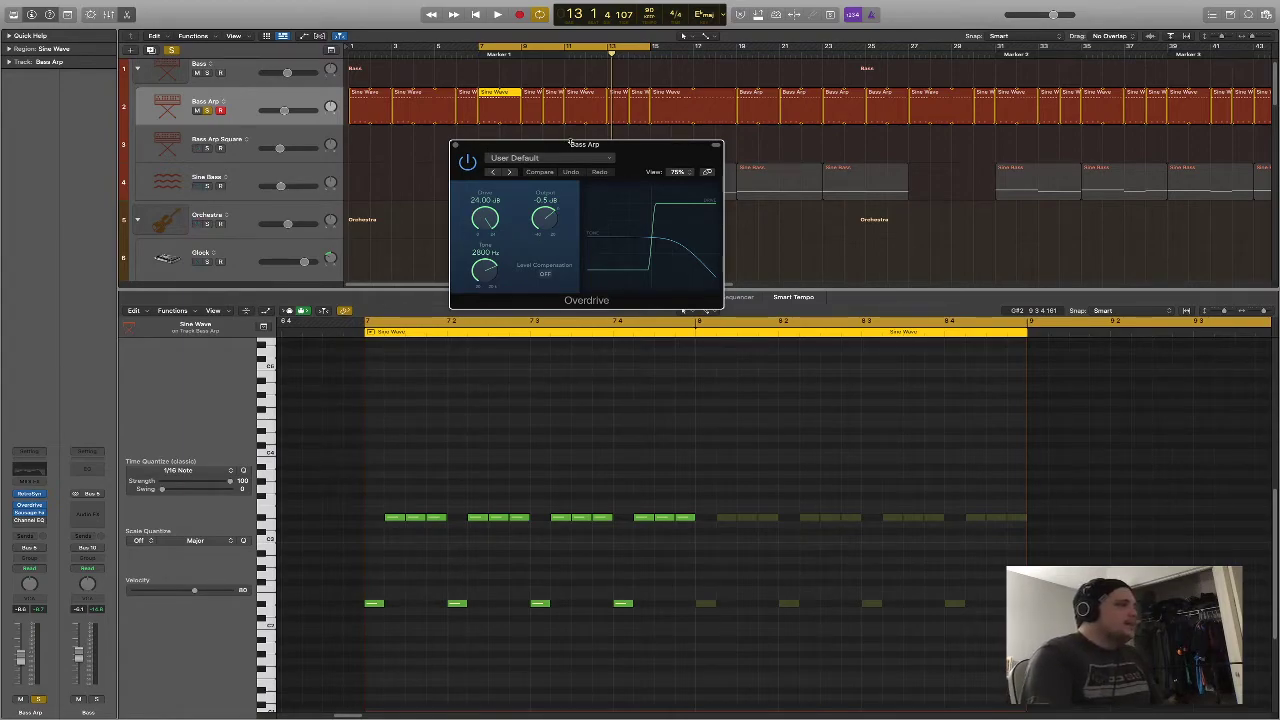
pyautogui.moveTo(572, 148); pyautogui.dragTo(579, 172)
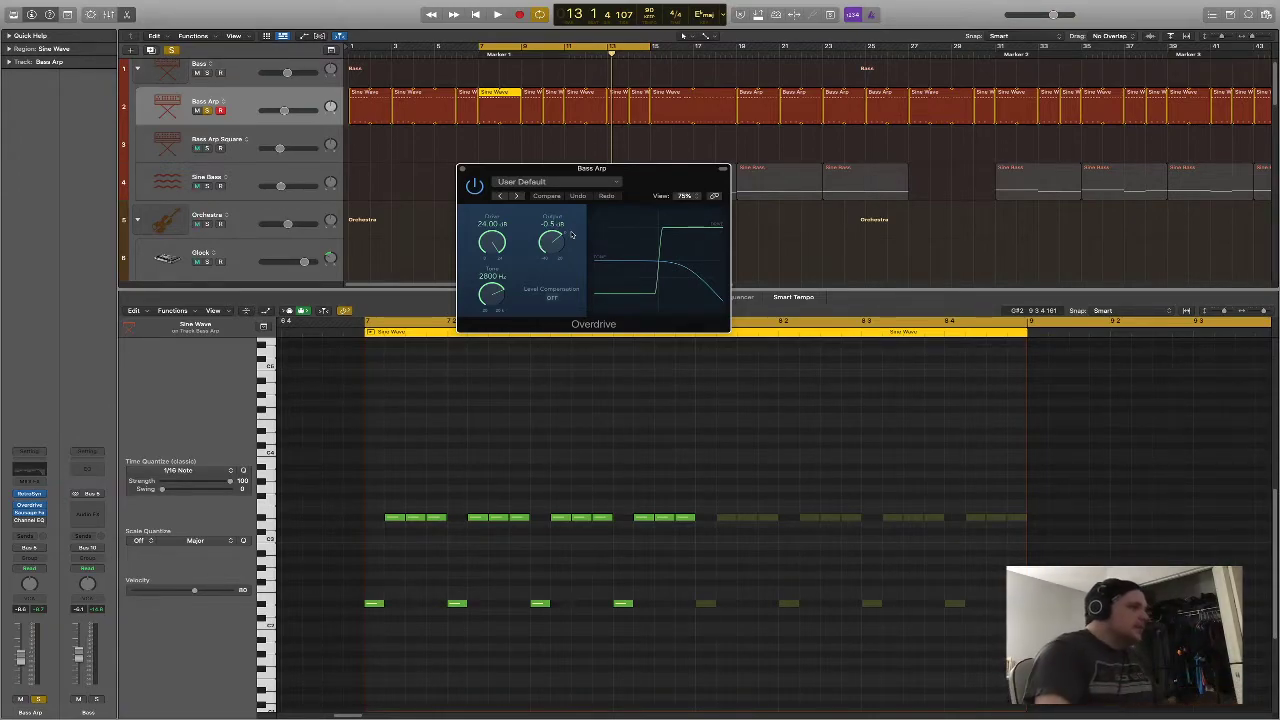
pyautogui.click(464, 168)
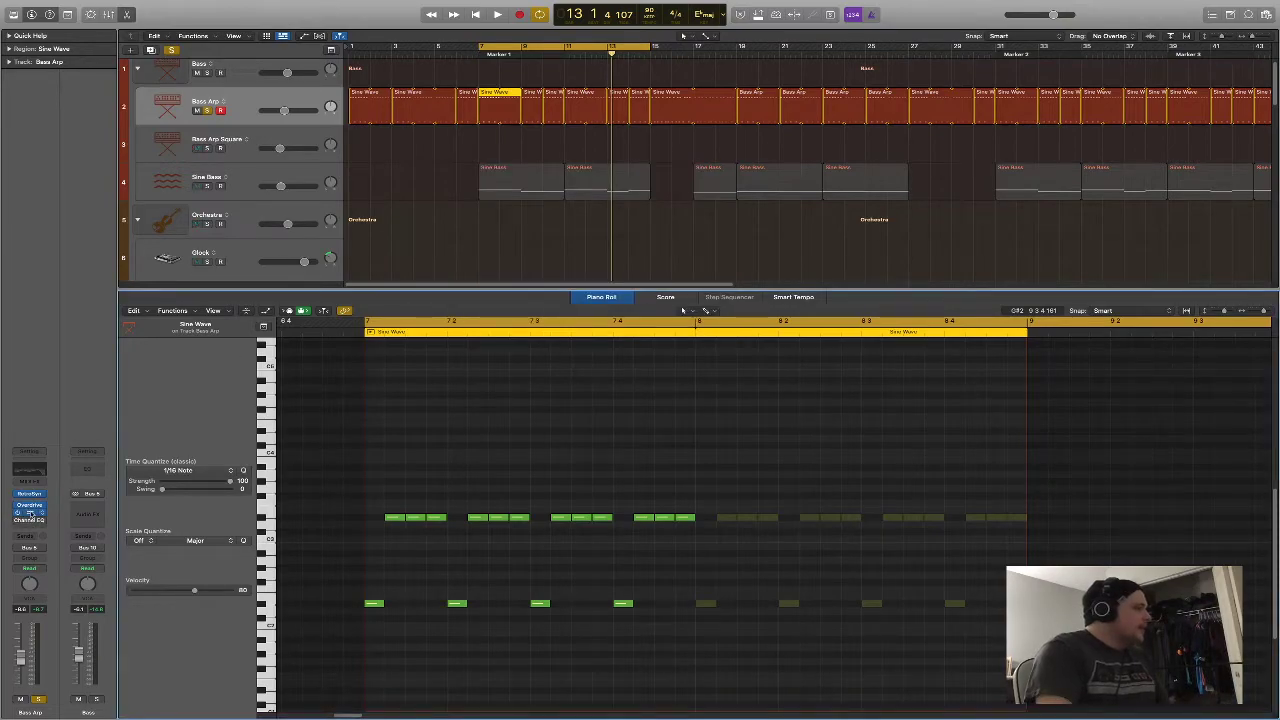
# Open the Bass Arp's Sausage Fattener to examine its settings and play the loop through it
pyautogui.click(29, 512)
pyautogui.moveTo(605, 129); pyautogui.dragTo(624, 198)
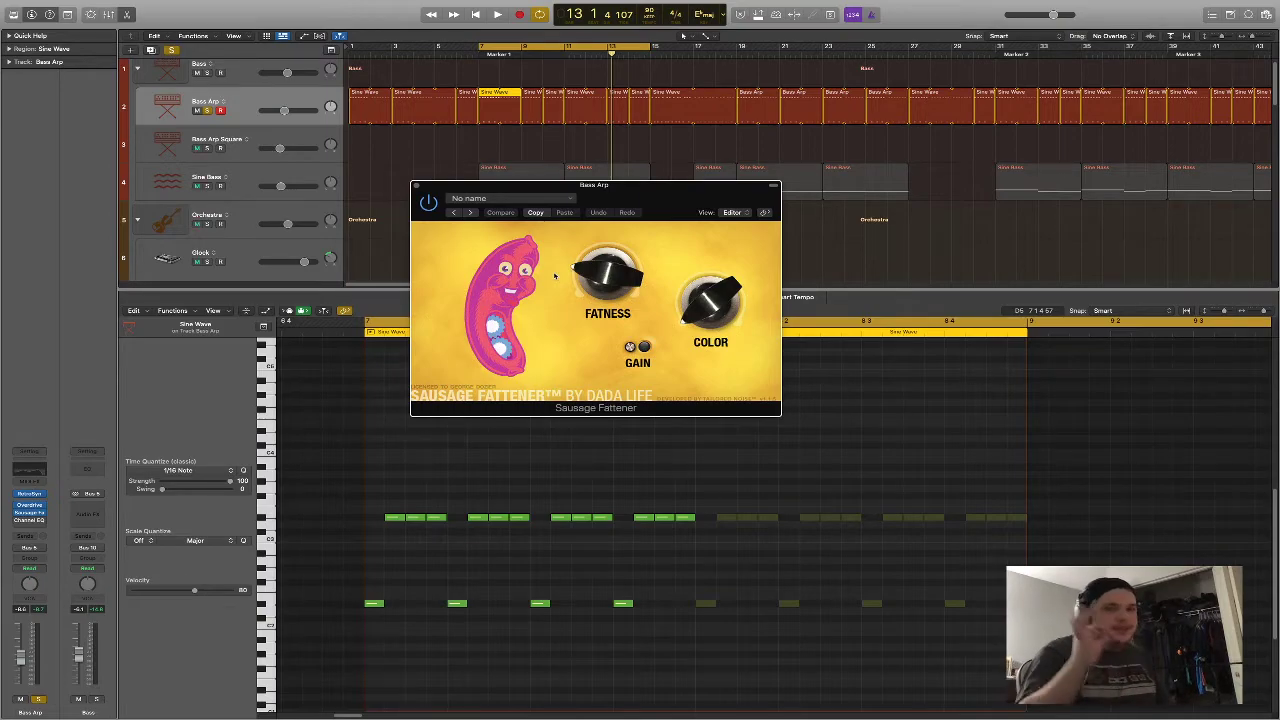
pyautogui.moveTo(671, 222); pyautogui.dragTo(678, 210)
pyautogui.press('space')
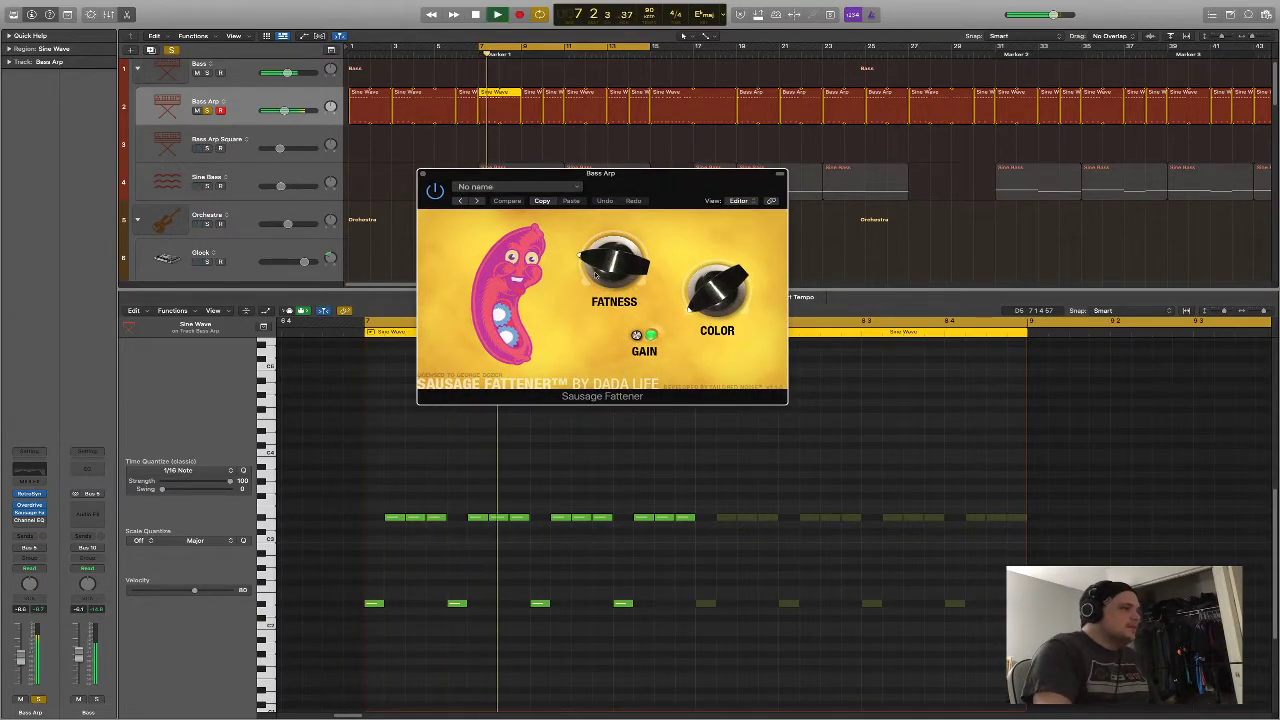
# Try higher Fatness amounts in the Sausage Fattener during playback, leave Fatness at about 33%, and close the plug-in
pyautogui.moveTo(613, 268); pyautogui.dragTo(612, 178)
pyautogui.moveTo(636, 119); pyautogui.dragTo(586, 284)
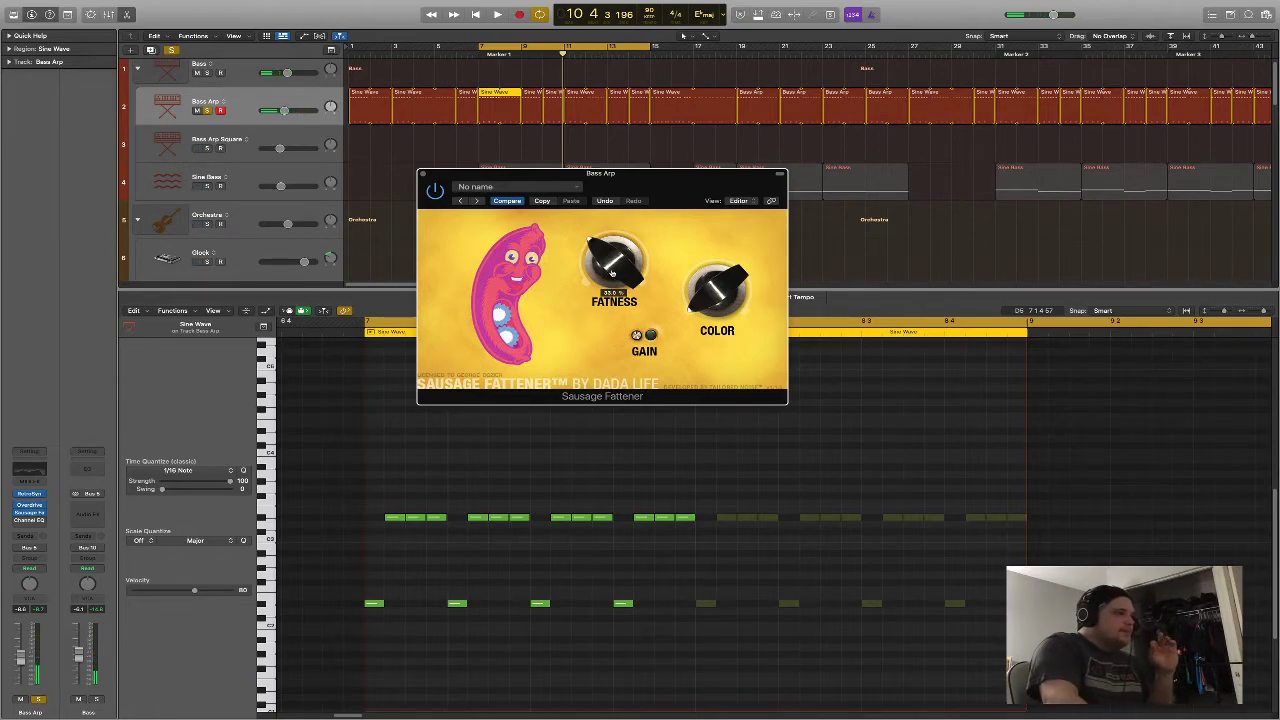
pyautogui.moveTo(610, 270); pyautogui.dragTo(614, 263)
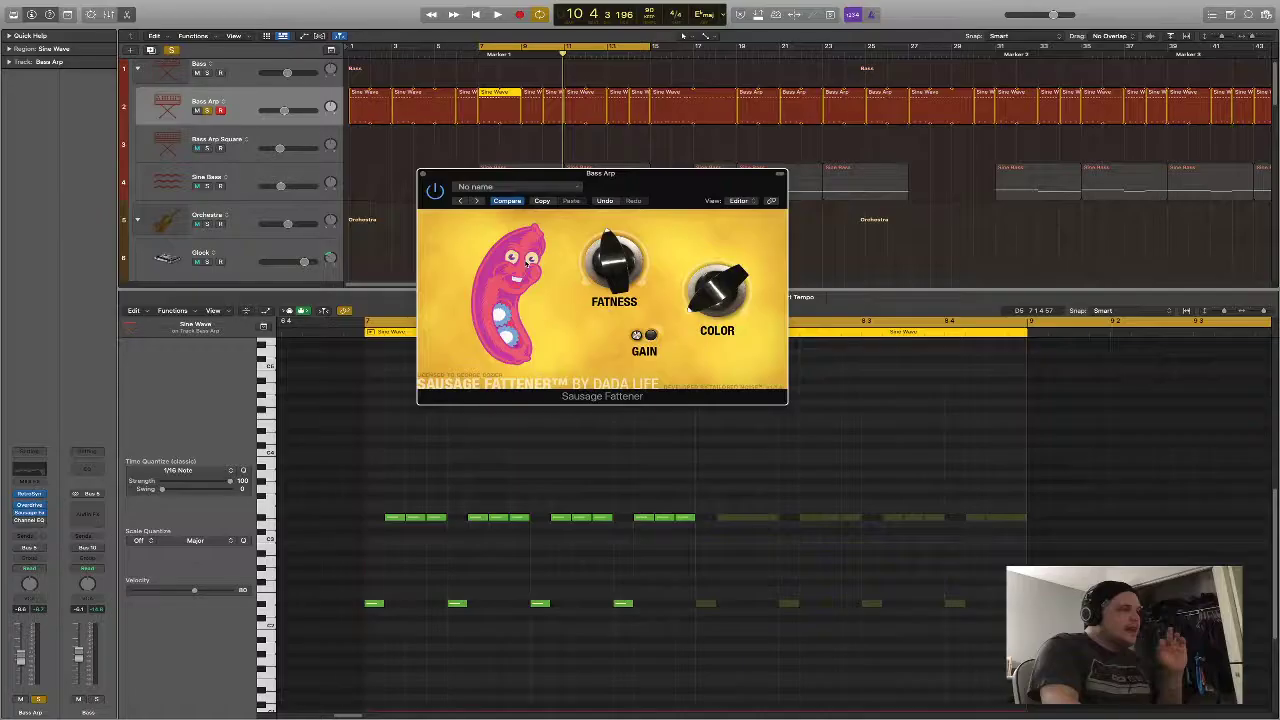
pyautogui.moveTo(606, 268)
pyautogui.mouseDown()
pyautogui.moveTo(590, 274)
pyautogui.moveTo(598, 291)
pyautogui.mouseUp()
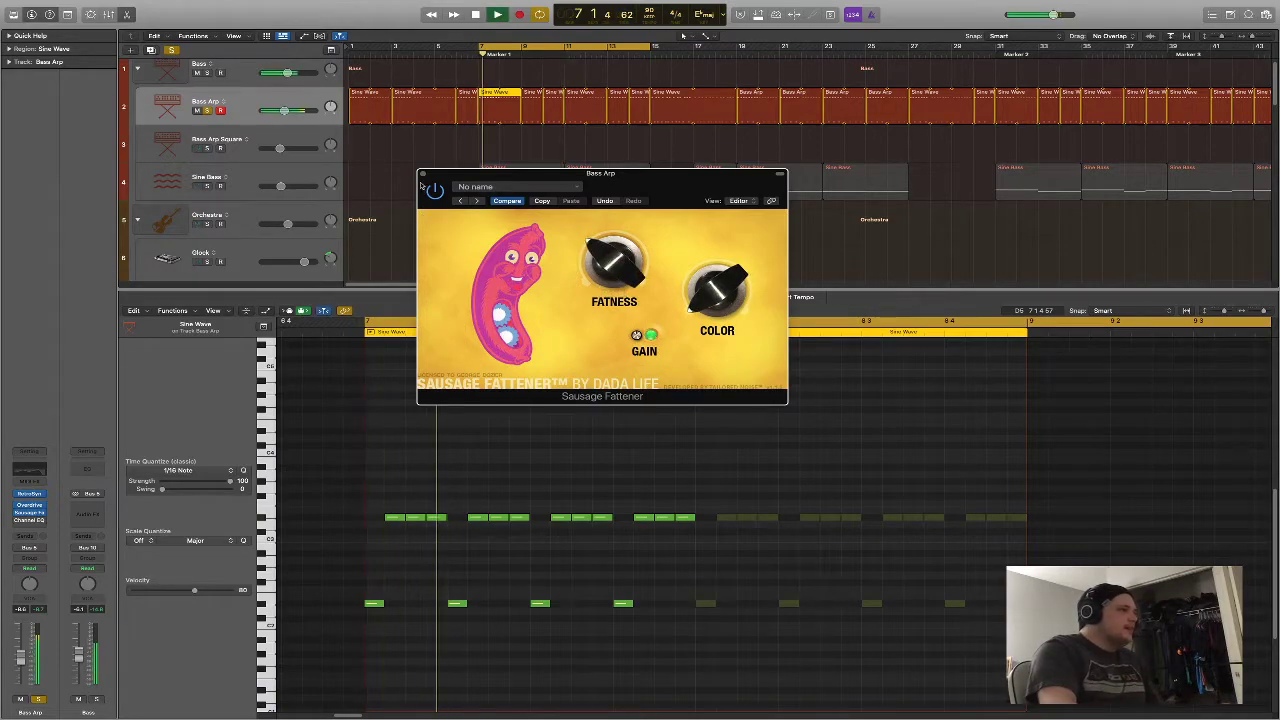
pyautogui.press('super+w')
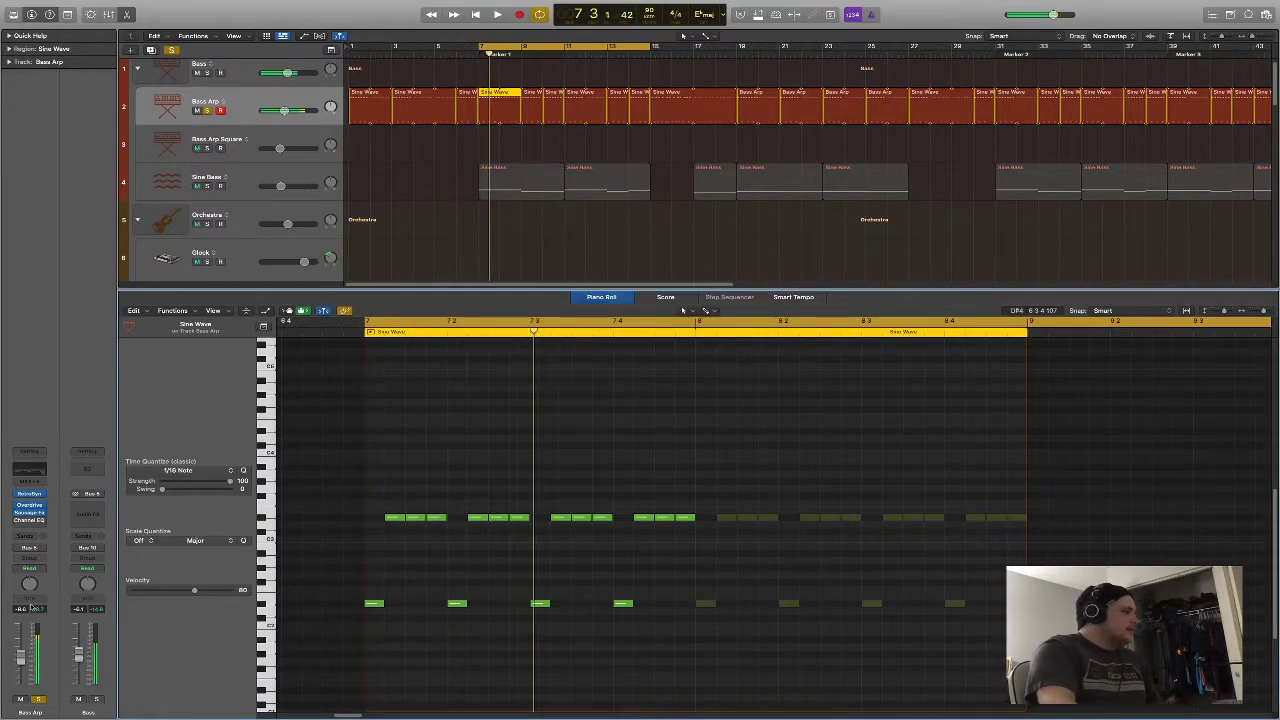
# Examine the Bass Arp's Channel EQ curve while the loop plays, close it, and stop playback
pyautogui.click(27, 521)
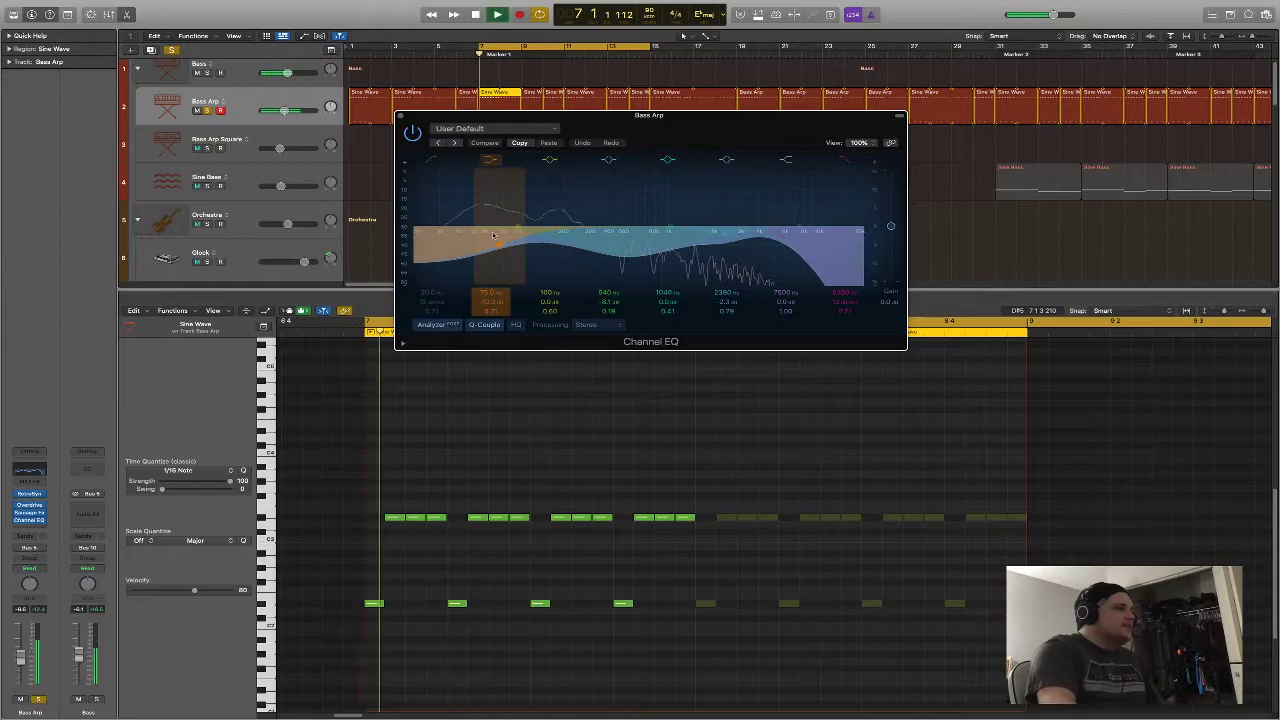
pyautogui.press('super+w')
pyautogui.press('space')
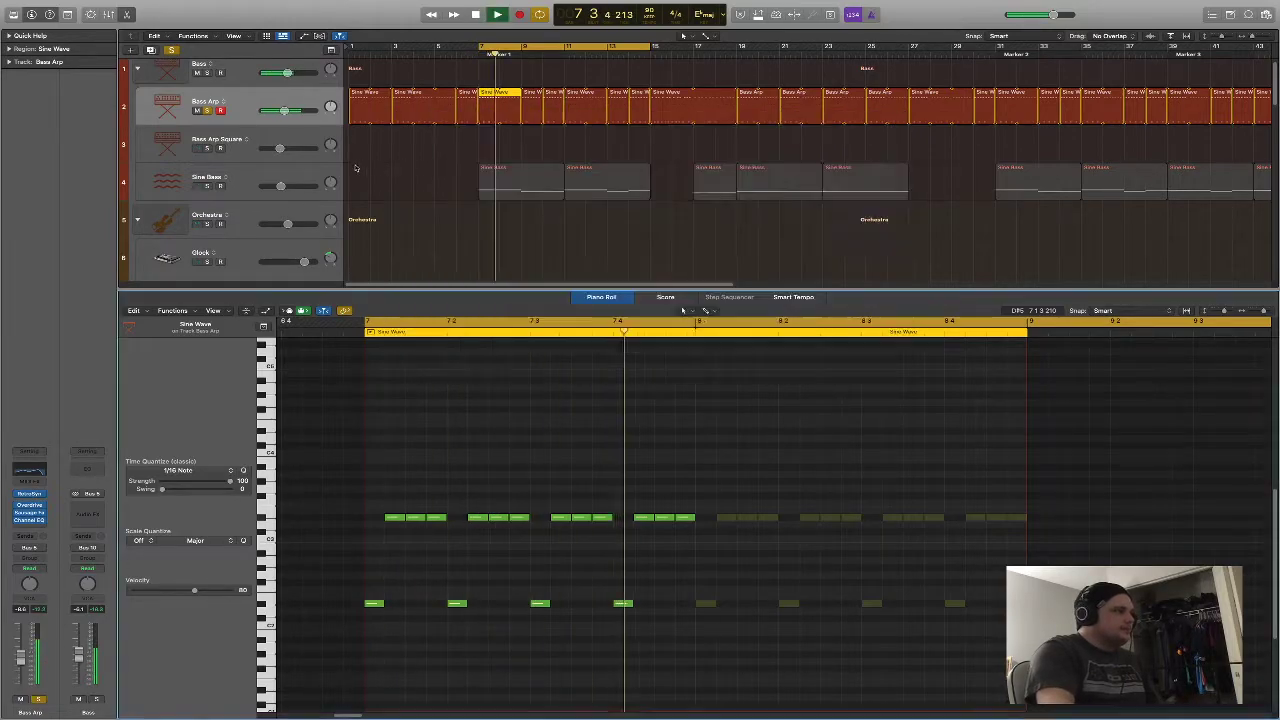
# Hide the note editor, solo the Sine Bass track instead of the Bass Arp, and play the loop
pyautogui.click(128, 14)
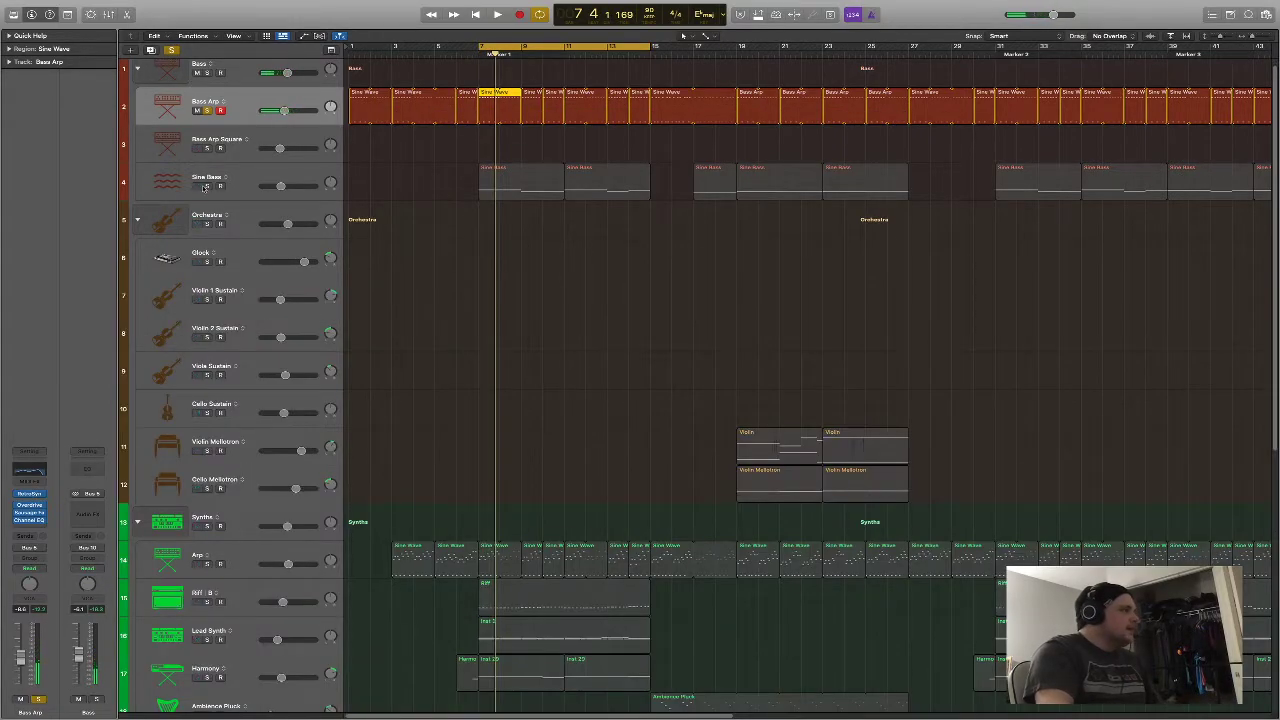
pyautogui.click(207, 111)
pyautogui.click(185, 184)
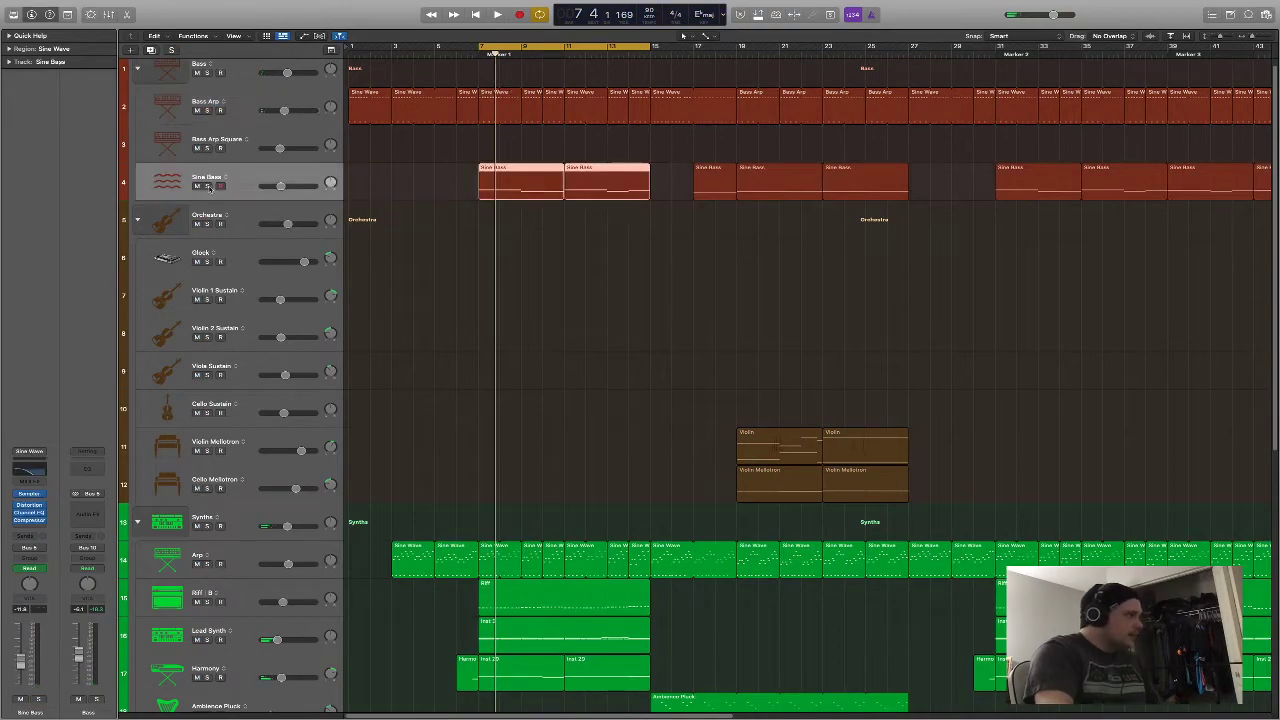
pyautogui.click(207, 186)
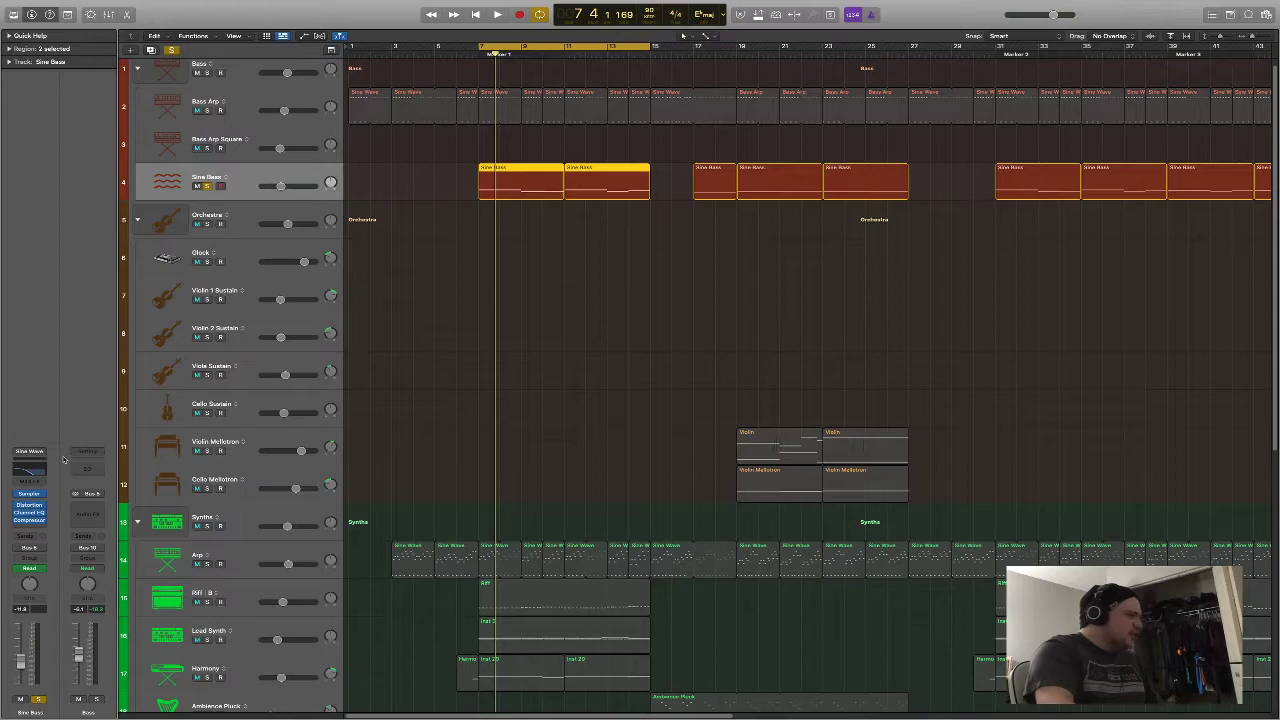
pyautogui.press('space')
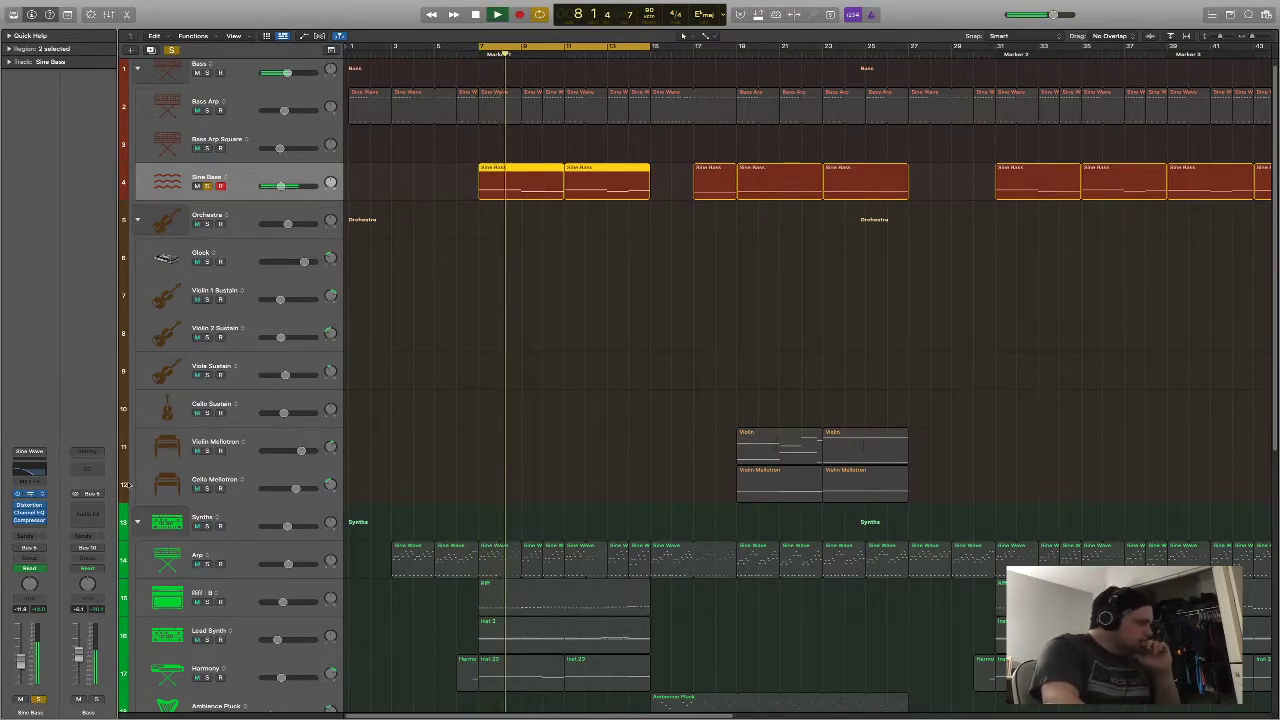
# Inspect the Sine Bass's Sampler and Distortion plug-ins during playback, close them, and stop the loop
pyautogui.press('v')
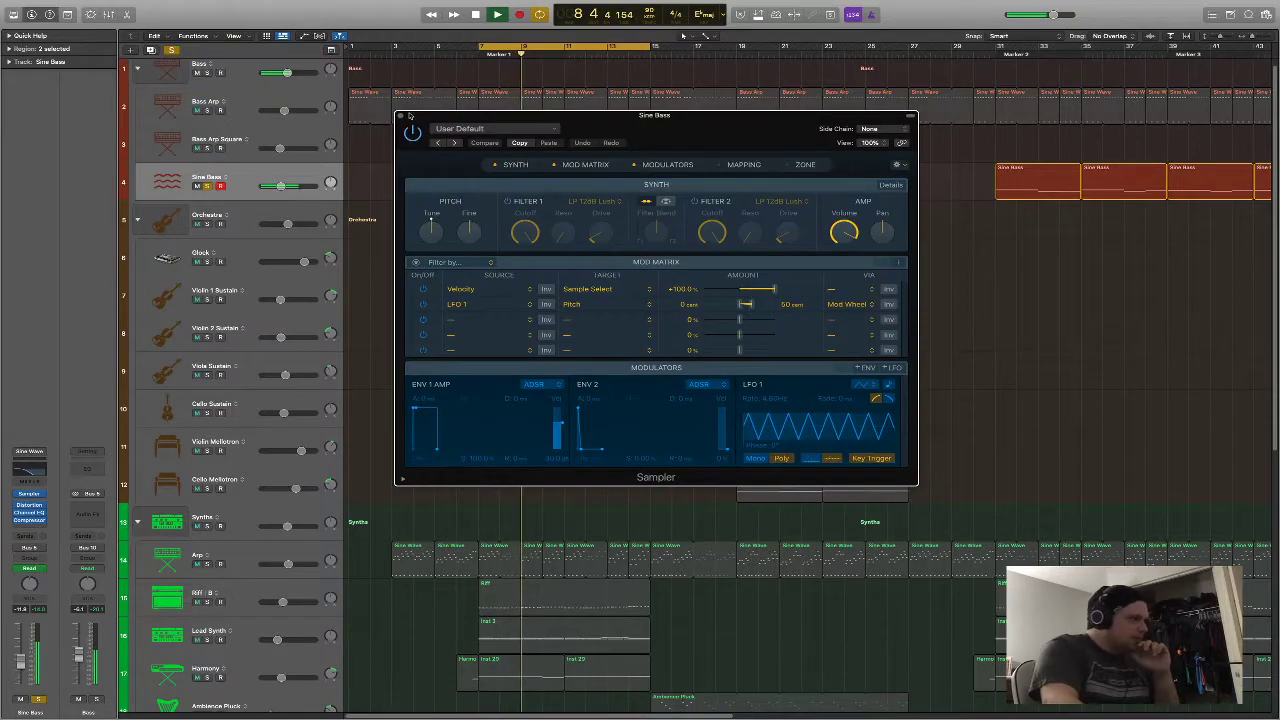
pyautogui.click(401, 116)
pyautogui.click(29, 506)
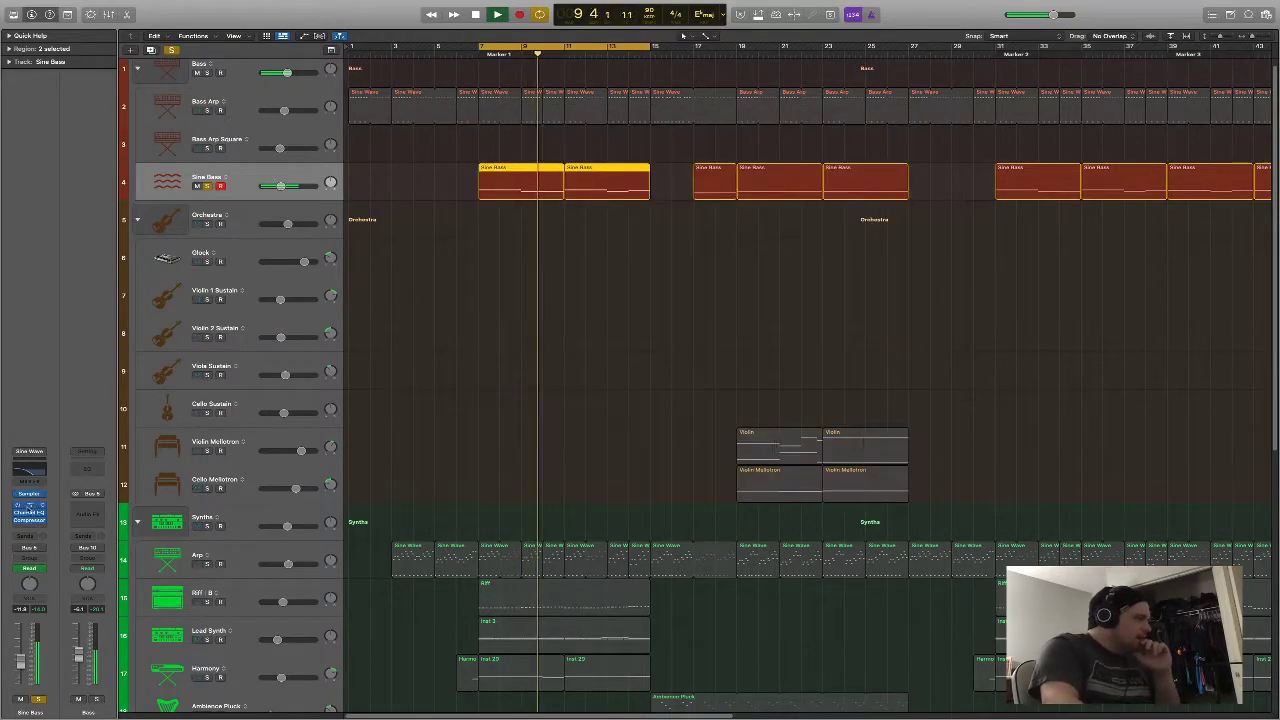
pyautogui.click(401, 116)
pyautogui.press('space')
# Solo the whole Bass stack instead of the Sine Bass and compare the loop with the Sine Bass muted and unmuted
pyautogui.click(207, 186)
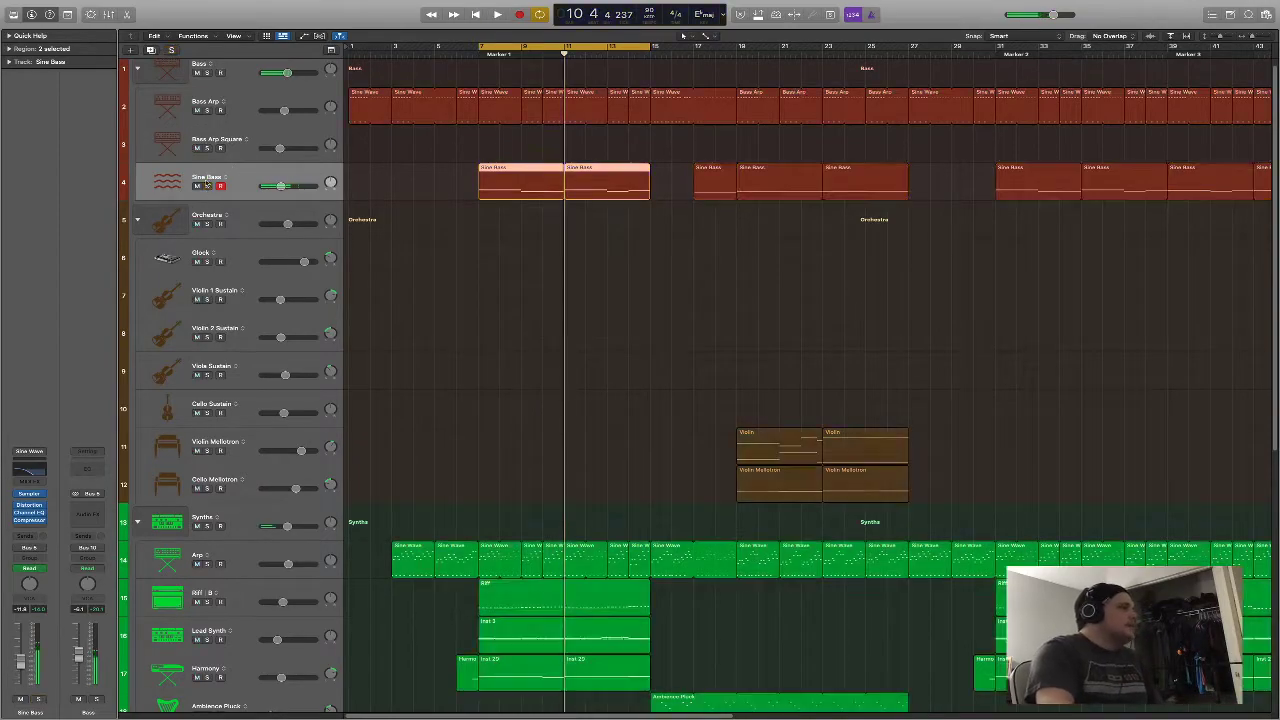
pyautogui.click(208, 73)
pyautogui.click(196, 186)
pyautogui.press('space')
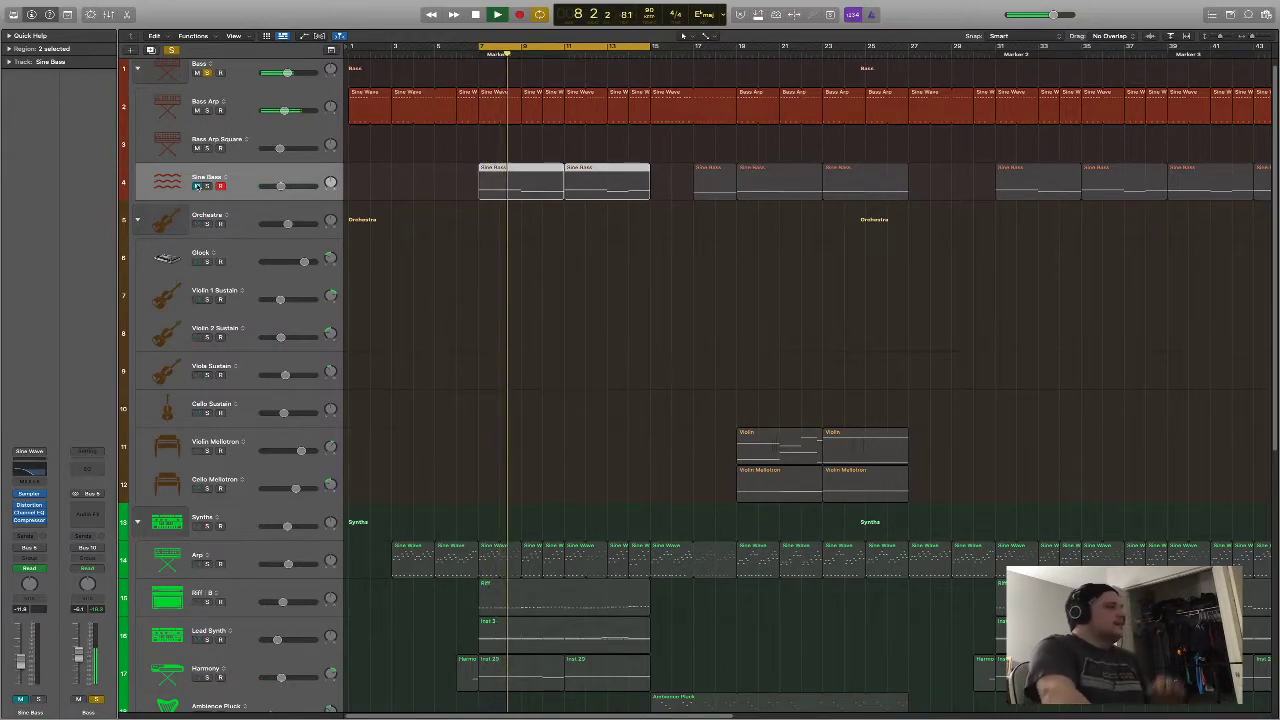
pyautogui.click(196, 186)
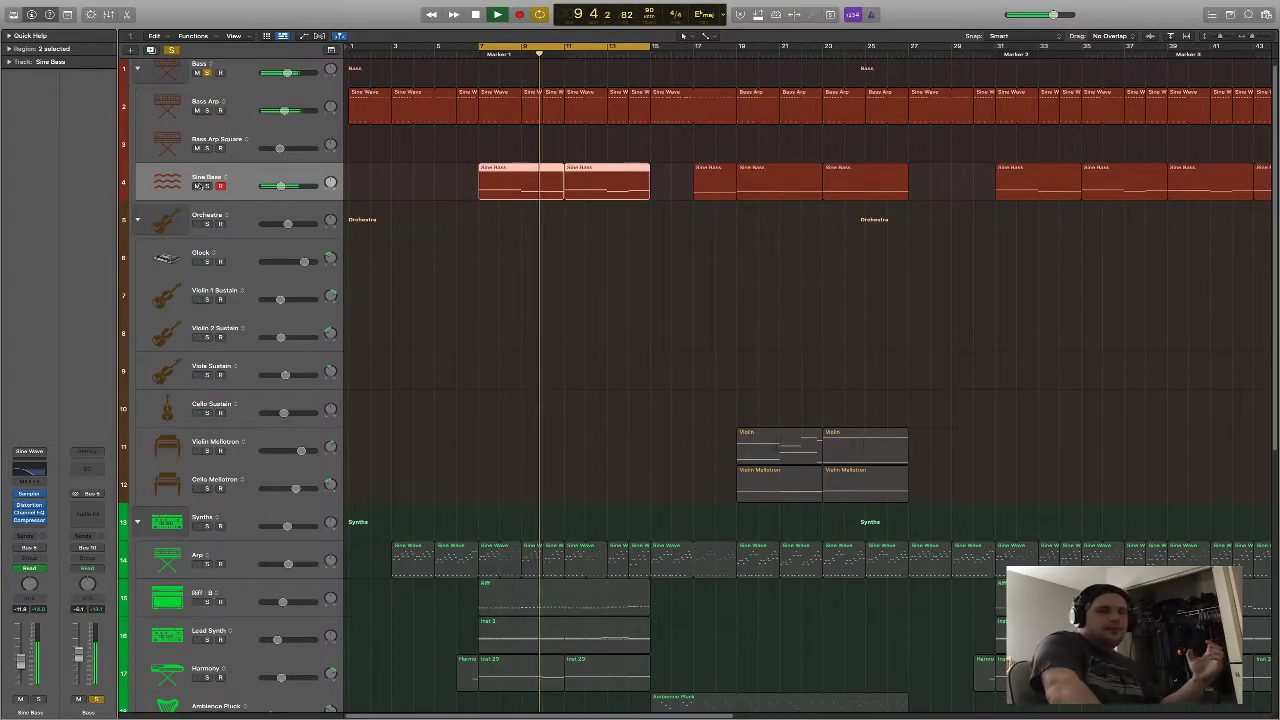
# Stop the loop, unsolo the Bass stack, turn off cycle mode, and clear the region selection
pyautogui.press('space')
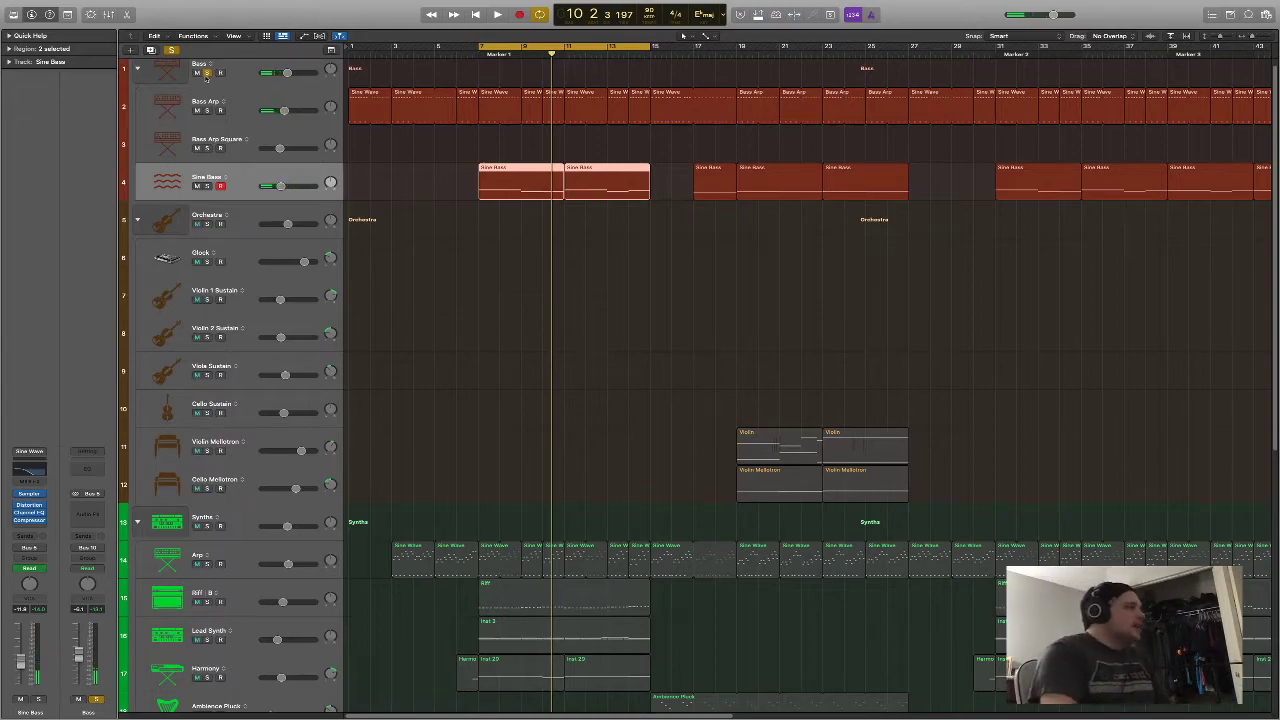
pyautogui.click(206, 73)
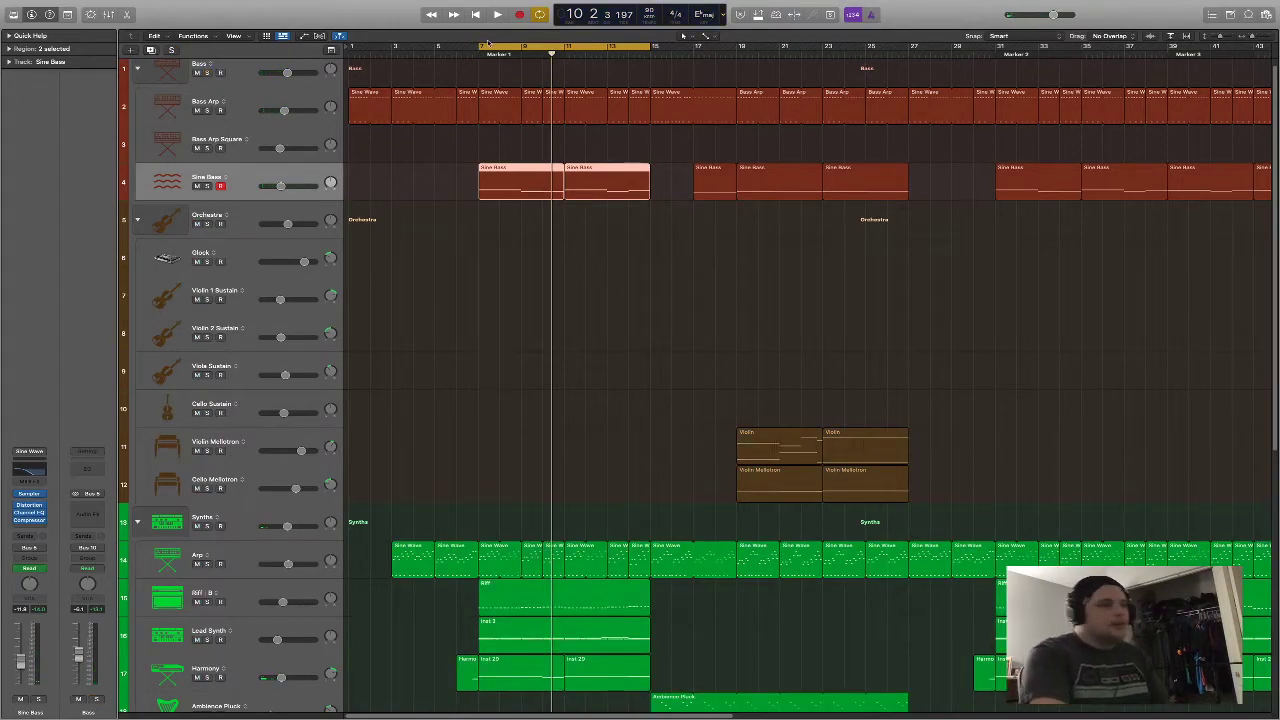
pyautogui.scroll(1, 404, 91)
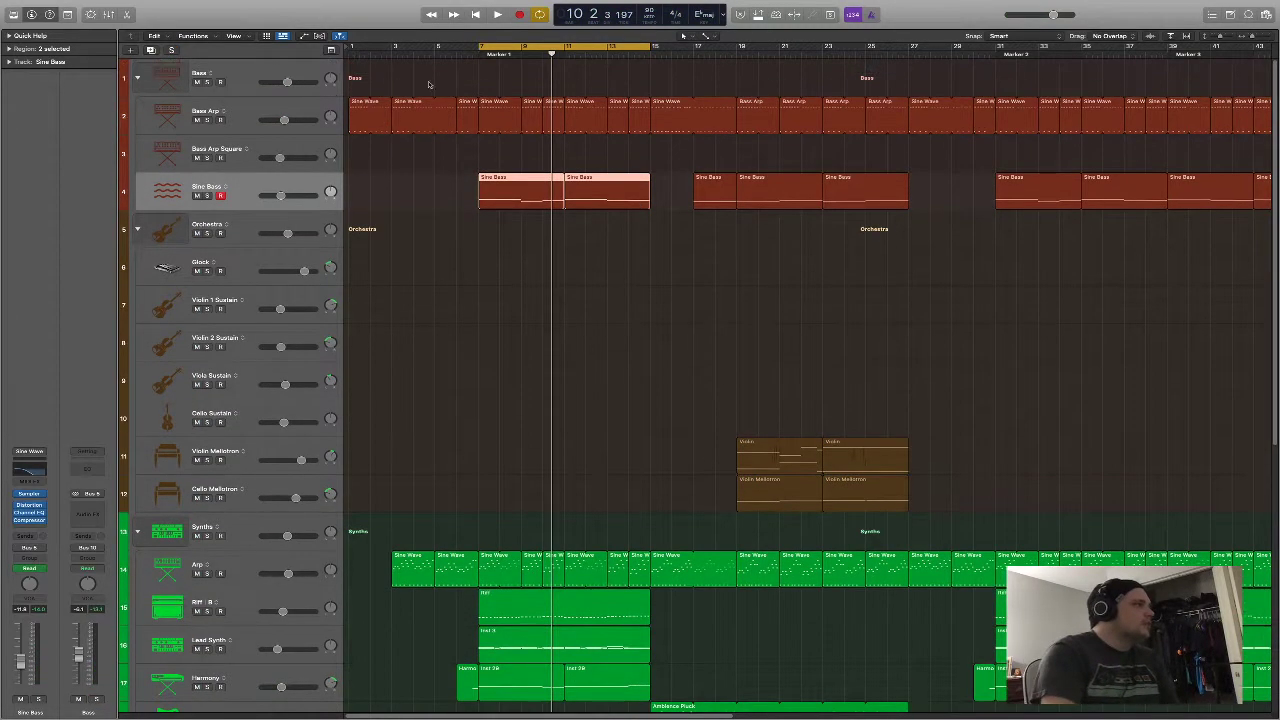
pyautogui.click(541, 16)
pyautogui.scroll(-4, 443, 214)
pyautogui.click(545, 206)
pyautogui.scroll(4, 551, 206)
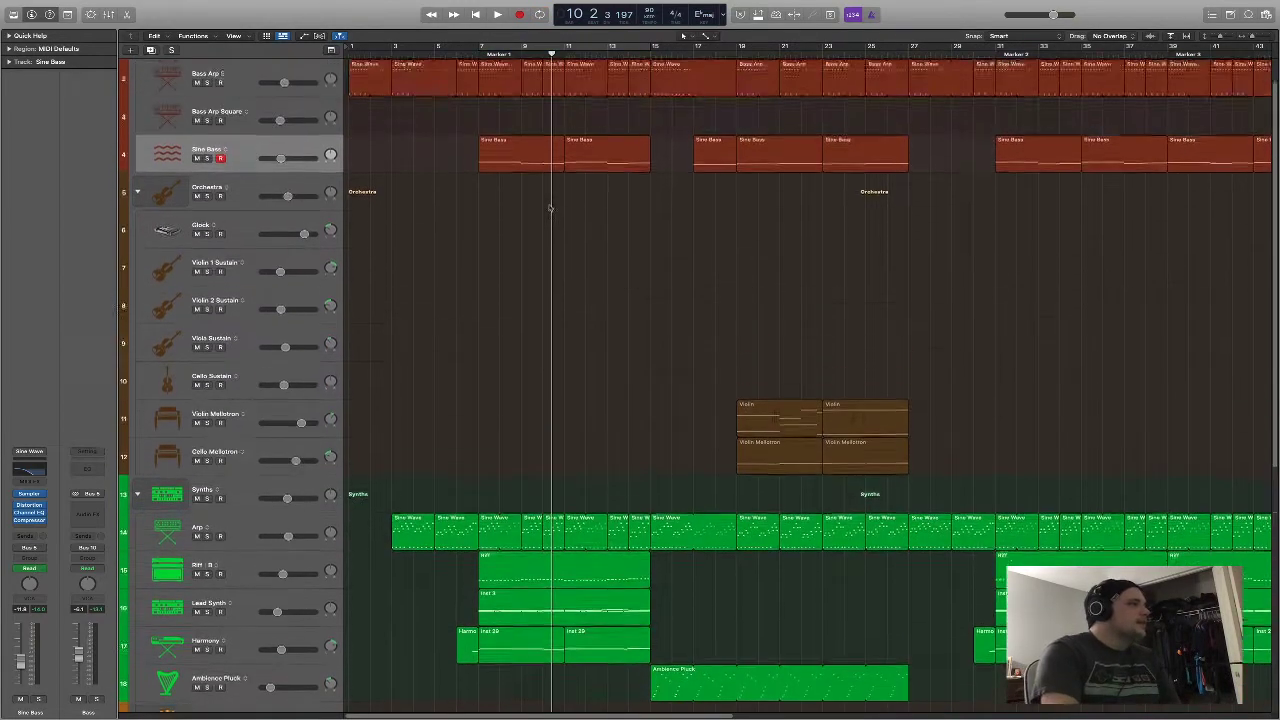
# Move the playhead to bar 3 and solo the Arp track in the Synths stack
pyautogui.scroll(-4, 455, 318)
pyautogui.scroll(4, 447, 309)
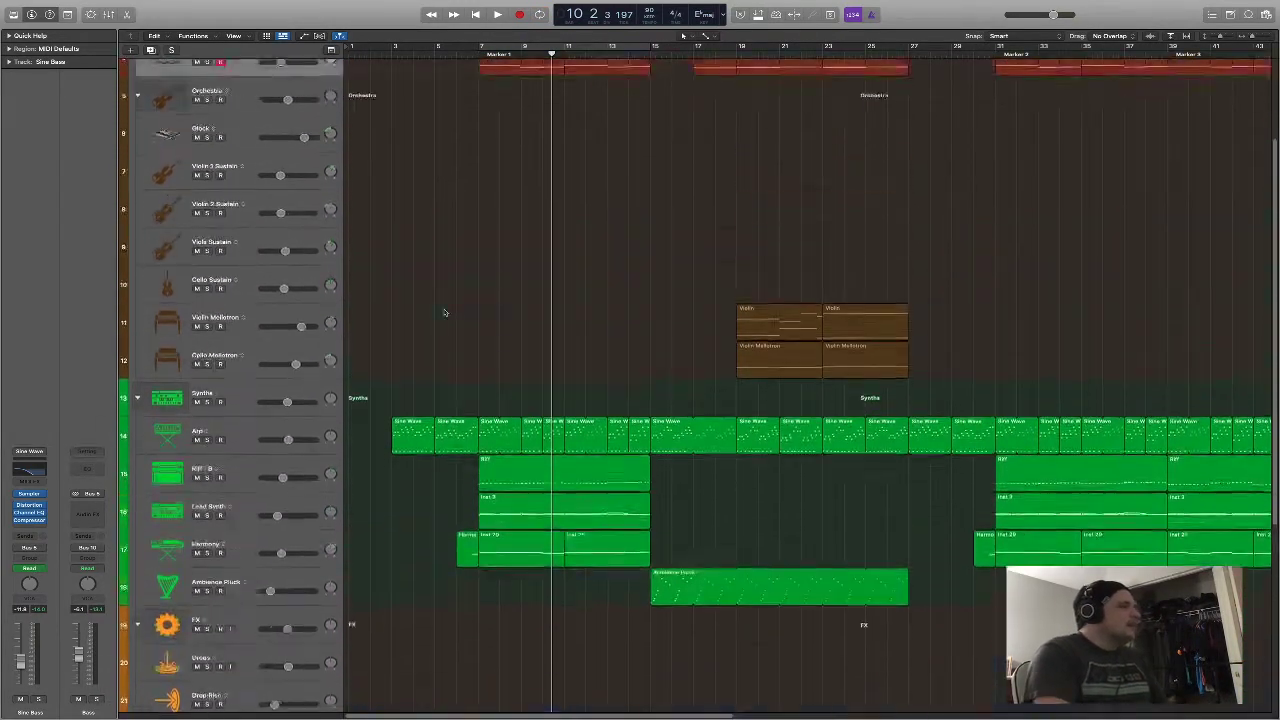
pyautogui.scroll(-9, 440, 310)
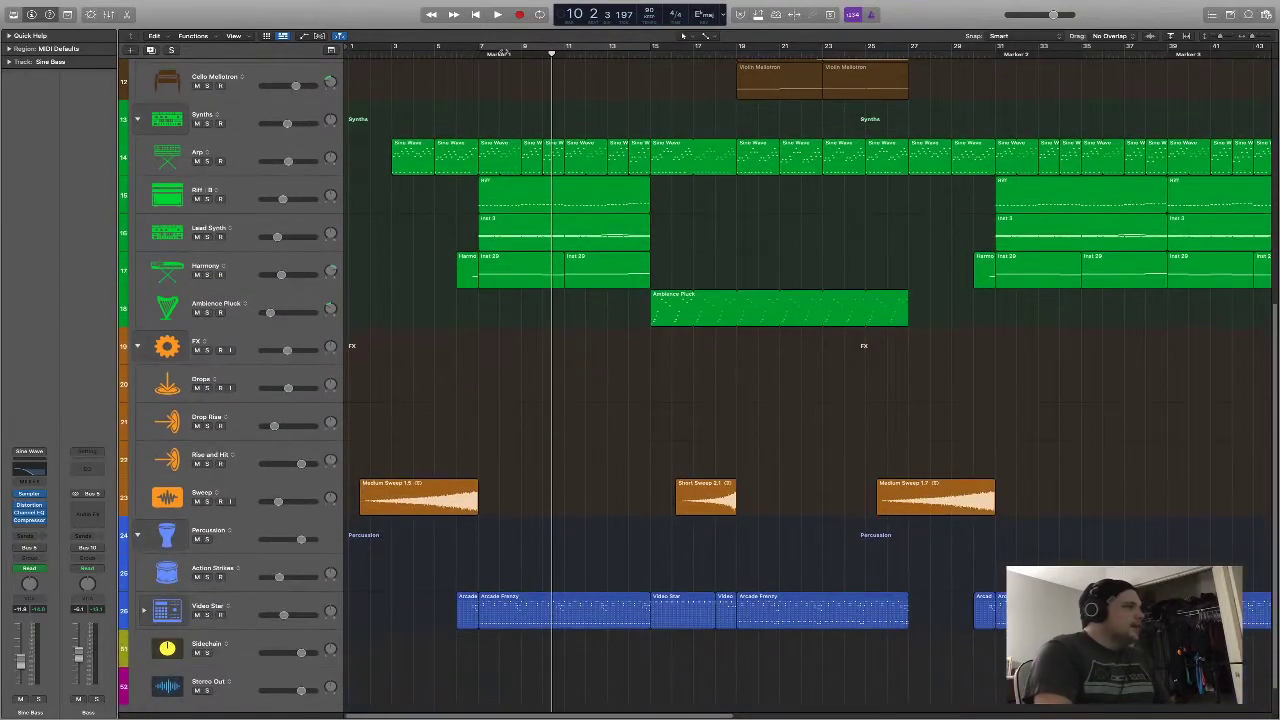
pyautogui.click(463, 52)
pyautogui.click(390, 50)
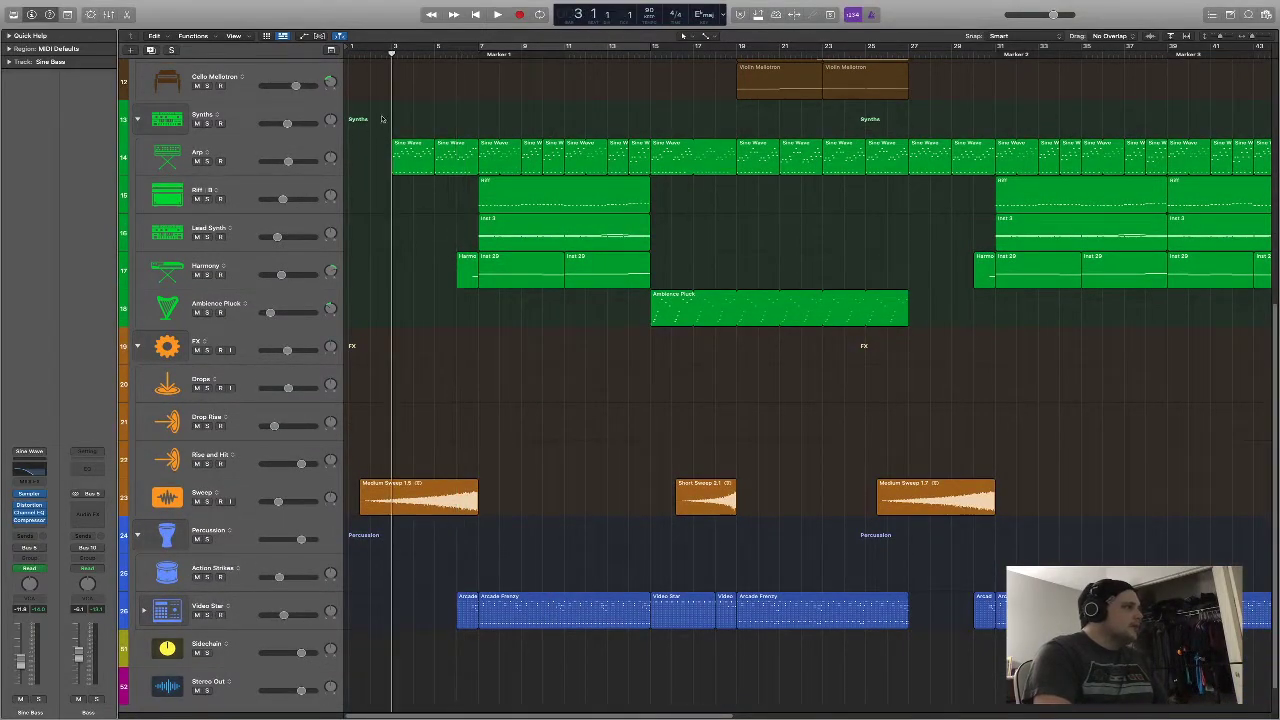
pyautogui.click(207, 162)
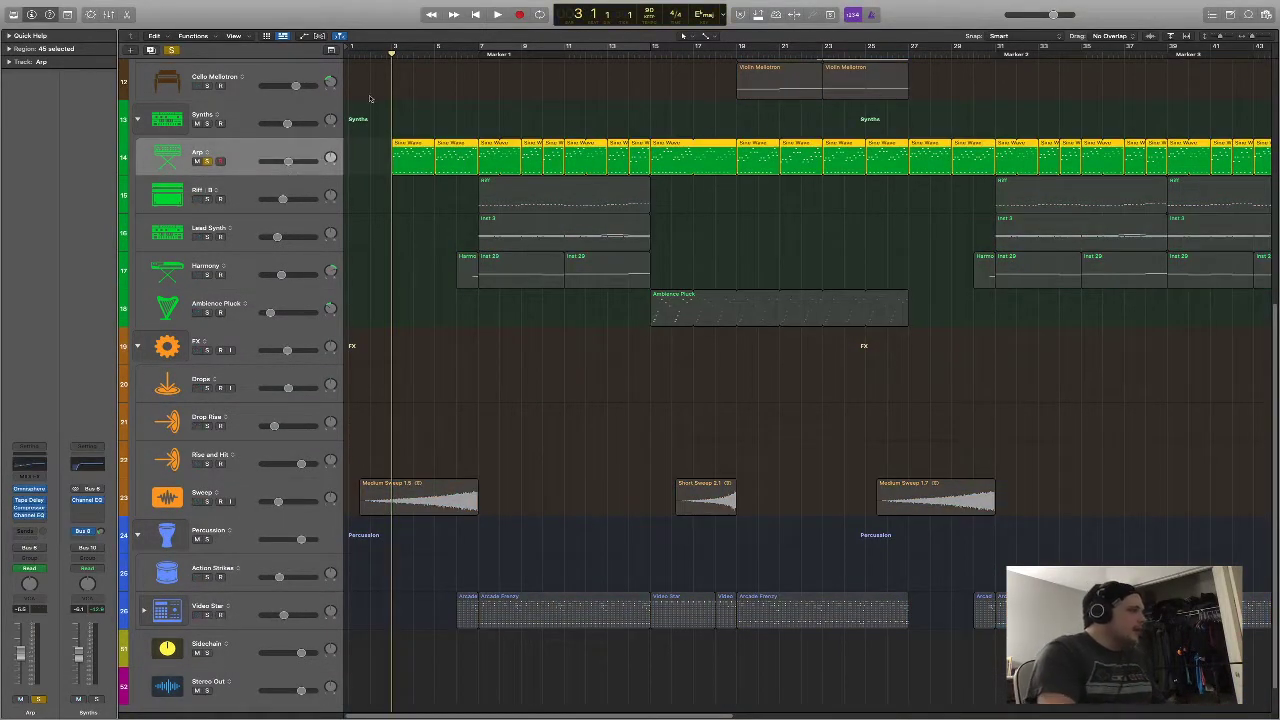
# Select only the Arp's first region at bar 3 and examine its notes in the Piano Roll
pyautogui.click(385, 140)
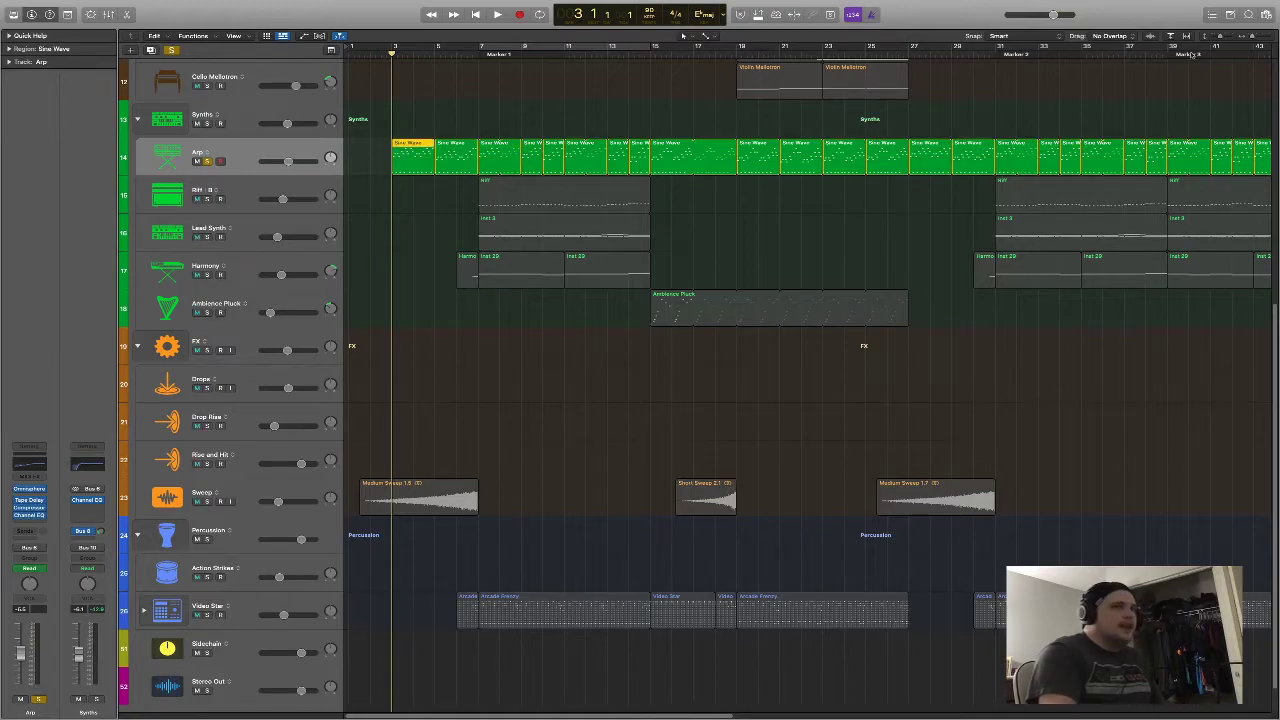
pyautogui.press('super+Right')
pyautogui.press('super+Right')
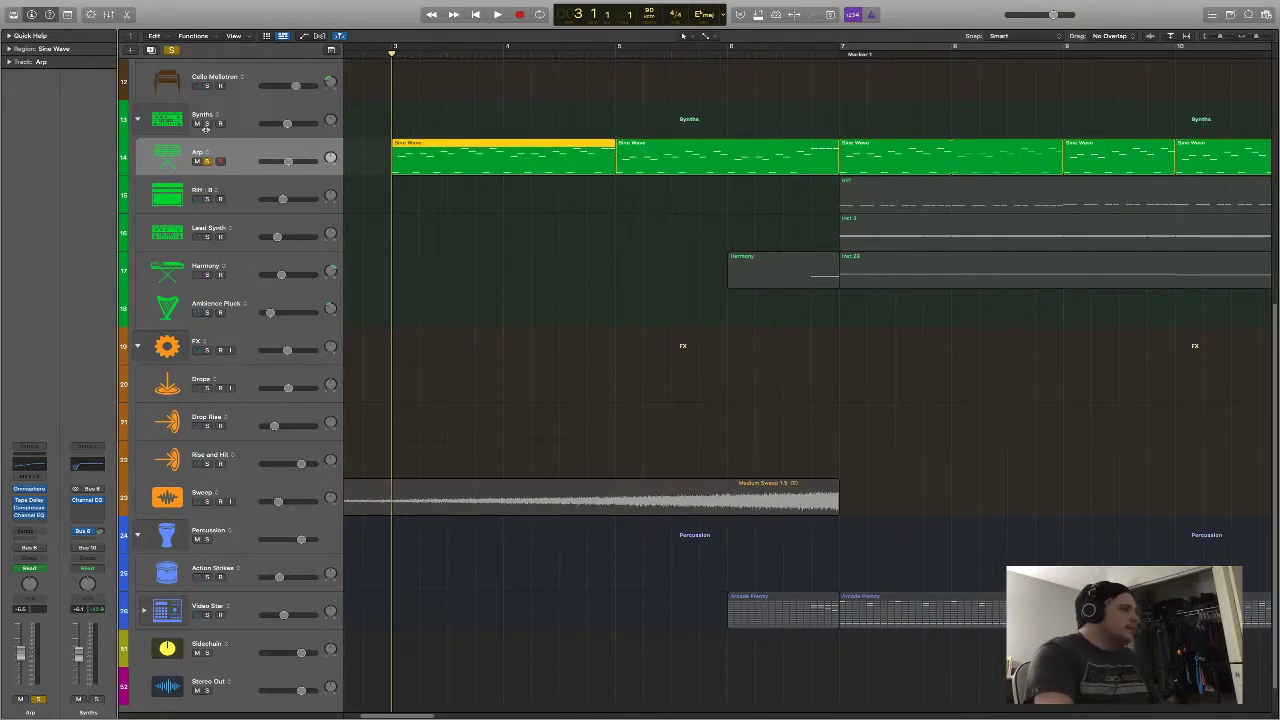
pyautogui.press('p')
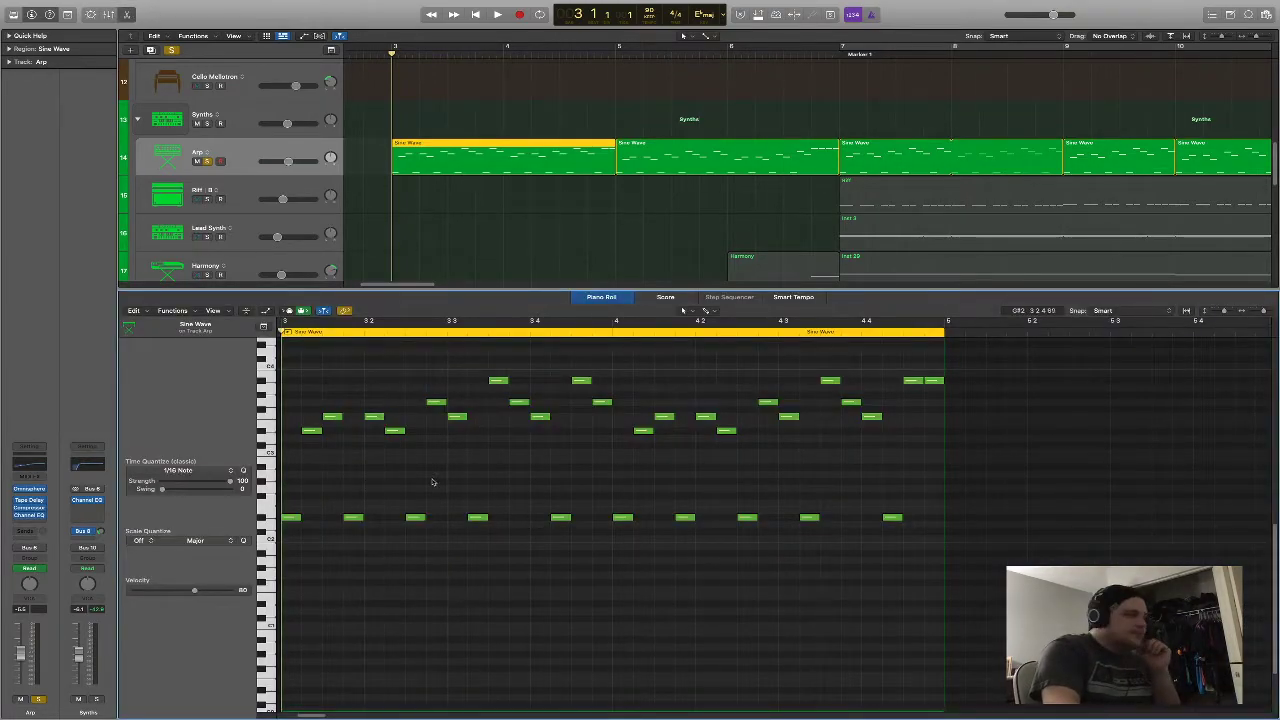
pyautogui.scroll(1, 321, 423)
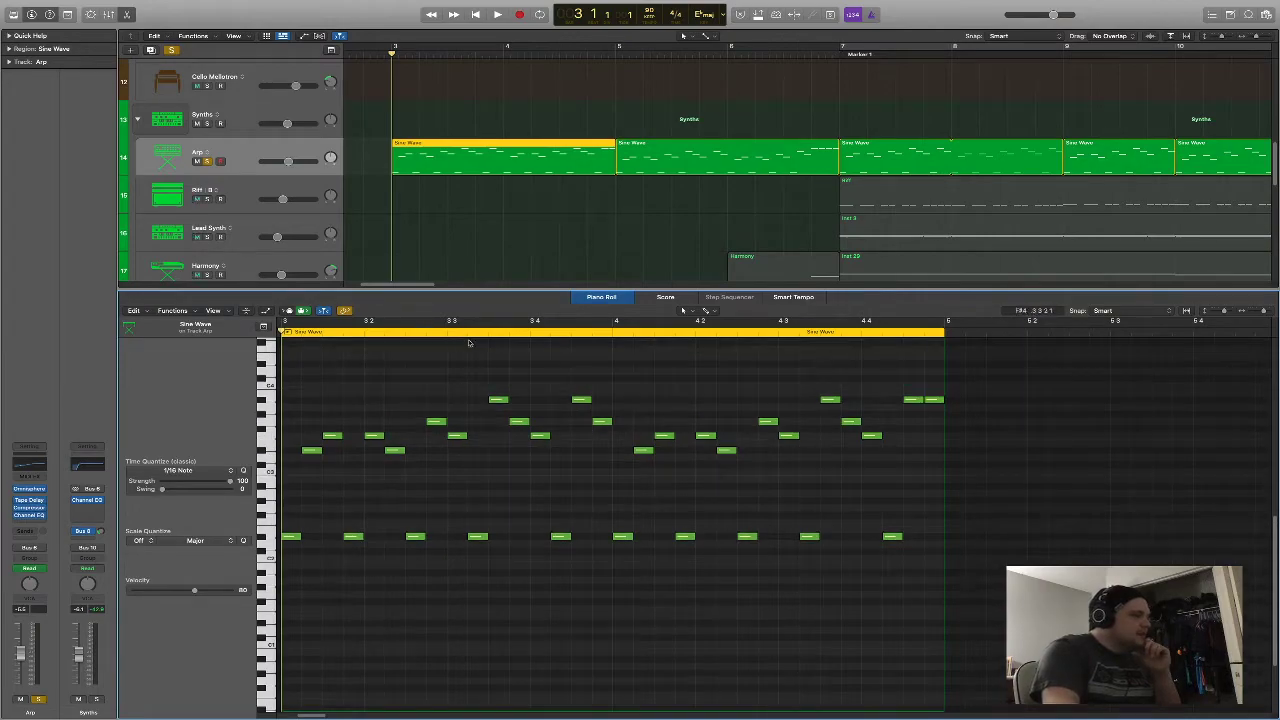
pyautogui.press('n')
pyautogui.click(603, 297)
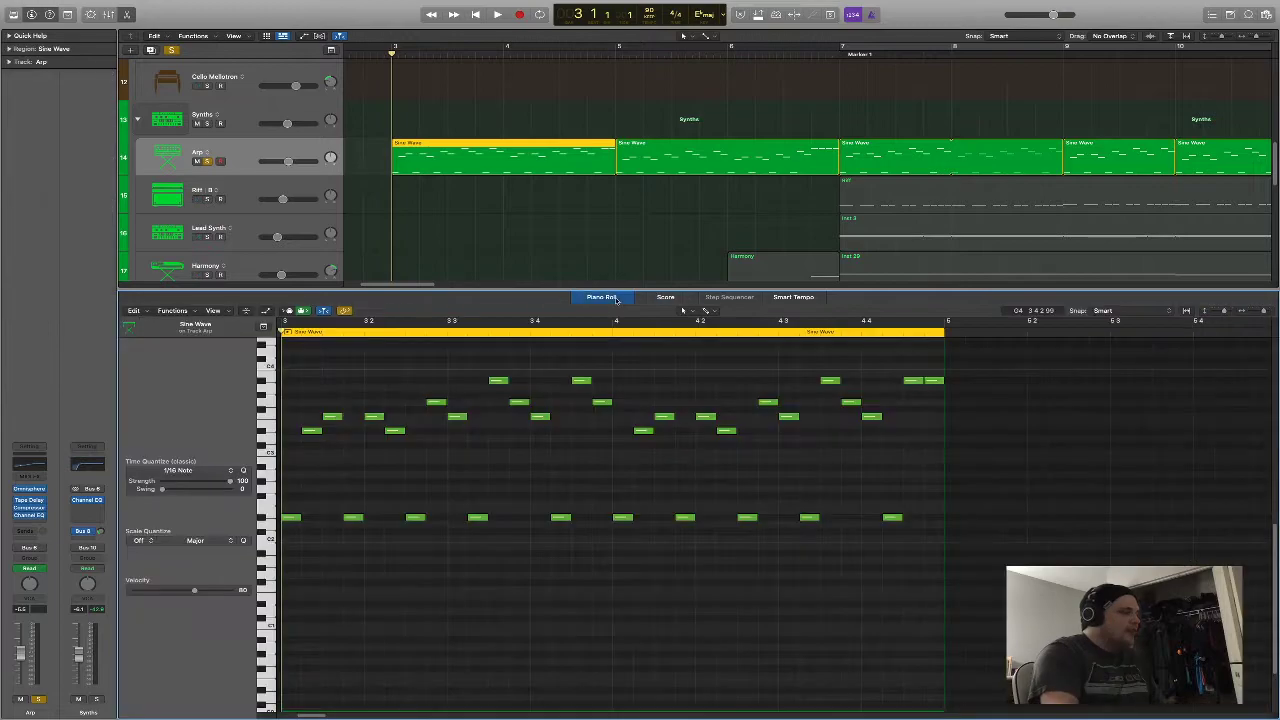
# Try a sustained note above the arpeggio pattern in the Arp's first region and delete it
pyautogui.rightClick(314, 372)
pyautogui.click(345, 446)
pyautogui.moveTo(344, 367); pyautogui.dragTo(349, 350)
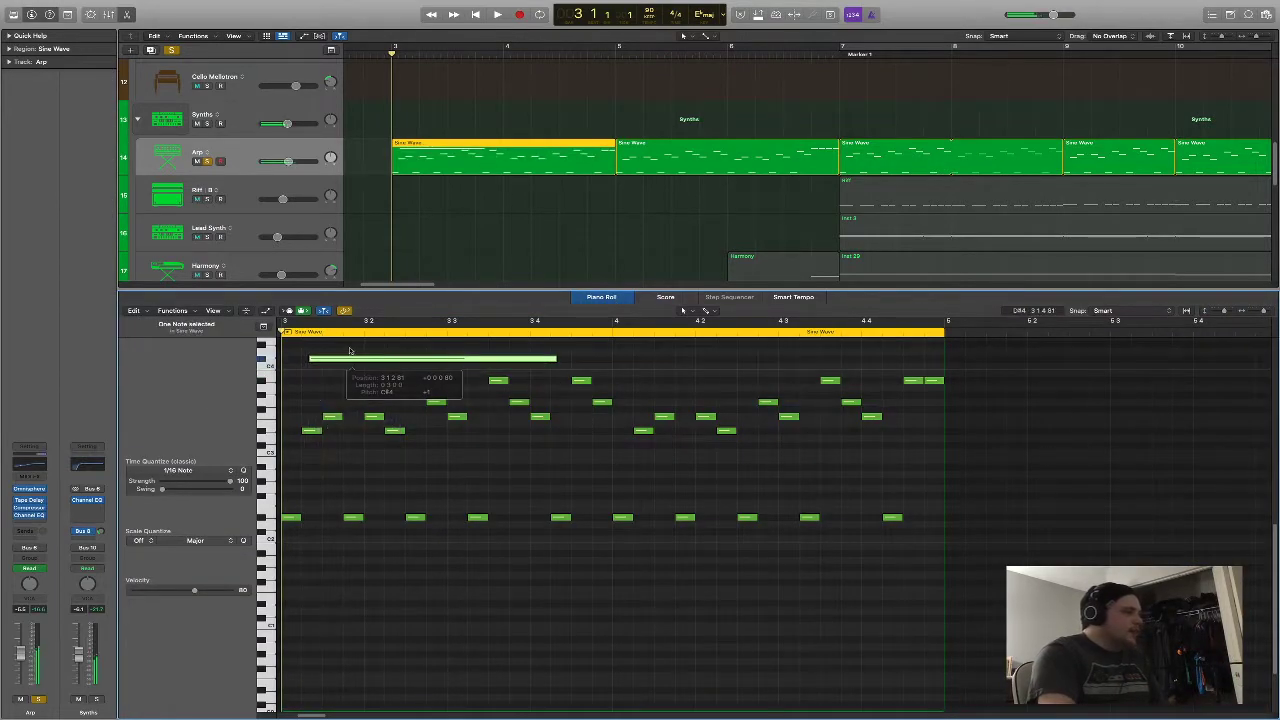
pyautogui.press('Delete')
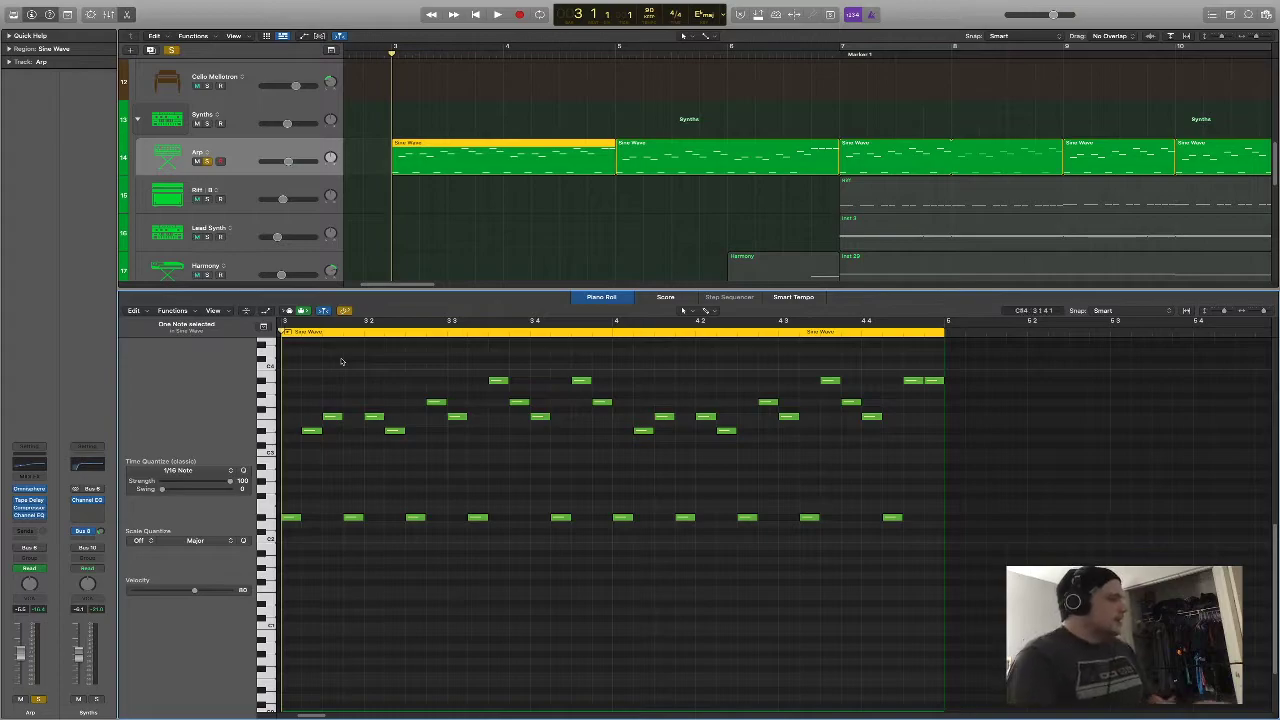
# Play the soloed Arp from bar 3, unsolo it during playback, and stop the transport
pyautogui.press('space')
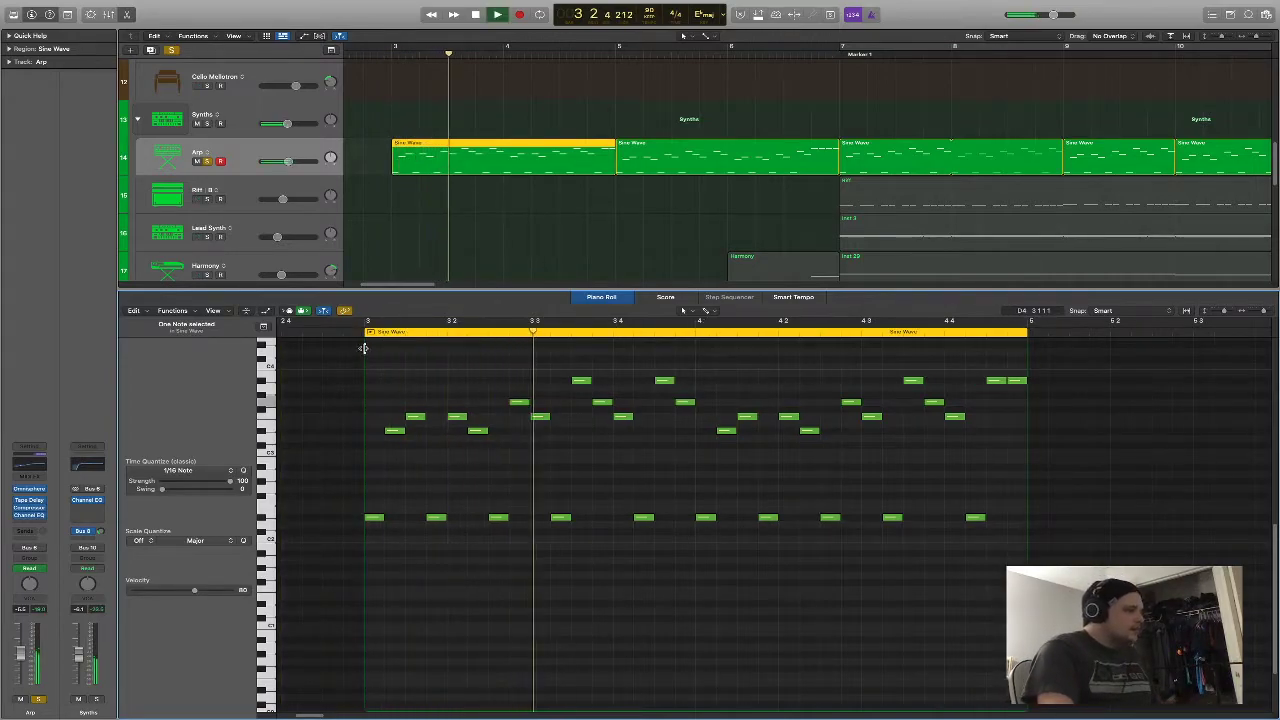
pyautogui.moveTo(423, 285); pyautogui.dragTo(443, 287)
pyautogui.click(471, 217)
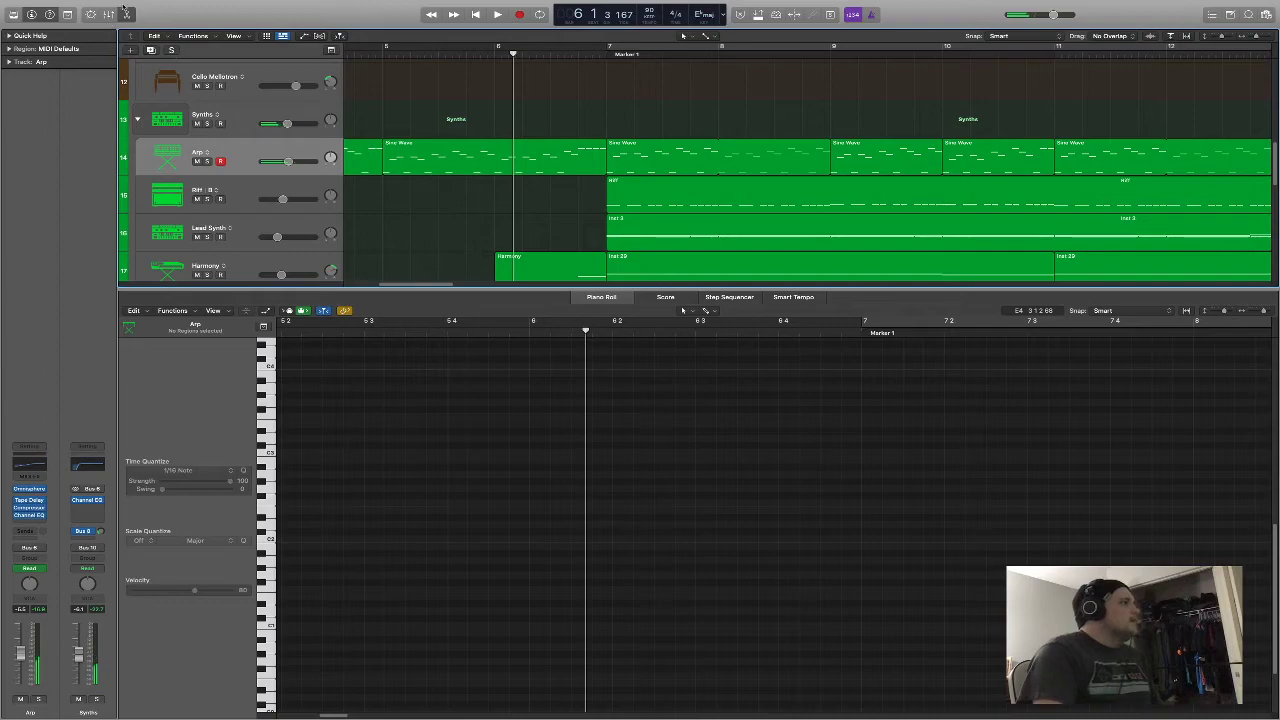
# Hide the note editor and return the playhead to the start of the song
pyautogui.click(125, 13)
pyautogui.press('super+Left')
pyautogui.press('super+Left')
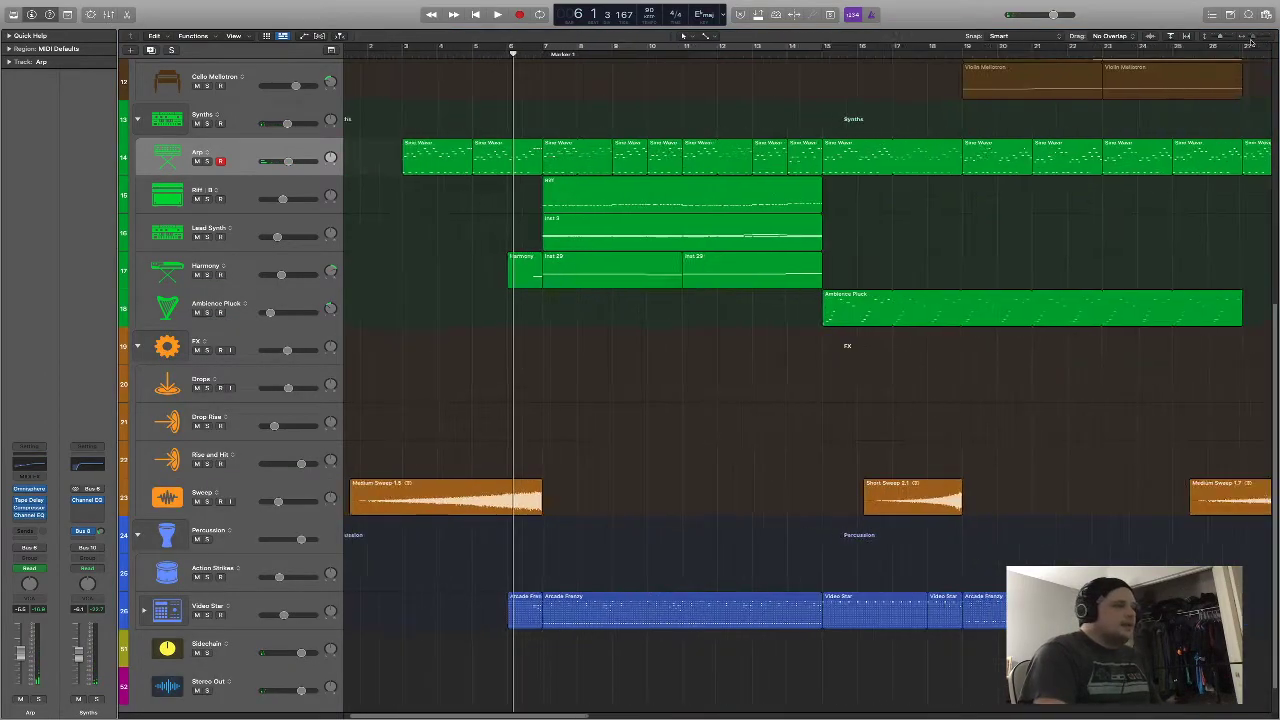
pyautogui.scroll(10, 463, 246)
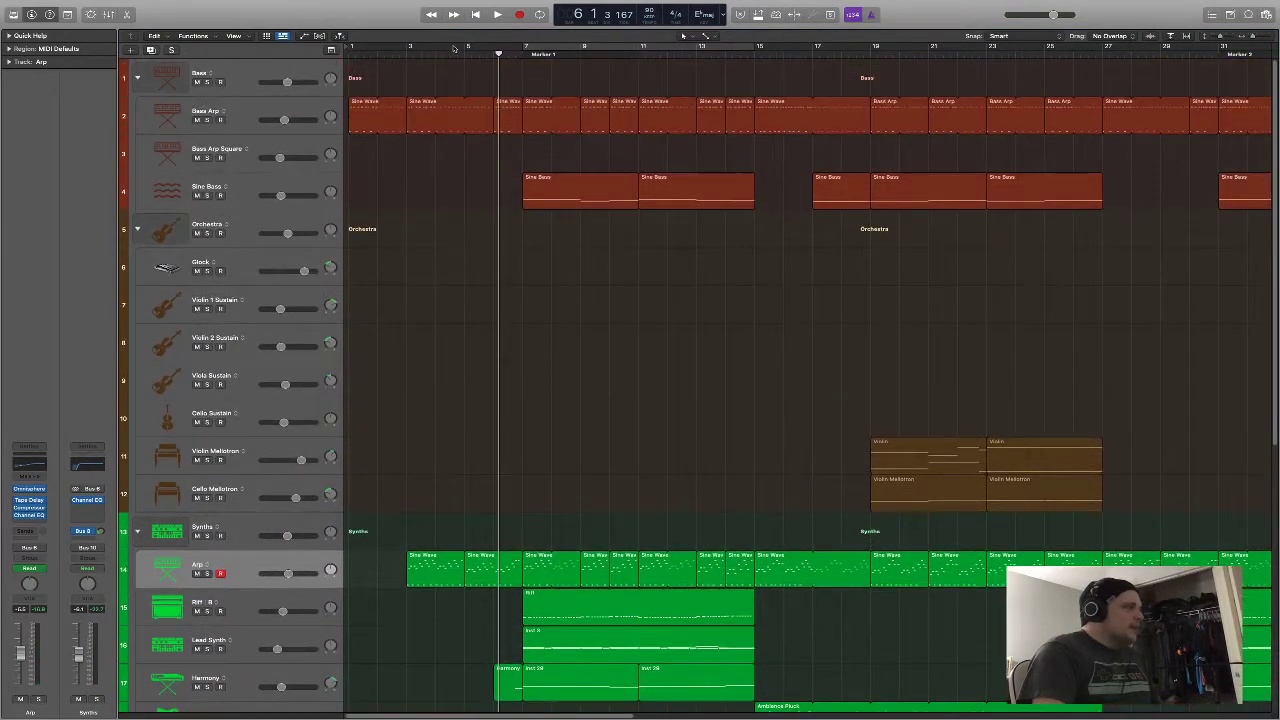
pyautogui.click(476, 14)
pyautogui.scroll(-12, 460, 200)
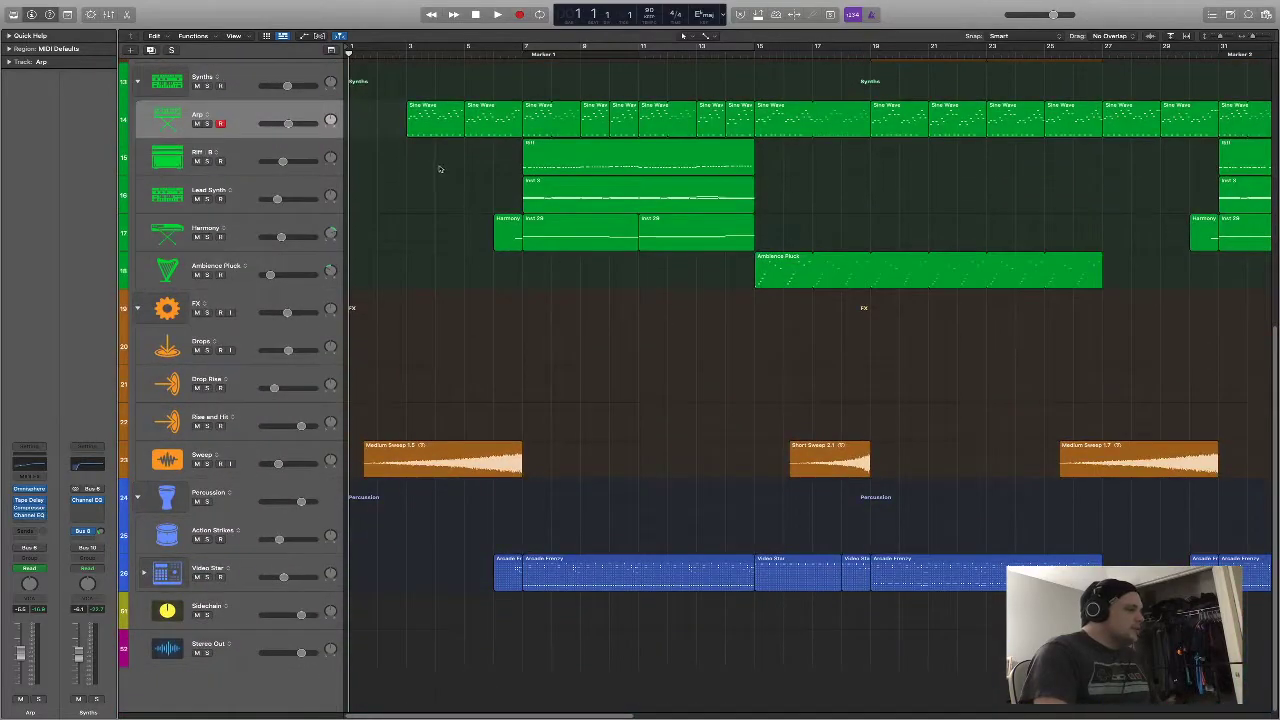
# Play the full mix of the intro from bar 1 into bar 4 in two passes, following the Arp and Sweep tracks
pyautogui.scroll(4, 467, 180)
pyautogui.scroll(-6, 478, 201)
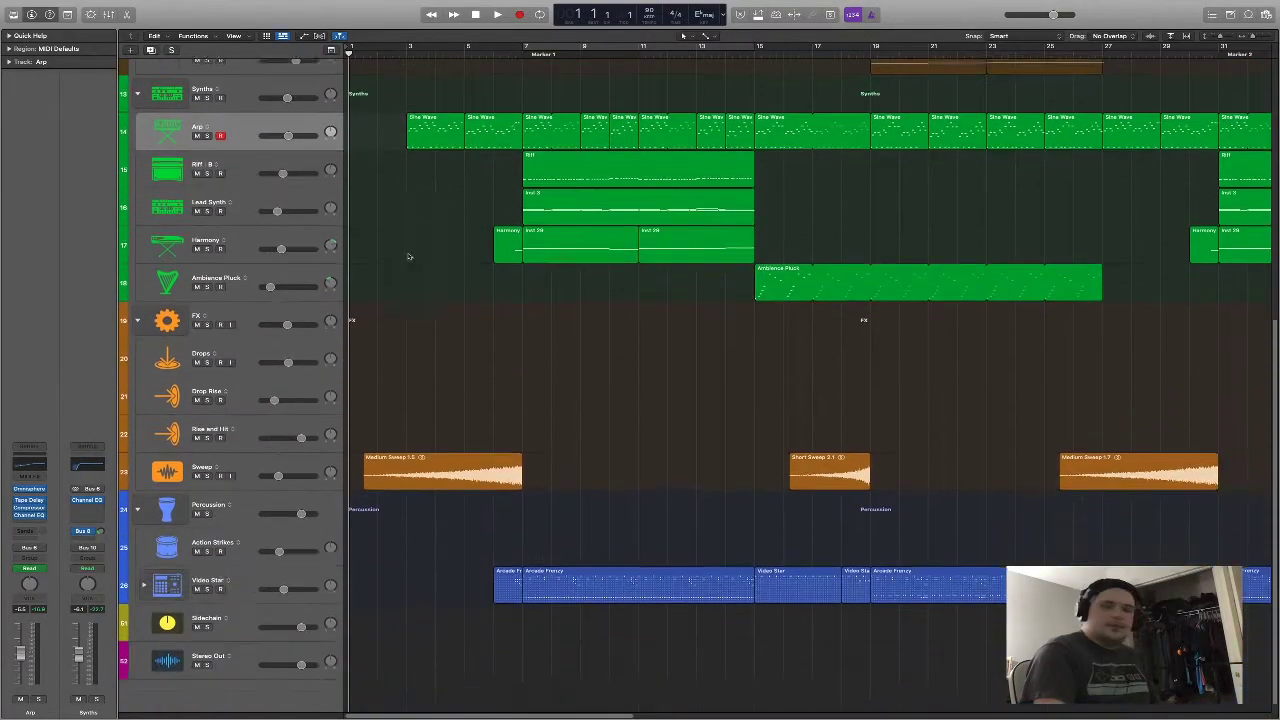
pyautogui.scroll(5, 420, 261)
pyautogui.press('space')
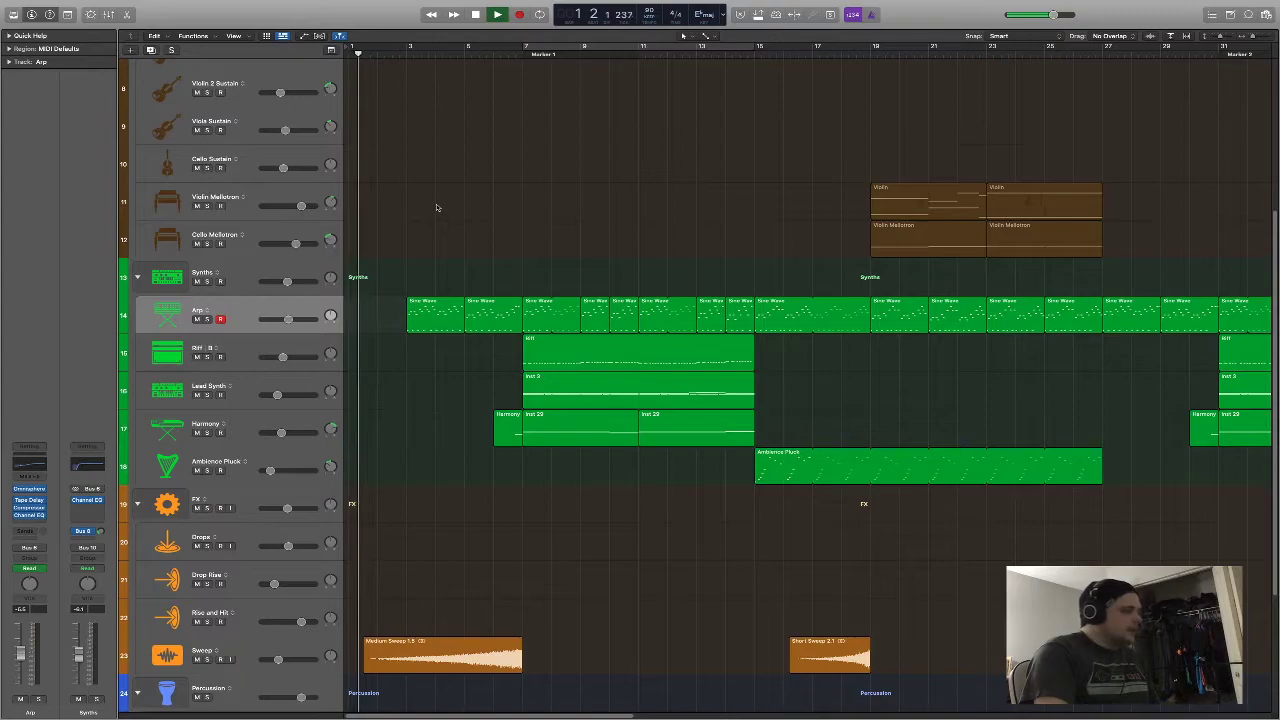
pyautogui.scroll(7, 434, 220)
pyautogui.scroll(-4, 443, 234)
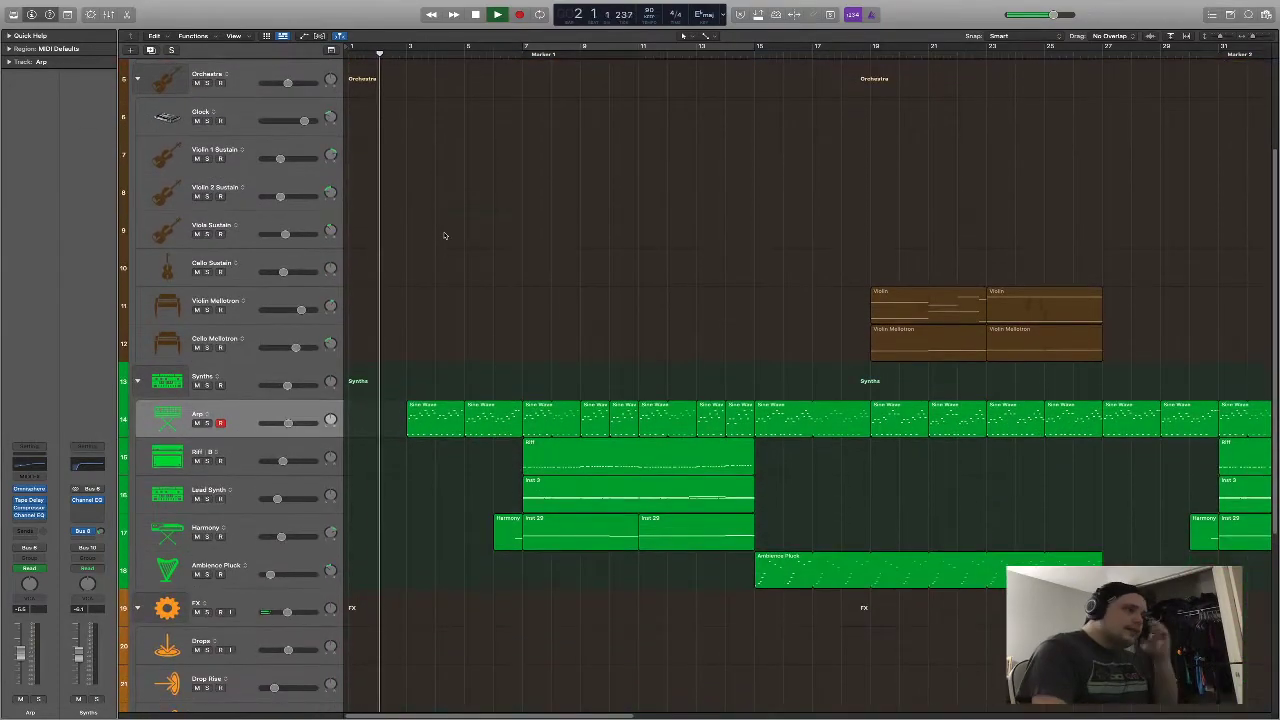
pyautogui.scroll(4, 443, 234)
pyautogui.press('space')
pyautogui.scroll(-12, 450, 262)
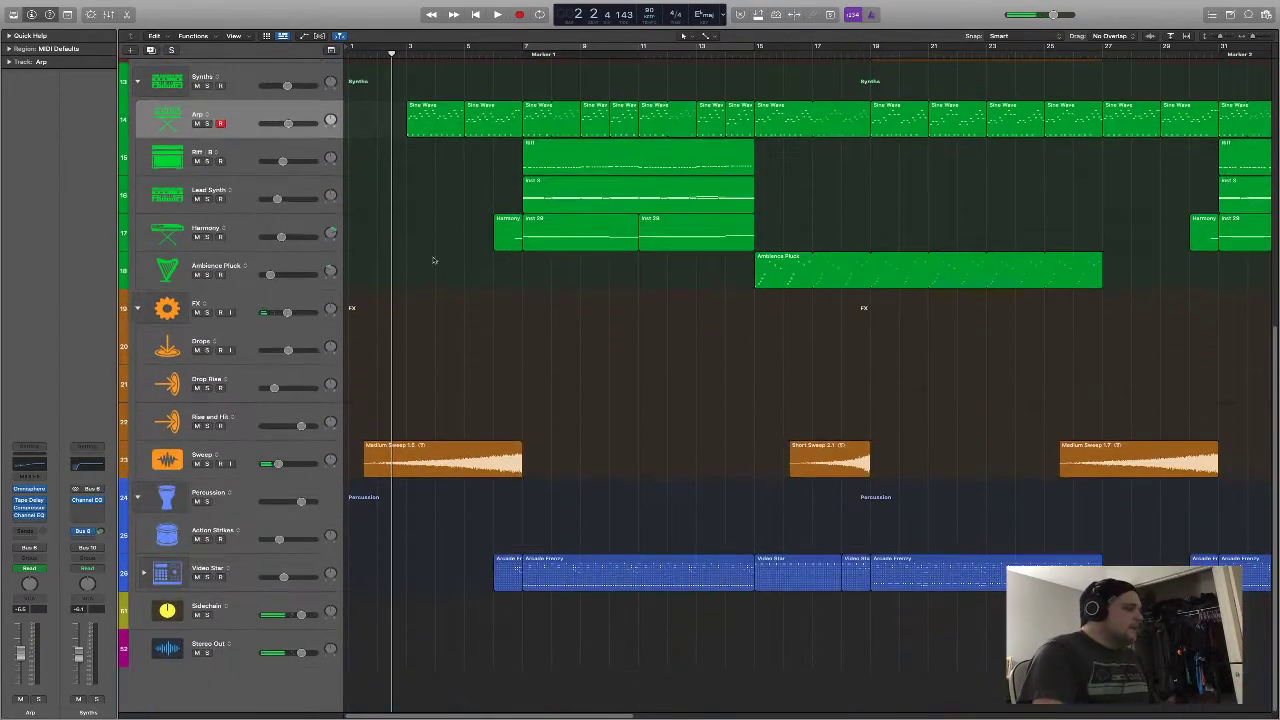
pyautogui.press('space')
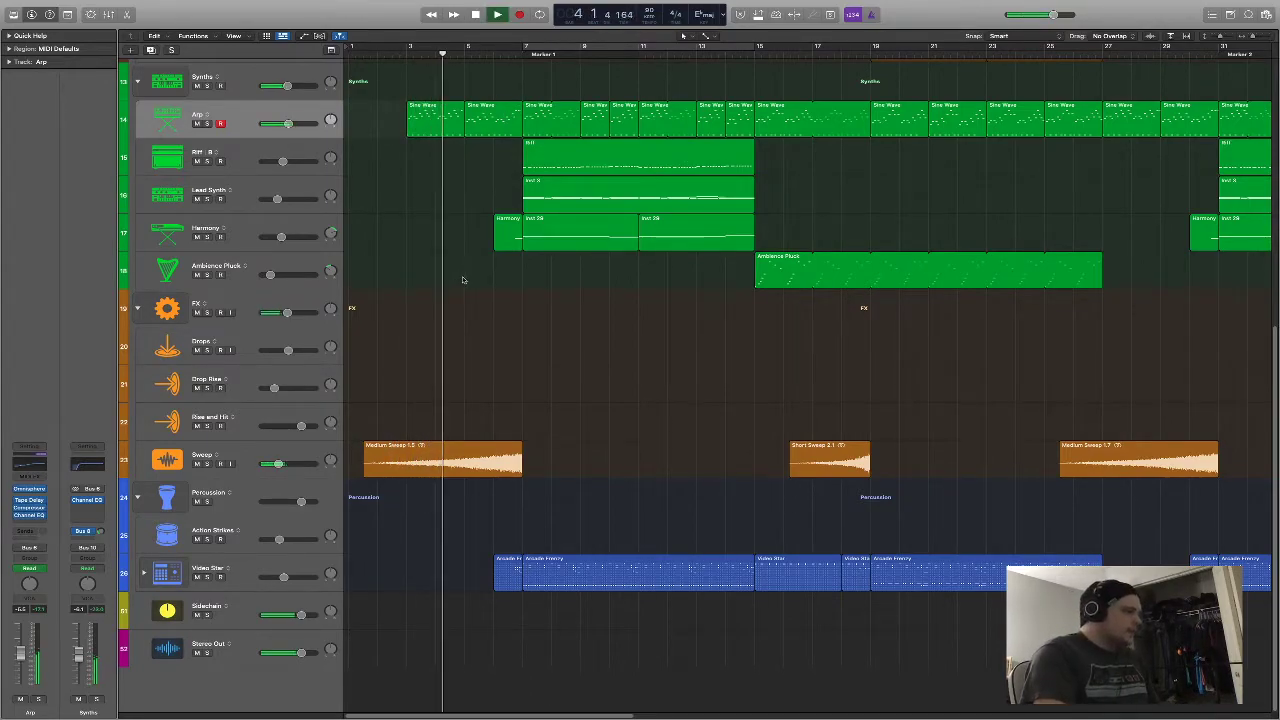
pyautogui.press('space')
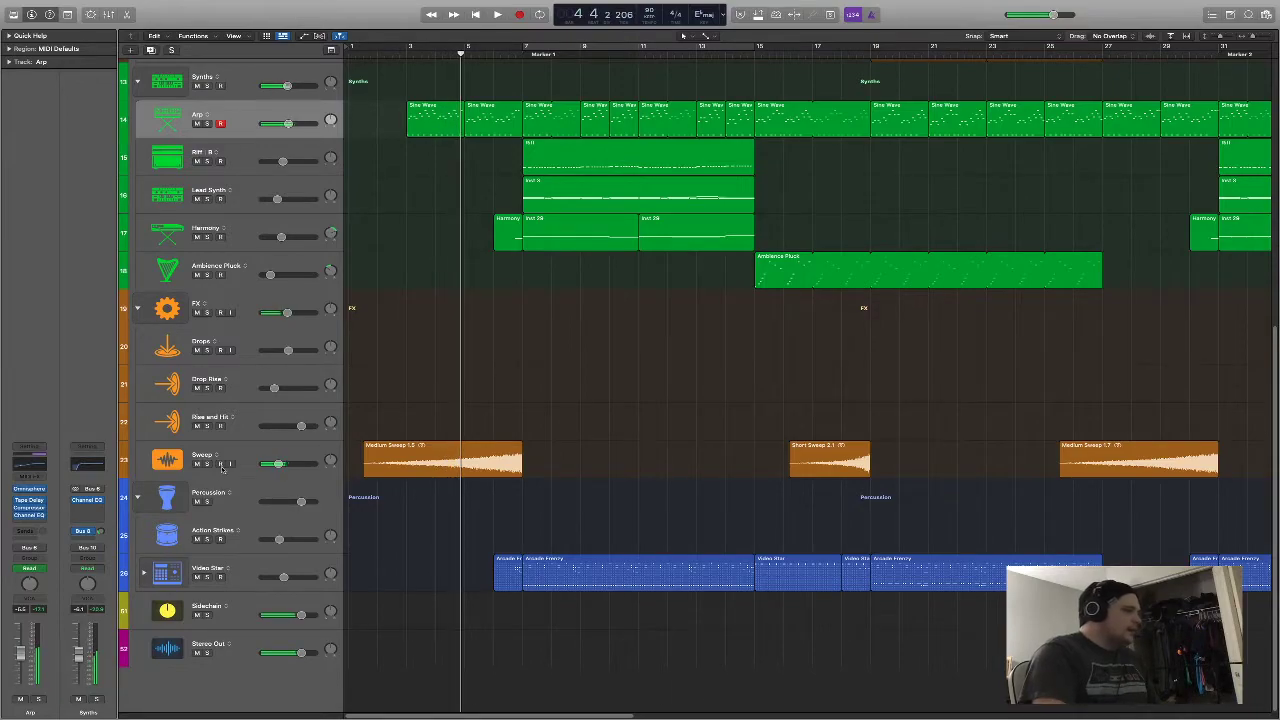
# Solo the Sweep track, play it briefly, and inspect its Bus 4 send options
pyautogui.click(207, 463)
pyautogui.press('space')
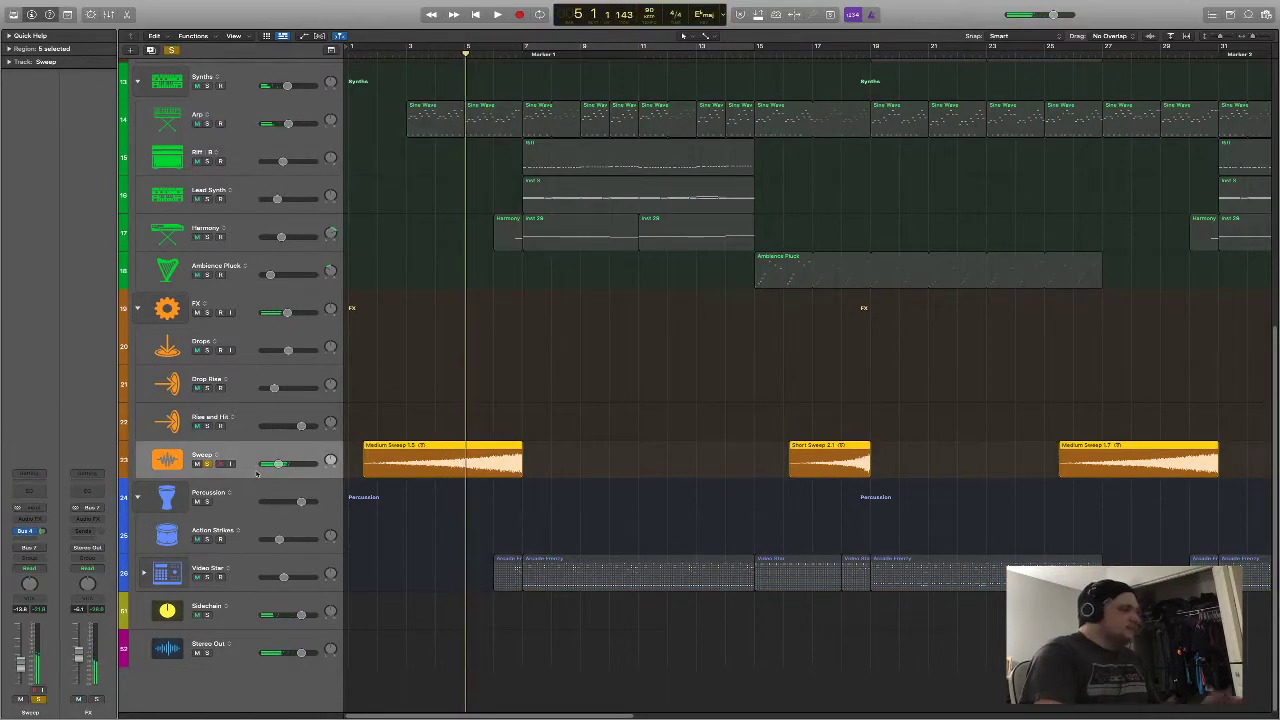
pyautogui.click(23, 531)
pyautogui.click(45, 580)
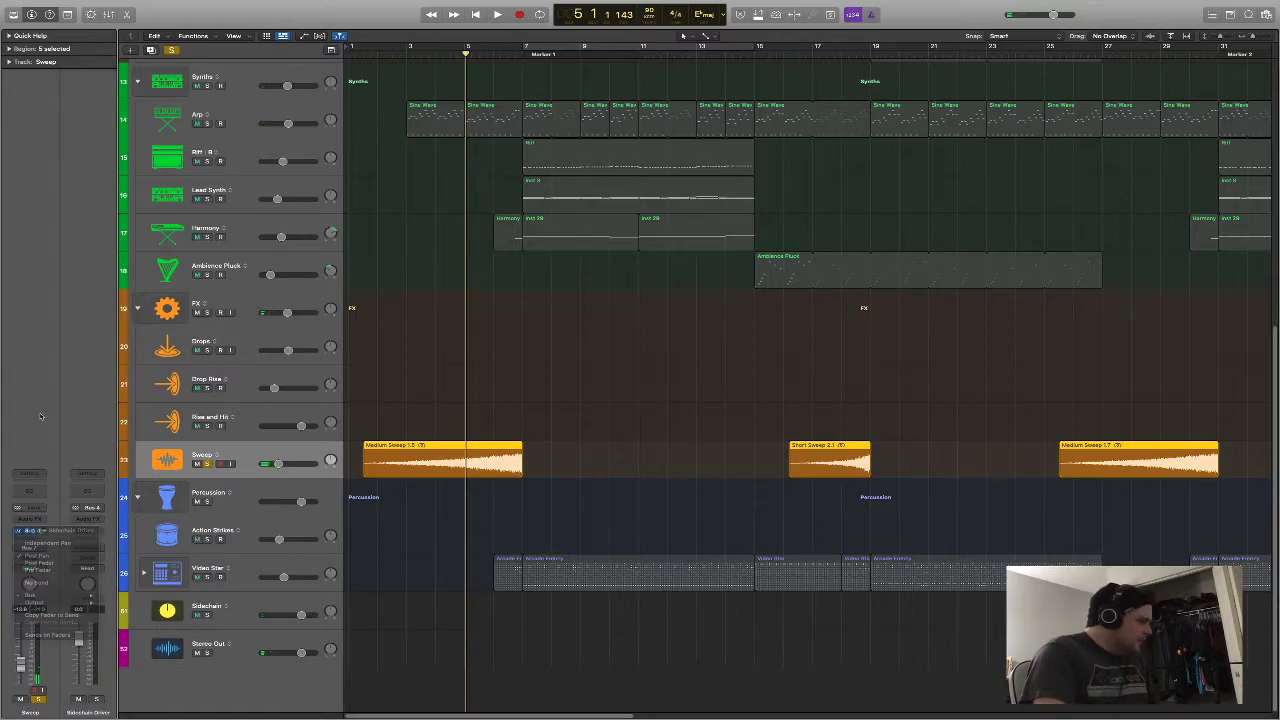
# Play the soloed Sweep from bar 5, unsolo it during playback, stop, and move the playhead back to bar 5
pyautogui.press('space')
pyautogui.scroll(4, 520, 390)
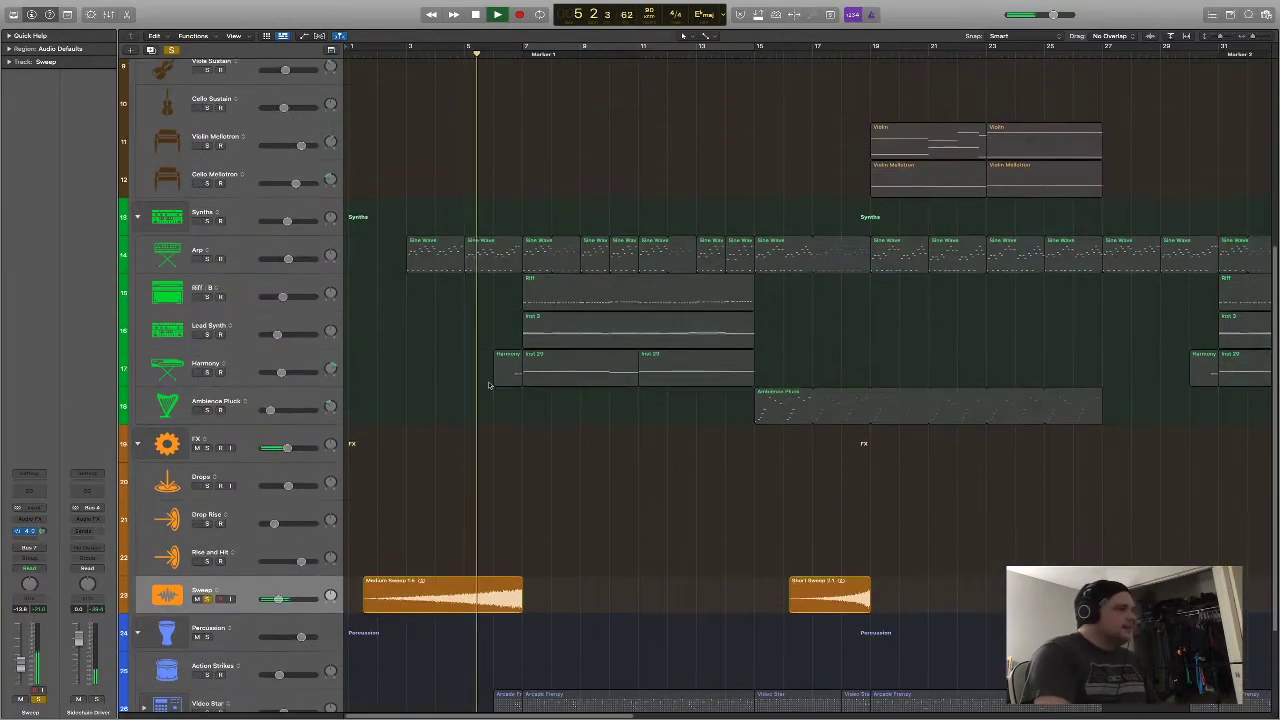
pyautogui.scroll(-3, 520, 390)
pyautogui.press('s')
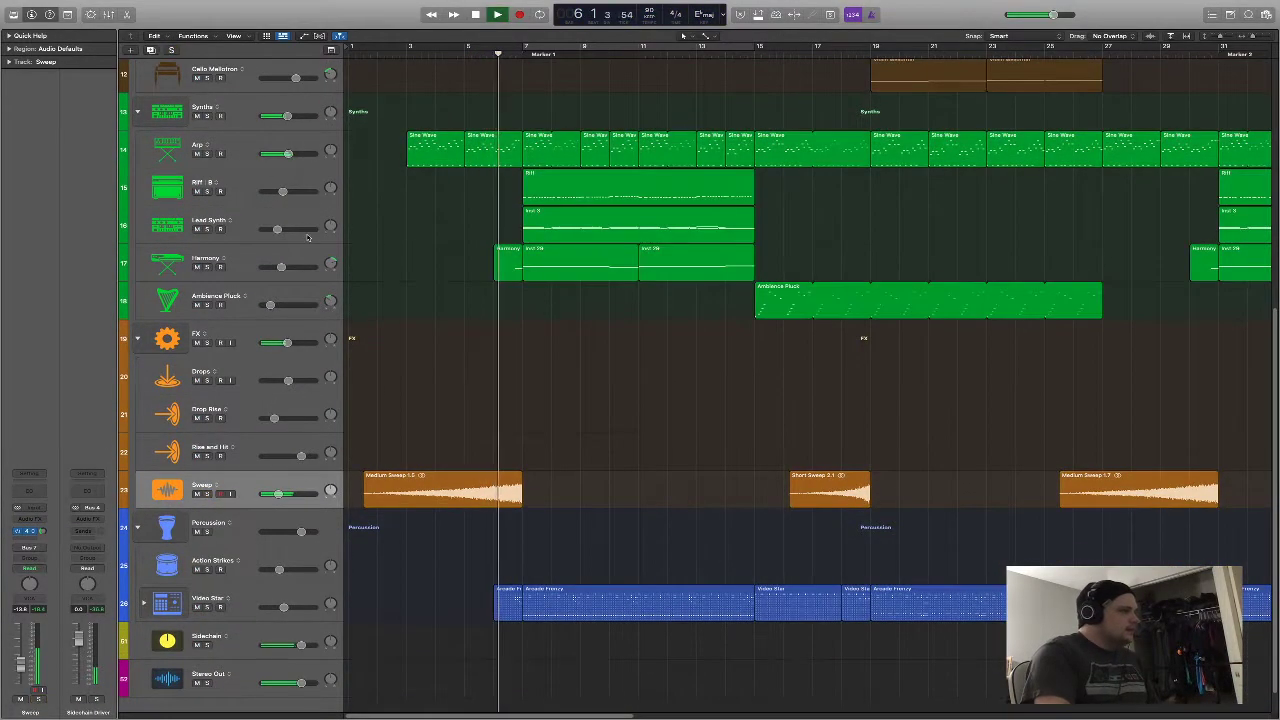
pyautogui.press('space')
pyautogui.scroll(-1, 445, 310)
pyautogui.click(475, 65)
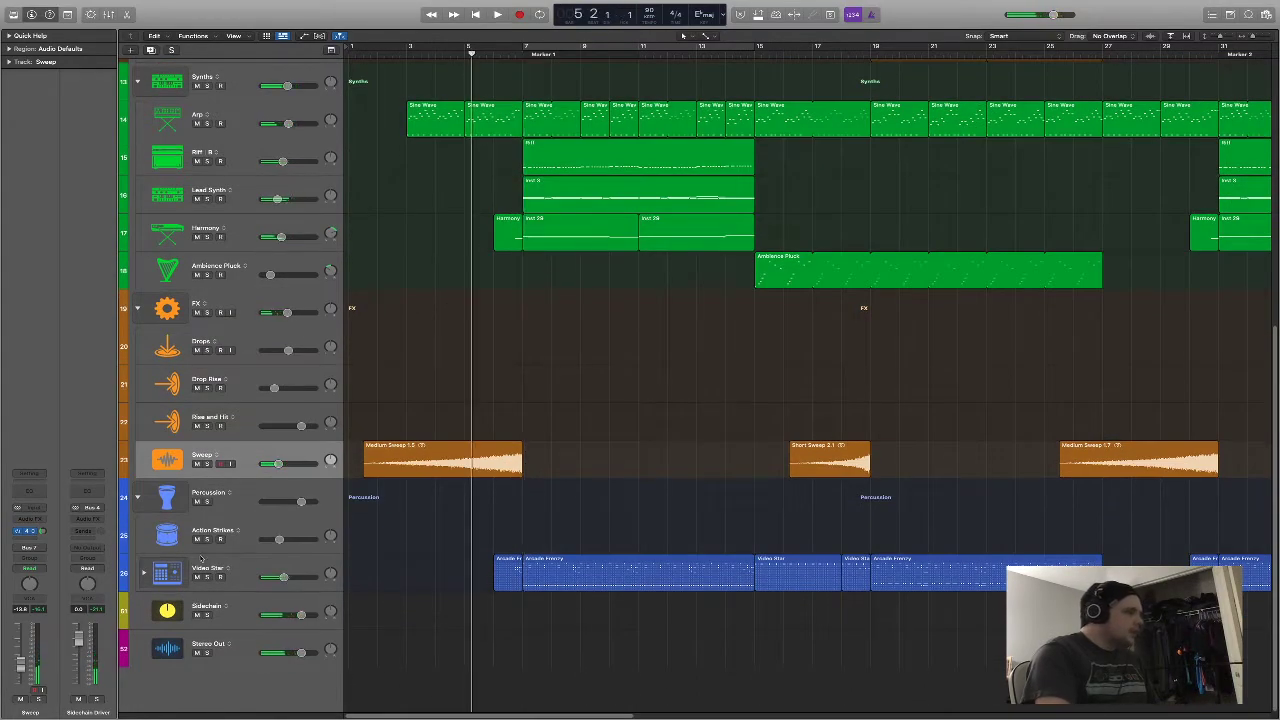
# Select the Stereo Out track, open its Remix FX plug-in, and position the plug-in window below the ruler
pyautogui.click(250, 612)
pyautogui.press('Down')
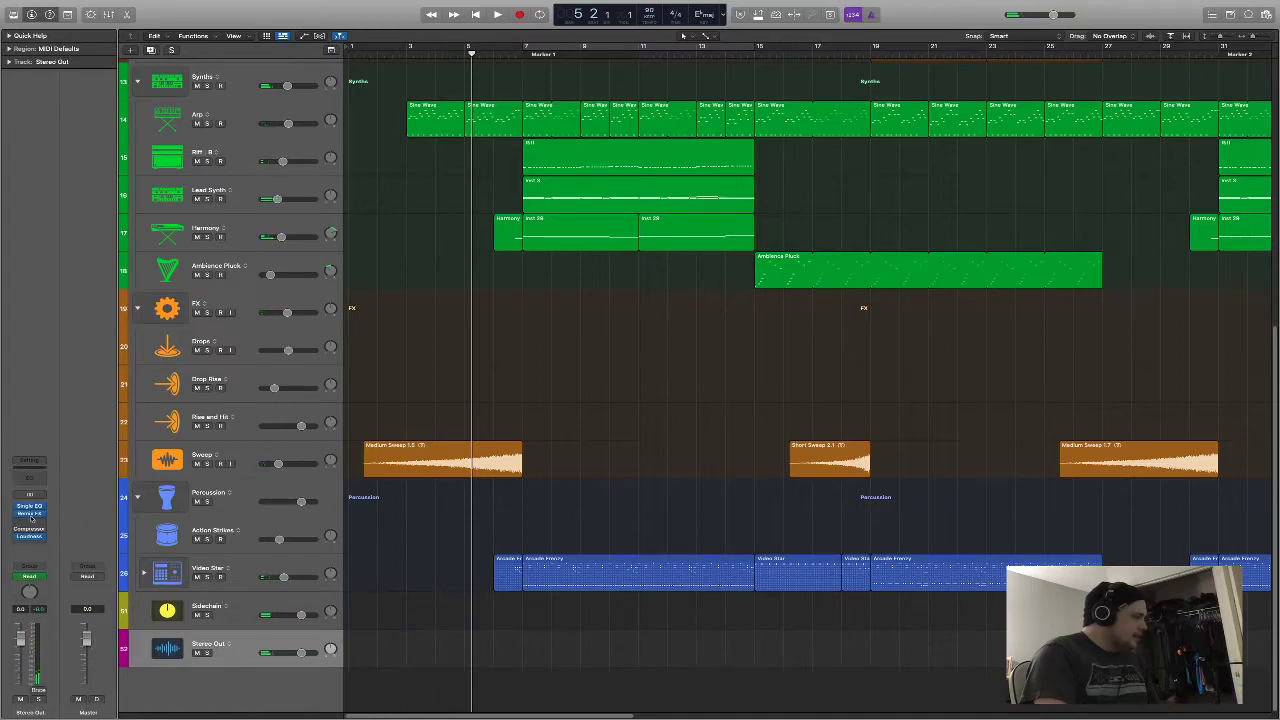
pyautogui.click(40, 515)
pyautogui.moveTo(490, 118); pyautogui.dragTo(442, 92)
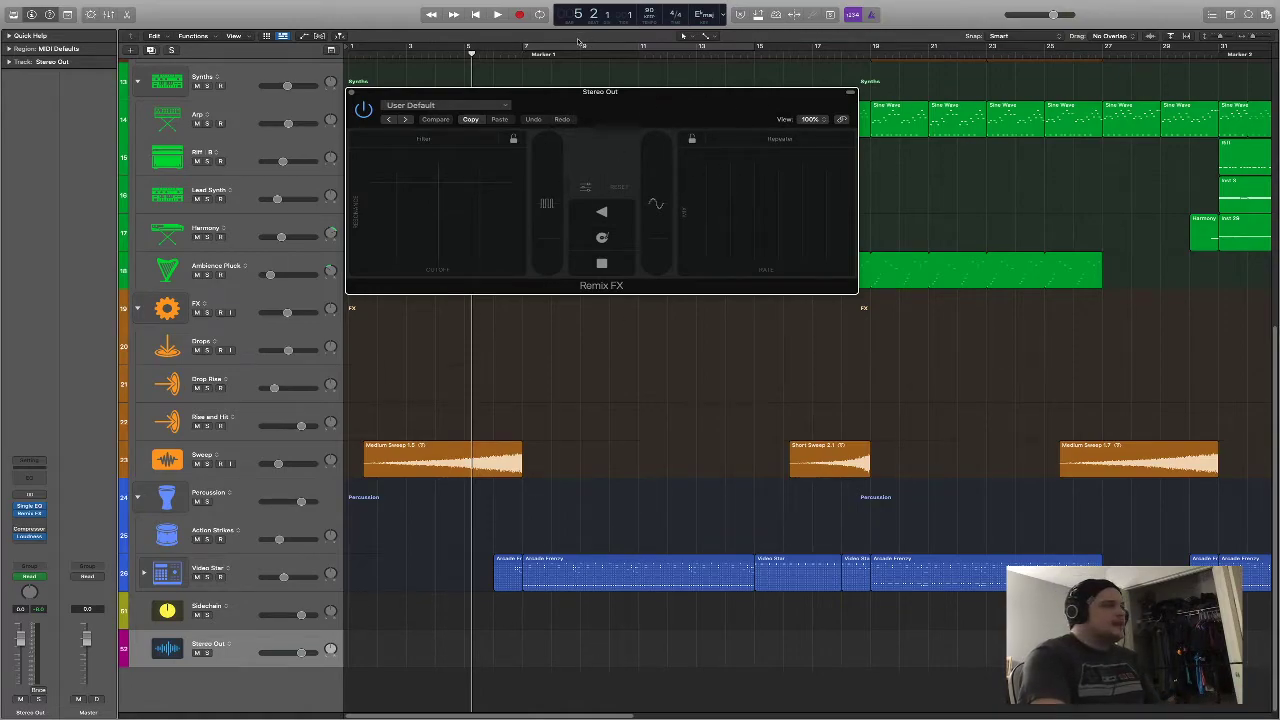
pyautogui.moveTo(600, 93); pyautogui.dragTo(592, 112)
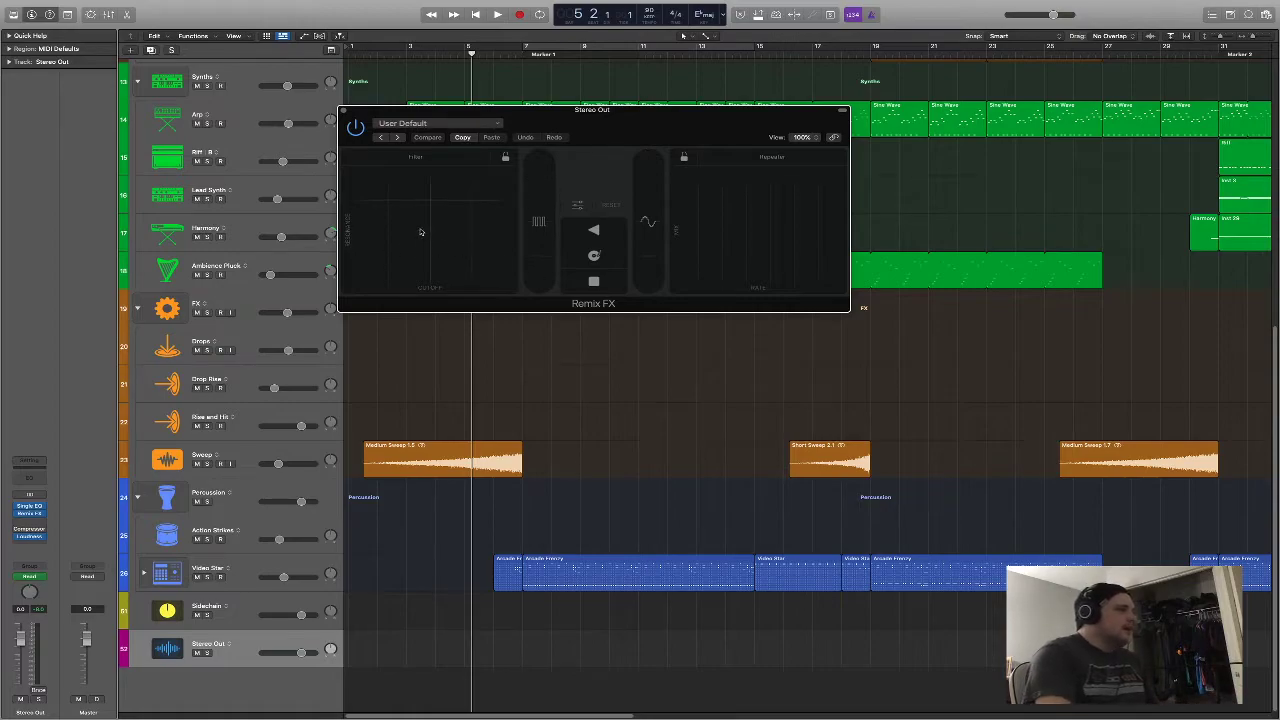
# Loop bars 7 to 15 and audition Remix FX's Filter, both vertical effect strips, and Repeater during playback, then stop
pyautogui.moveTo(530, 48); pyautogui.dragTo(756, 48)
pyautogui.press('space')
pyautogui.moveTo(450, 221)
pyautogui.mouseDown()
pyautogui.moveTo(366, 277)
pyautogui.moveTo(449, 220)
pyautogui.moveTo(447, 191)
pyautogui.moveTo(445, 235)
pyautogui.mouseUp()
pyautogui.moveTo(540, 257); pyautogui.dragTo(540, 242)
pyautogui.moveTo(647, 248); pyautogui.dragTo(646, 160)
pyautogui.moveTo(688, 238); pyautogui.dragTo(801, 157)
pyautogui.press('space')
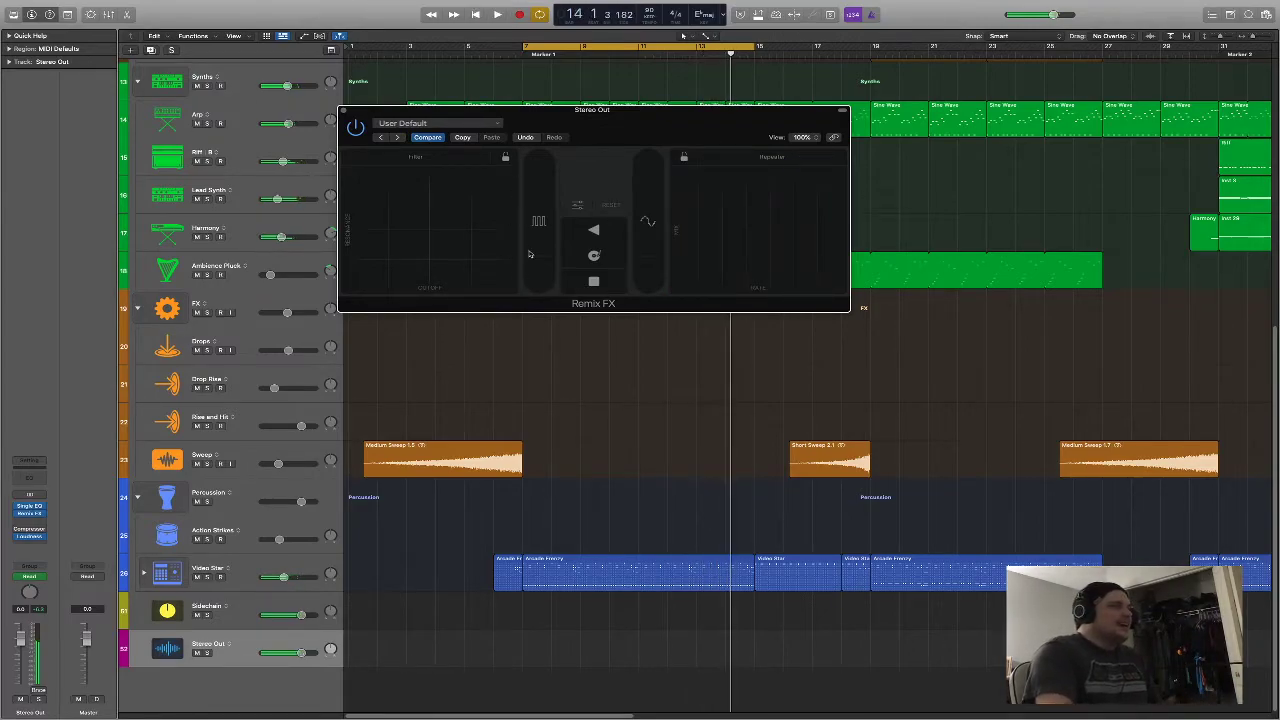
# Audition Remix FX's Gater strip during playback, stop, and close the plug-in window
pyautogui.moveTo(543, 268); pyautogui.dragTo(541, 220)
pyautogui.press('space')
pyautogui.press('space')
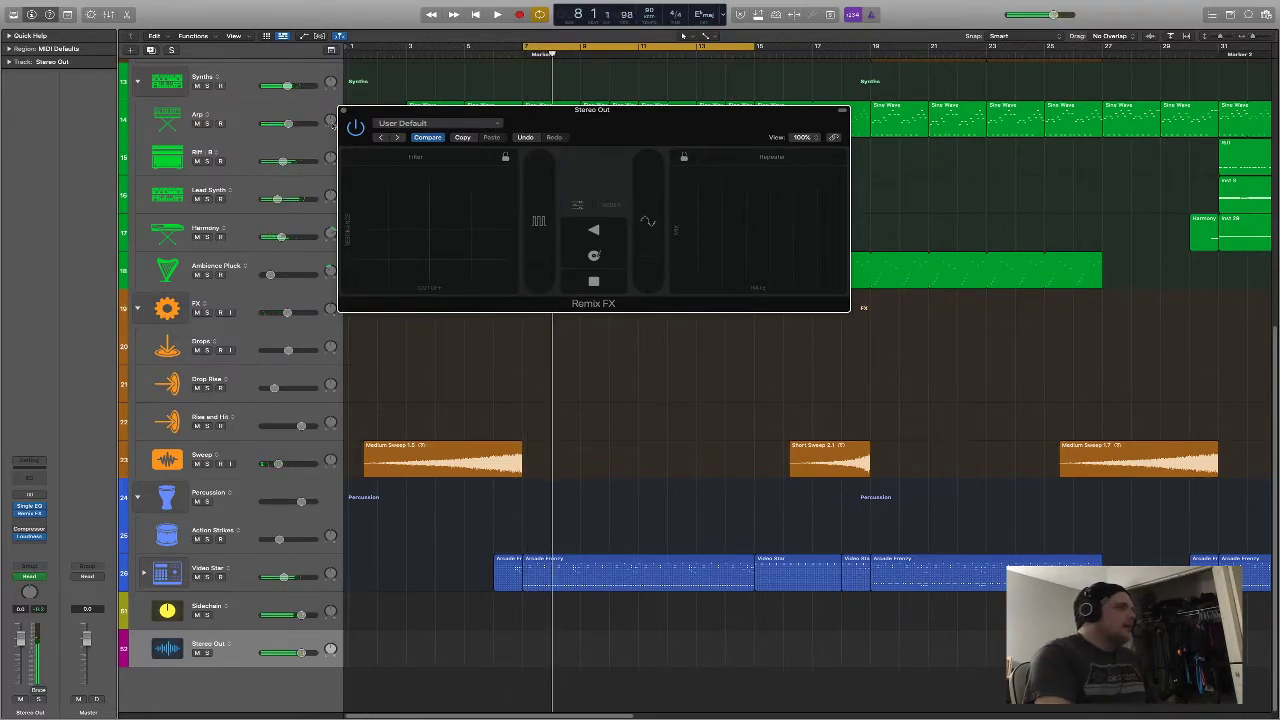
pyautogui.click(343, 113)
# Show the track automation, turn off the loop, and play from bar 6 to examine the Stereo Out track's Remix FX Gater automation
pyautogui.press('a')
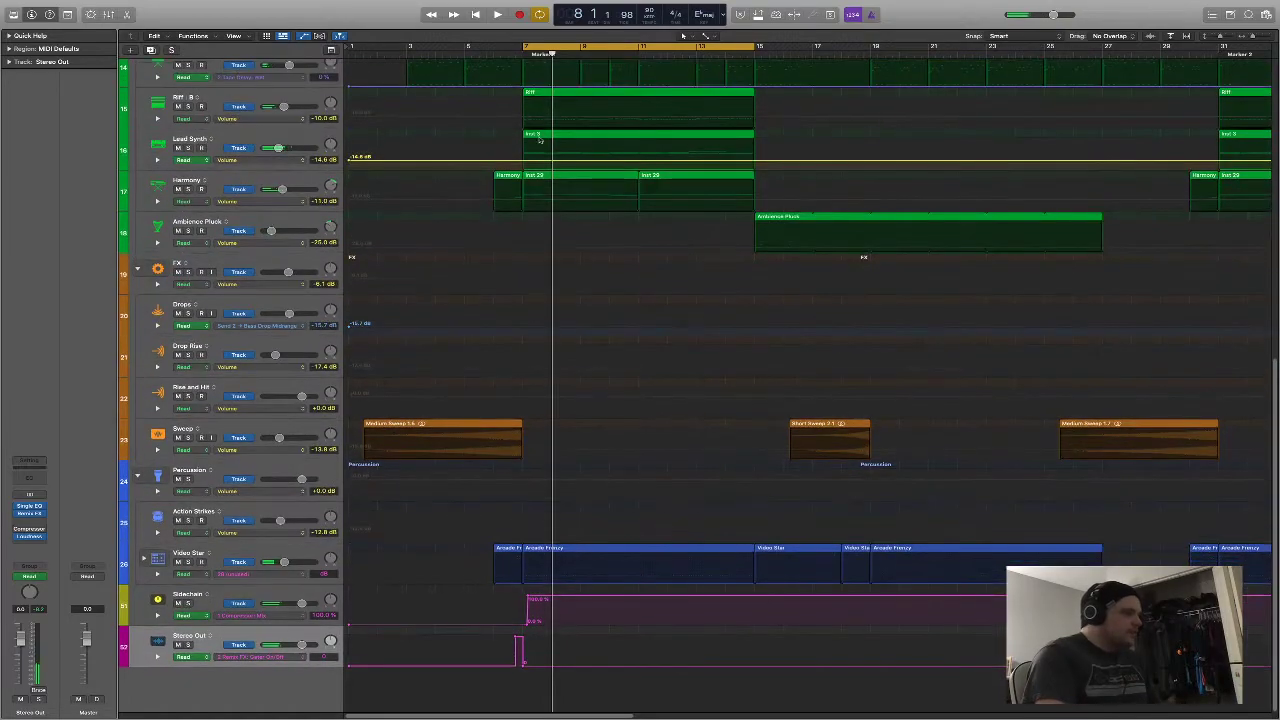
pyautogui.click(494, 52)
pyautogui.press('c')
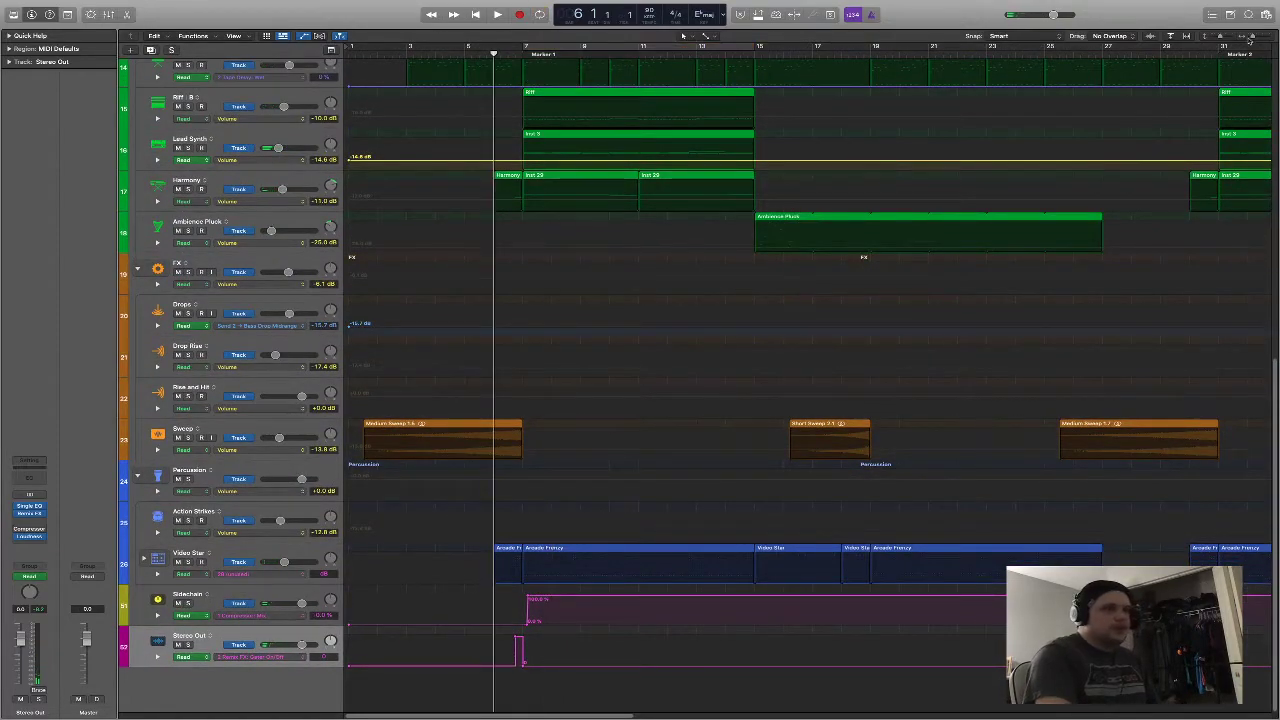
pyautogui.press('super+Right')
pyautogui.press('super+Right')
pyautogui.press('space')
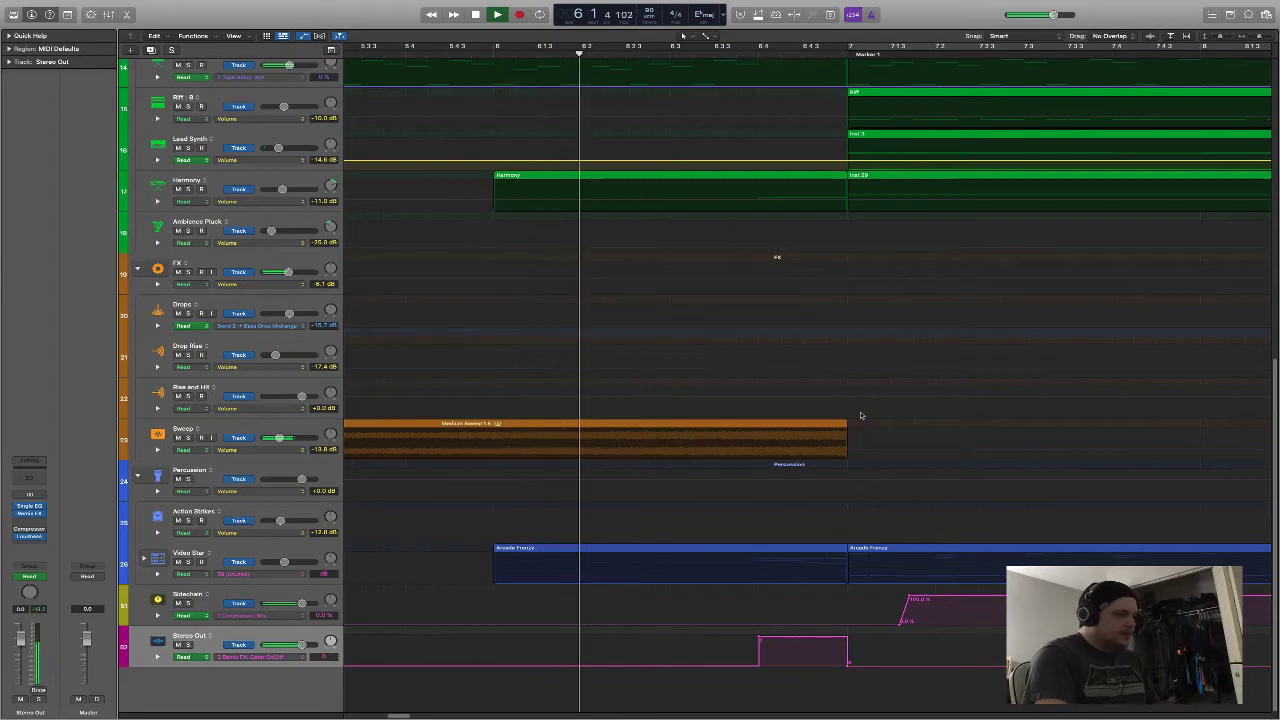
pyautogui.press('space')
# Hide the track automation and select the Video Star track
pyautogui.click(727, 52)
pyautogui.press('super+Down')
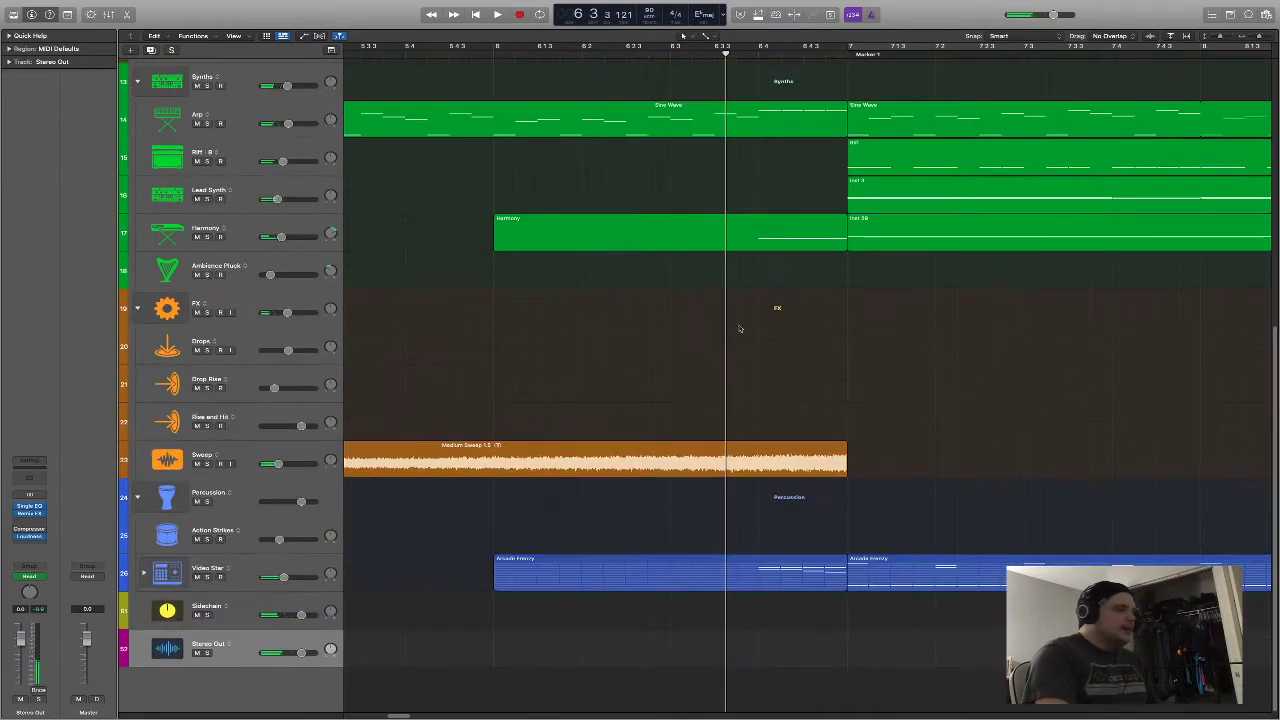
pyautogui.scroll(5, 771, 288)
pyautogui.press('super+Left')
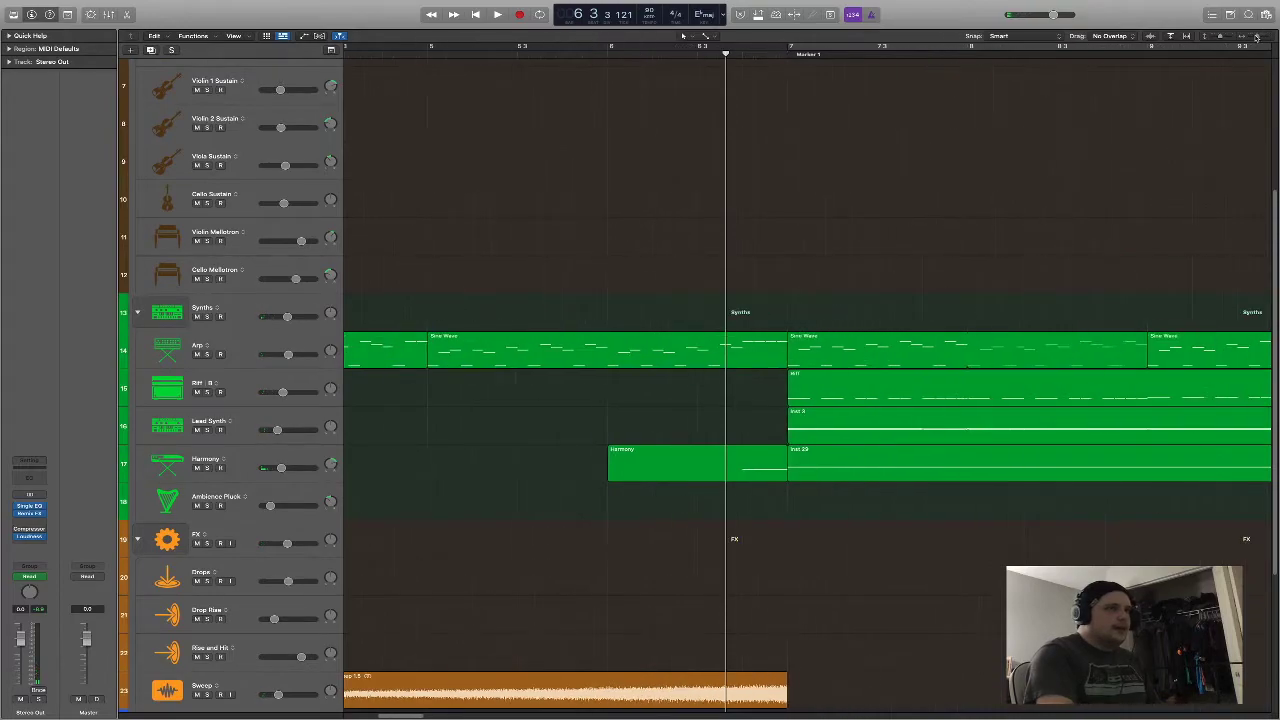
pyautogui.scroll(-4, 217, 597)
pyautogui.press('Up')
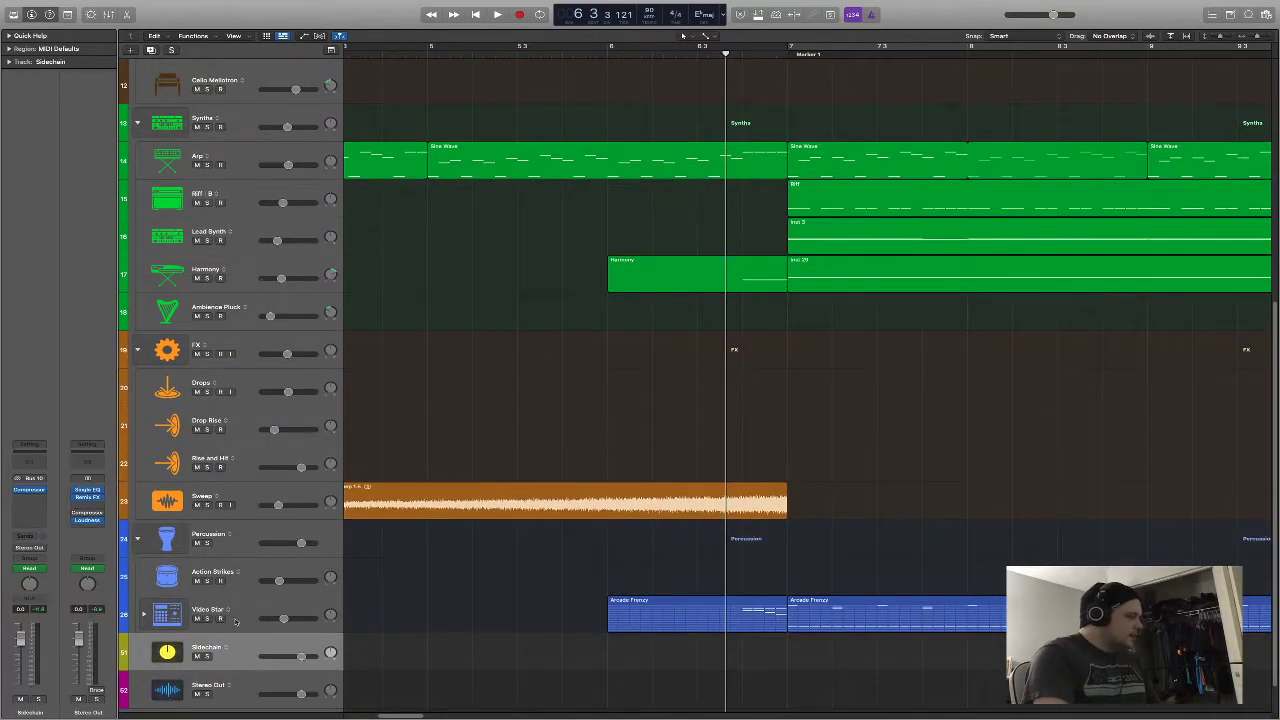
pyautogui.click(220, 618)
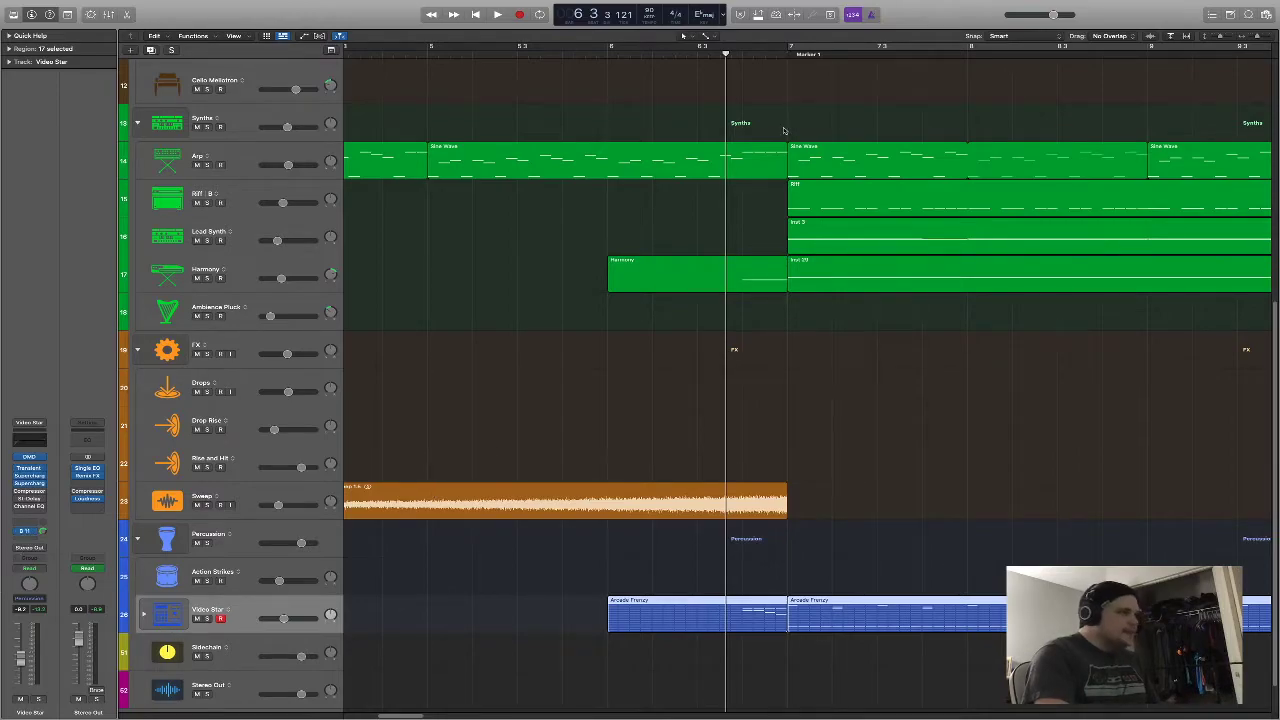
pyautogui.click(1252, 38)
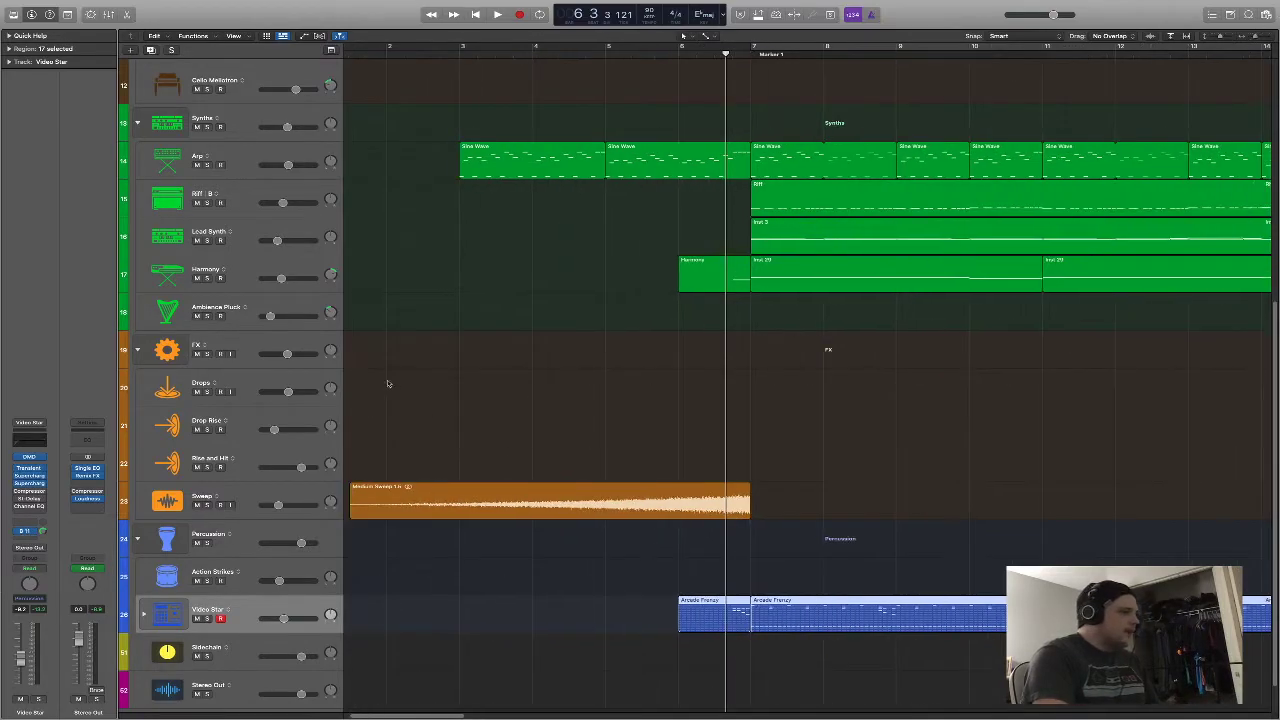
# Solo the Sidechain track, play it briefly, and turn the loop over bars 7 to 15 back on
pyautogui.press('Down')
pyautogui.click(206, 656)
pyautogui.press('space')
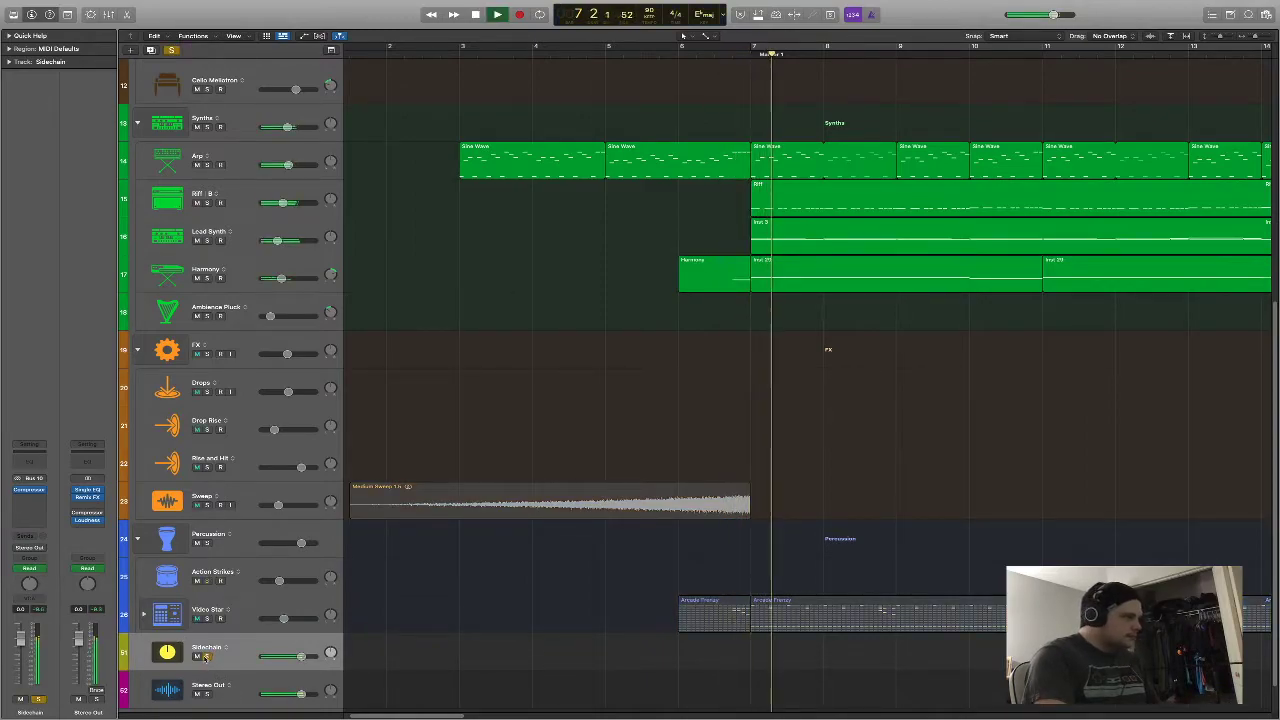
pyautogui.press('space')
pyautogui.press('c')
pyautogui.click(793, 48)
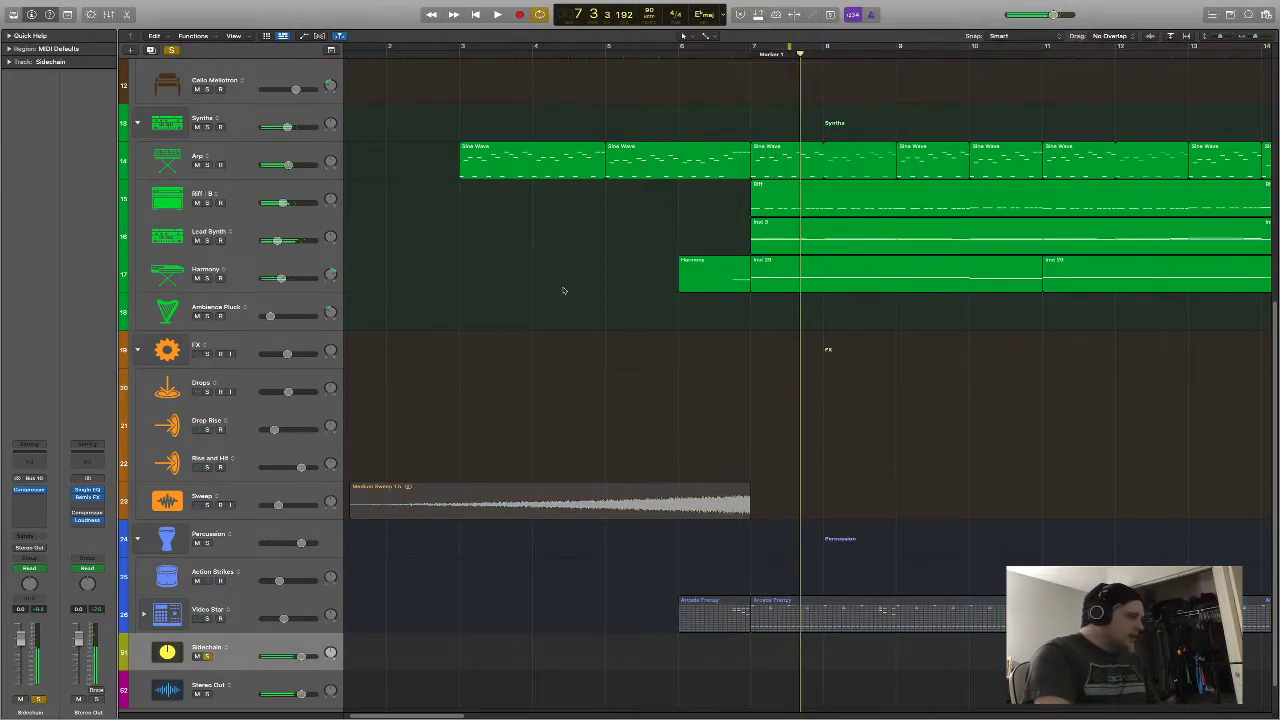
pyautogui.press('z')
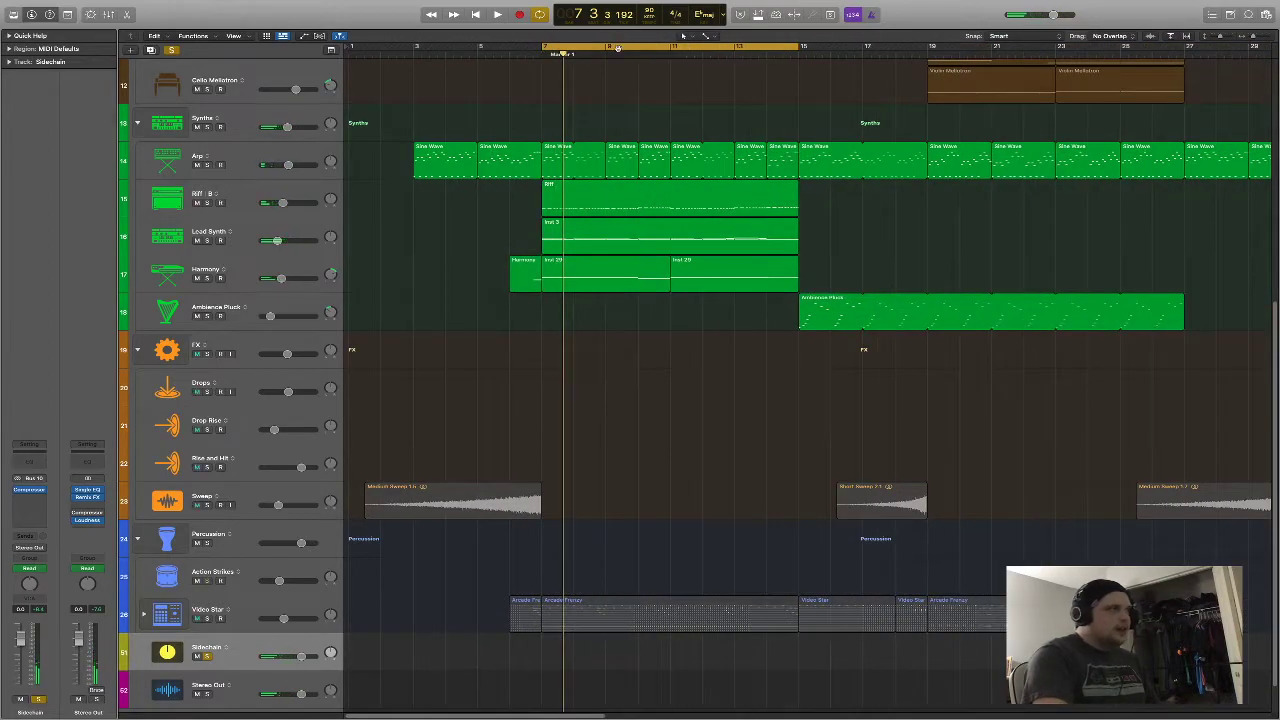
# Open the Sidechain track's Compressor, audition the loop with the track soloed, and unsolo it
pyautogui.press('v')
pyautogui.press('space')
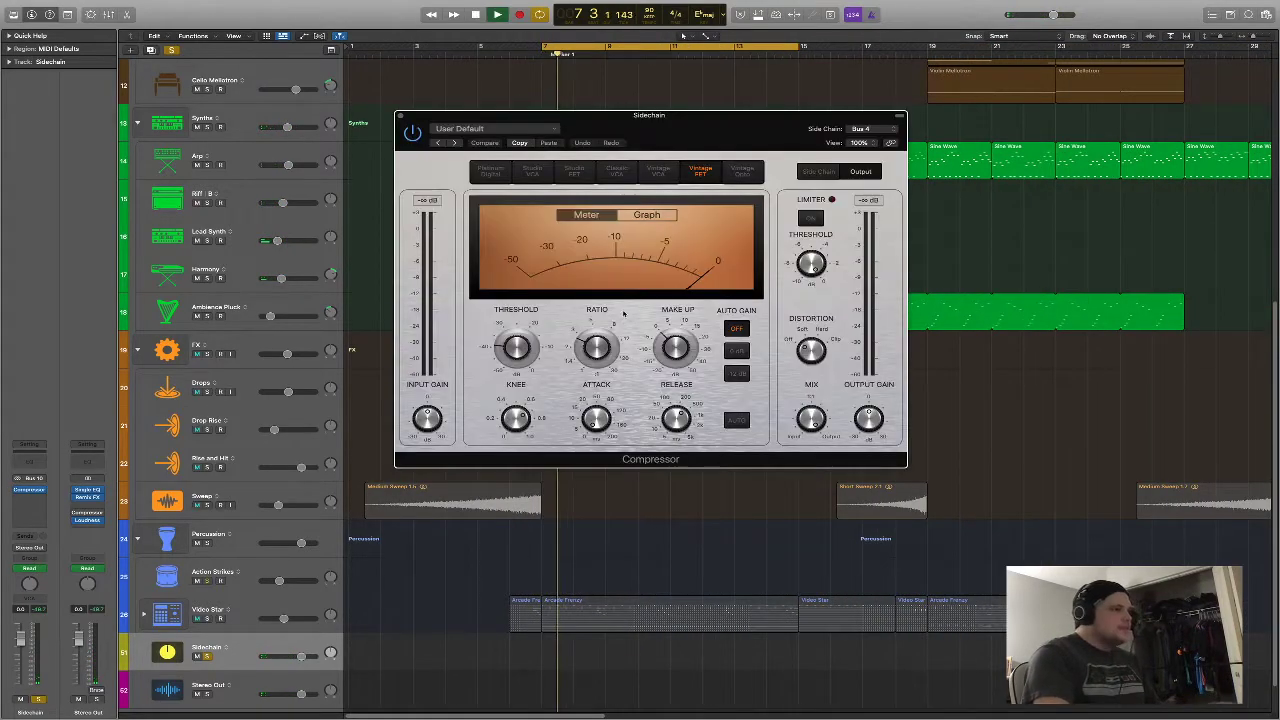
pyautogui.press('space')
pyautogui.press('space')
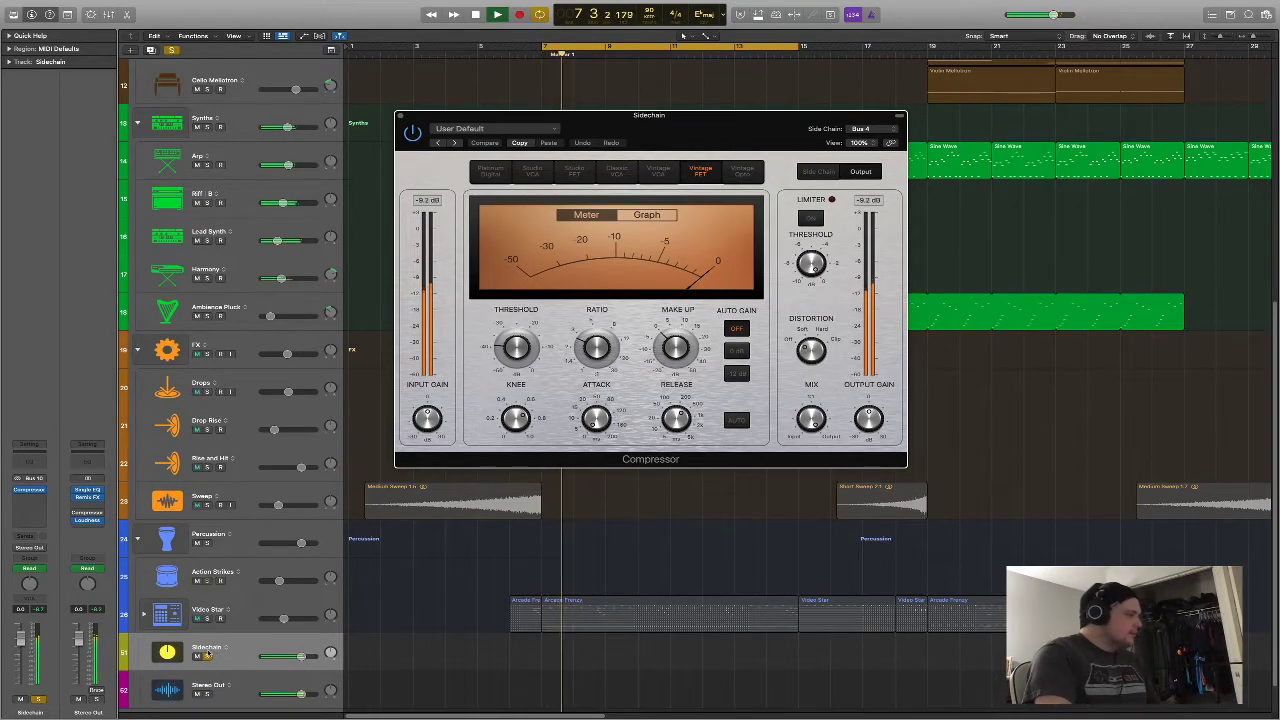
pyautogui.click(217, 625)
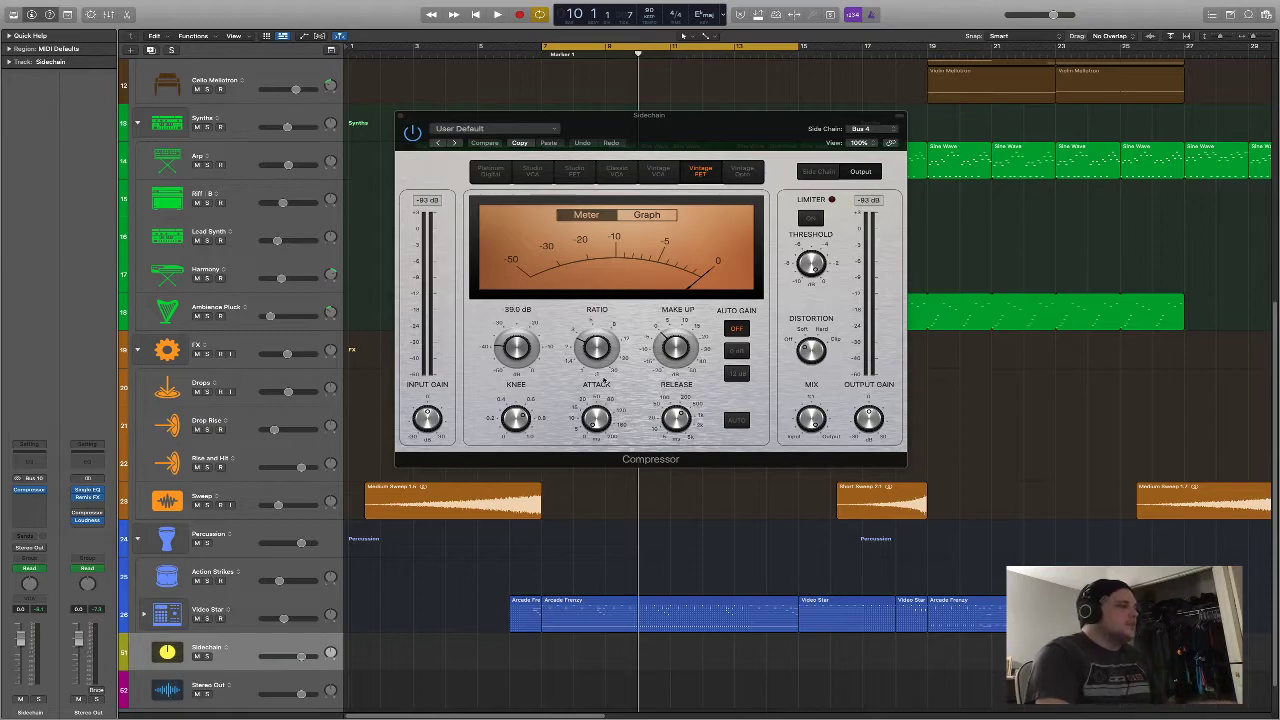
# Set the Sidechain Compressor's ratio to 3.0:1 and threshold to -40.5 dB while auditioning the loop
pyautogui.press('space')
pyautogui.moveTo(594, 350); pyautogui.dragTo(605, 295)
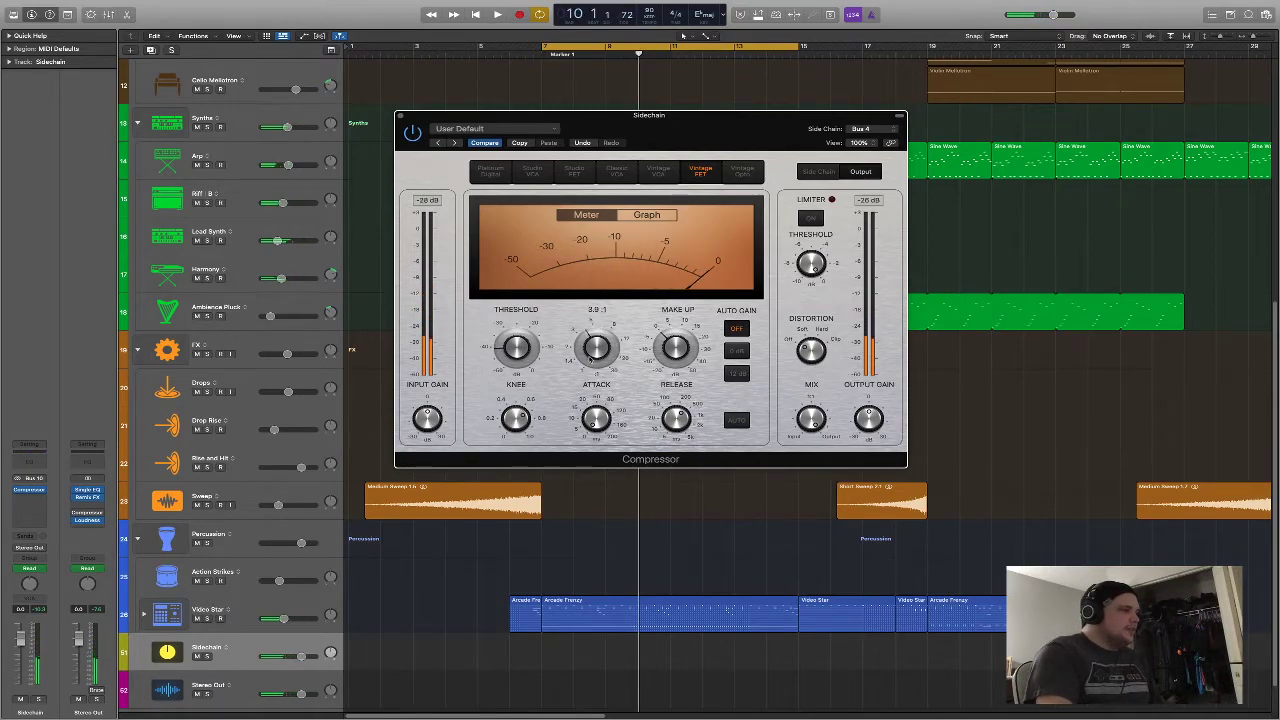
pyautogui.press('space')
pyautogui.moveTo(521, 340); pyautogui.dragTo(504, 353)
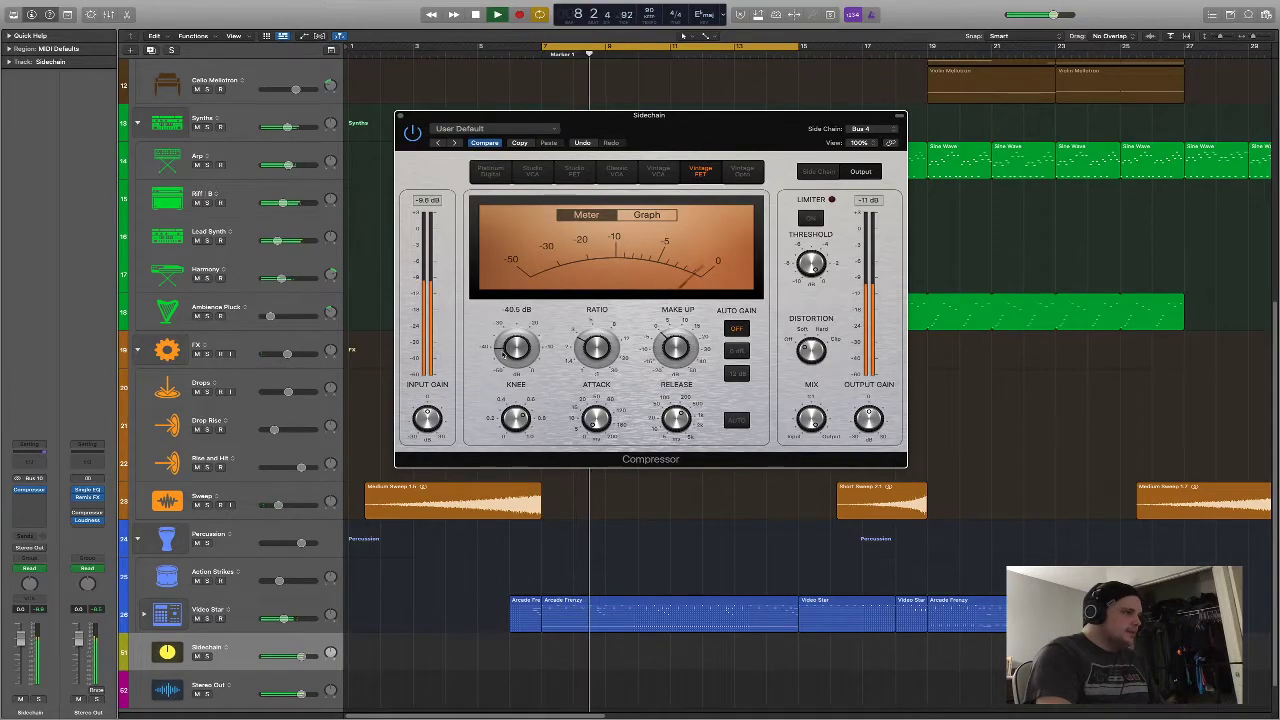
pyautogui.press('space')
# Reposition the Compressor window, view its Graph display, and switch back to the Meter display during brief playback
pyautogui.moveTo(601, 195); pyautogui.dragTo(536, 176)
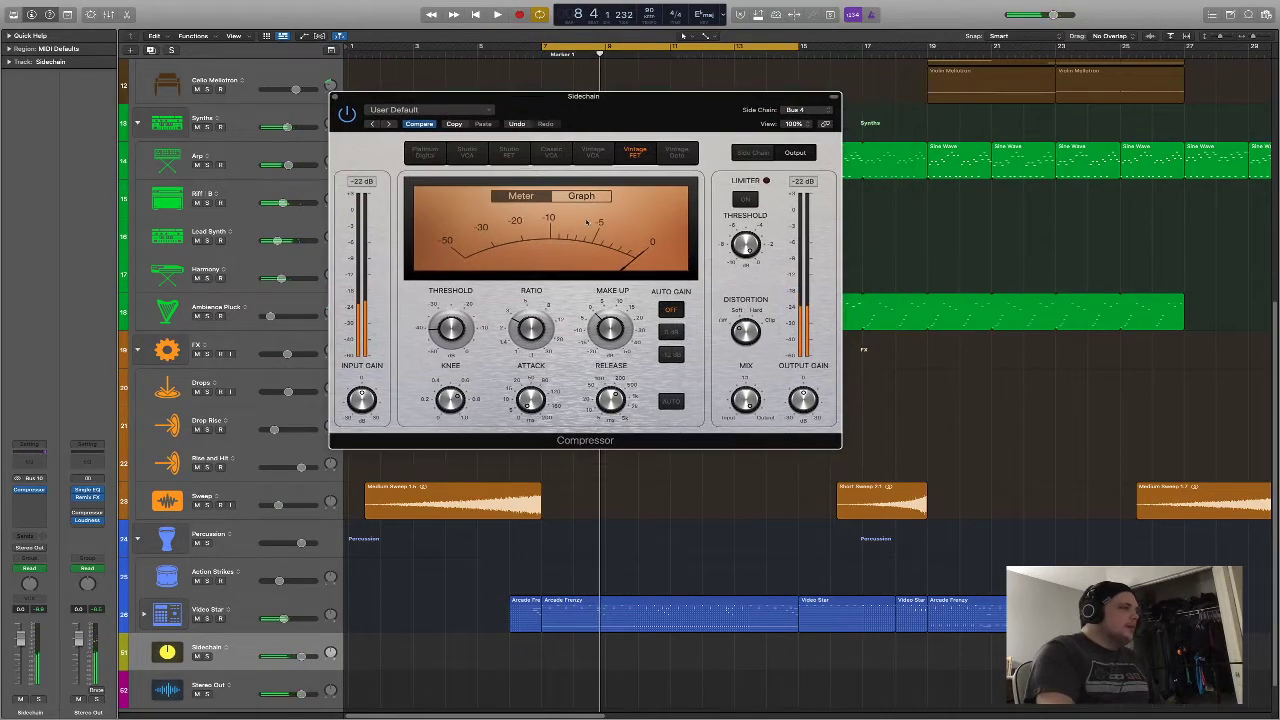
pyautogui.click(572, 200)
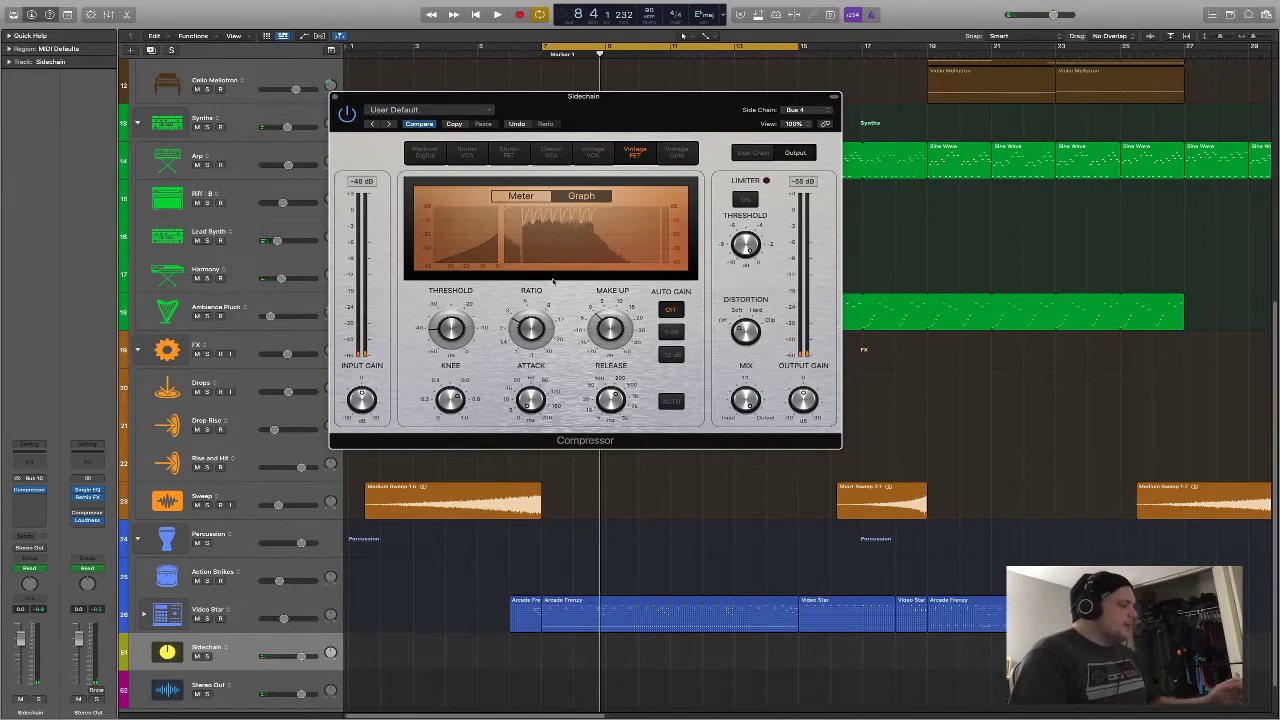
pyautogui.click(524, 196)
pyautogui.press('space')
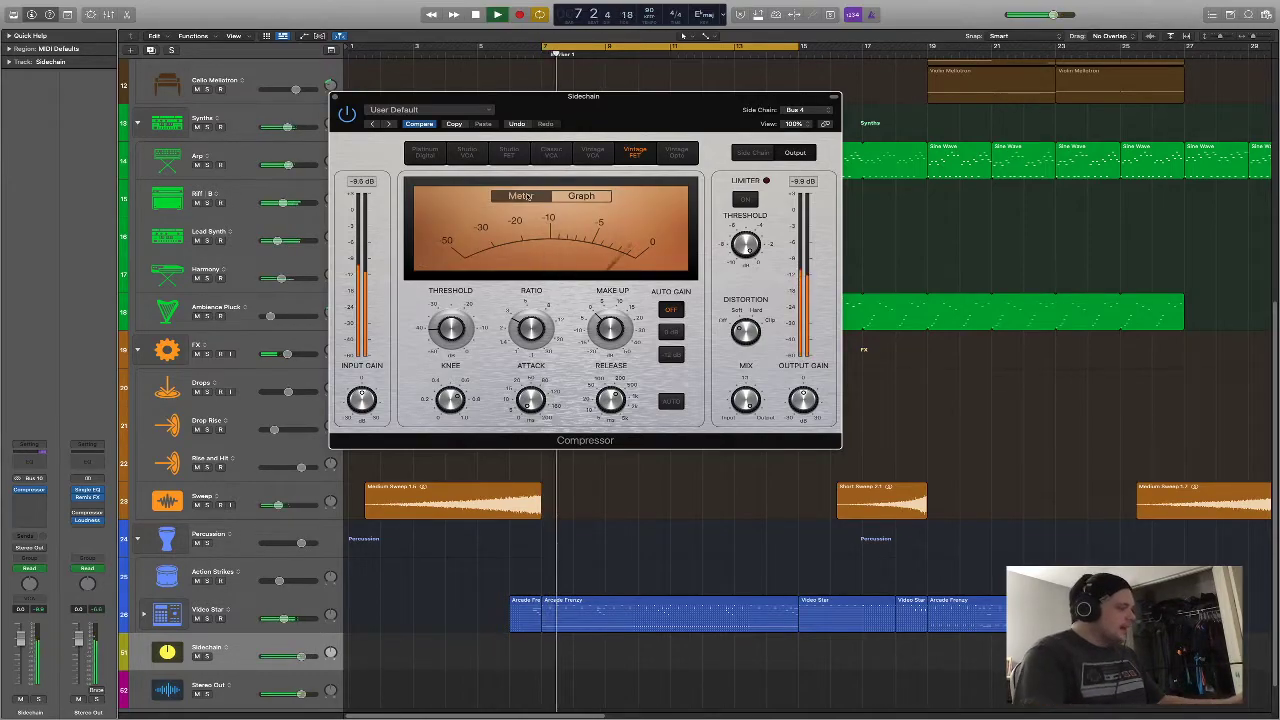
pyautogui.press('space')
# Watch the Compressor's Graph display during playback, stop, and close the plug-in window
pyautogui.click(581, 196)
pyautogui.press('space')
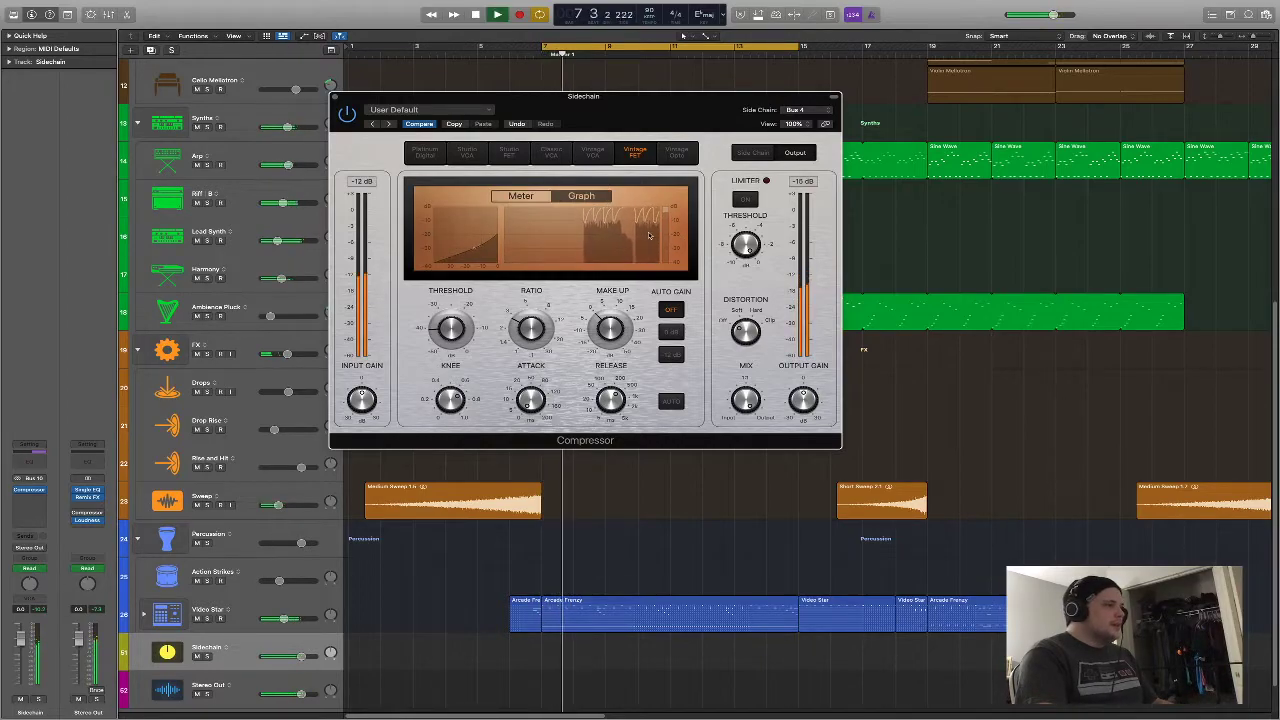
pyautogui.press('space')
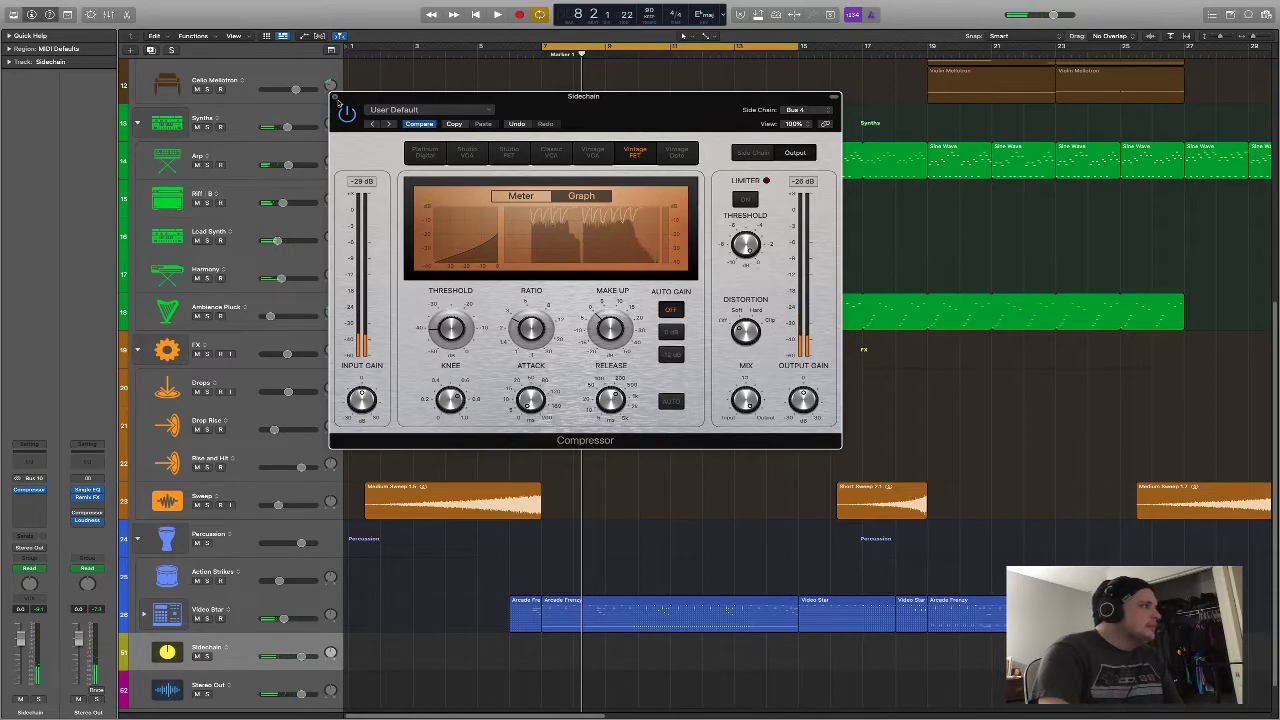
pyautogui.click(337, 100)
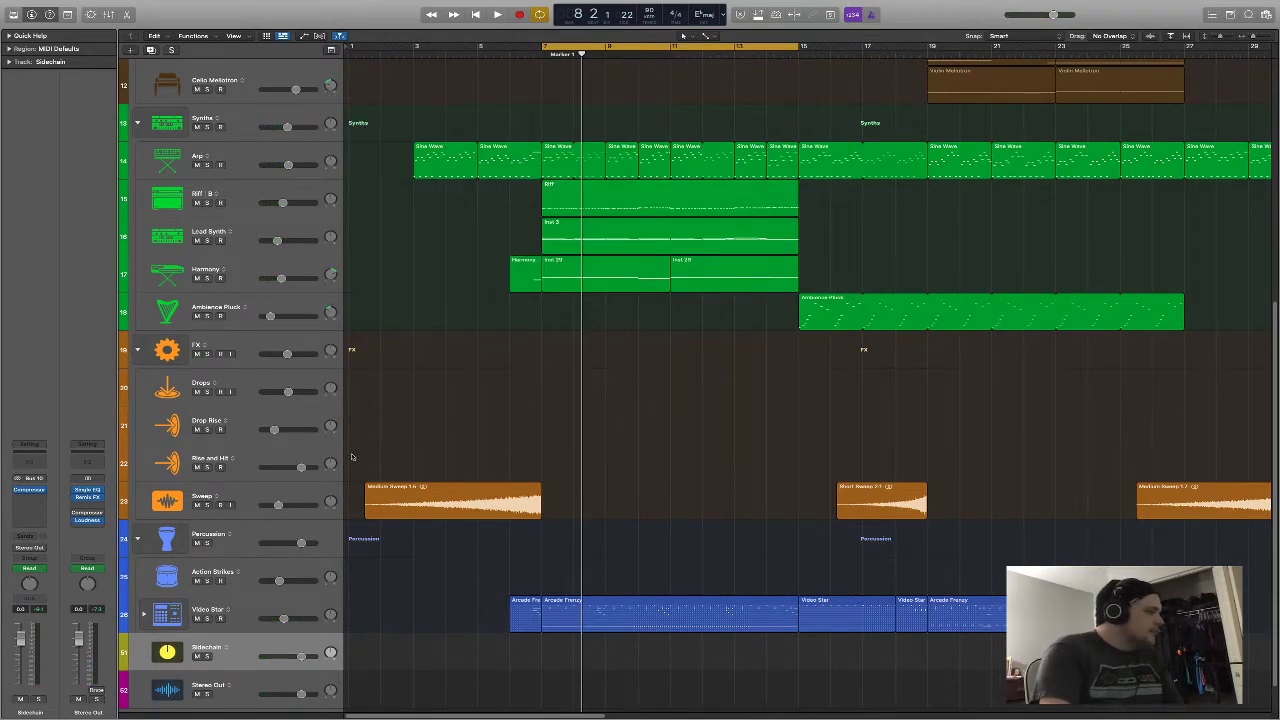
# Solo the Synths stack and play it briefly from bar 7
pyautogui.scroll(-1, 395, 475)
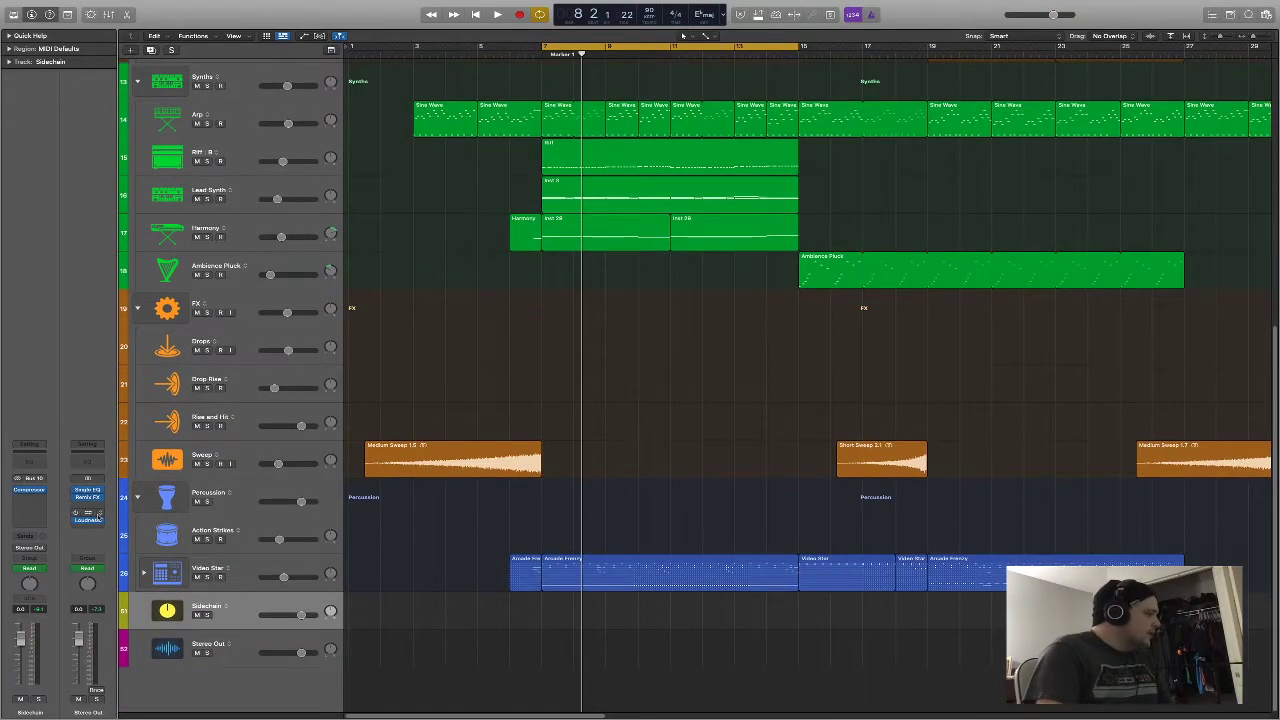
pyautogui.scroll(8, 373, 375)
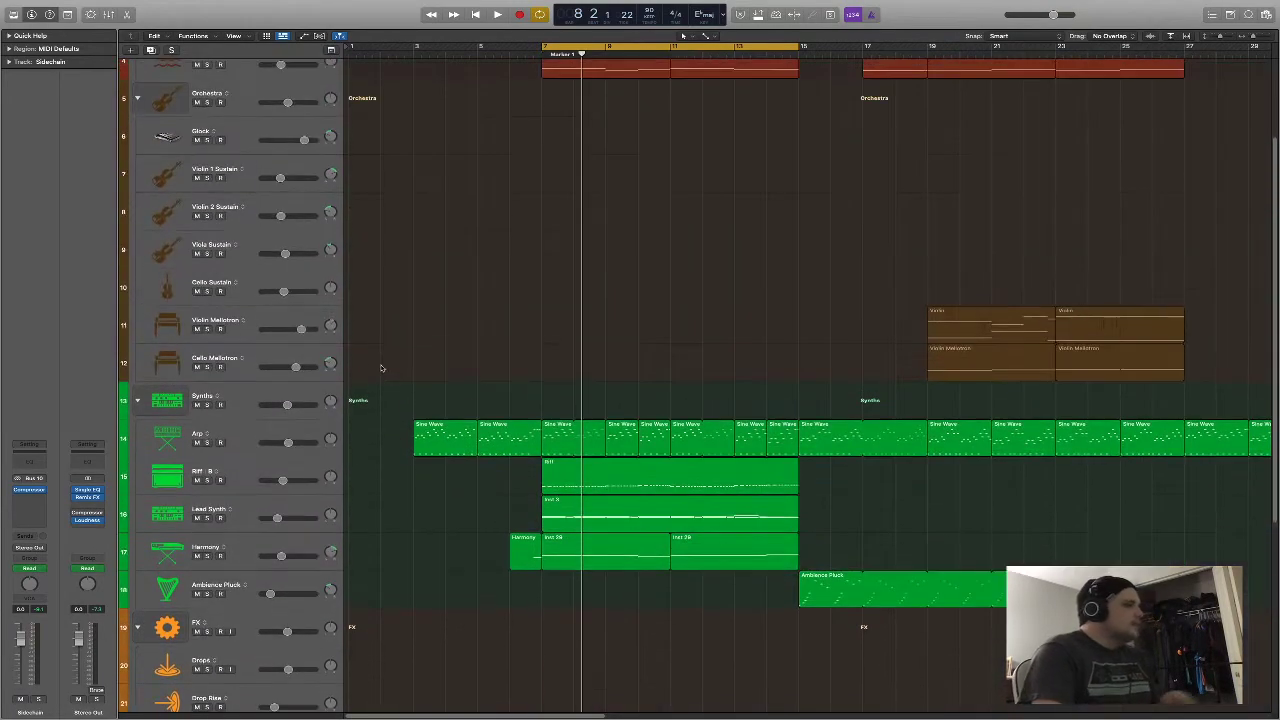
pyautogui.scroll(-4, 373, 375)
pyautogui.scroll(2, 256, 186)
pyautogui.scroll(1, 256, 186)
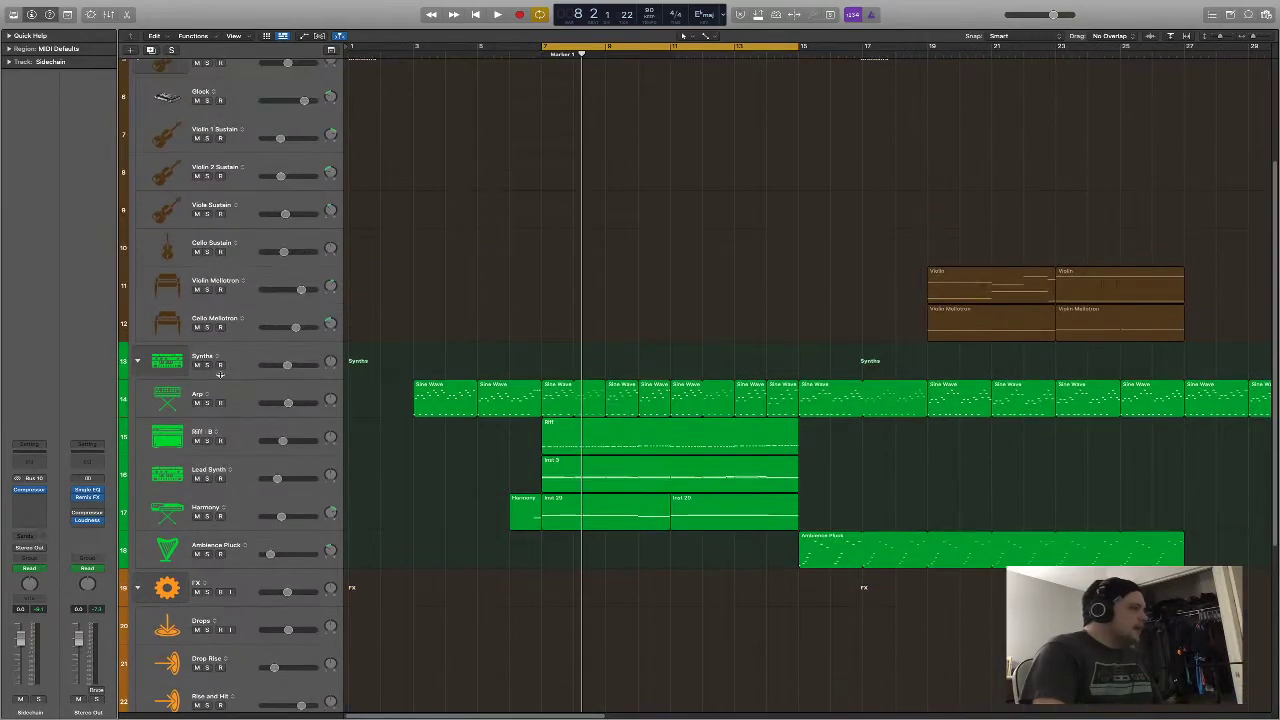
pyautogui.scroll(-5, 635, 288)
pyautogui.press('space')
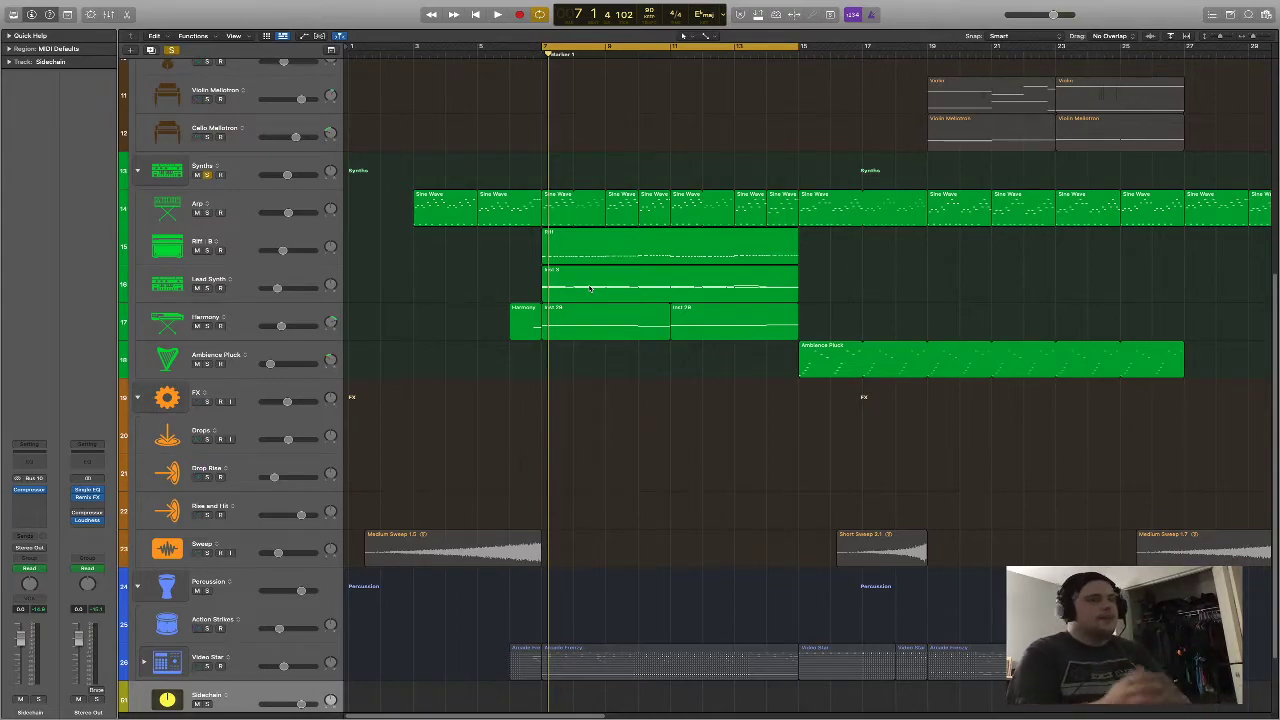
# Select and solo the Arp track, play it briefly within the loop, and stop
pyautogui.scroll(8, 600, 129)
pyautogui.scroll(-10, 597, 160)
pyautogui.scroll(6, 591, 172)
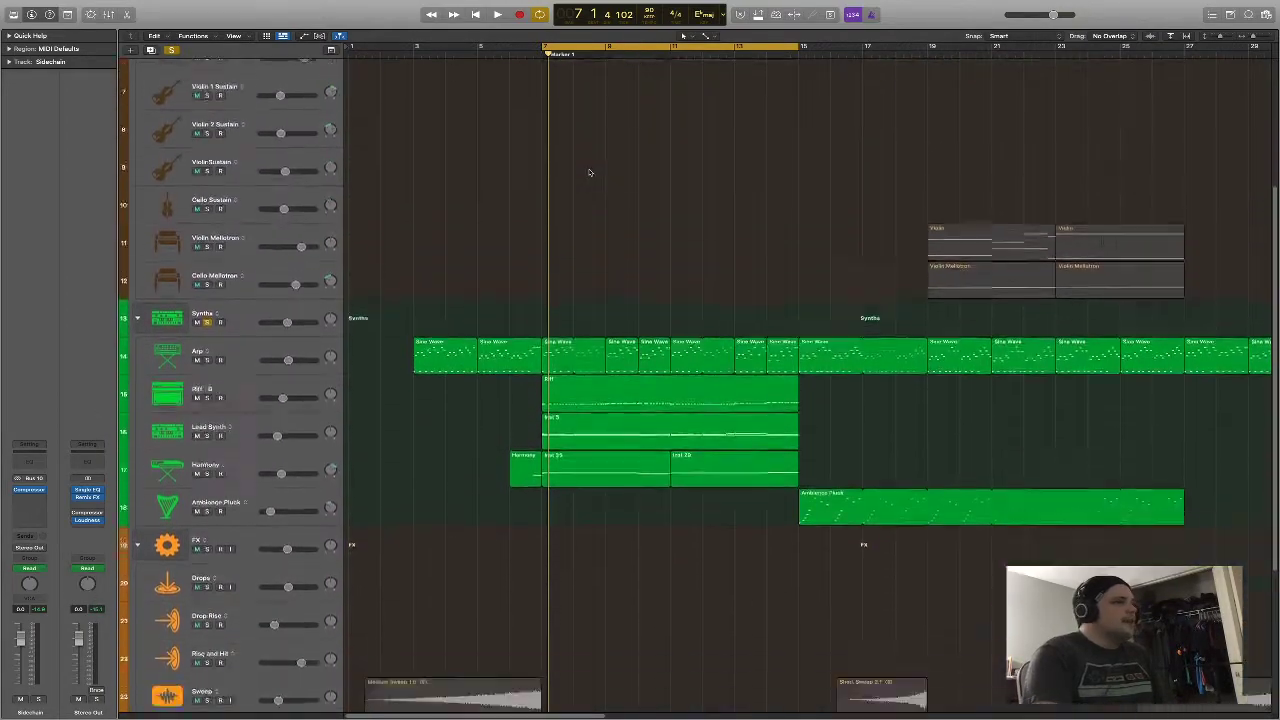
pyautogui.scroll(-4, 586, 173)
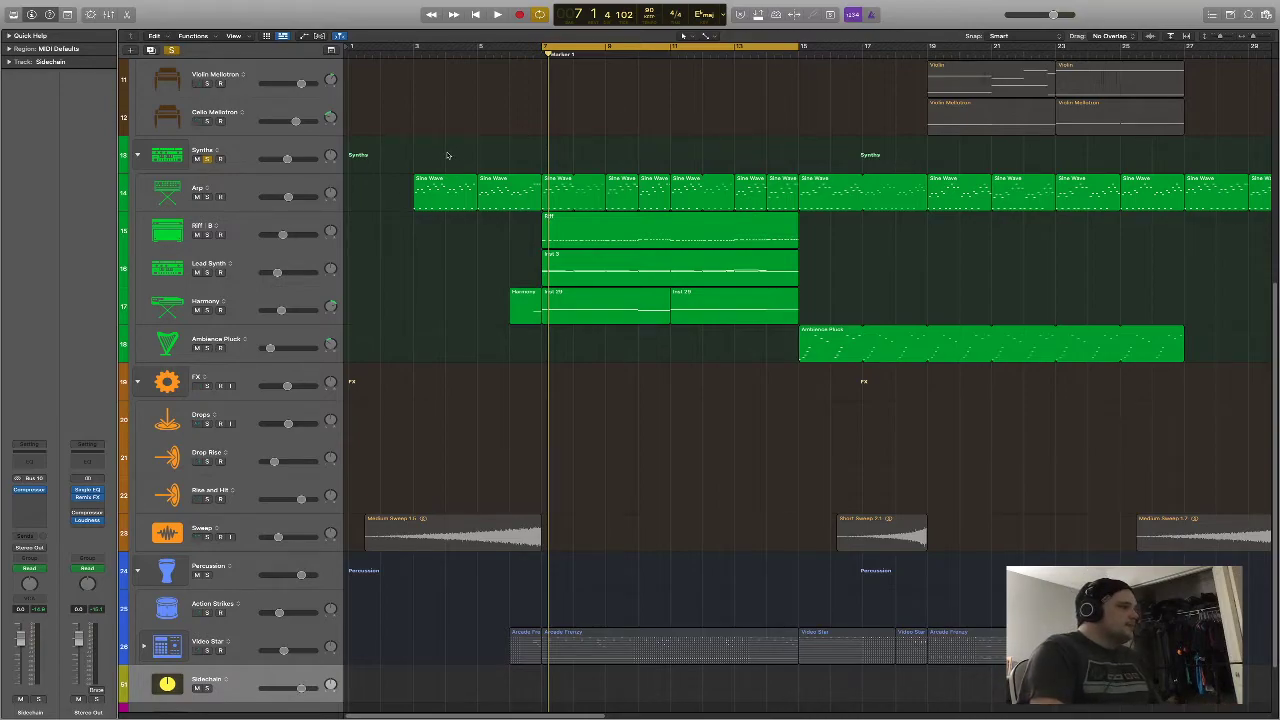
pyautogui.click(185, 184)
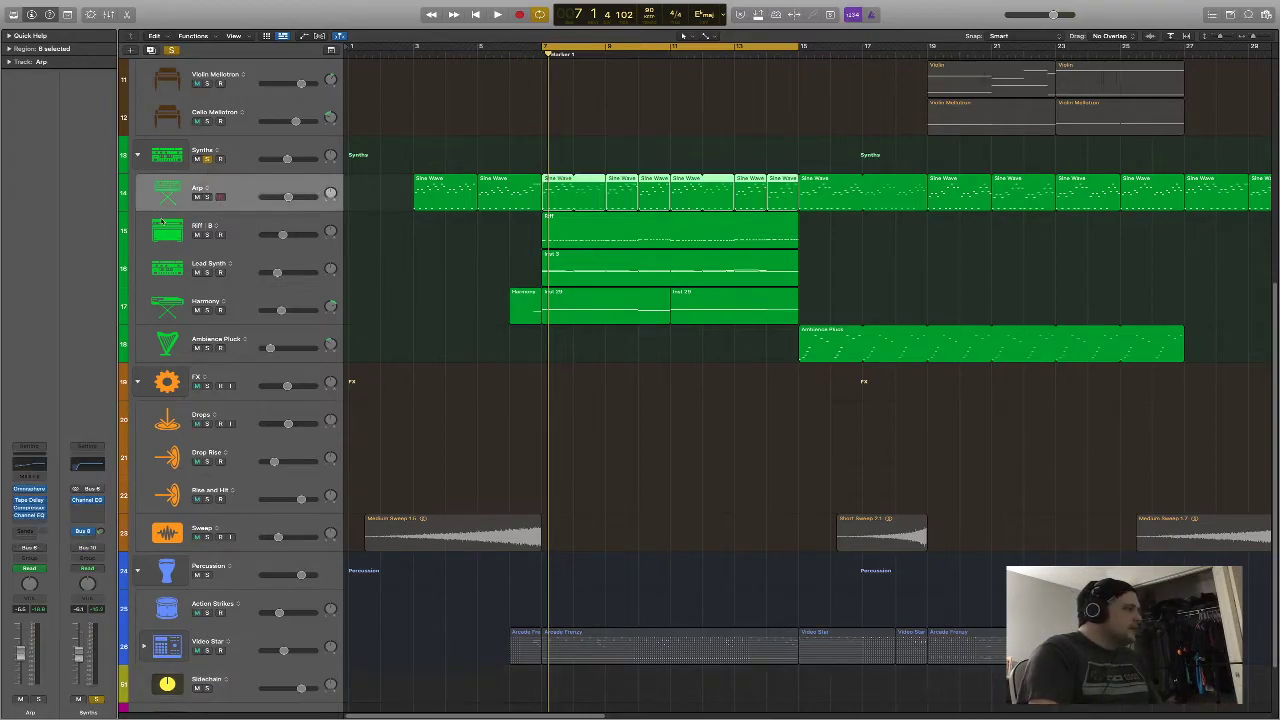
pyautogui.click(208, 197)
pyautogui.press('space')
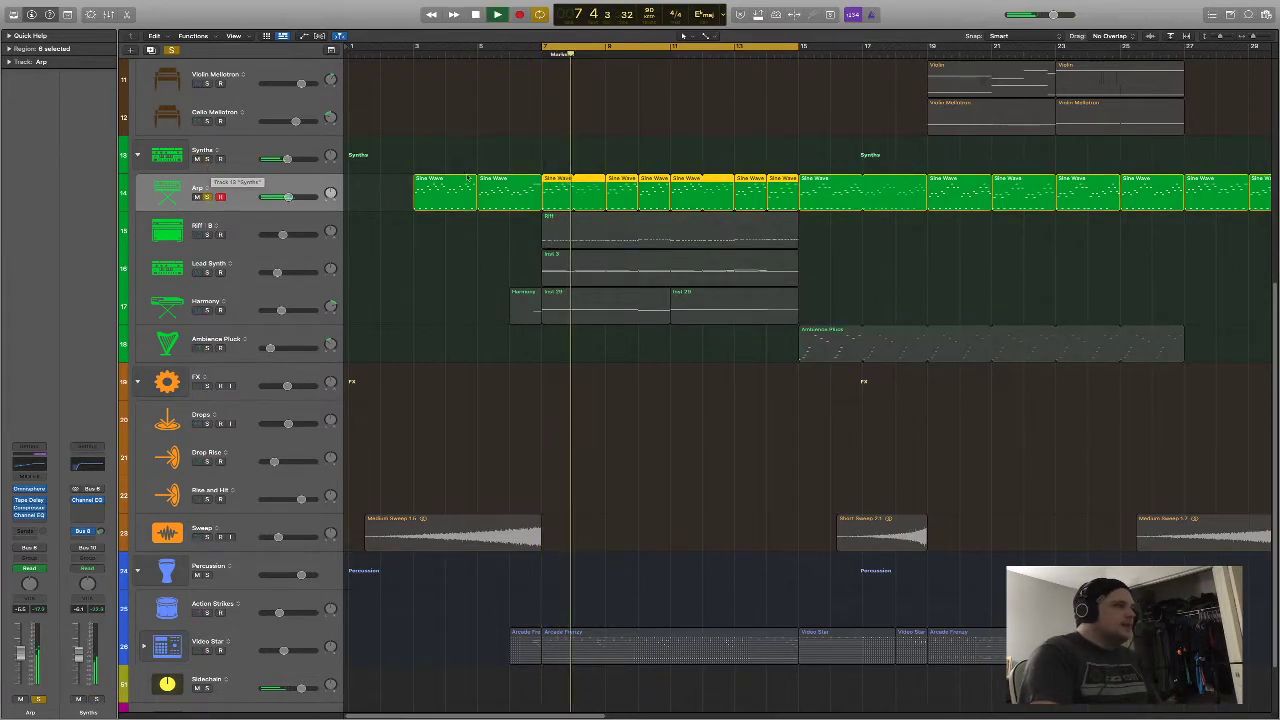
pyautogui.press('space')
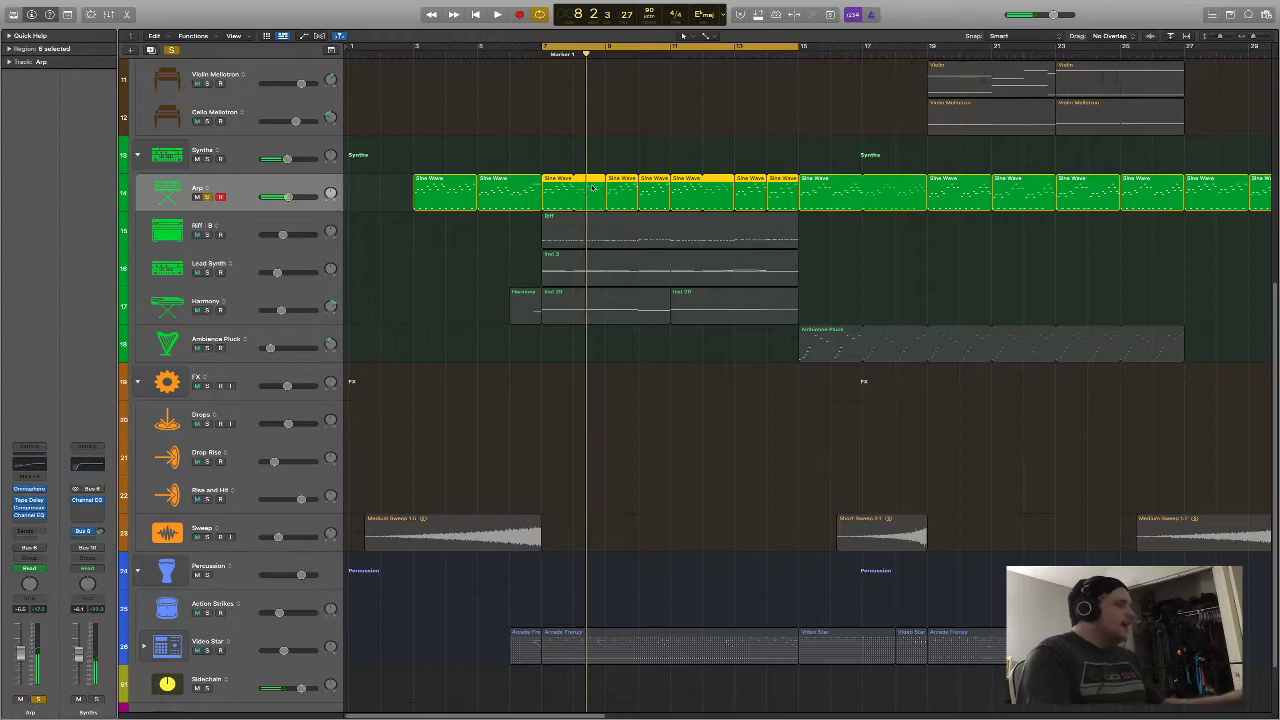
# Solo the Lead Synth in place of the Arp, play it, and open its Inst 3 region in the Piano Roll
pyautogui.click(208, 272)
pyautogui.click(207, 196)
pyautogui.click(222, 272)
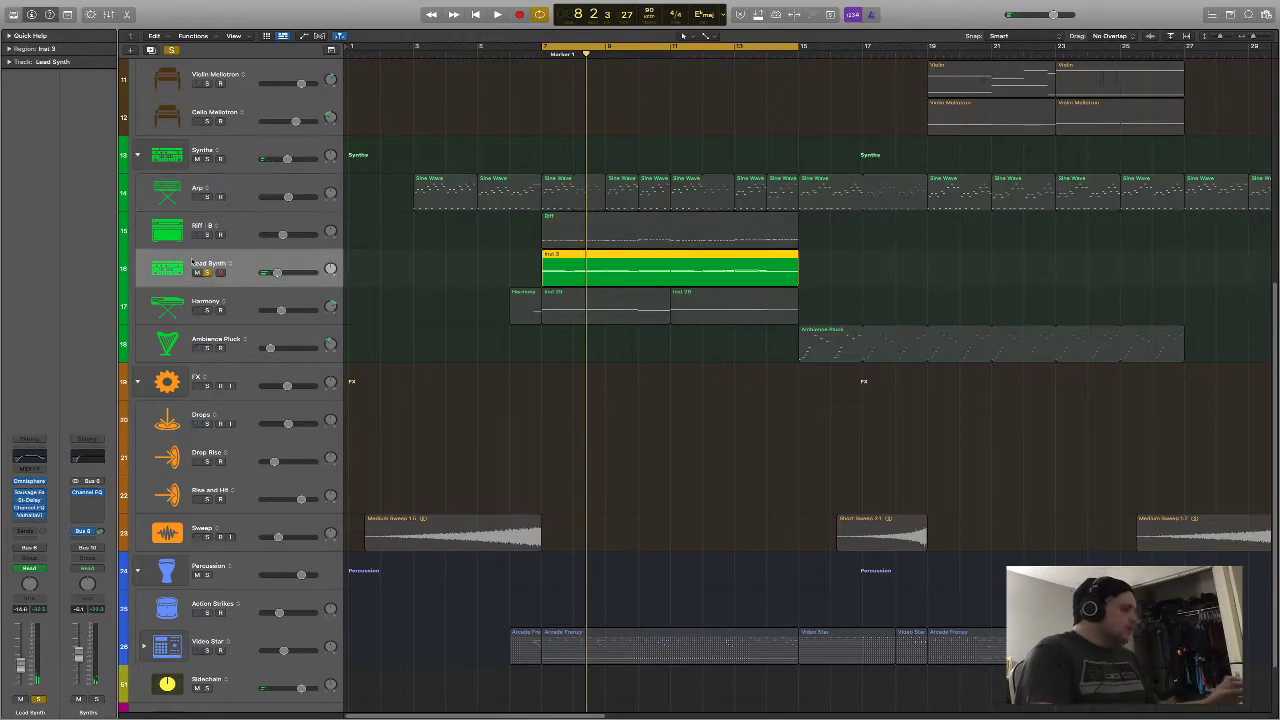
pyautogui.press('space')
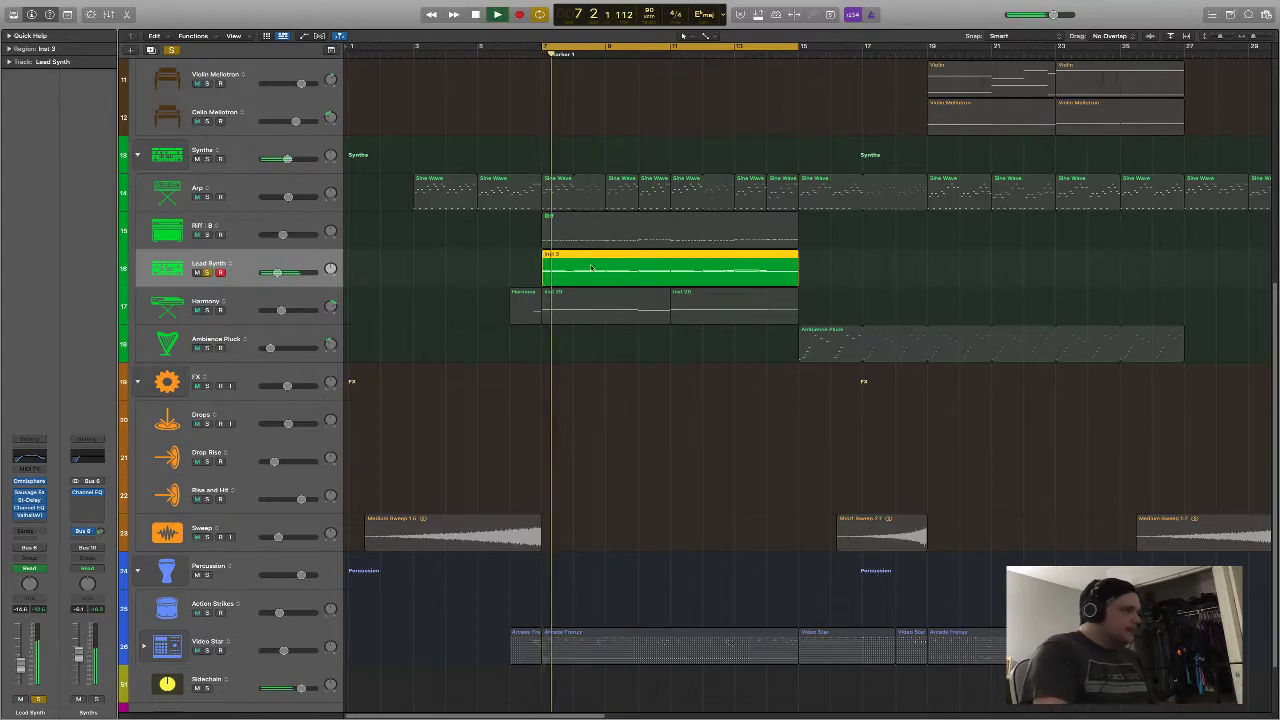
pyautogui.press('p')
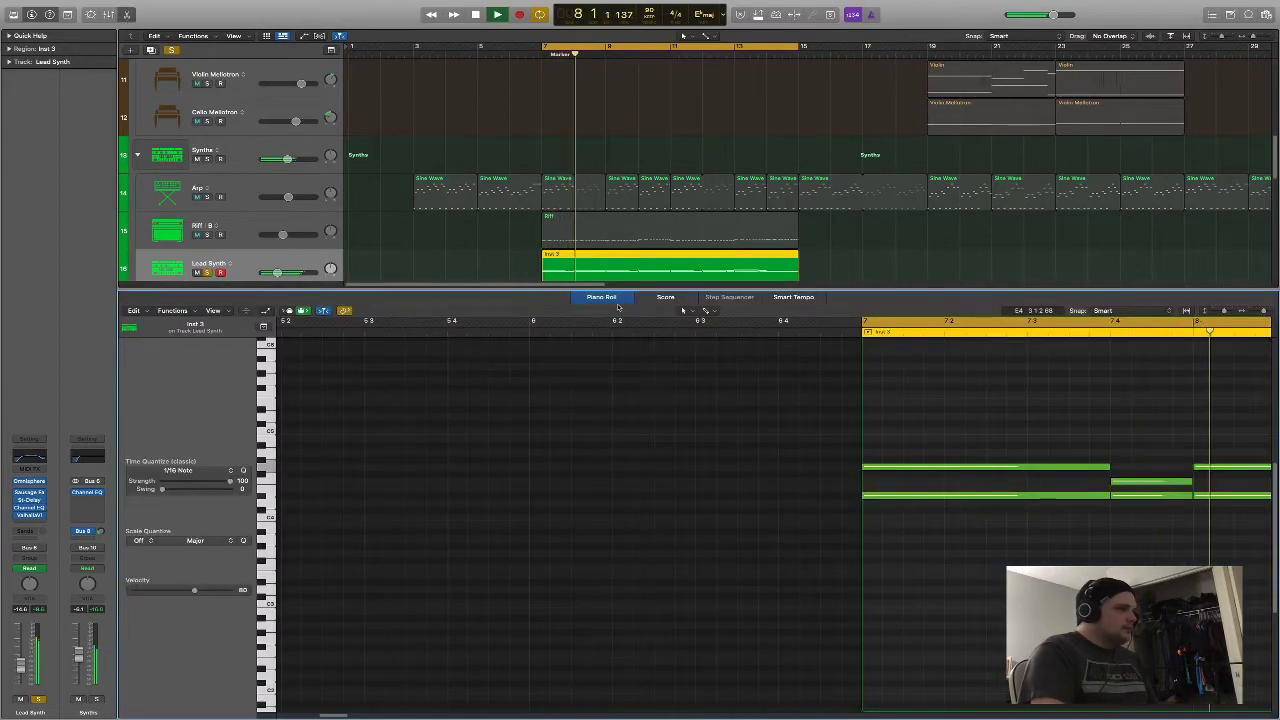
# View the Inst 3 region as score notation, stop playback, and return to its Piano Roll showing bars 7 to 15
pyautogui.click(653, 298)
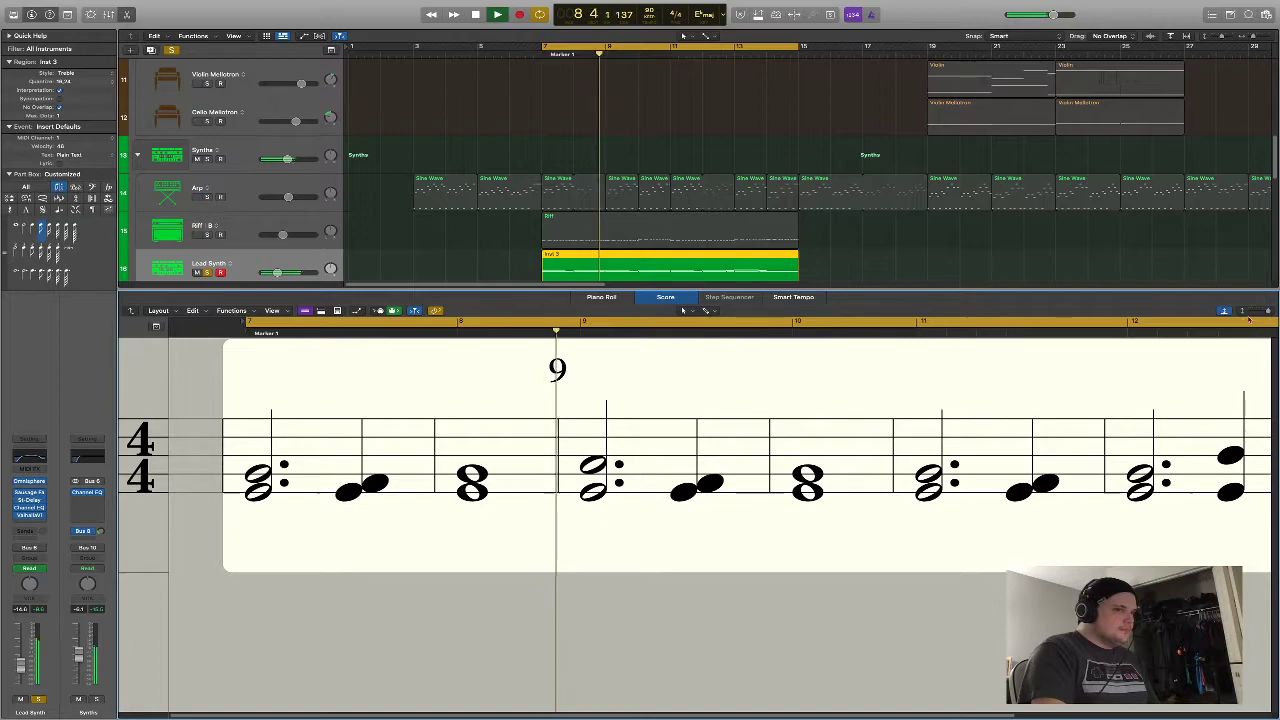
pyautogui.press('space')
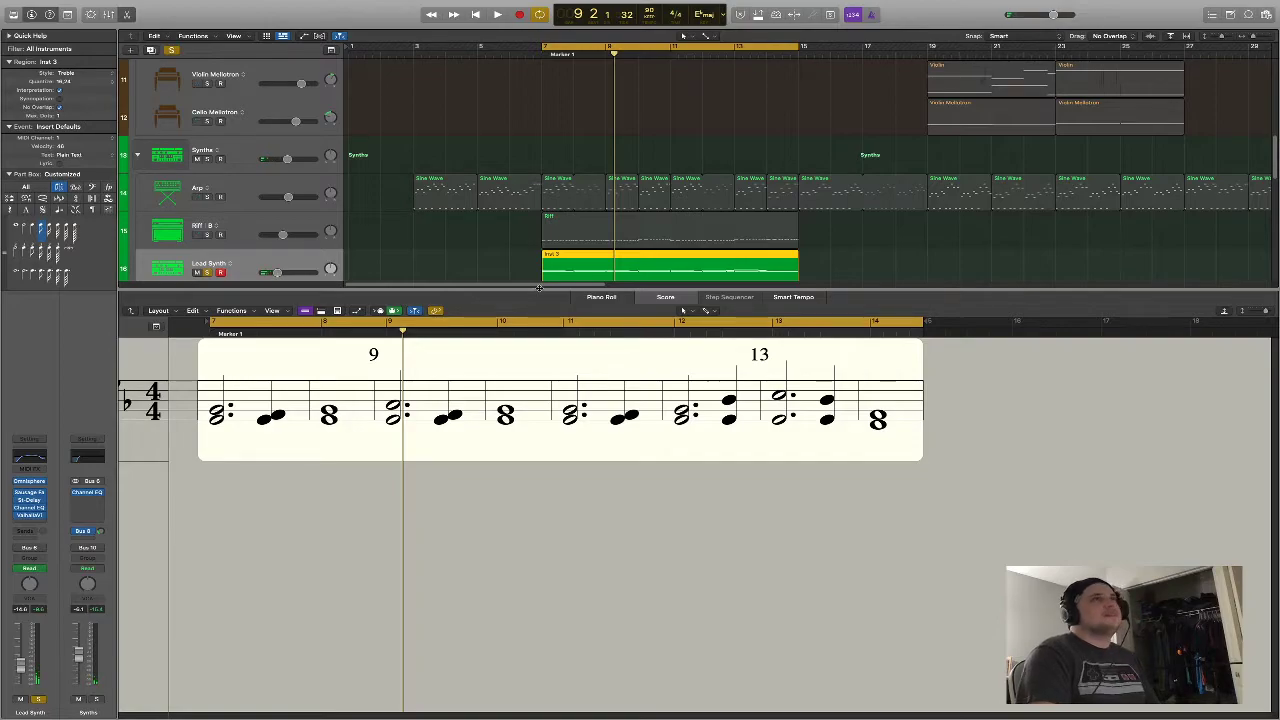
pyautogui.click(607, 298)
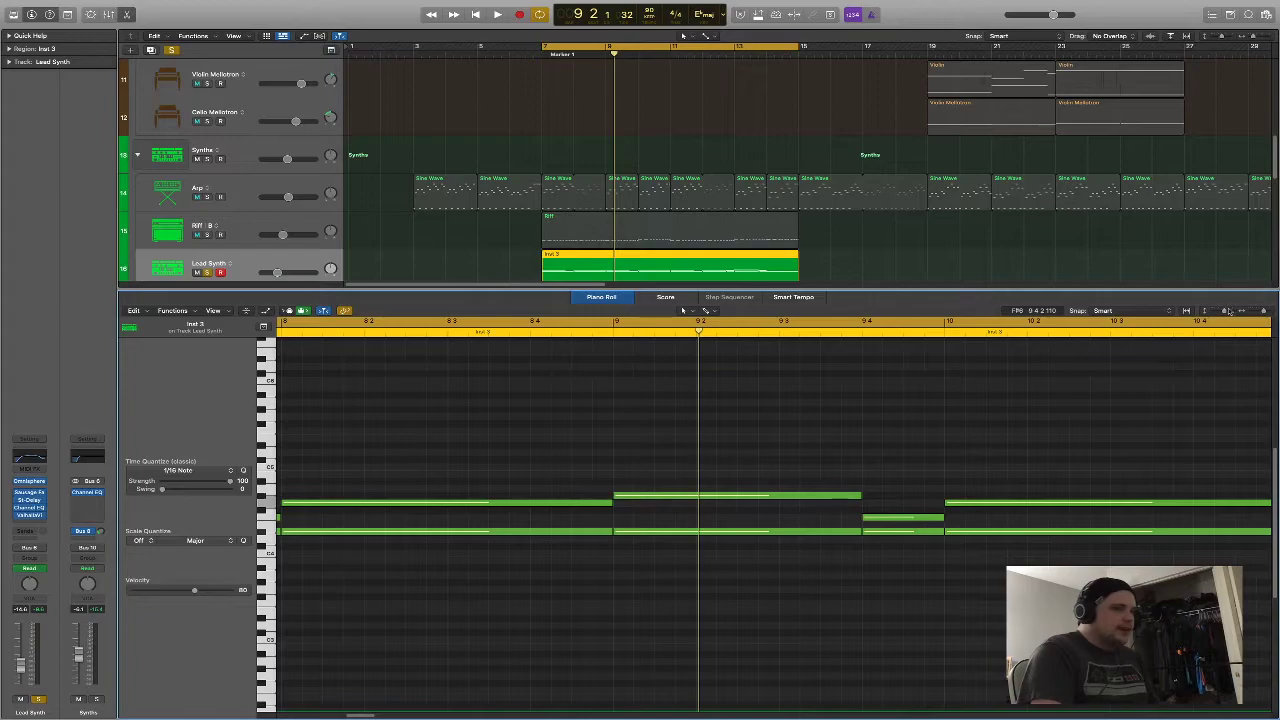
pyautogui.moveTo(1261, 313); pyautogui.dragTo(1254, 314)
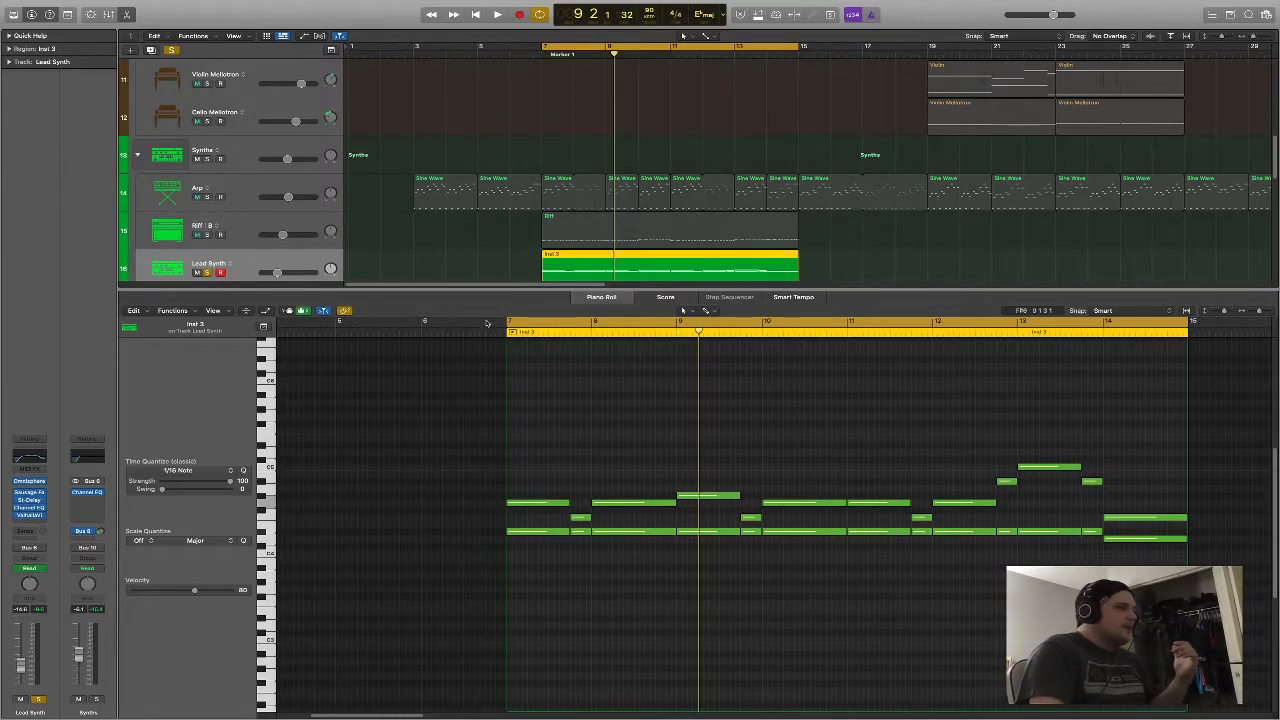
# Look at the Lead Synth's Omnisphere window, close it, and select the Arp, Riff and Lead Synth tracks in turn
pyautogui.click(543, 386)
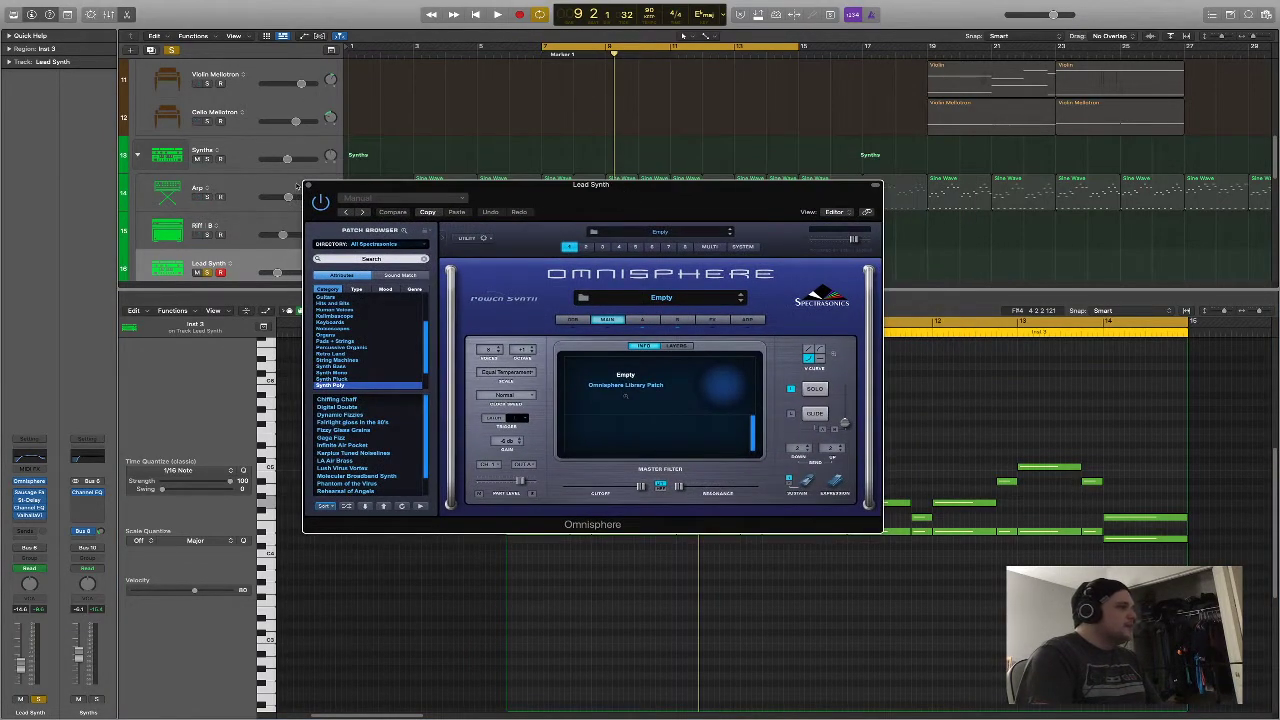
pyautogui.click(311, 184)
pyautogui.scroll(-2, 200, 200)
pyautogui.scroll(-1, 168, 226)
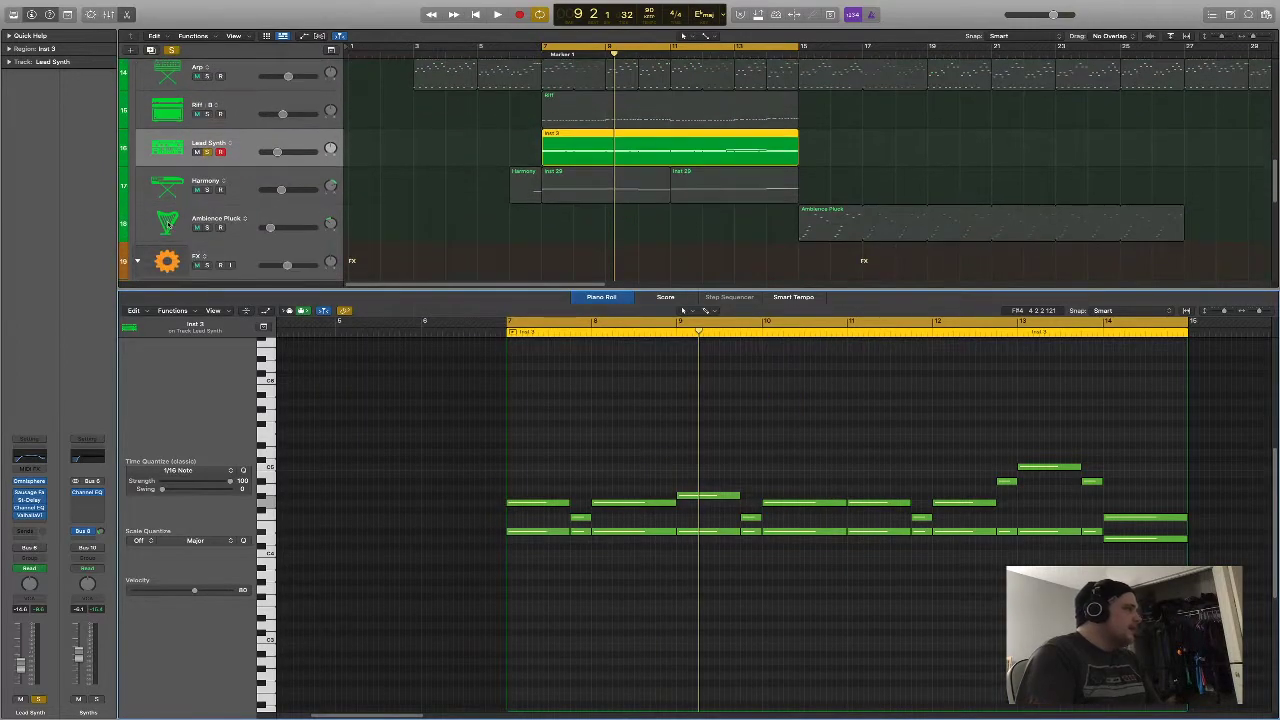
pyautogui.scroll(1, 170, 210)
pyautogui.click(177, 104)
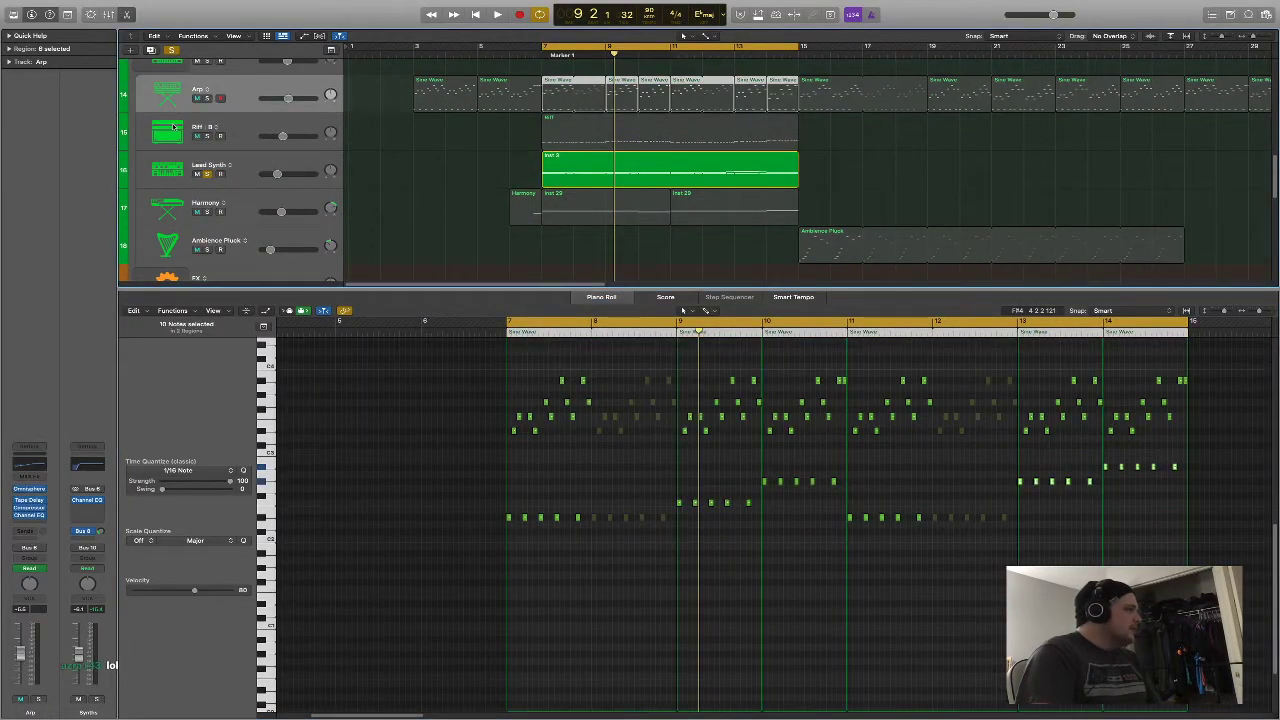
pyautogui.click(173, 127)
pyautogui.click(163, 175)
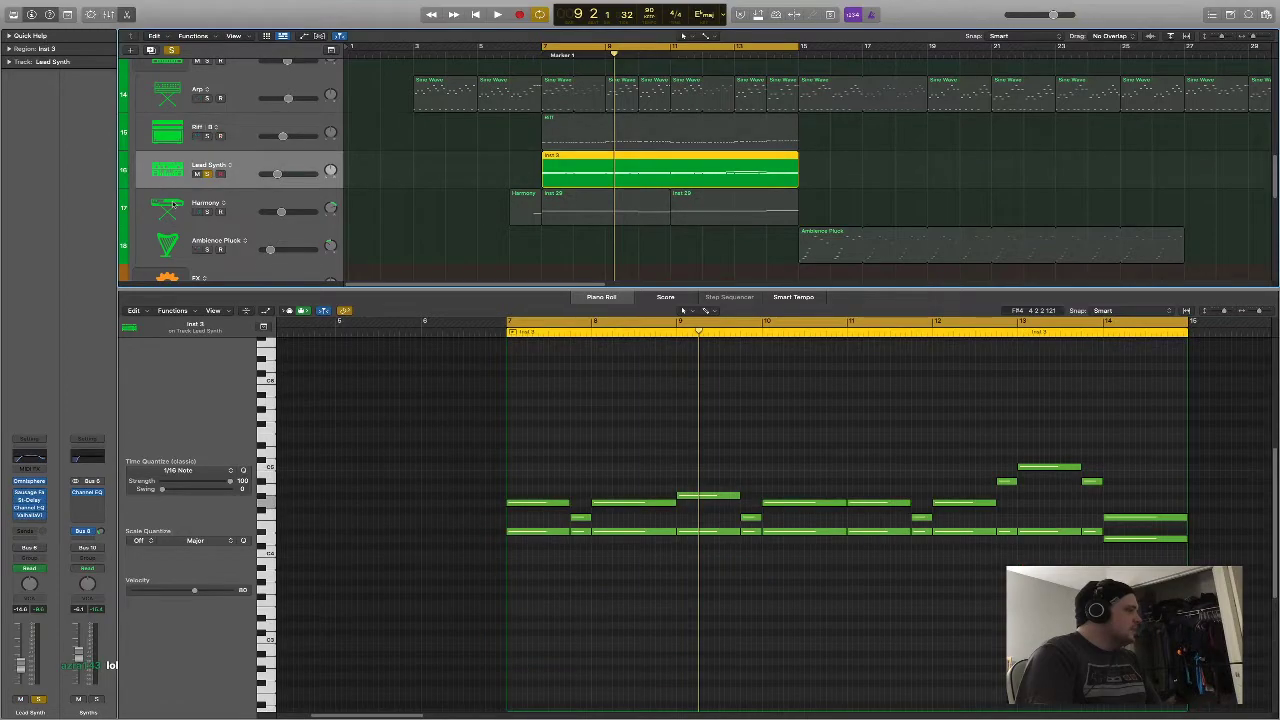
# Select the Harmony and Ambience Pluck tracks in turn, and view and close the Ambience Pluck's Sculpture instrument
pyautogui.click(172, 204)
pyautogui.click(160, 248)
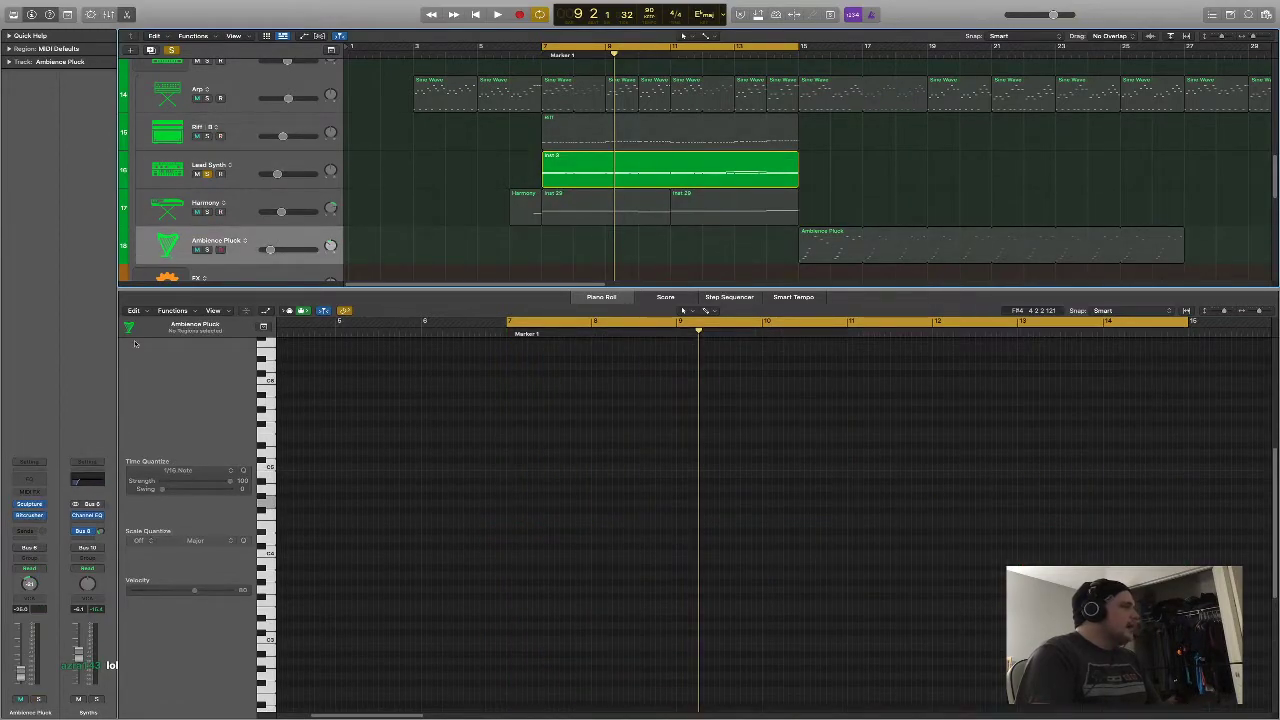
pyautogui.click(30, 503)
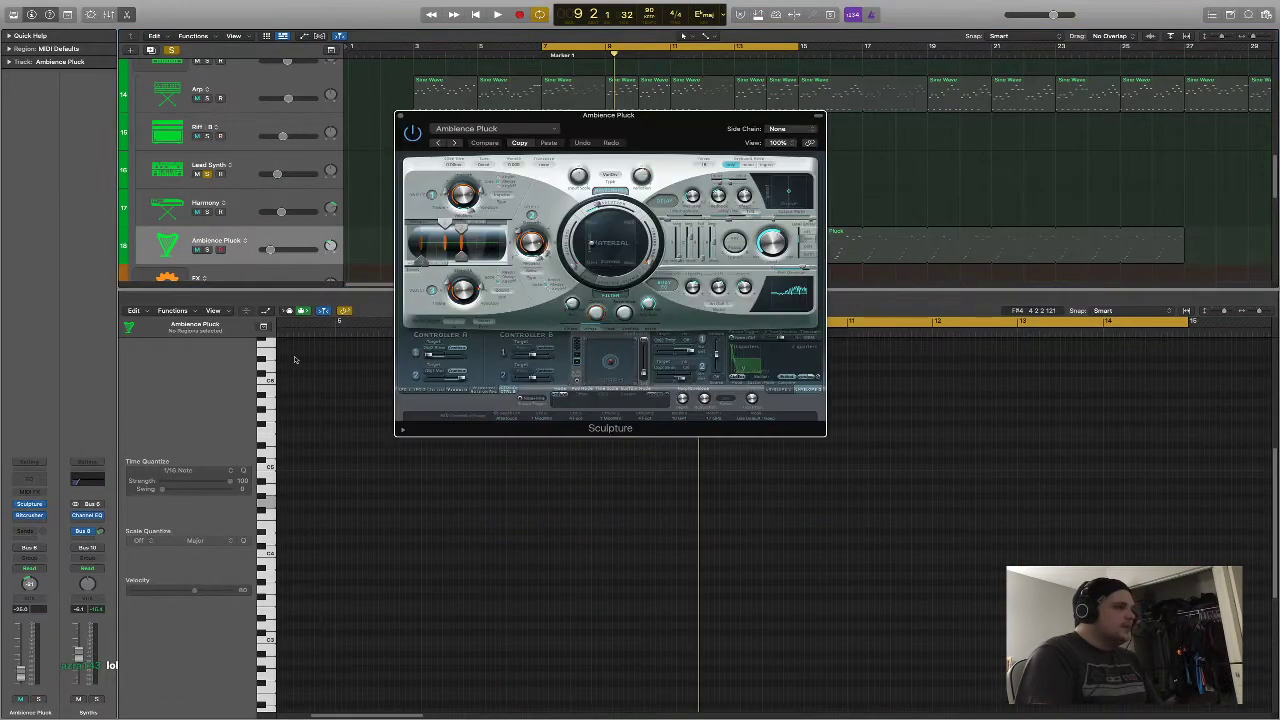
pyautogui.click(401, 117)
# Reopen Omnisphere on the Lead Synth track, view the oscillator pages of layers A and B, and close it
pyautogui.click(670, 170)
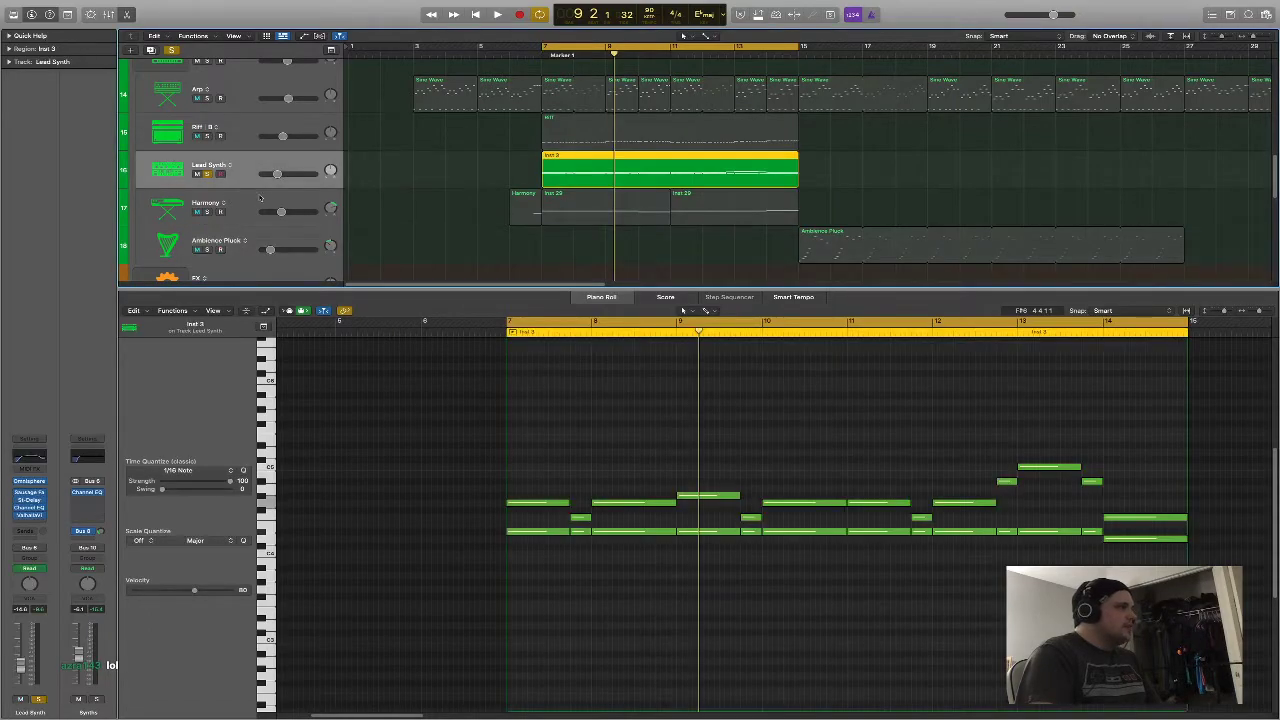
pyautogui.click(30, 481)
pyautogui.moveTo(636, 196); pyautogui.dragTo(646, 120)
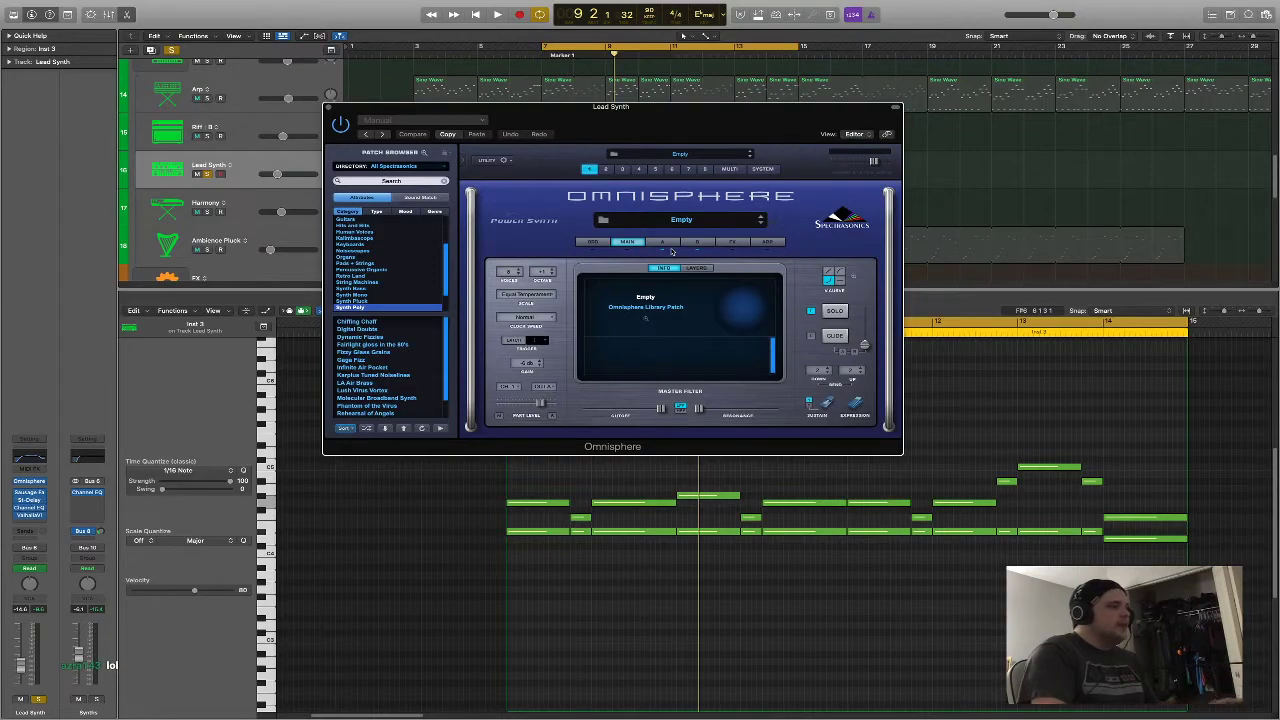
pyautogui.click(668, 244)
pyautogui.click(695, 243)
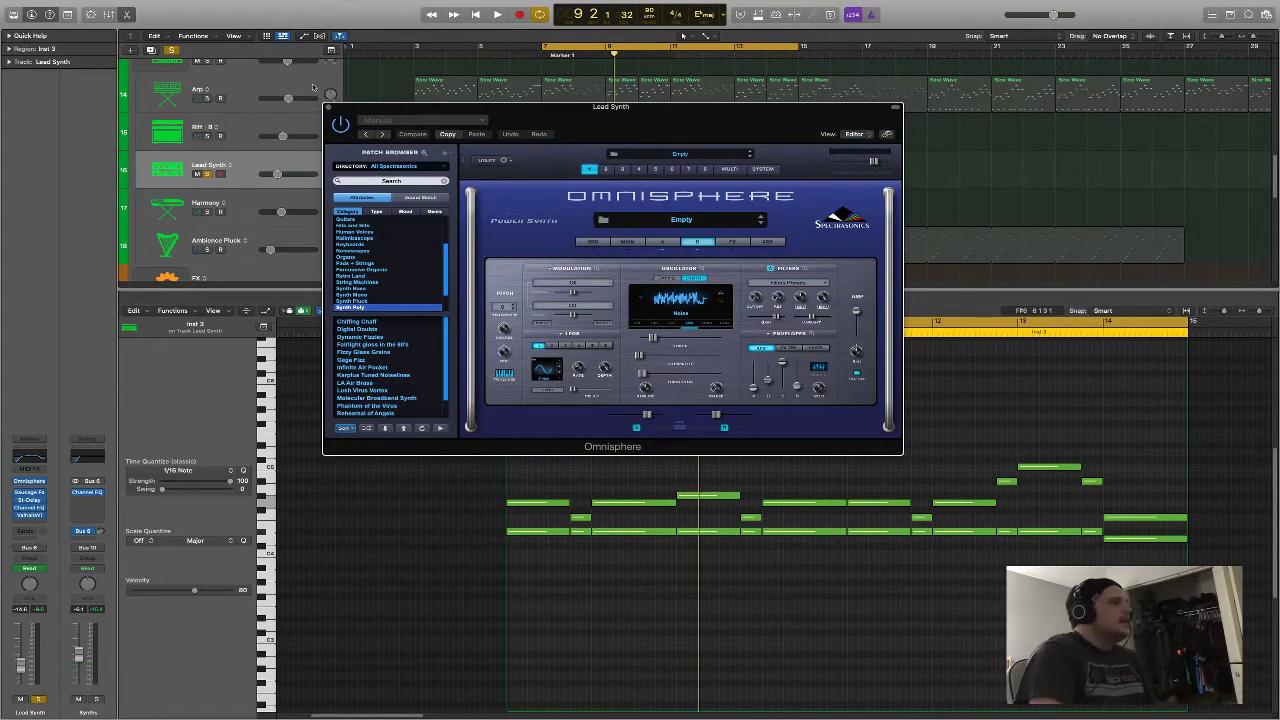
pyautogui.click(327, 107)
# Play the Lead Synth briefly, and reopen Omnisphere to examine part 2 and the Multi mixer page with playback running
pyautogui.press('space')
pyautogui.press('space')
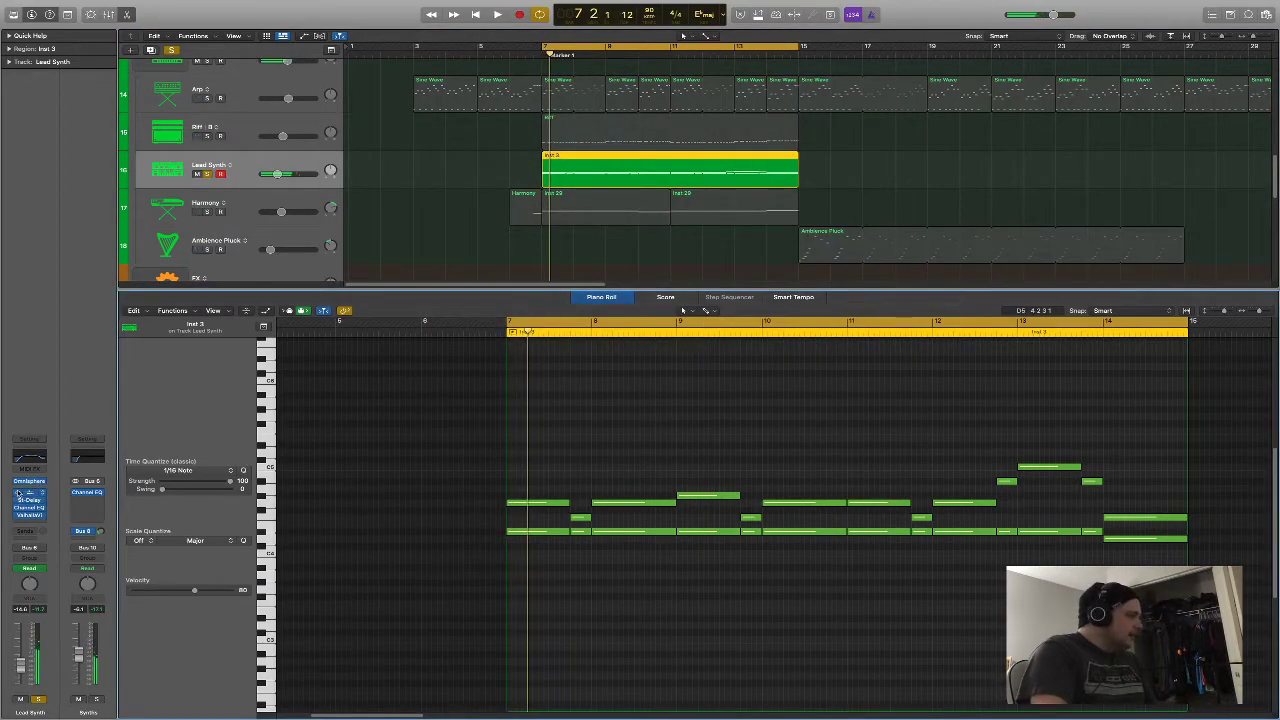
pyautogui.click(29, 481)
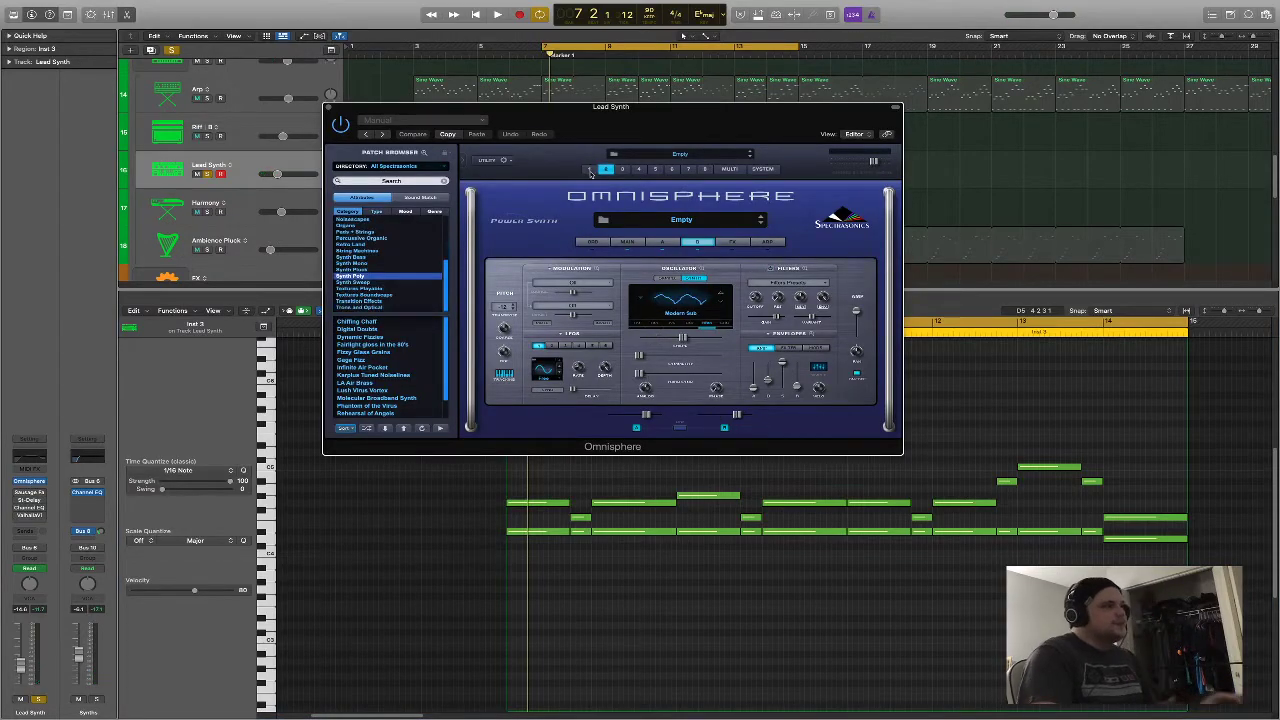
pyautogui.click(730, 168)
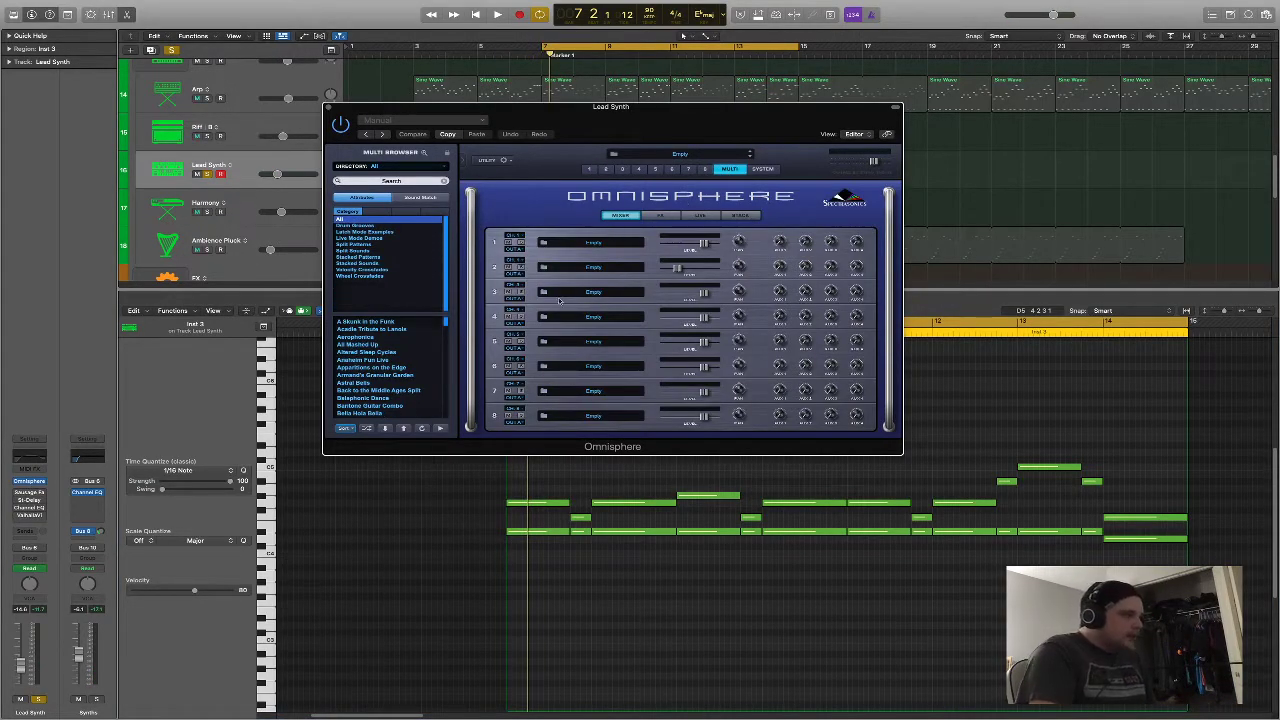
pyautogui.press('space')
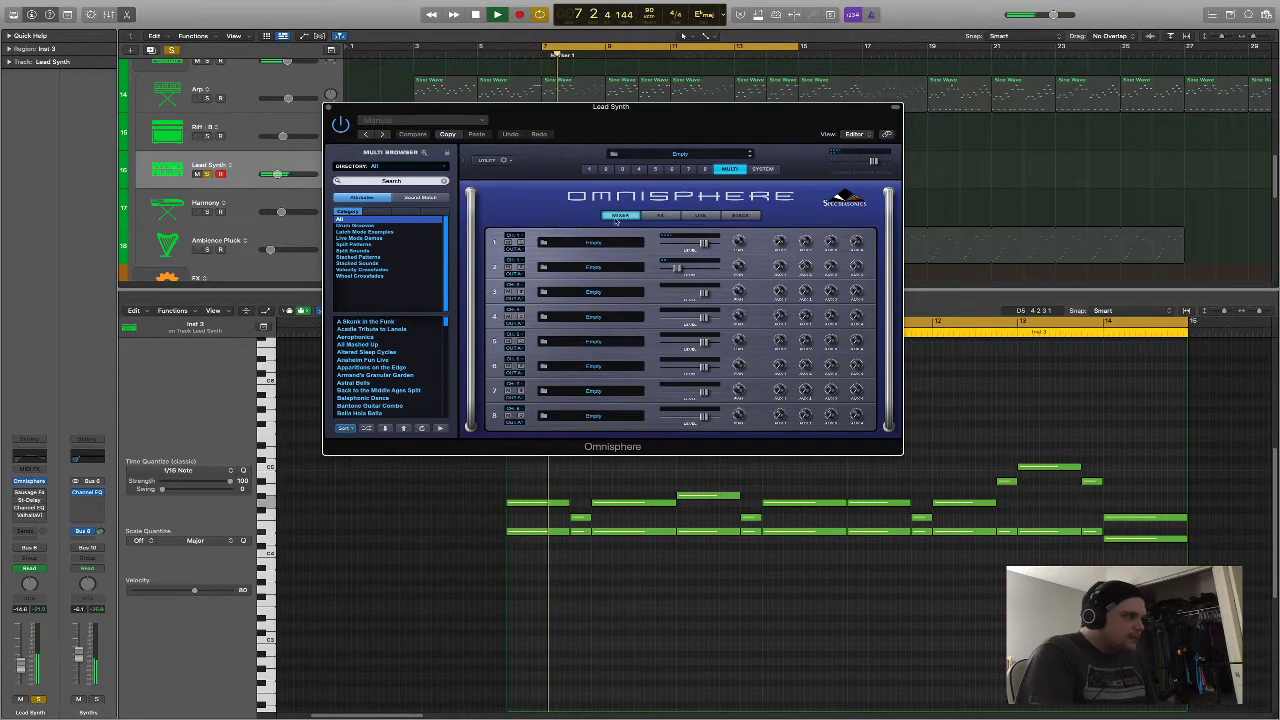
# Return to part 1's layer A in Omnisphere and examine the Harmonia settings in the oscillator zoom during playback
pyautogui.click(589, 169)
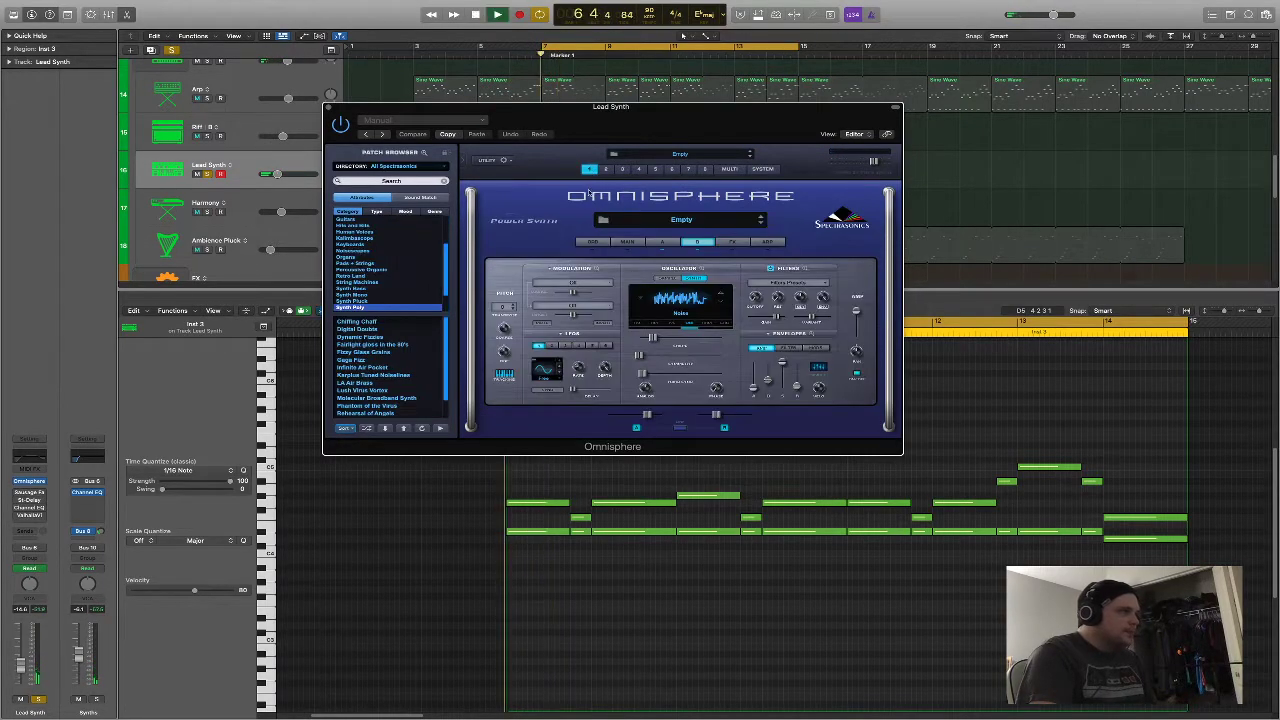
pyautogui.click(664, 244)
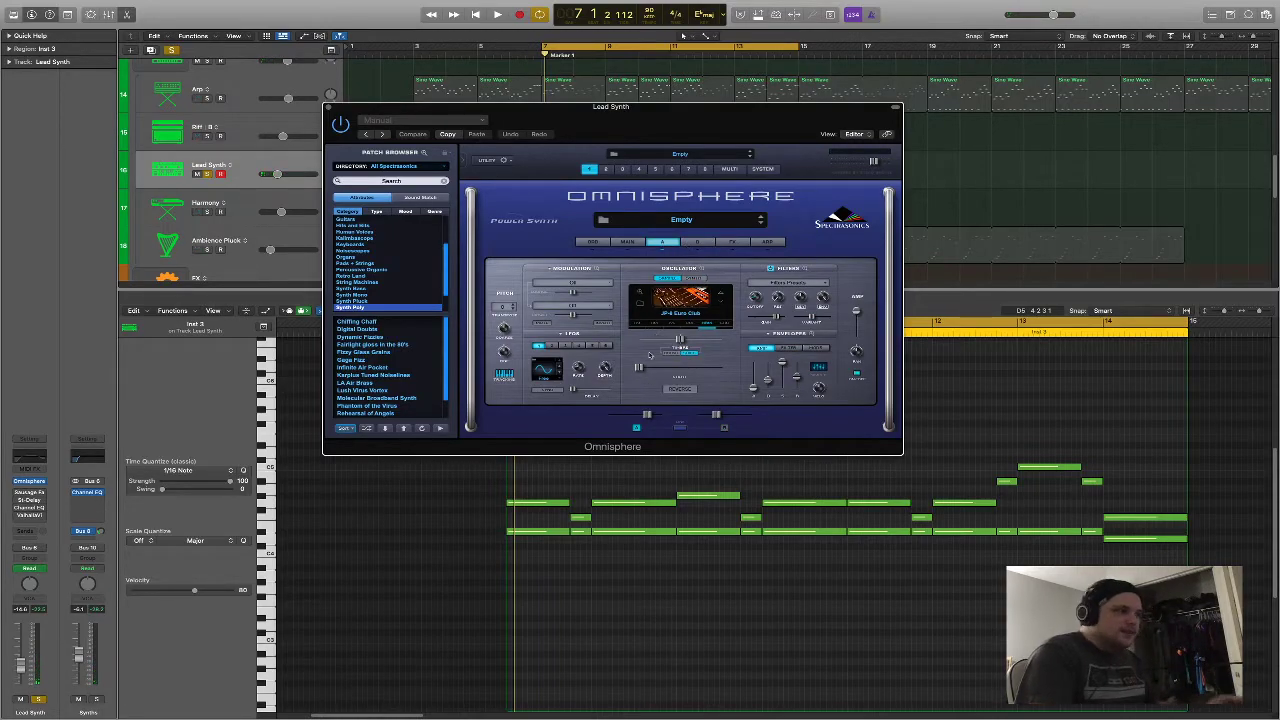
pyautogui.press('space')
pyautogui.click(705, 324)
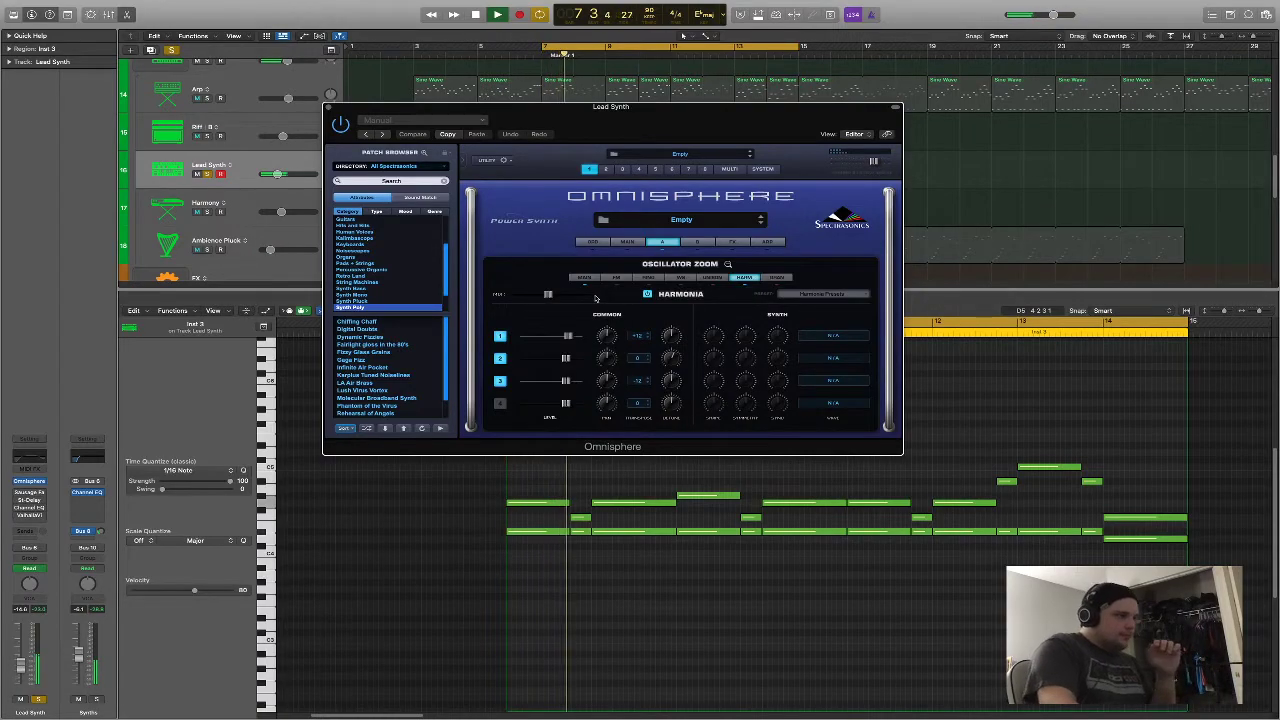
pyautogui.click(728, 265)
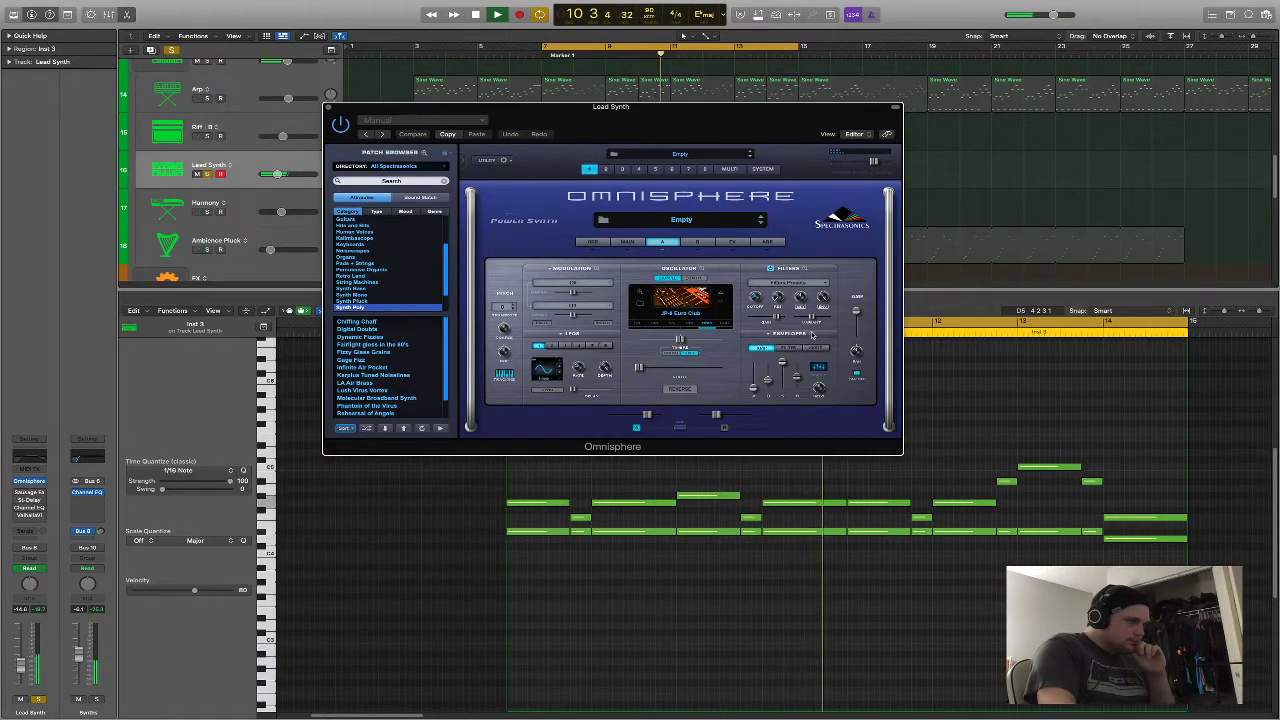
# Check the option menu of layer A's filter Cutoff knob during playback and dismiss it without choosing anything
pyautogui.click(777, 337)
pyautogui.click(732, 267)
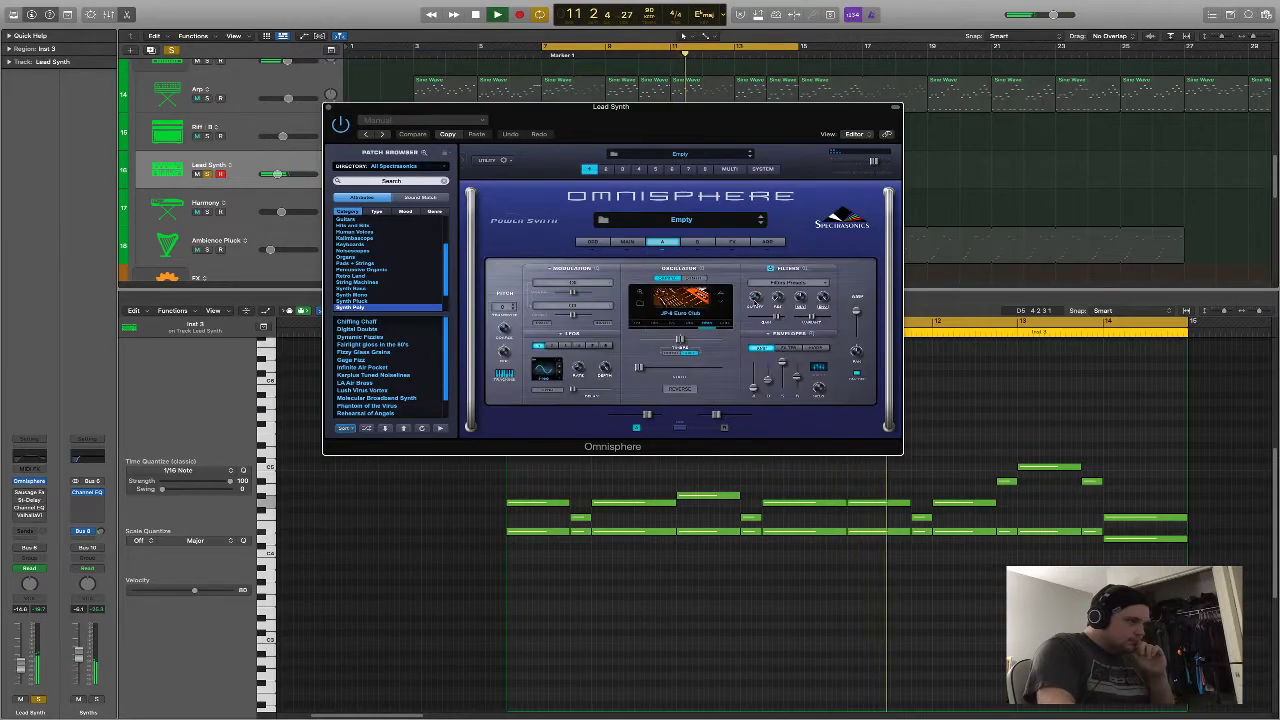
pyautogui.rightClick(755, 297)
pyautogui.click(753, 309)
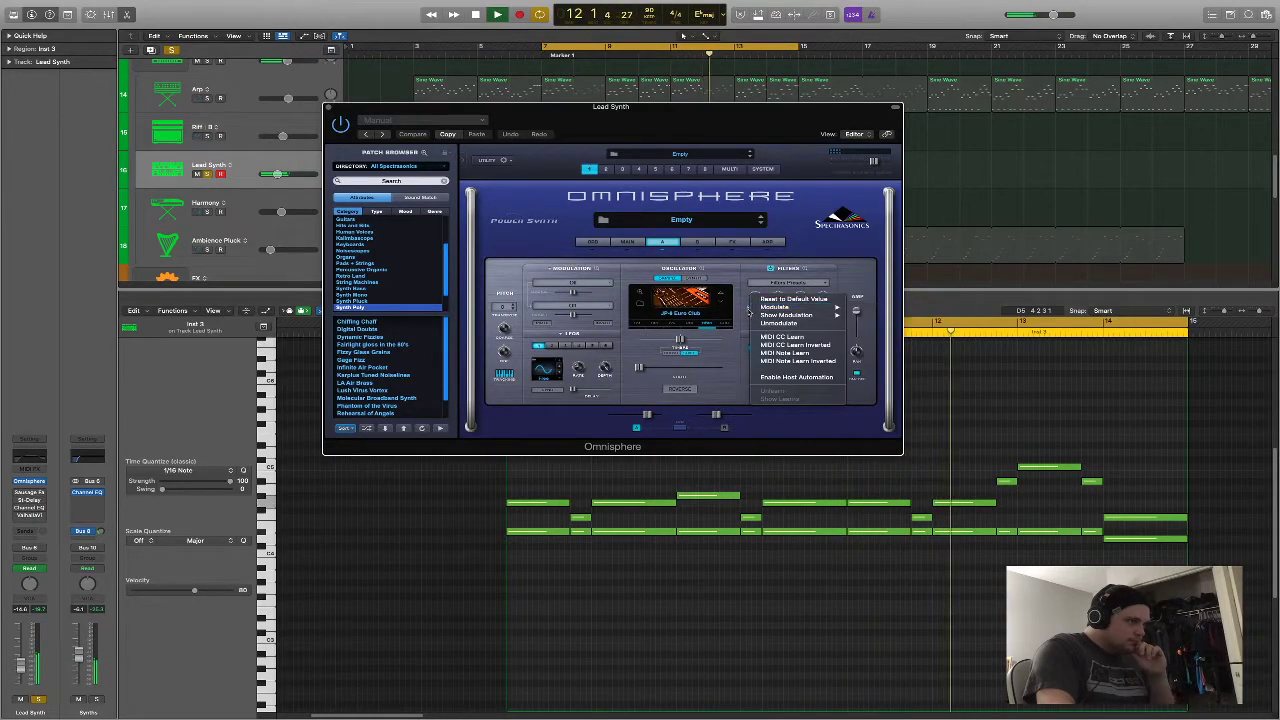
pyautogui.rightClick(755, 297)
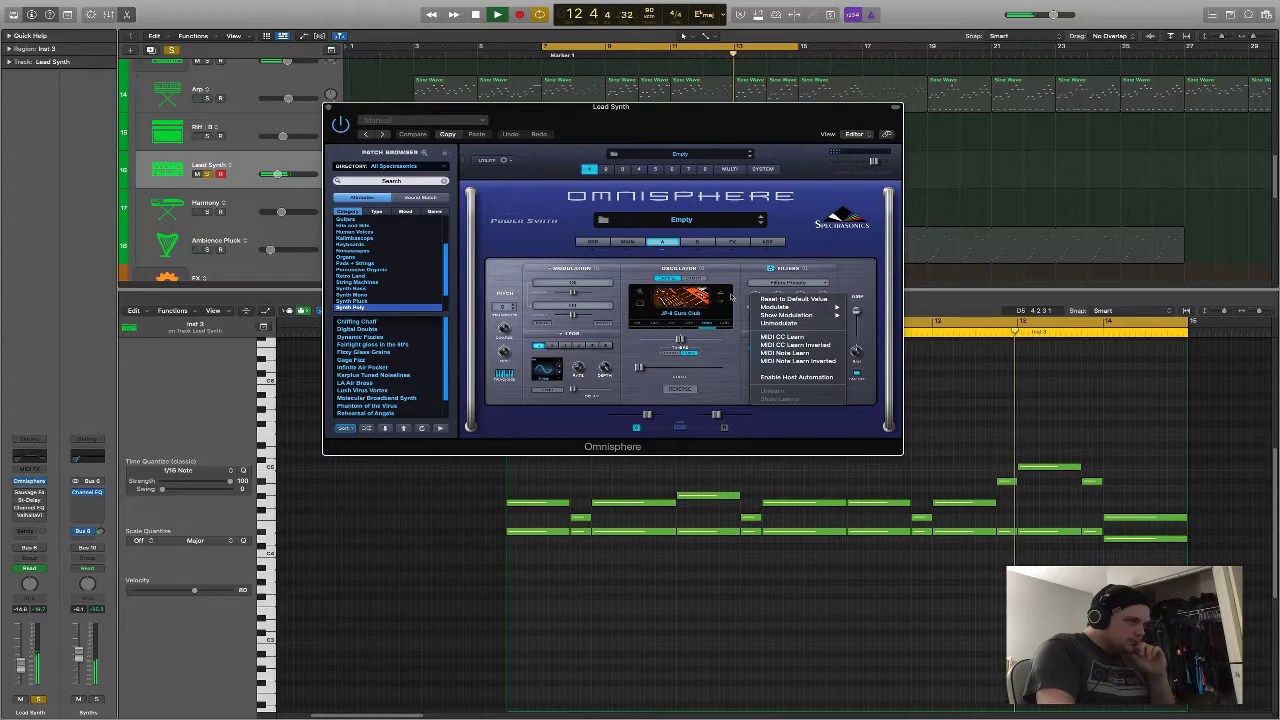
pyautogui.click(878, 315)
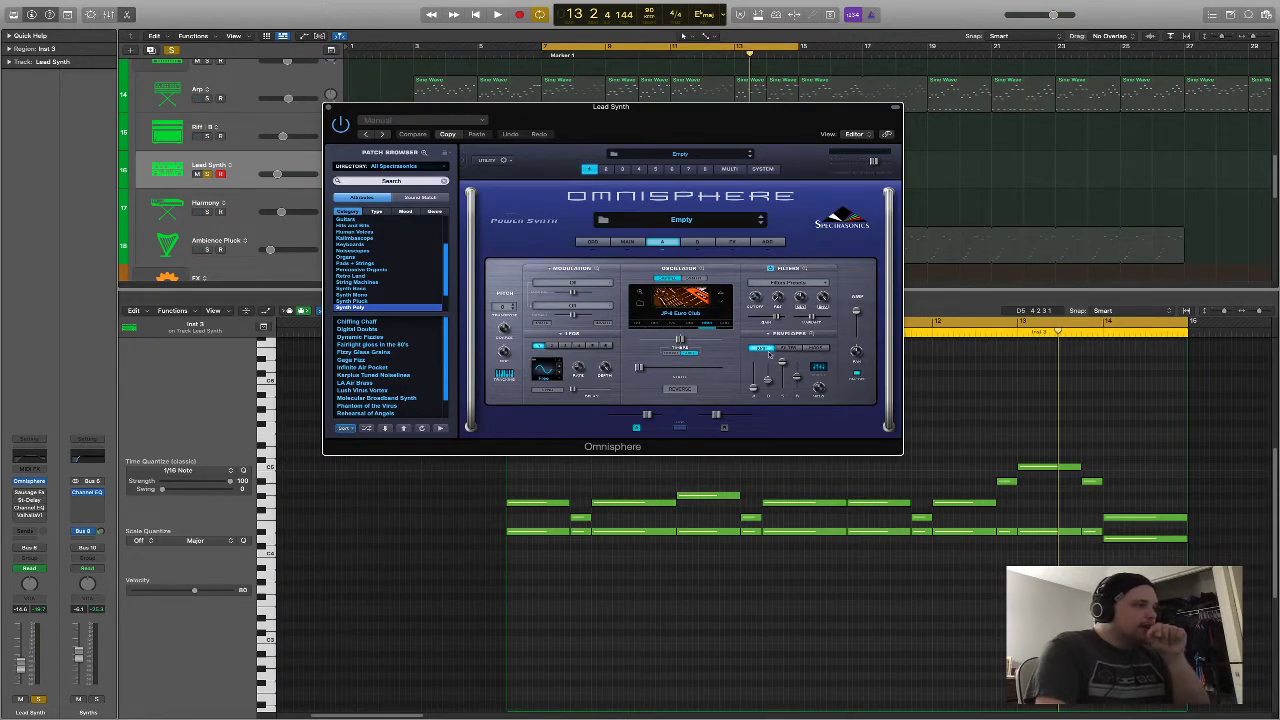
# Play the loop while examining layer A's filter and modulation envelopes, stop, and replay the opening bar
pyautogui.press('space')
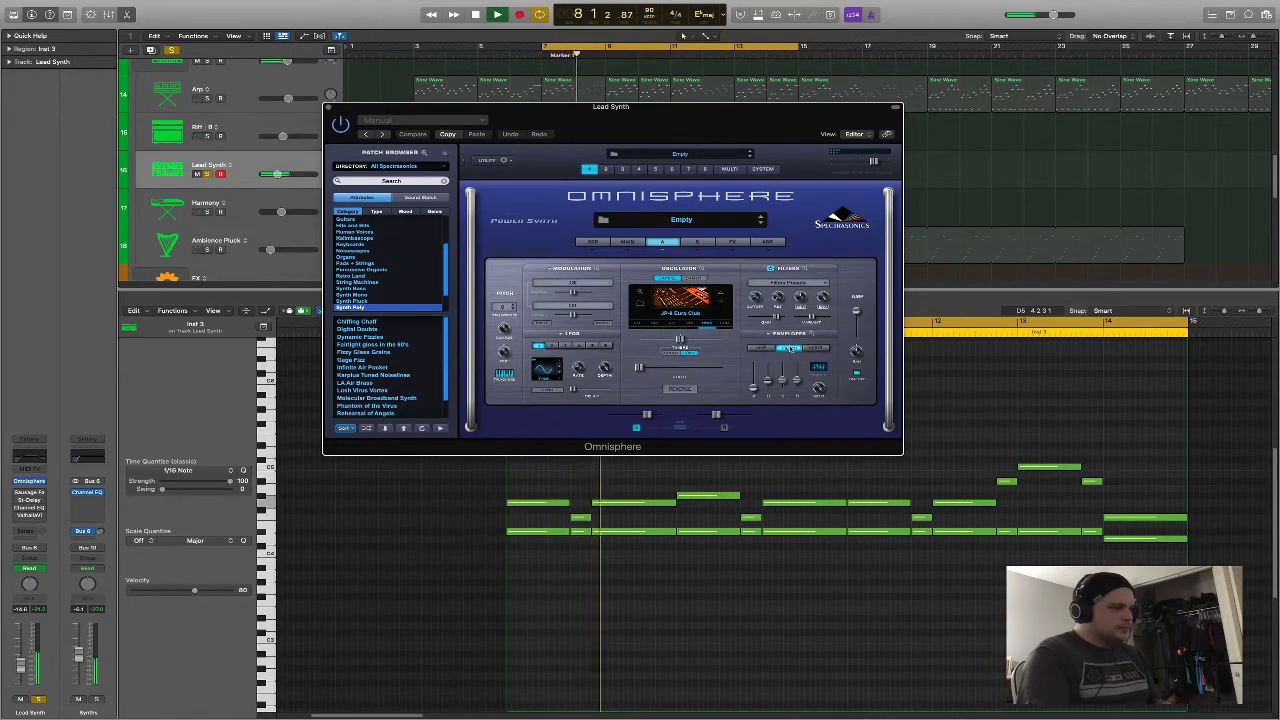
pyautogui.click(815, 348)
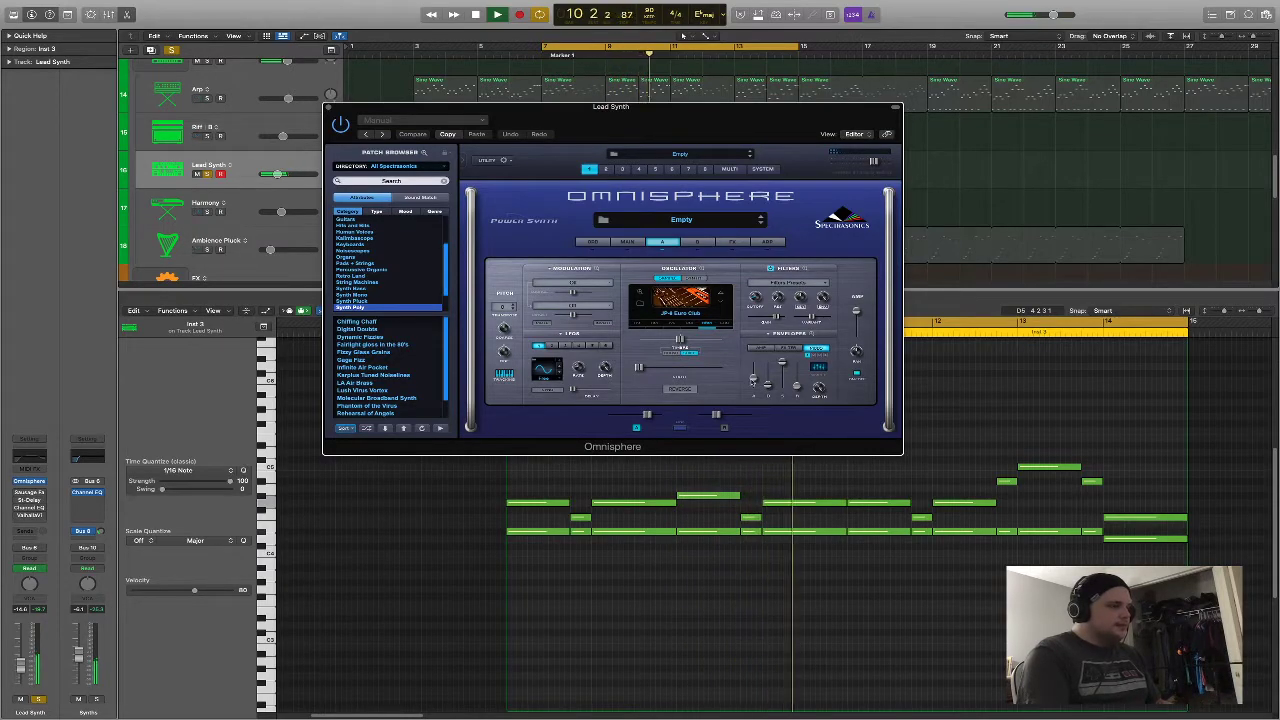
pyautogui.press('space')
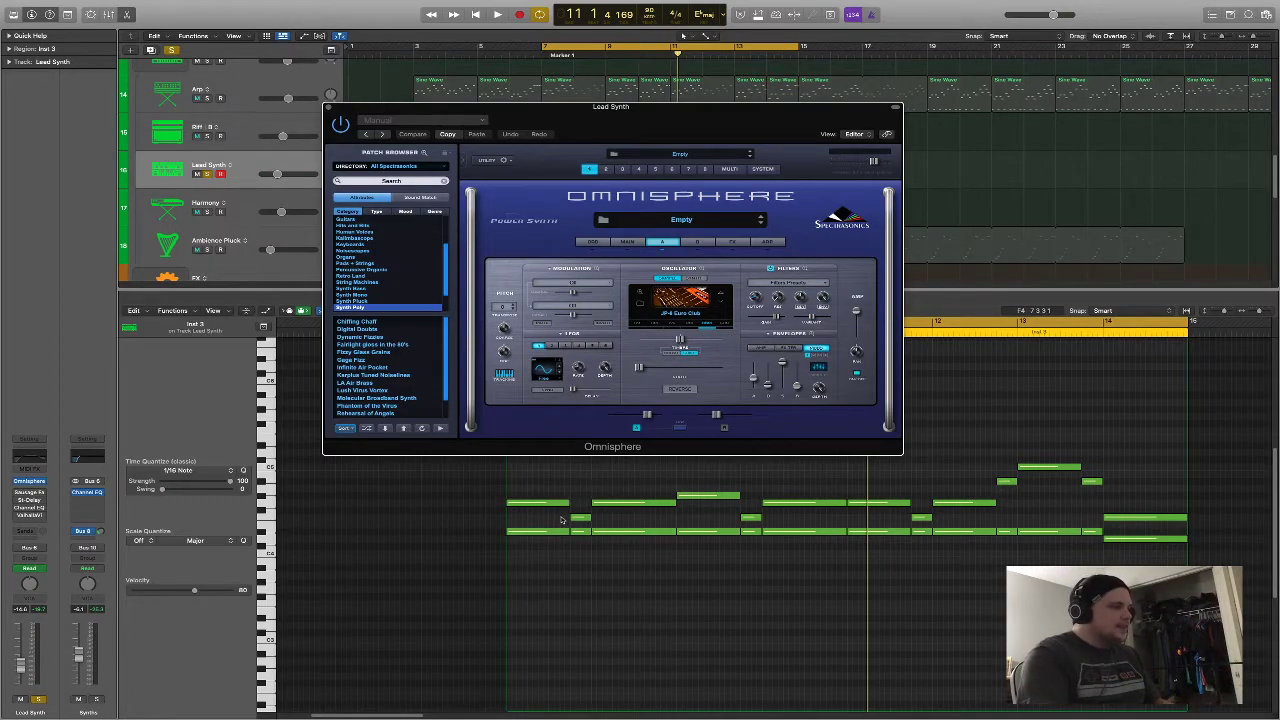
pyautogui.press('space')
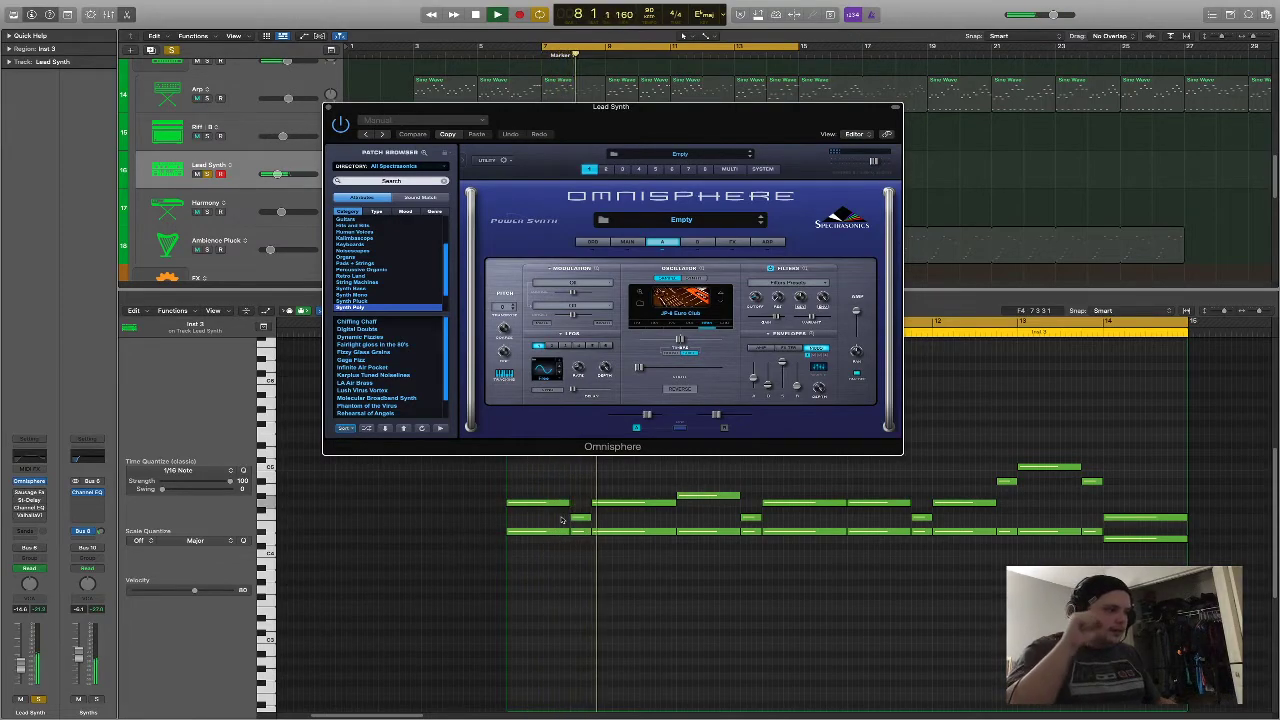
pyautogui.press('space')
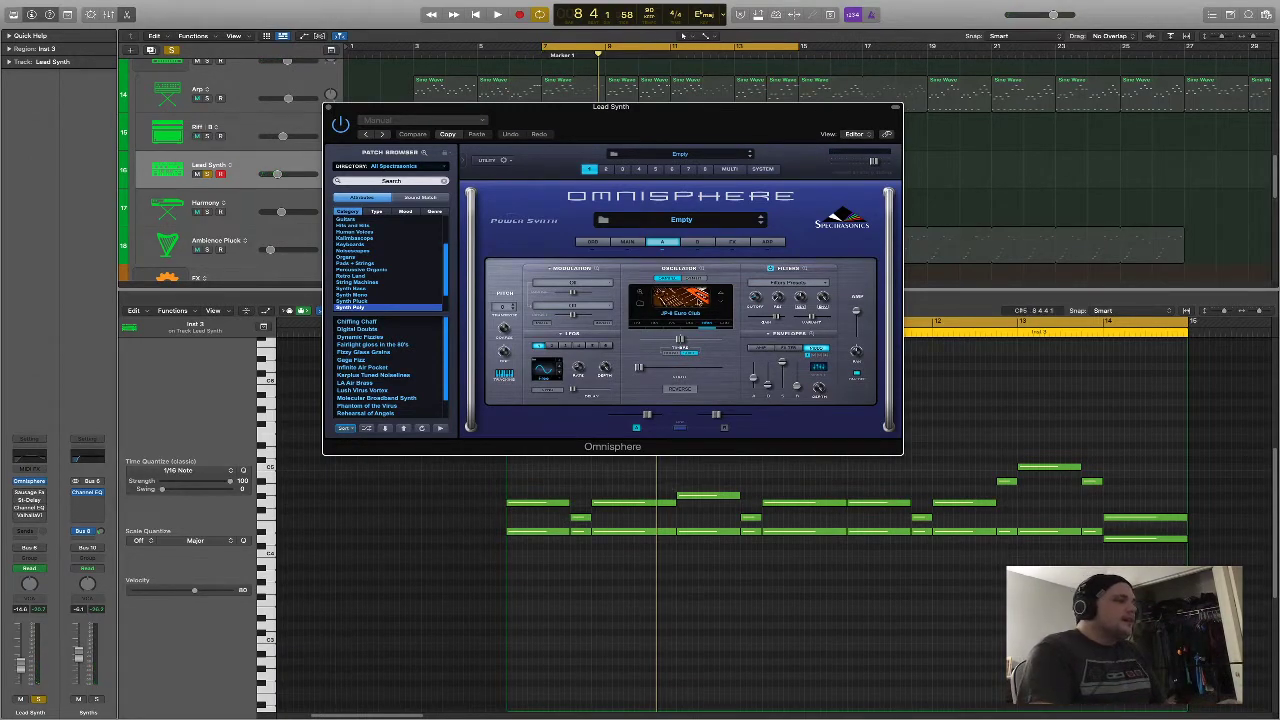
# Show layer B's Noise oscillator, audition it with layer A switched off, stop, and switch layer A back on
pyautogui.click(696, 243)
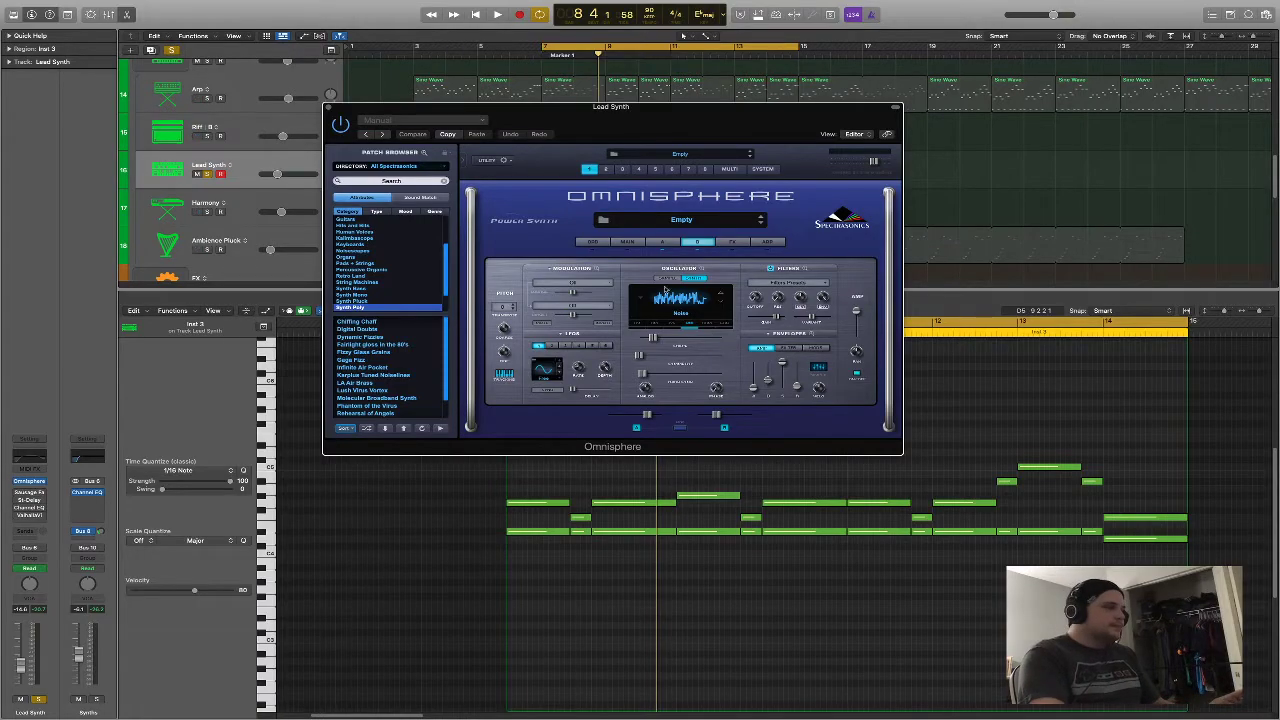
pyautogui.moveTo(675, 143); pyautogui.dragTo(627, 101)
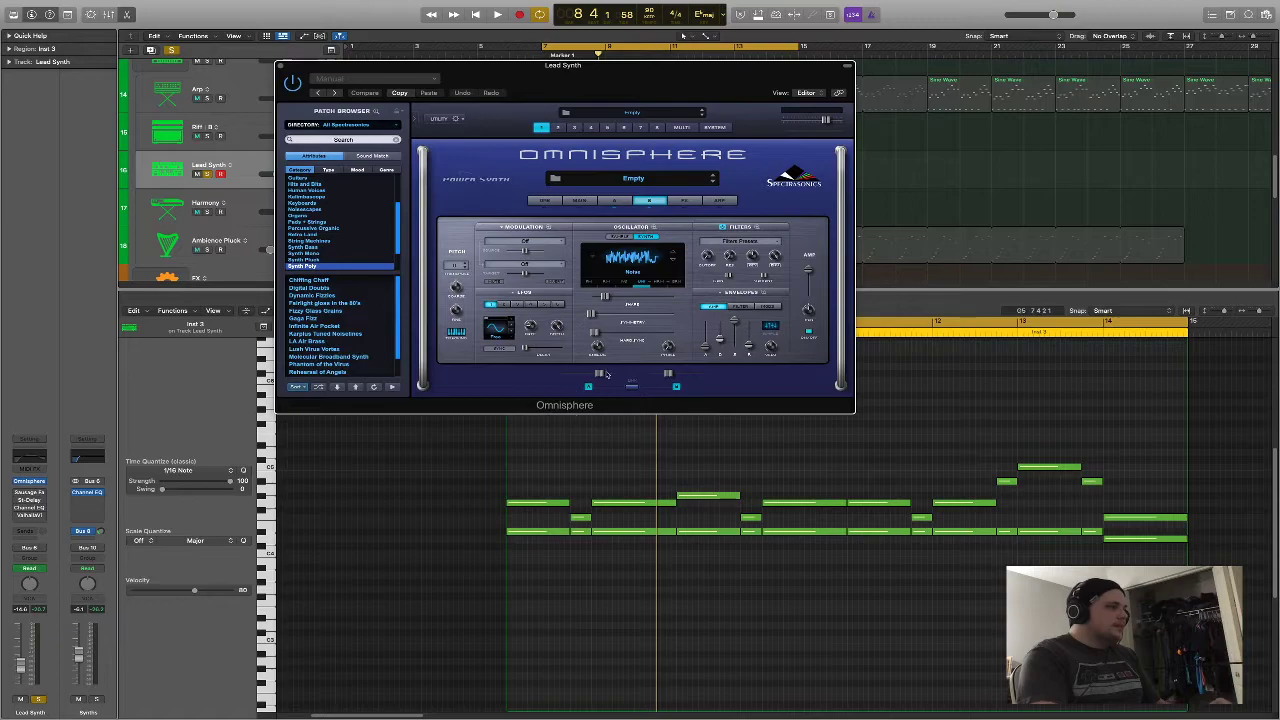
pyautogui.press('space')
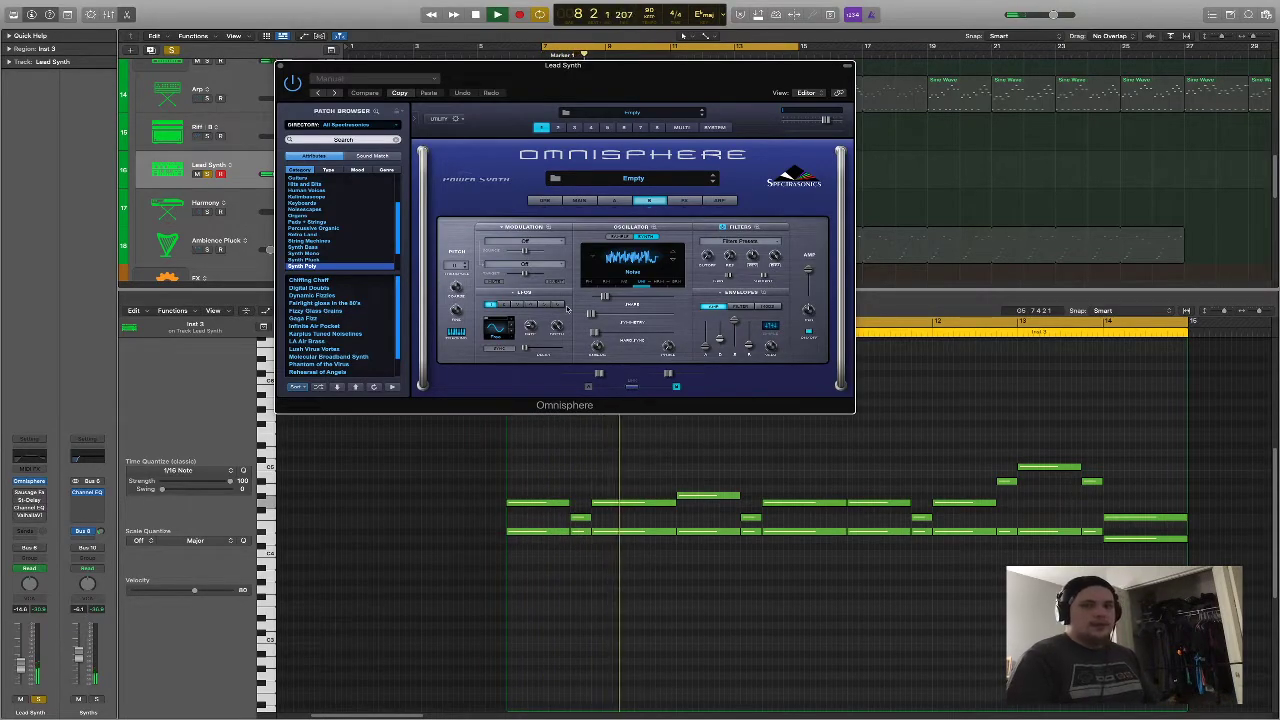
pyautogui.press('space')
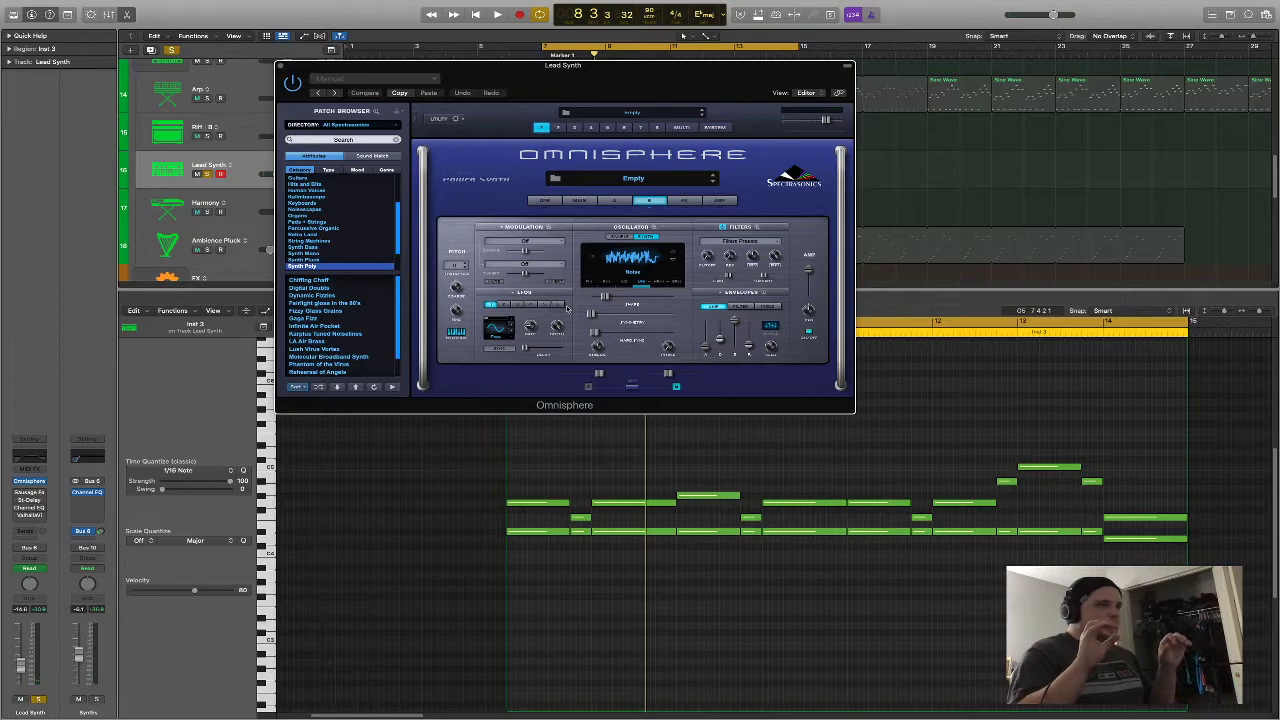
pyautogui.click(588, 387)
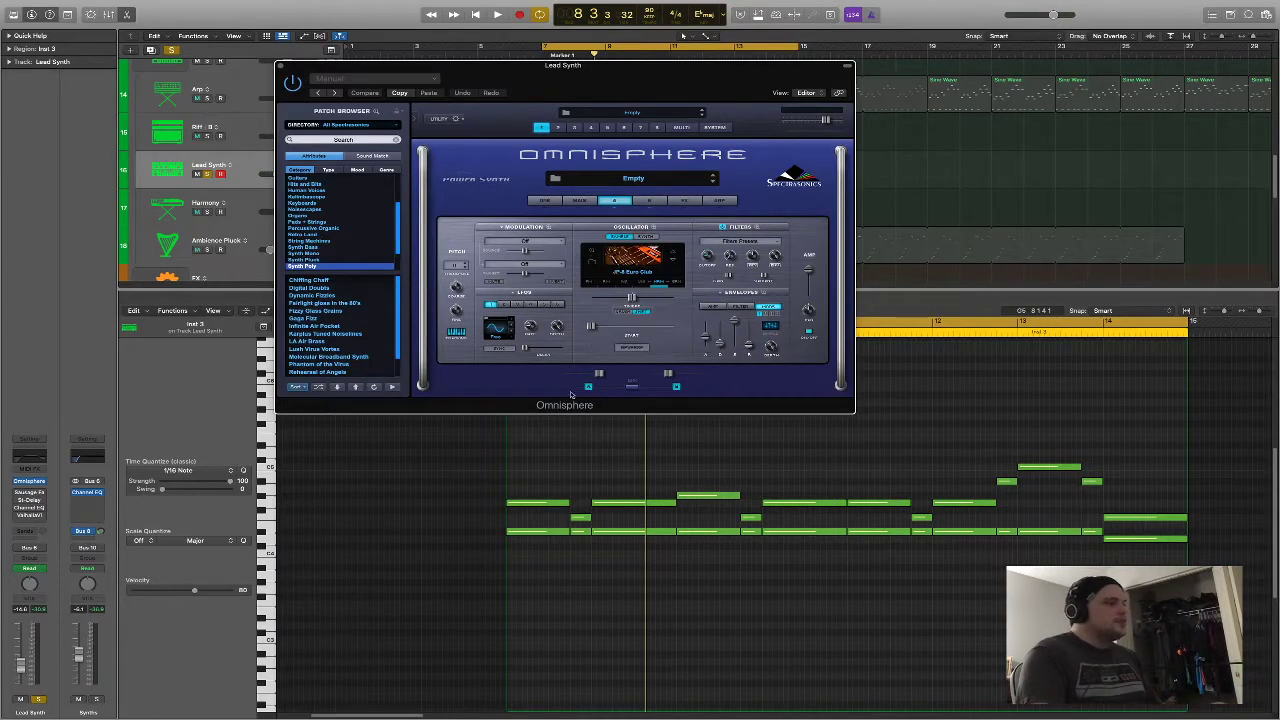
# Play the Lead Synth loop, hide the plug-in window, reopen the track's Omnisphere, and replay the opening briefly
pyautogui.press('space')
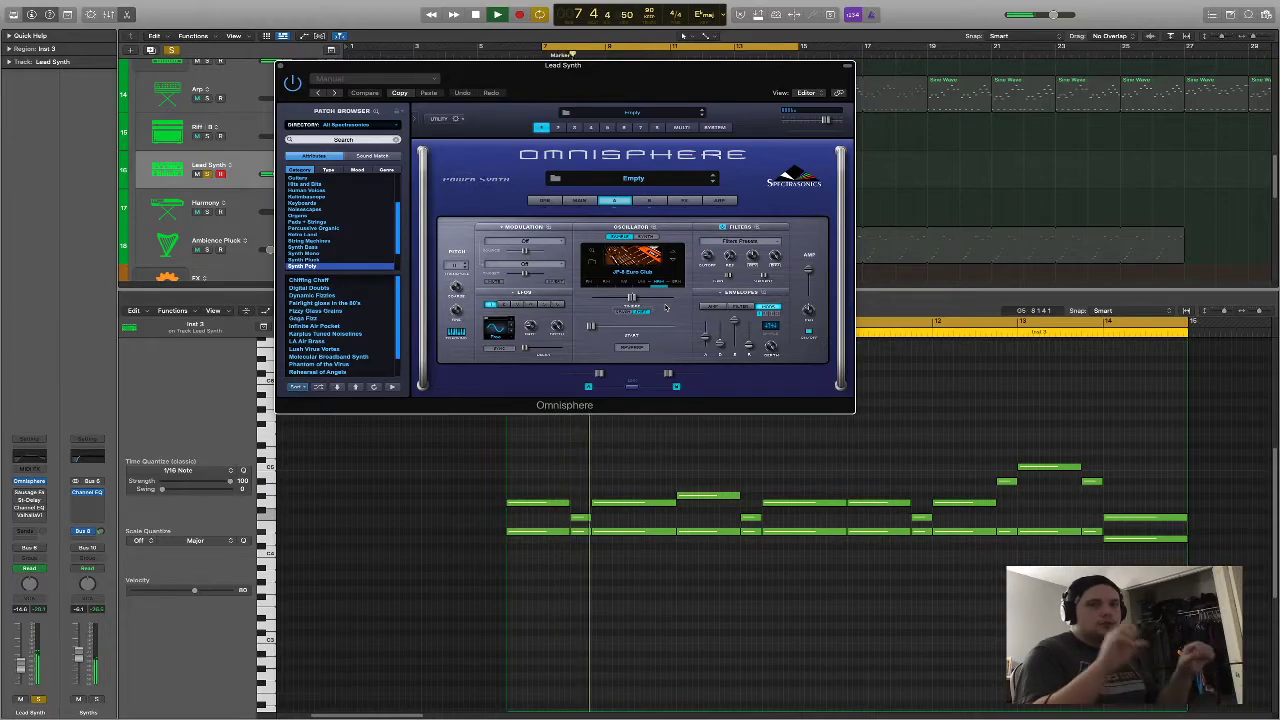
pyautogui.press('v')
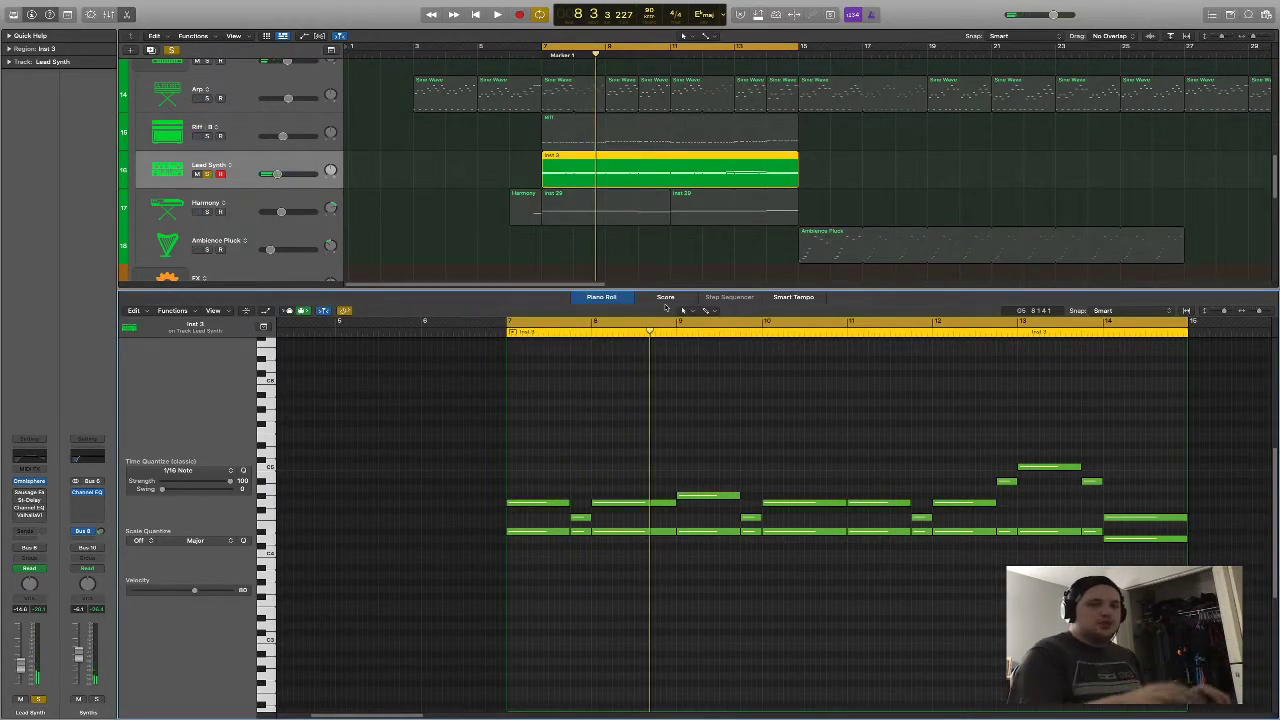
pyautogui.click(27, 481)
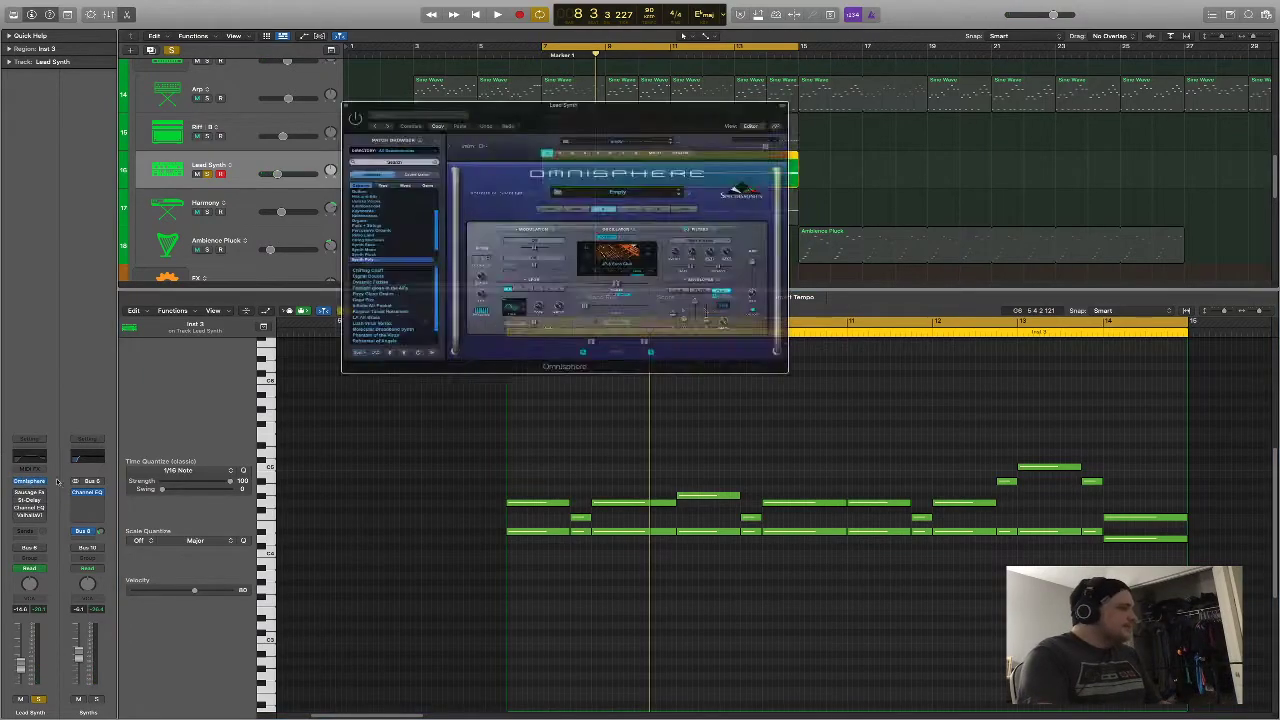
pyautogui.press('space')
pyautogui.press('space')
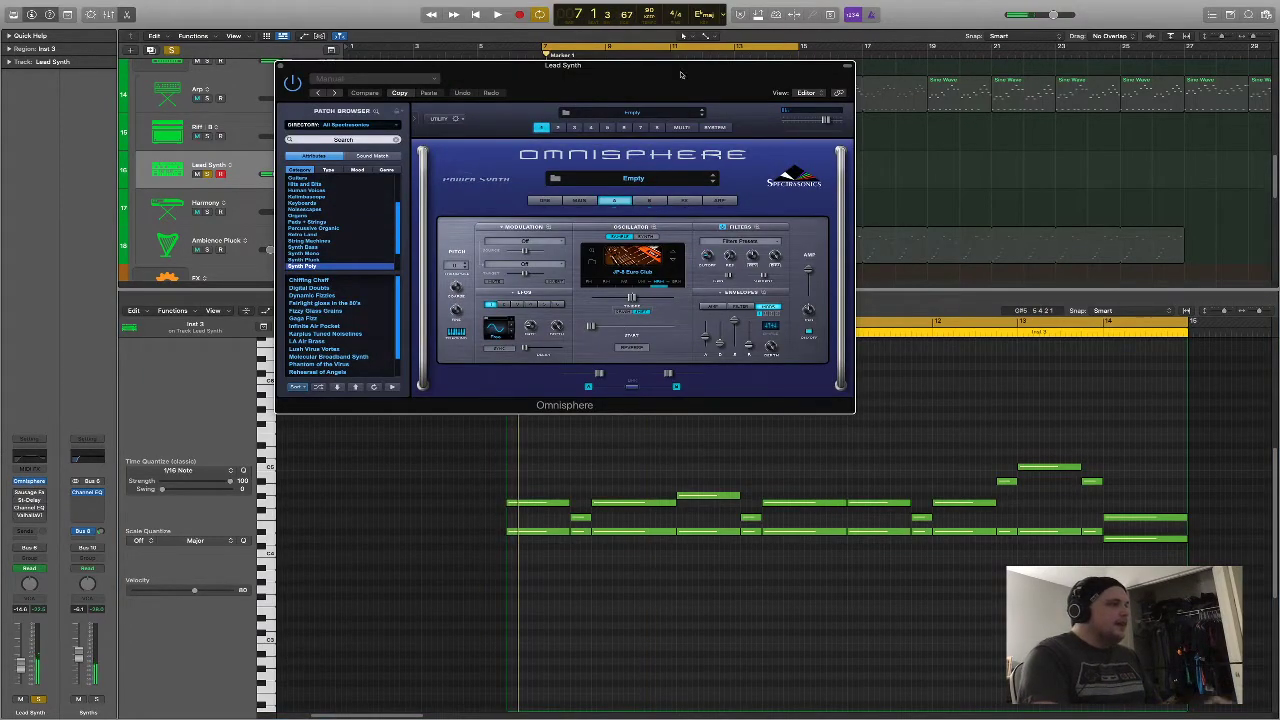
# Check Omnisphere's Multi mixer and audition part 2's layer A Sine Dirt oscillator with layer B switched off
pyautogui.click(681, 128)
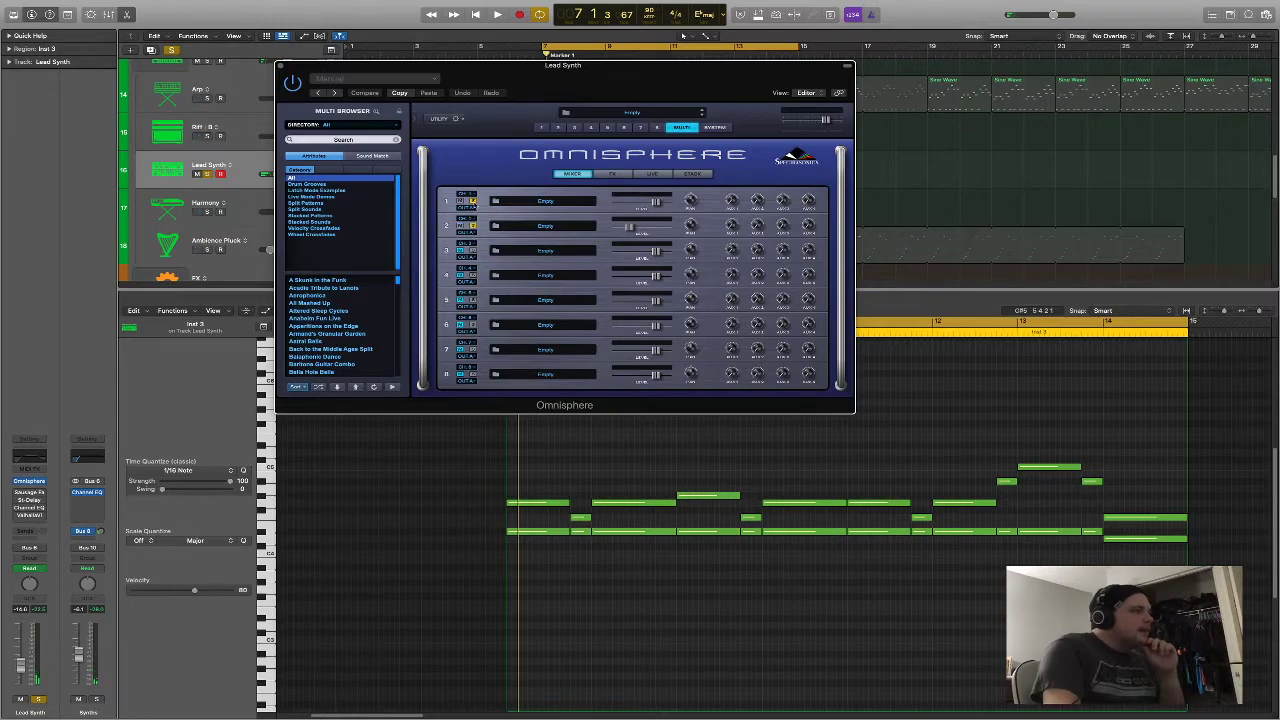
pyautogui.click(557, 128)
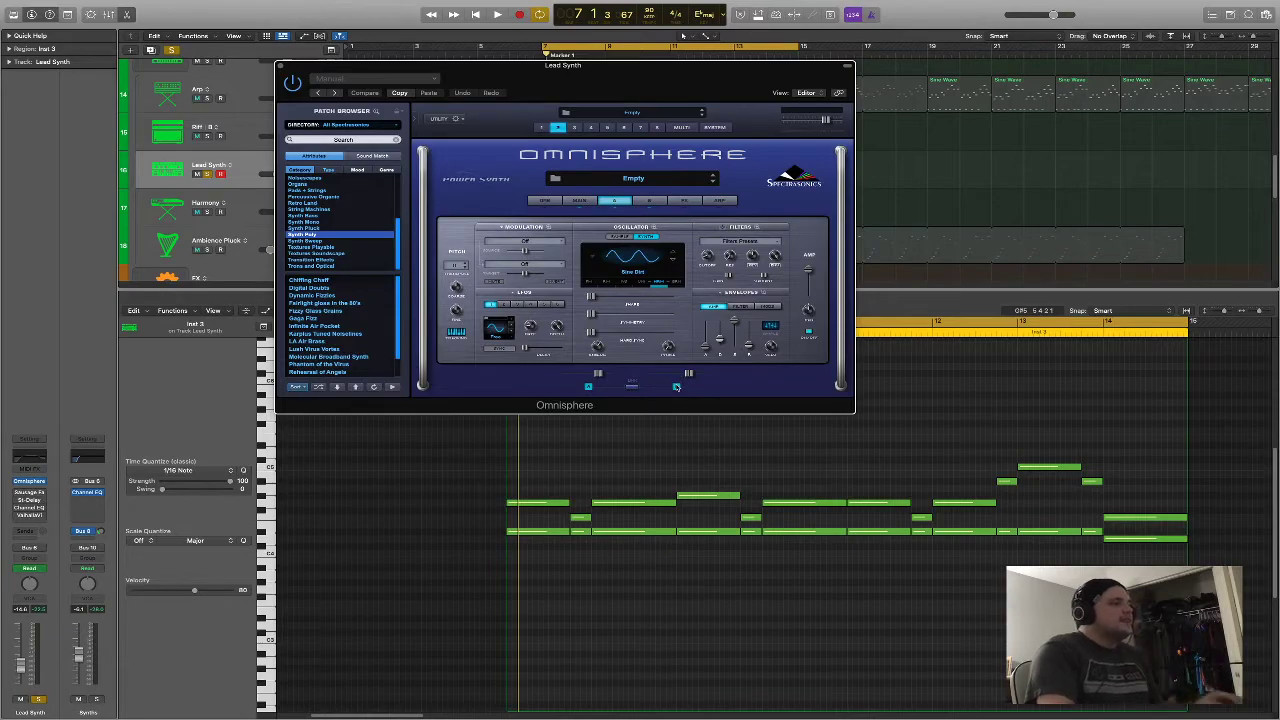
pyautogui.press('space')
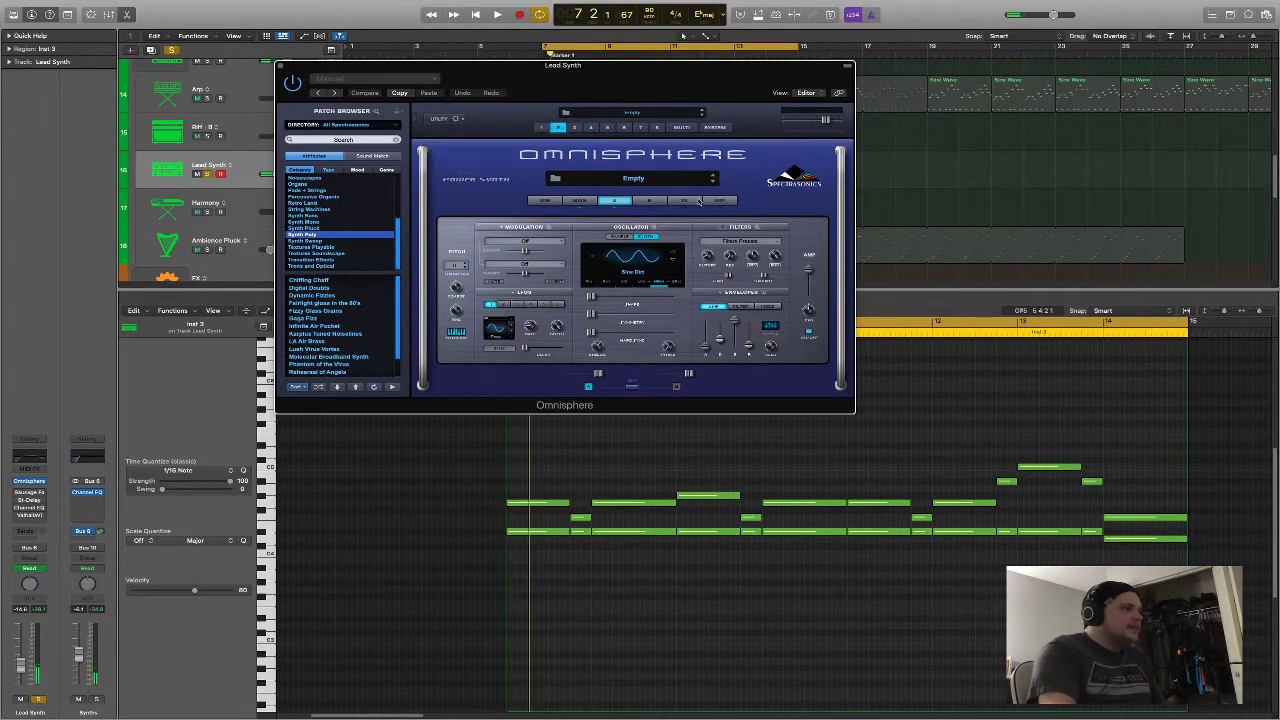
pyautogui.click(682, 127)
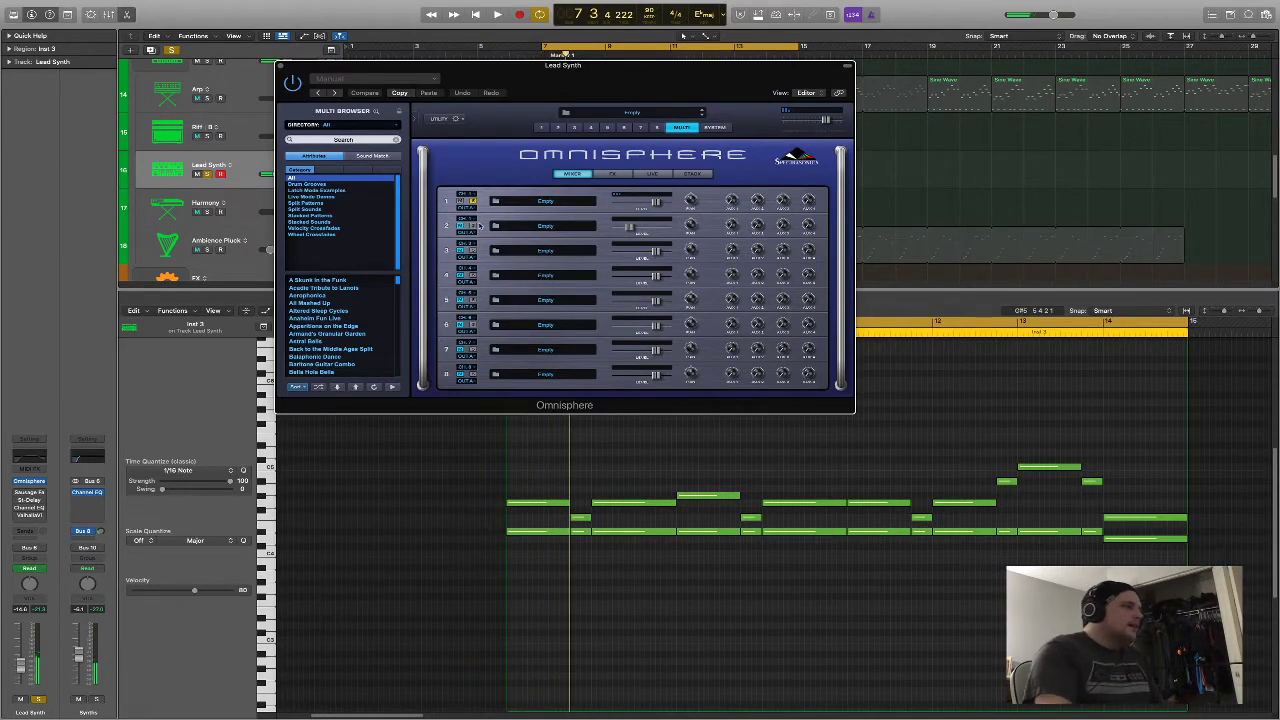
pyautogui.click(559, 127)
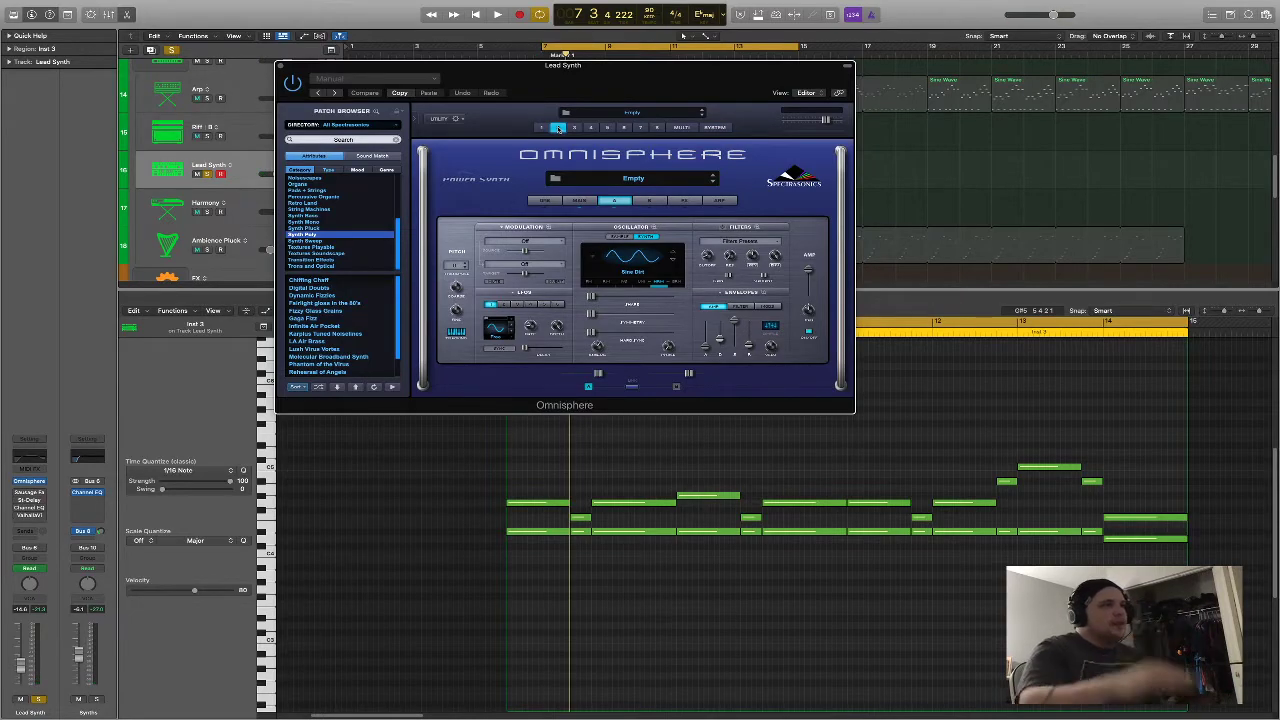
pyautogui.press('space')
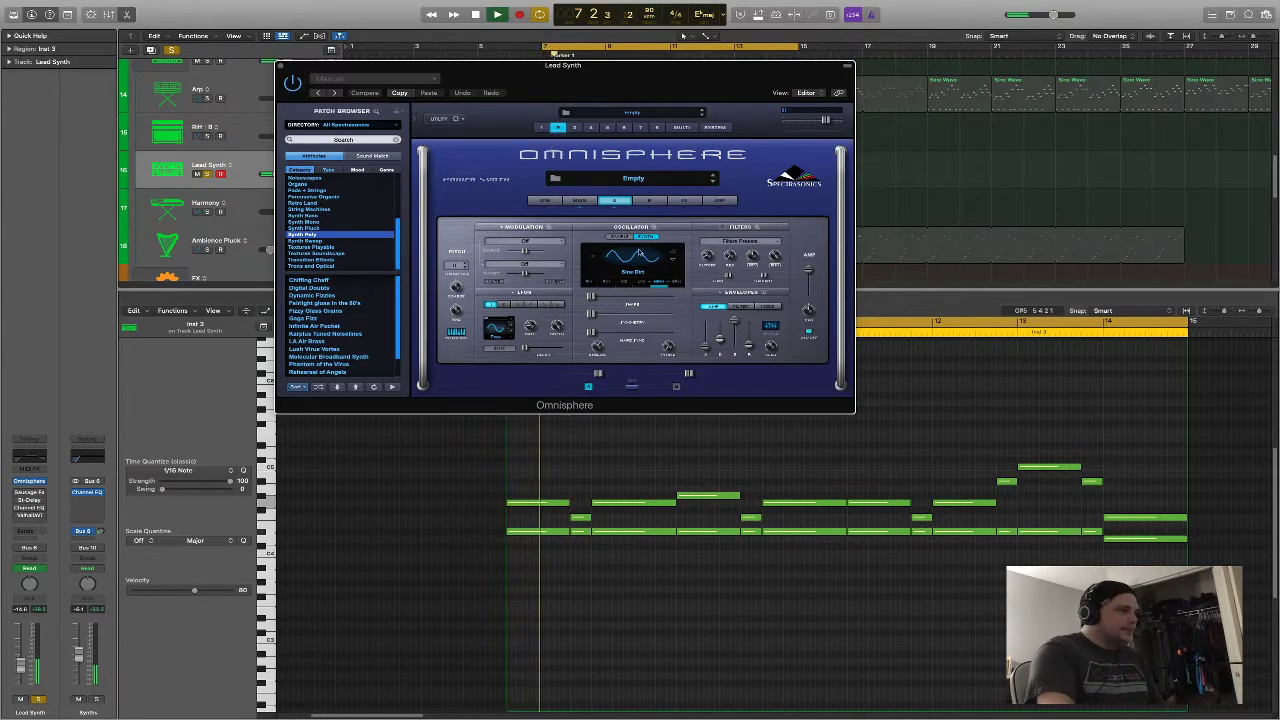
# Examine part 2's layer B Modern Sub oscillator during playback, stop, and return to layer A
pyautogui.click(649, 200)
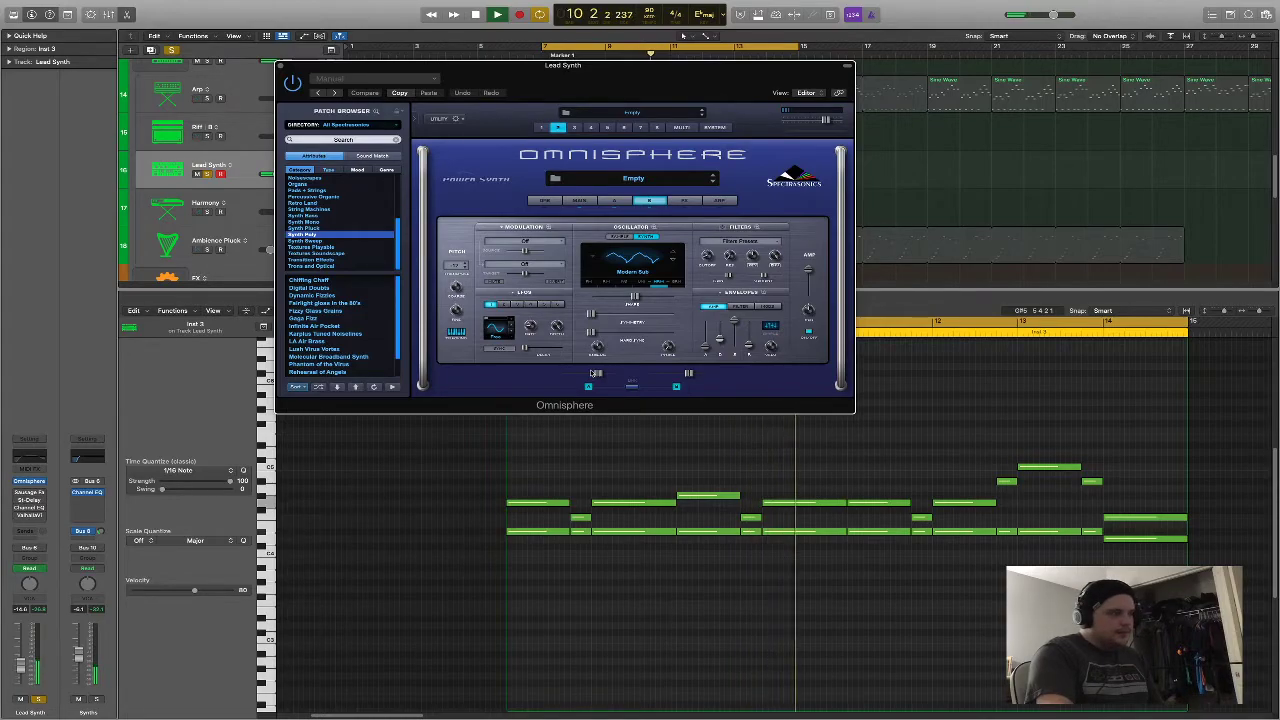
pyautogui.click(578, 201)
pyautogui.click(612, 201)
pyautogui.click(639, 202)
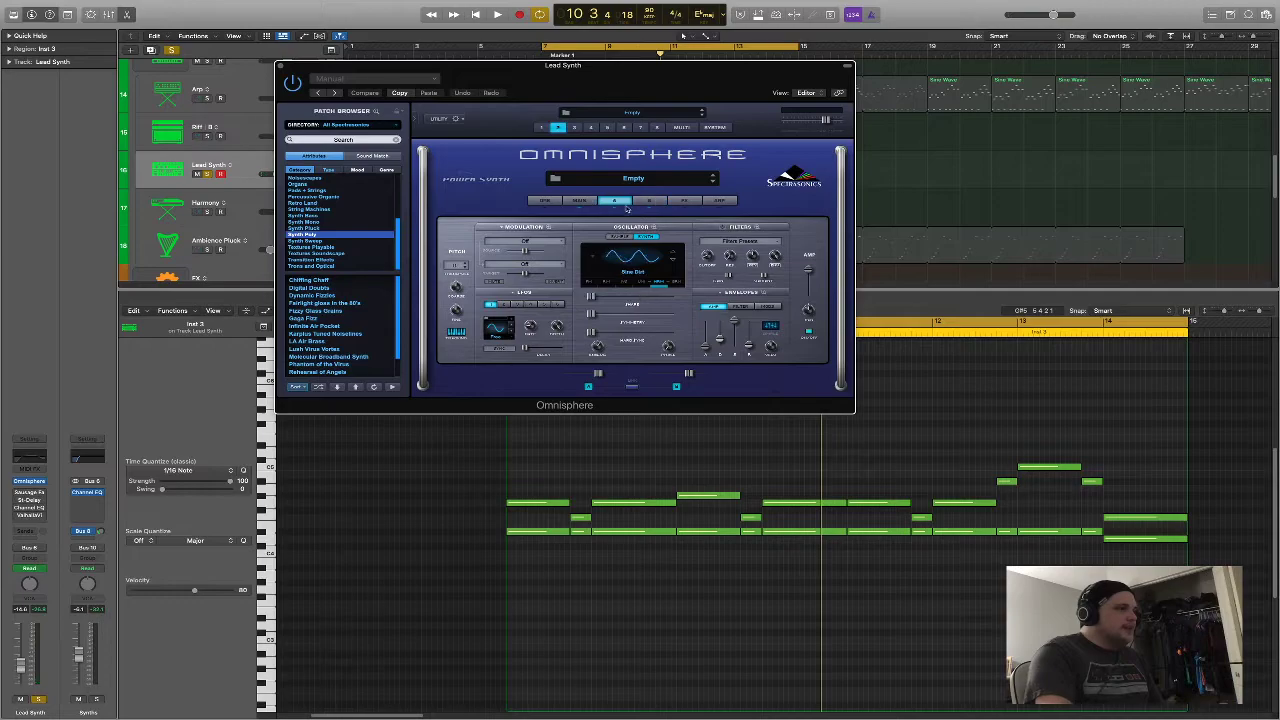
# Return to Omnisphere's Multi mixer, close the plug-in, and play the Lead Synth loop from its start
pyautogui.click(679, 127)
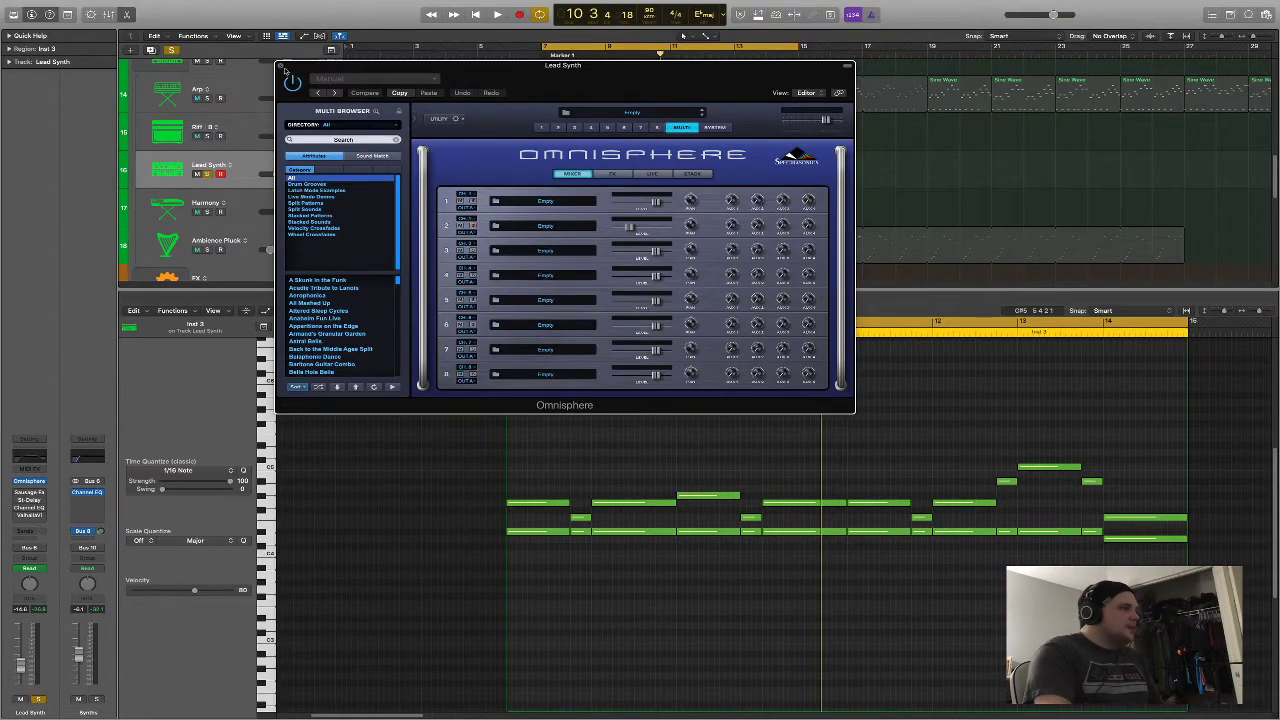
pyautogui.click(284, 69)
pyautogui.press('space')
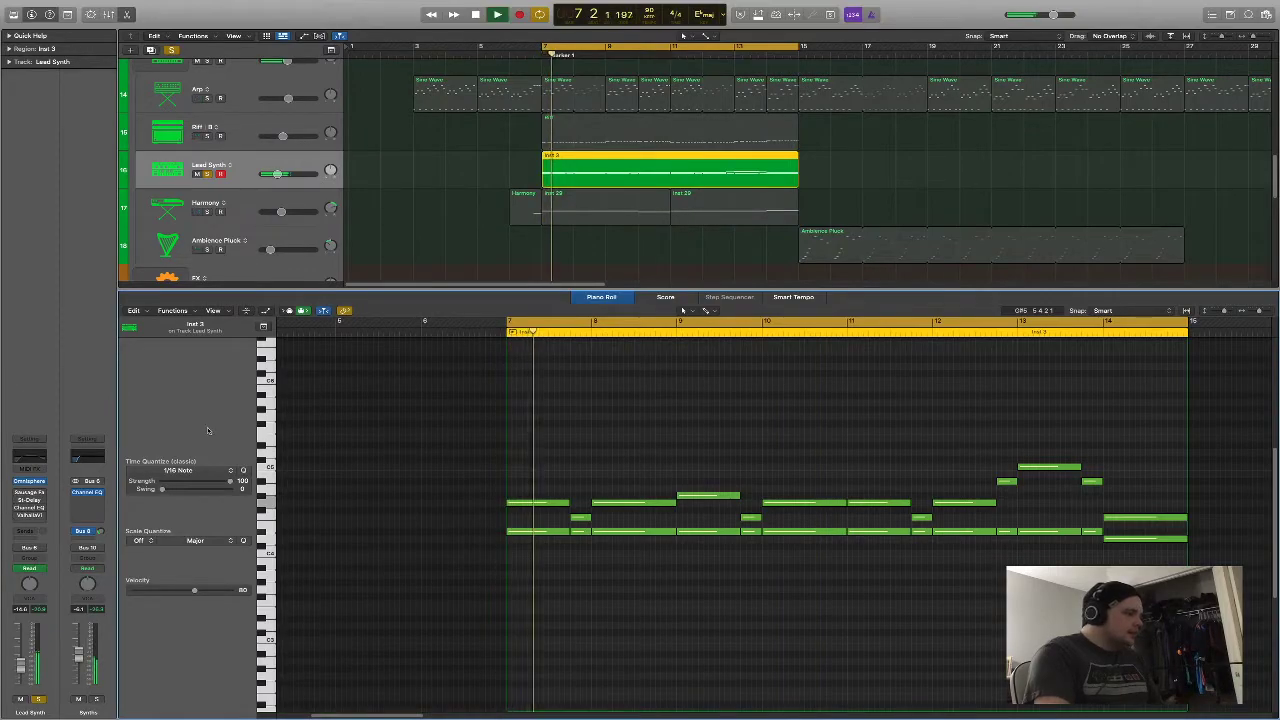
# Show the Lead Synth's Sausage Fattener, examine its Fatness and Color settings, and close it
pyautogui.click(29, 492)
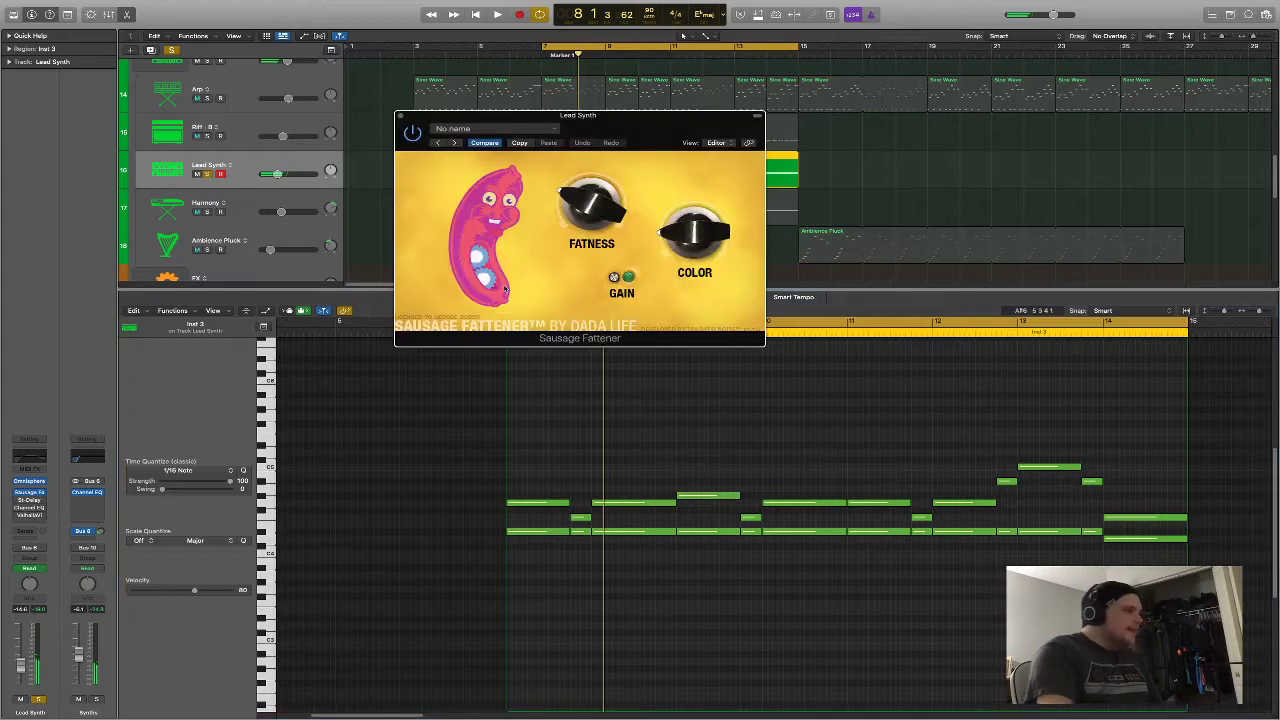
pyautogui.moveTo(591, 130); pyautogui.dragTo(591, 205)
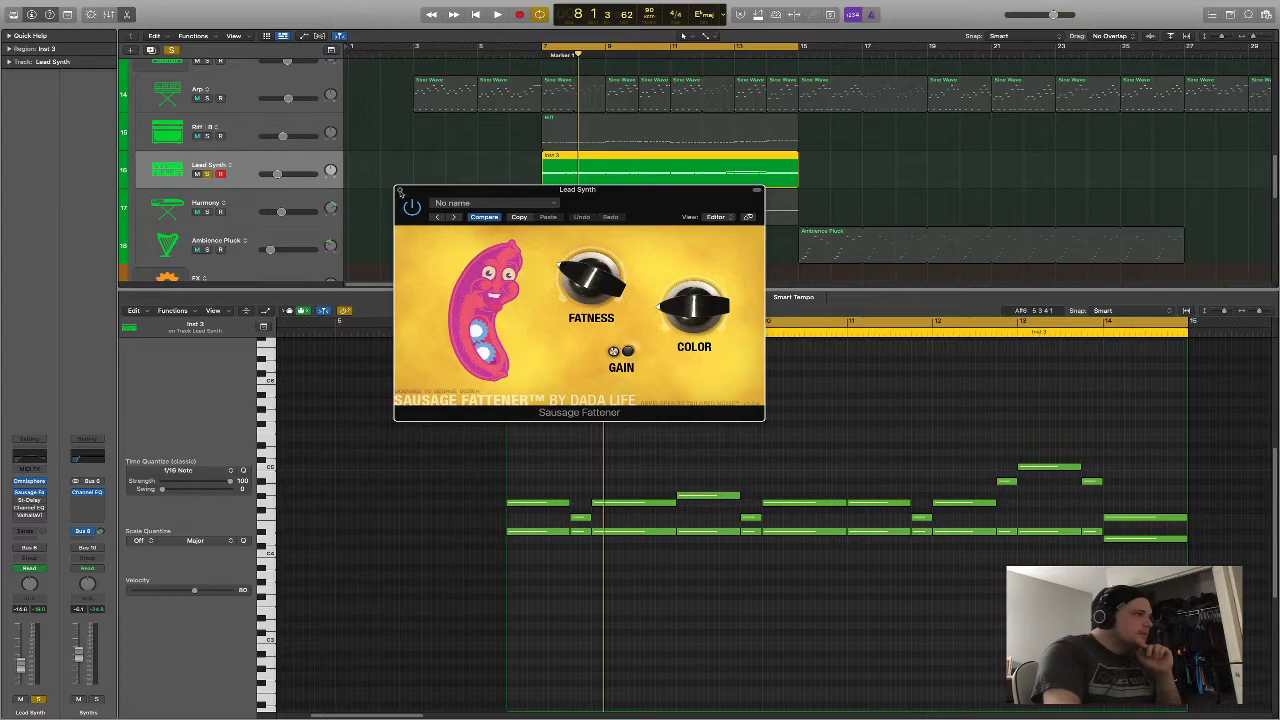
pyautogui.click(399, 190)
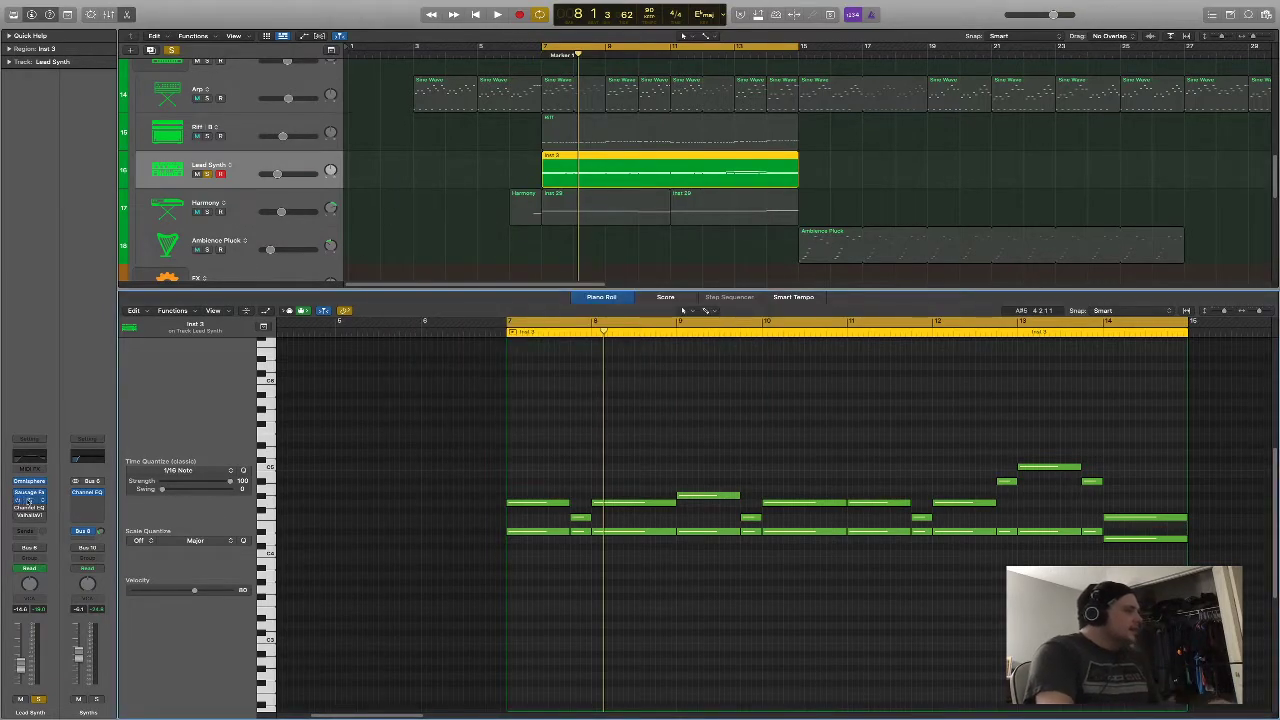
# Play the loop while examining the Lead Synth's Stereo Delay and Channel EQ settings, stop, and close both plug-ins
pyautogui.moveTo(592, 131); pyautogui.dragTo(588, 139)
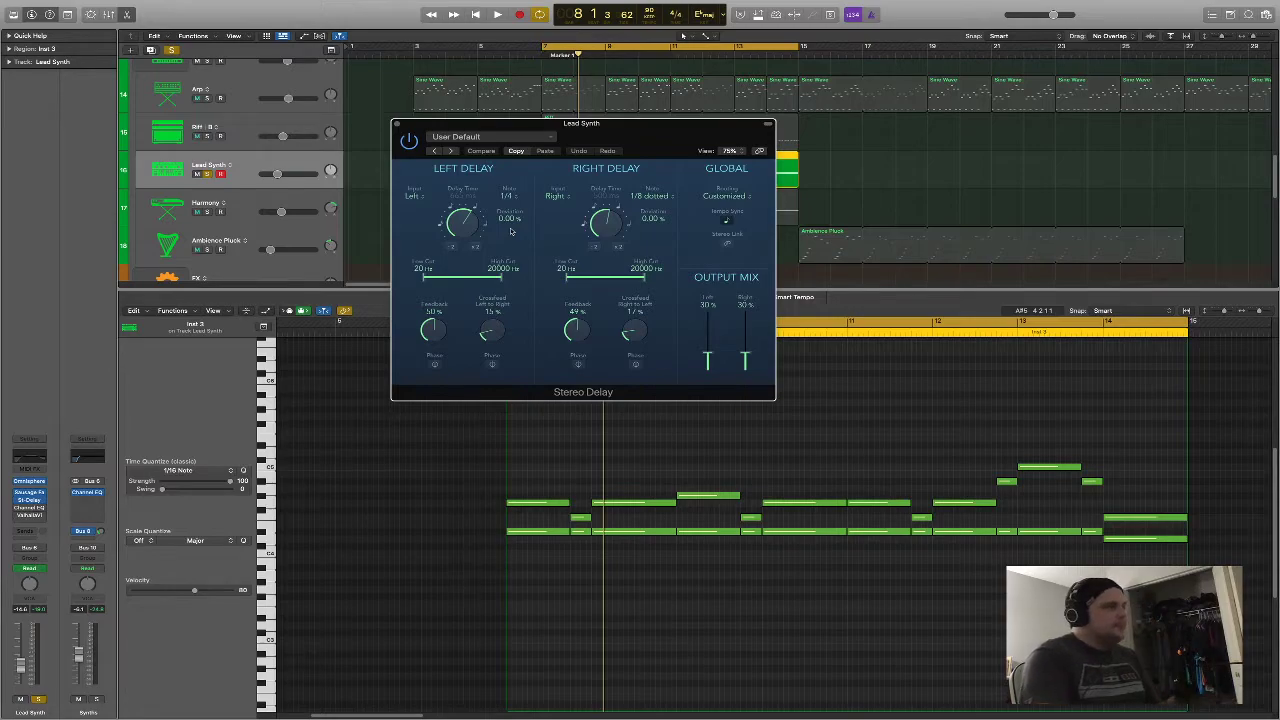
pyautogui.press('space')
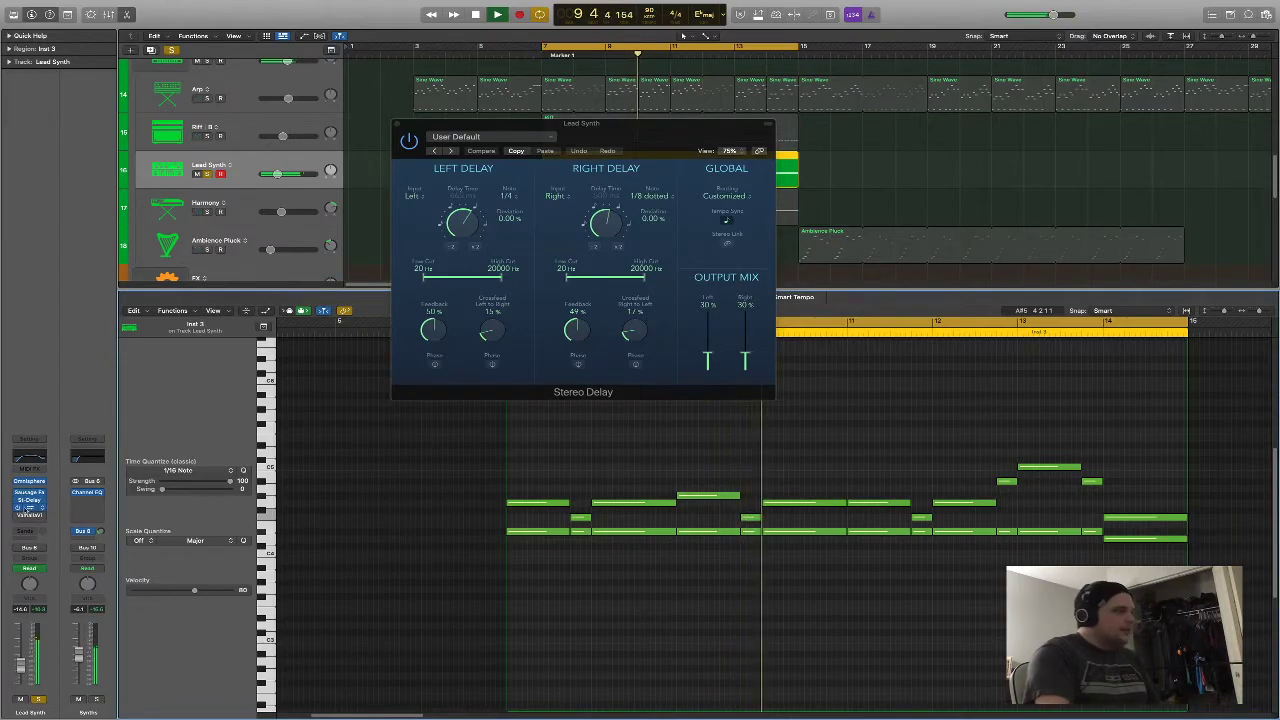
pyautogui.click(24, 507)
pyautogui.moveTo(641, 110); pyautogui.dragTo(790, 133)
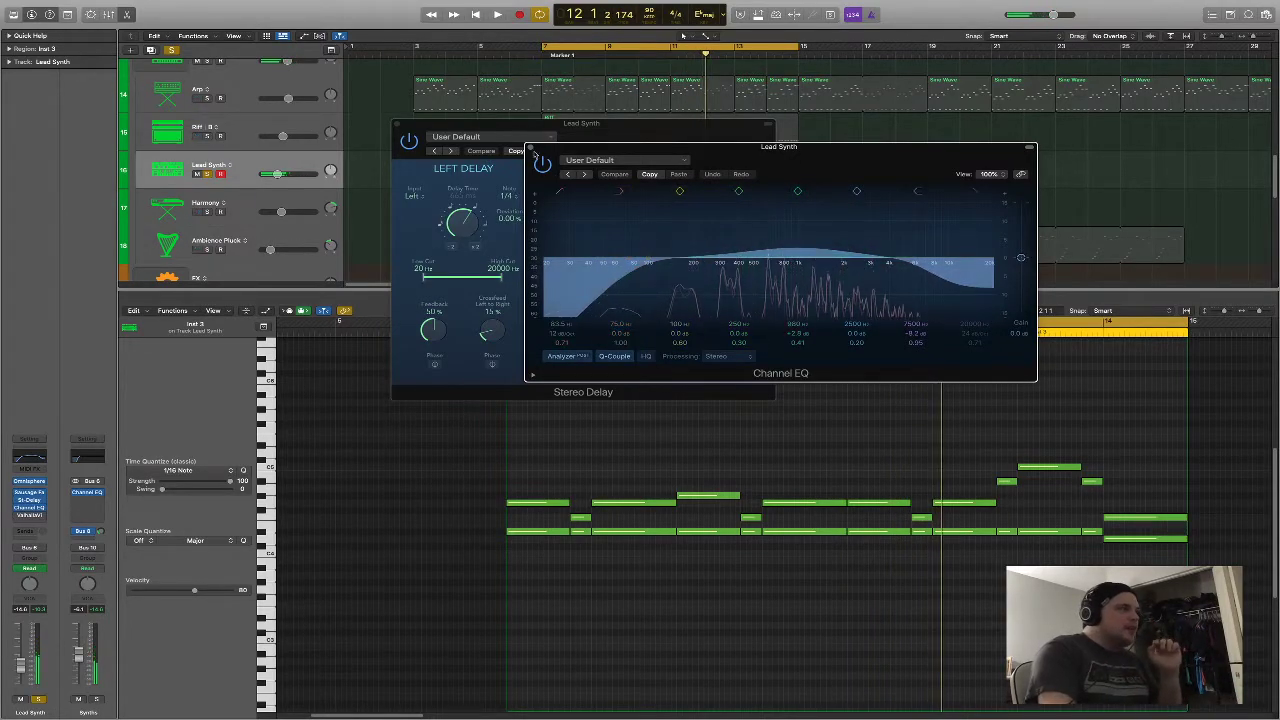
pyautogui.moveTo(466, 126); pyautogui.dragTo(432, 260)
pyautogui.scroll(1, 155, 138)
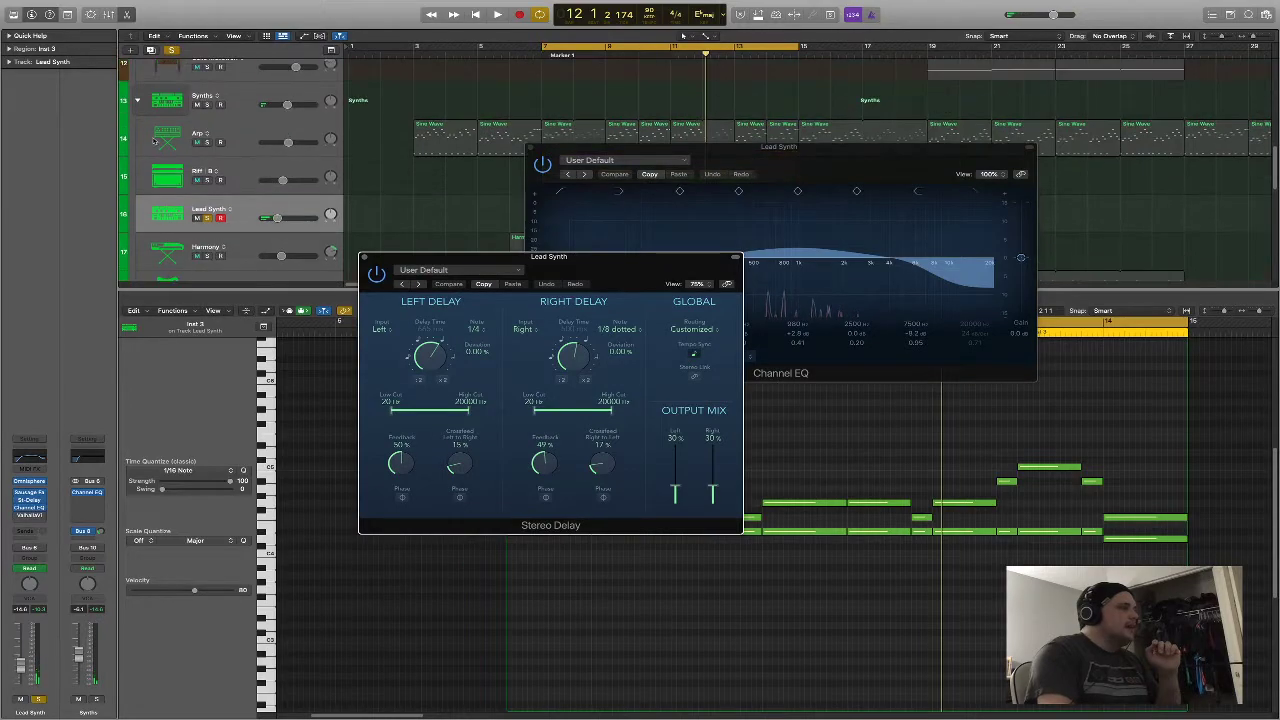
pyautogui.scroll(-2, 217, 121)
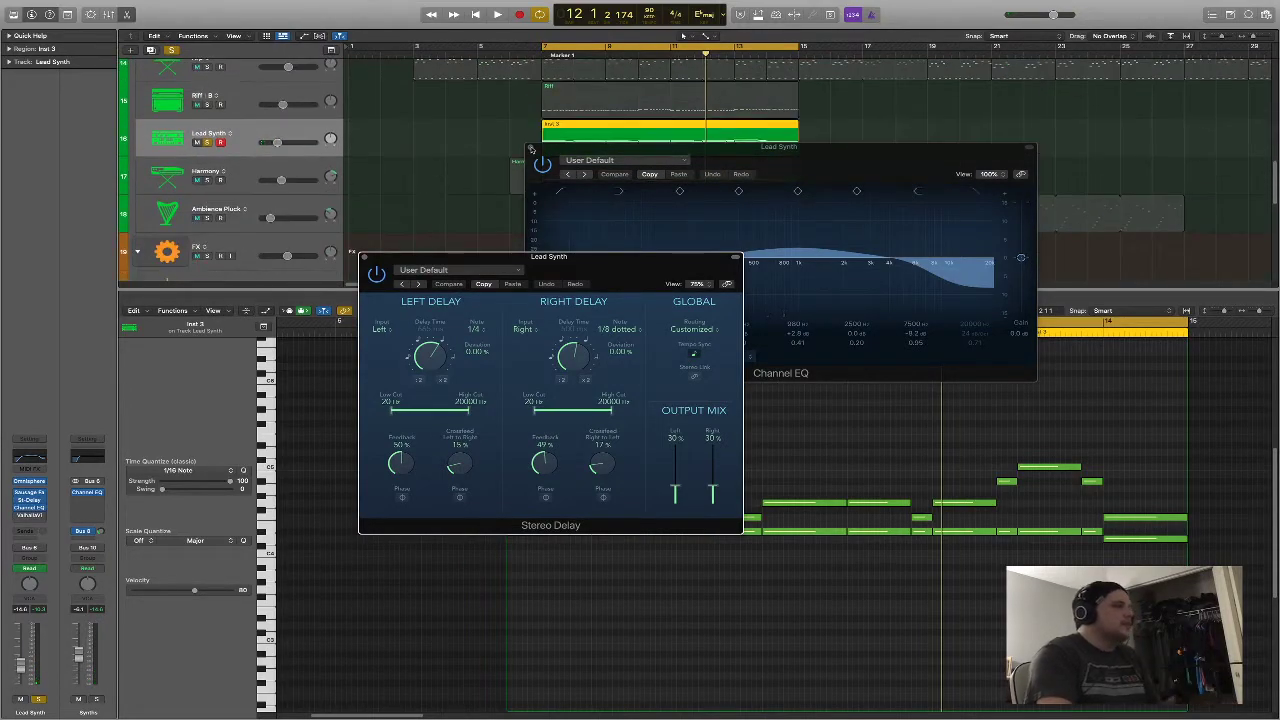
pyautogui.press('super+w')
pyautogui.click(366, 258)
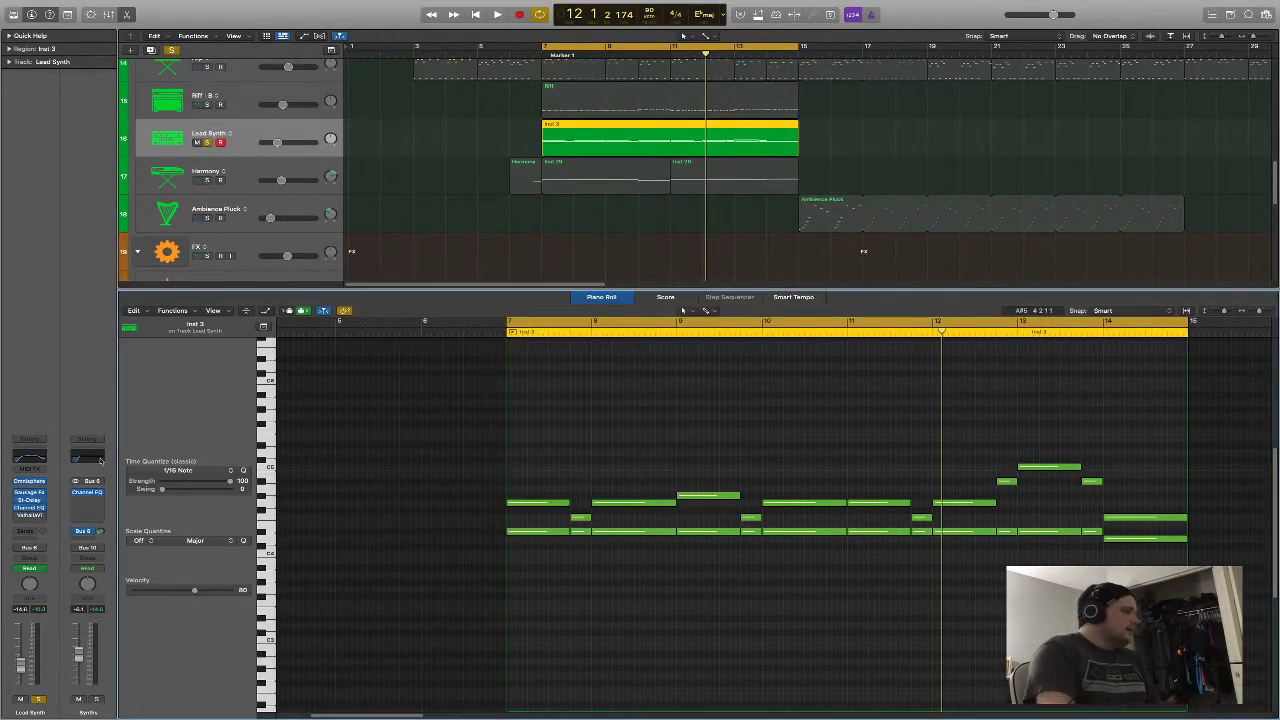
# Audition the Lead Synth's ValhallaVintageVerb with its Mix raised to 100%, turn the Mix back down, and close the plug-in
pyautogui.click(29, 516)
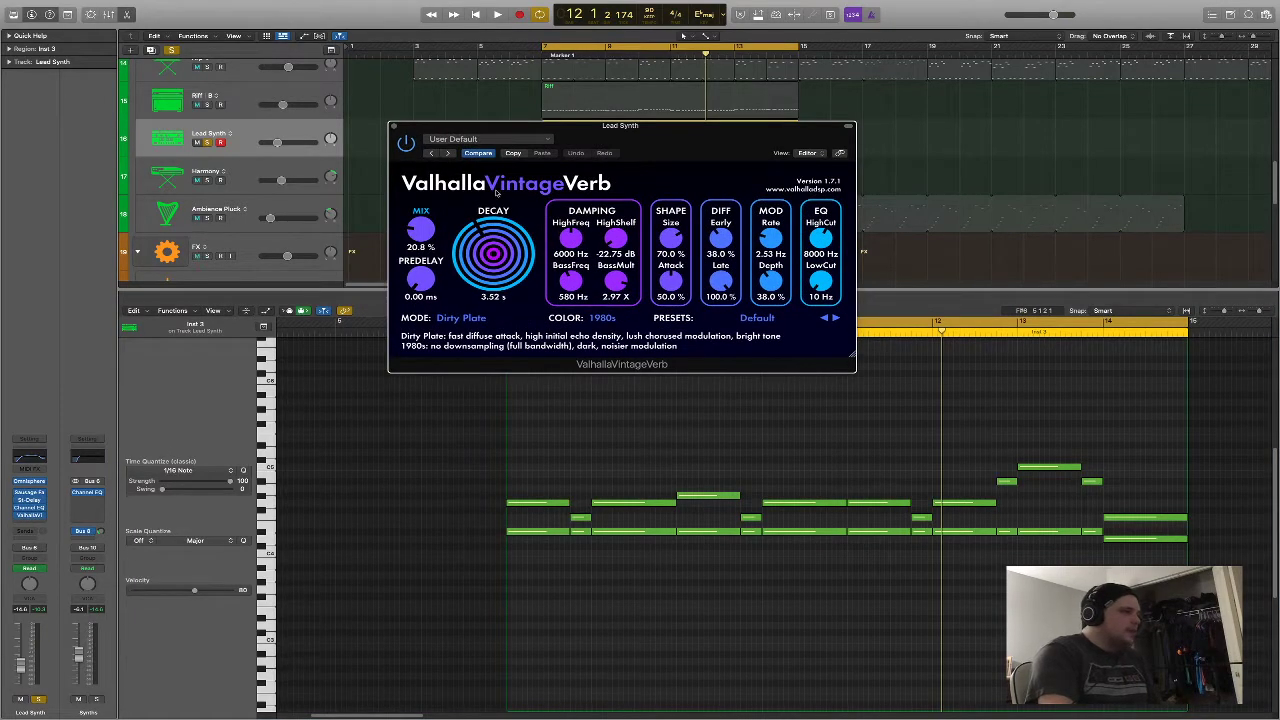
pyautogui.press('space')
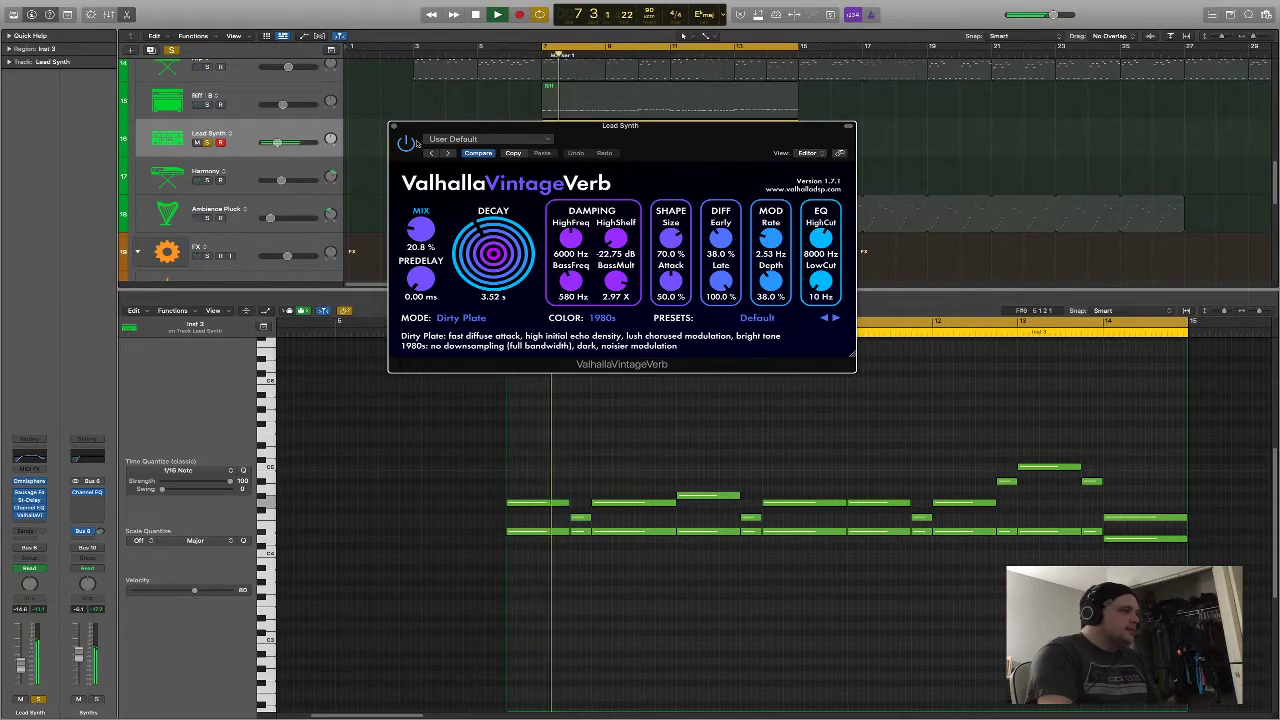
pyautogui.moveTo(422, 244); pyautogui.dragTo(428, 232)
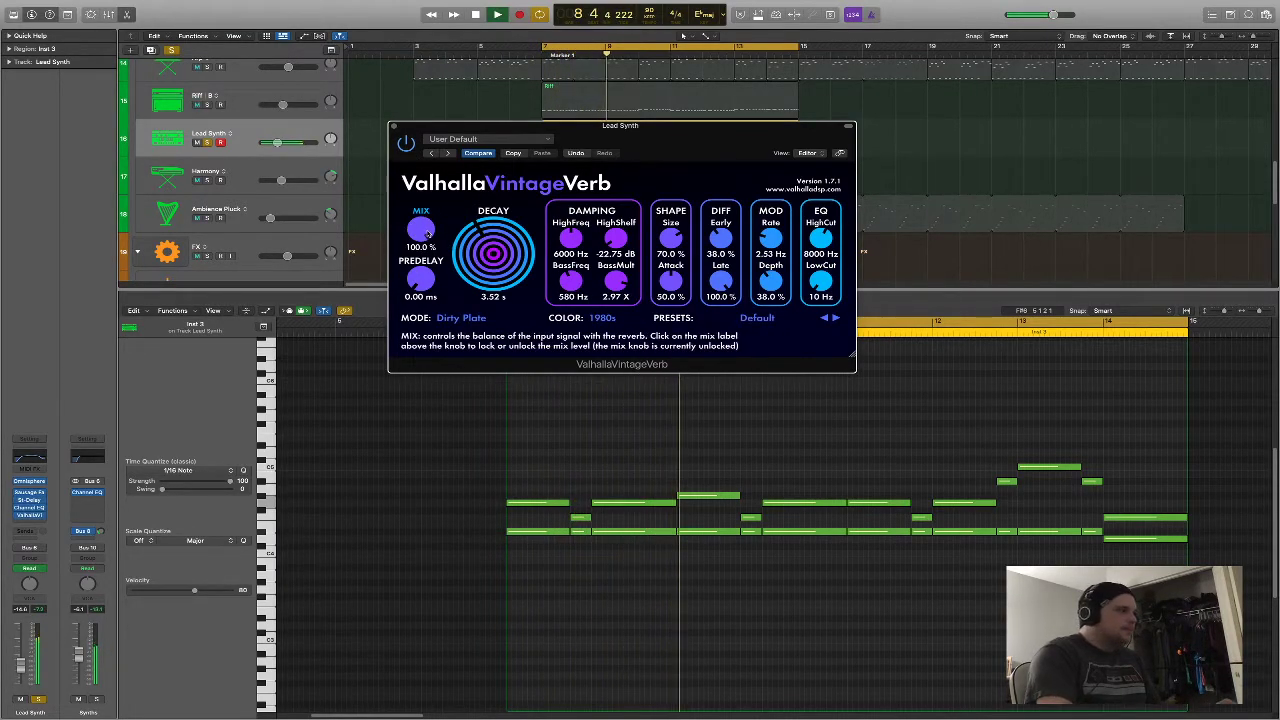
pyautogui.press('Up')
pyautogui.press('Up')
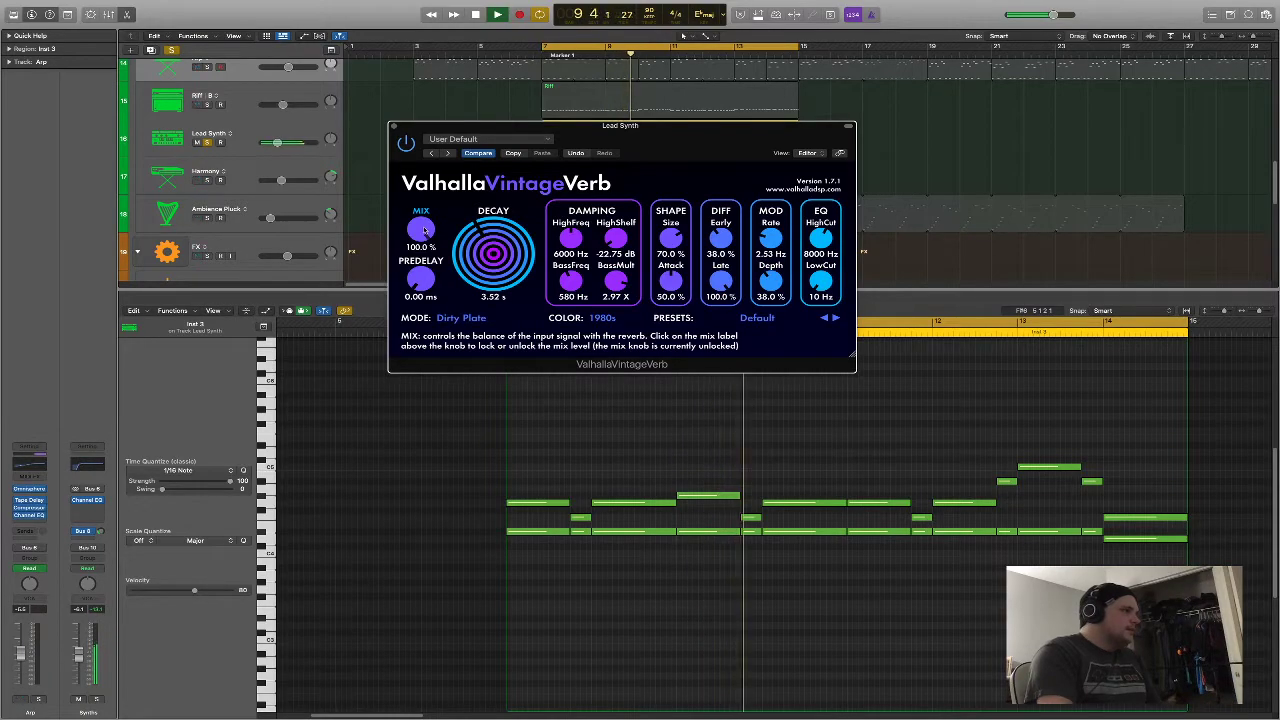
pyautogui.moveTo(424, 229); pyautogui.dragTo(437, 303)
pyautogui.click(394, 126)
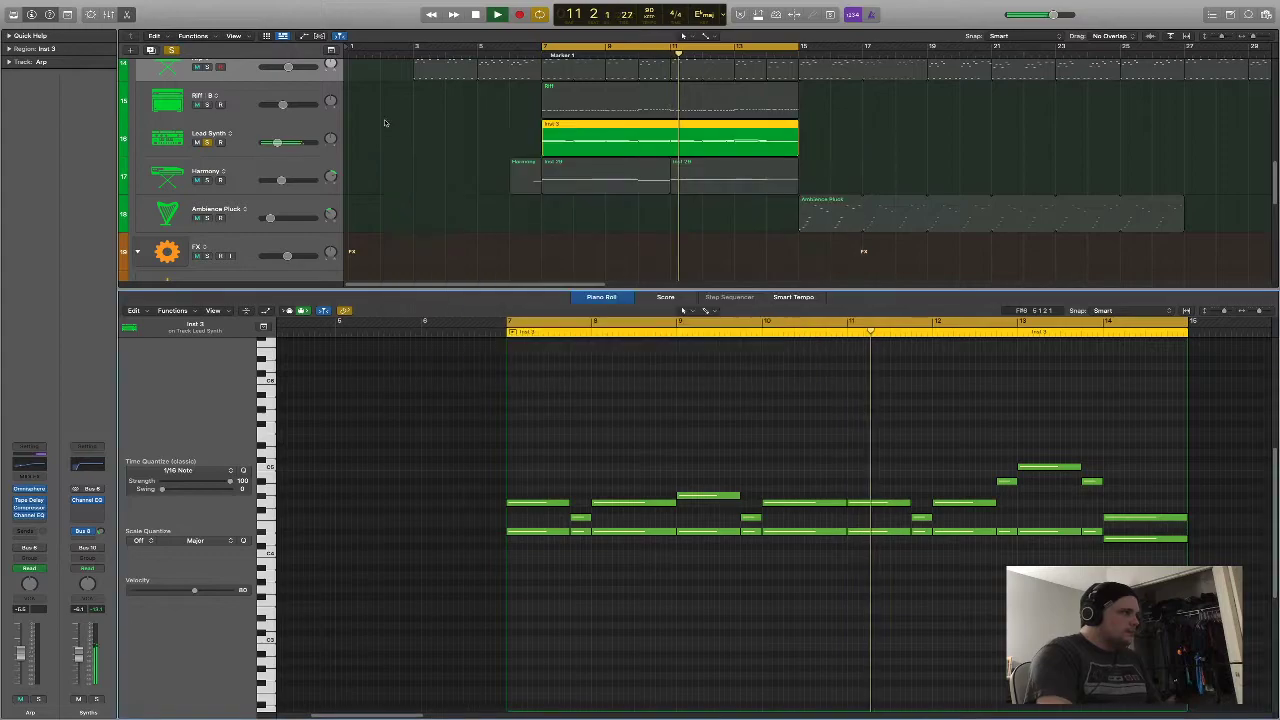
# Listen to the soloed Lead Synth through the last bars of the loop and stop playback
pyautogui.scroll(2, 387, 209)
pyautogui.scroll(1, 387, 209)
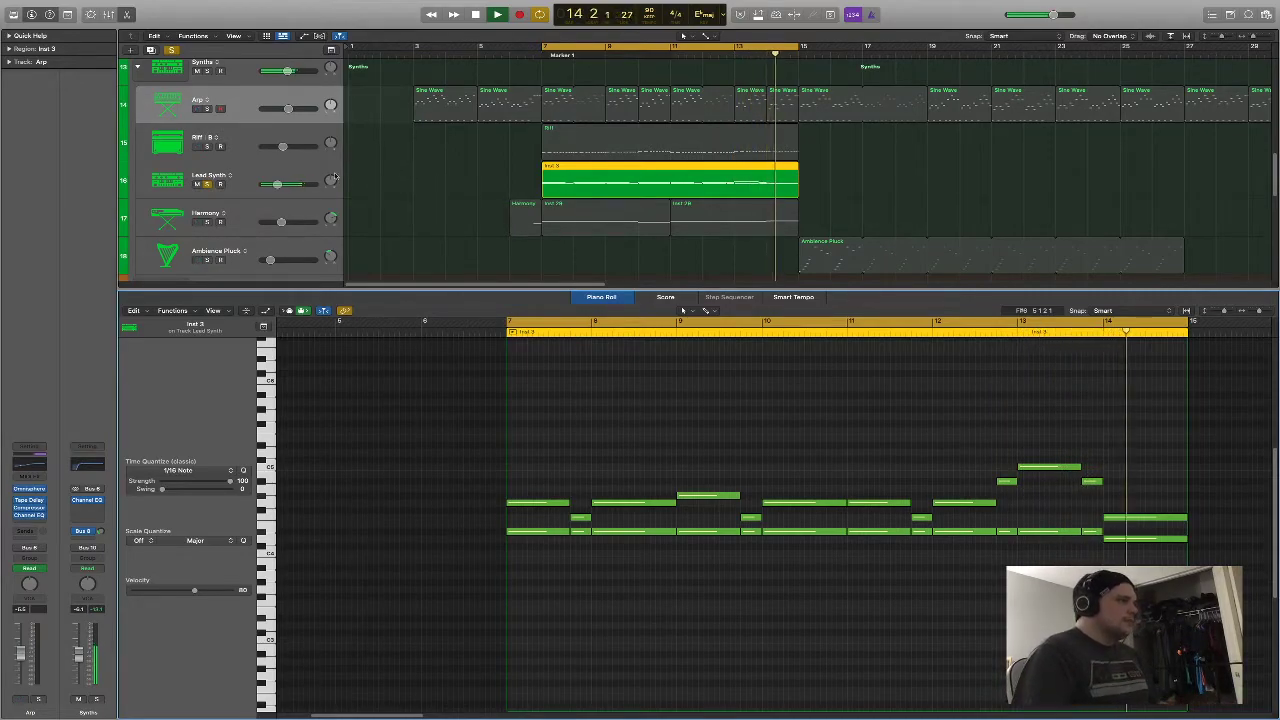
pyautogui.press('space')
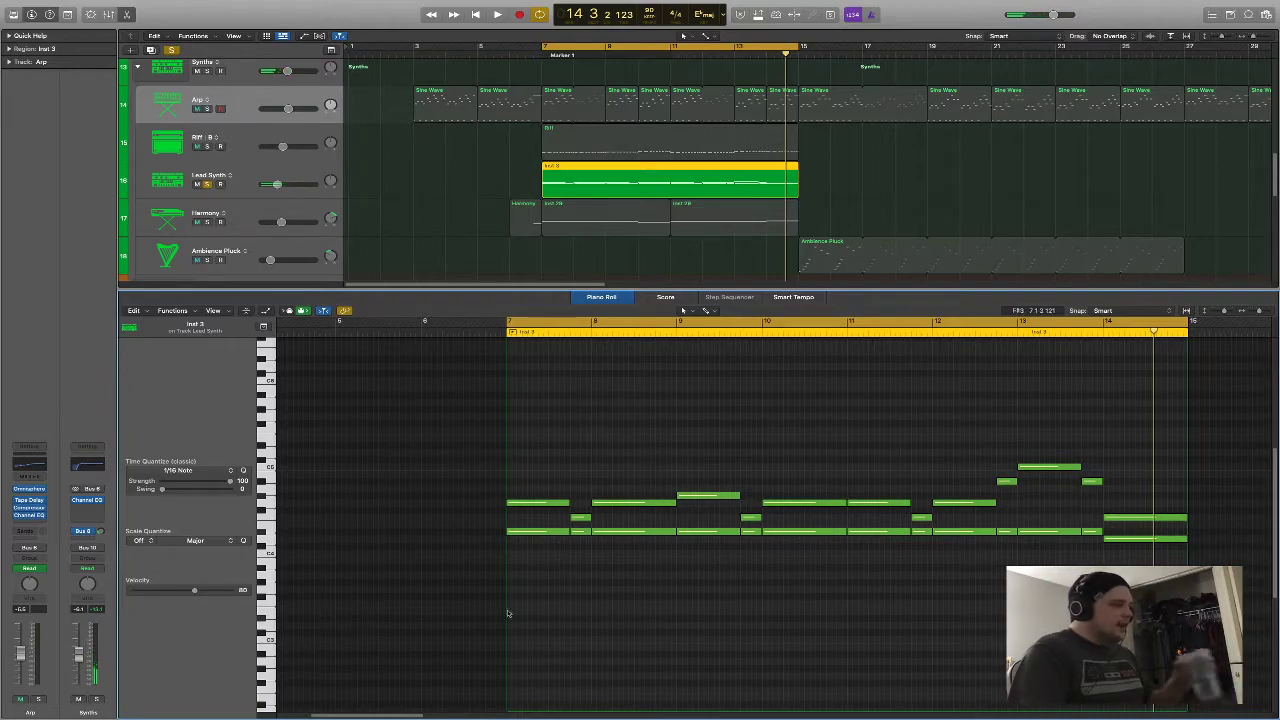
pyautogui.moveTo(415, 716); pyautogui.dragTo(425, 716)
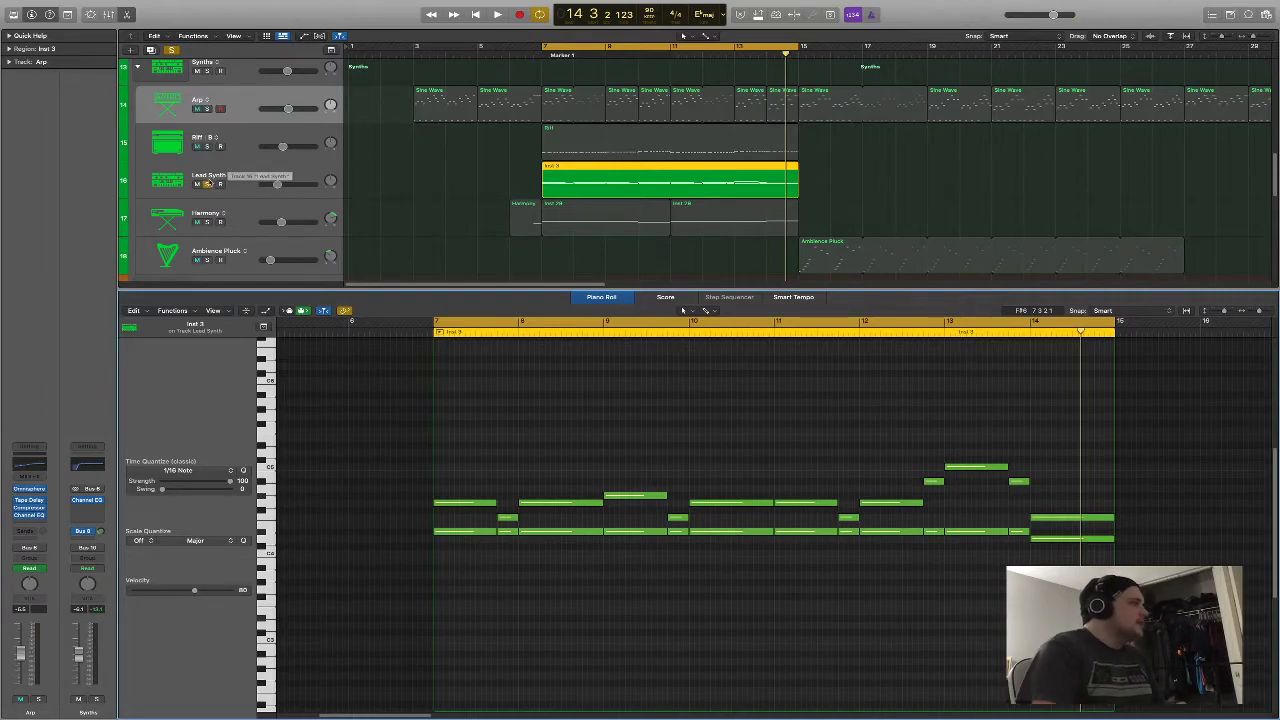
# Take the Lead Synth out of solo, and select and solo the Harmony track
pyautogui.click(208, 184)
pyautogui.click(215, 210)
pyautogui.click(209, 221)
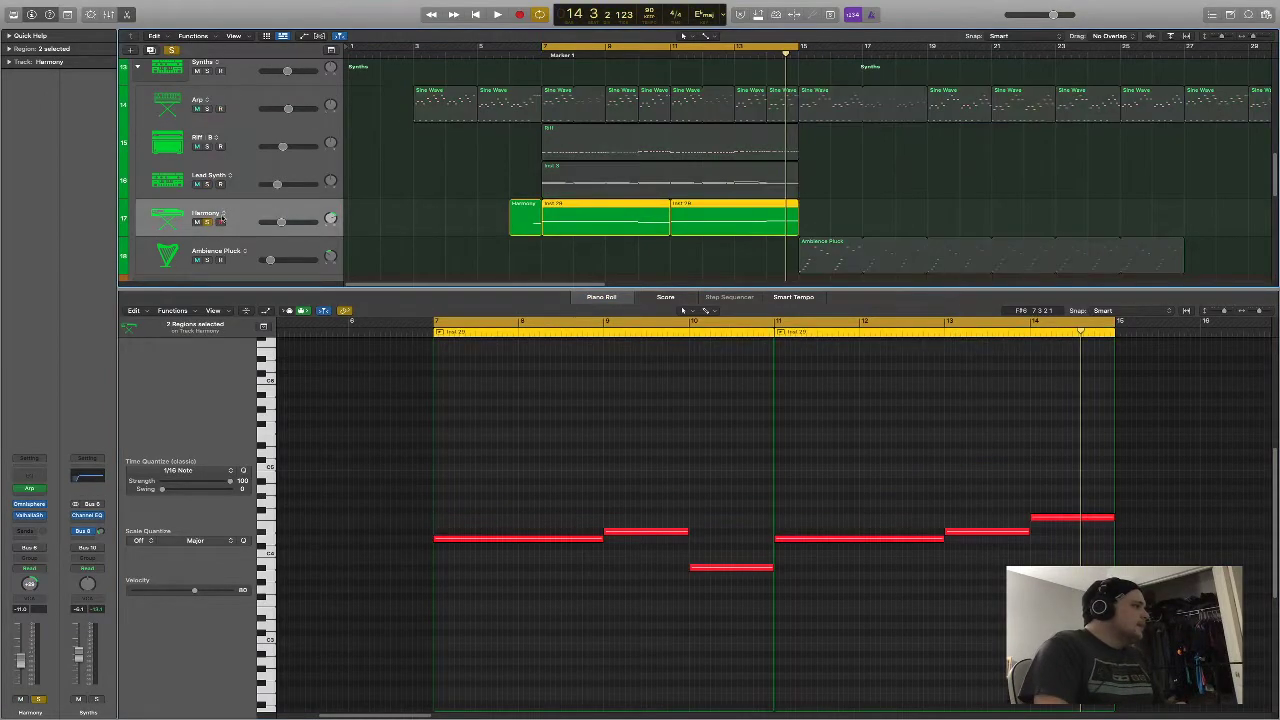
# Deselect the Harmony regions, look through the track list, and play the soloed Harmony track from the loop's start
pyautogui.click(402, 232)
pyautogui.scroll(-1, 402, 236)
pyautogui.scroll(10, 400, 230)
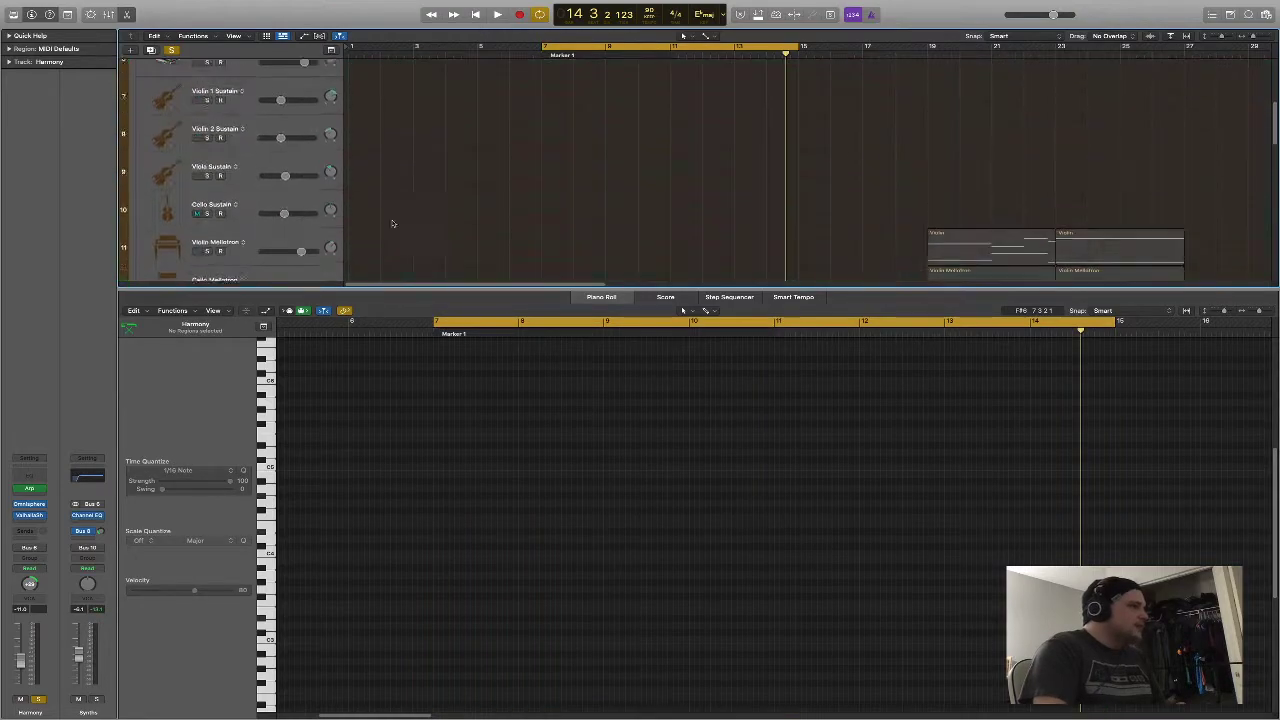
pyautogui.click(210, 195)
pyautogui.scroll(-10, 486, 226)
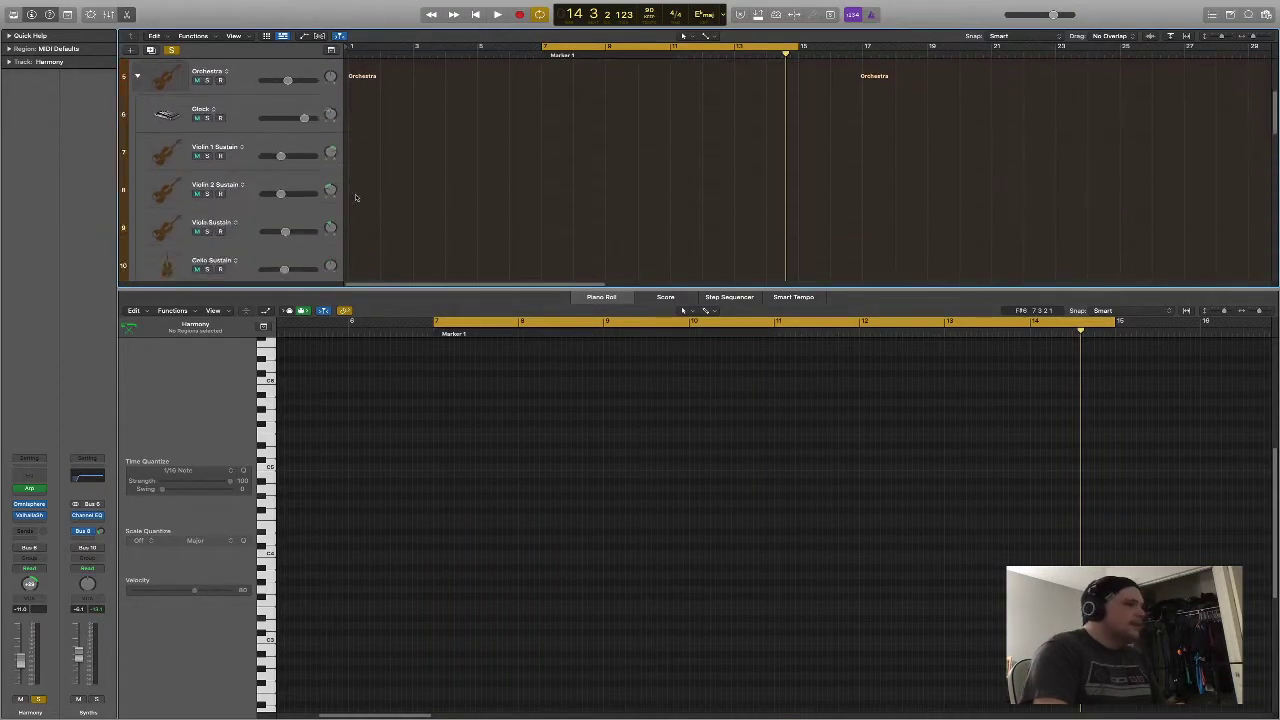
pyautogui.press('space')
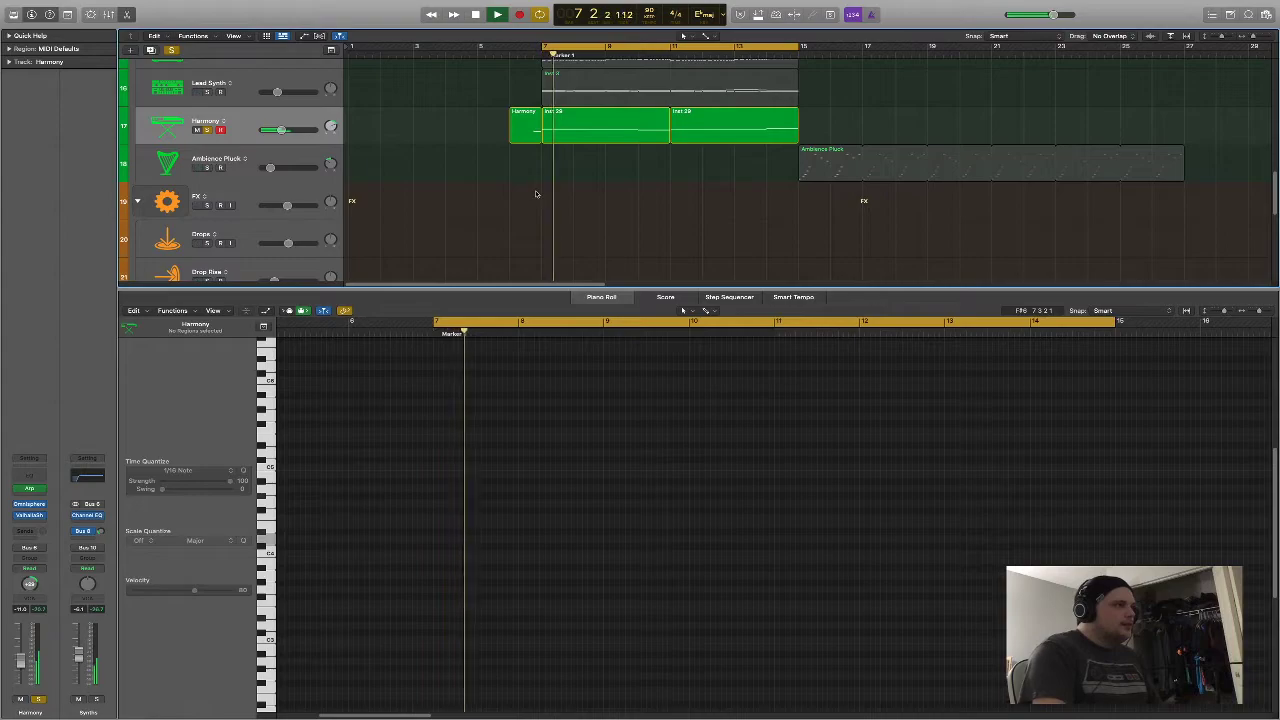
# Examine the notes of the Harmony regions at bars 7 and 11 while the soloed track plays, and stop playback
pyautogui.click(579, 141)
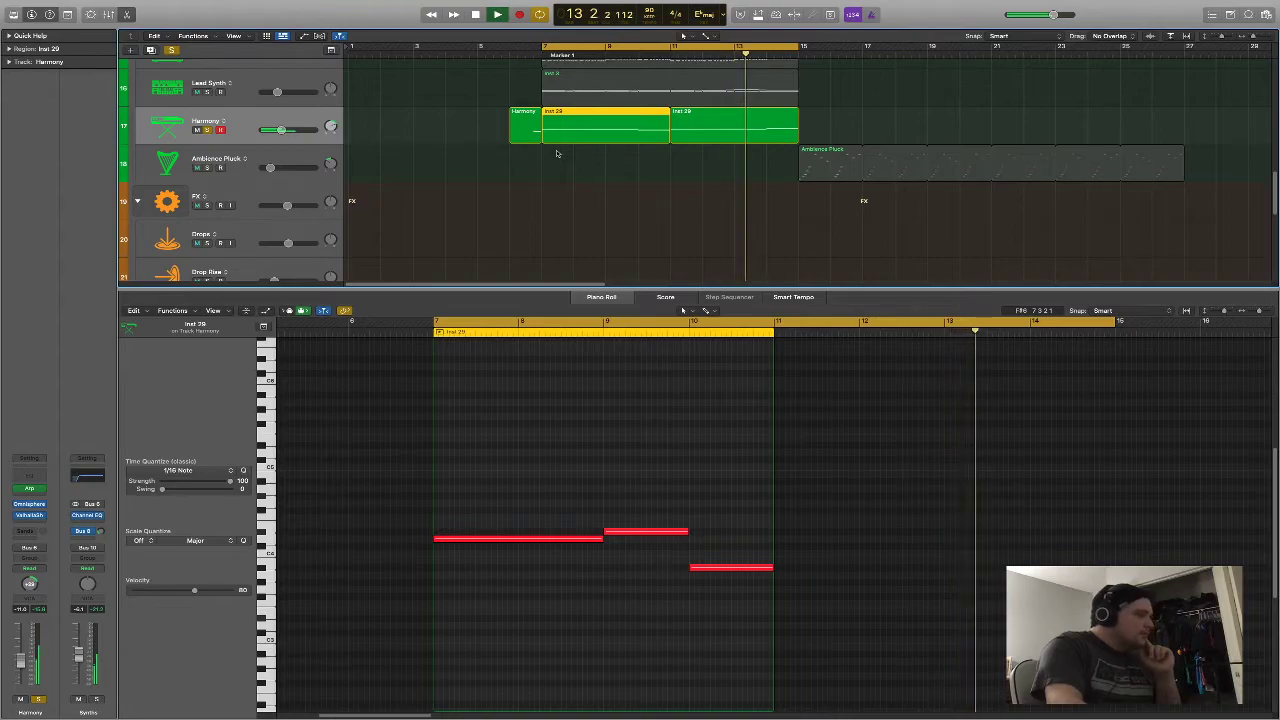
pyautogui.click(670, 133)
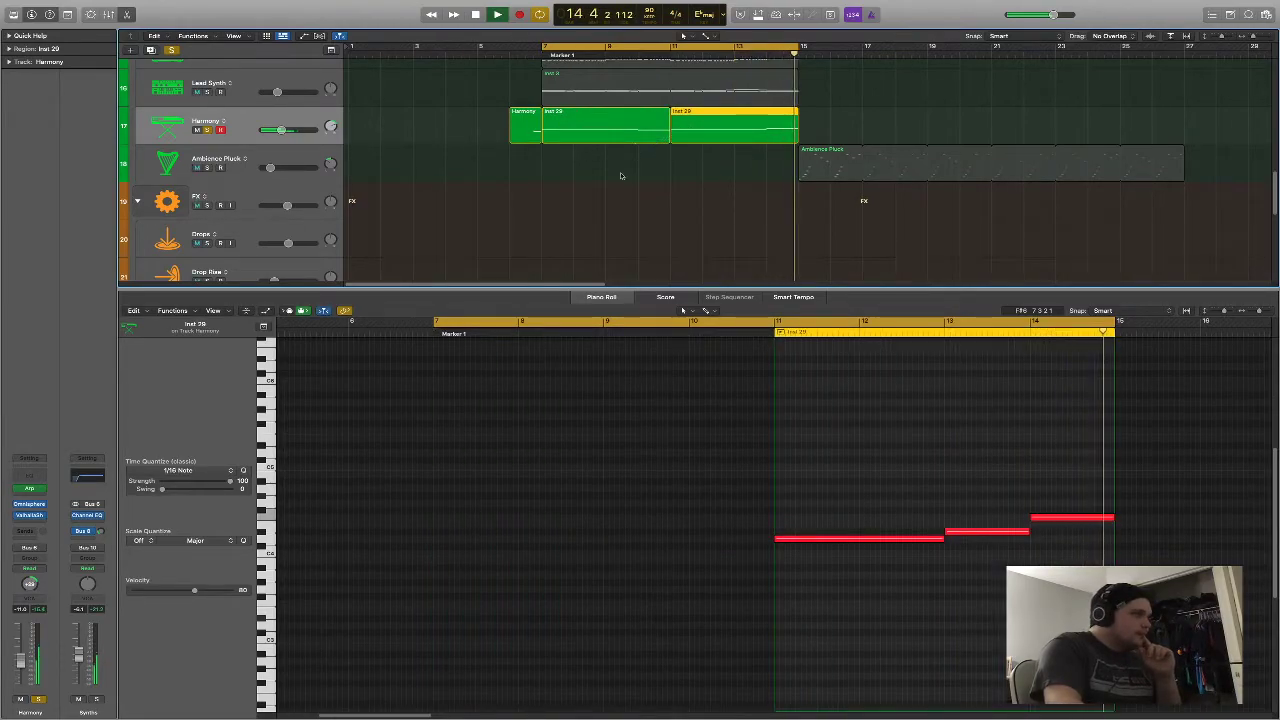
pyautogui.click(547, 196)
# View the Harmony regions at bars 11 and 7 as notation in the Score editor
pyautogui.scroll(5, 480, 190)
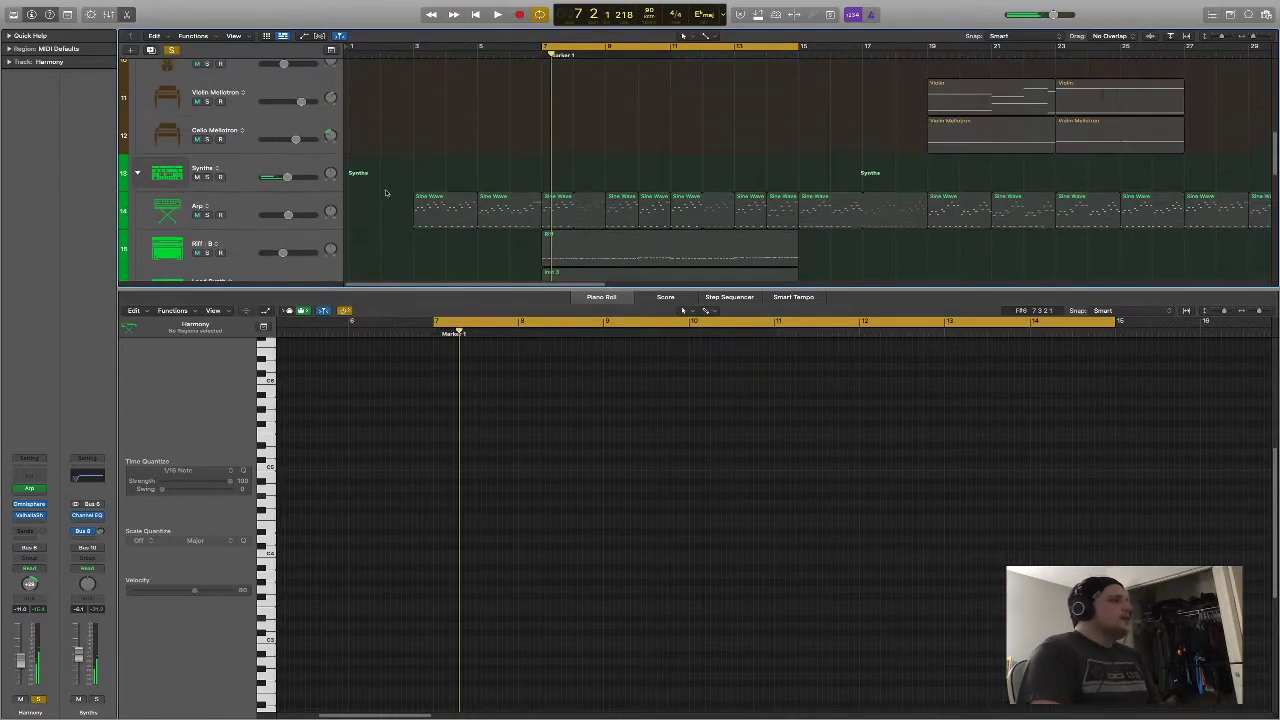
pyautogui.scroll(-5, 480, 190)
pyautogui.scroll(10, 414, 185)
pyautogui.scroll(-10, 414, 185)
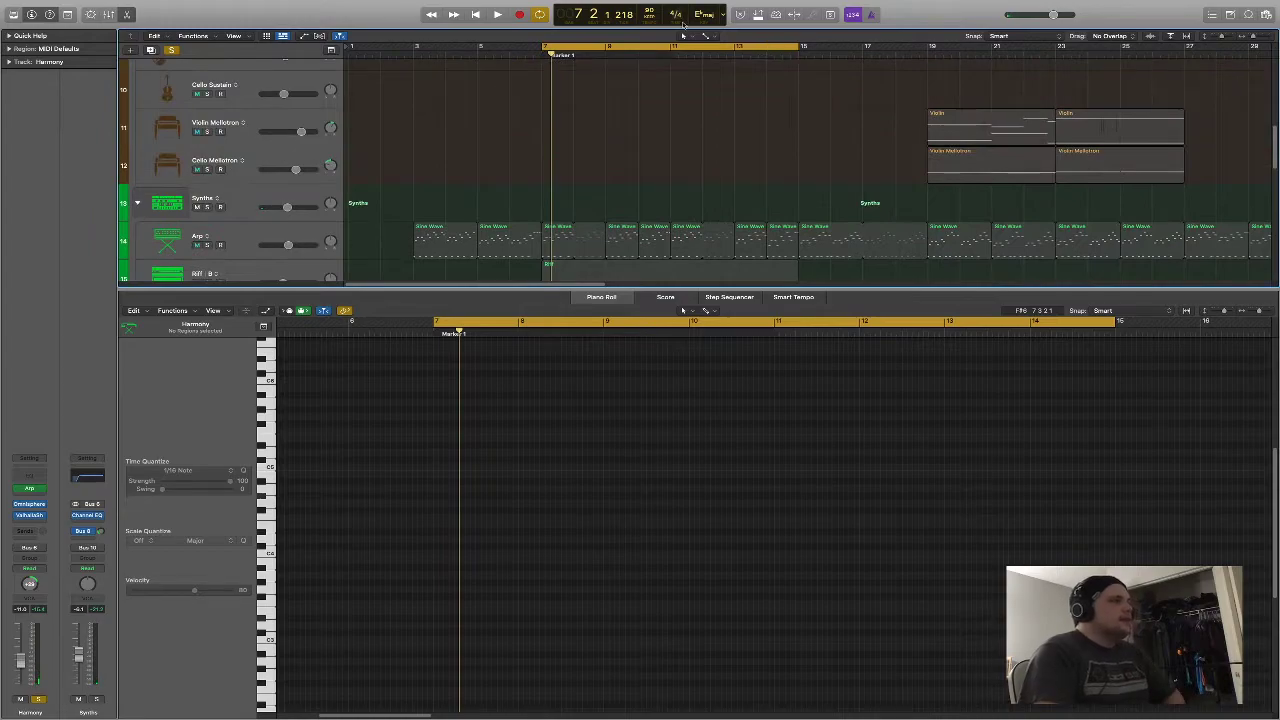
pyautogui.click(665, 297)
pyautogui.scroll(-3, 559, 201)
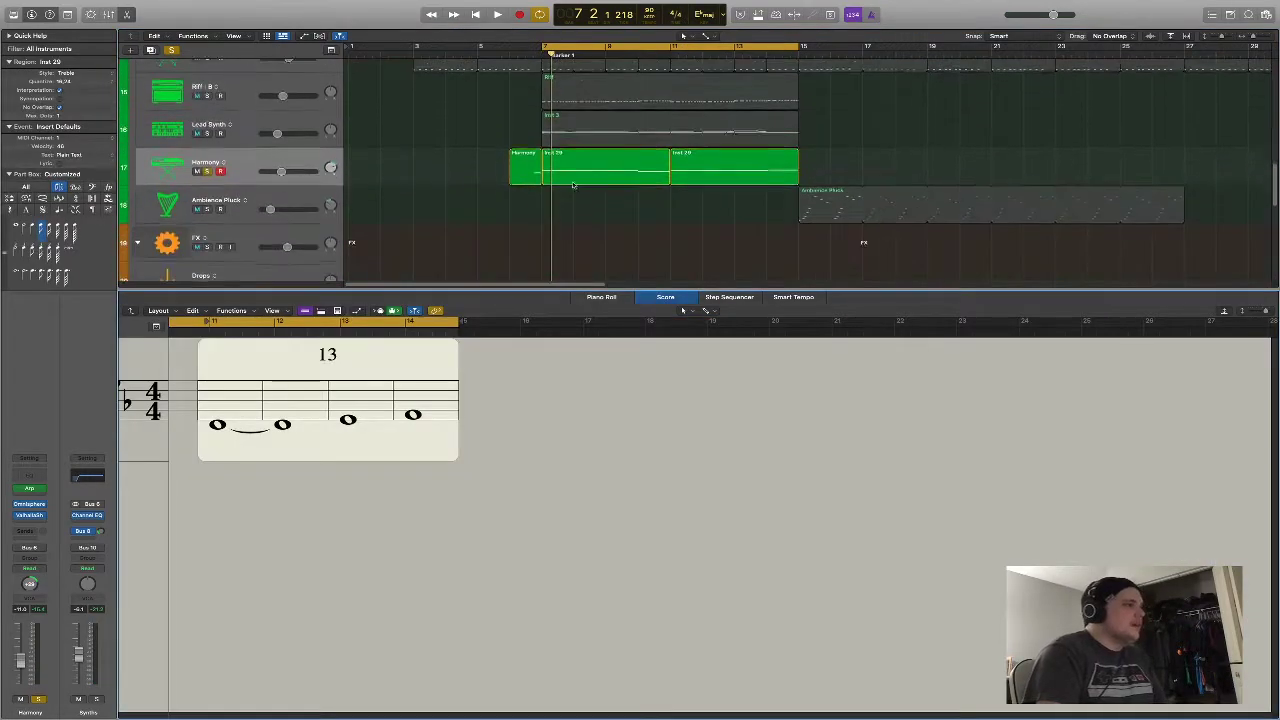
pyautogui.scroll(-5, 545, 185)
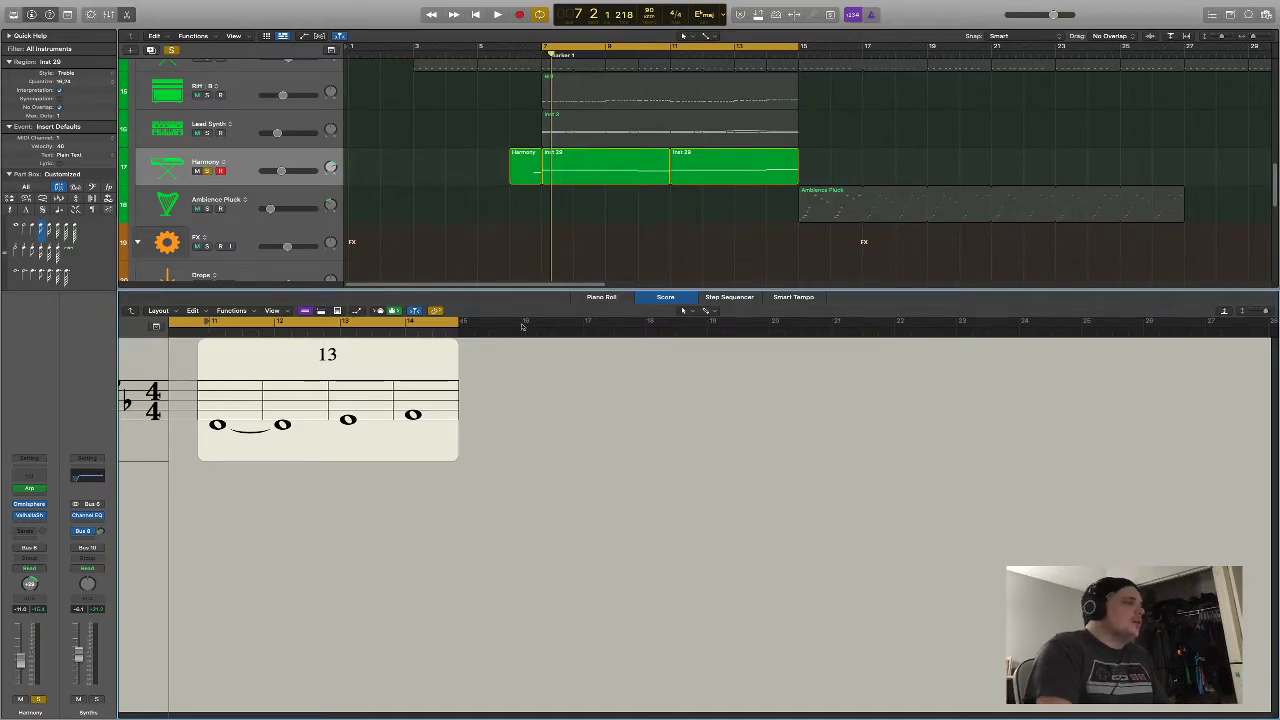
pyautogui.click(578, 182)
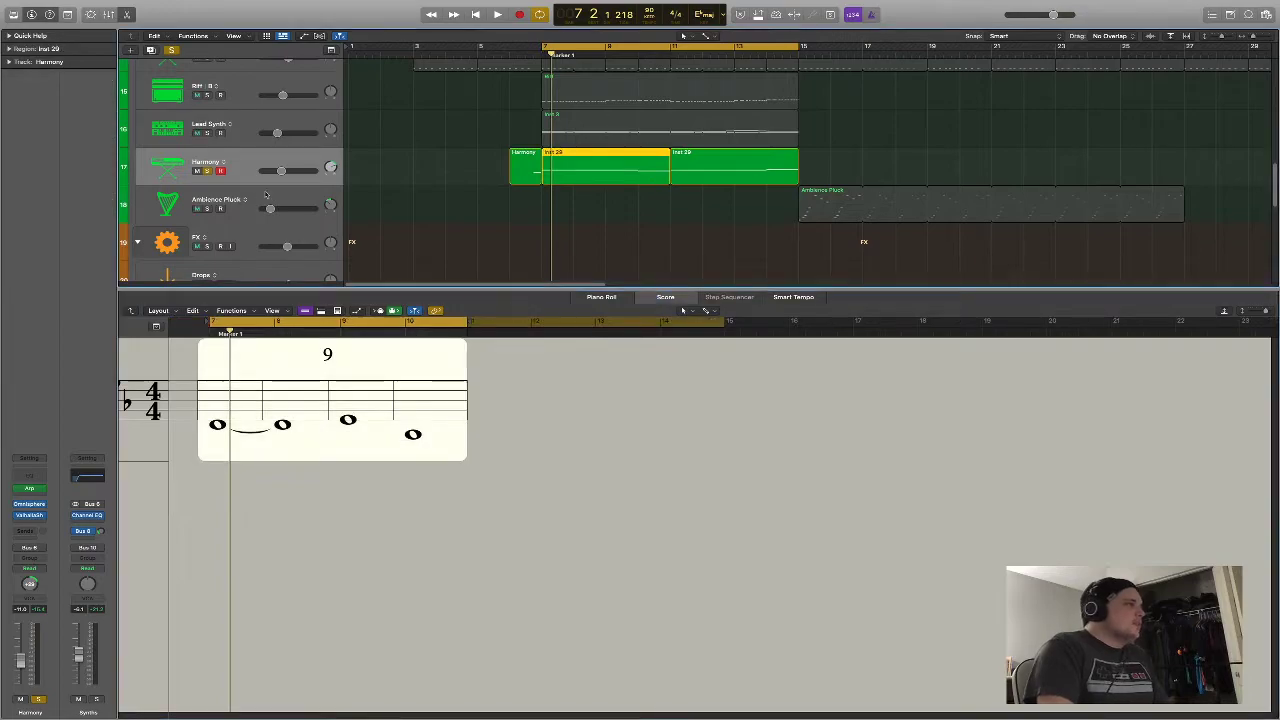
# Return to the Piano Roll, audition the first two notes of the bar 7 Harmony region, and briefly play the loop's start
pyautogui.click(600, 297)
pyautogui.click(523, 489)
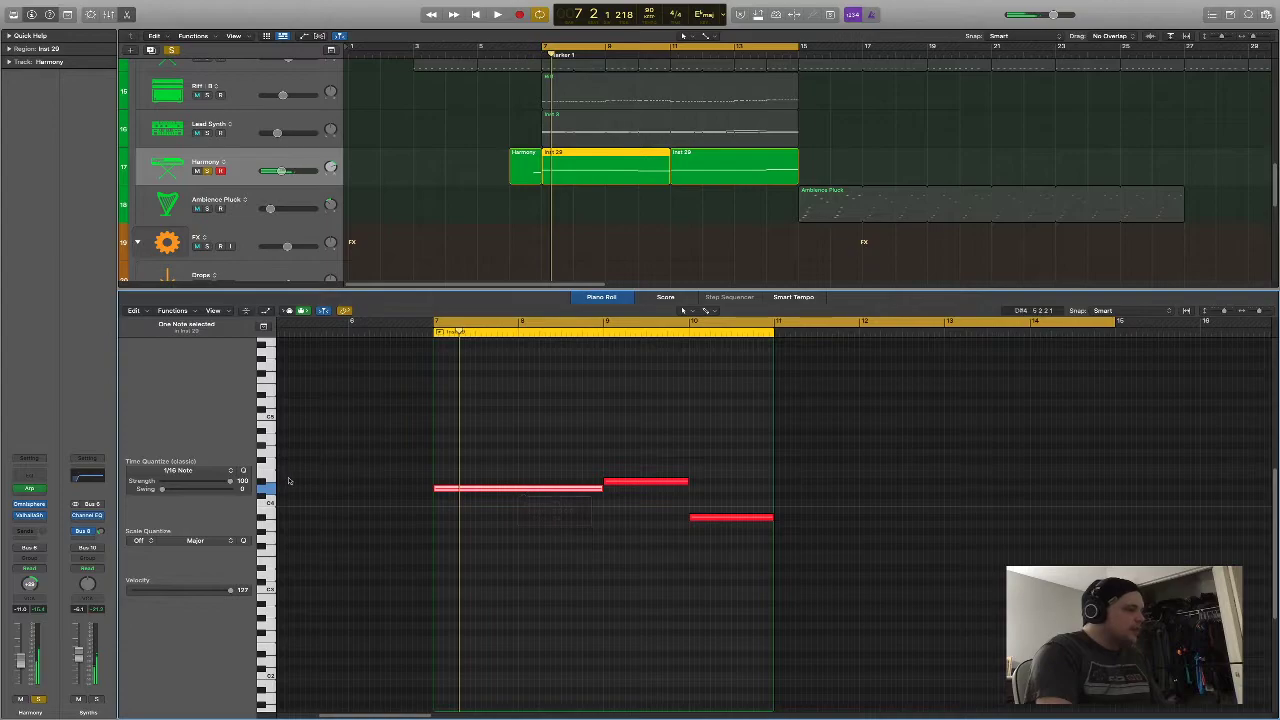
pyautogui.press('Right')
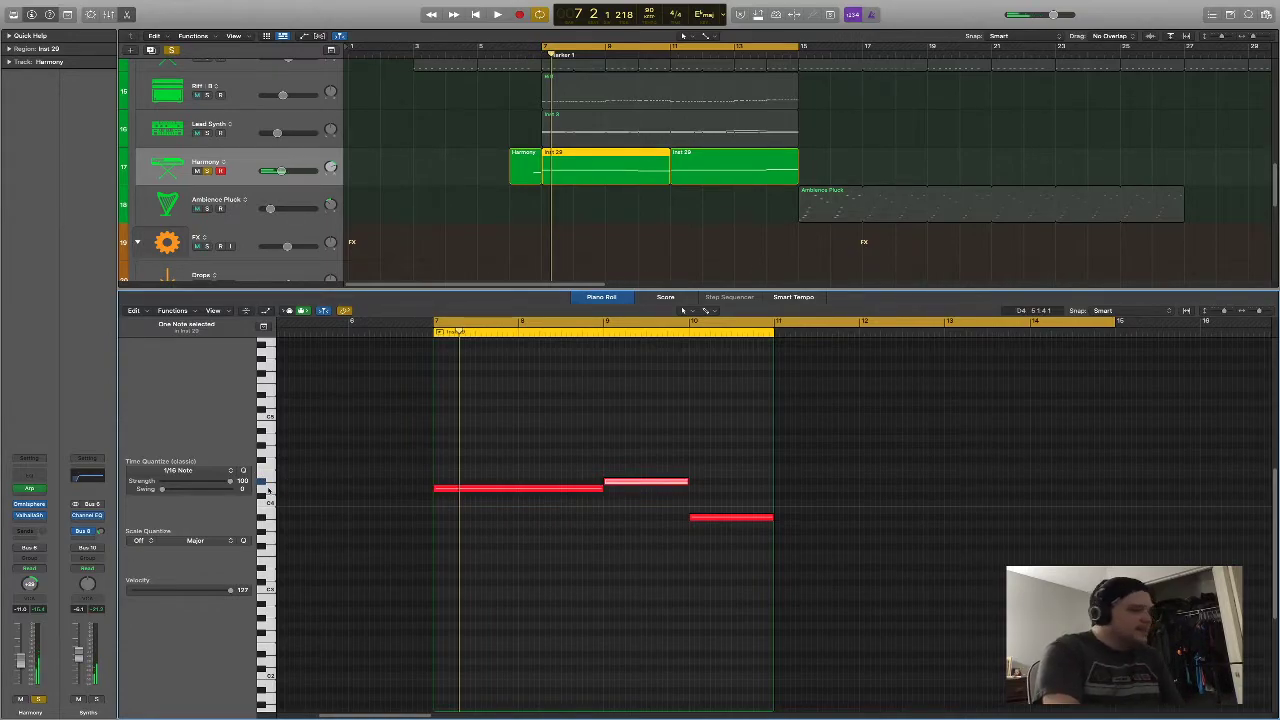
pyautogui.press('Left')
pyautogui.press('space')
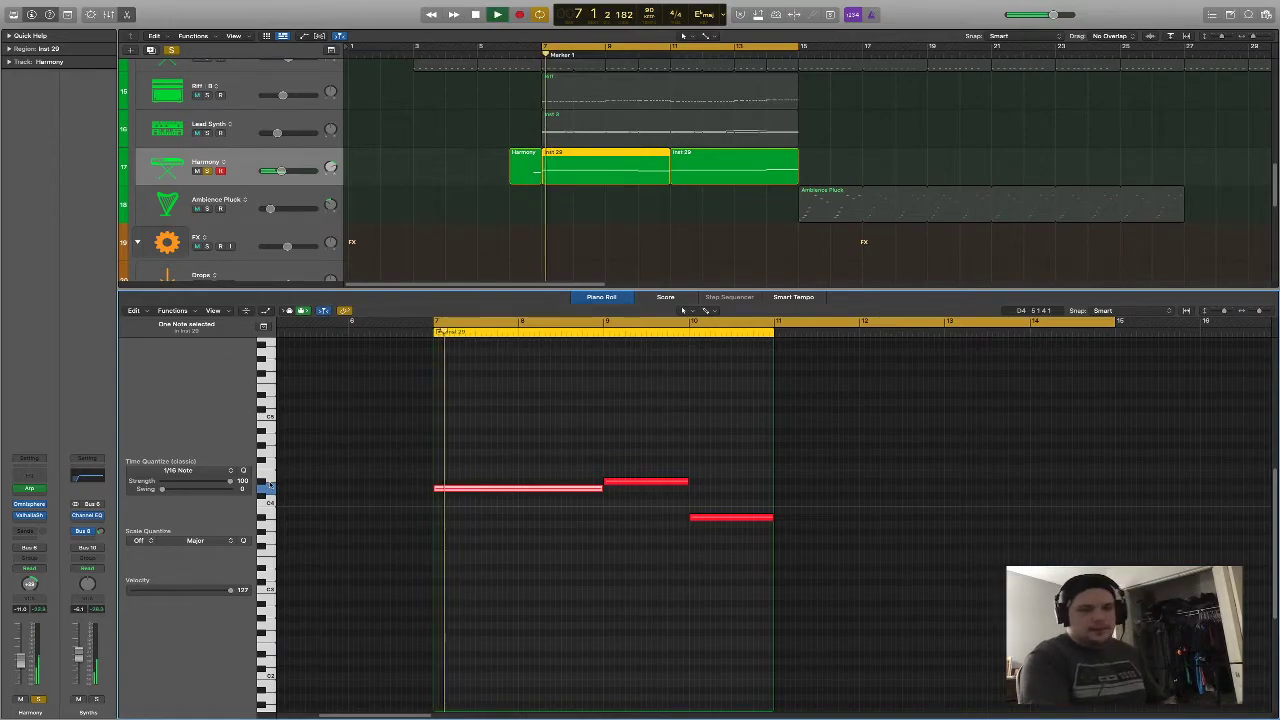
pyautogui.press('space')
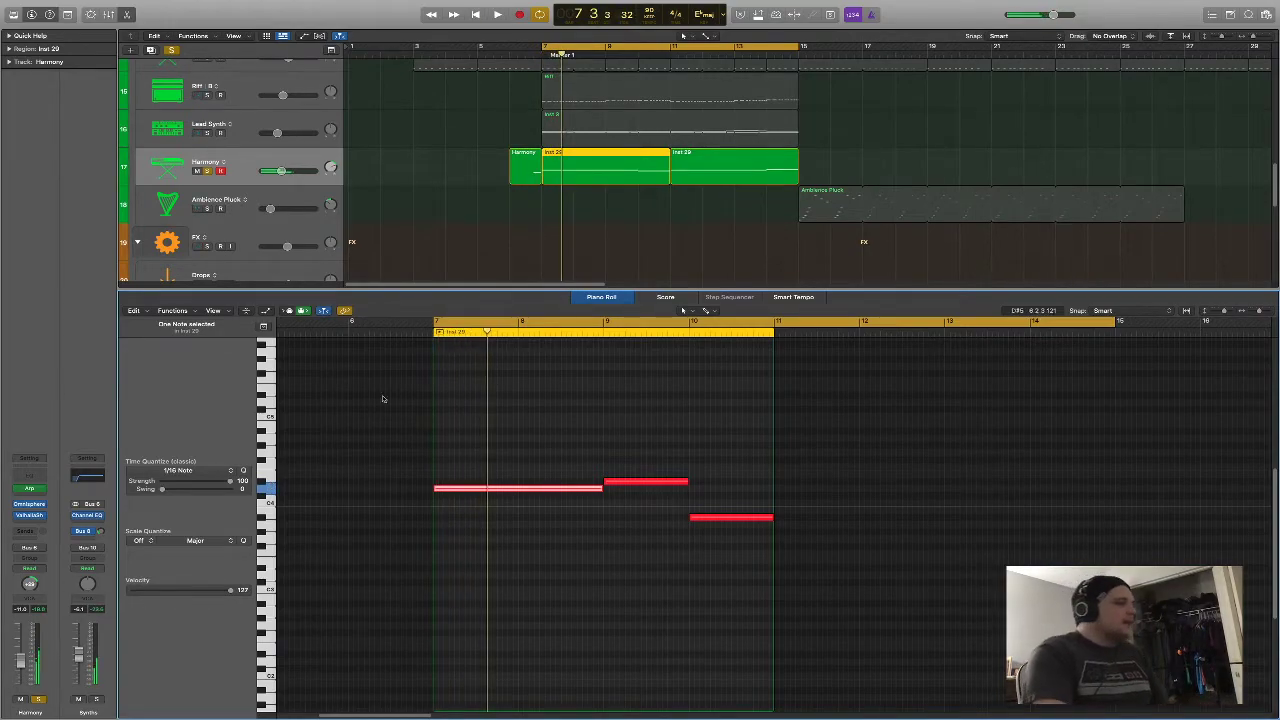
# Deselect the note and listen to the soloed Harmony track from the loop's start into bar 10
pyautogui.click(451, 412)
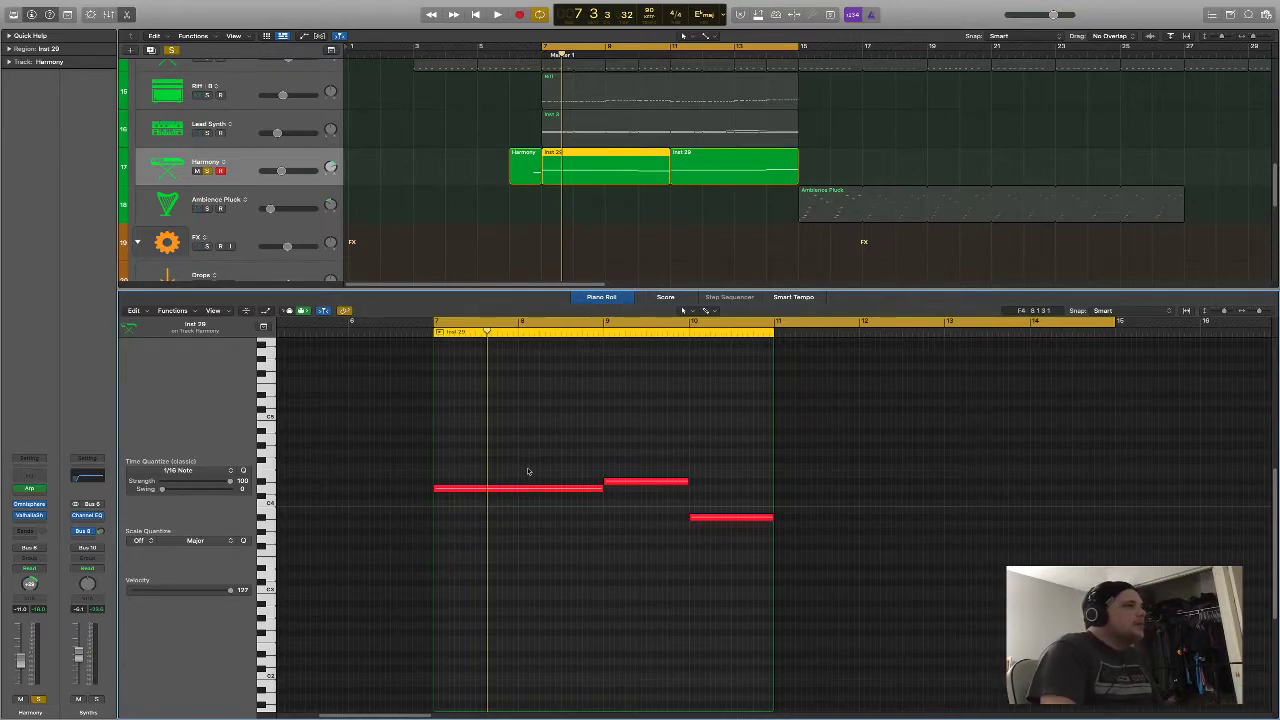
pyautogui.press('space')
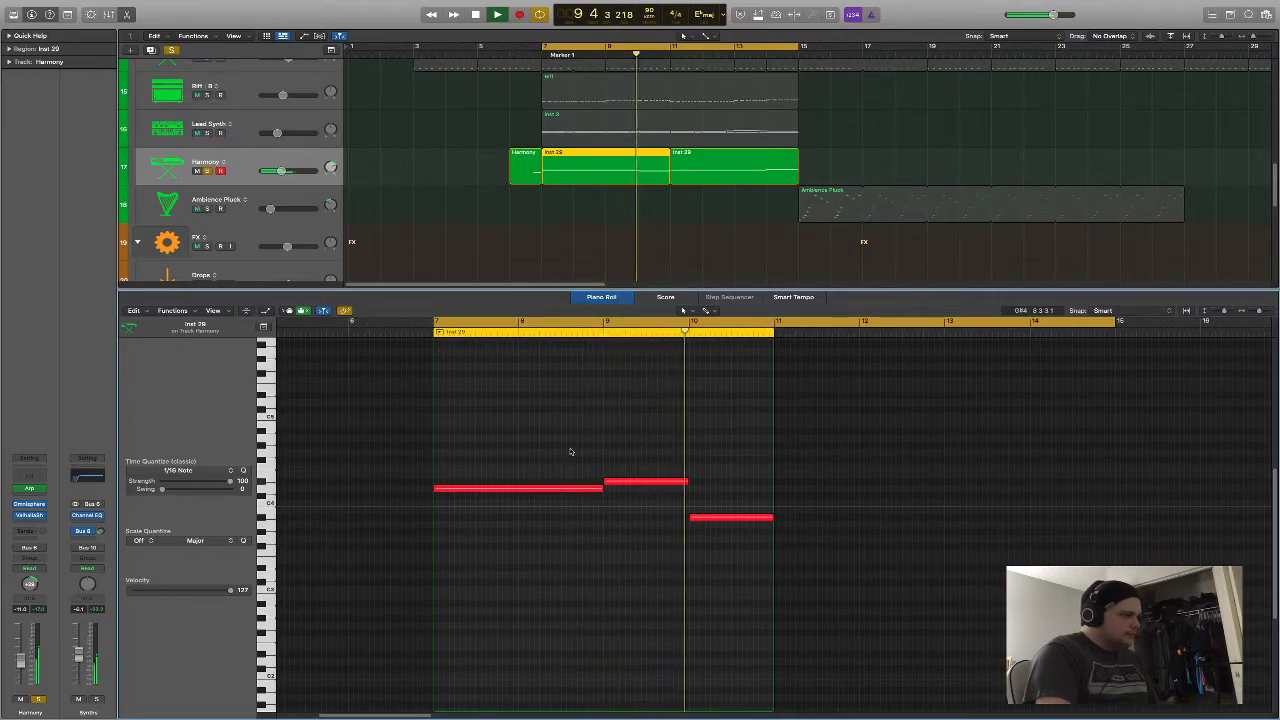
pyautogui.press('space')
# Open the Musical Typing keyboard and try out notes with the Harmony sound
pyautogui.press('super+k')
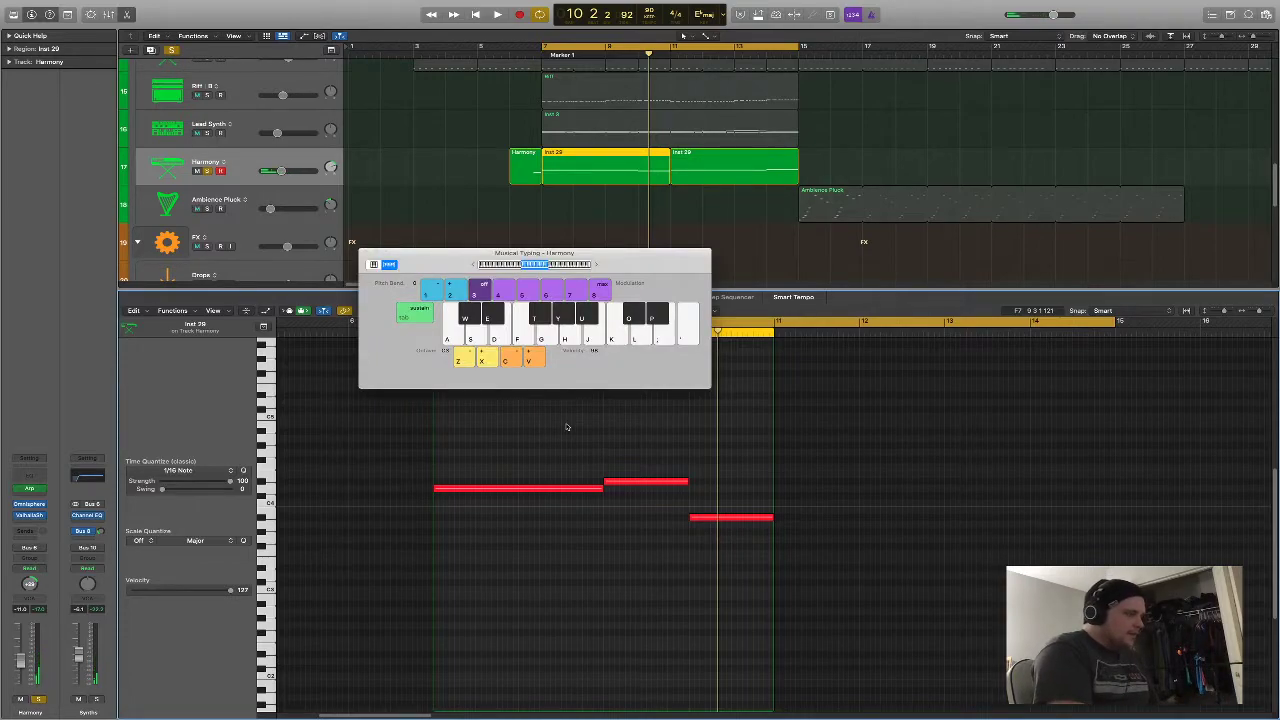
pyautogui.press('e')
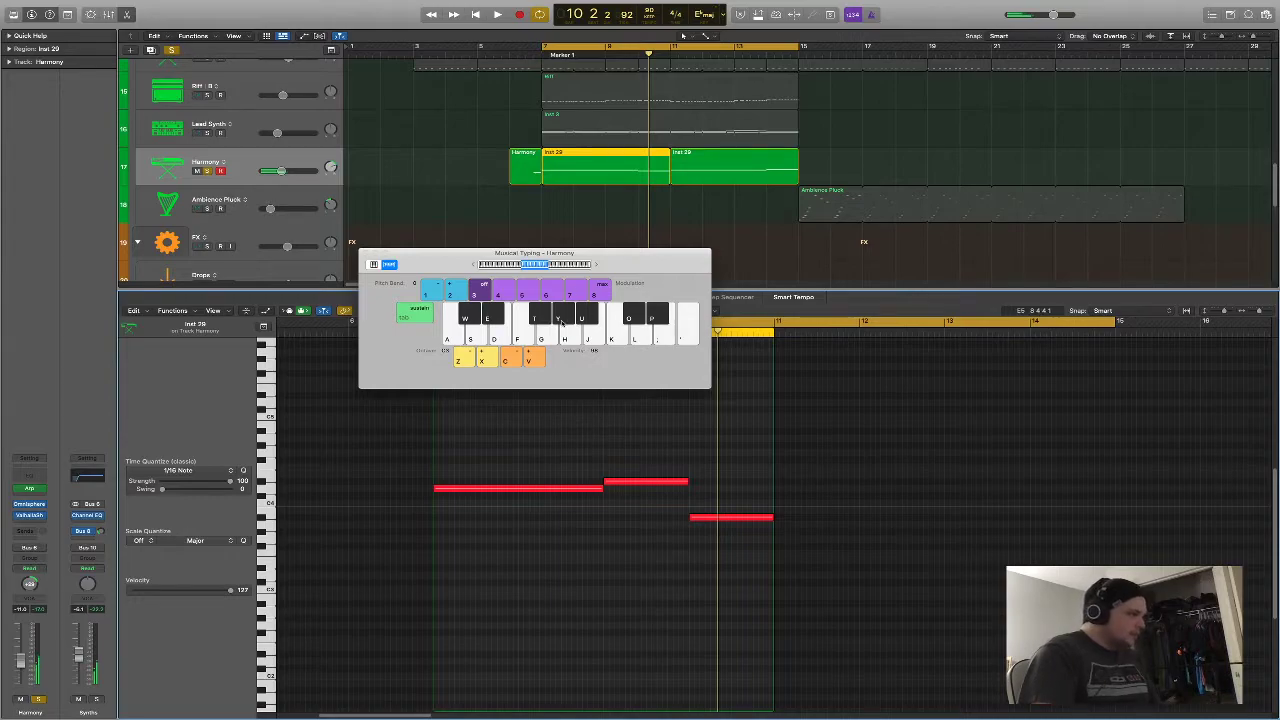
pyautogui.press('e')
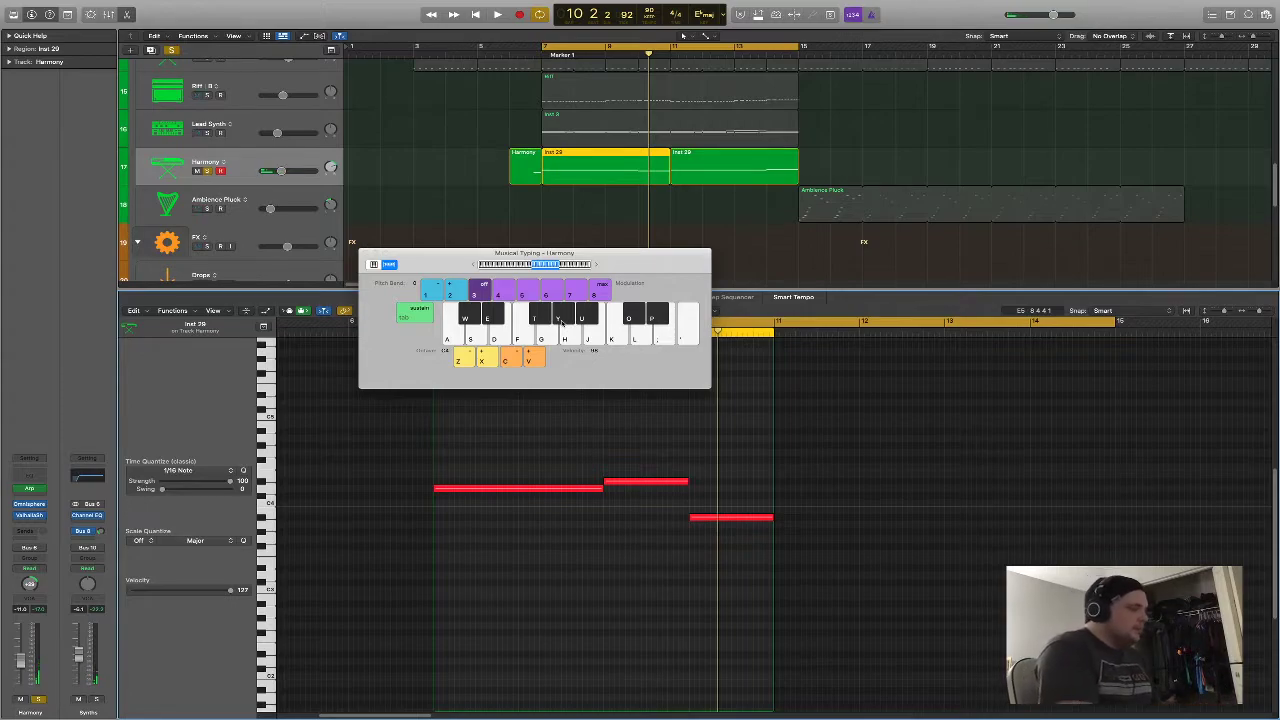
pyautogui.press('e')
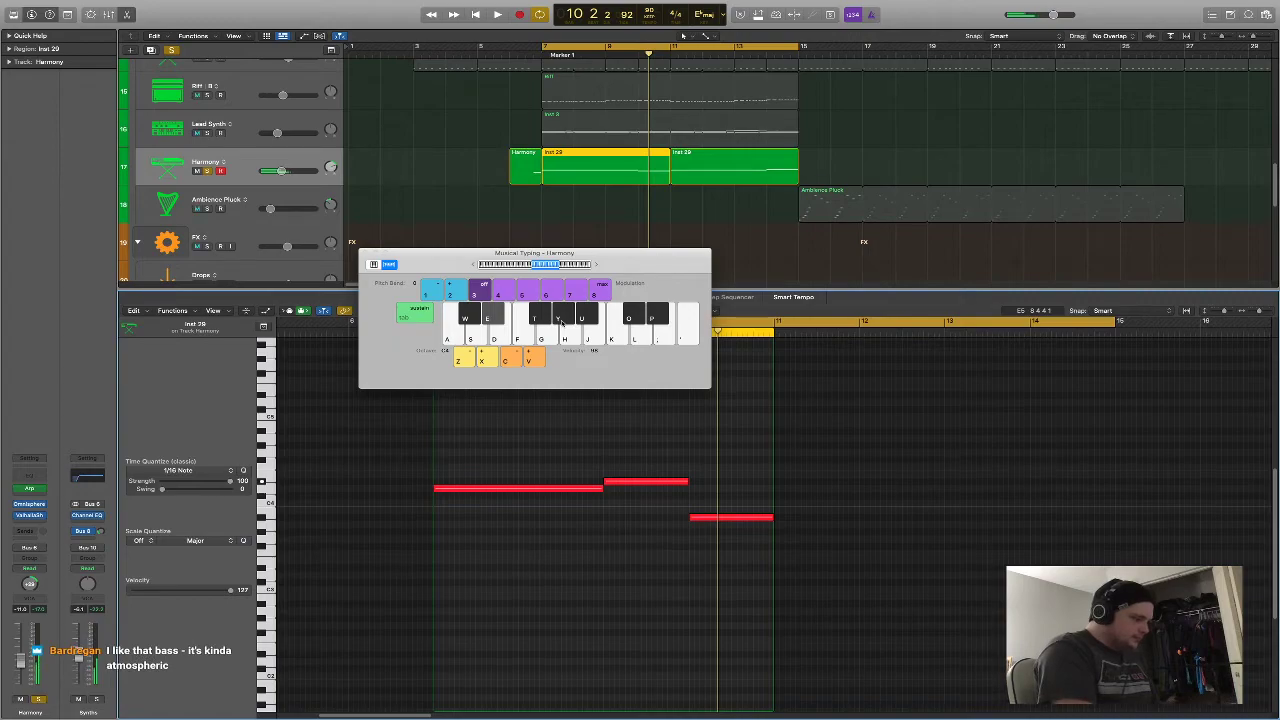
pyautogui.press('u')
pyautogui.press('y')
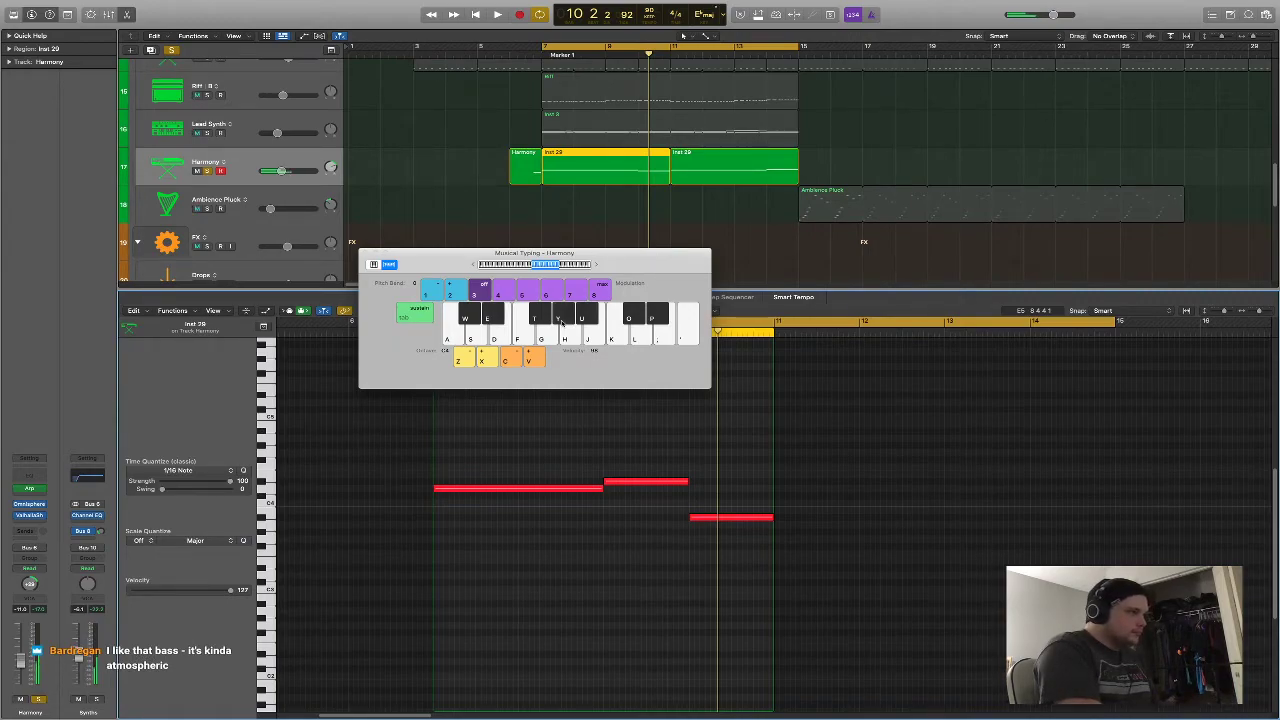
# Examine the bar 7 Sine Bass region and audition each of its three notes
pyautogui.scroll(8, 562, 200)
pyautogui.click(565, 150)
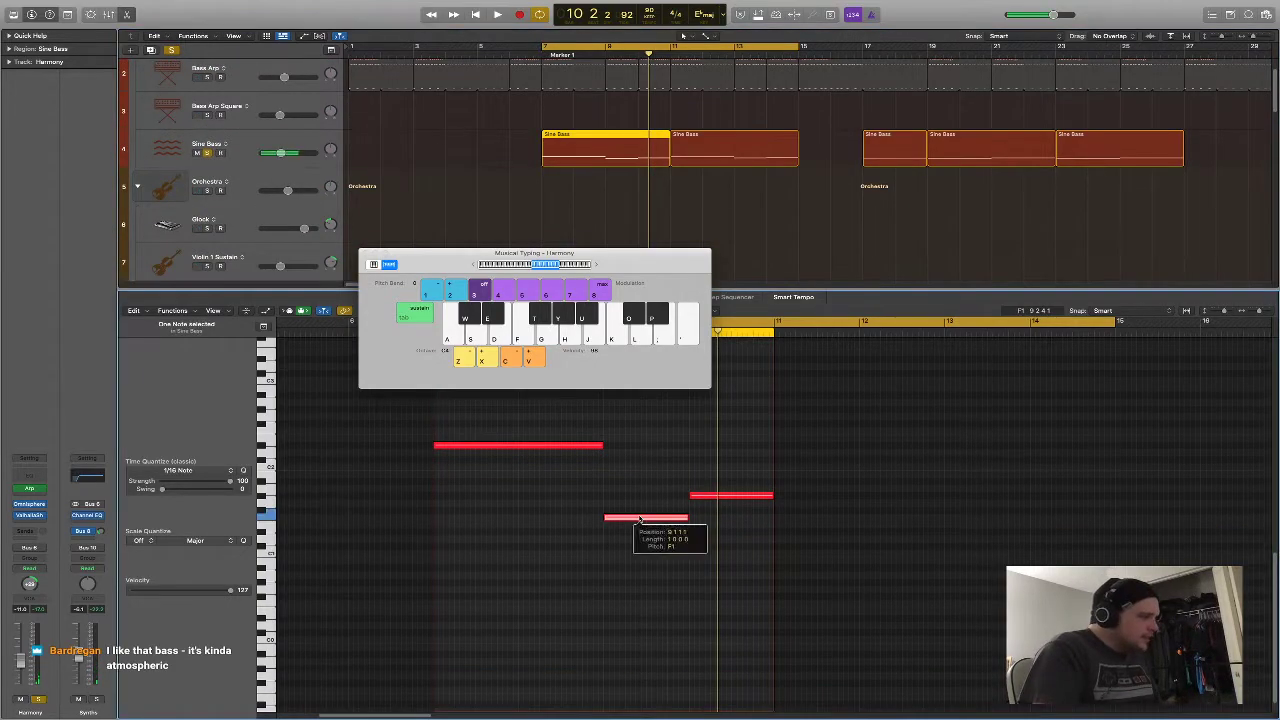
pyautogui.click(701, 497)
pyautogui.click(566, 446)
pyautogui.click(717, 496)
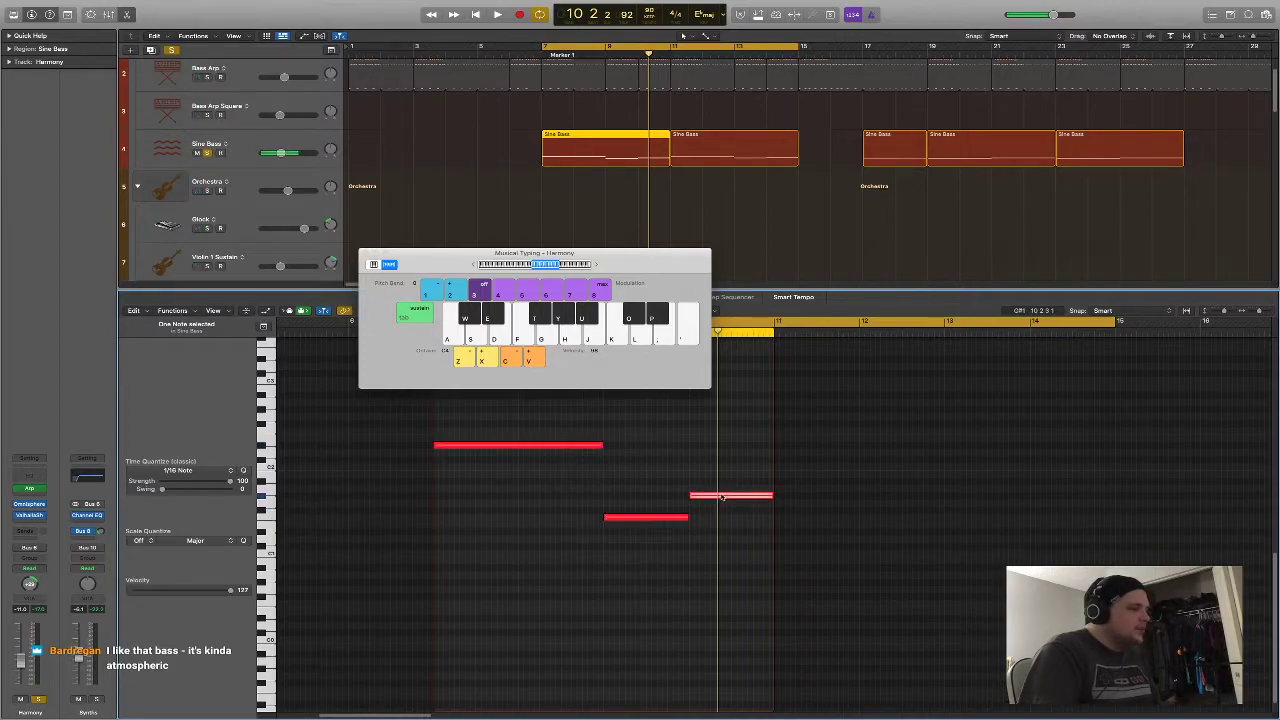
# Go back to the Harmony region at bar 7 and play notes with its sound on the Musical Typing keyboard
pyautogui.scroll(-5, 494, 231)
pyautogui.scroll(-8, 494, 231)
pyautogui.click(567, 151)
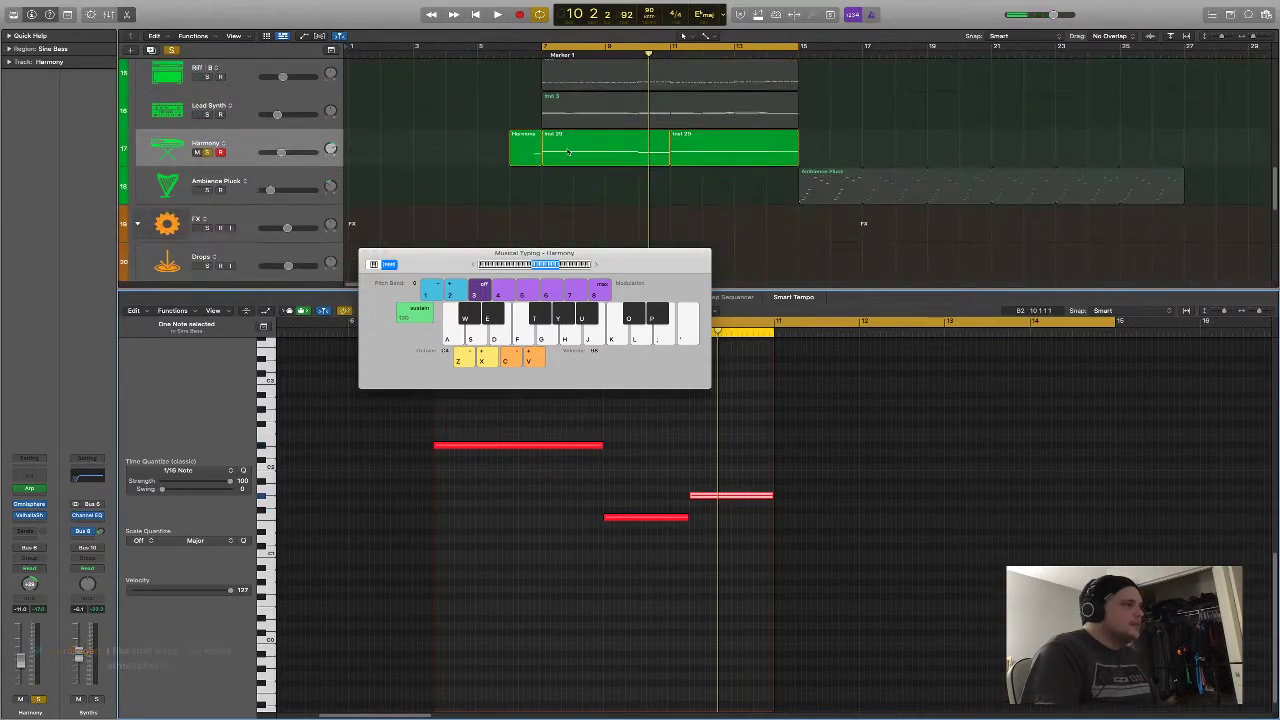
pyautogui.press('e')
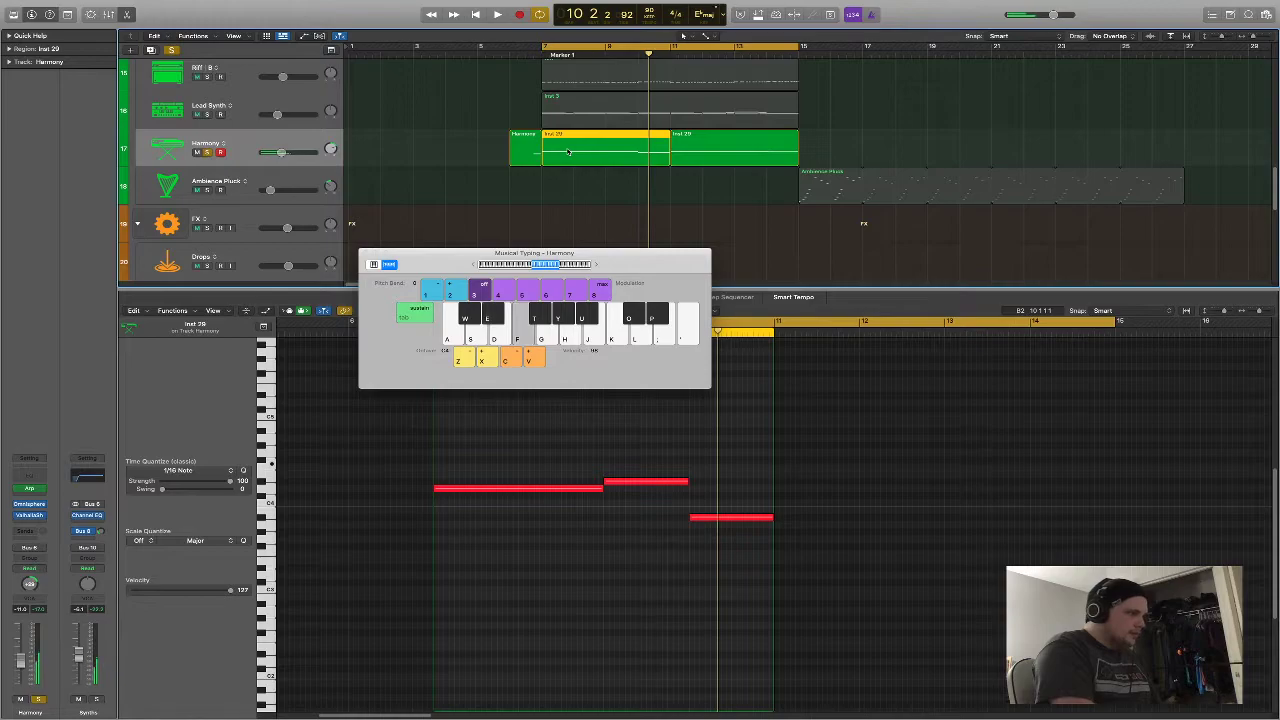
pyautogui.press('y')
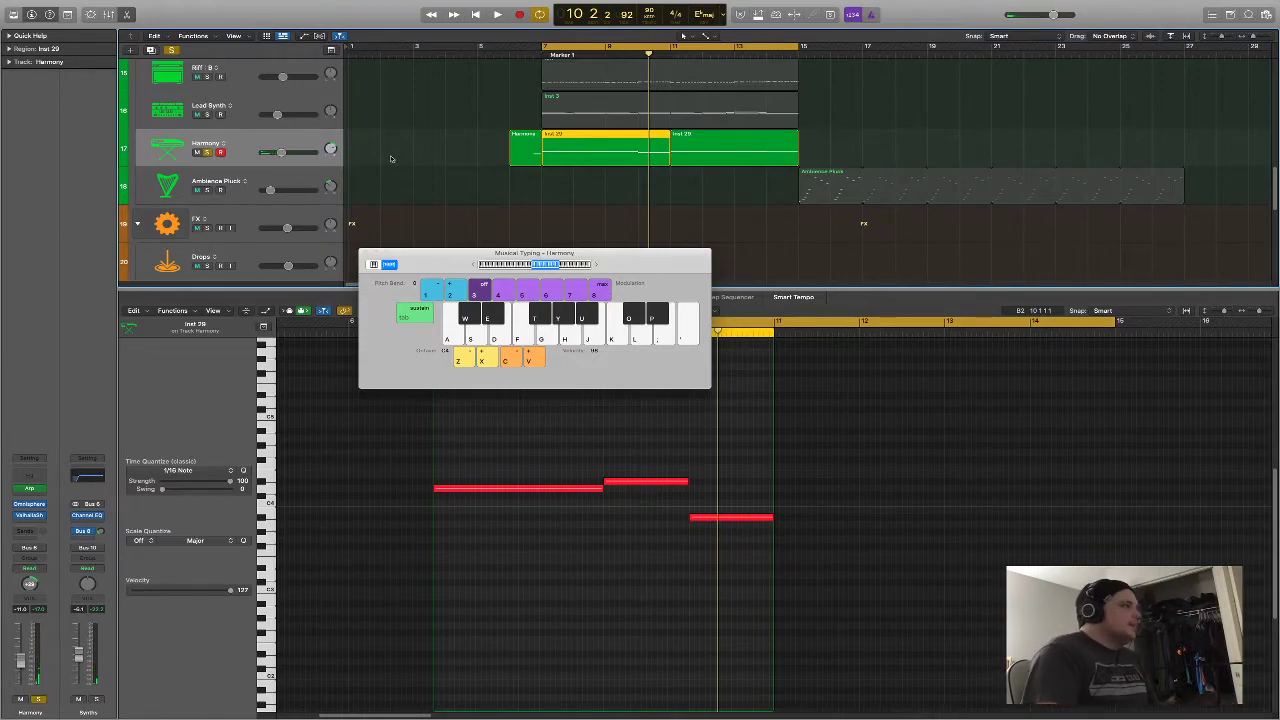
# Take Harmony out of solo, select the Sine Bass track, and listen to it alone from the loop's start
pyautogui.scroll(10, 395, 184)
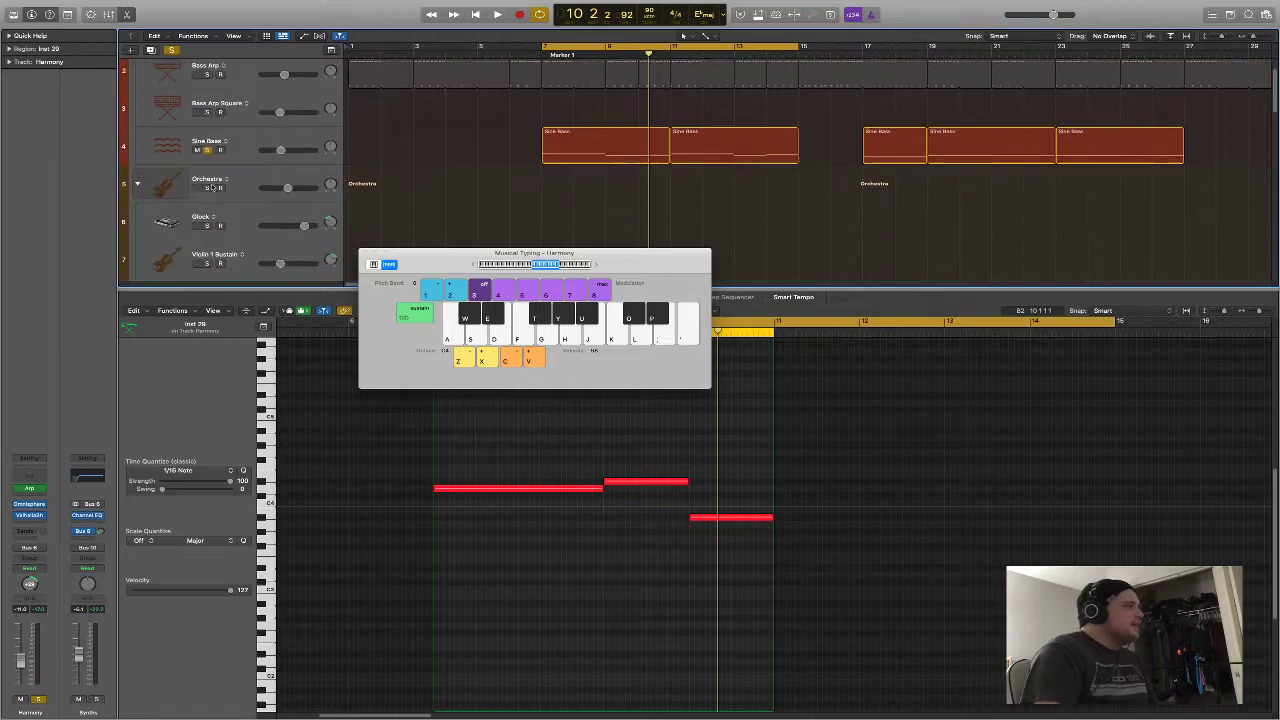
pyautogui.scroll(-10, 230, 200)
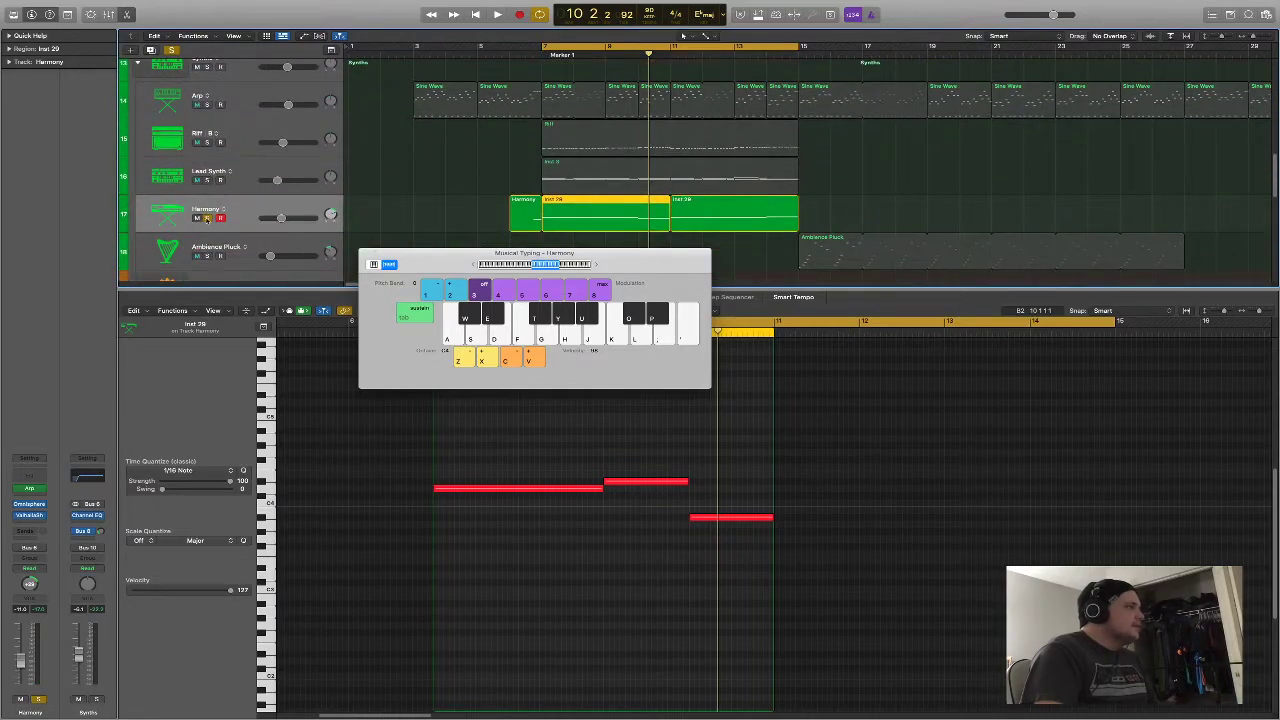
pyautogui.scroll(10, 357, 186)
pyautogui.press('space')
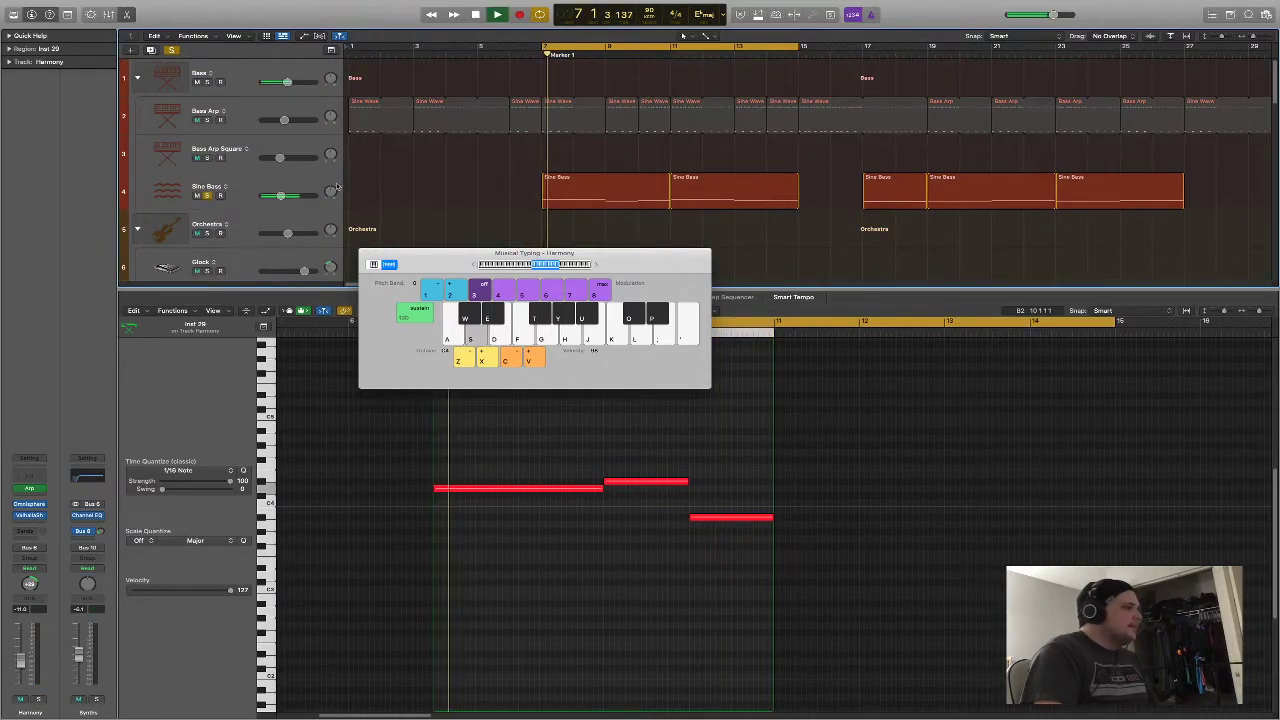
pyautogui.click(243, 189)
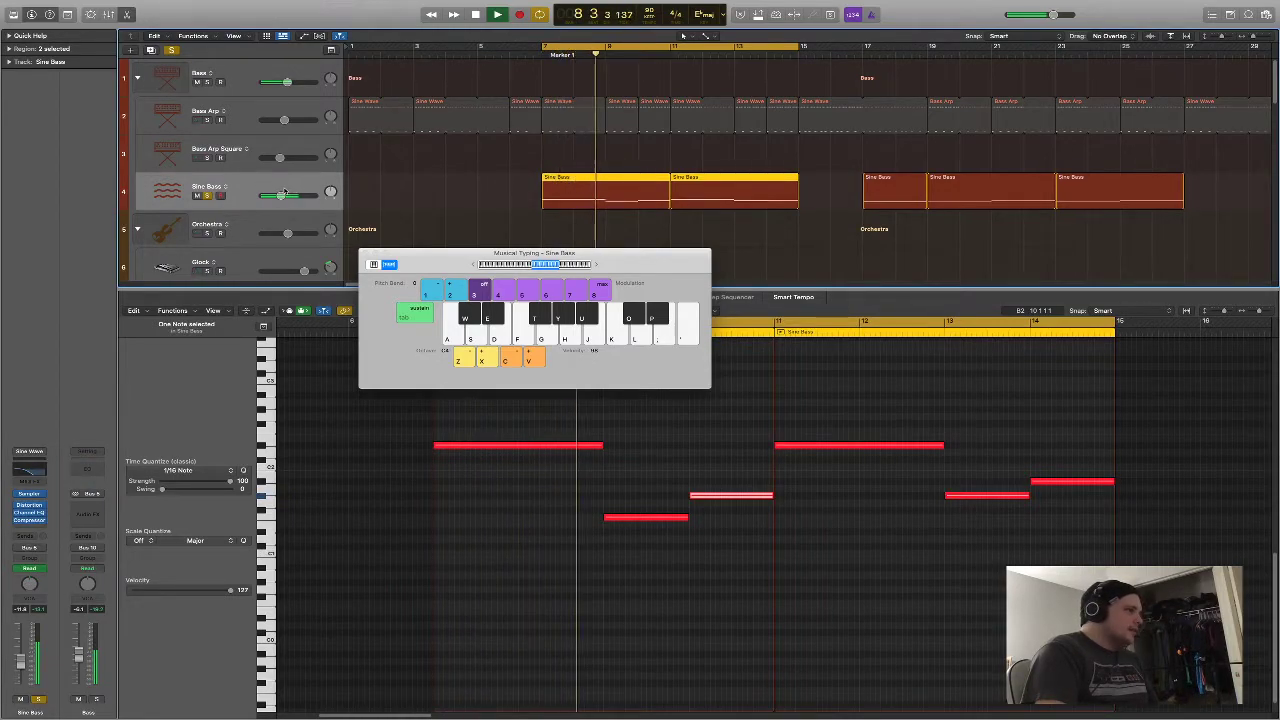
pyautogui.press('space')
# Solo Harmony again, select its track, and play it together with the Sine Bass from the loop's start
pyautogui.scroll(-5, 231, 207)
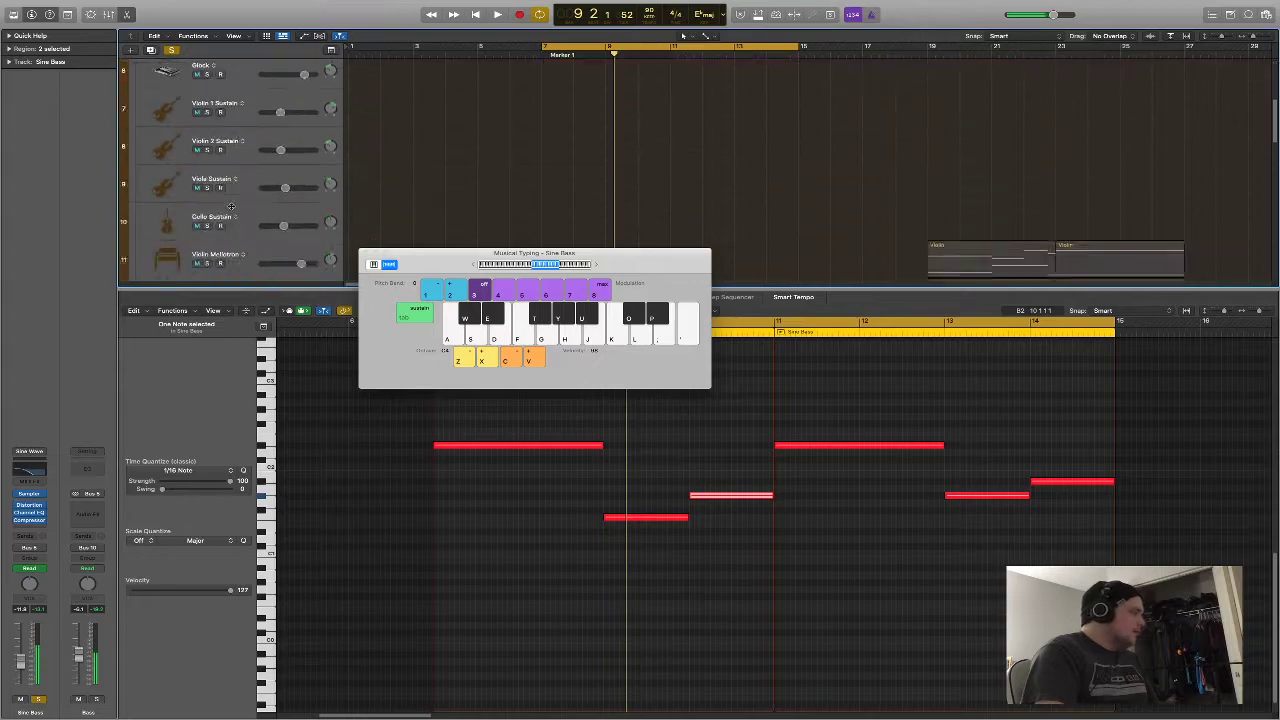
pyautogui.scroll(-8, 231, 207)
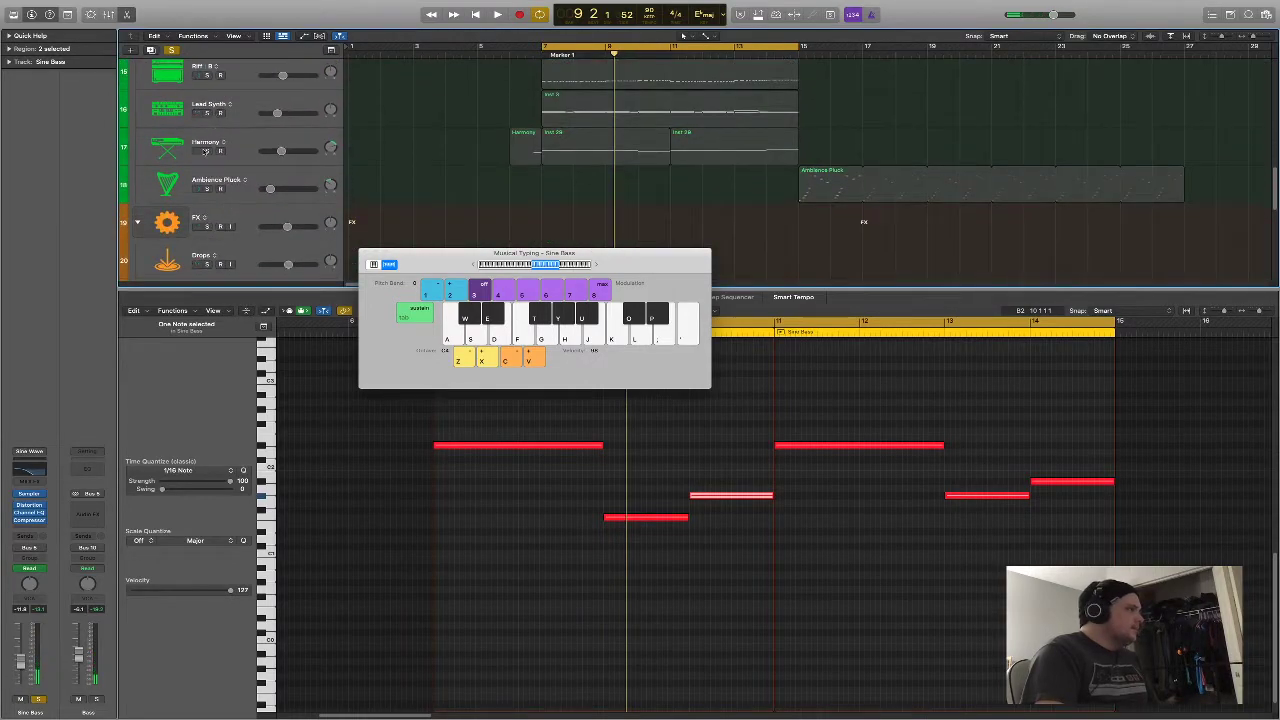
pyautogui.click(205, 150)
pyautogui.press('space')
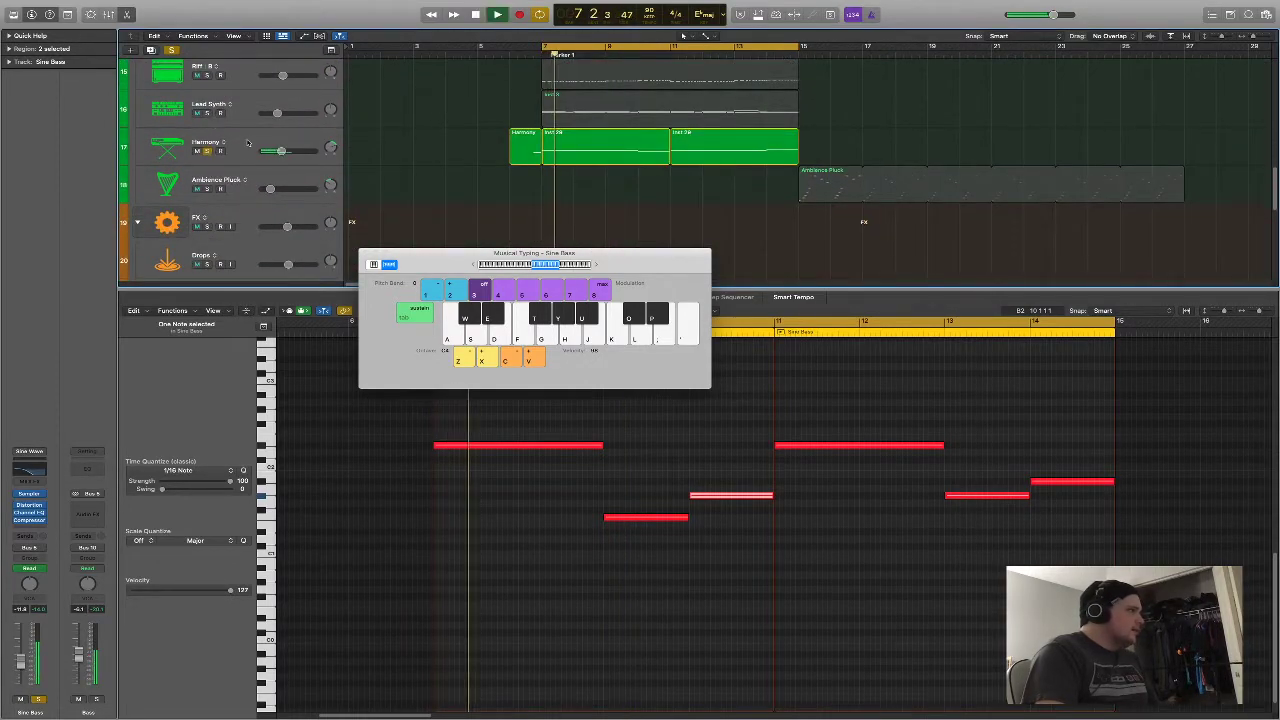
pyautogui.click(248, 143)
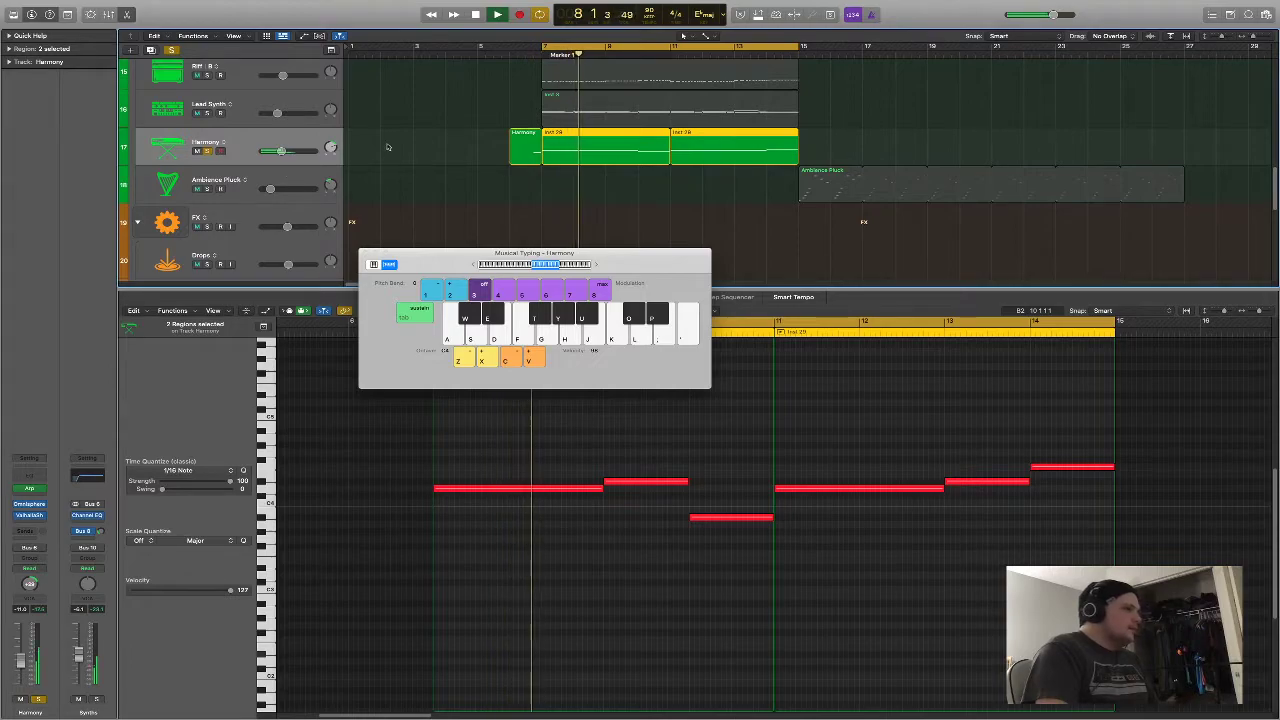
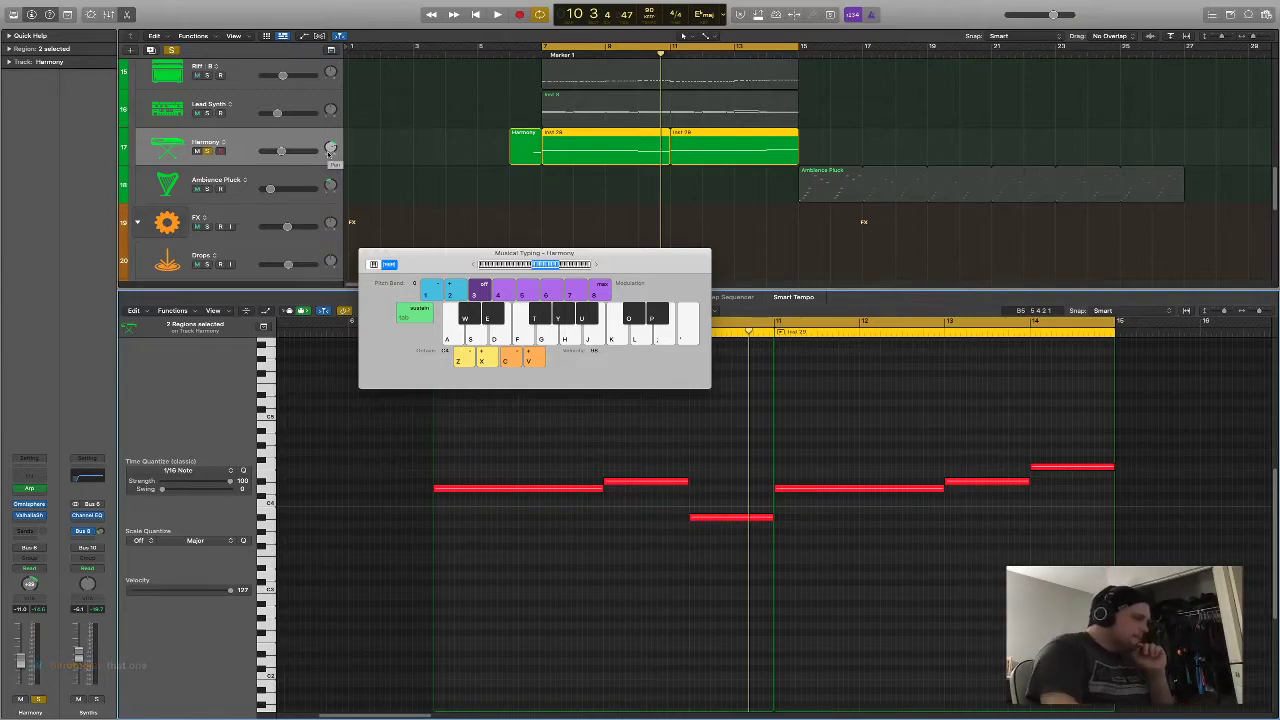
# Audition Harmony's first note, replay the loop's opening, and select all notes of that same pitch in both regions
pyautogui.click(586, 488)
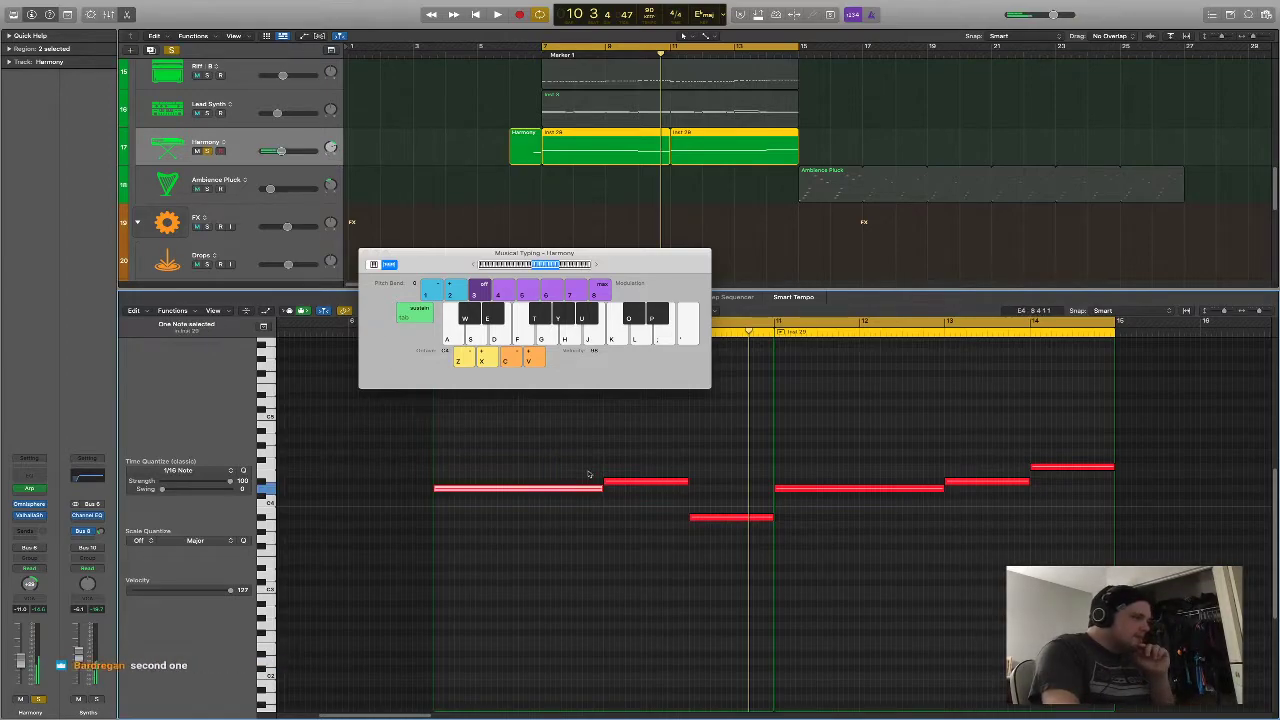
pyautogui.click(503, 423)
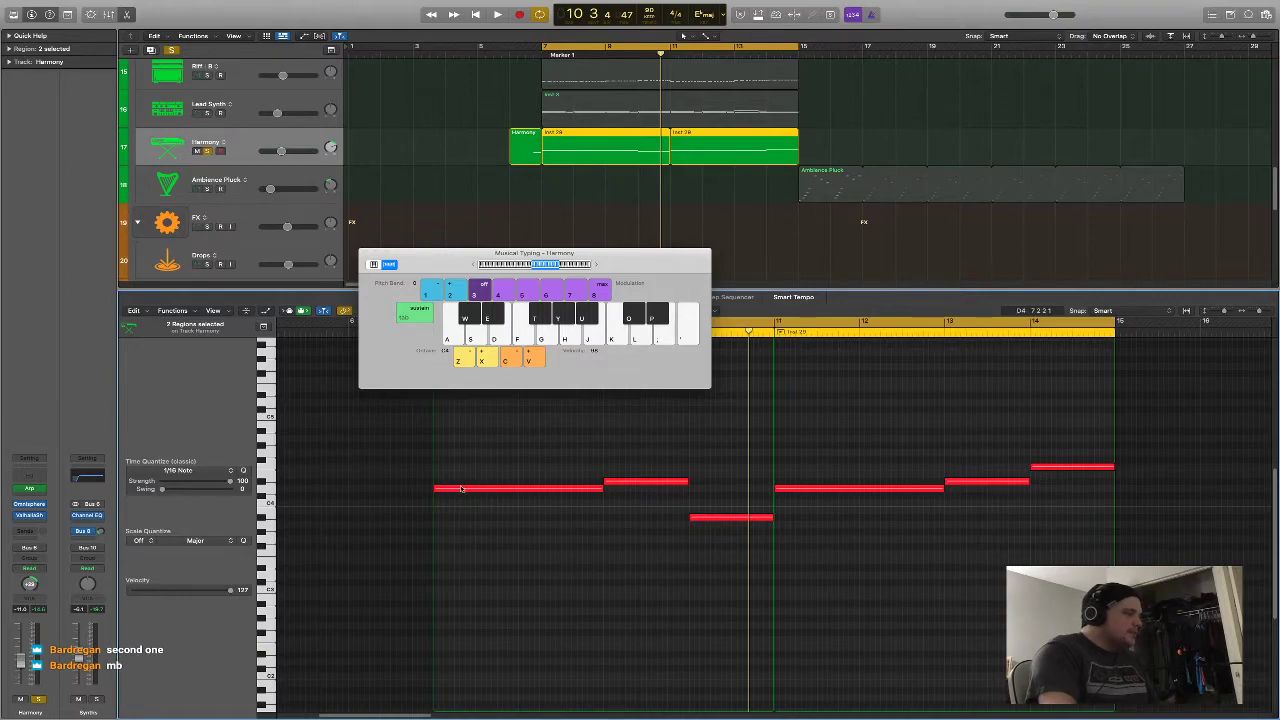
pyautogui.press('space')
pyautogui.click(273, 486)
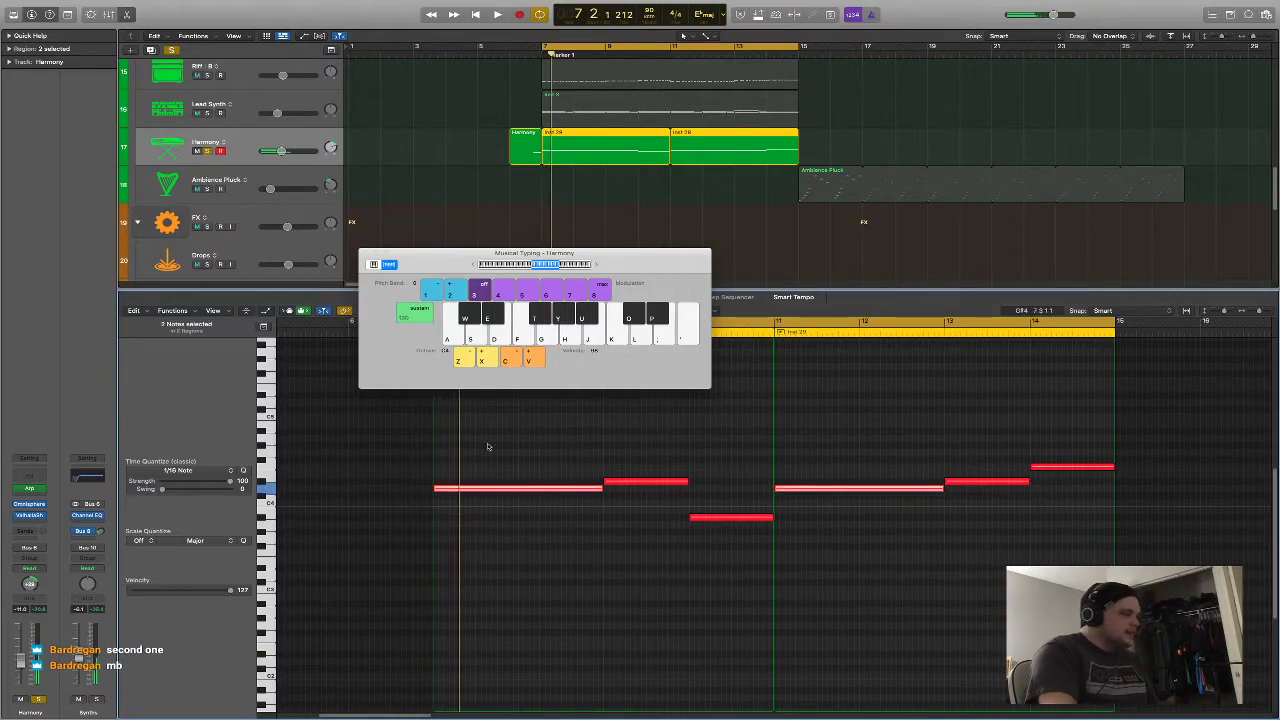
# Turn off cycle mode, clear the note selection, and place the playhead at bar 9 in the Harmony notes
pyautogui.click(540, 14)
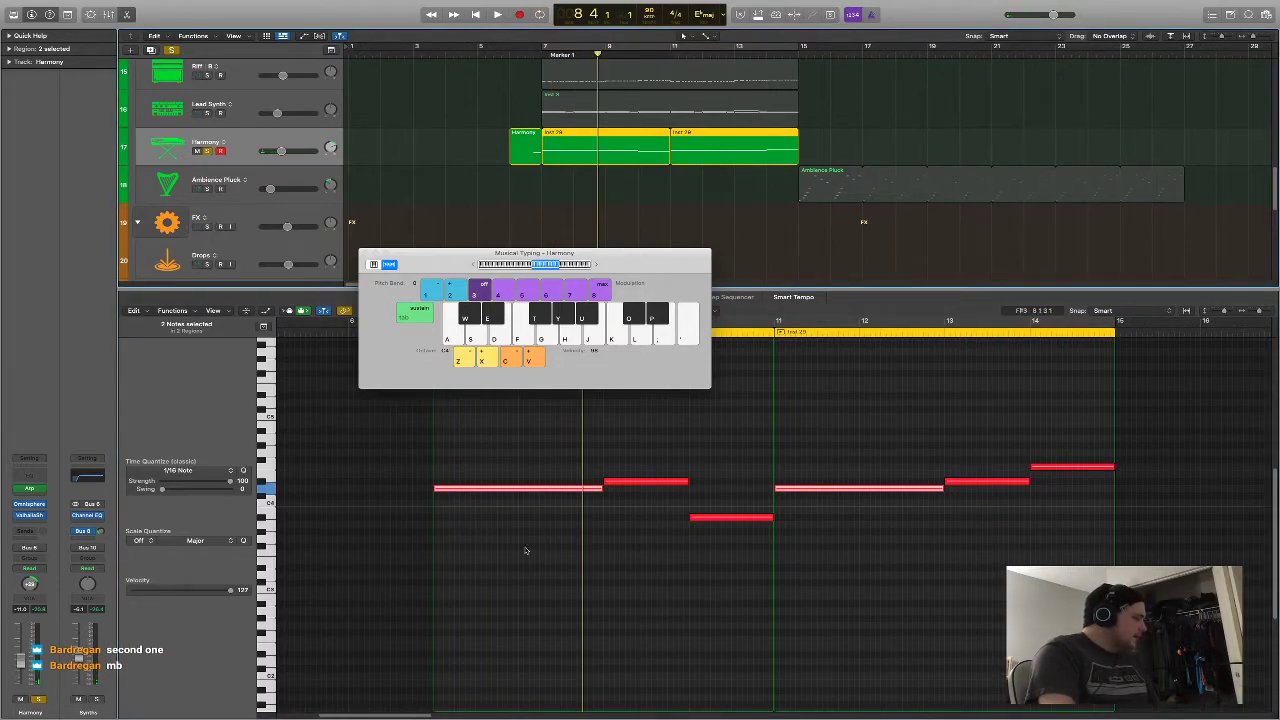
pyautogui.click(624, 545)
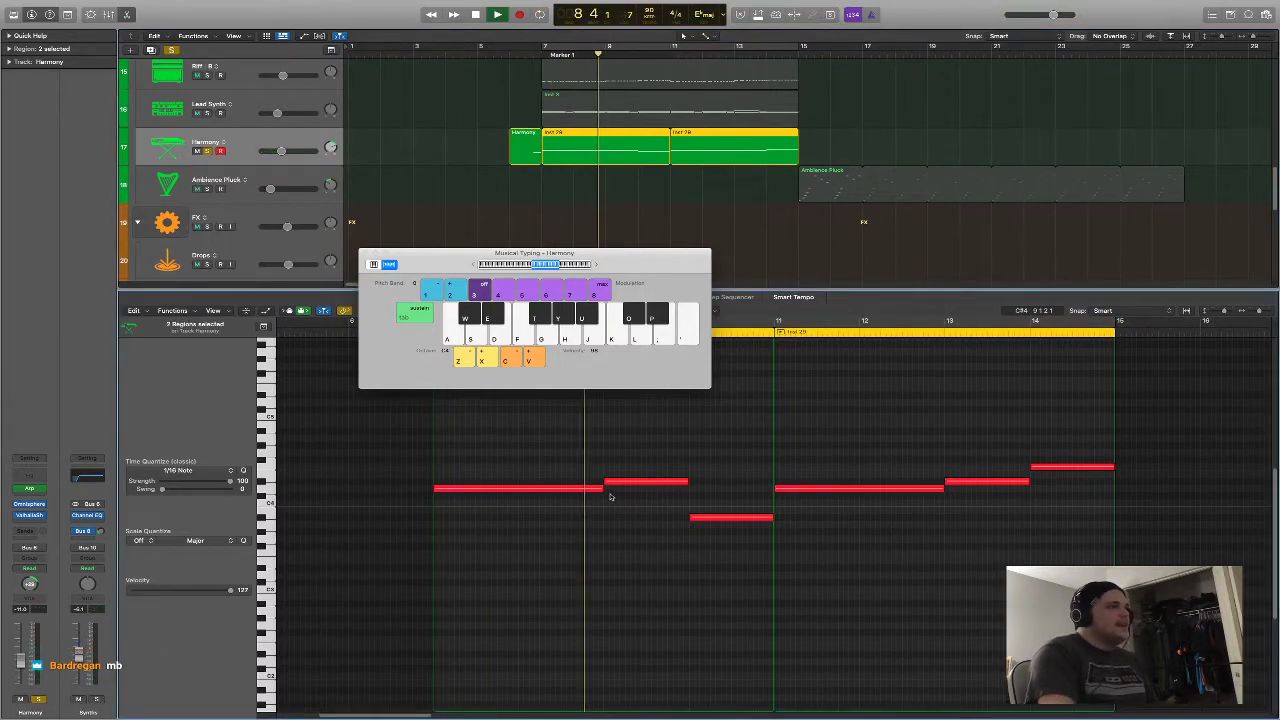
pyautogui.press('space')
pyautogui.moveTo(573, 257); pyautogui.dragTo(441, 225)
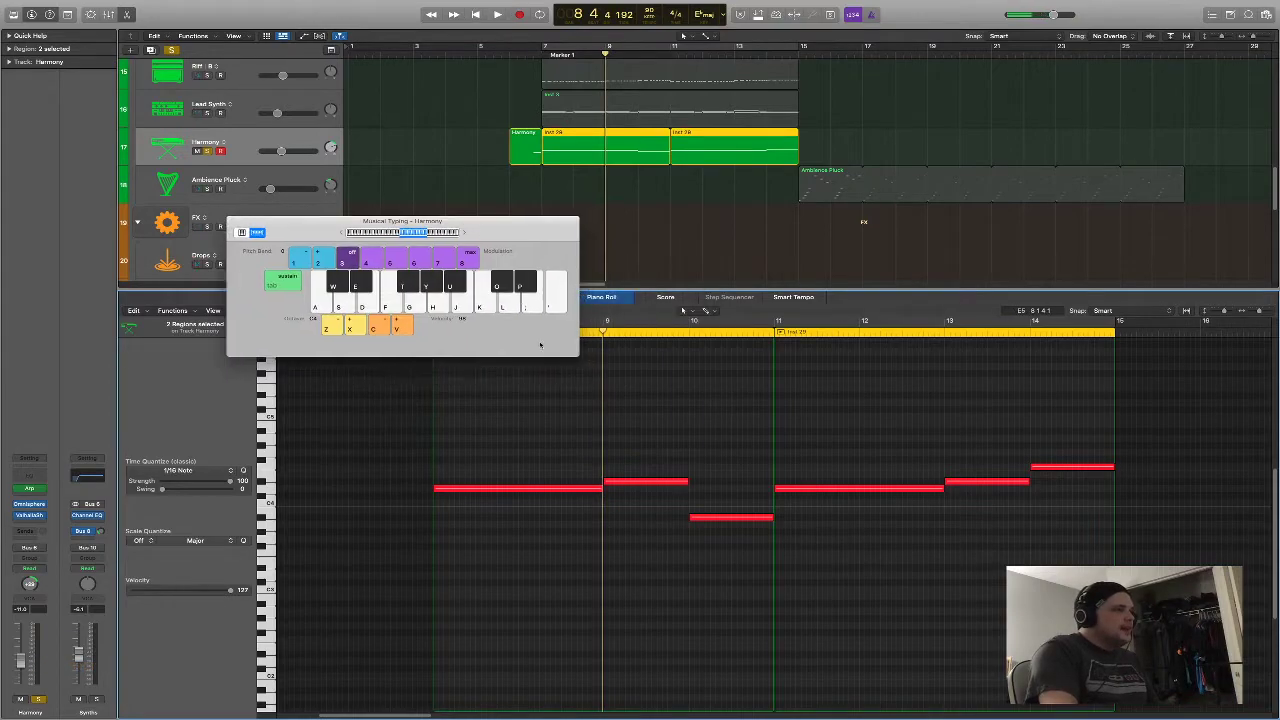
pyautogui.click(603, 333)
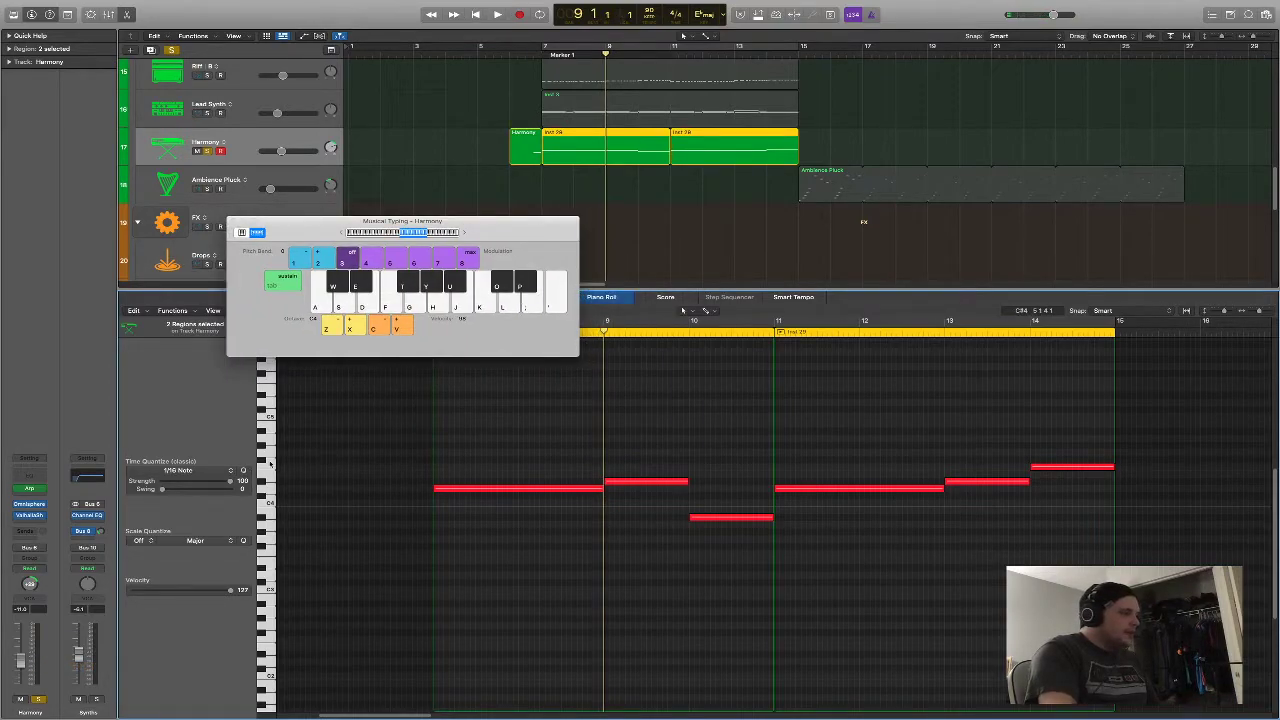
# Audition the Harmony note at bar 9, play from there, and place the playhead at bar 10
pyautogui.click(627, 482)
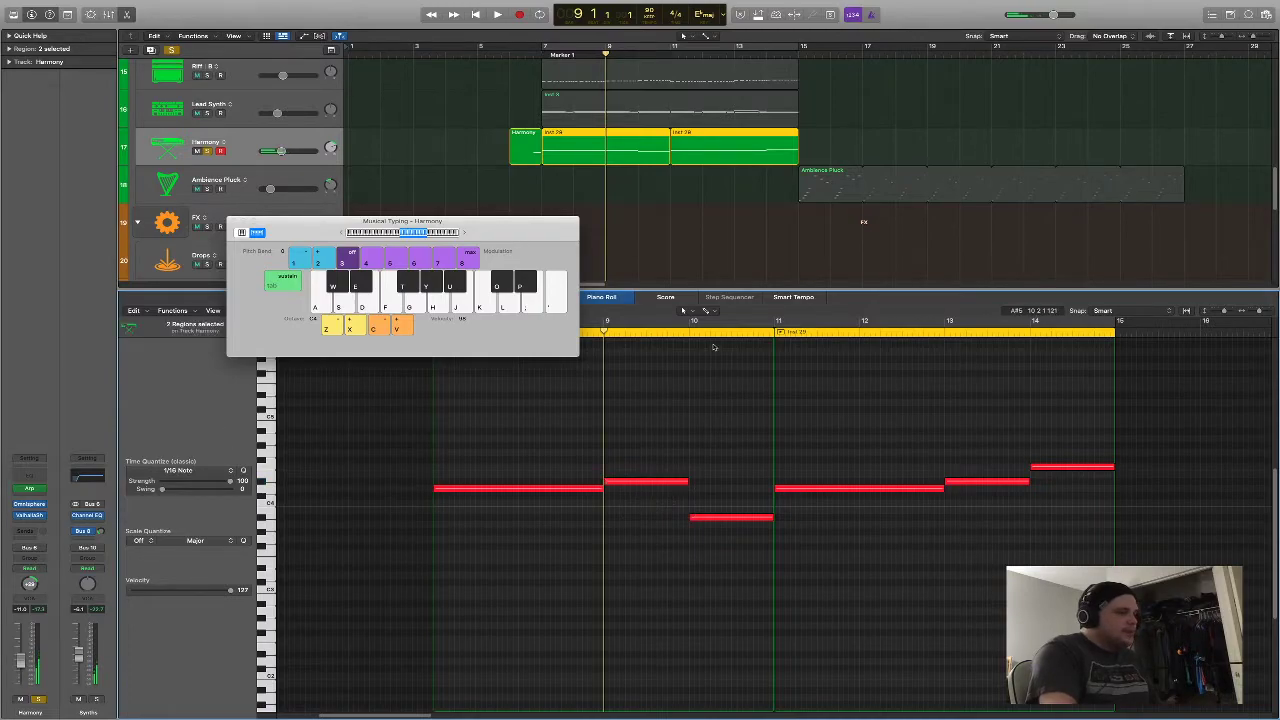
pyautogui.press('space')
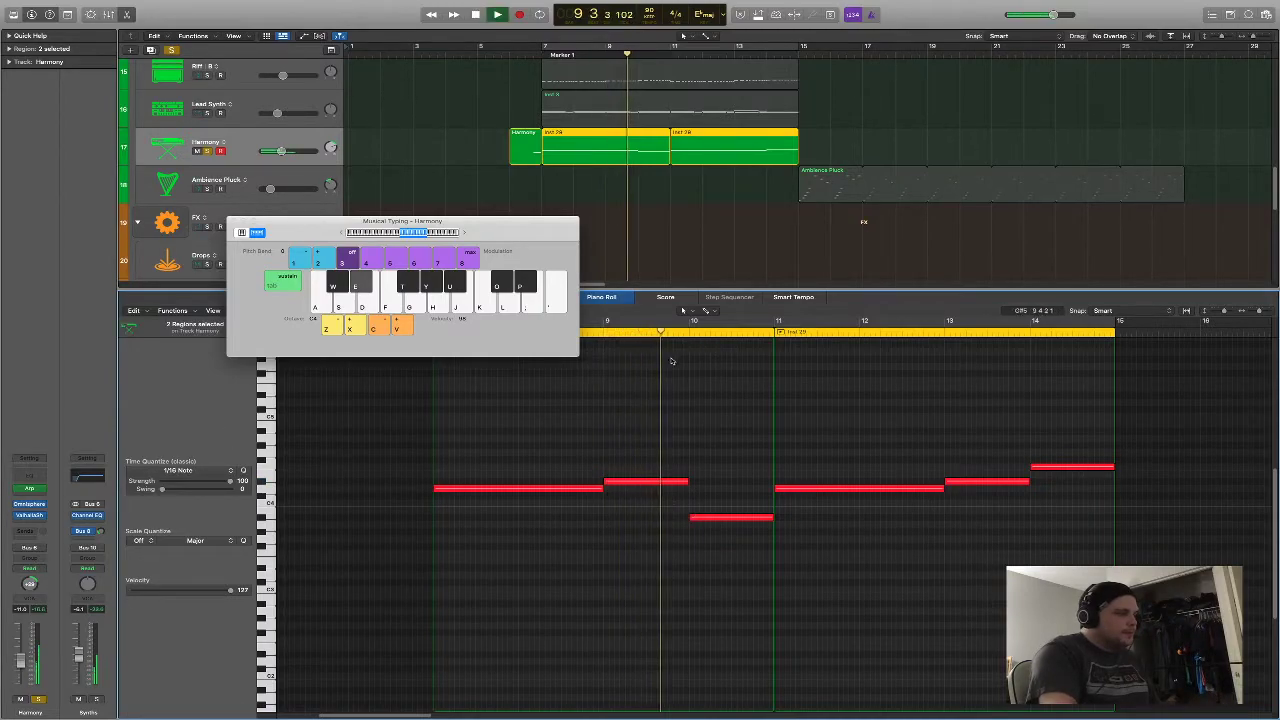
pyautogui.press('space')
pyautogui.click(689, 331)
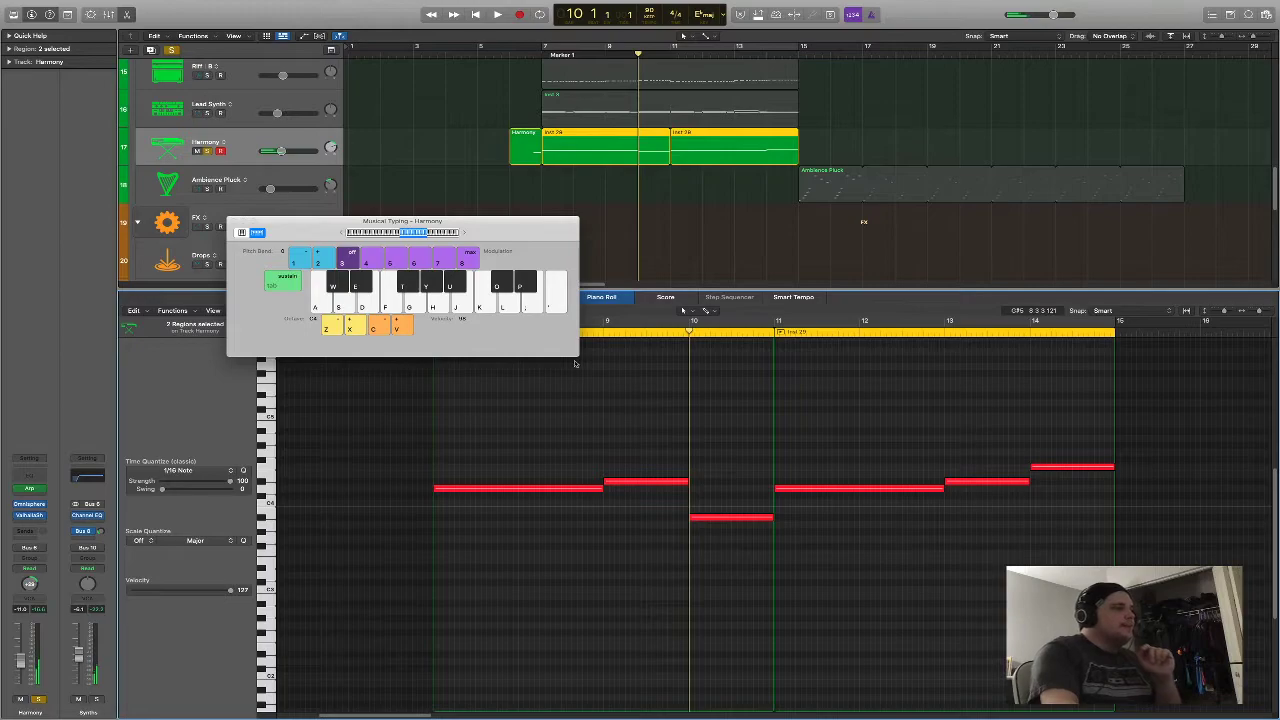
# Move the Musical Typing keyboard clear of the piano roll and play the Harmony notes from bar 7
pyautogui.moveTo(323, 235); pyautogui.dragTo(370, 232)
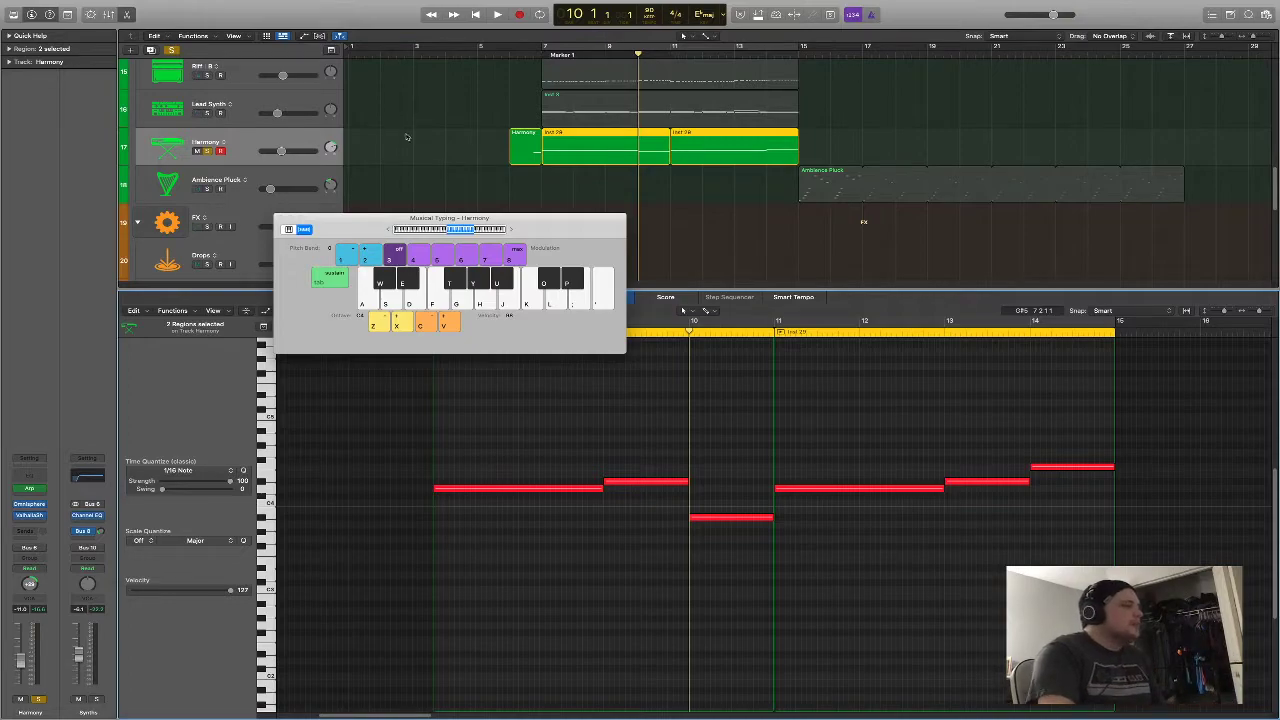
pyautogui.moveTo(340, 215); pyautogui.dragTo(497, 147)
pyautogui.click(420, 325)
pyautogui.press('space')
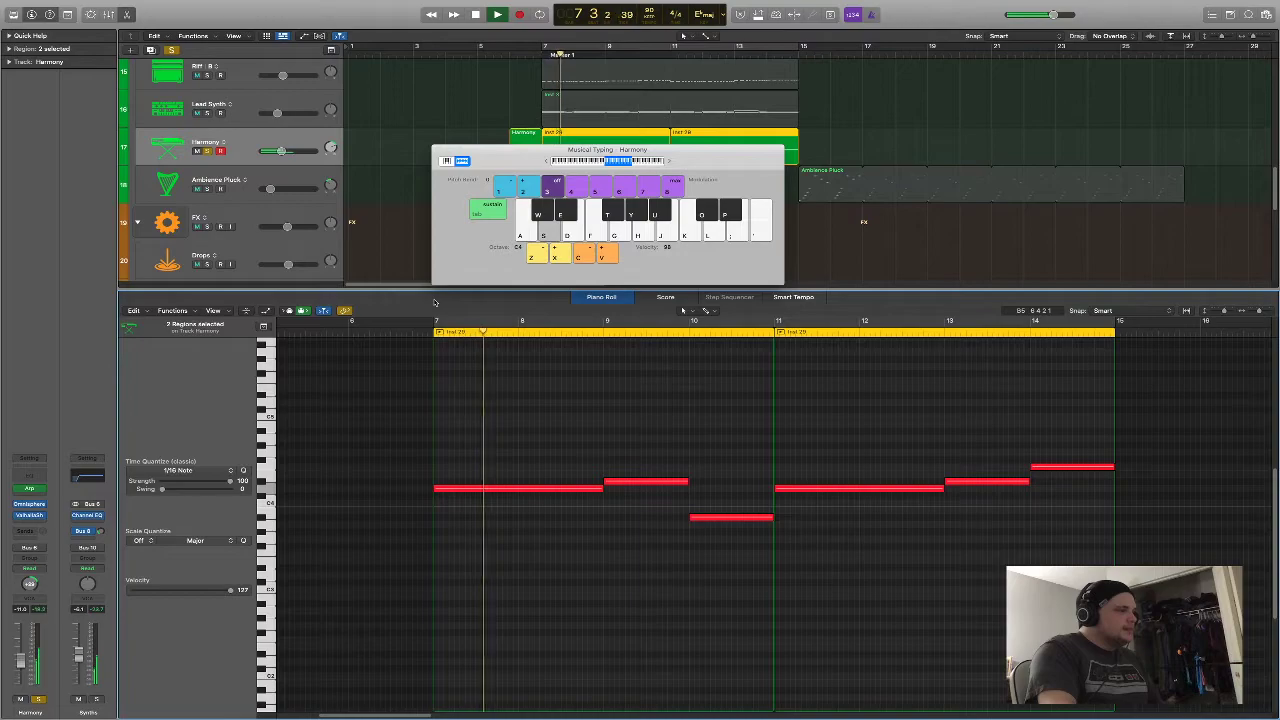
pyautogui.press('space')
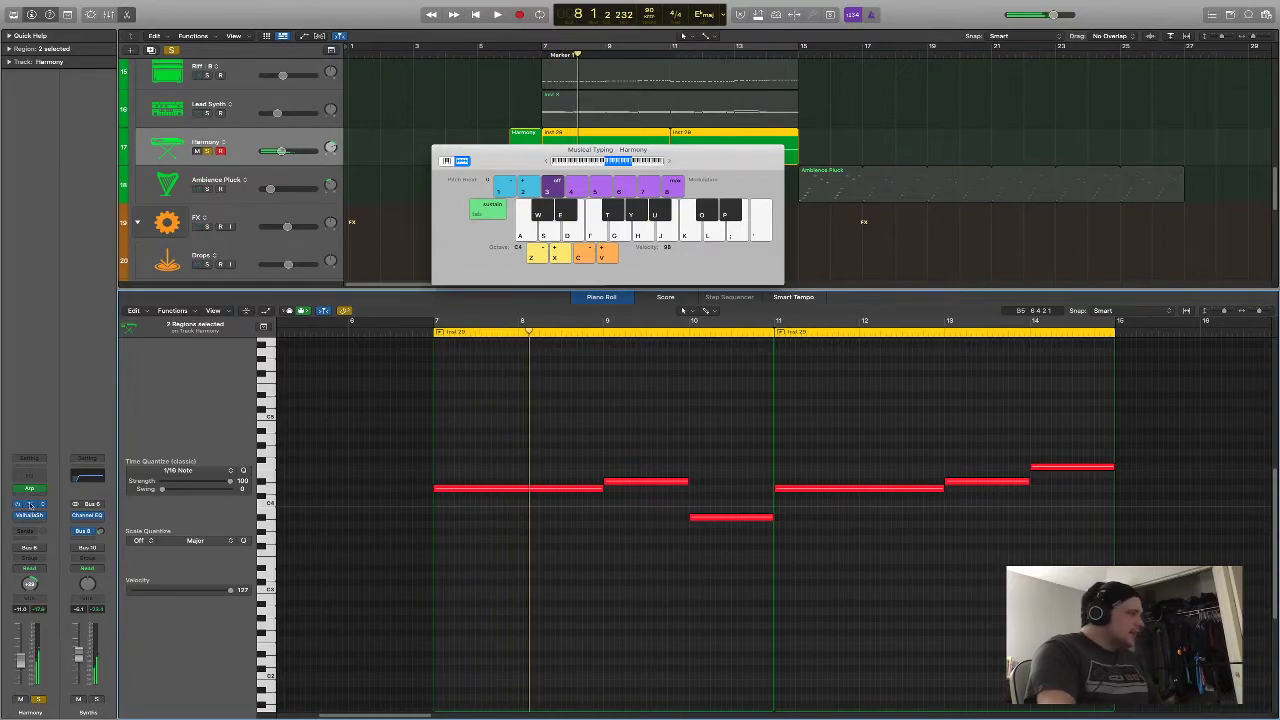
# Inspect layer A of the Harmony track's Omnisphere instrument and close the plug-in
pyautogui.press('v')
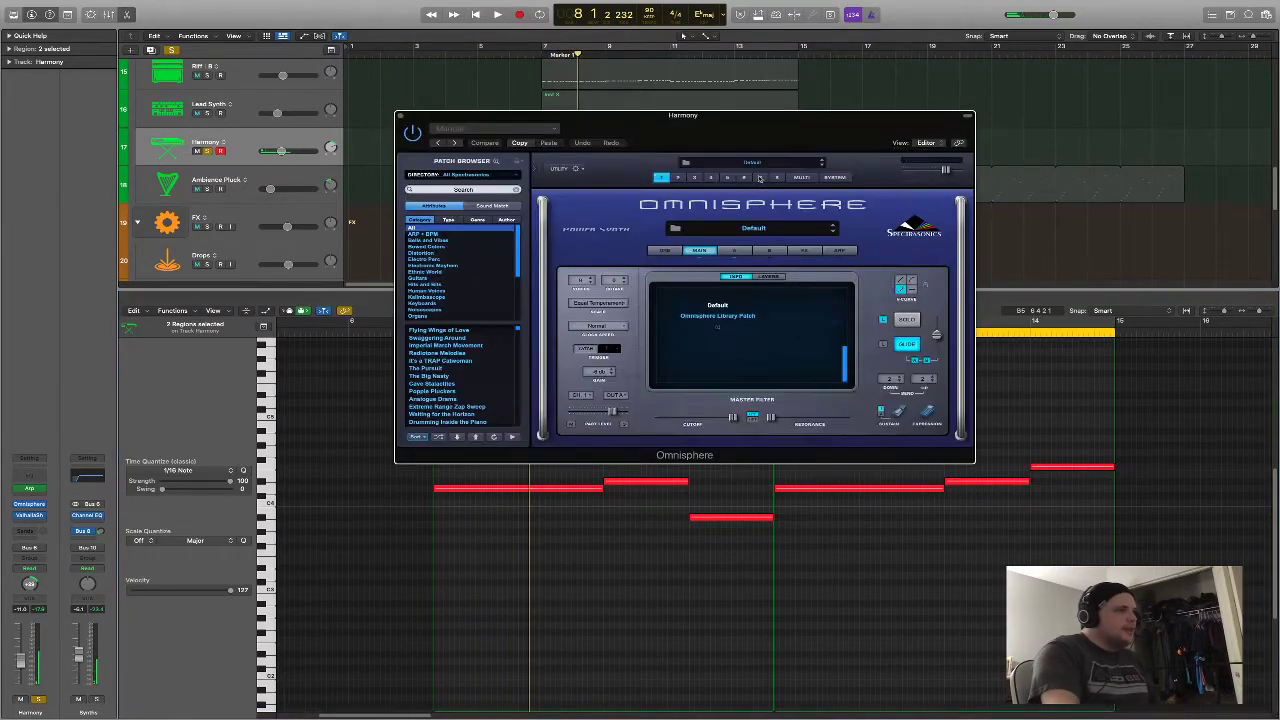
pyautogui.moveTo(817, 145); pyautogui.dragTo(735, 114)
pyautogui.click(653, 219)
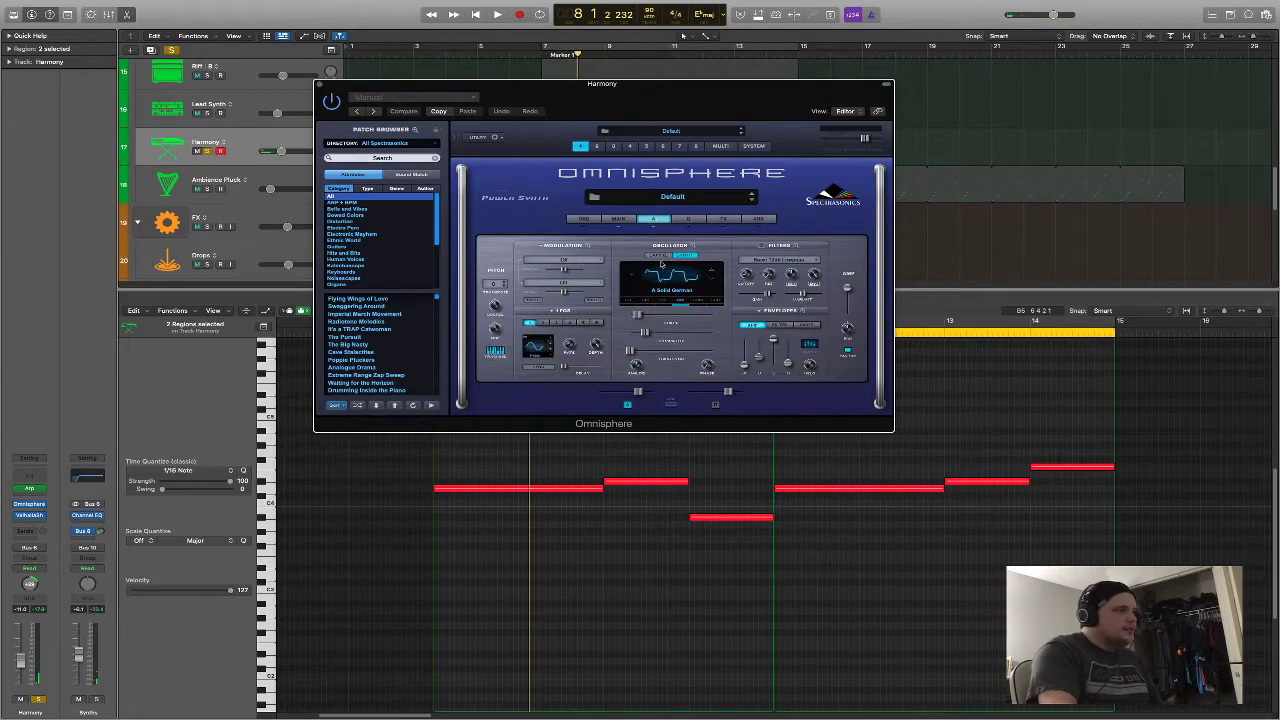
pyautogui.click(320, 86)
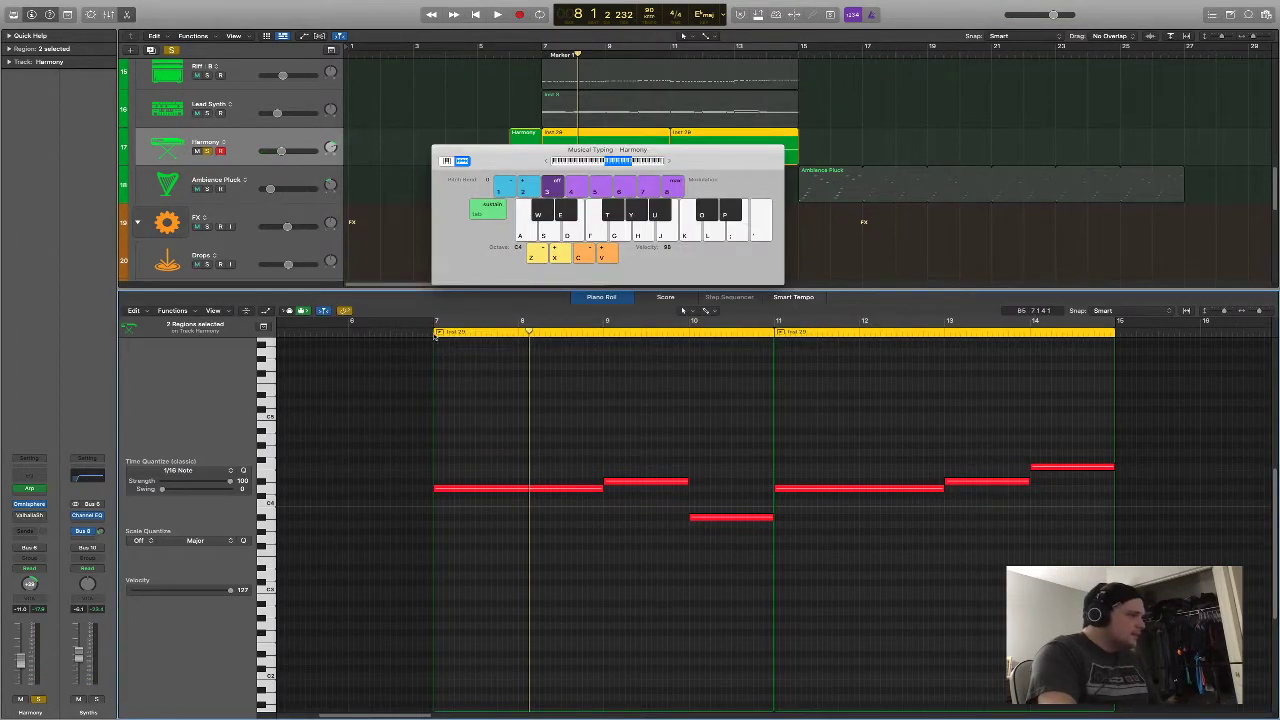
# Play Harmony from bar 7 while viewing the pattern settings of its Arpeggiator
pyautogui.click(436, 336)
pyautogui.press('space')
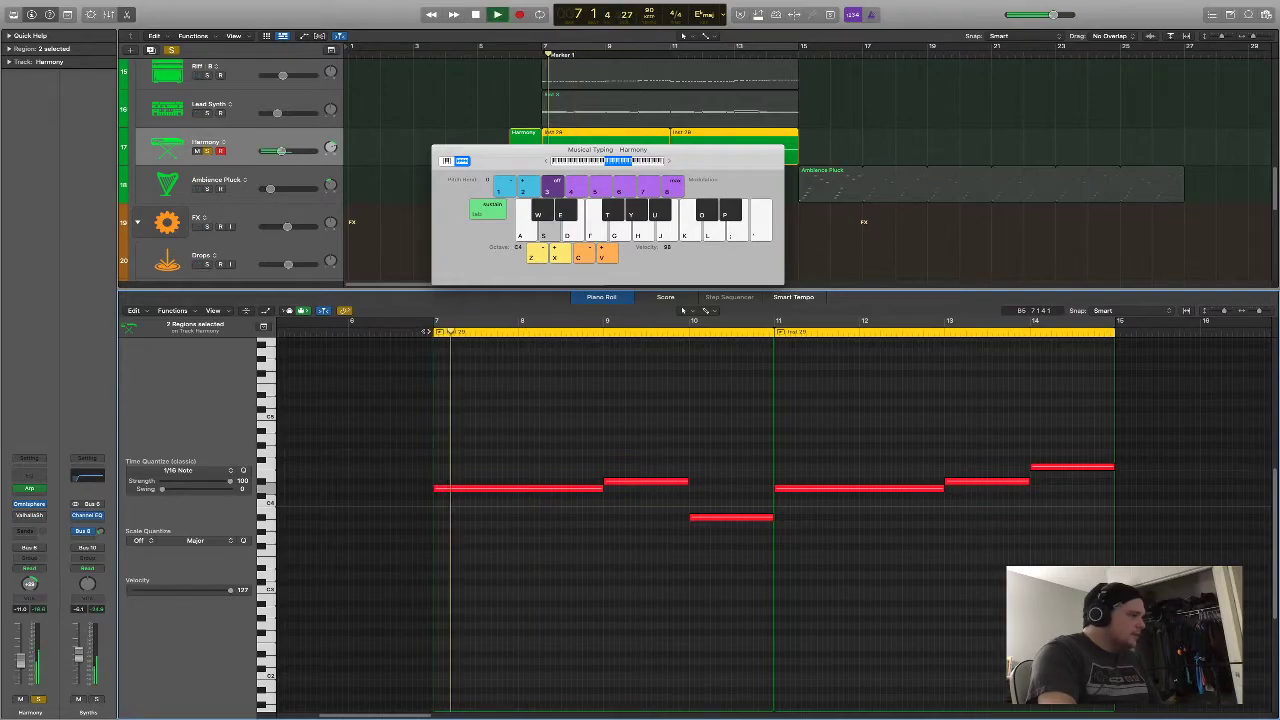
pyautogui.click(30, 488)
pyautogui.click(453, 310)
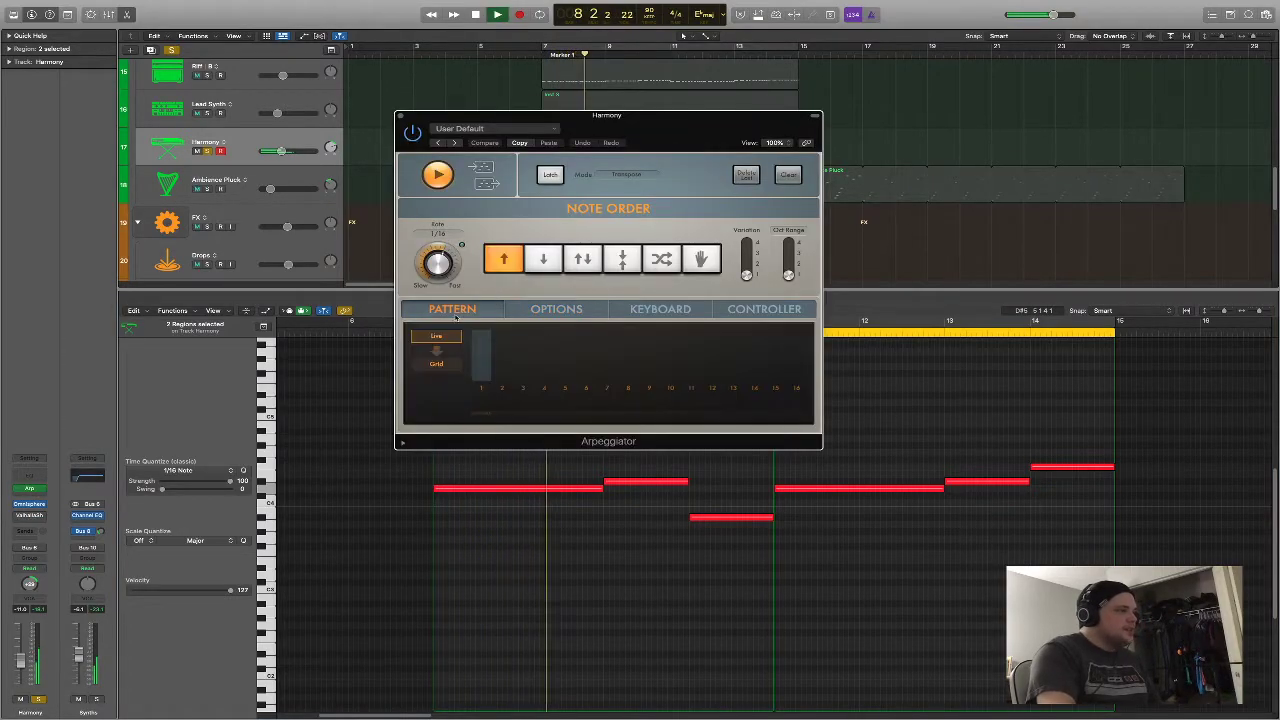
pyautogui.click(400, 117)
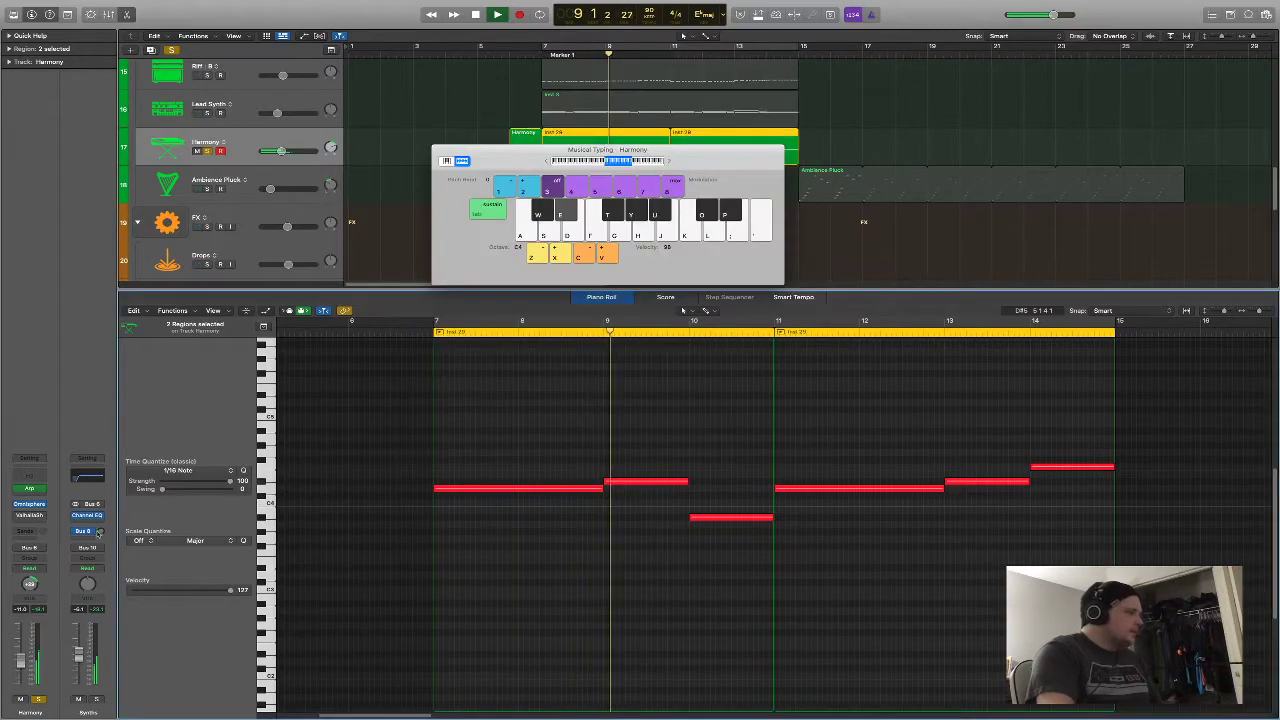
# Inspect Harmony's ValhallaShimmer reverb settings and close the Musical Typing keyboard
pyautogui.click(30, 515)
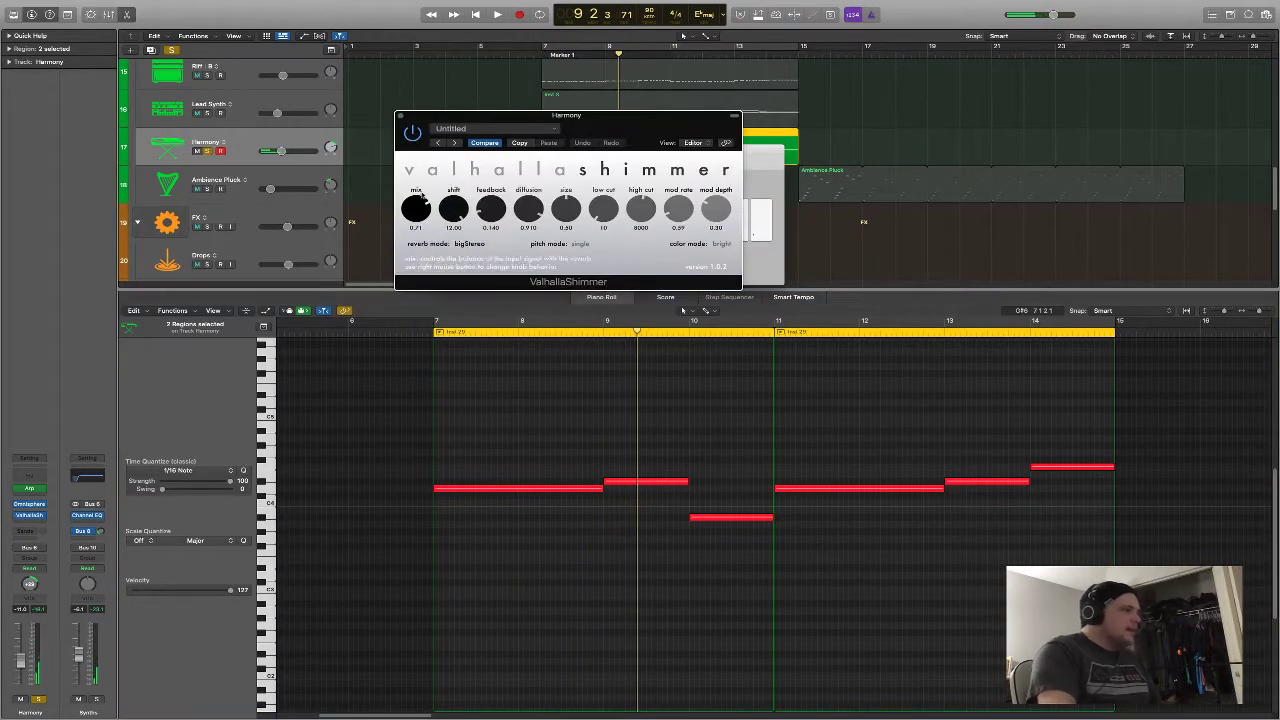
pyautogui.click(400, 117)
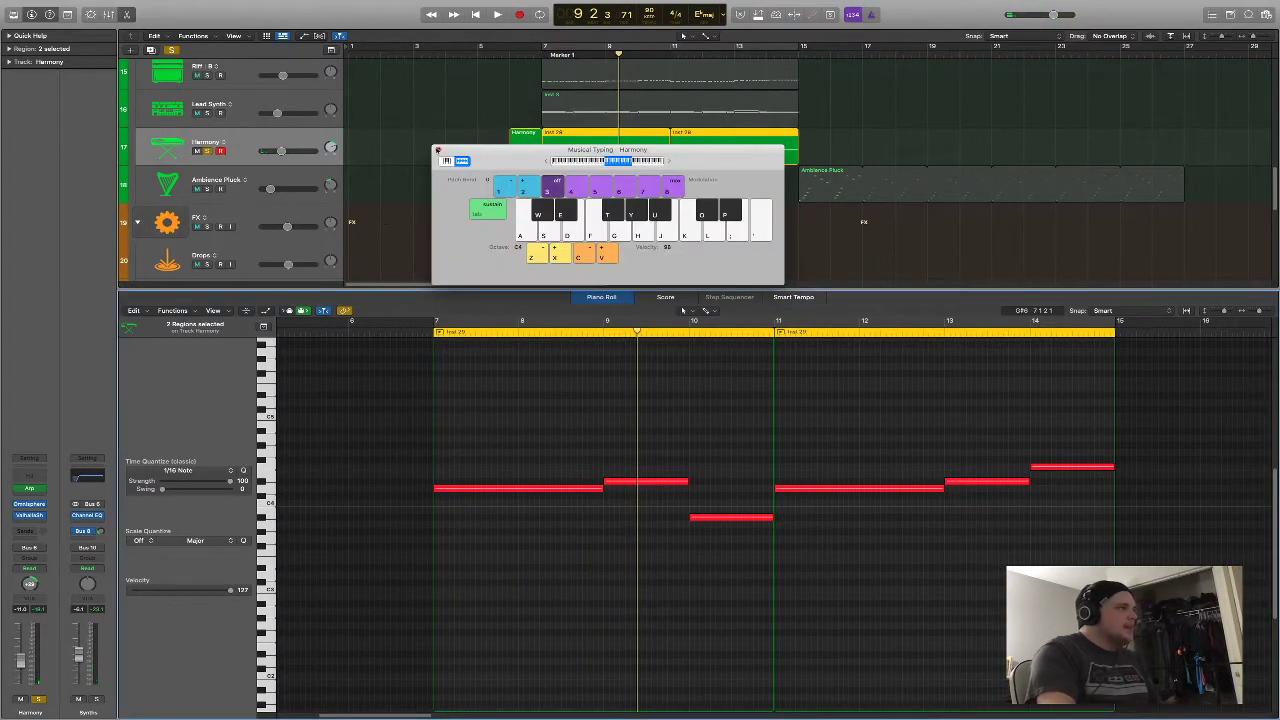
pyautogui.click(438, 150)
# Listen to the soloed Harmony track with the Synths tracks in view
pyautogui.press('space')
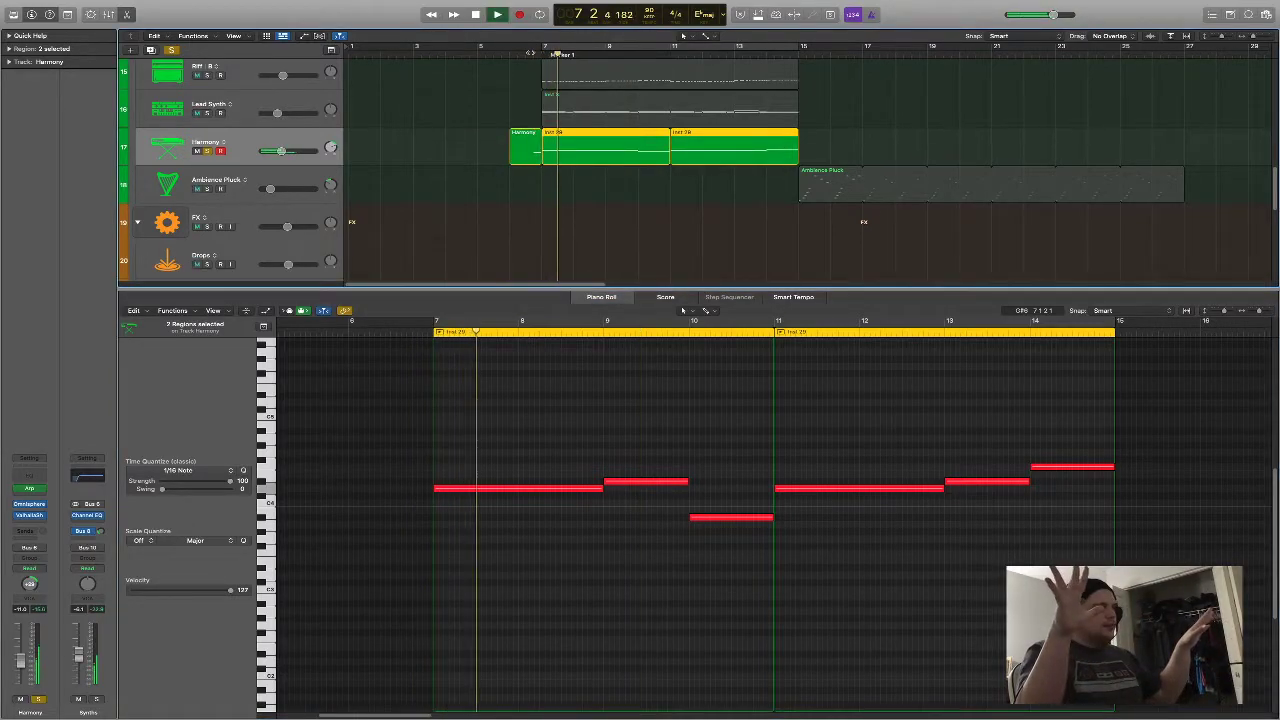
pyautogui.scroll(4, 555, 108)
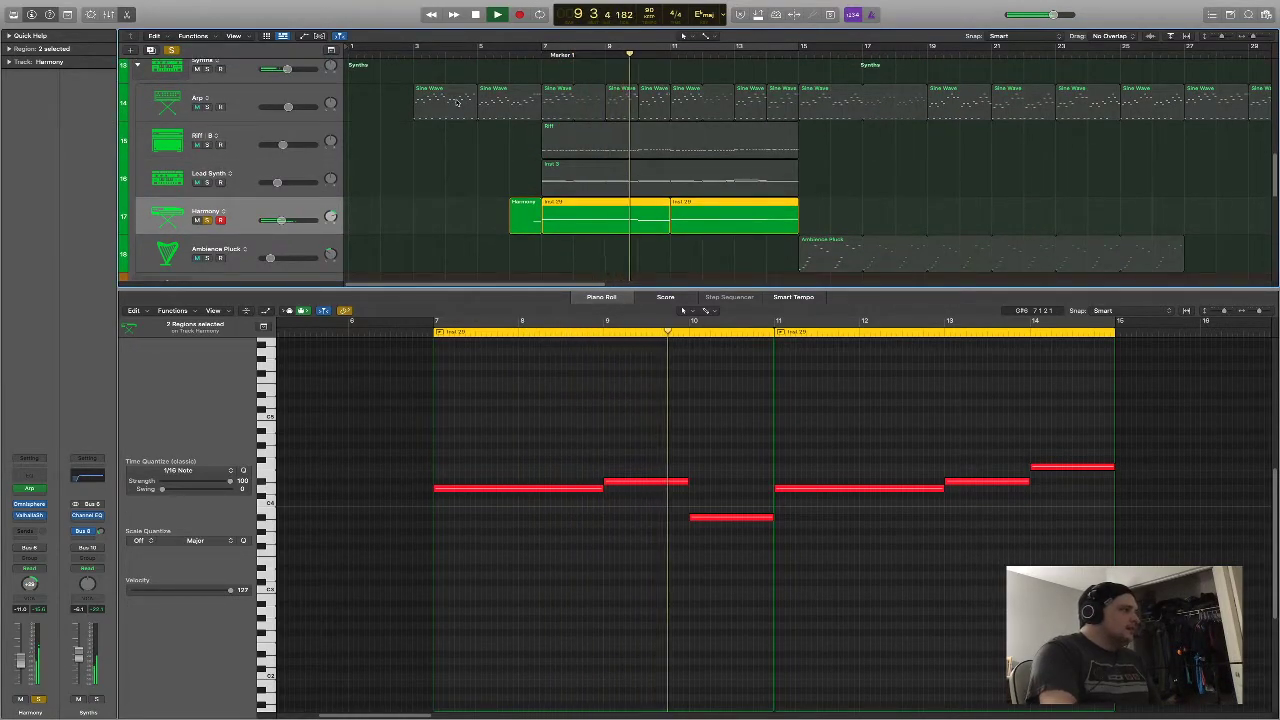
pyautogui.press('space')
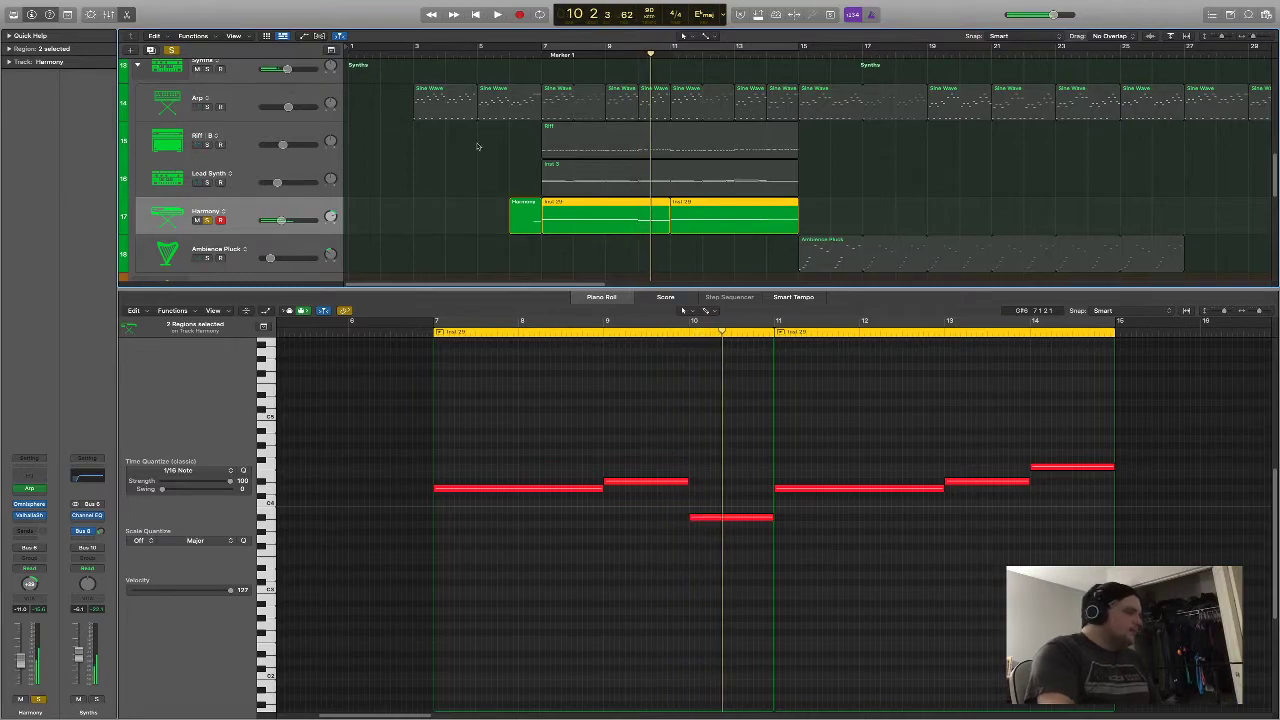
# Take Harmony out of solo, solo the Synths group, and loop bars 7 to 15 around the selected Harmony regions
pyautogui.click(535, 52)
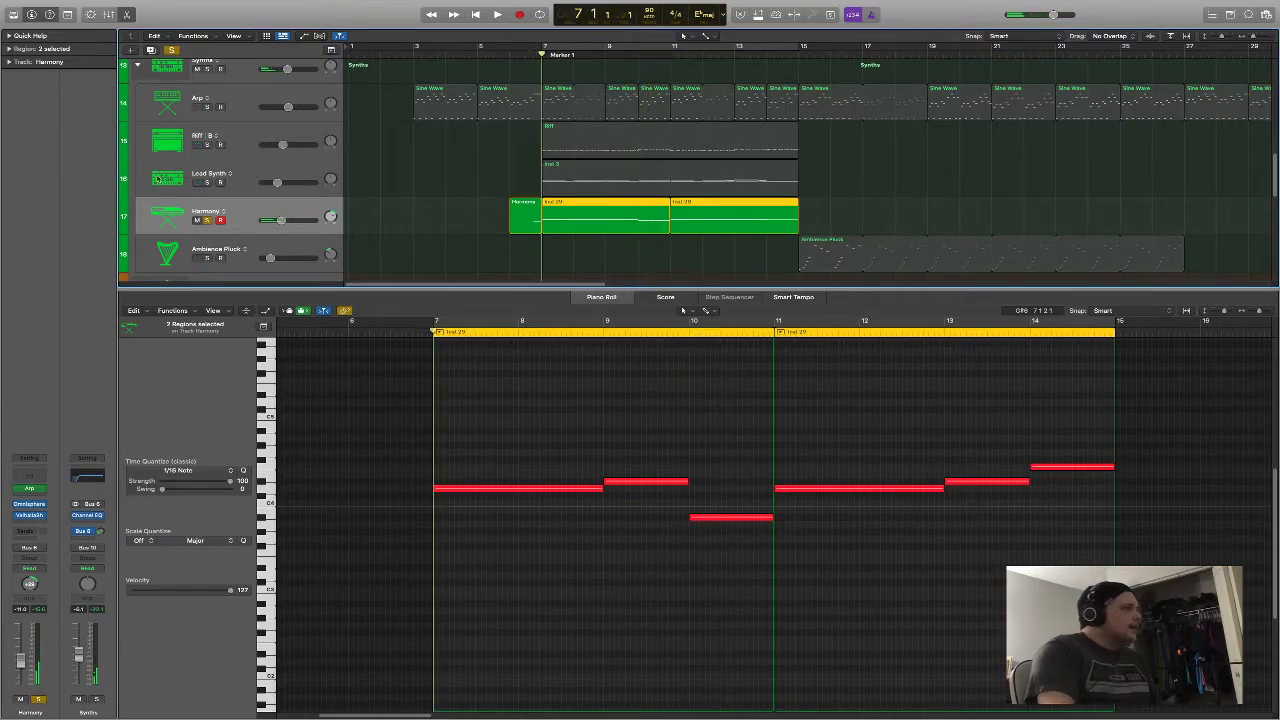
pyautogui.click(207, 219)
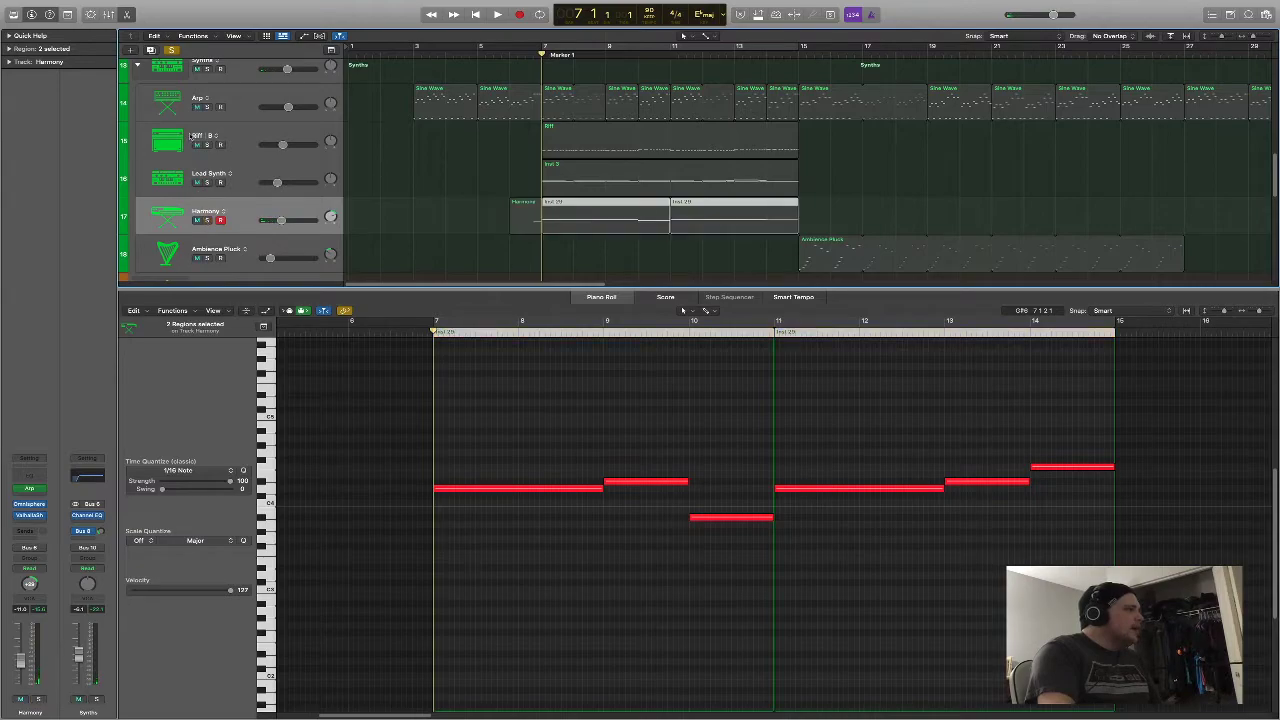
pyautogui.click(207, 68)
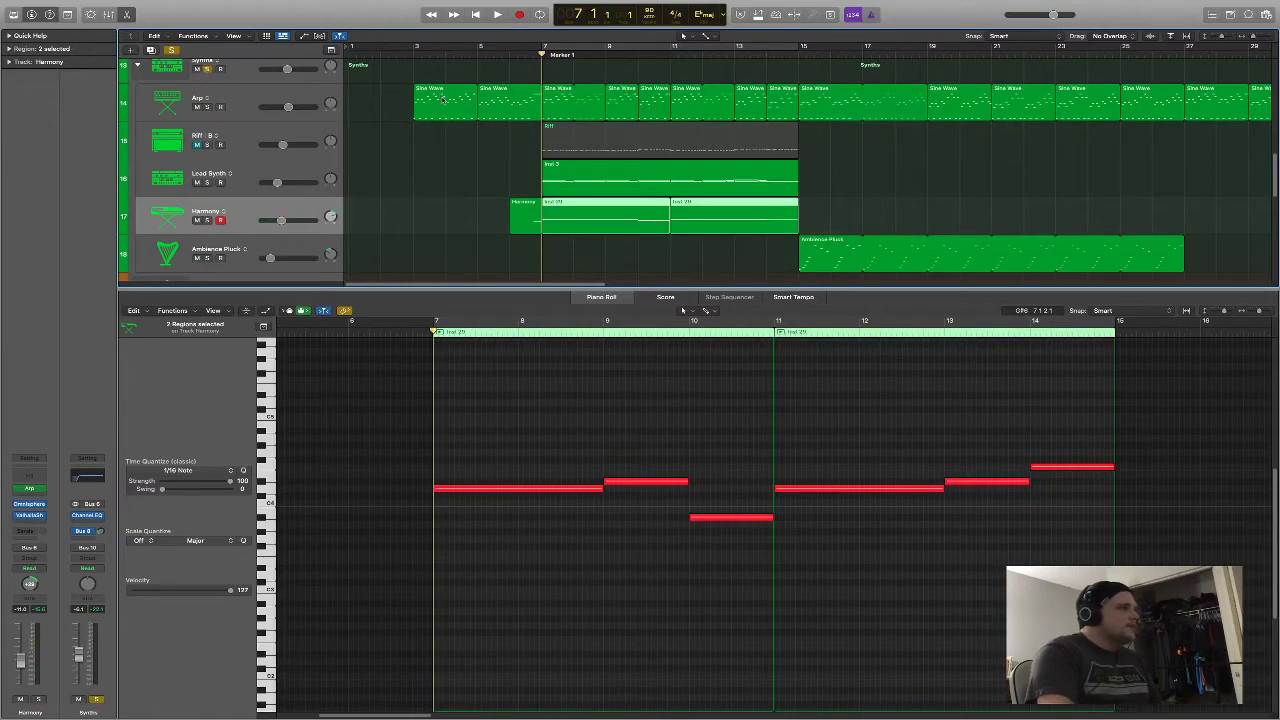
pyautogui.press('super+u')
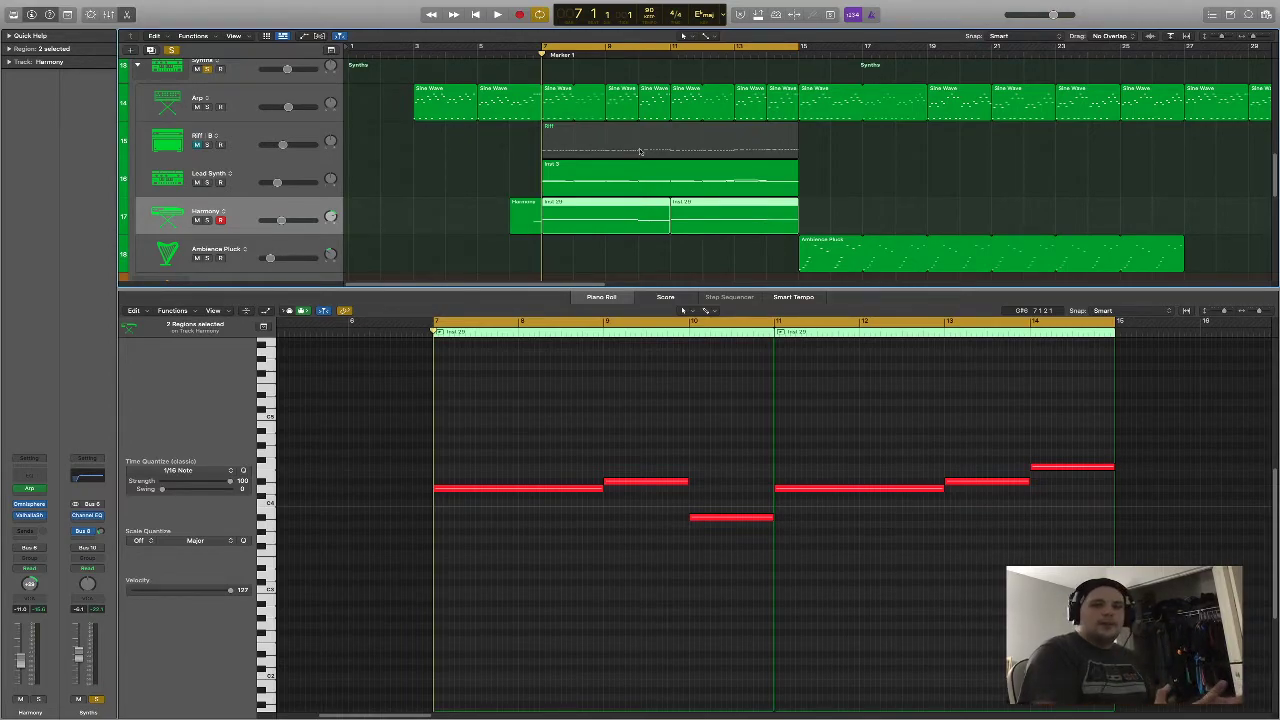
# Listen to the Synths group from the loop's start, check the Sine Bass track, and deselect the Harmony regions
pyautogui.press('space')
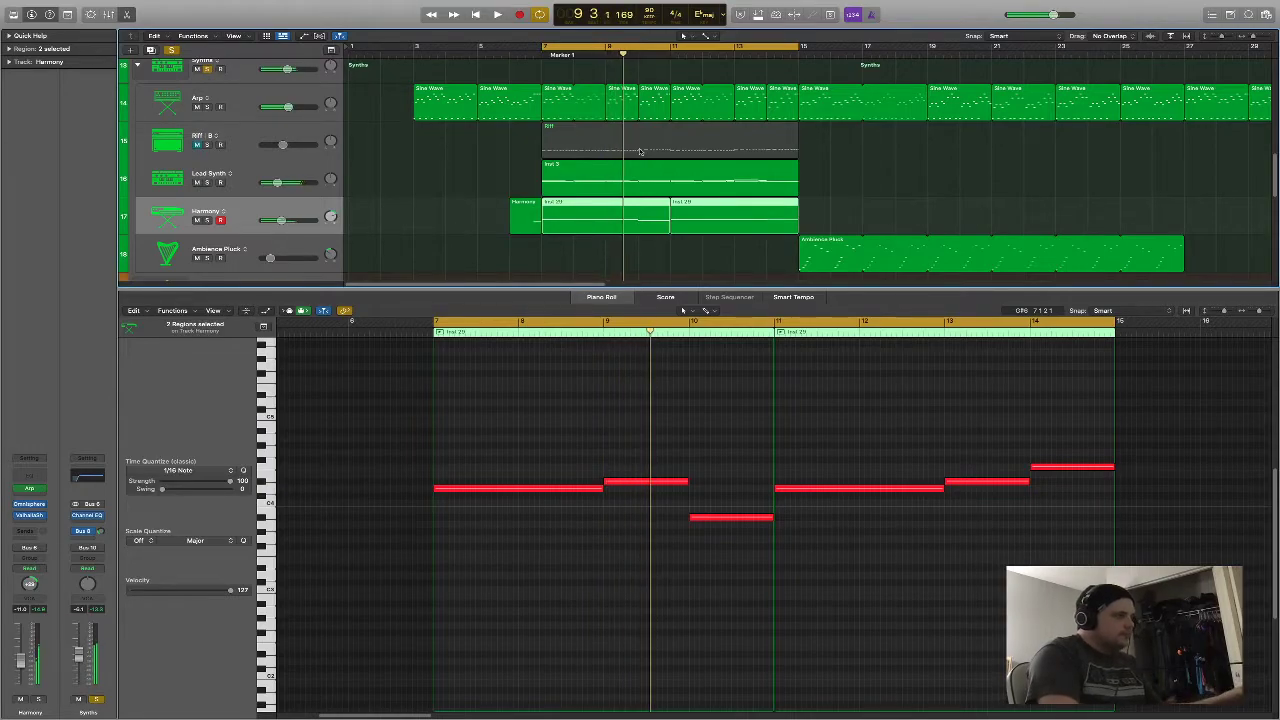
pyautogui.scroll(10, 638, 150)
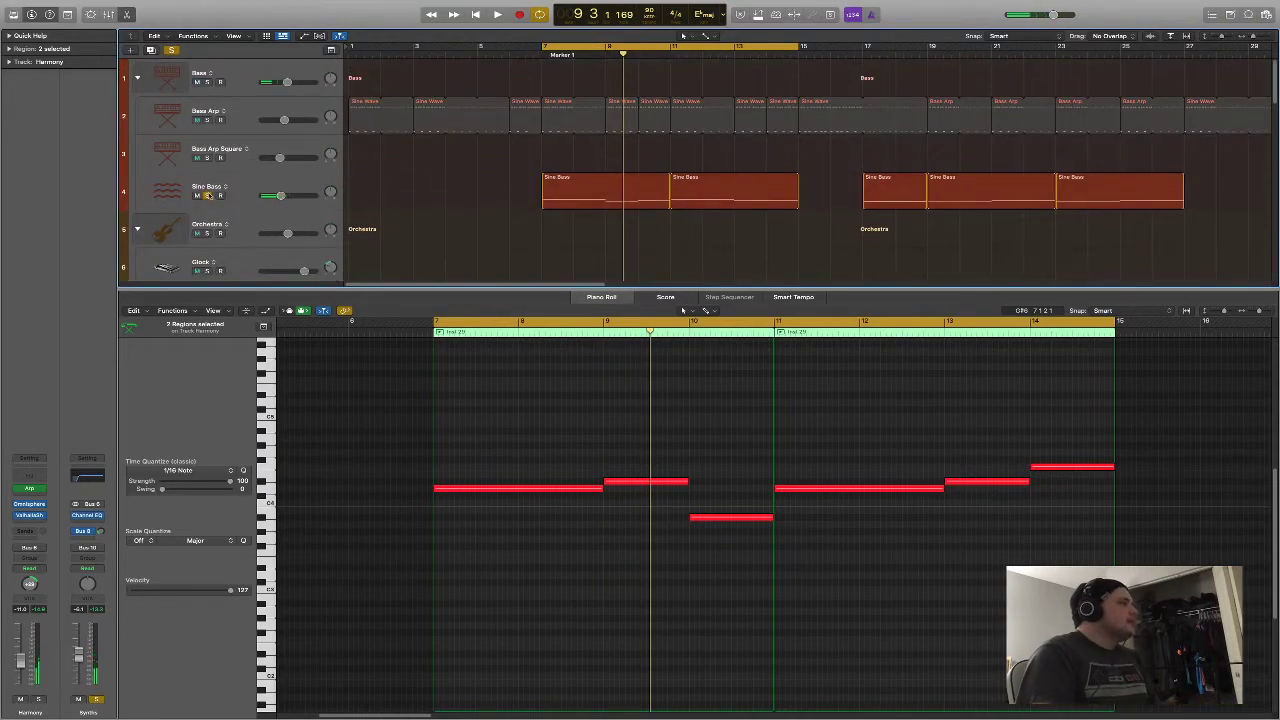
pyautogui.scroll(-10, 530, 187)
pyautogui.press('space')
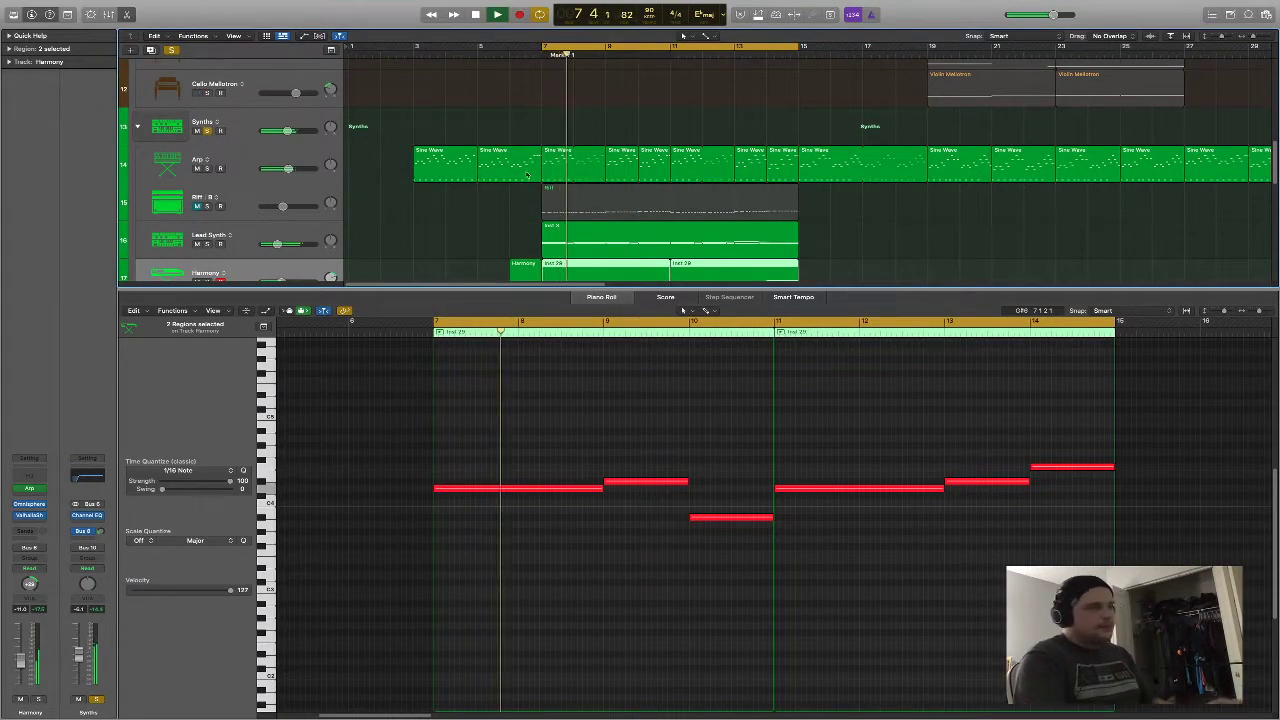
pyautogui.scroll(-1, 528, 177)
pyautogui.click(454, 177)
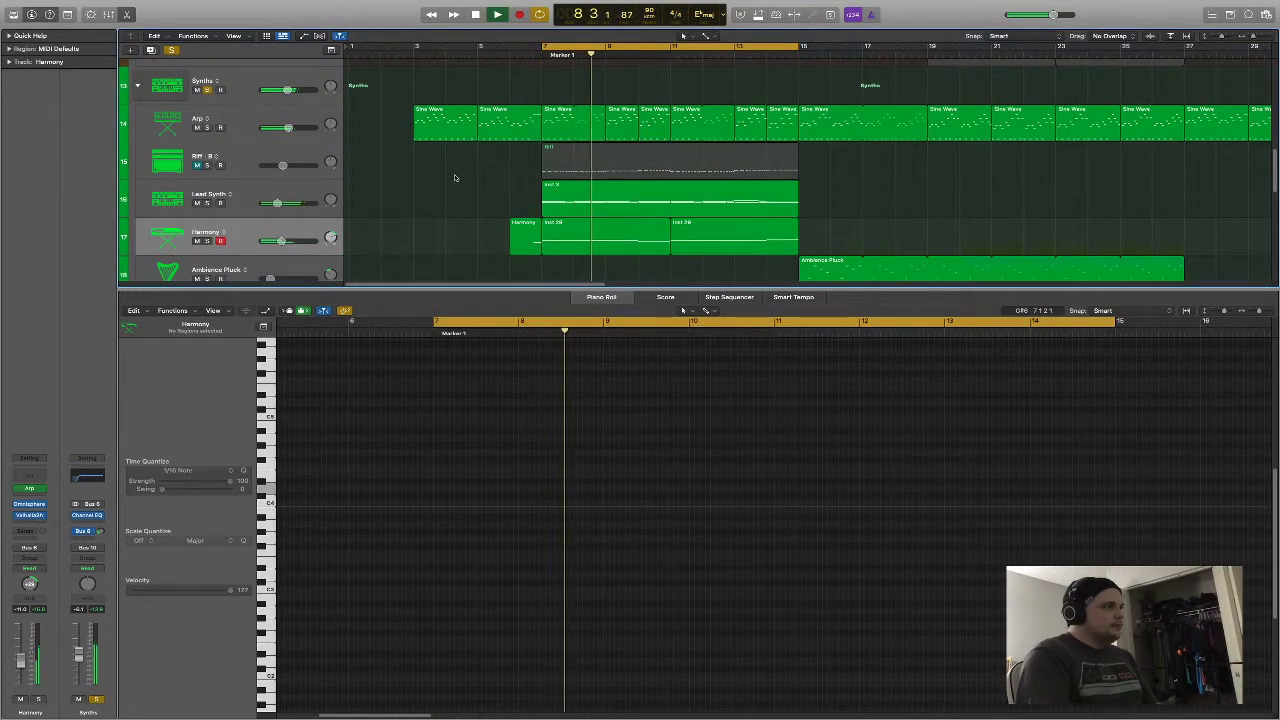
# Inspect the Channel EQ on the Synths group during playback and close it
pyautogui.click(87, 515)
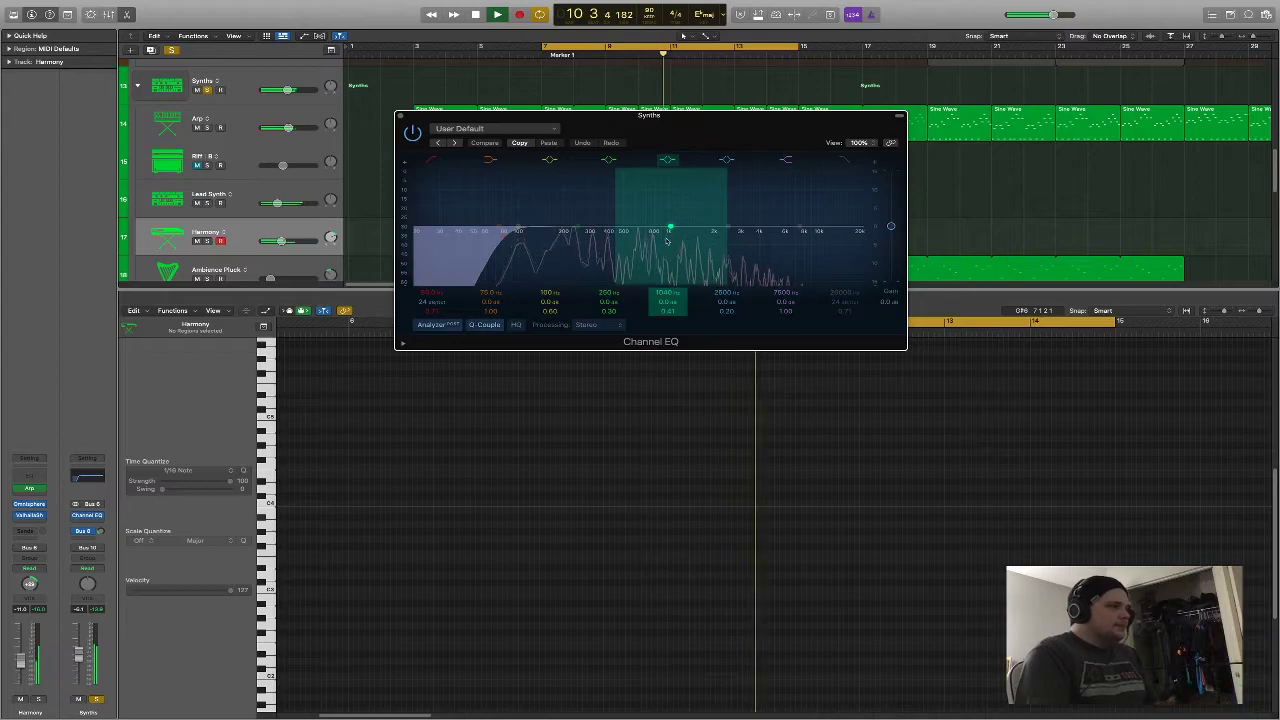
pyautogui.moveTo(658, 137); pyautogui.dragTo(623, 155)
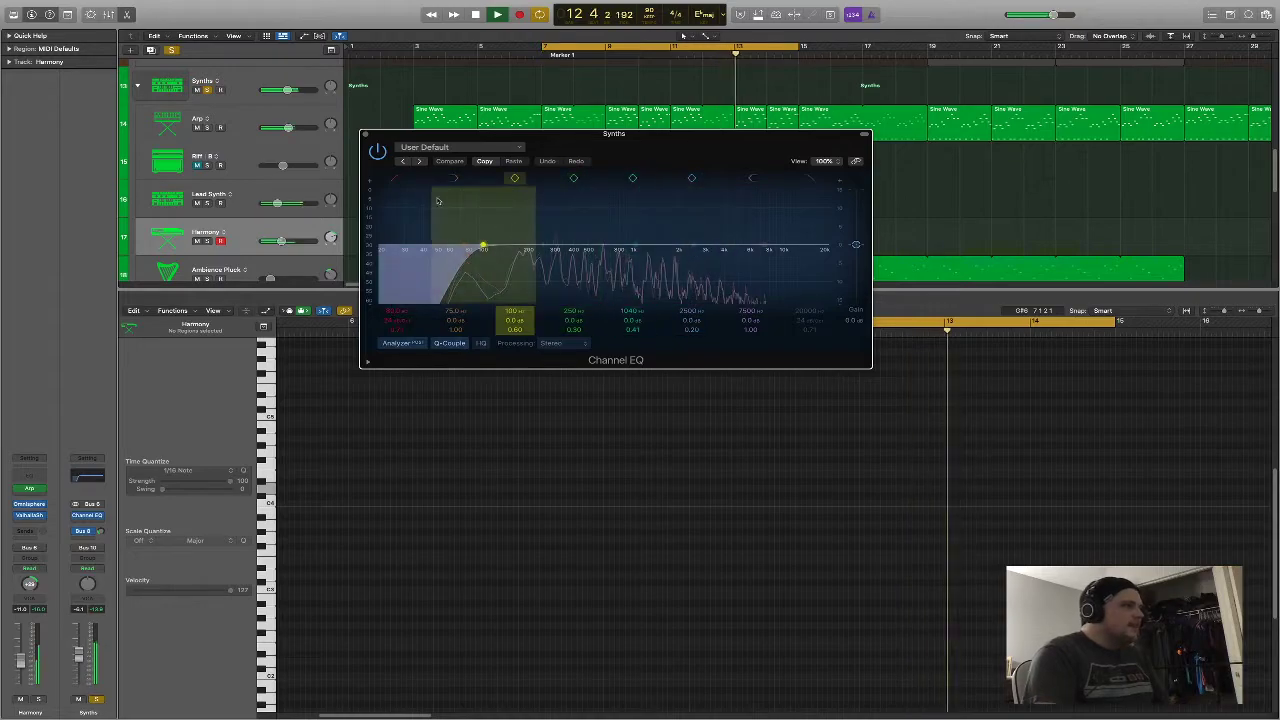
pyautogui.press('super+w')
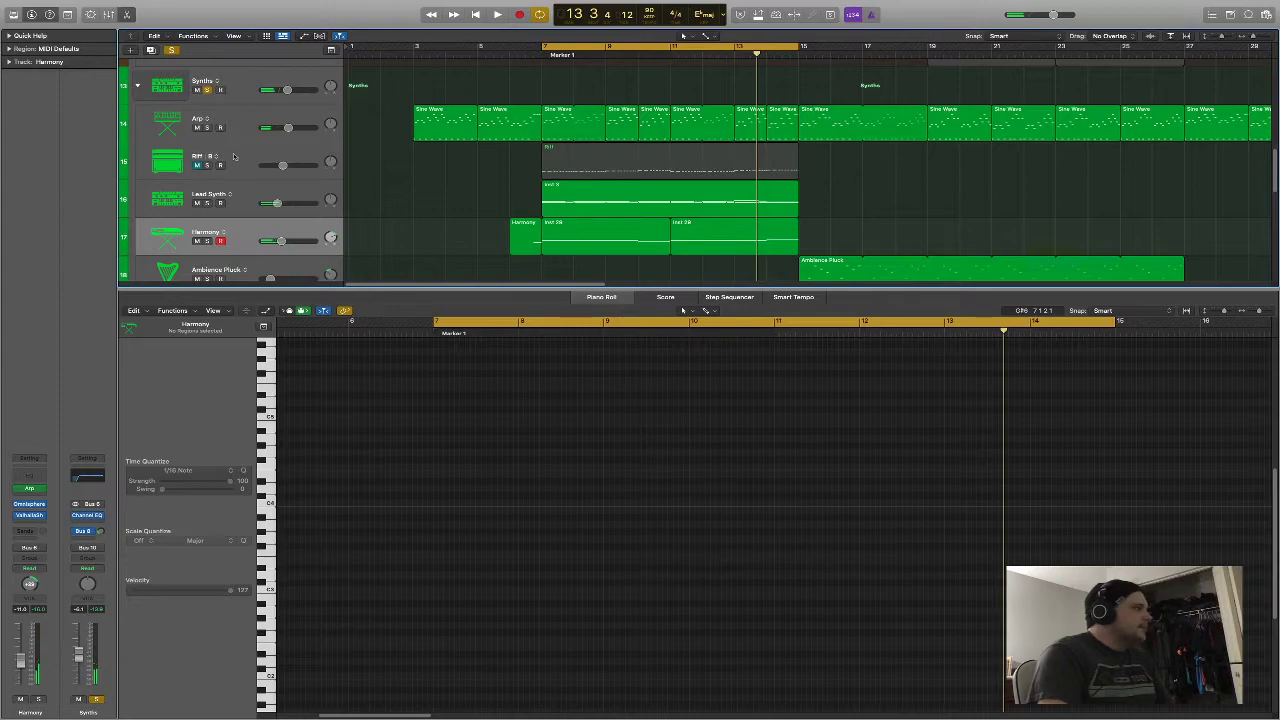
# Unmute and solo the Riff track, and take the Synths group out of solo
pyautogui.click(196, 170)
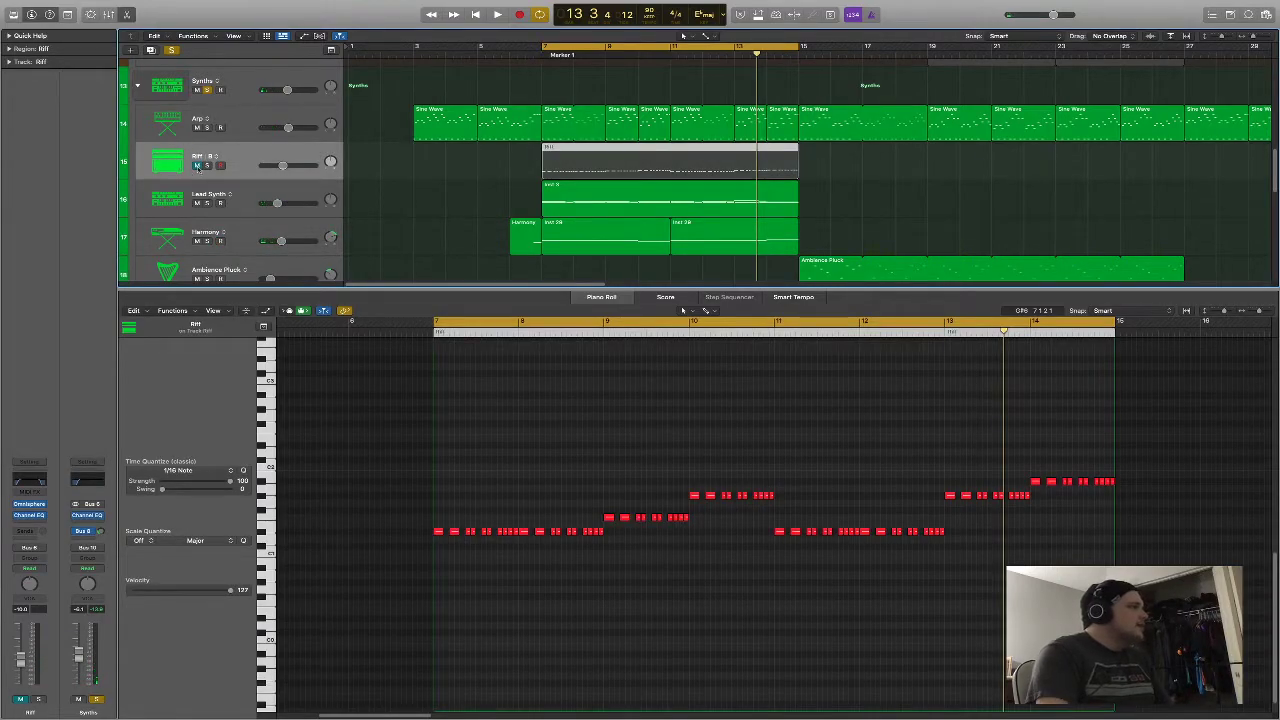
pyautogui.click(197, 167)
pyautogui.click(207, 166)
pyautogui.click(207, 91)
# View the Riff region's notes, deselect it, and listen to Riff alone from the loop's start
pyautogui.click(468, 178)
pyautogui.click(655, 154)
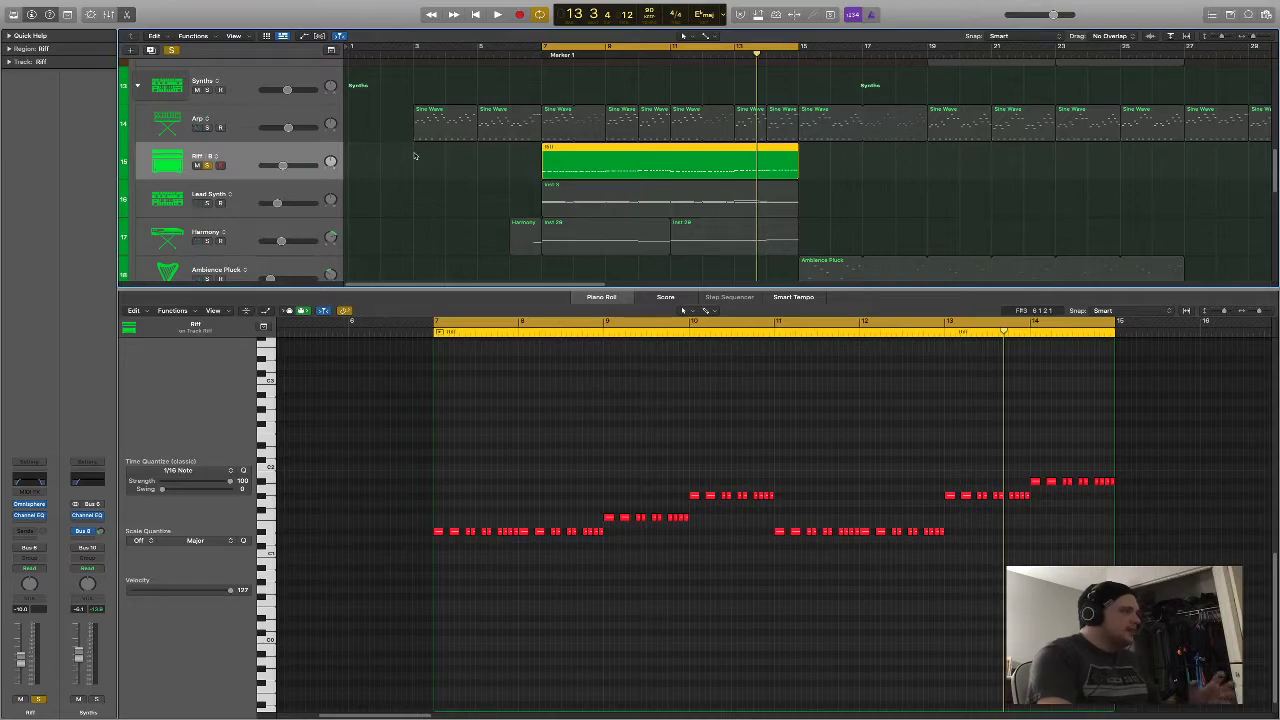
pyautogui.click(515, 173)
pyautogui.press('space')
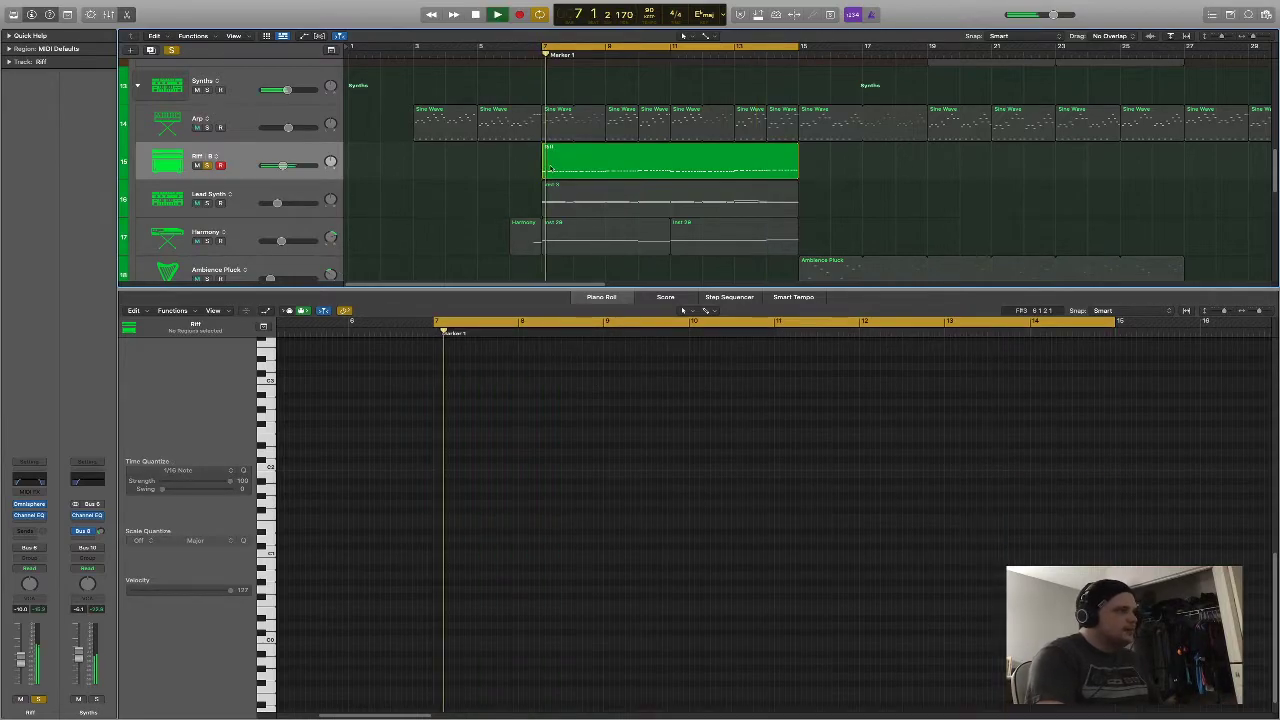
# View the Riff region's notes and inspect the oscillator of its Omnisphere instrument, and close the plug-in window
pyautogui.click(568, 167)
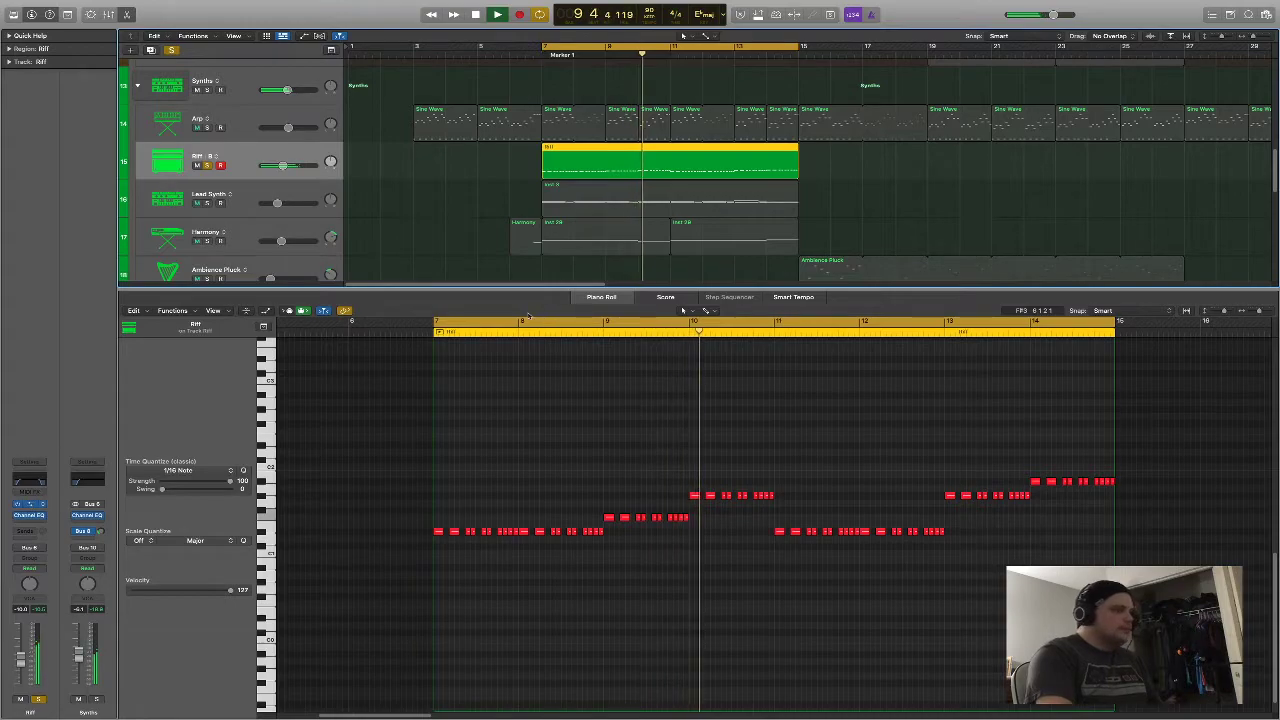
pyautogui.press('v')
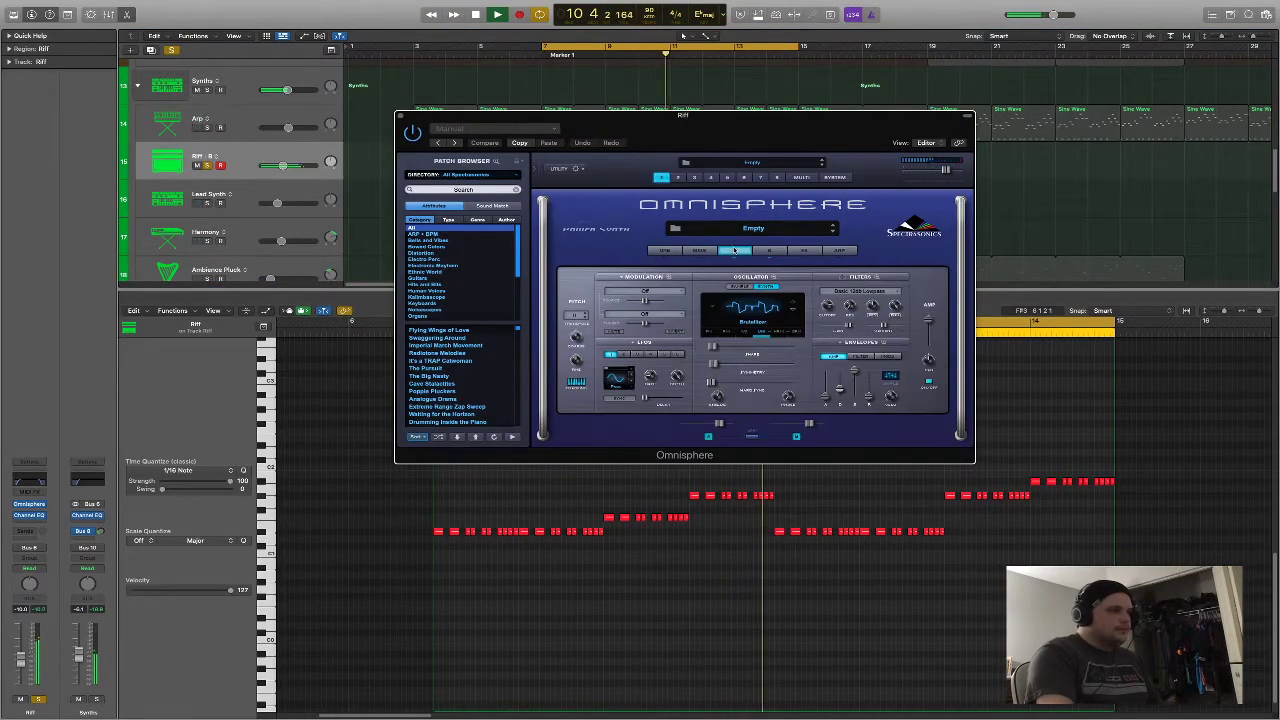
pyautogui.click(724, 251)
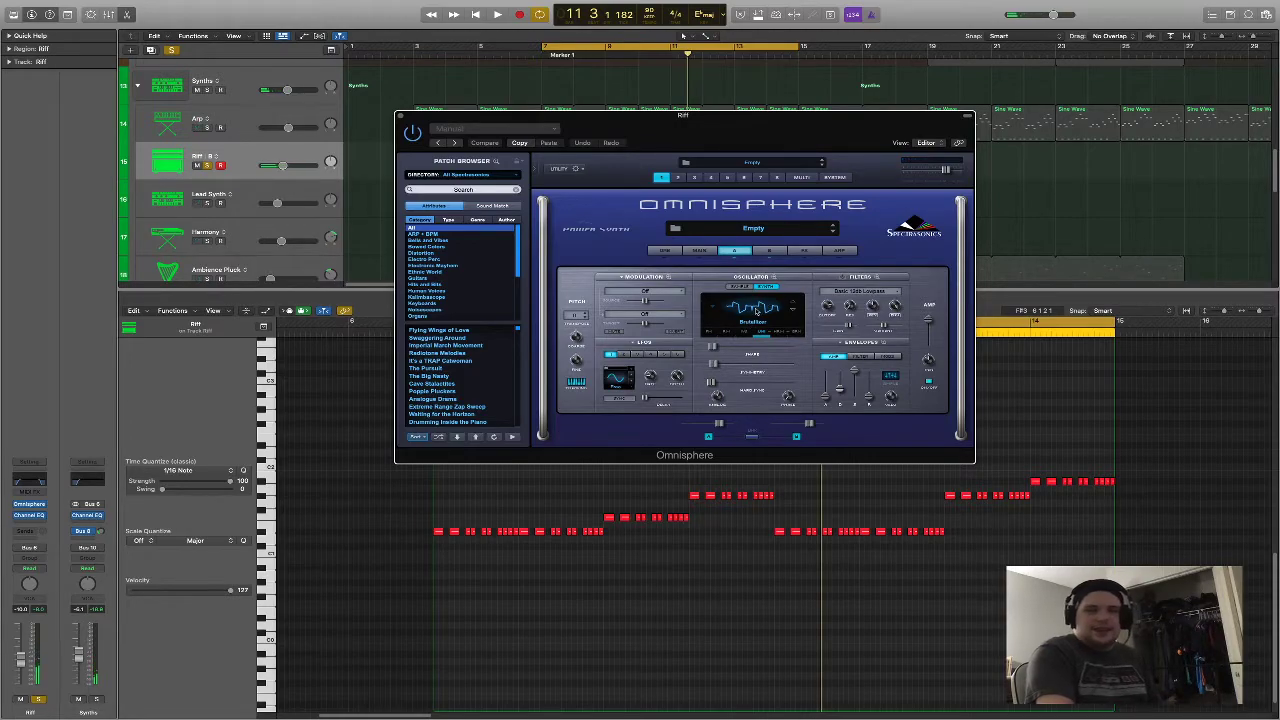
pyautogui.click(400, 117)
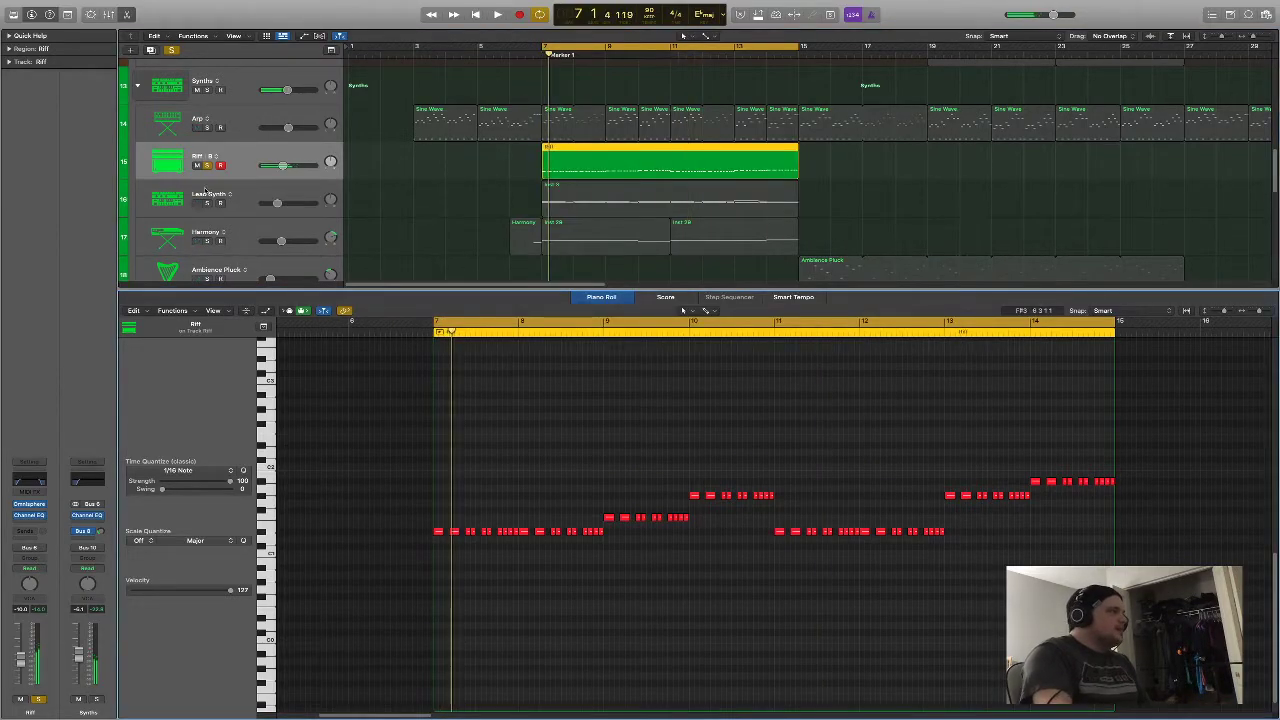
# Take the Riff track out of solo in favour of the Synths group, deselect the Riff region and start playback
pyautogui.click(208, 166)
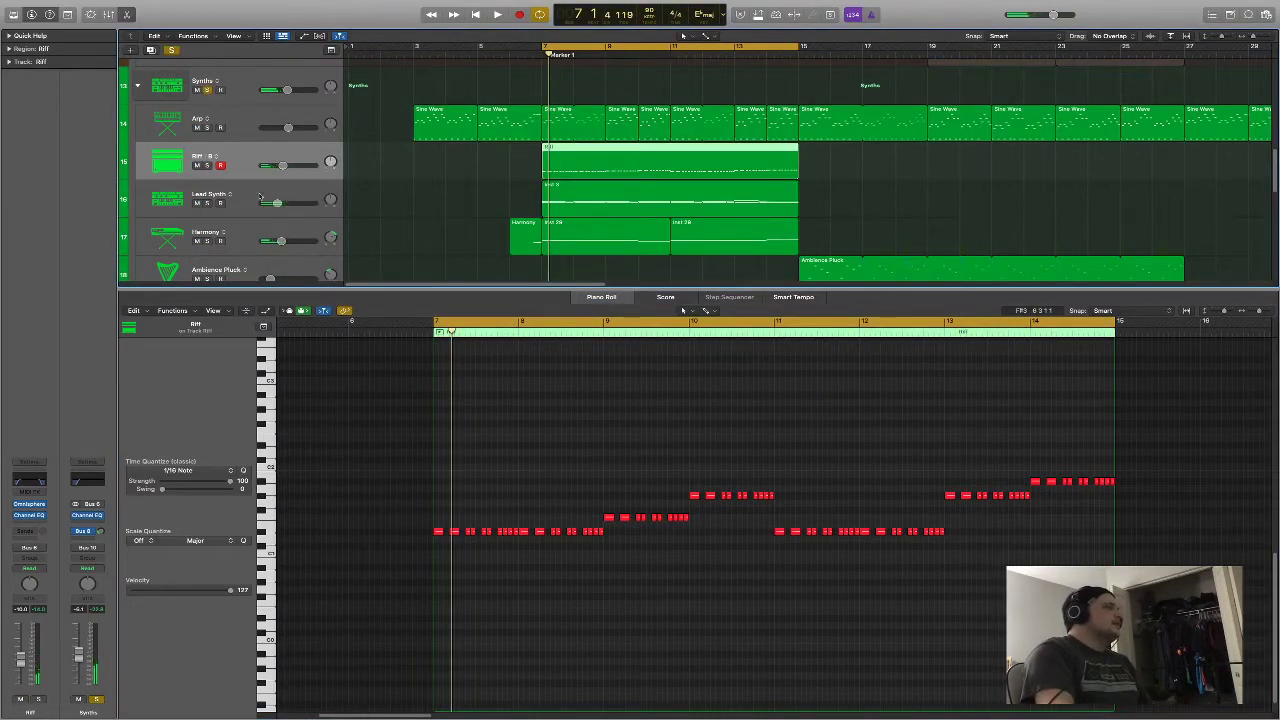
pyautogui.click(451, 194)
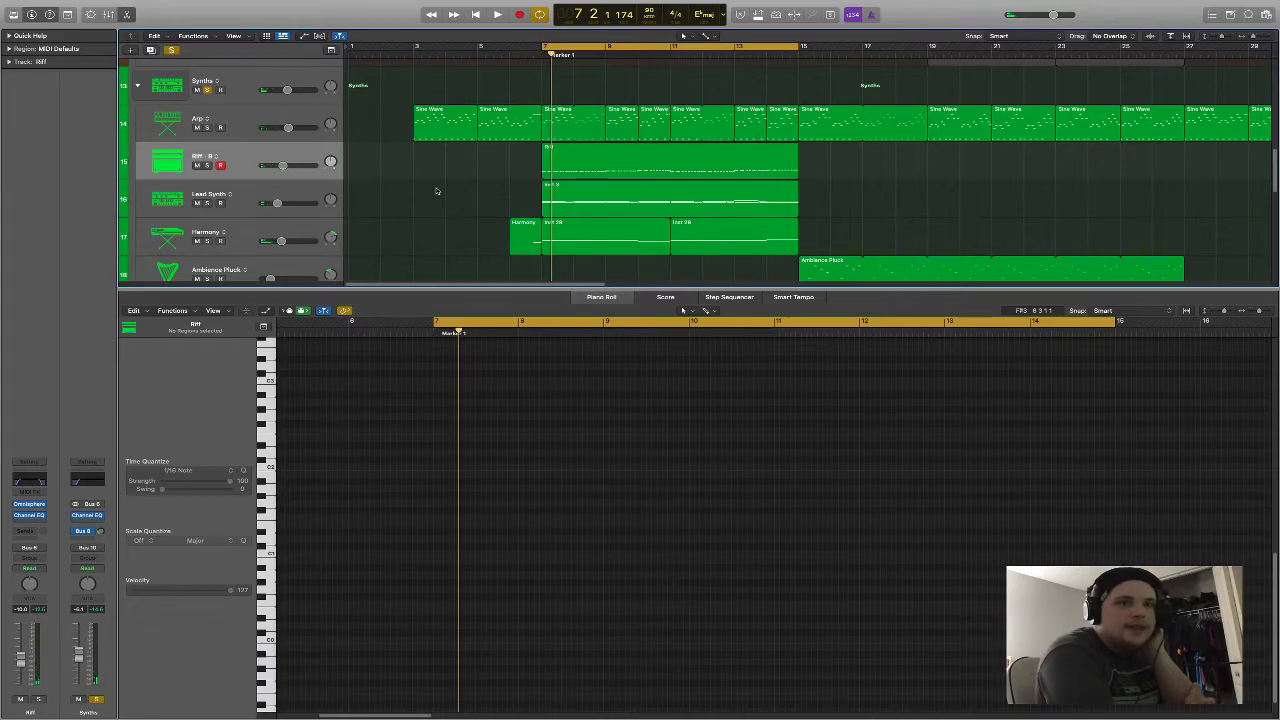
pyautogui.press('space')
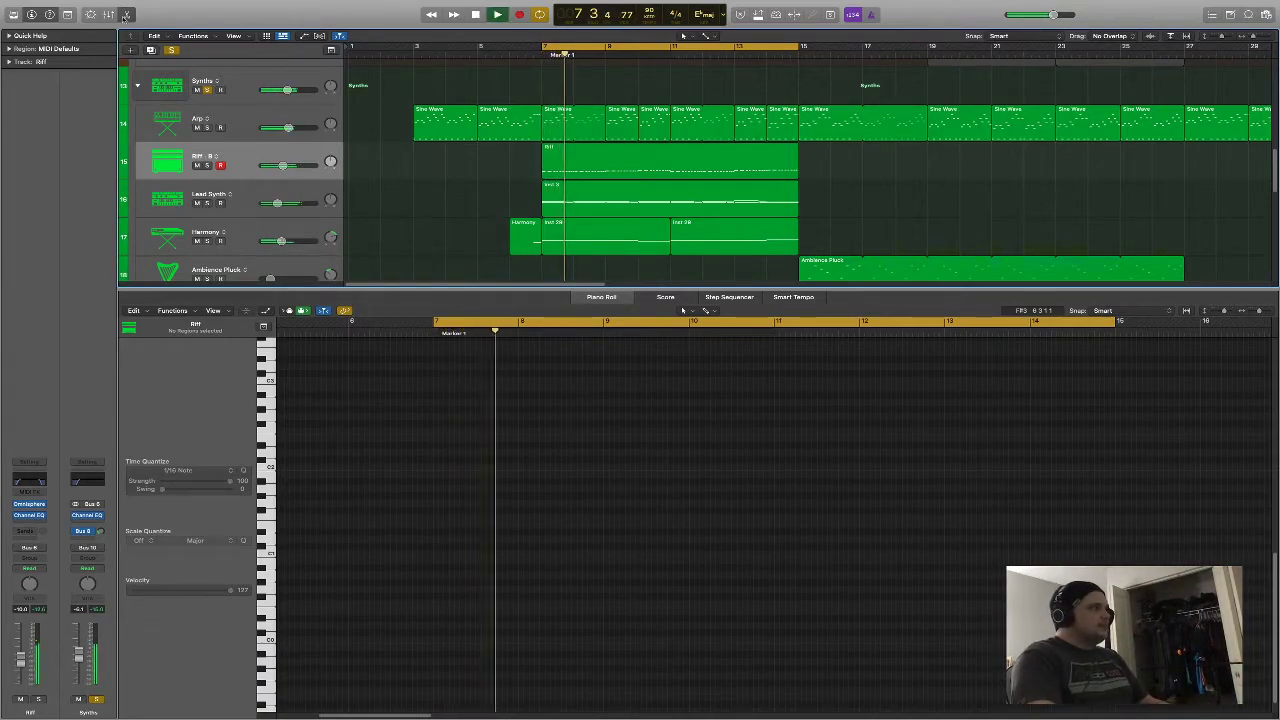
# Hide the Piano Roll and look over the full track list while the soloed Synths group plays
pyautogui.press('e')
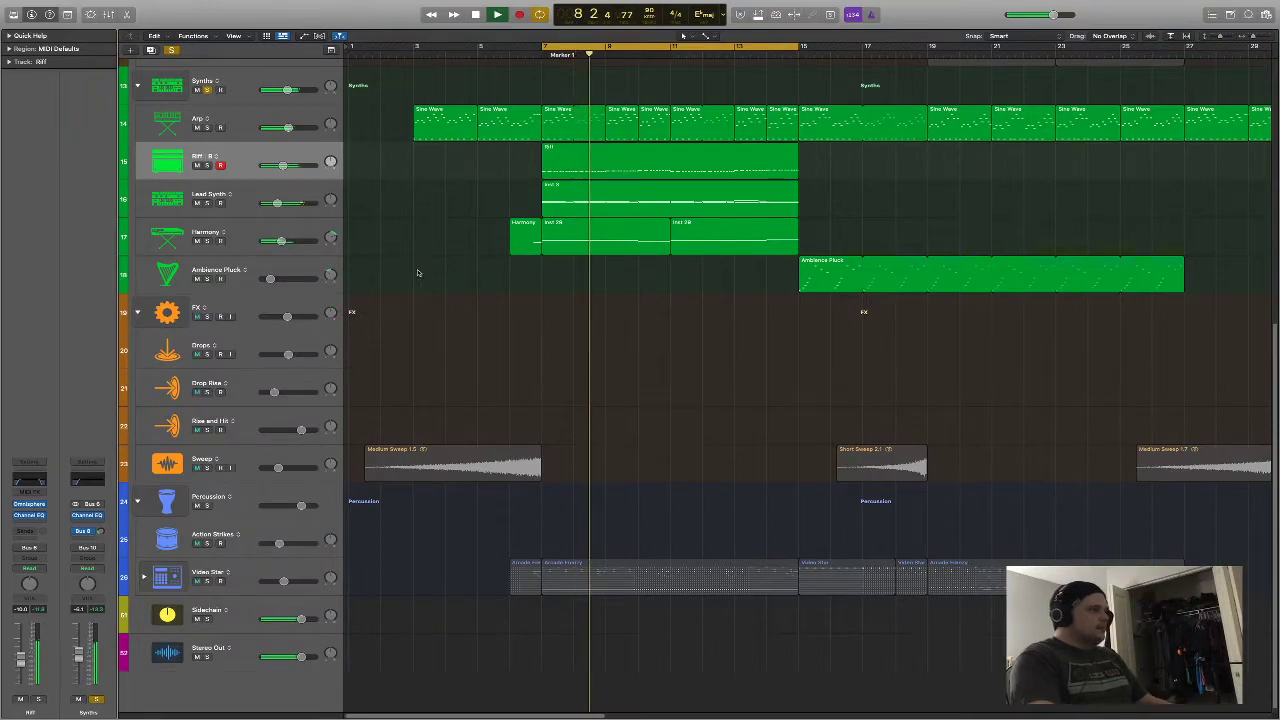
pyautogui.scroll(5, 418, 262)
pyautogui.scroll(5, 486, 228)
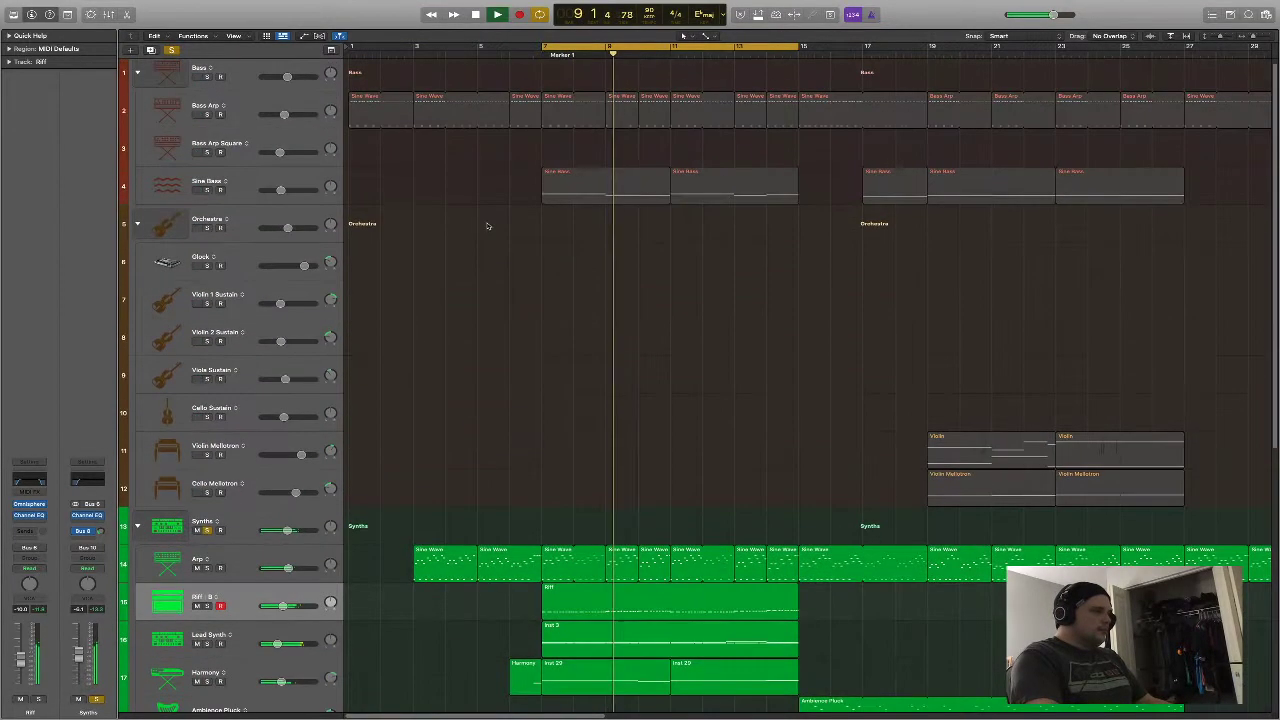
pyautogui.scroll(-10, 496, 259)
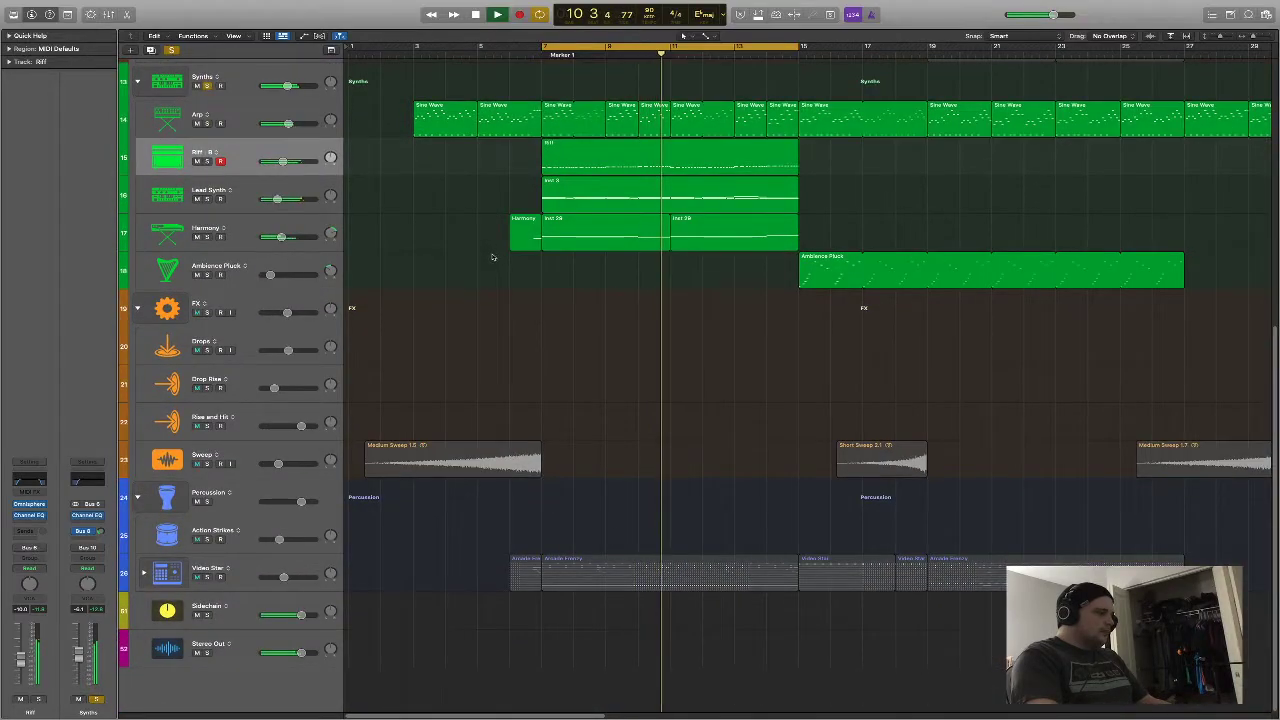
pyautogui.scroll(5, 489, 256)
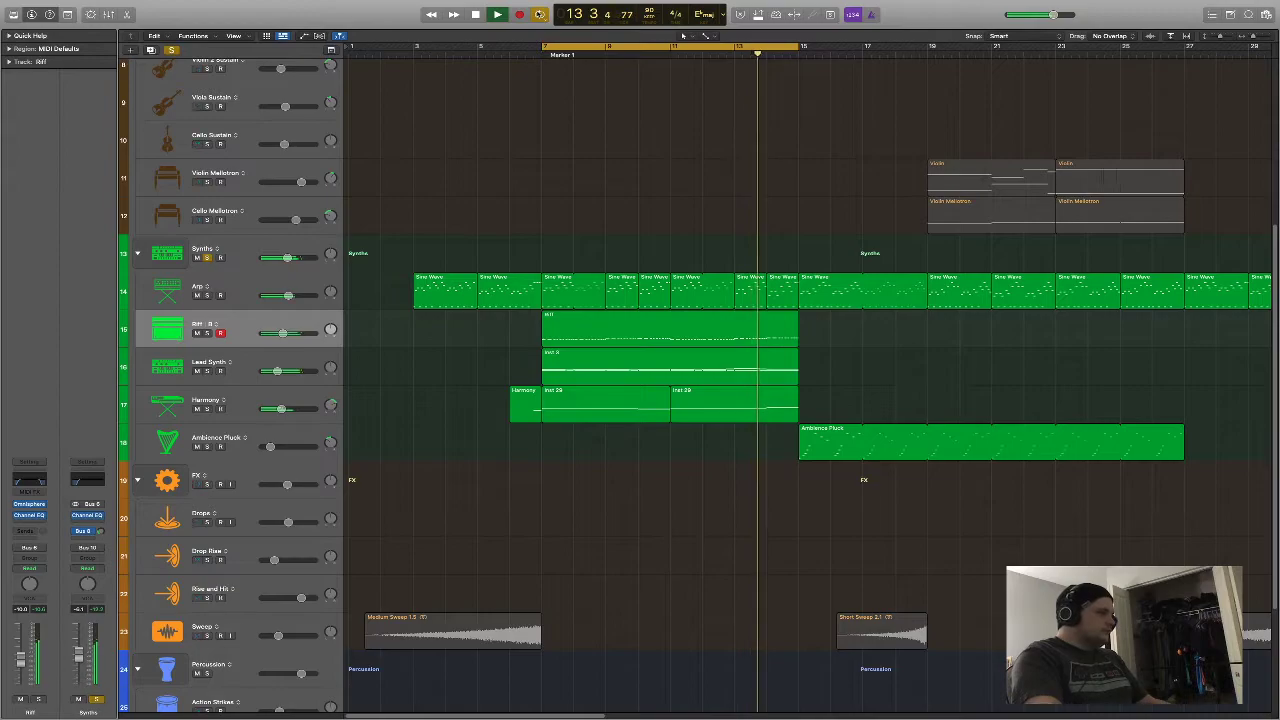
# Turn off Cycle mode and take the Synths group out of solo to look over the arrangement from bar 15 onward
pyautogui.click(538, 16)
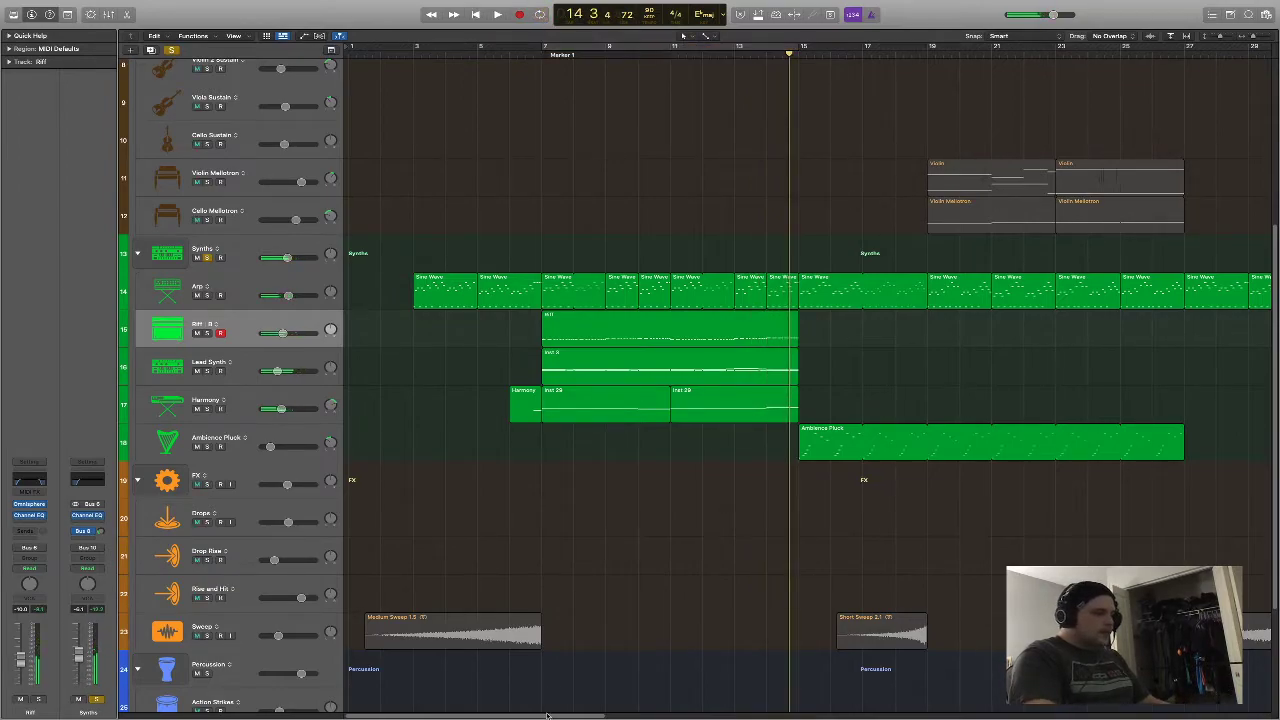
pyautogui.moveTo(547, 716); pyautogui.dragTo(631, 704)
pyautogui.scroll(10, 199, 73)
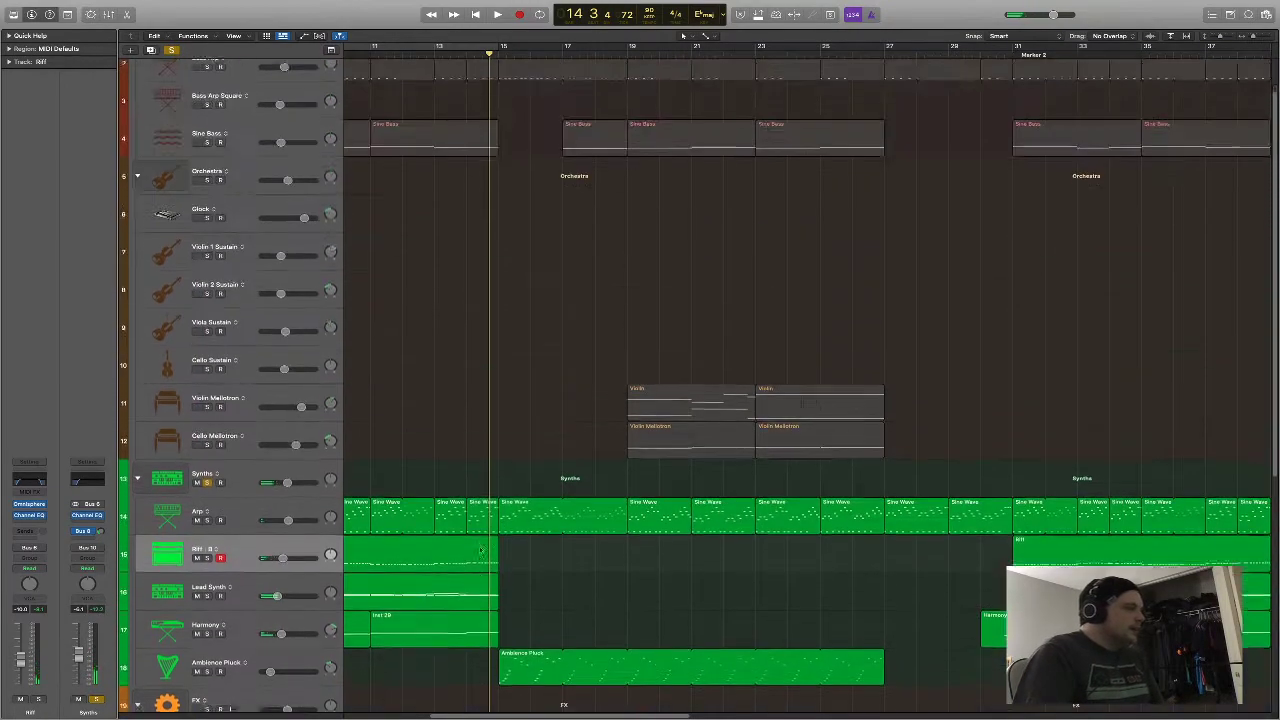
pyautogui.scroll(-15, 614, 360)
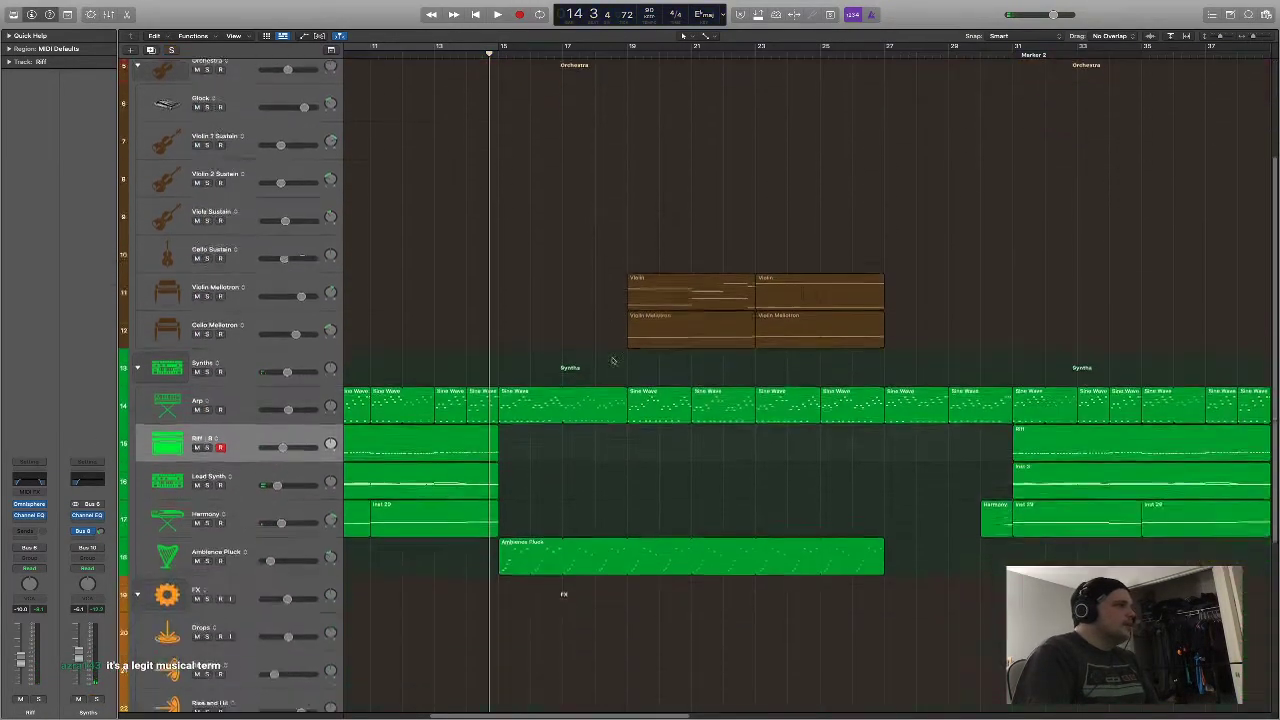
# Set the playhead to the start of bar 15 and look through the tracks of that section
pyautogui.scroll(9, 614, 362)
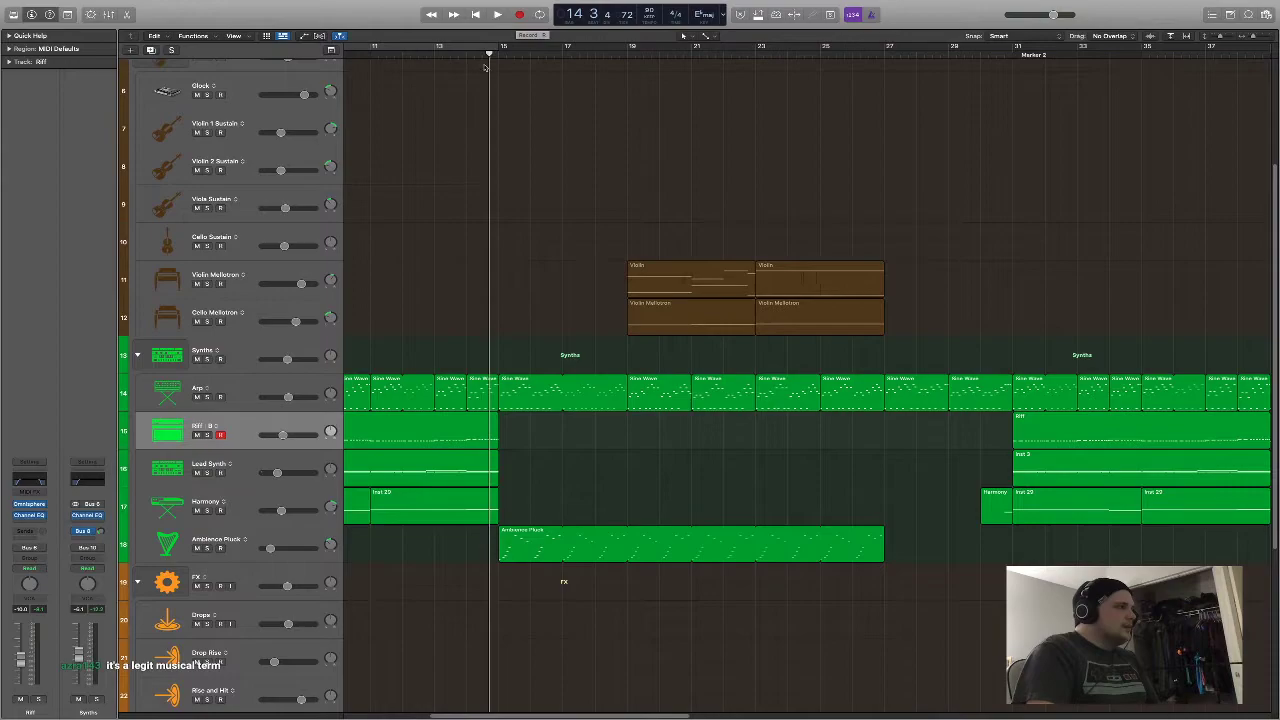
pyautogui.moveTo(489, 52); pyautogui.dragTo(499, 52)
pyautogui.scroll(5, 547, 208)
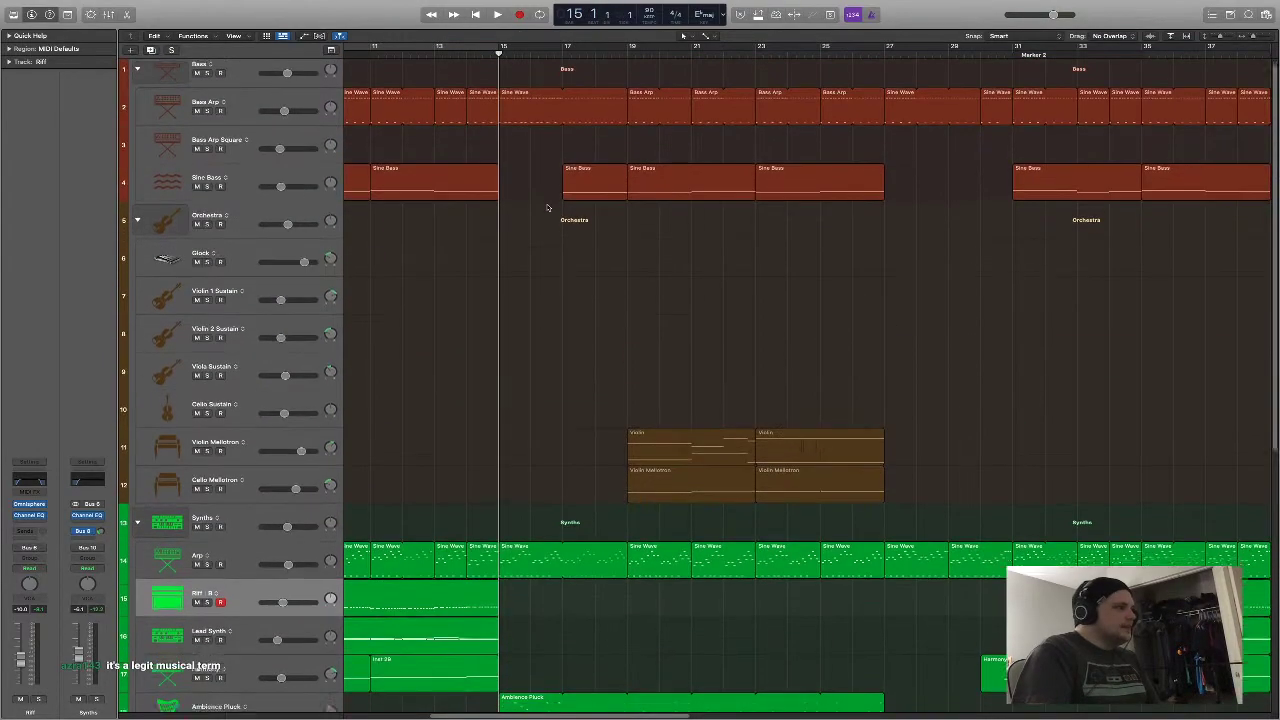
pyautogui.scroll(-8, 547, 208)
pyautogui.scroll(6, 547, 208)
pyautogui.scroll(-4, 547, 208)
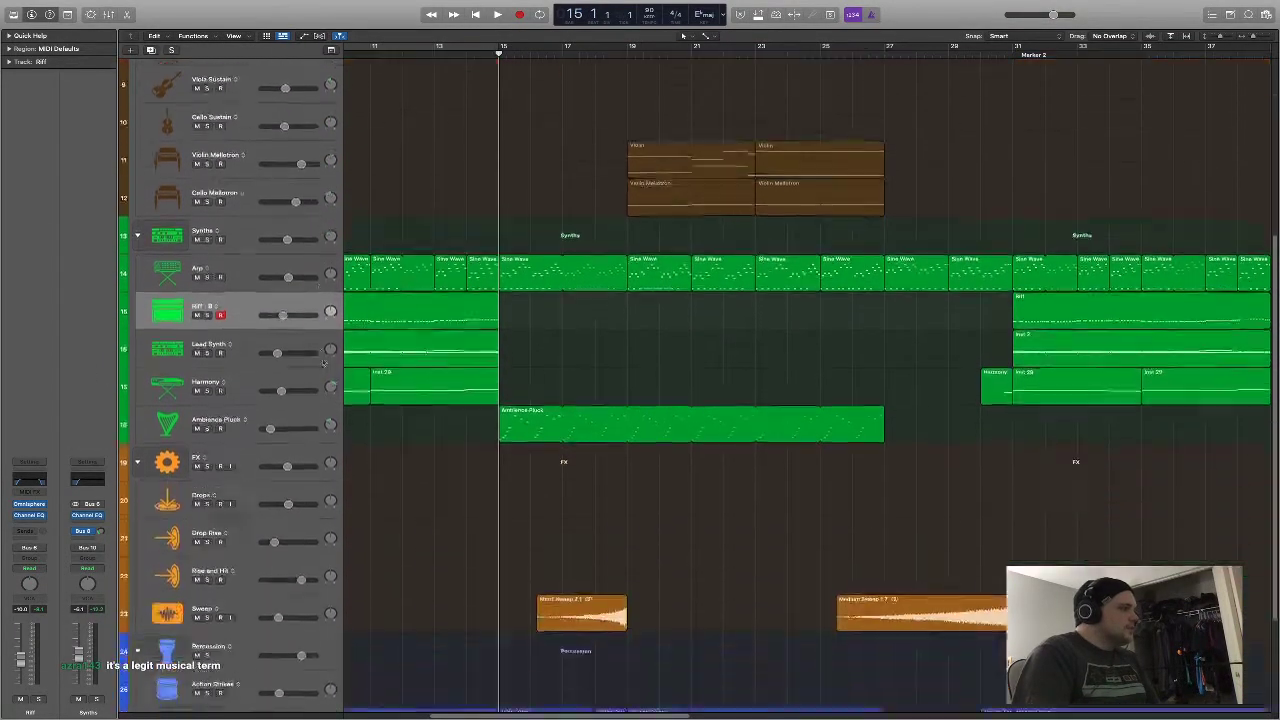
pyautogui.scroll(-4, 322, 391)
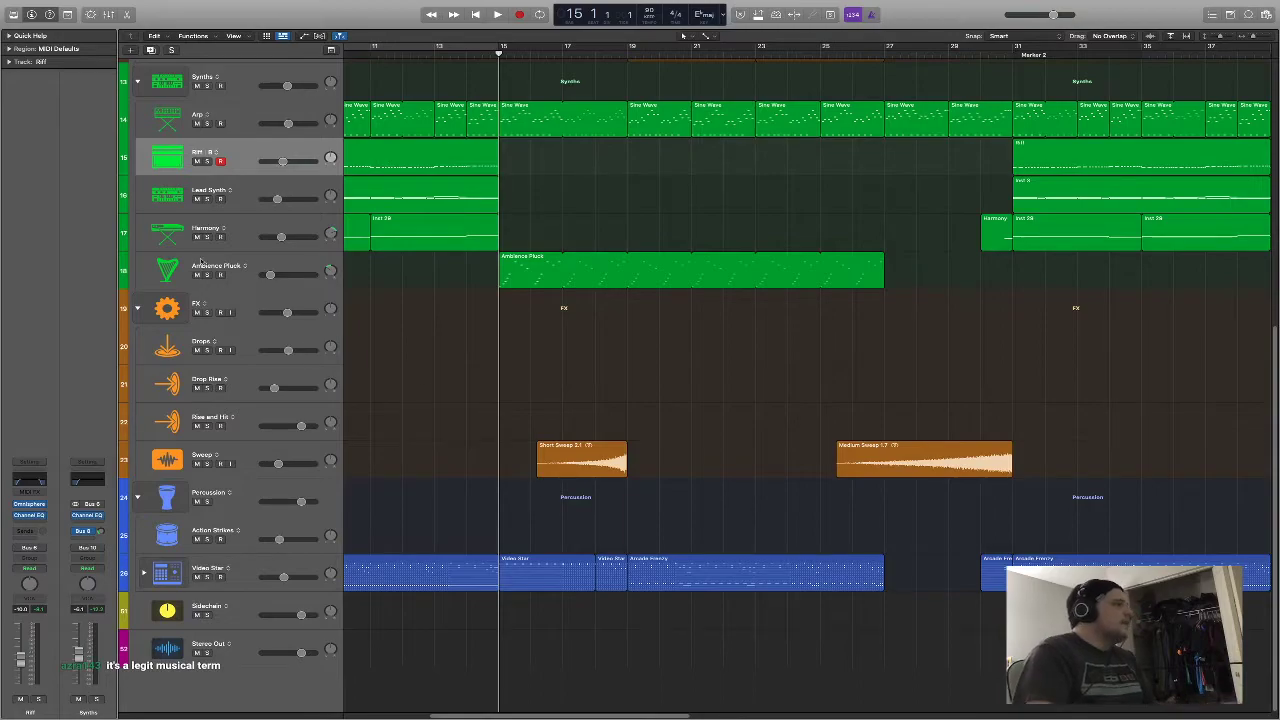
# Solo the Ambience Pluck track and set a cycle range from bar 15 to bar 27
pyautogui.click(201, 264)
pyautogui.click(207, 274)
pyautogui.moveTo(503, 50); pyautogui.dragTo(884, 50)
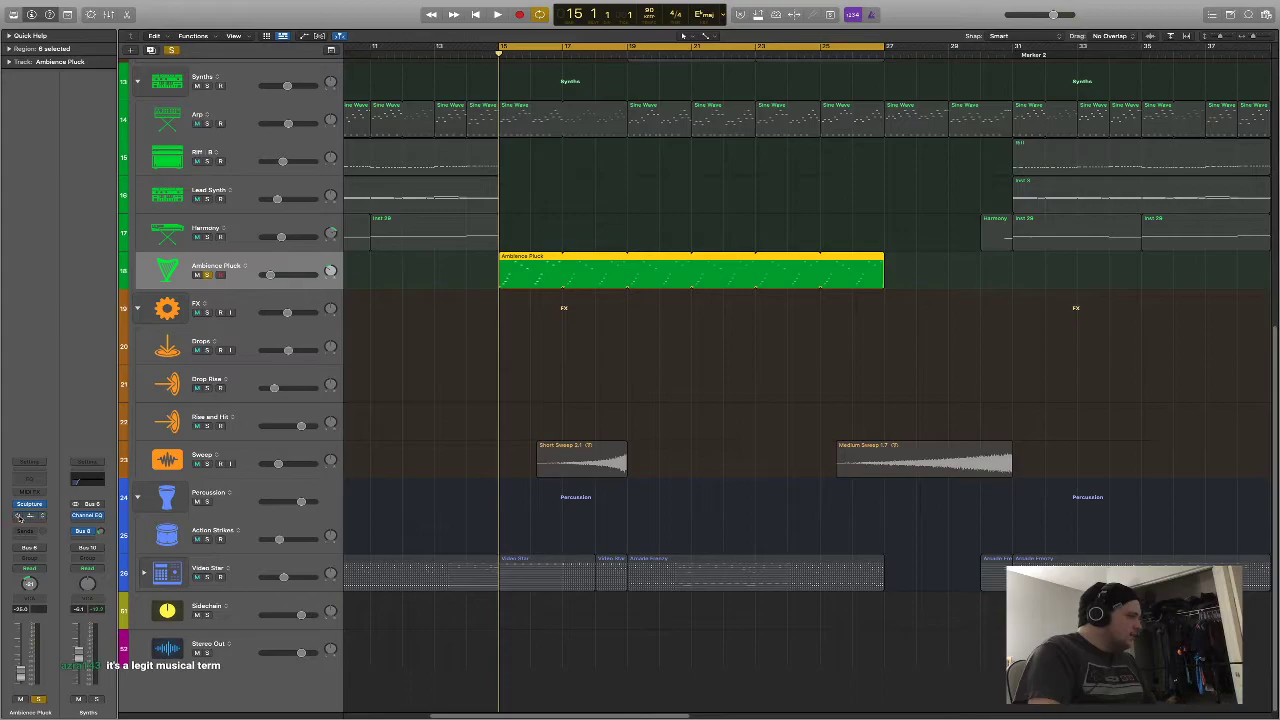
# View the Sculpture instrument on the Ambience Pluck track, close it, and play back the soloed part
pyautogui.click(30, 504)
pyautogui.moveTo(546, 128)
pyautogui.mouseDown()
pyautogui.moveTo(614, 122)
pyautogui.moveTo(569, 134)
pyautogui.mouseUp()
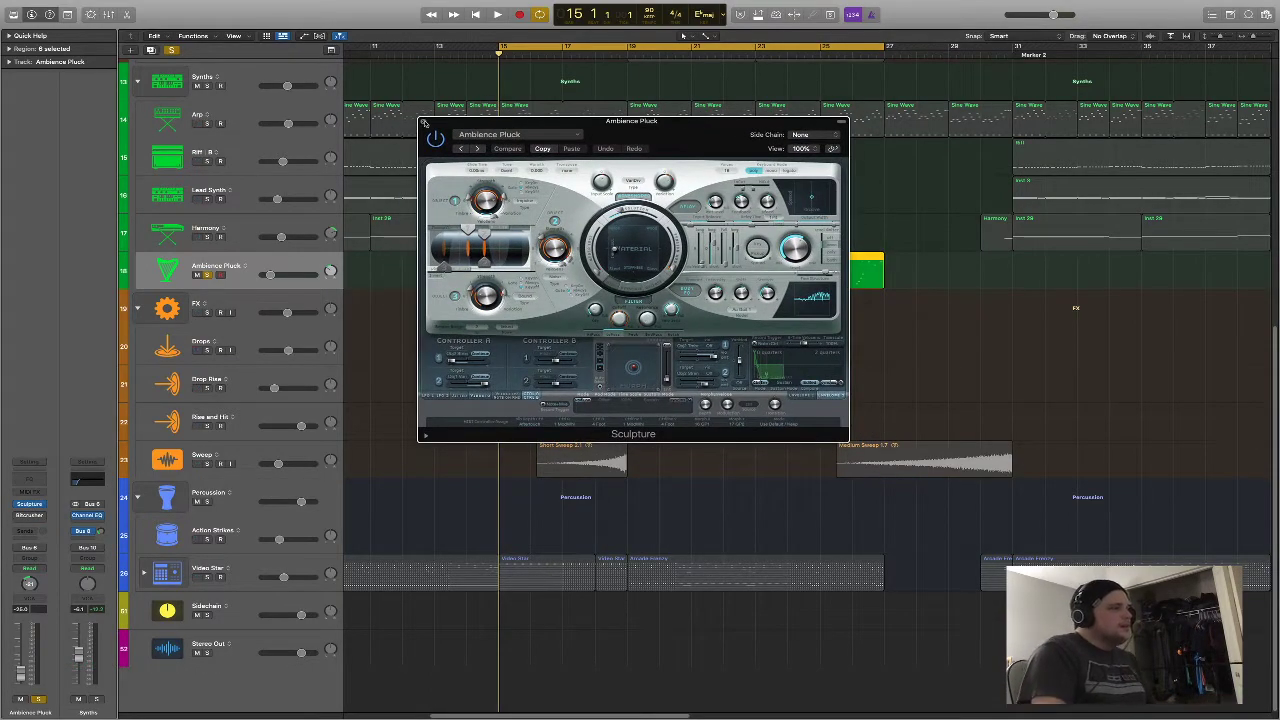
pyautogui.click(424, 122)
pyautogui.press('space')
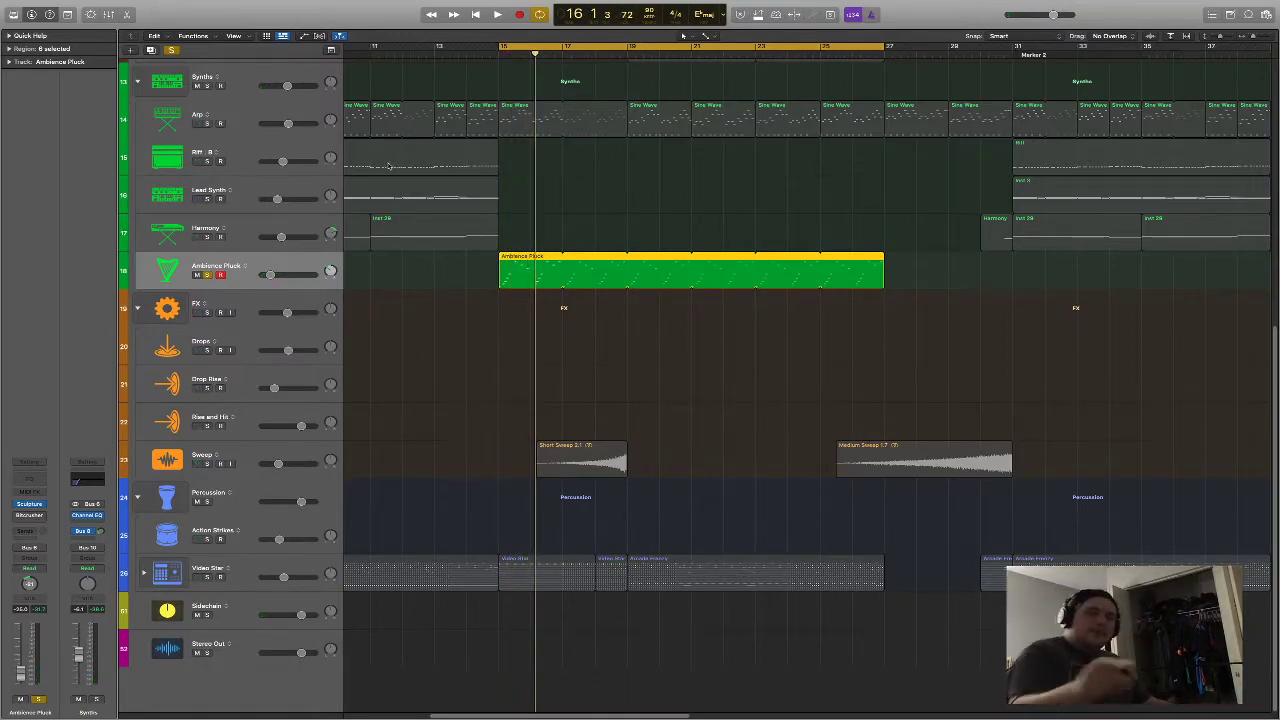
pyautogui.click(567, 206)
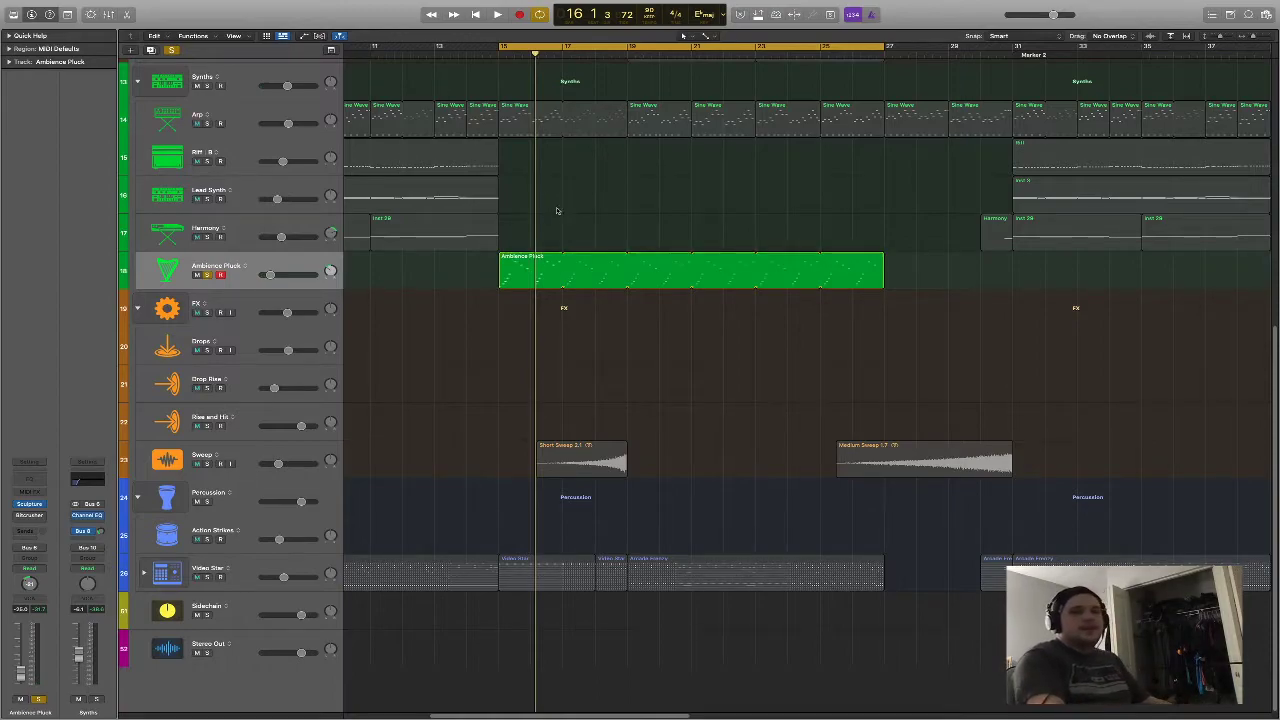
pyautogui.press('space')
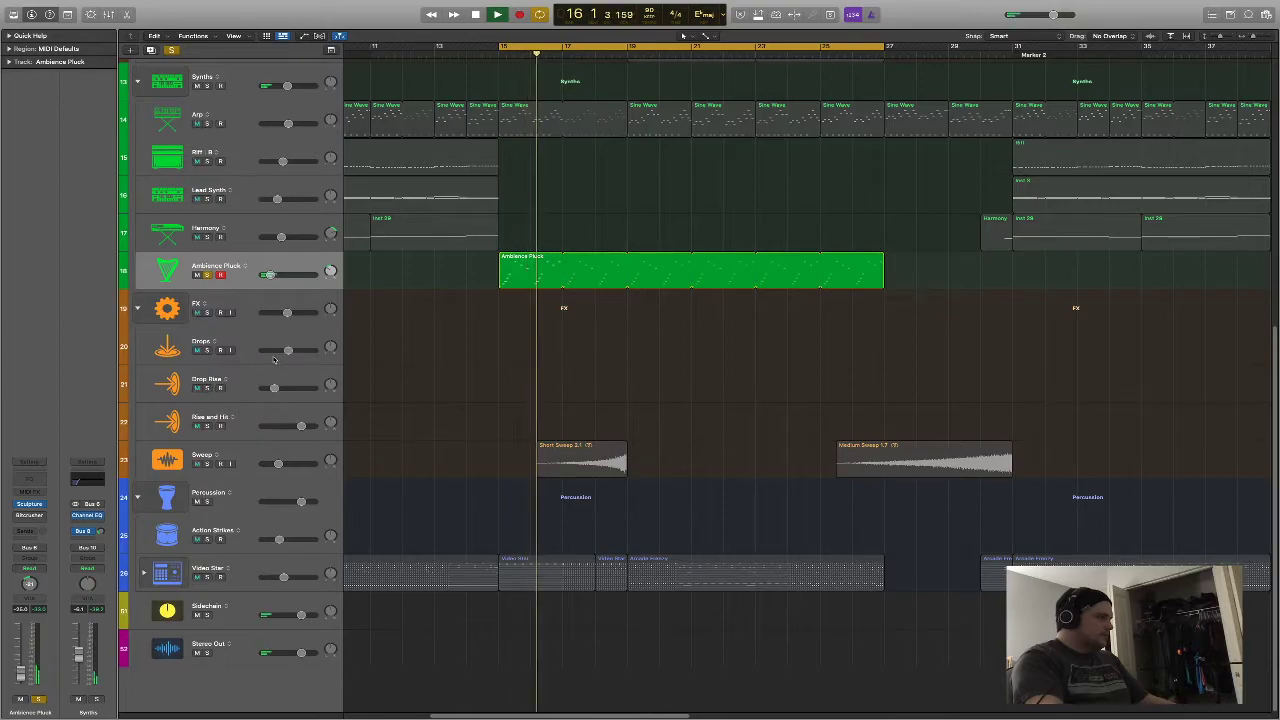
# Open the Ambience Pluck regions in the Piano Roll and audition individual notes of the opening pattern at bar 15
pyautogui.click(235, 268)
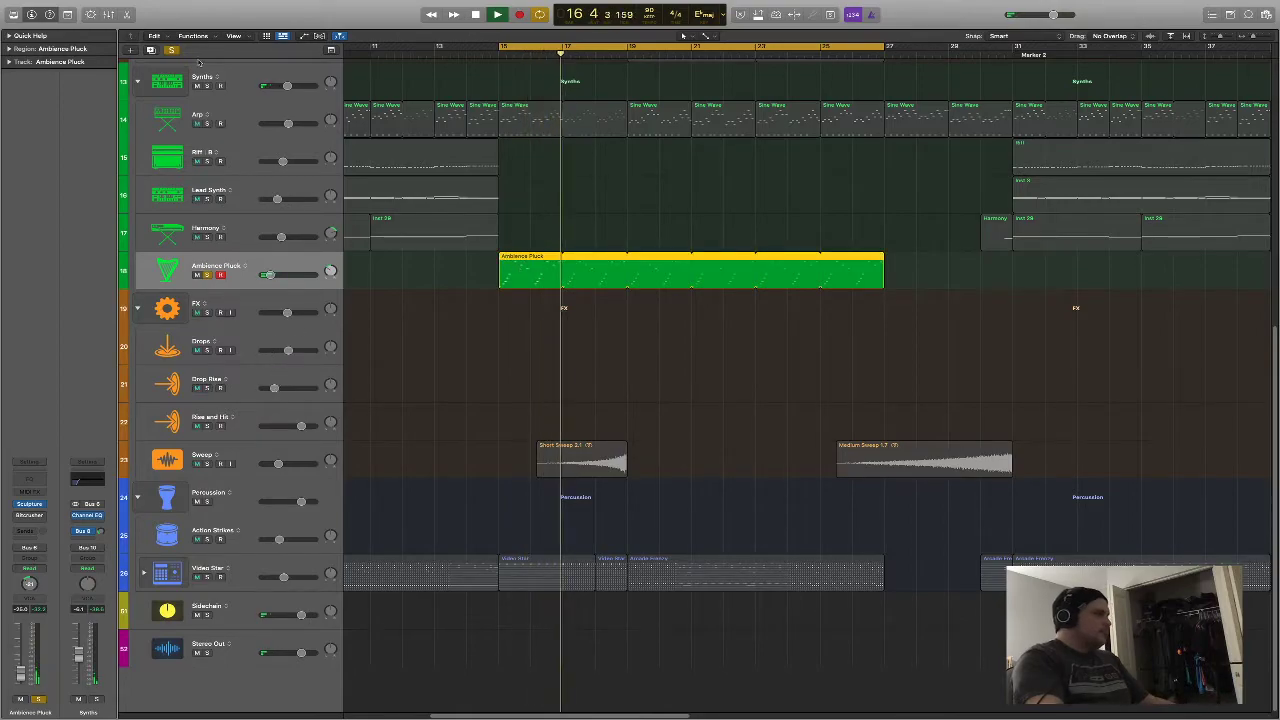
pyautogui.press('p')
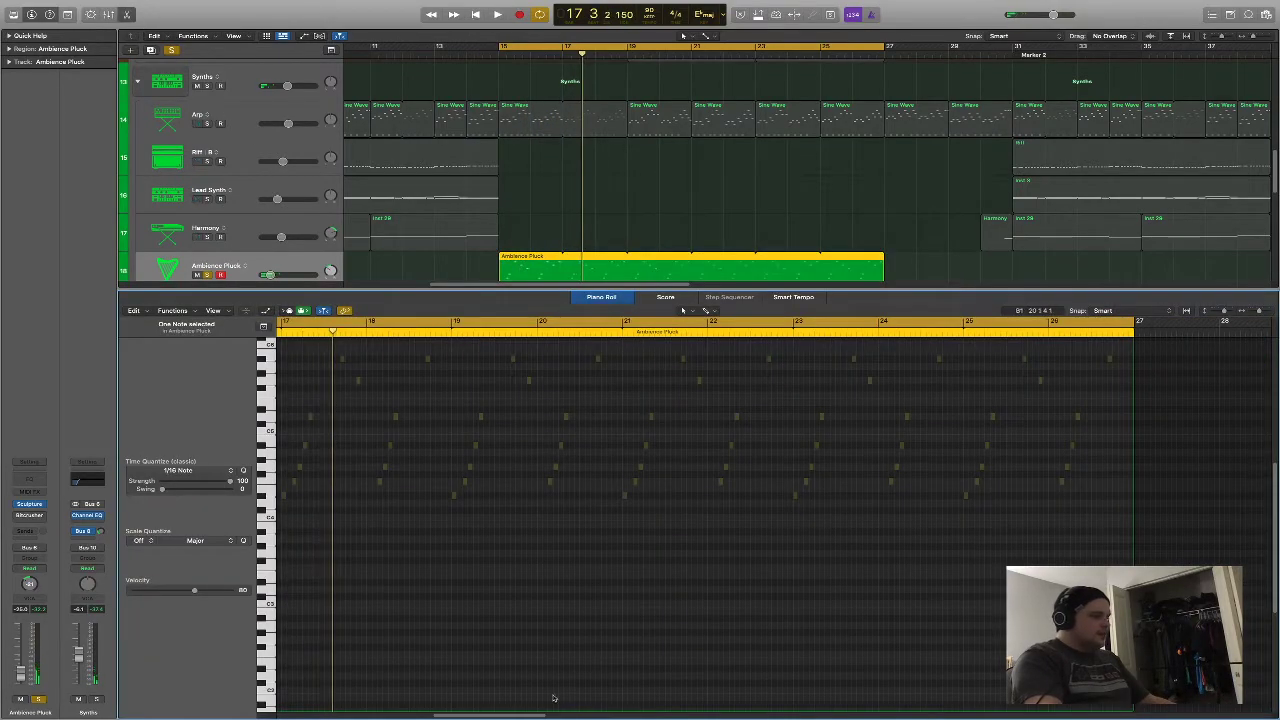
pyautogui.hscroll(-5, 600, 500)
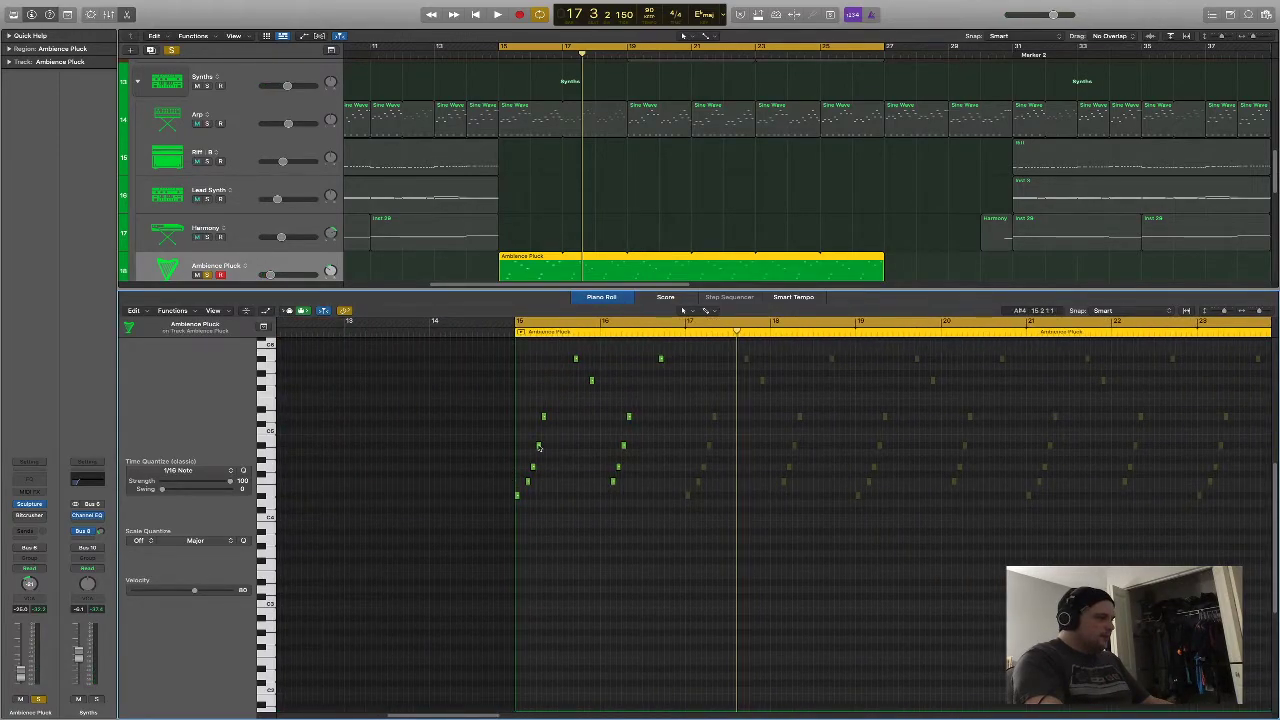
pyautogui.moveTo(538, 447)
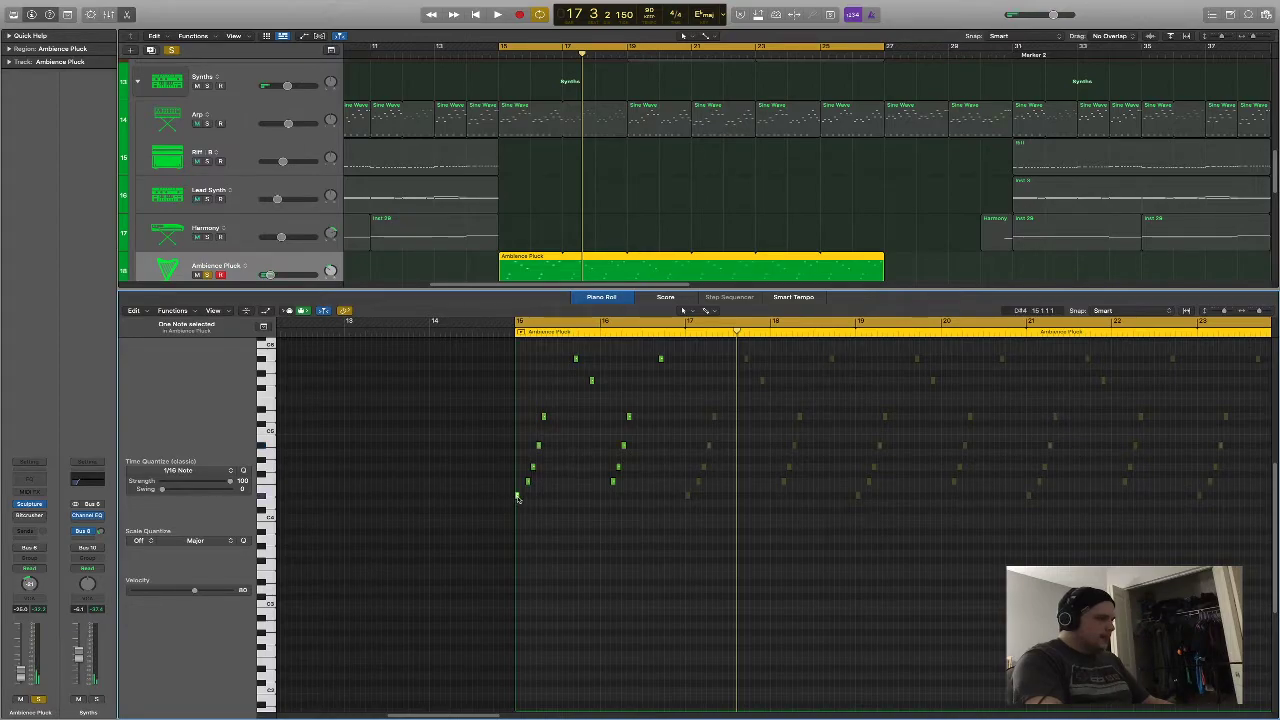
pyautogui.click(538, 447)
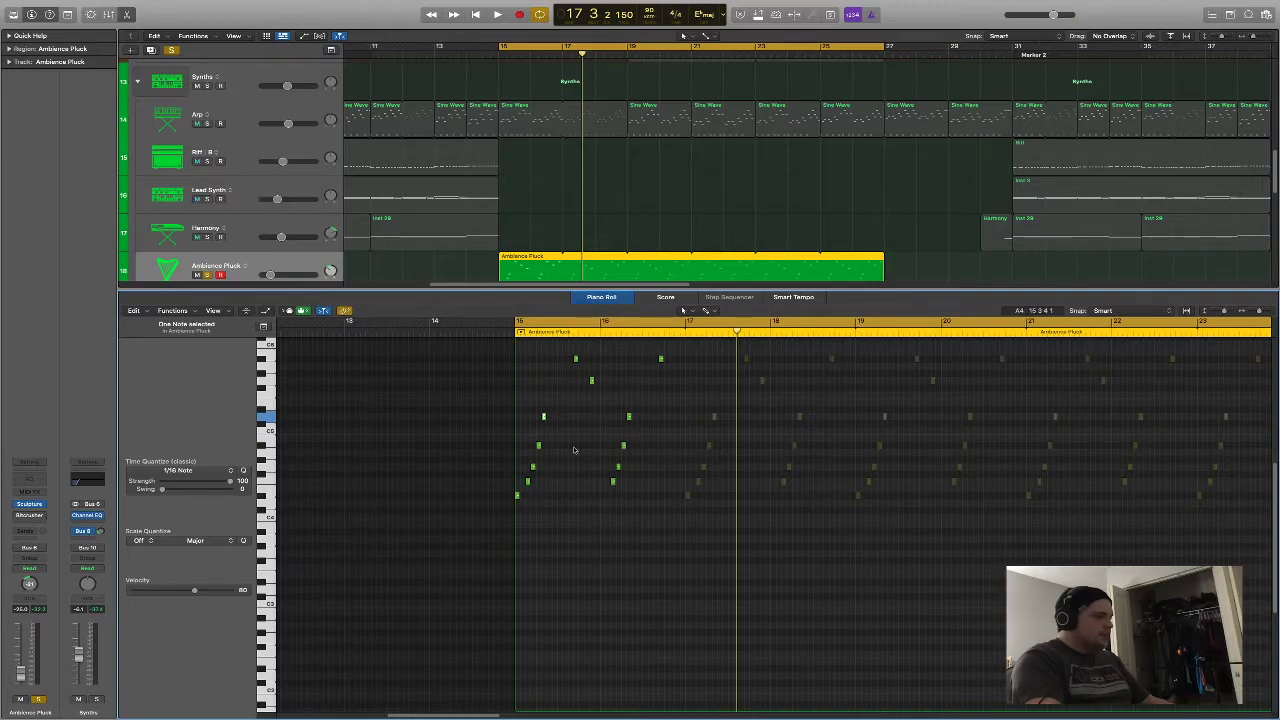
# Play the Ambience Pluck pattern from bar 15 while following its notes, and close the Piano Roll
pyautogui.press('space')
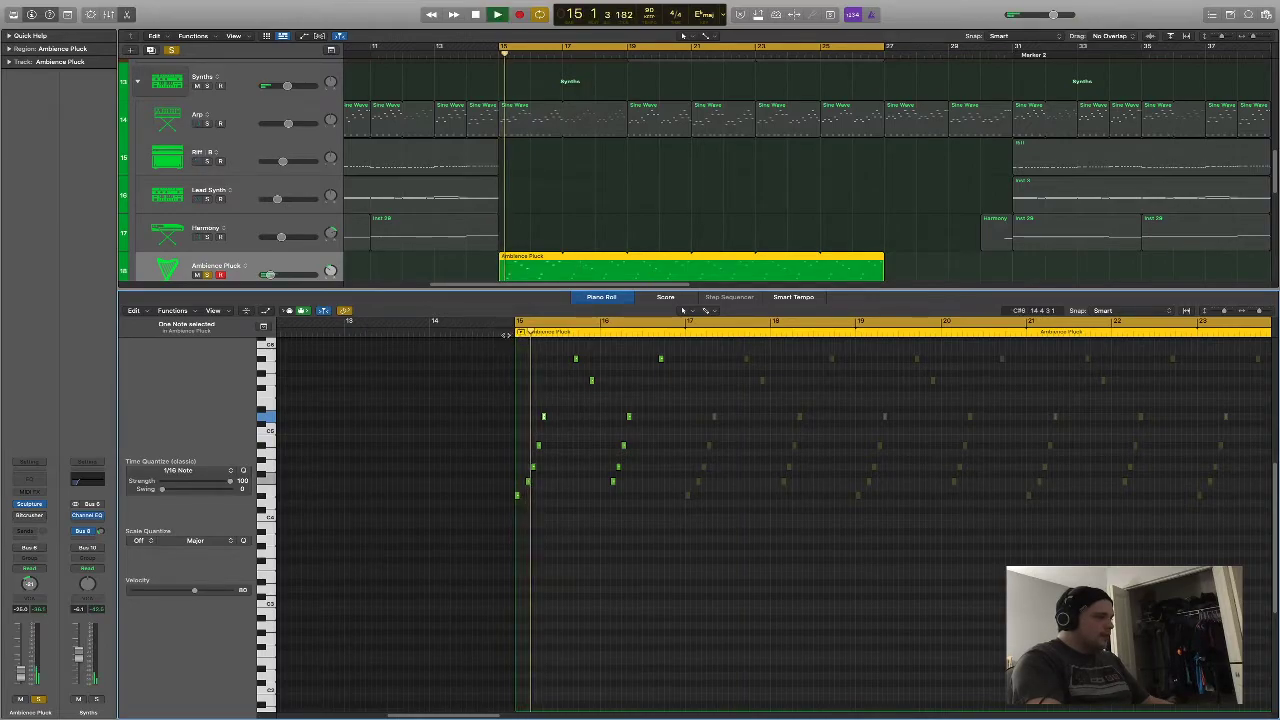
pyautogui.scroll(2, 515, 390)
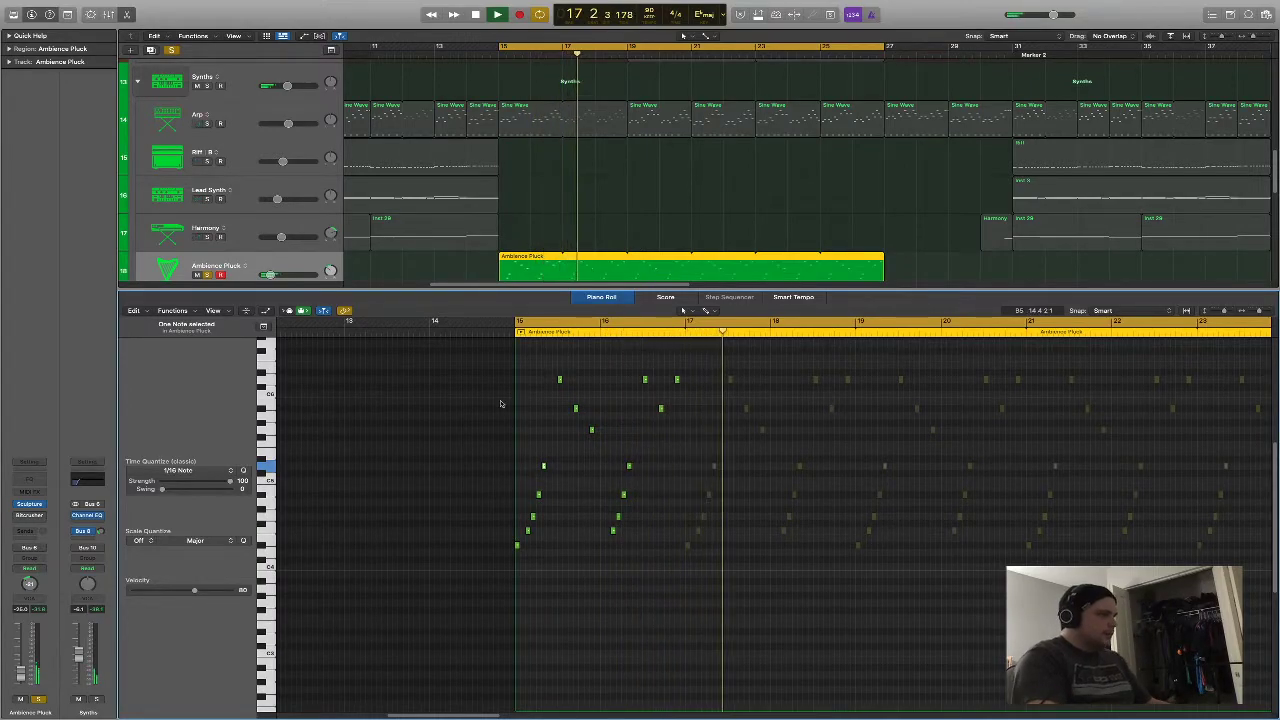
pyautogui.press('space')
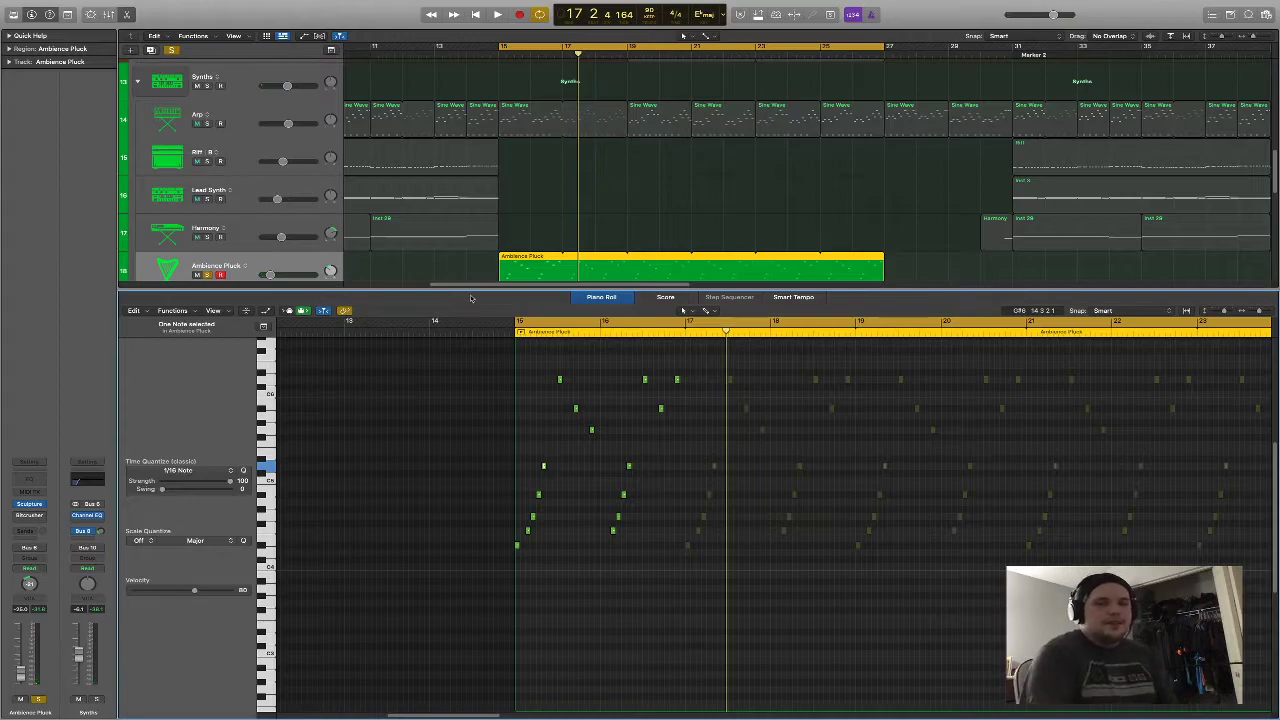
pyautogui.click(120, 15)
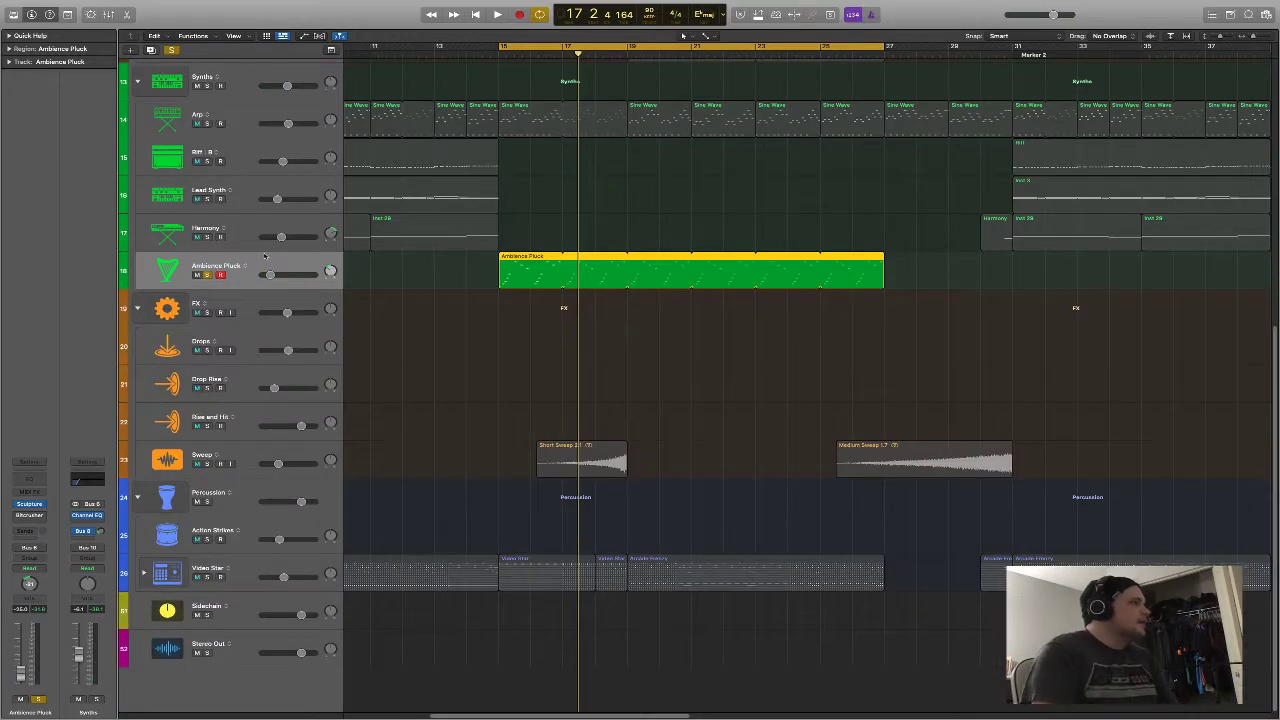
# View the Bitcrusher settings on the Ambience Pluck track, listen to the effect during playback, and close the plug-in
pyautogui.scroll(3, 265, 256)
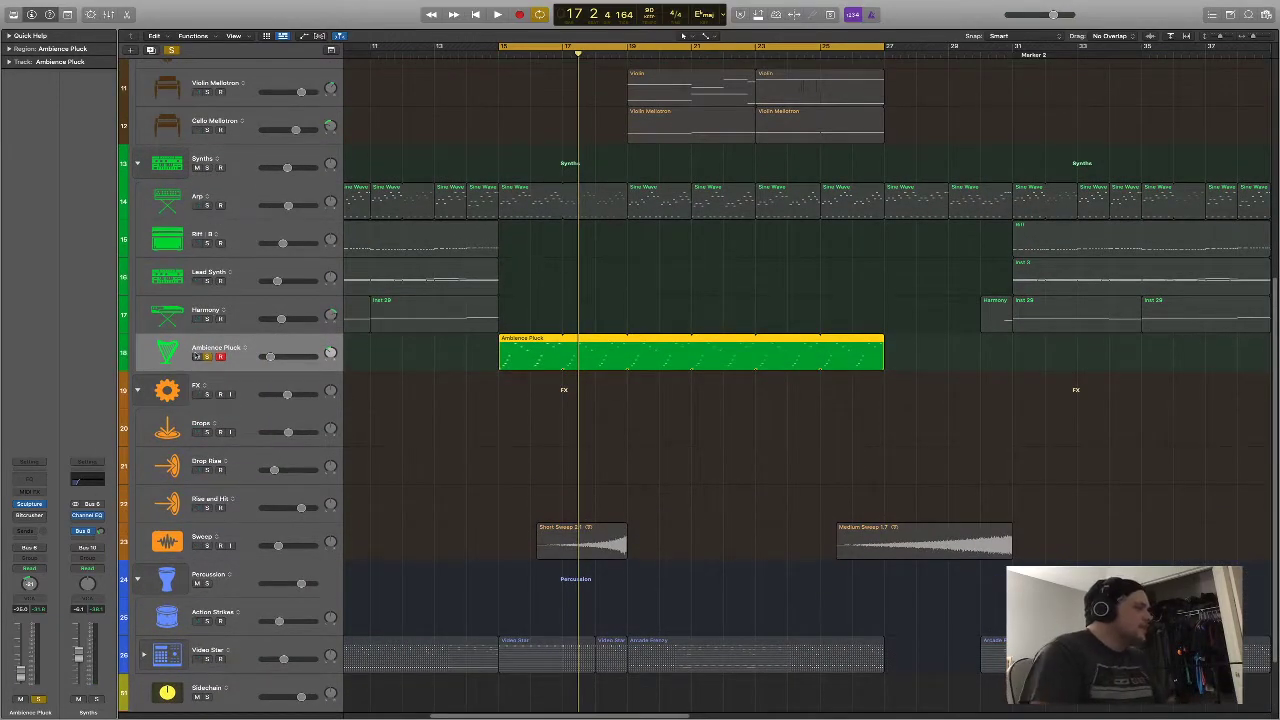
pyautogui.click(30, 515)
pyautogui.moveTo(623, 116); pyautogui.dragTo(615, 122)
pyautogui.press('space')
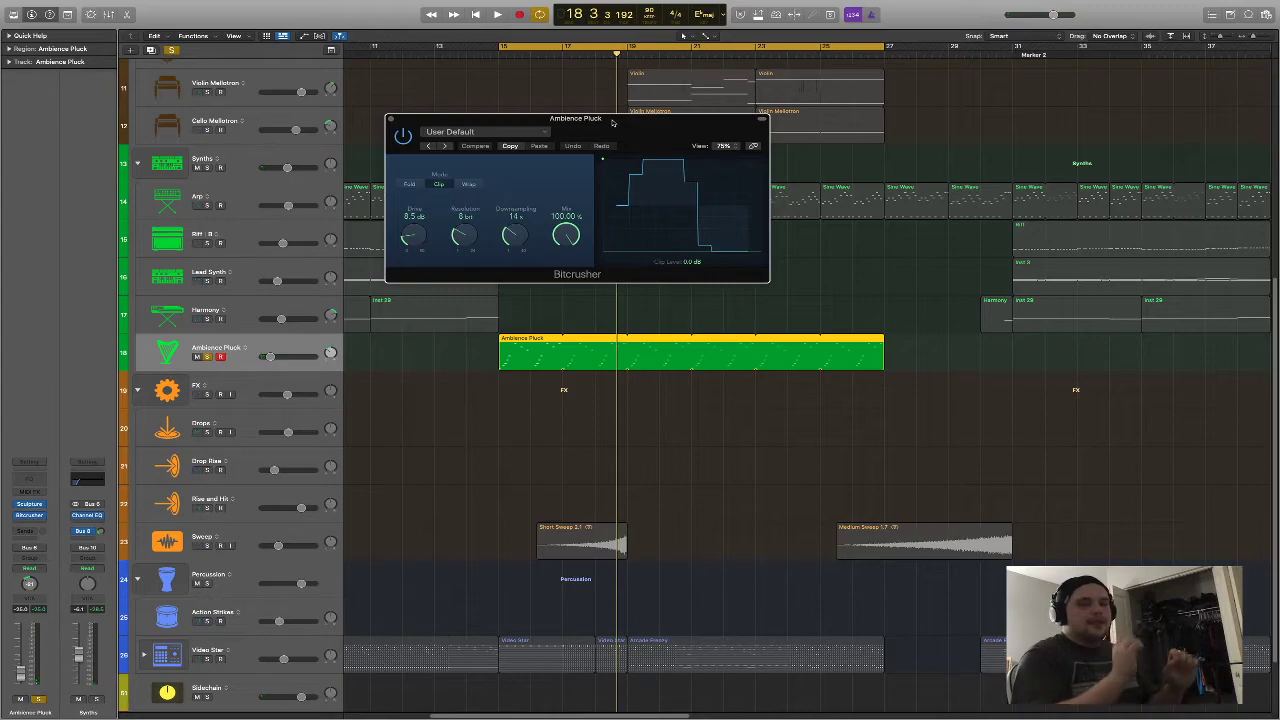
pyautogui.hotkey('shift', 'space')
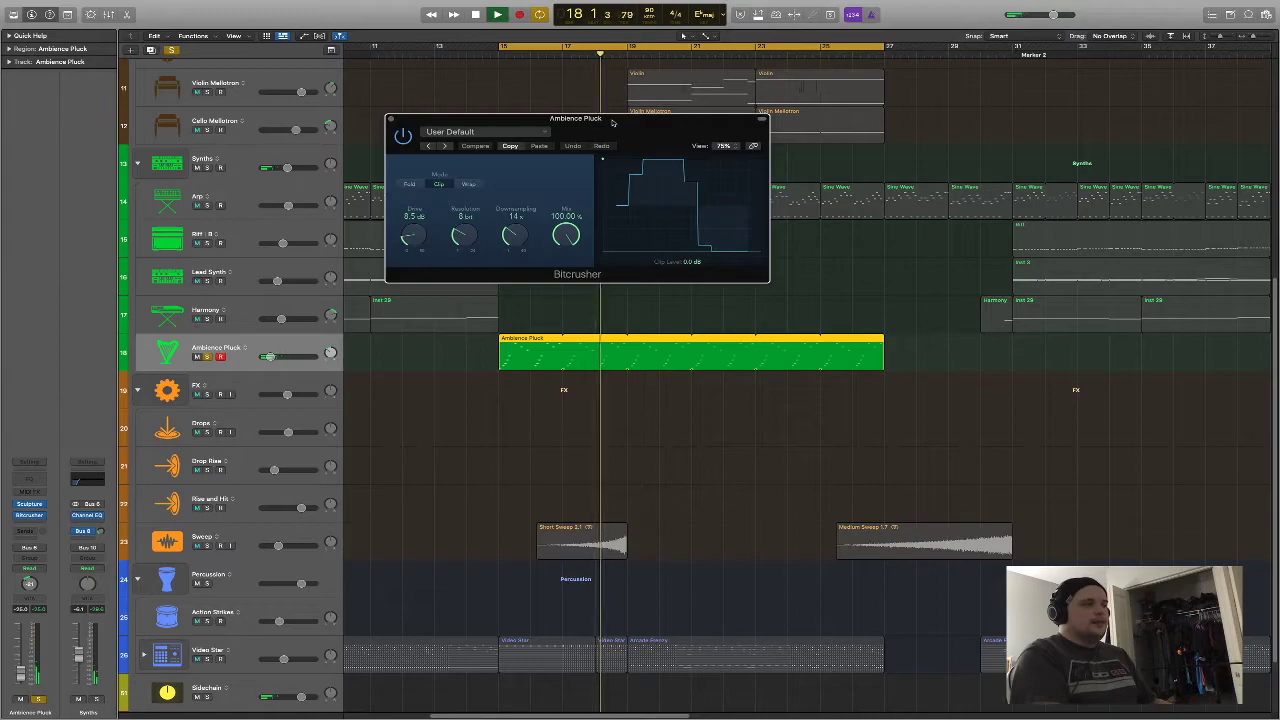
pyautogui.press('space')
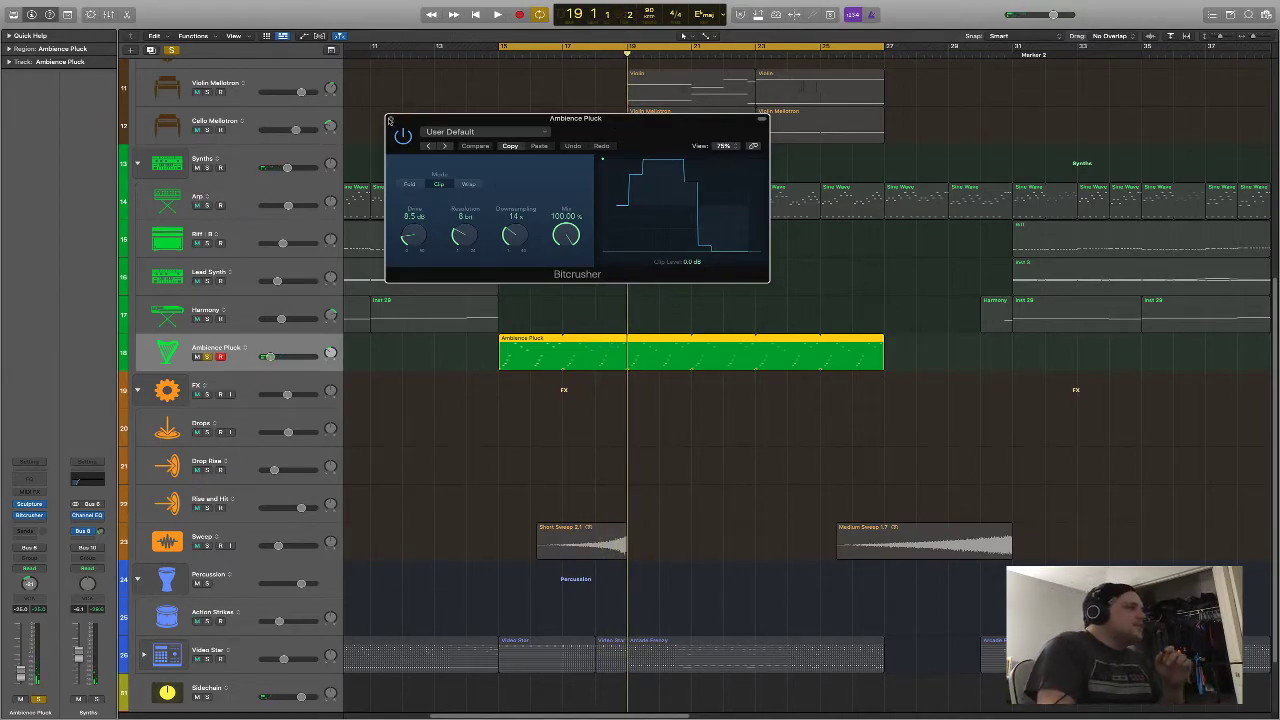
pyautogui.click(390, 120)
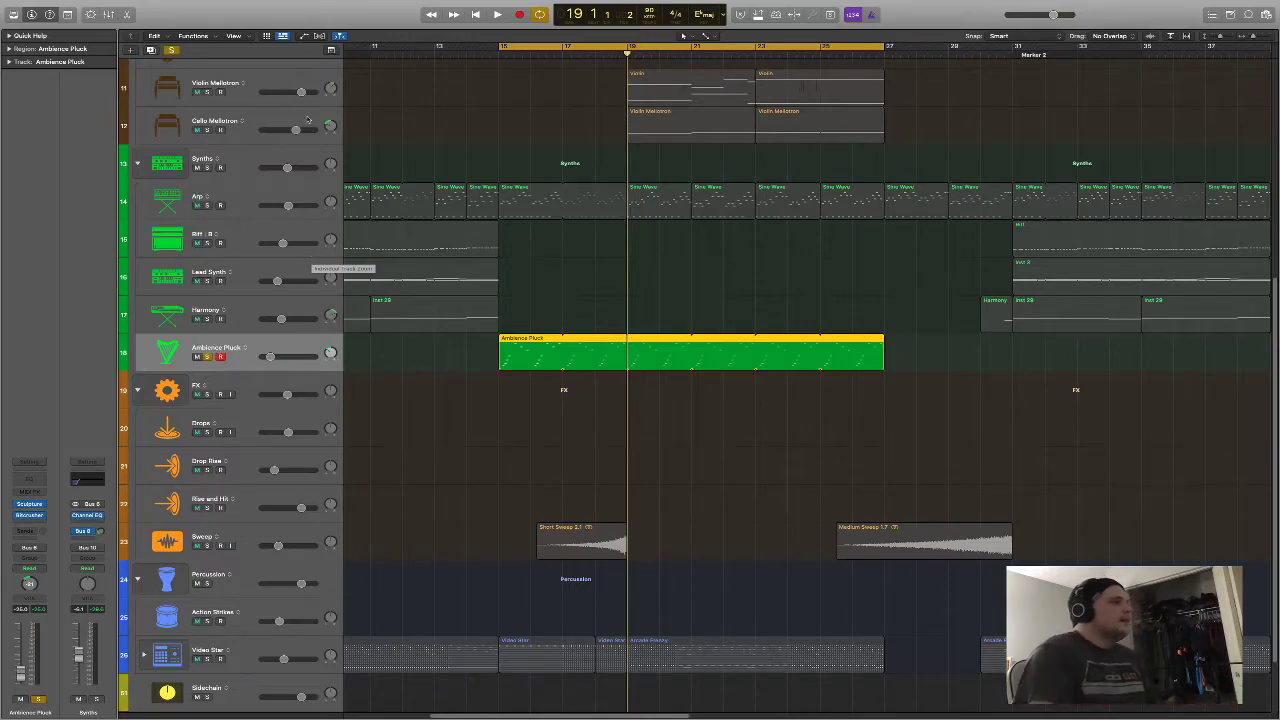
# Clear the Ambience Pluck solo and turn off cycle mode
pyautogui.click(484, 131)
pyautogui.click(173, 50)
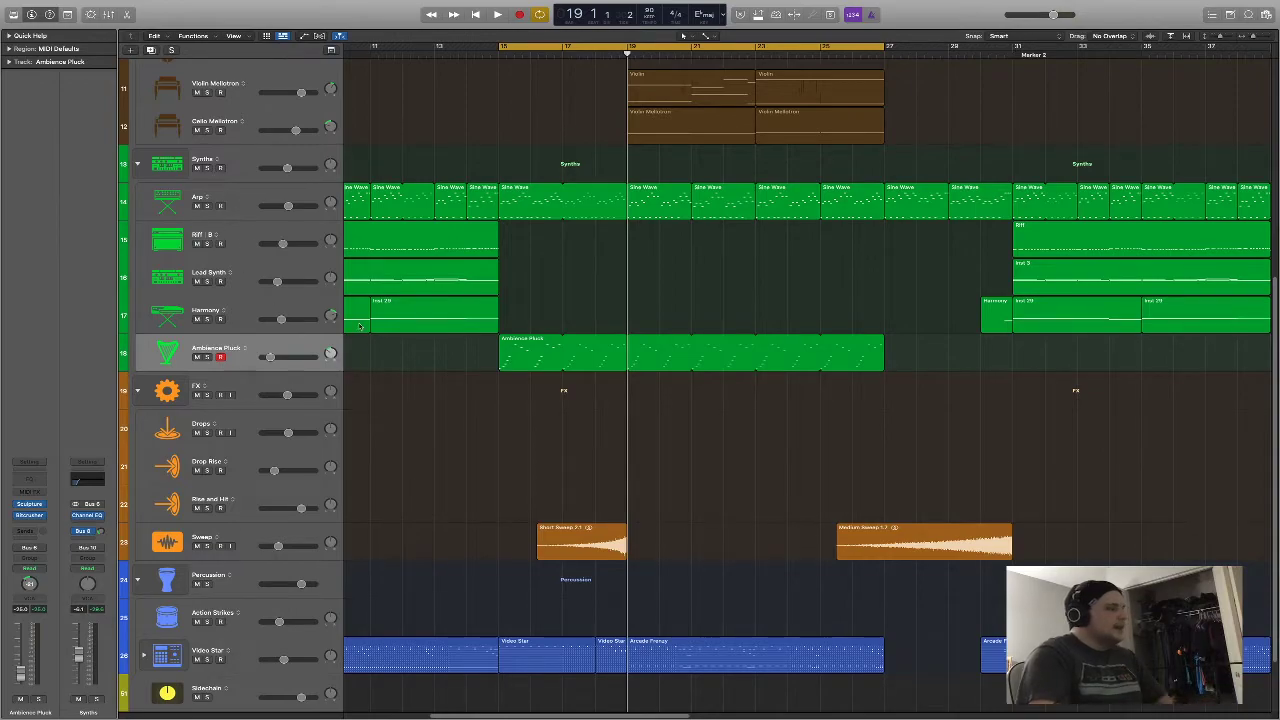
pyautogui.scroll(10, 359, 326)
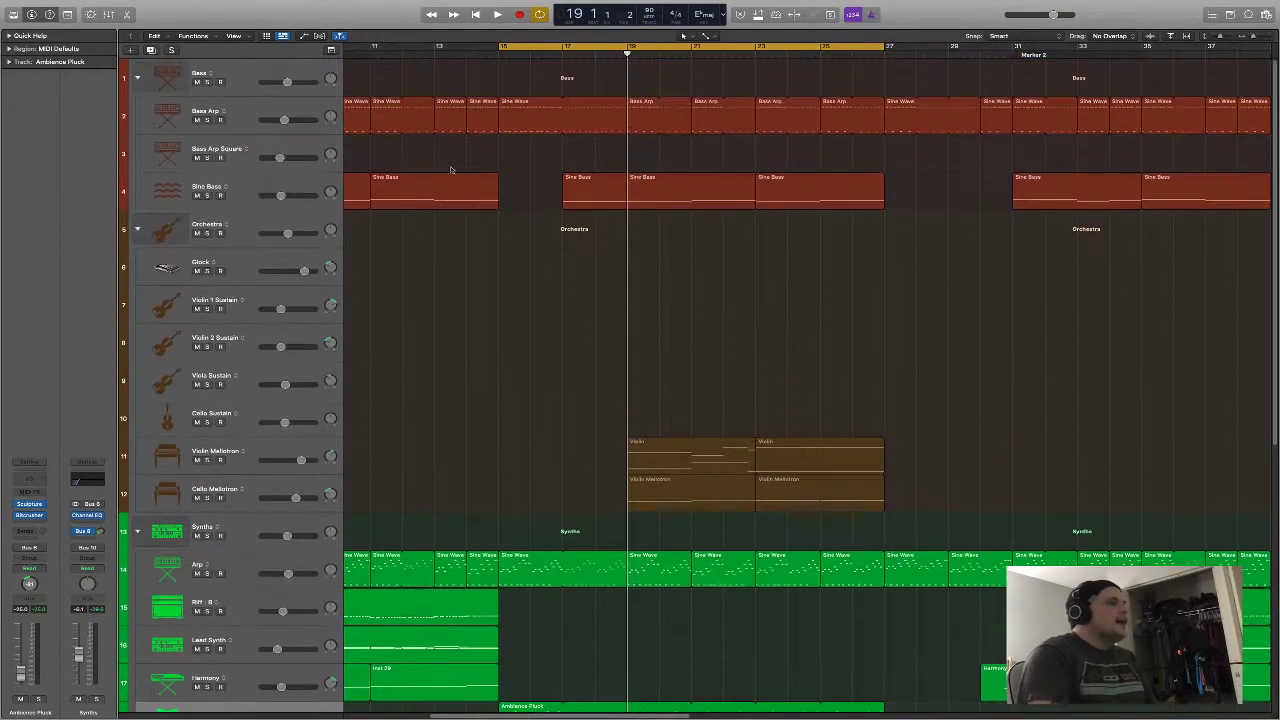
pyautogui.scroll(-5, 500, 220)
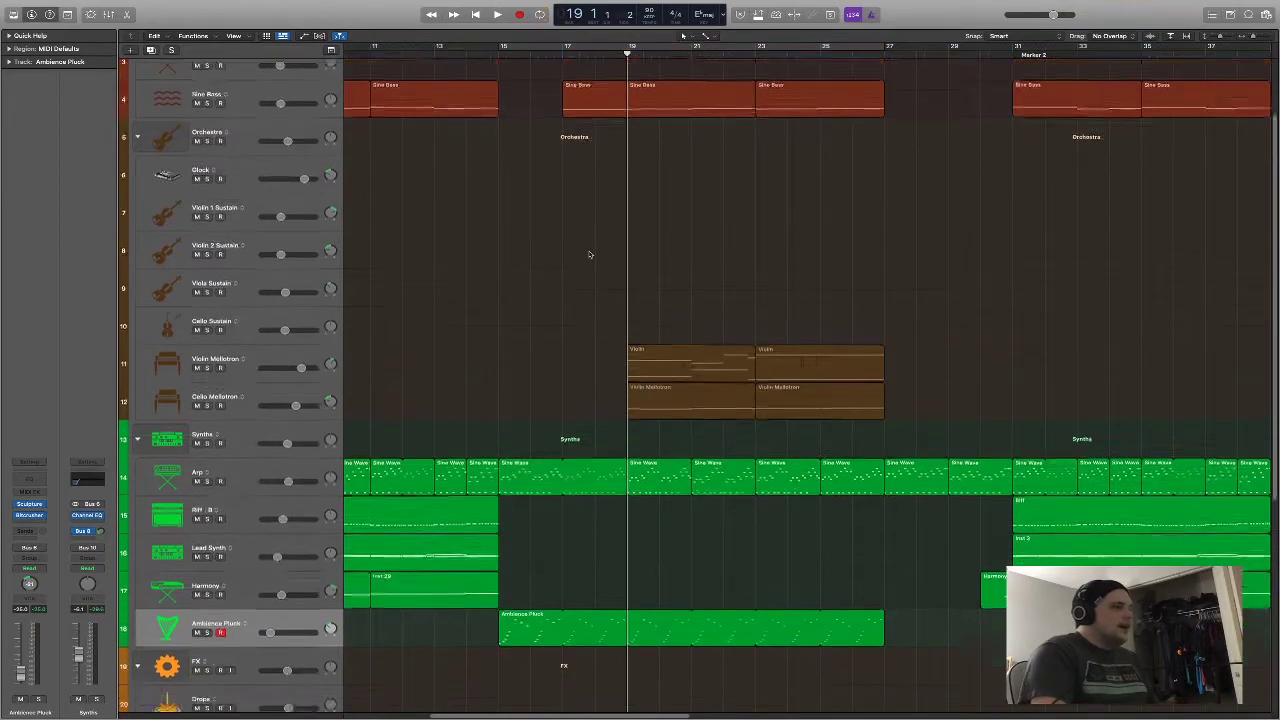
pyautogui.scroll(-4, 589, 255)
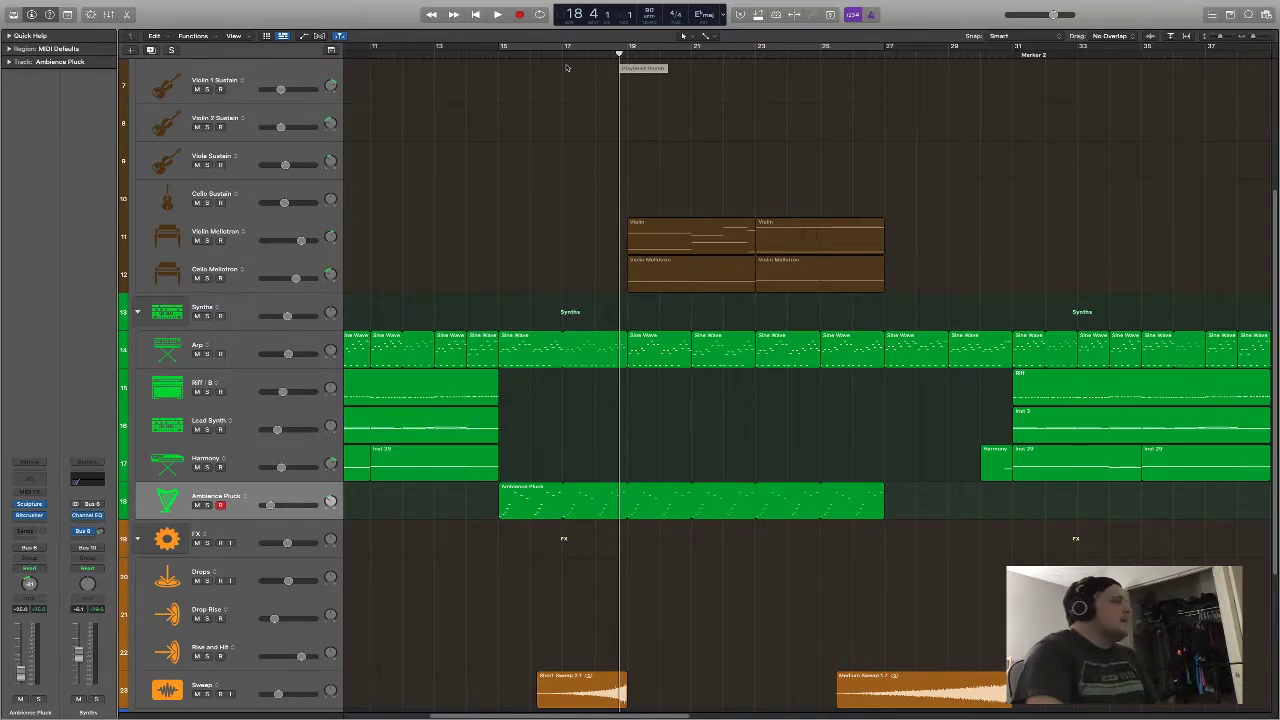
# View the Vintage Mellotron instrument's sound settings on the Violin Mellotron track and close it
pyautogui.click(156, 241)
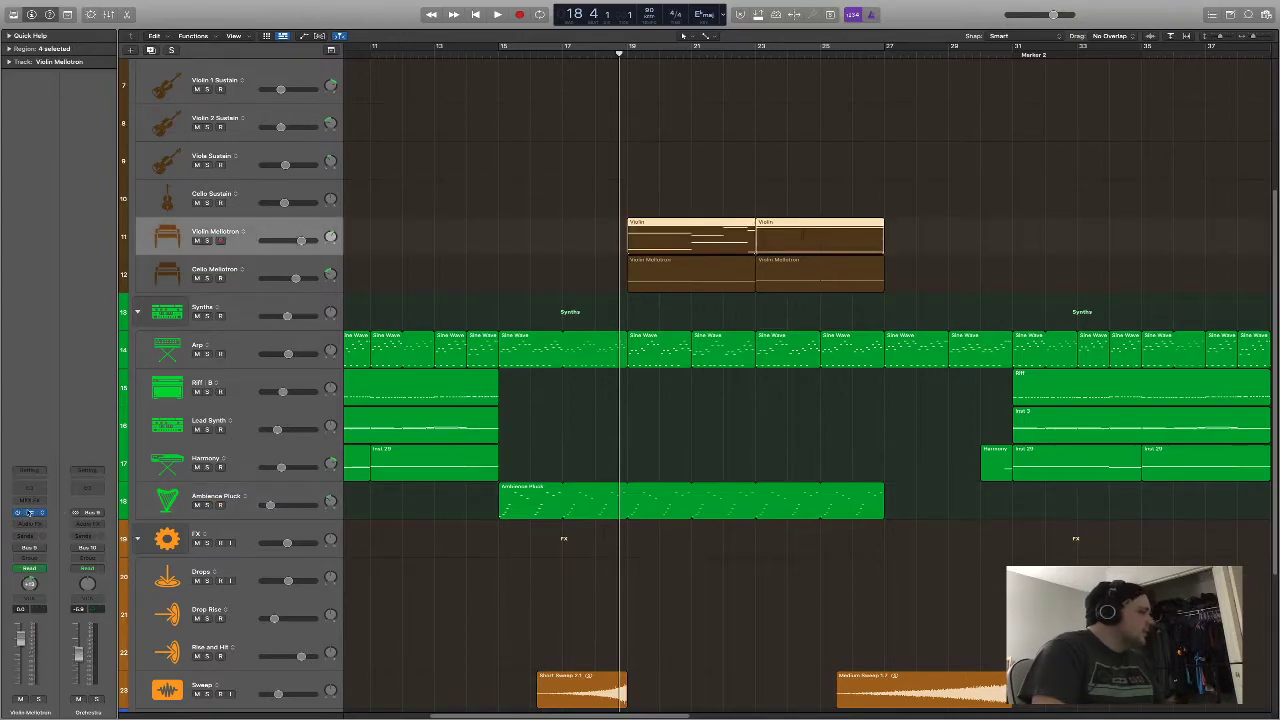
pyautogui.click(29, 512)
pyautogui.moveTo(401, 126); pyautogui.dragTo(389, 182)
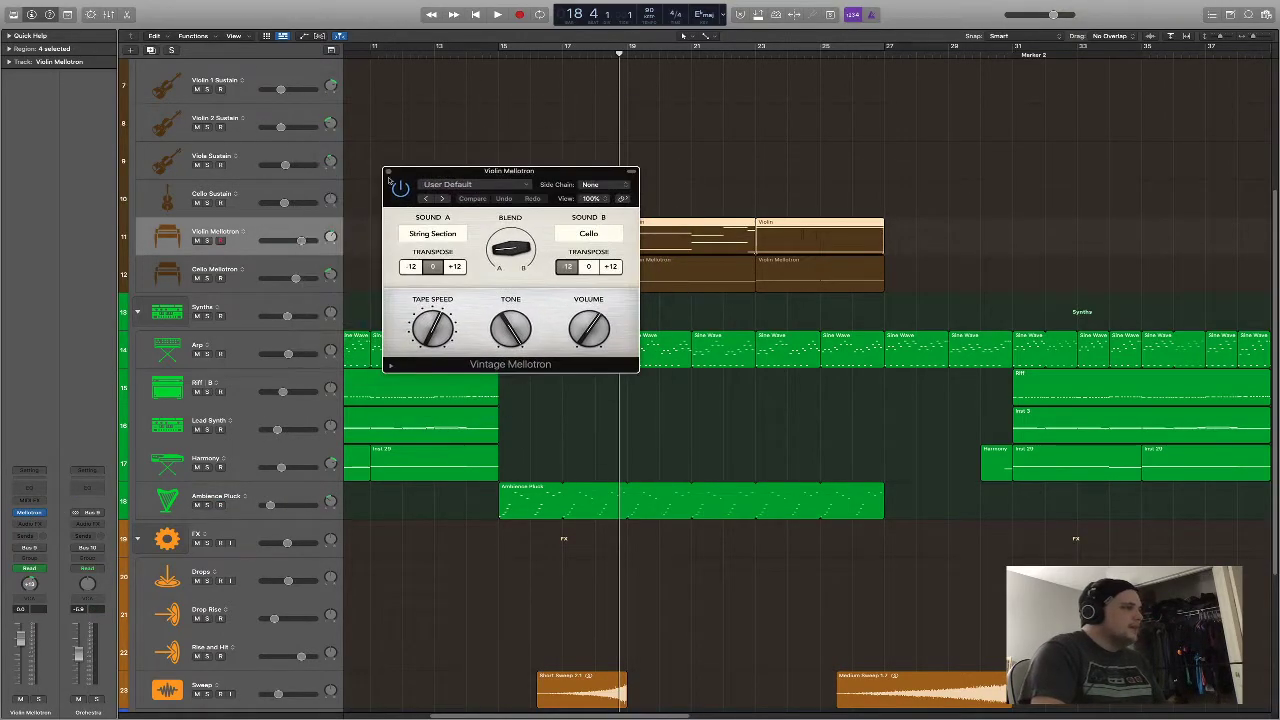
pyautogui.click(388, 172)
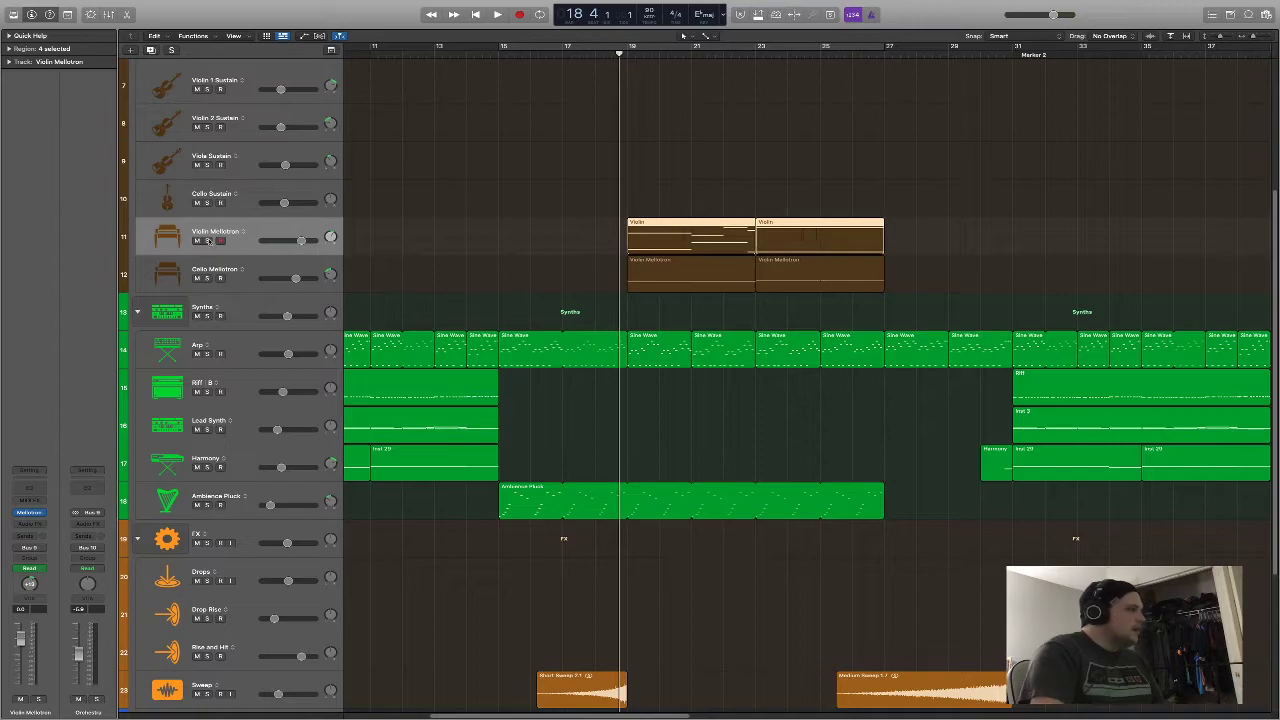
# Solo the Violin Mellotron track and play its part while viewing the notes from bar 19 in the Piano Roll
pyautogui.click(207, 241)
pyautogui.press('space')
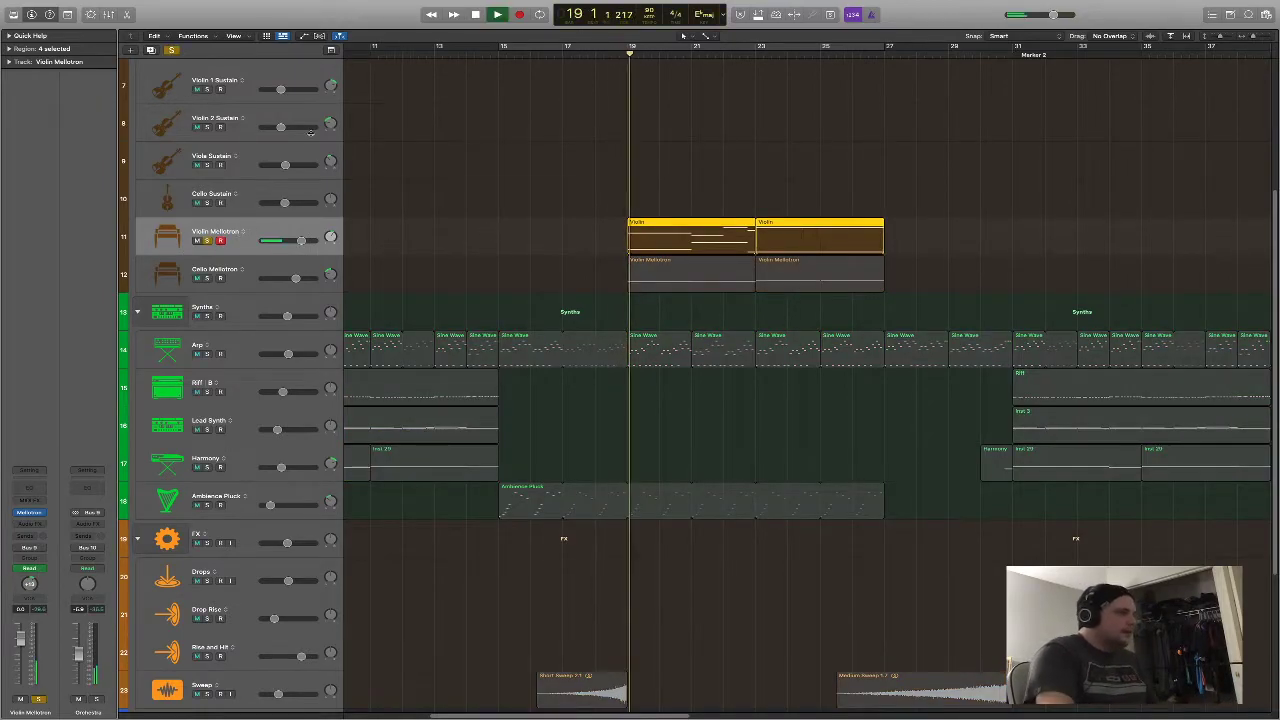
pyautogui.press('p')
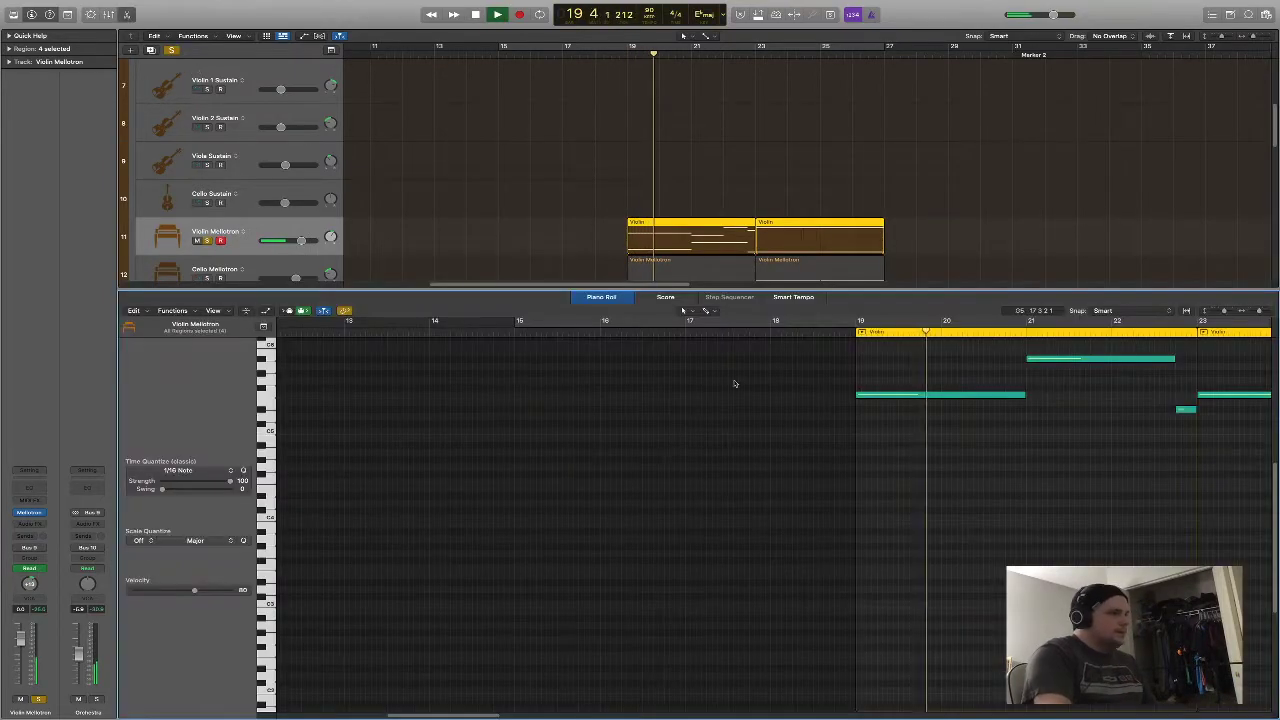
pyautogui.moveTo(470, 715); pyautogui.dragTo(517, 715)
pyautogui.press('space')
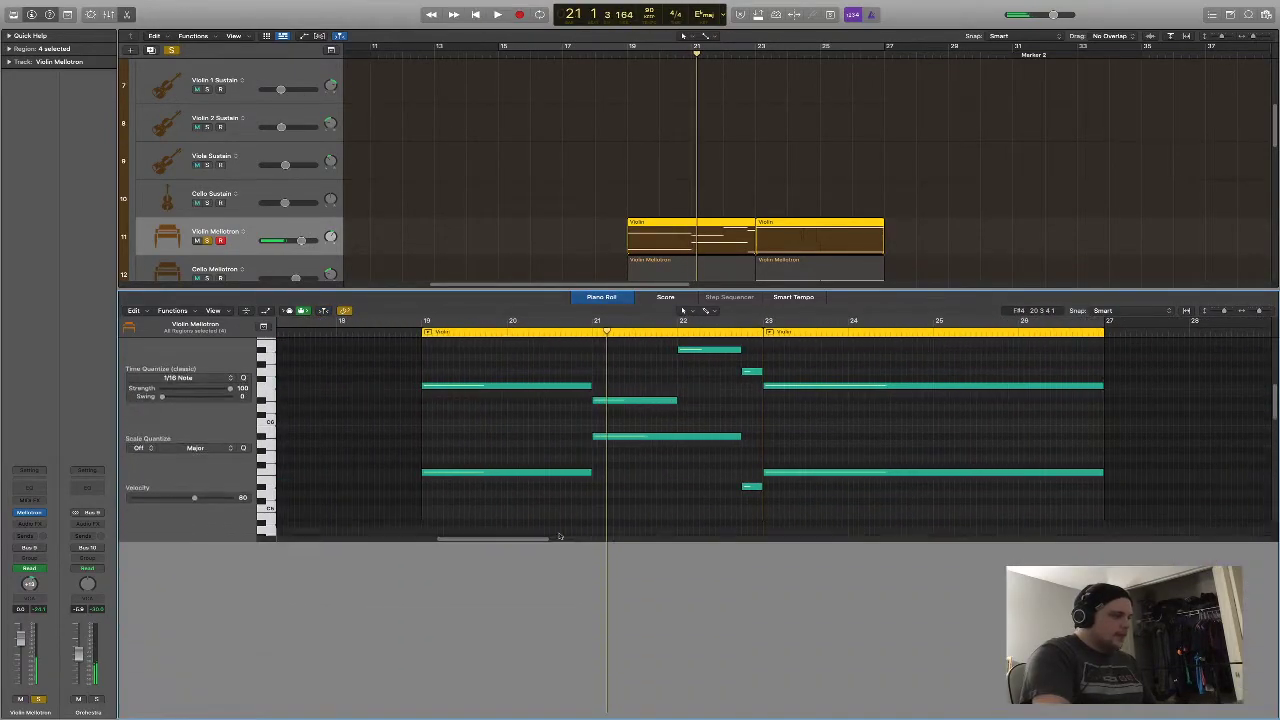
# Display the Ch. 1 Pitch Bend automation under the Violin Mellotron notes and place the playhead just before bar 19
pyautogui.press('a')
pyautogui.click(222, 634)
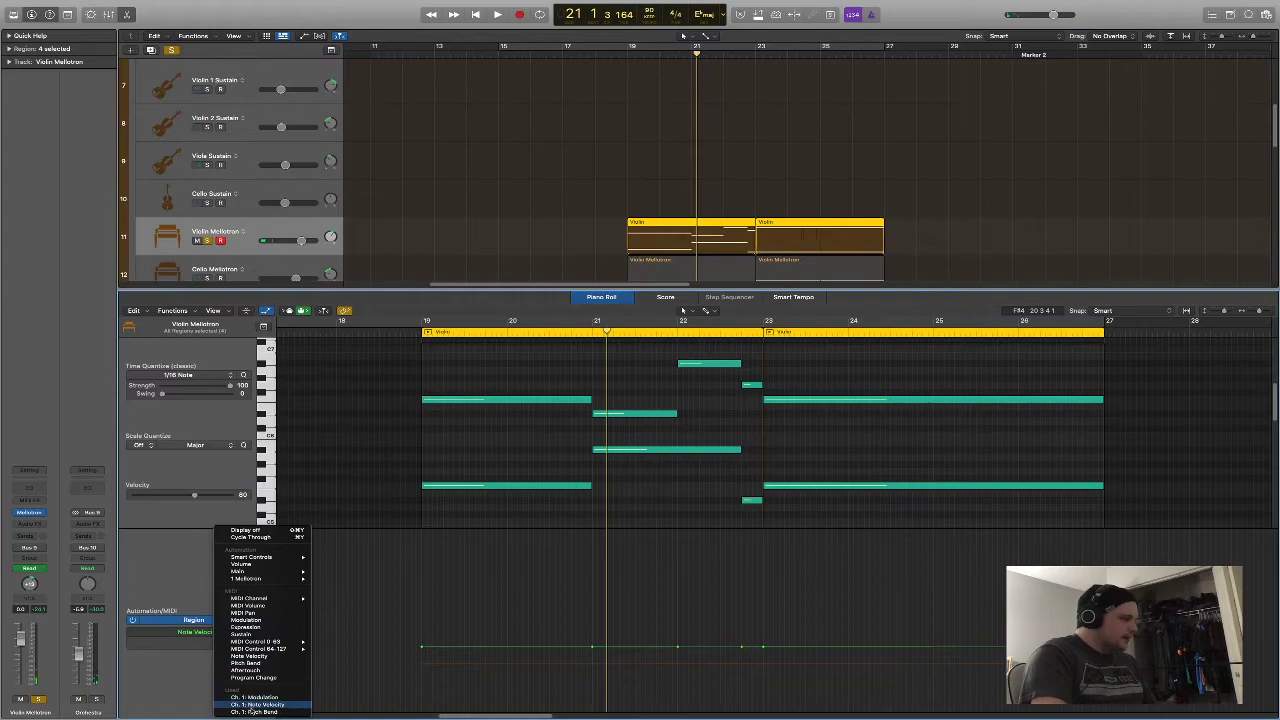
pyautogui.click(255, 712)
pyautogui.click(418, 338)
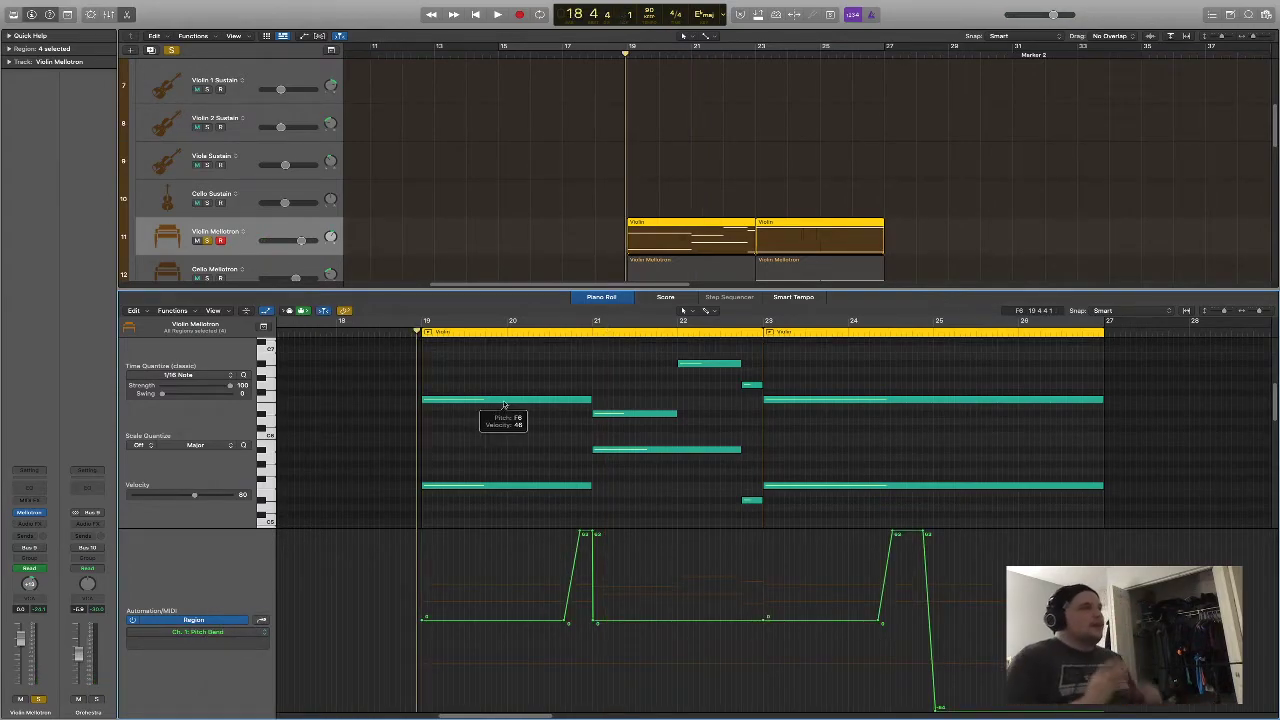
# Play the soloed Violin Mellotron part from just before bar 19 while following its notes and pitch bend curve
pyautogui.press('space')
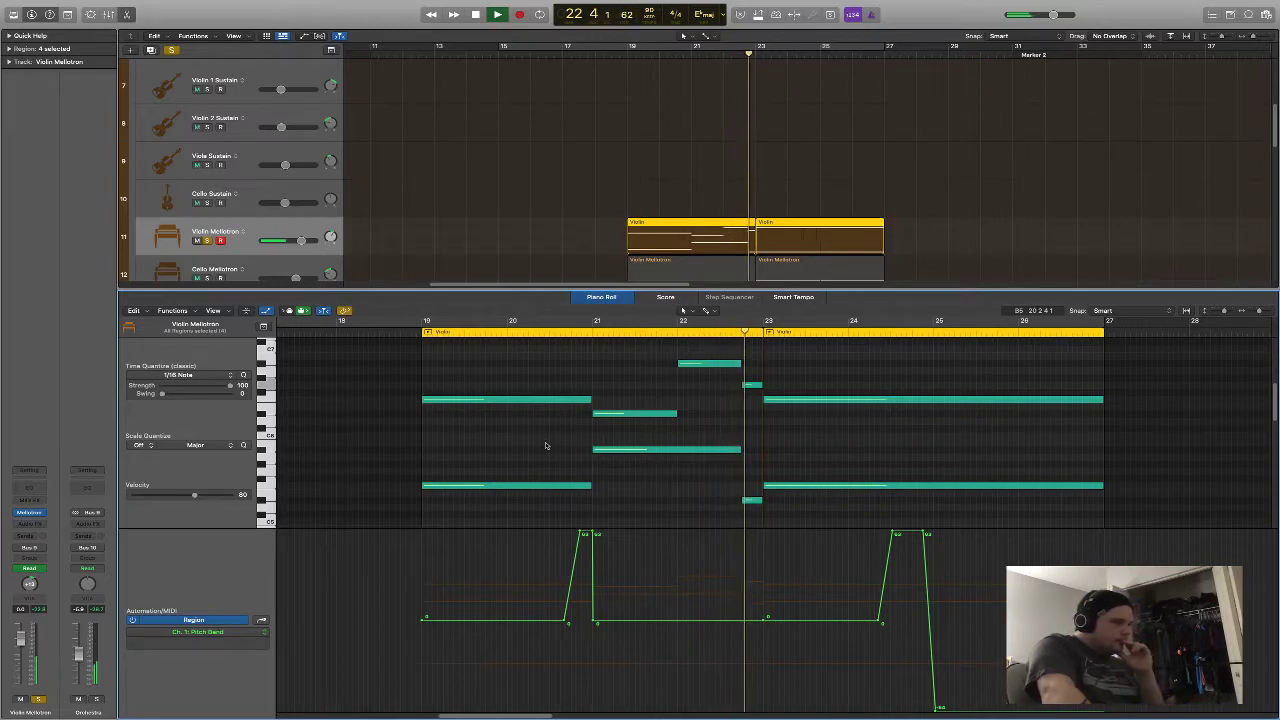
pyautogui.scroll(-3, 600, 448)
pyautogui.scroll(3, 635, 452)
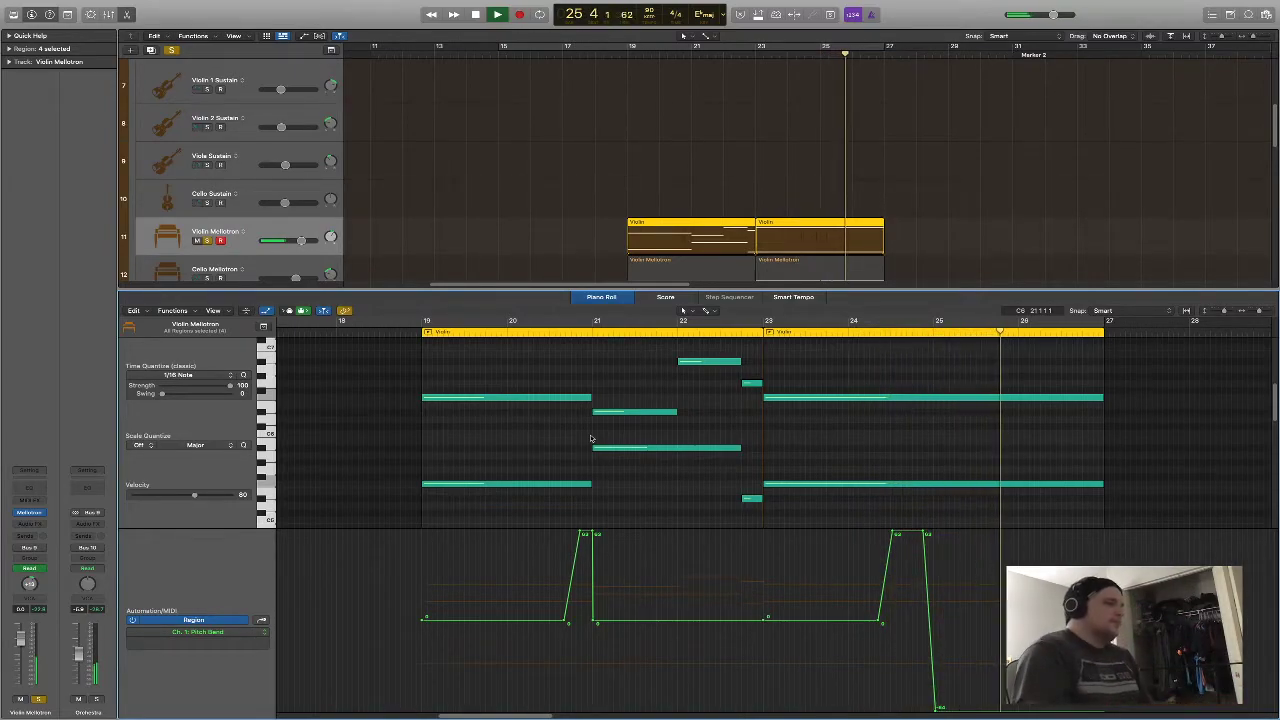
pyautogui.press('space')
# Replay the Violin Mellotron part from bar 21 and stop partway through the bar
pyautogui.scroll(-2, 623, 423)
pyautogui.scroll(2, 649, 418)
pyautogui.click(593, 331)
pyautogui.press('space')
pyautogui.click(555, 332)
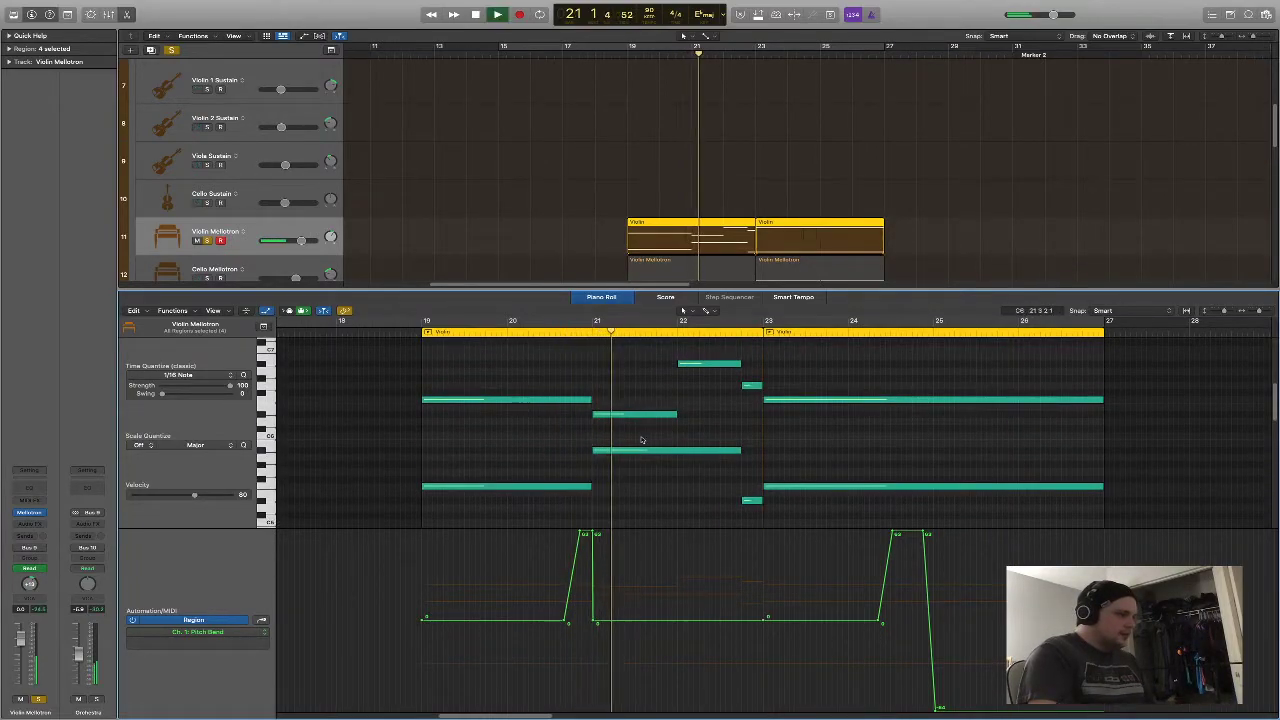
pyautogui.press('space')
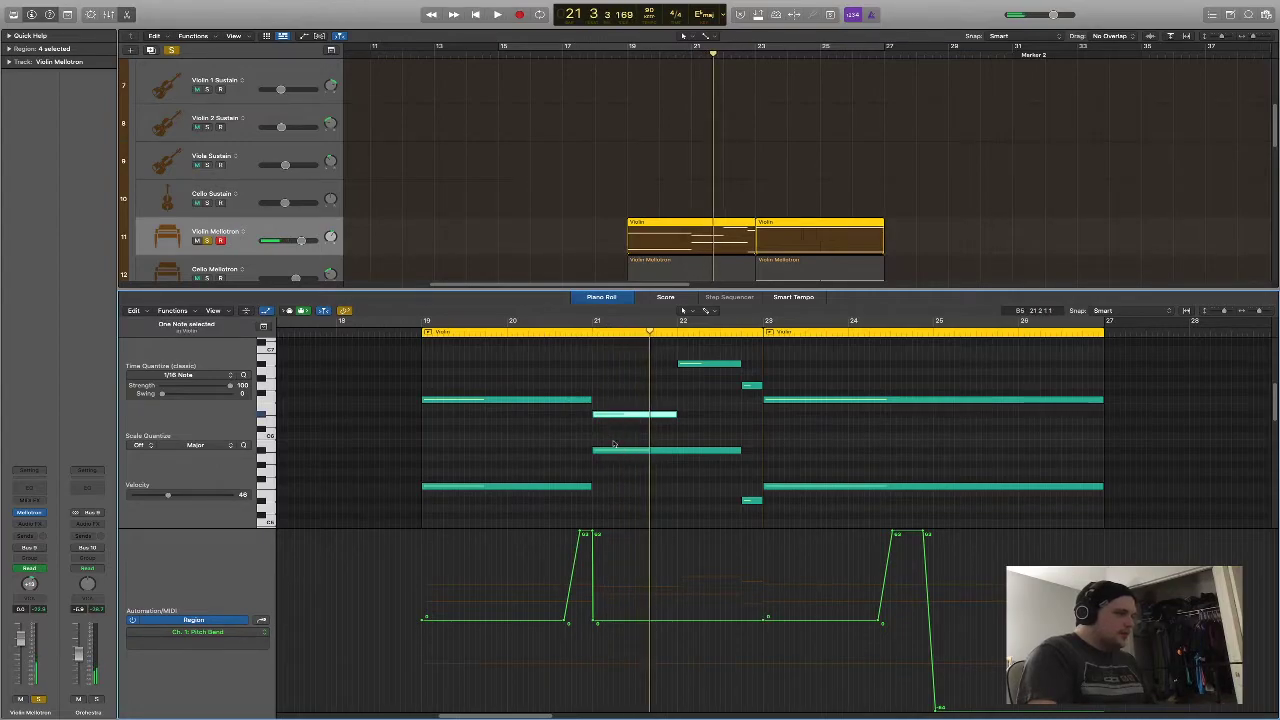
# Audition the two Violin Mellotron notes starting at bar 21 individually, and select both together
pyautogui.click(611, 453)
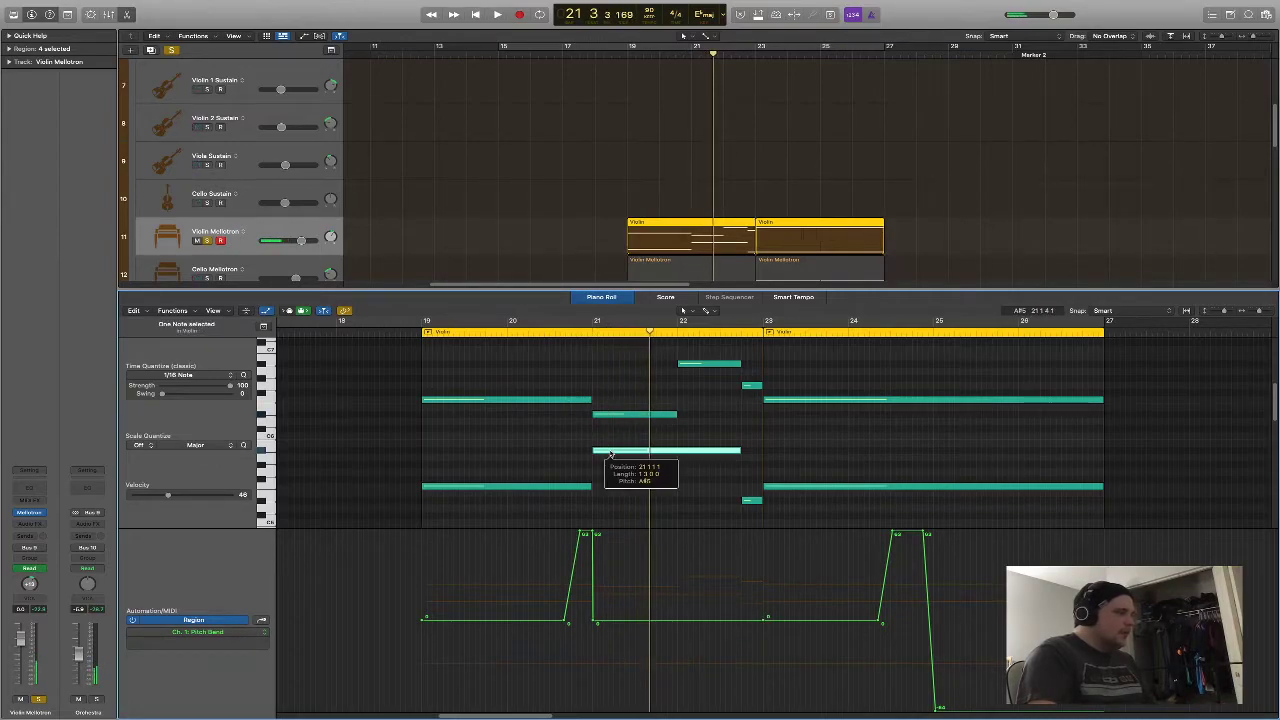
pyautogui.click(614, 421)
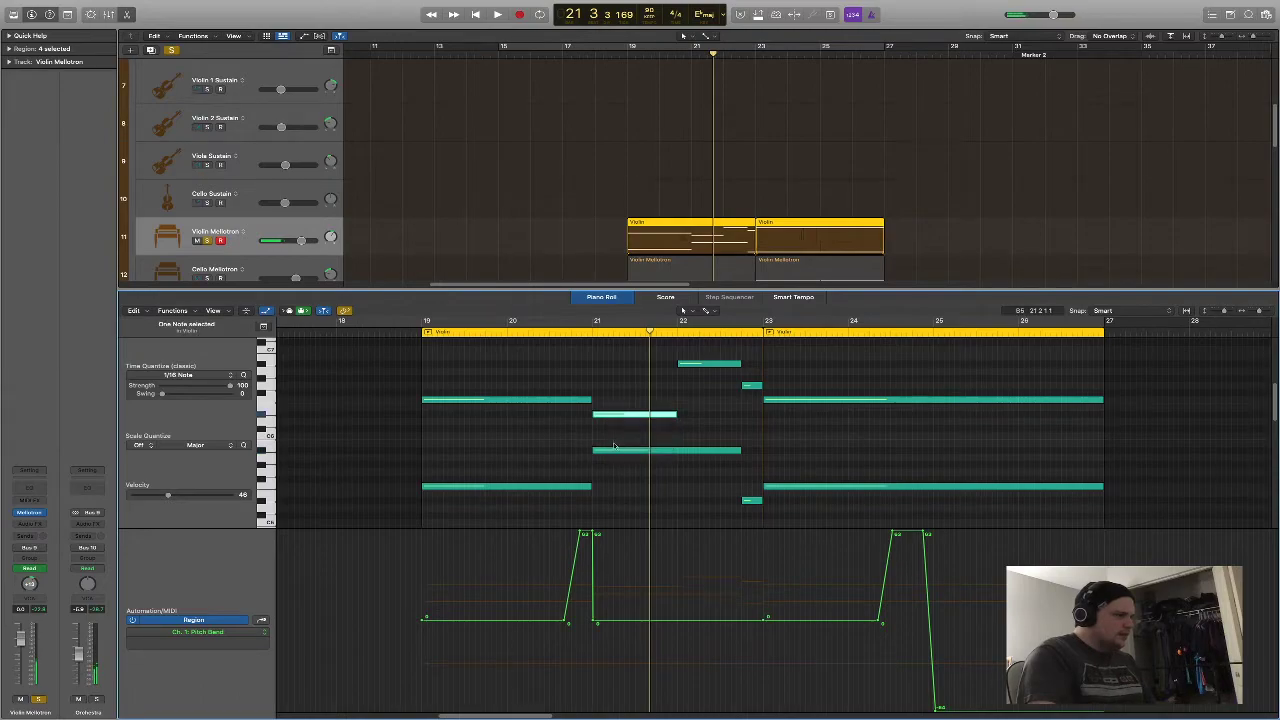
pyautogui.click(614, 450)
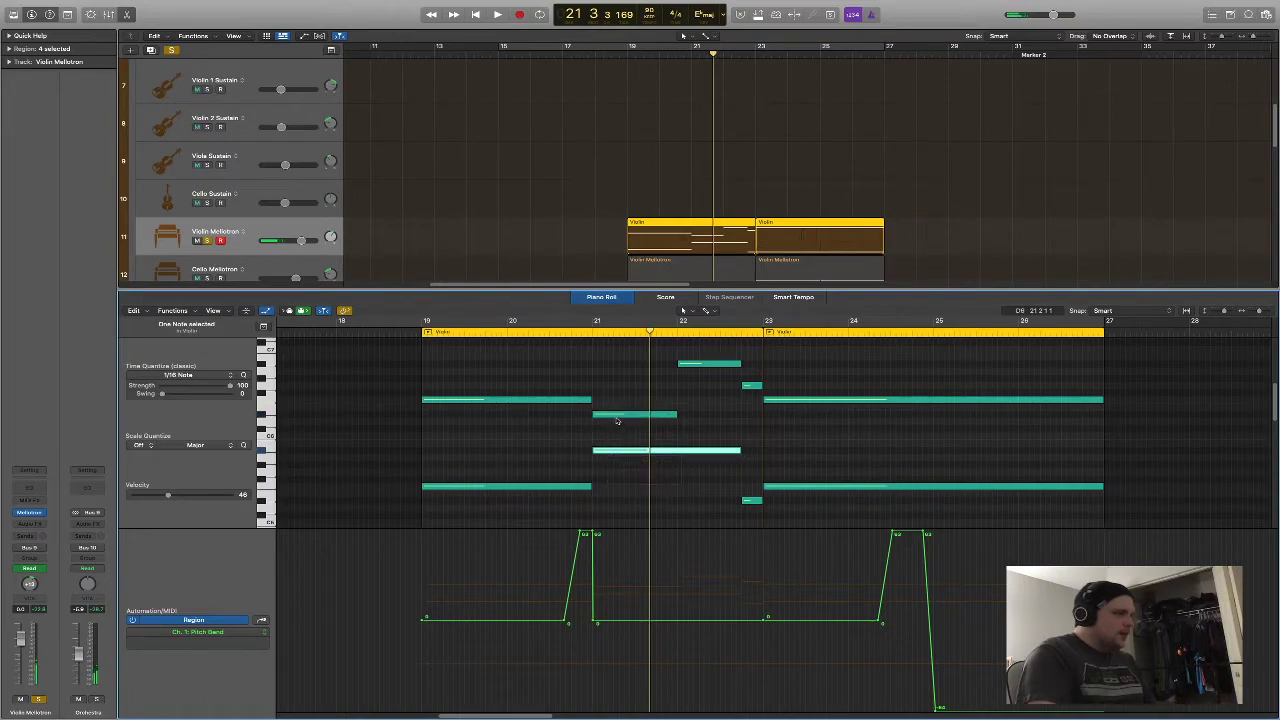
pyautogui.click(615, 428)
pyautogui.scroll(-3, 615, 425)
pyautogui.scroll(5, 614, 420)
pyautogui.scroll(-1, 616, 417)
pyautogui.scroll(-5, 616, 415)
pyautogui.scroll(5, 617, 408)
pyautogui.moveTo(619, 396); pyautogui.dragTo(631, 543)
pyautogui.scroll(5, 617, 421)
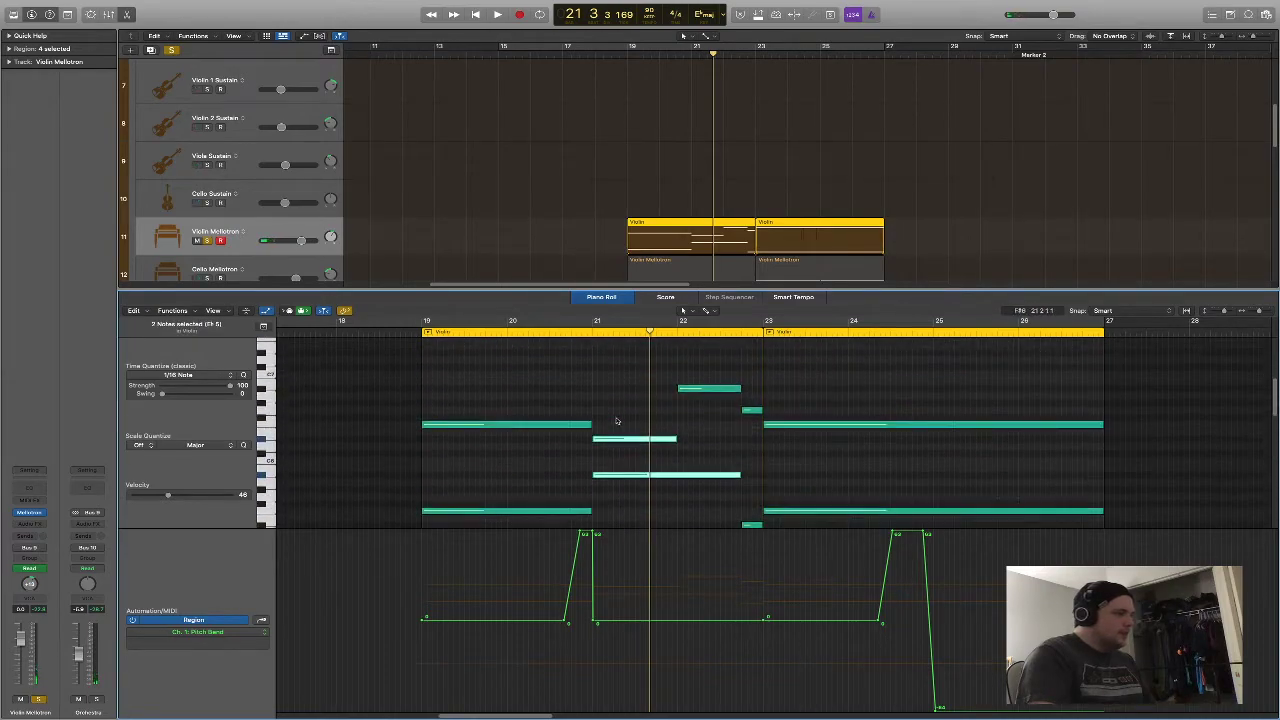
# Play the Violin Mellotron part again from bar 21 with its two starting notes selected
pyautogui.click(590, 334)
pyautogui.press('space')
pyautogui.press('space')
# Solo the Cello Mellotron track as well and play both Mellotron parts from just before bar 19
pyautogui.click(417, 334)
pyautogui.scroll(-2, 384, 258)
pyautogui.press('space')
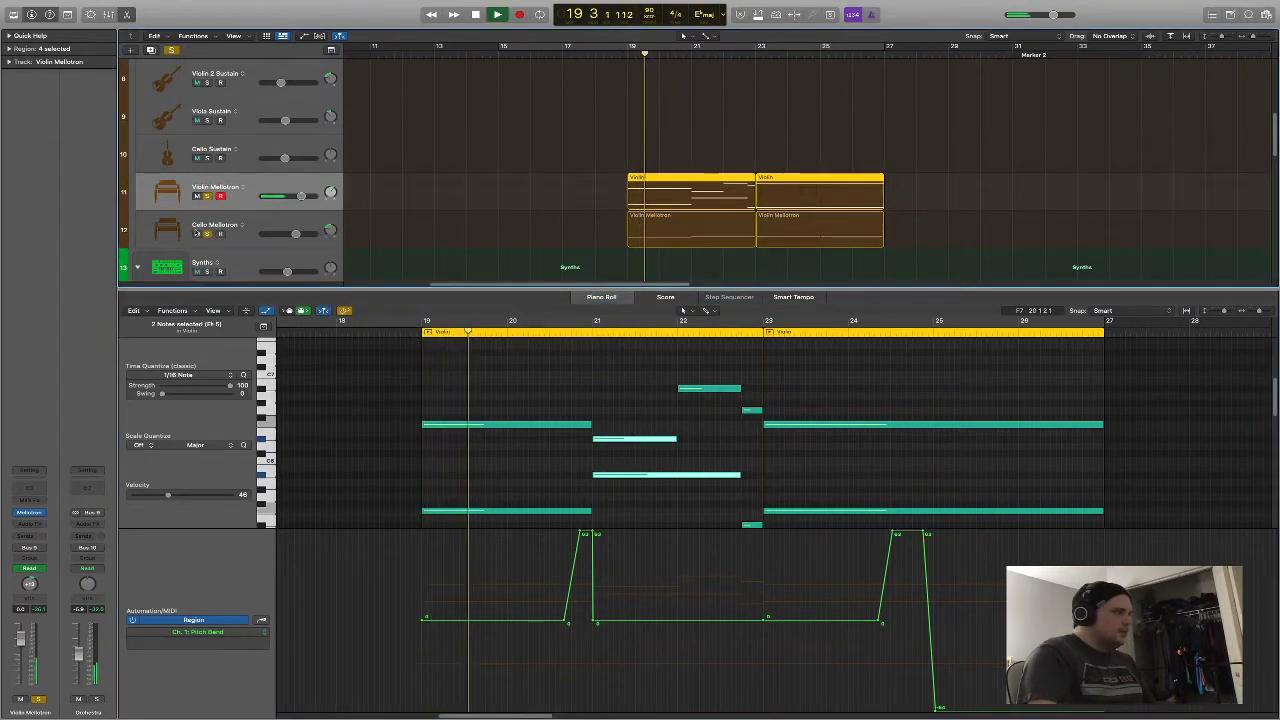
pyautogui.press('space')
pyautogui.press('space')
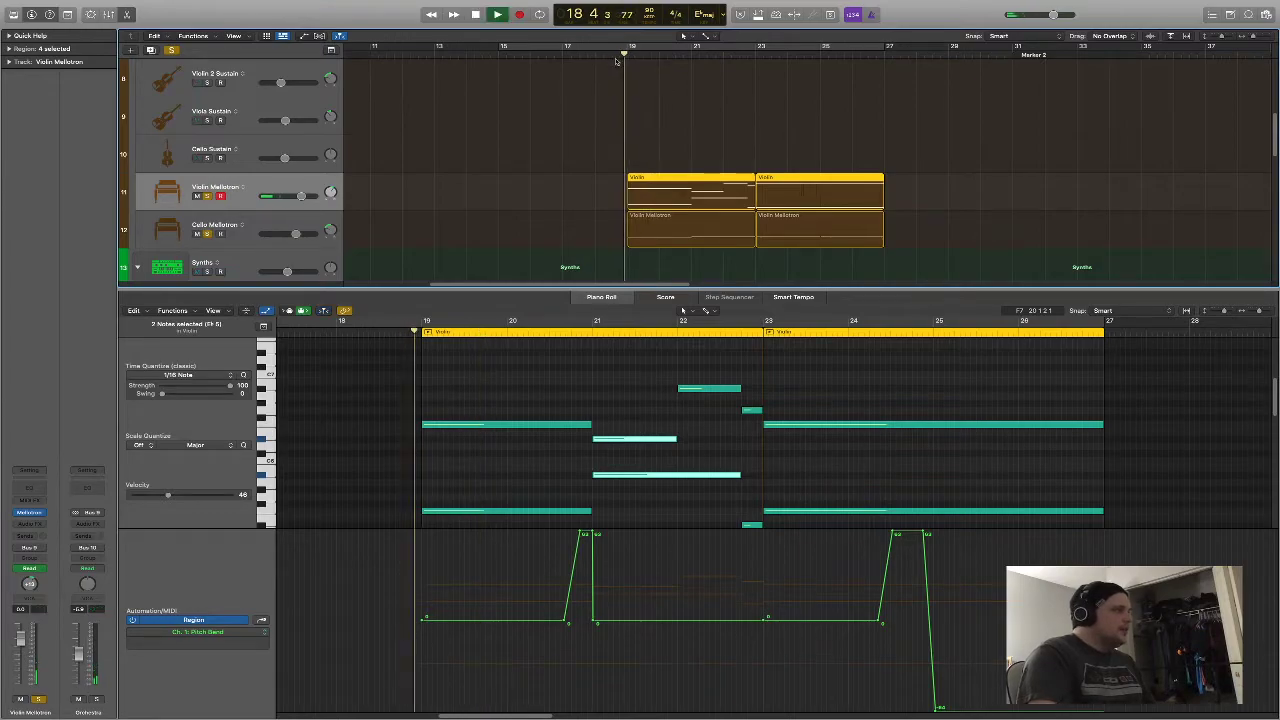
pyautogui.press('a')
pyautogui.press('a')
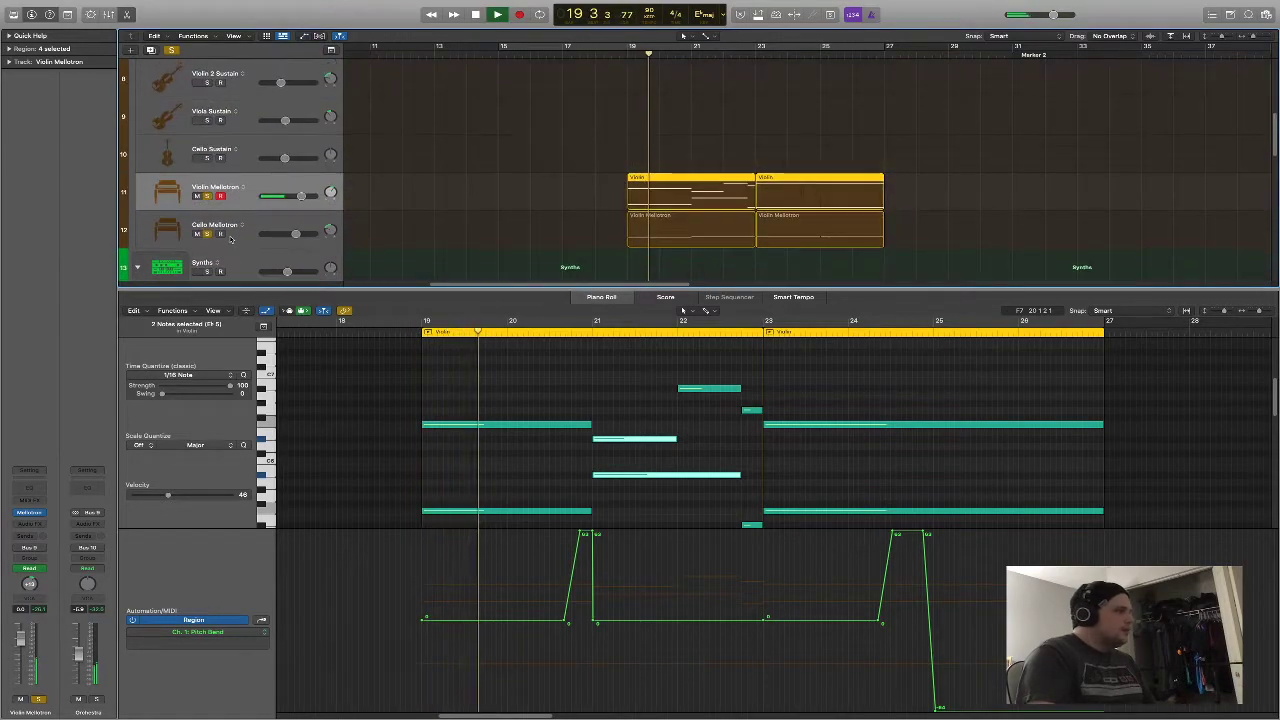
# Select the Cello Mellotron track, leave only it soloed, and check its Kontakt 5 instrument window
pyautogui.click(221, 234)
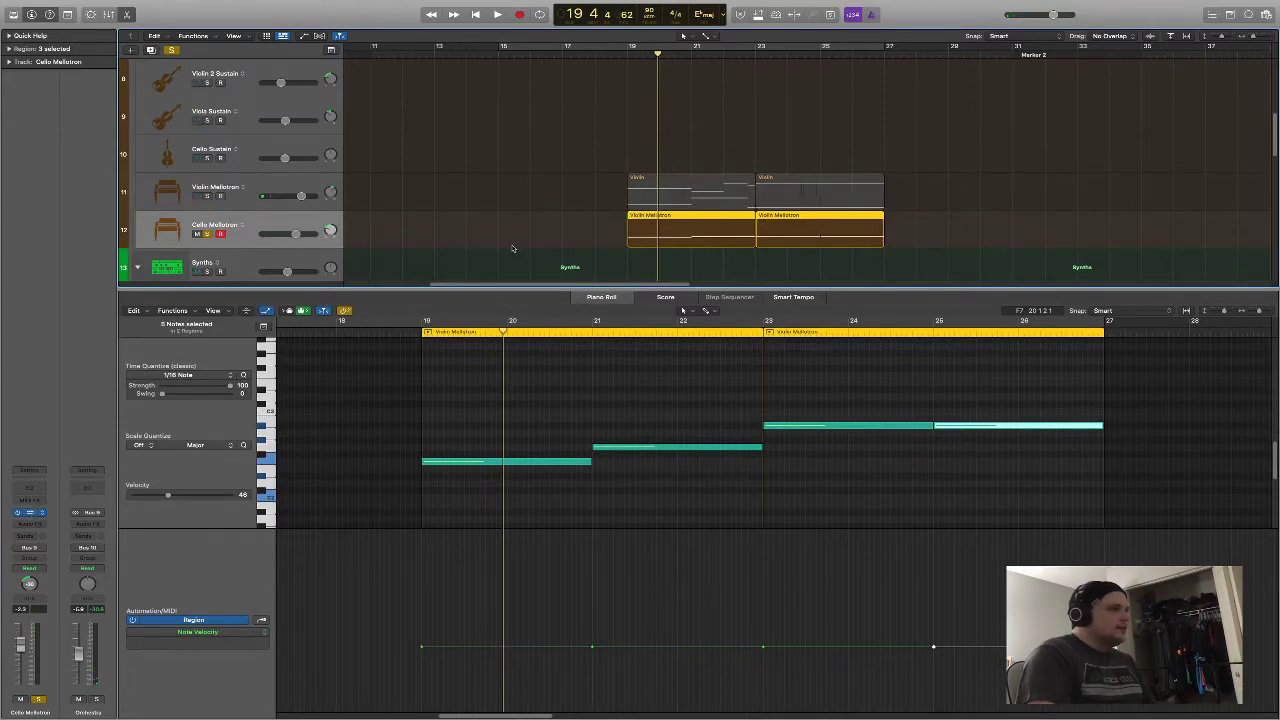
pyautogui.press('v')
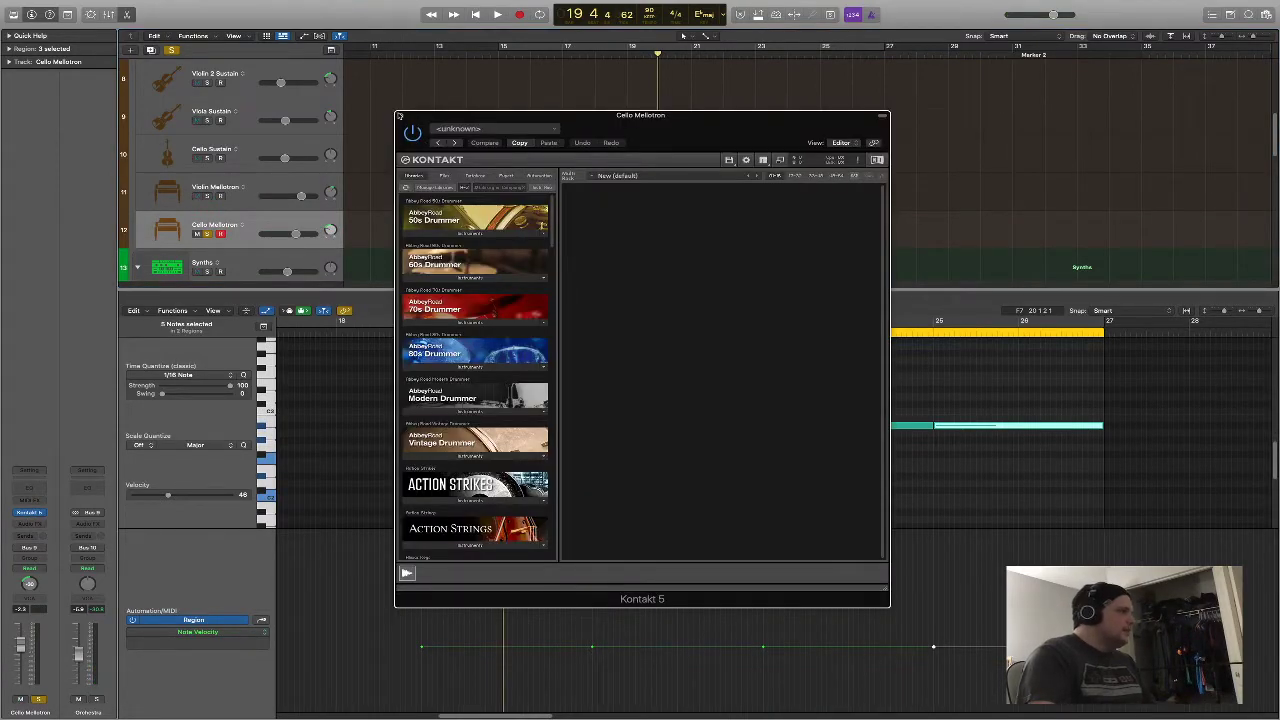
pyautogui.press('v')
# Replace Kontakt 5 on the Cello Mellotron track with Vintage Mellotron and set Sound A to Cello
pyautogui.click(43, 516)
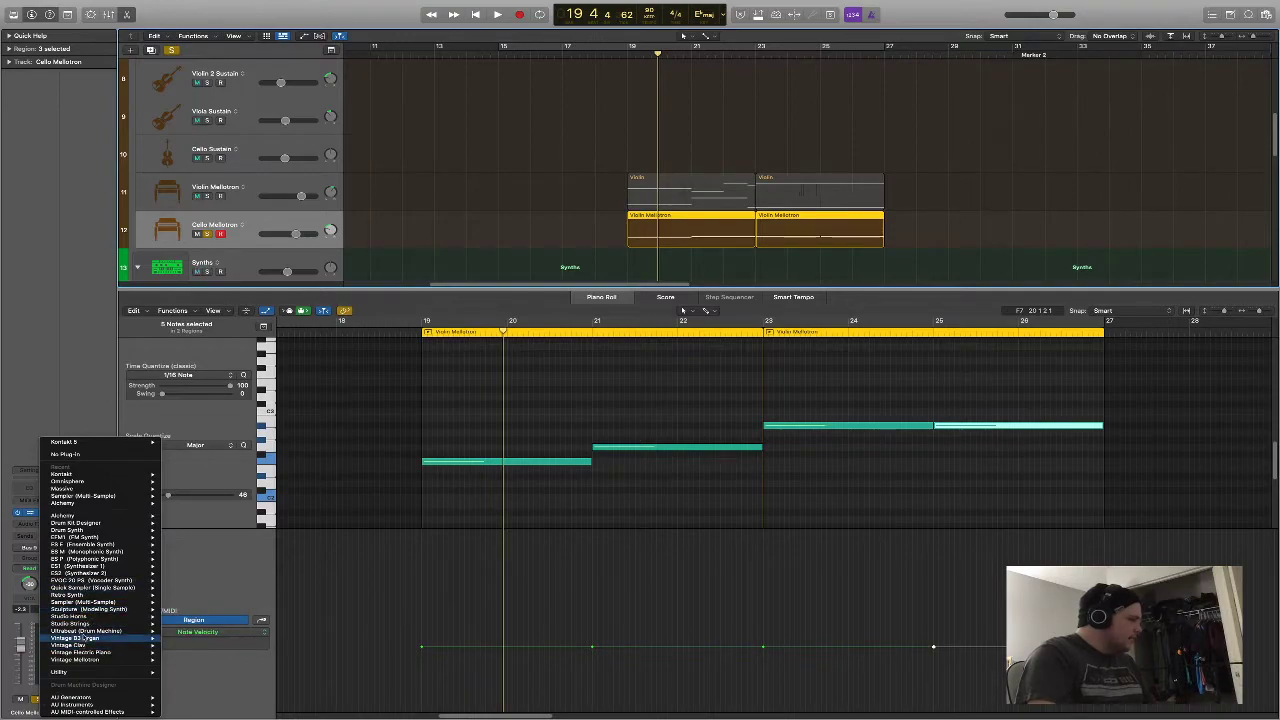
pyautogui.moveTo(147, 662)
pyautogui.click(180, 660)
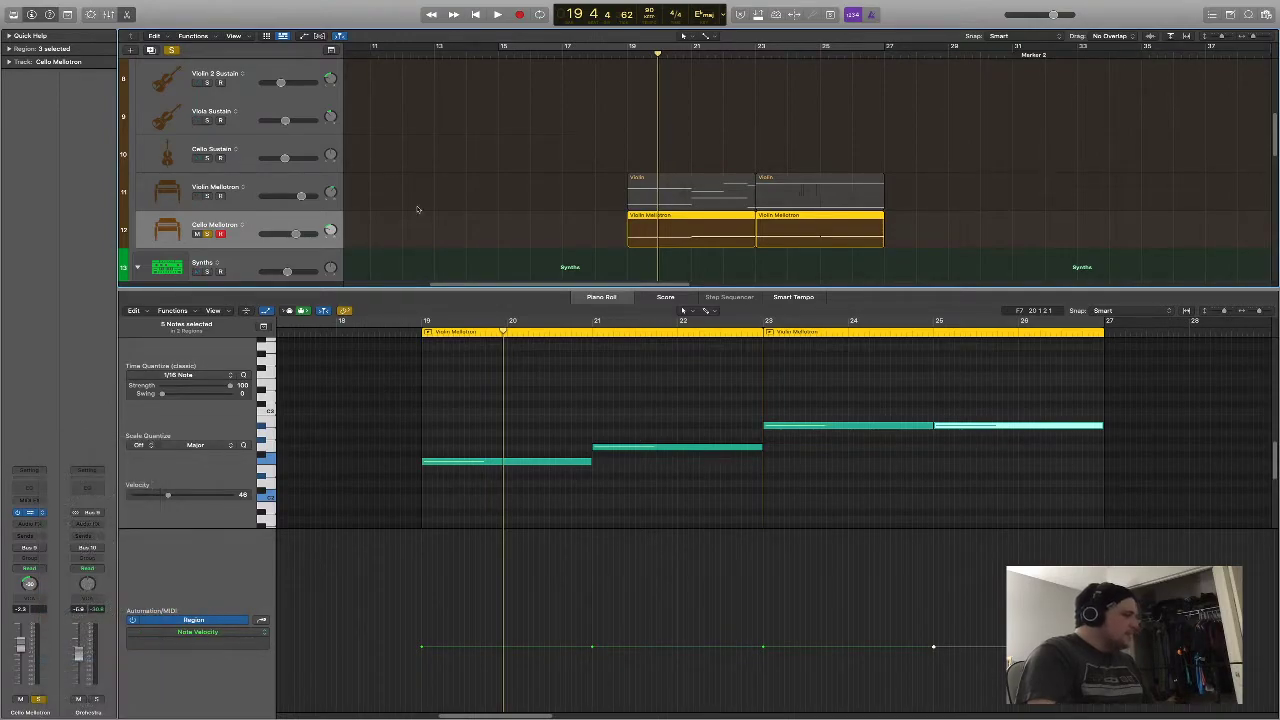
pyautogui.click(455, 178)
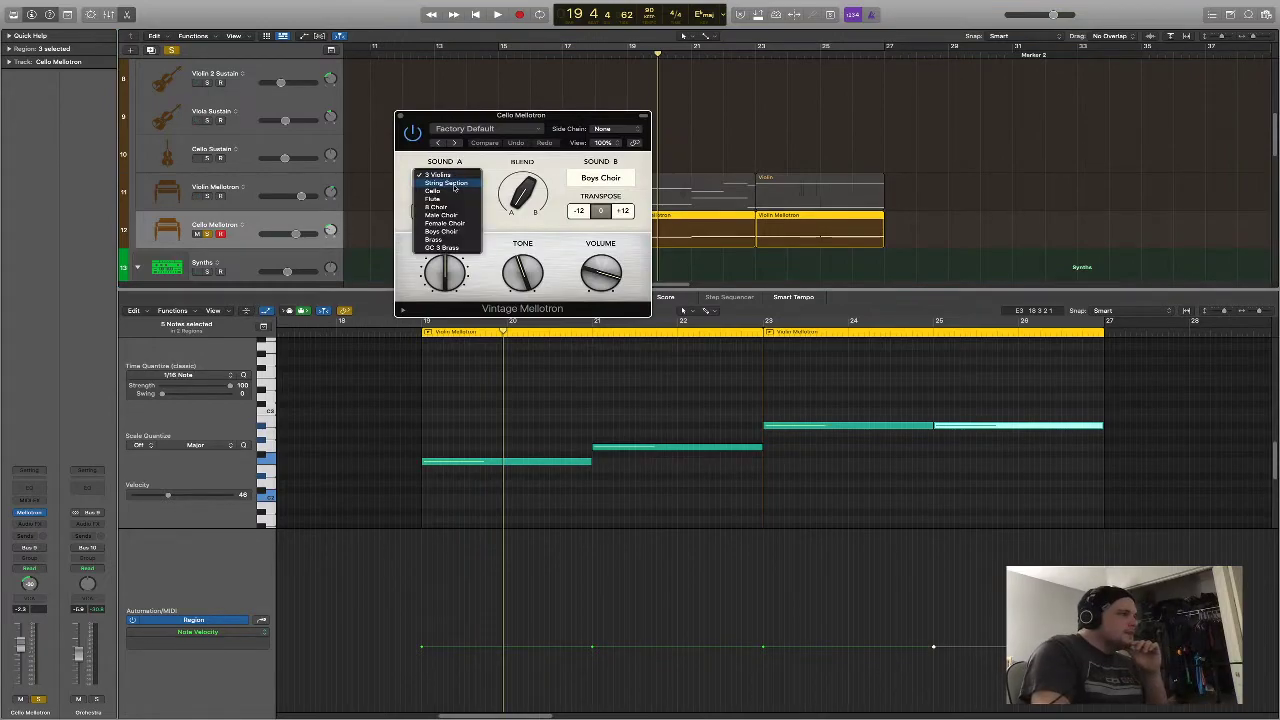
pyautogui.click(444, 190)
# Move the Vintage Mellotron window off the regions, transpose Sound A by +12 and audition the cello part
pyautogui.press('space')
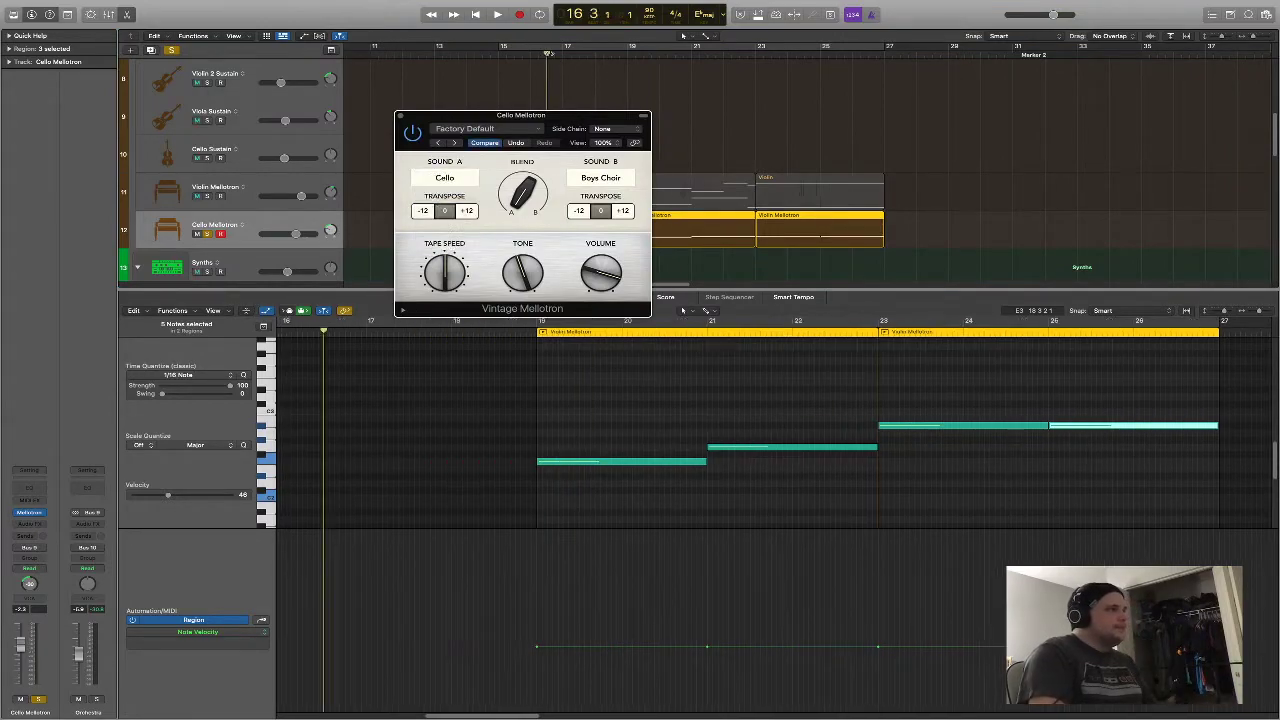
pyautogui.moveTo(497, 143); pyautogui.dragTo(328, 125)
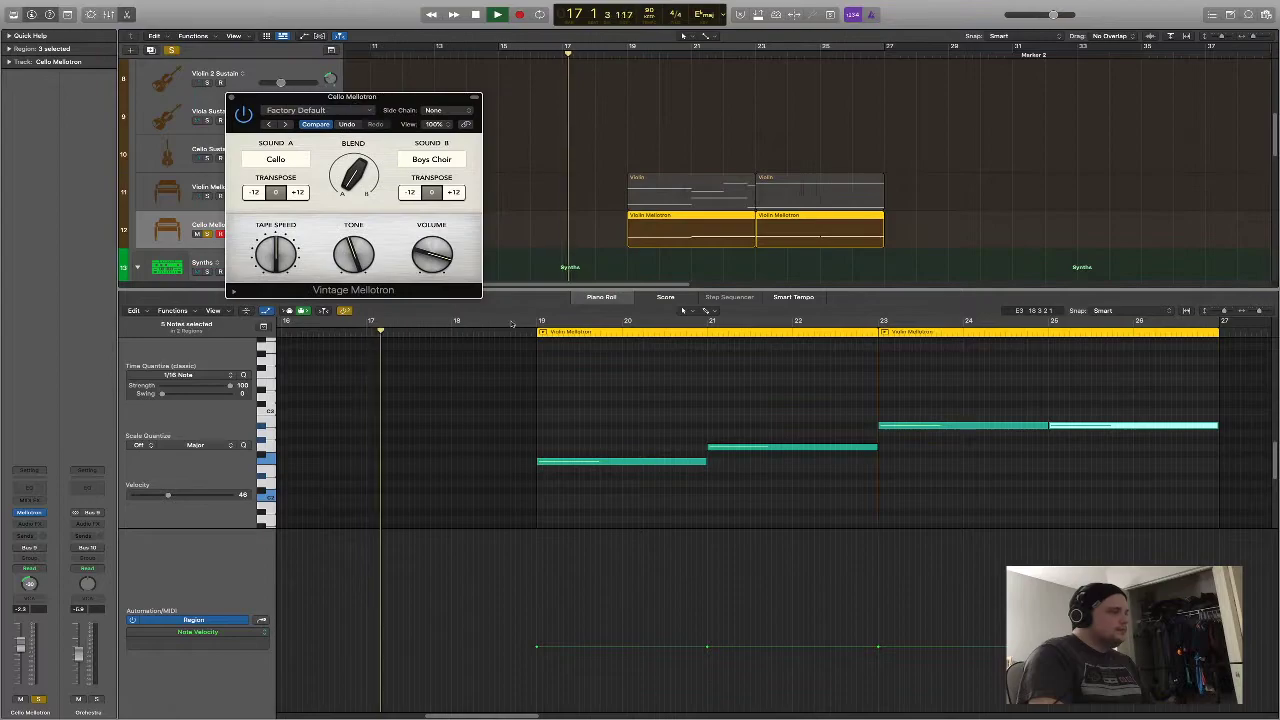
pyautogui.click(297, 192)
pyautogui.press('space')
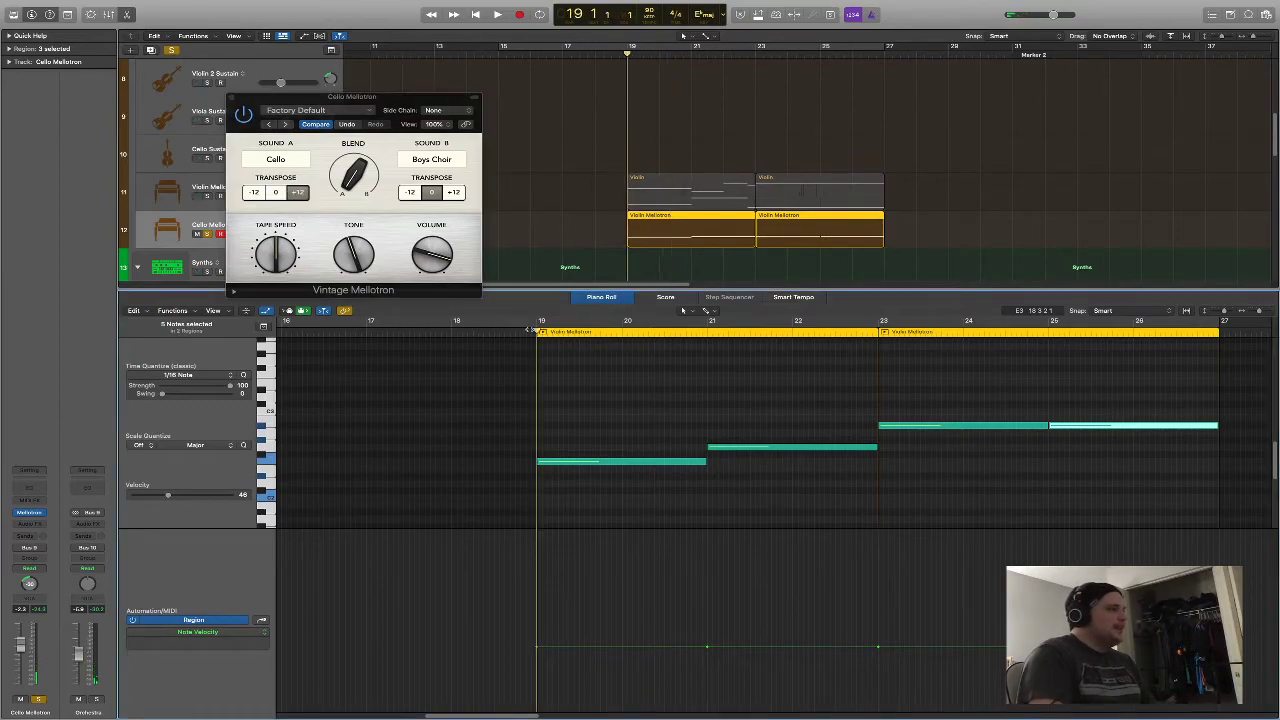
# Load the Cello preset in Vintage Mellotron and play the part from just before bar 19
pyautogui.click(303, 110)
pyautogui.click(284, 319)
pyautogui.click(614, 59)
pyautogui.press('space')
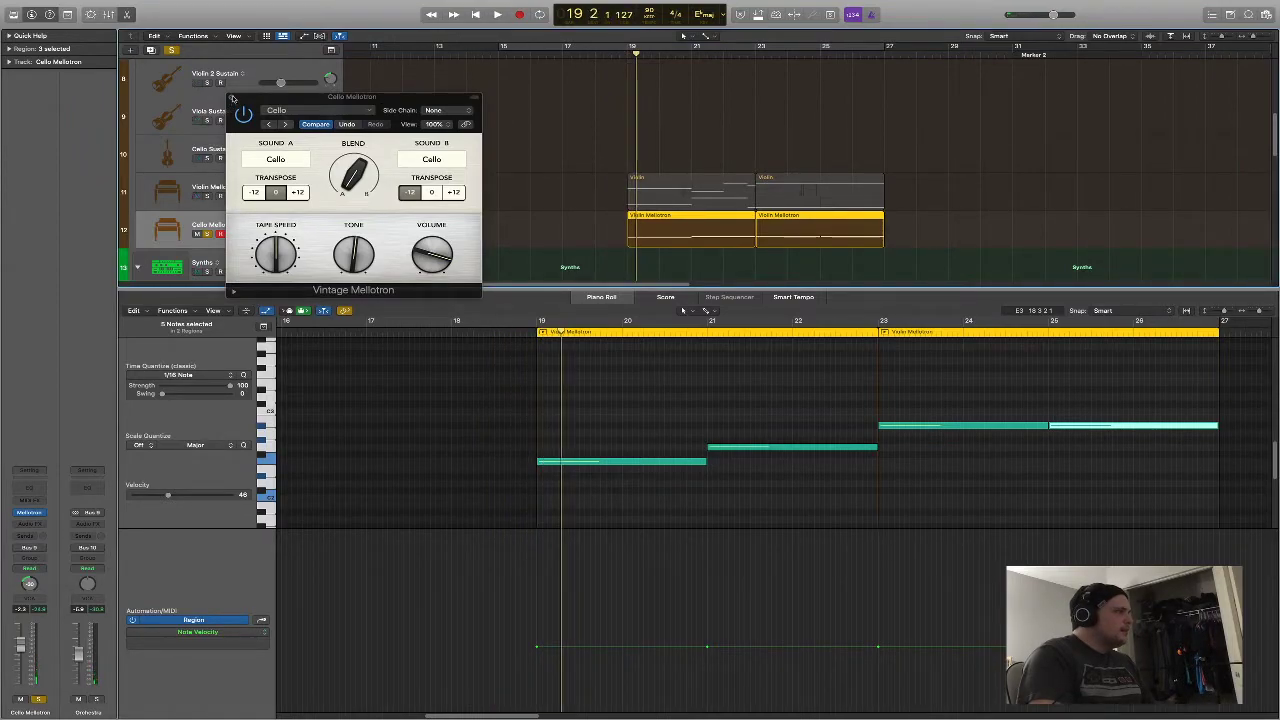
# Transpose Sound A by +12 in the Cello preset and play the cello part from just before bar 19
pyautogui.click(297, 192)
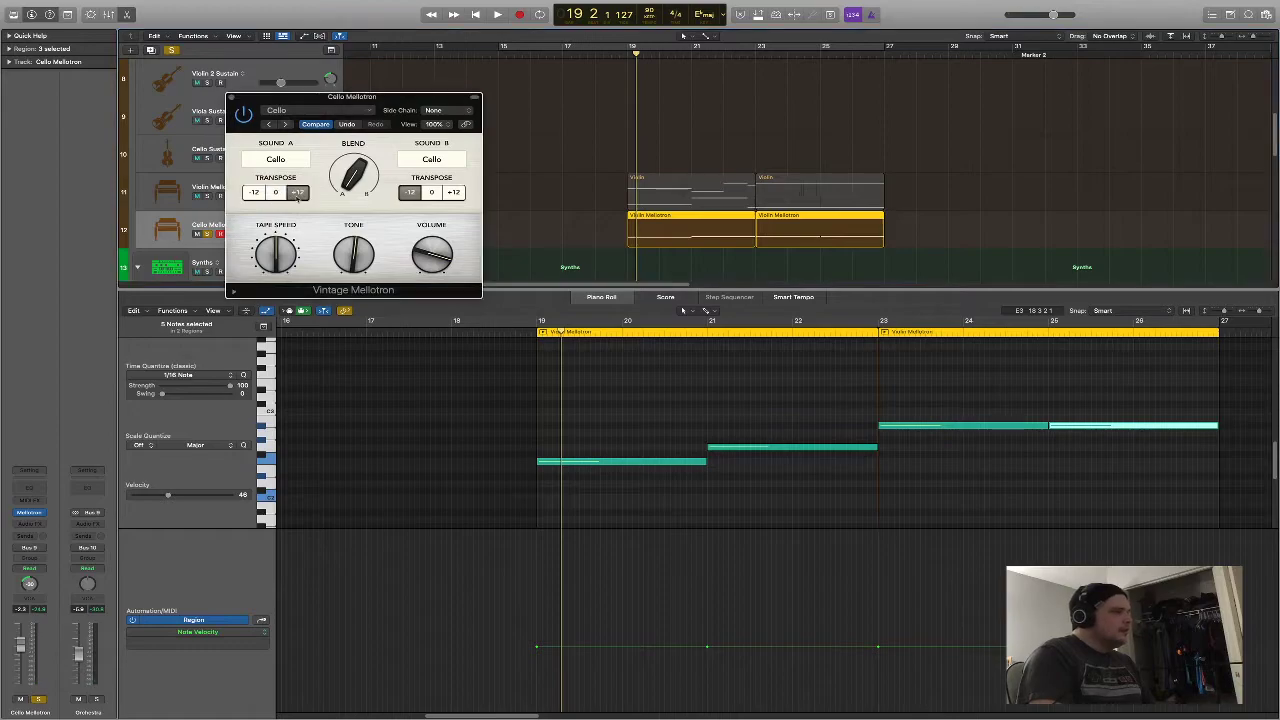
pyautogui.click(527, 334)
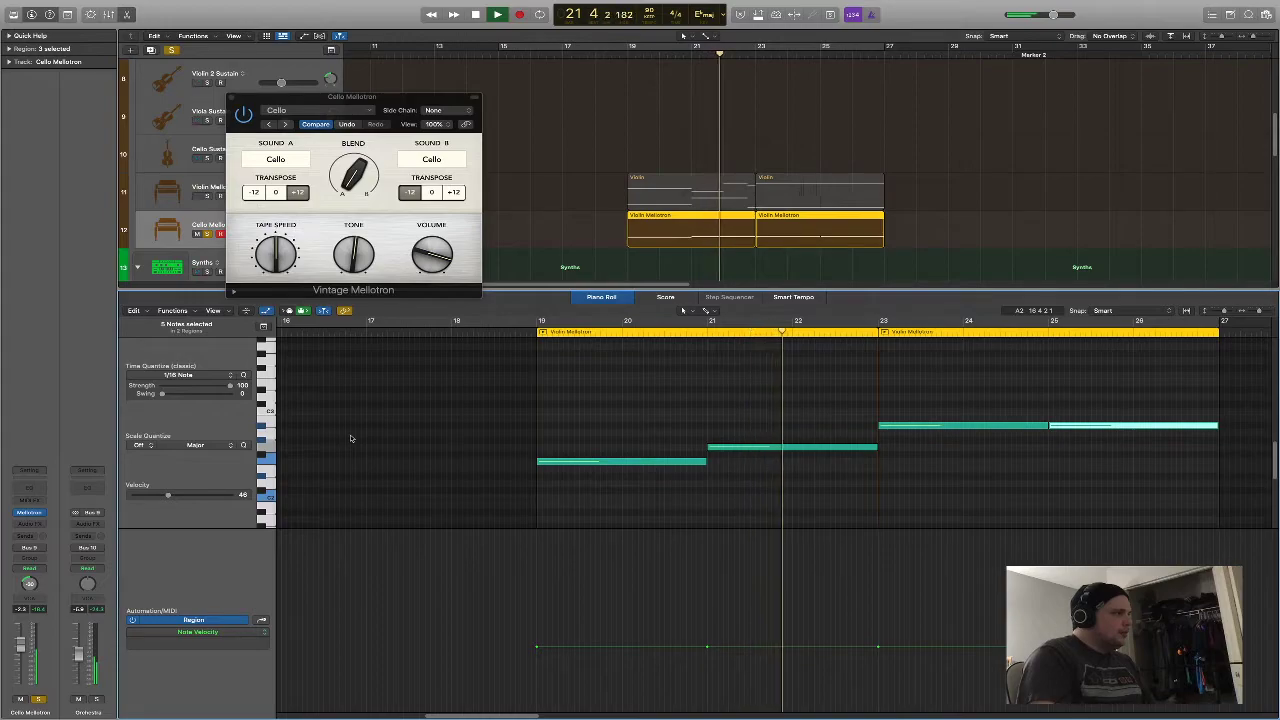
pyautogui.moveTo(663, 284)
pyautogui.mouseDown()
pyautogui.moveTo(942, 285)
pyautogui.moveTo(684, 293)
pyautogui.mouseUp()
pyautogui.scroll(1, 712, 370)
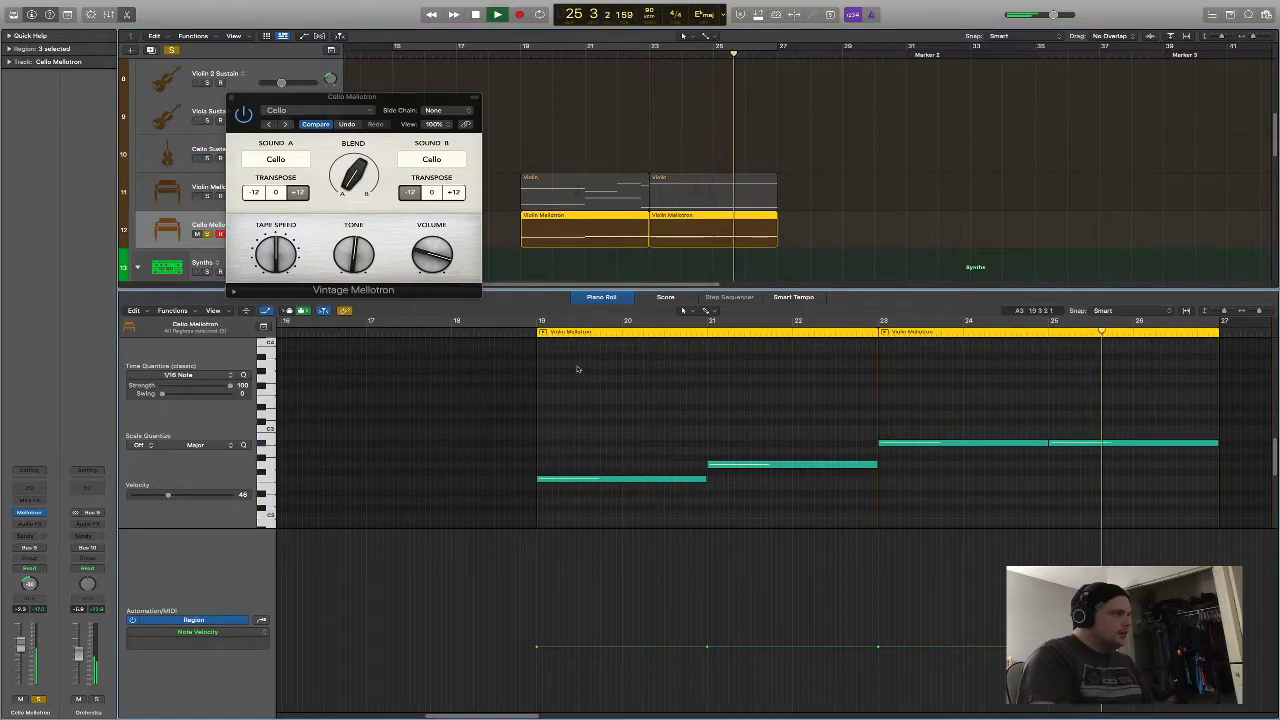
pyautogui.press('space')
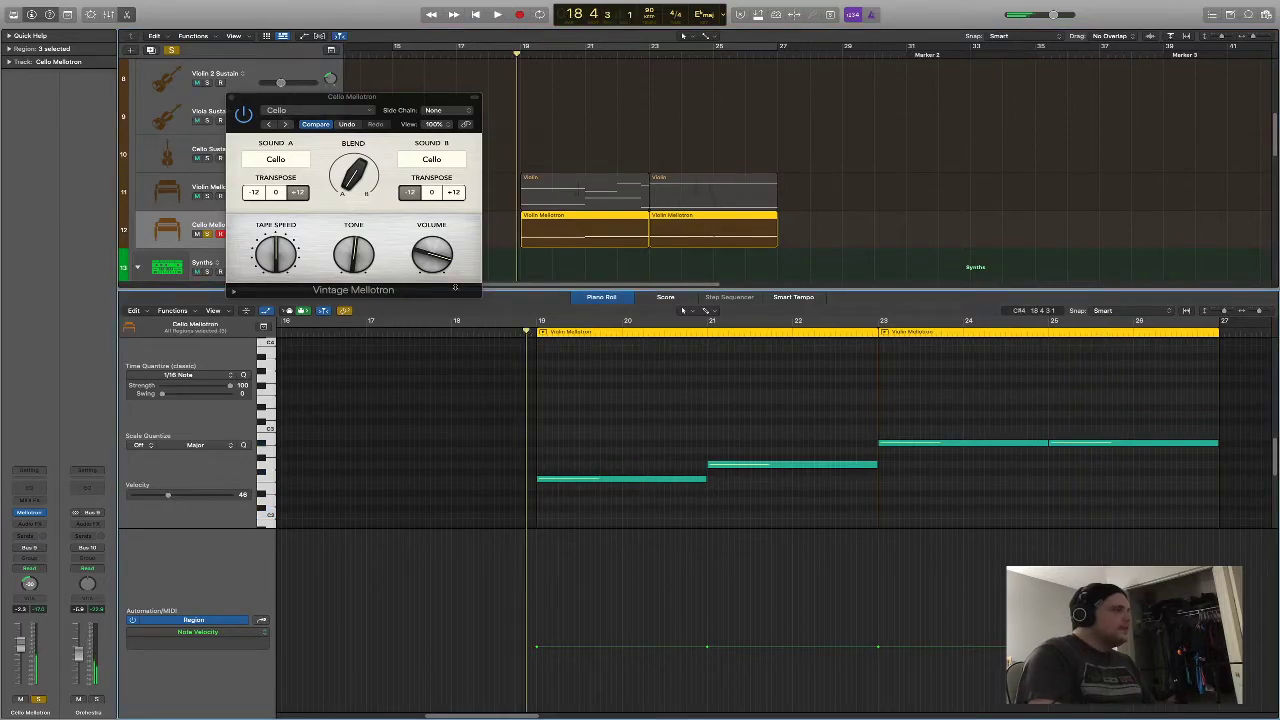
# Close the Vintage Mellotron window, solo the Violin Mellotron track too, and play both parts from bar 19
pyautogui.click(232, 98)
pyautogui.click(207, 197)
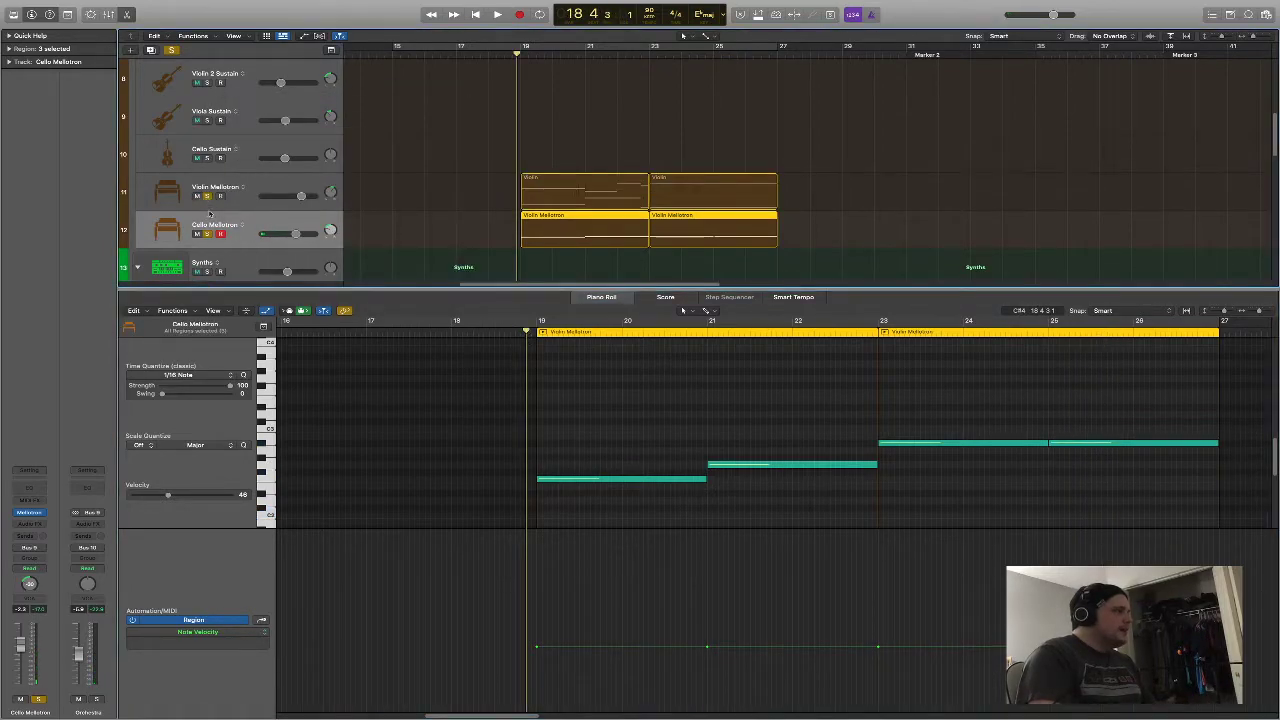
pyautogui.rightClick(243, 228)
pyautogui.press('Escape')
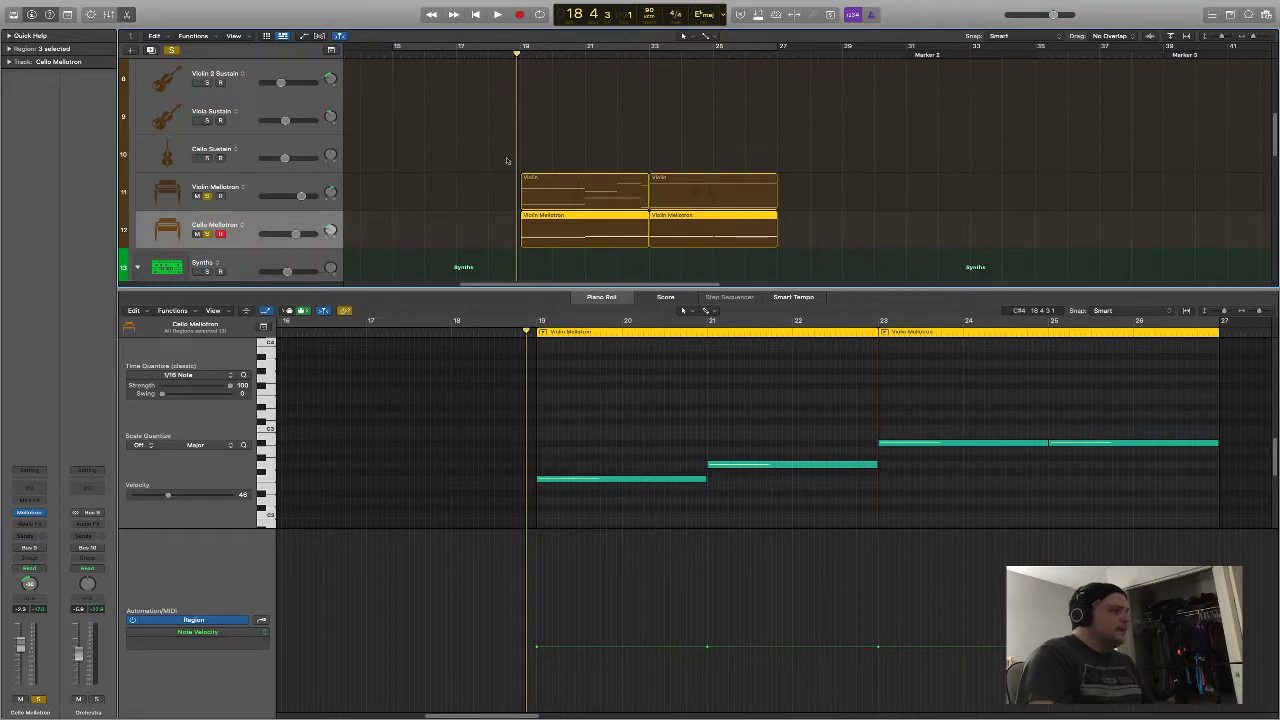
pyautogui.click(521, 152)
pyautogui.press('space')
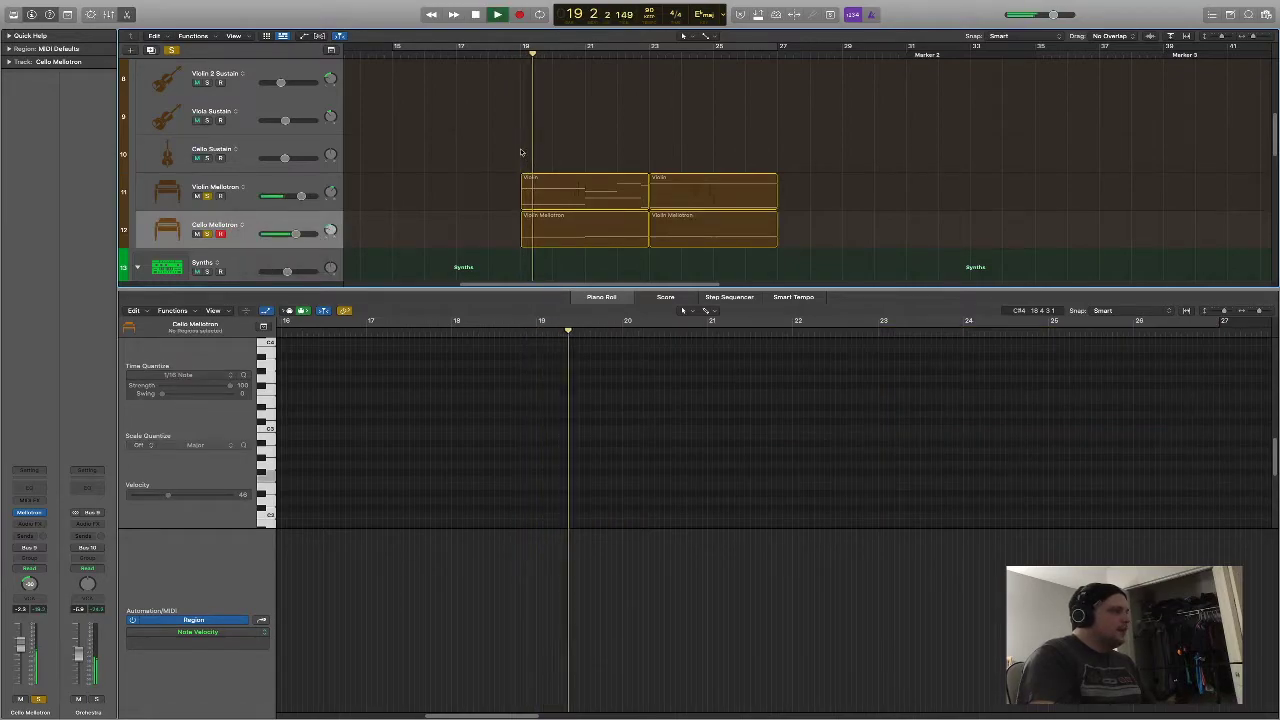
# Select all notes in both Cello Mellotron regions and transpose them up 12 semitones
pyautogui.click(540, 228)
pyautogui.click(631, 494)
pyautogui.moveTo(451, 242); pyautogui.dragTo(690, 232)
pyautogui.click(630, 391)
pyautogui.press('super+a')
pyautogui.scroll(2, 515, 447)
pyautogui.scroll(-2, 548, 511)
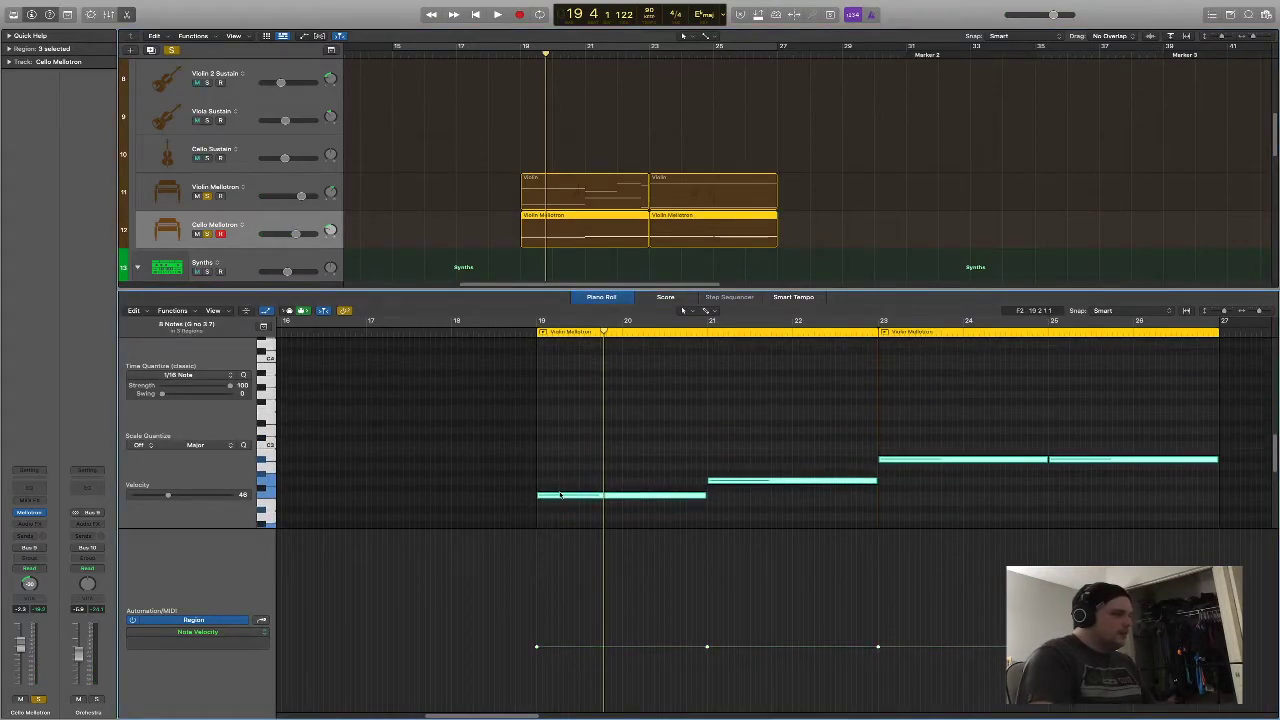
pyautogui.moveTo(560, 496); pyautogui.dragTo(559, 398)
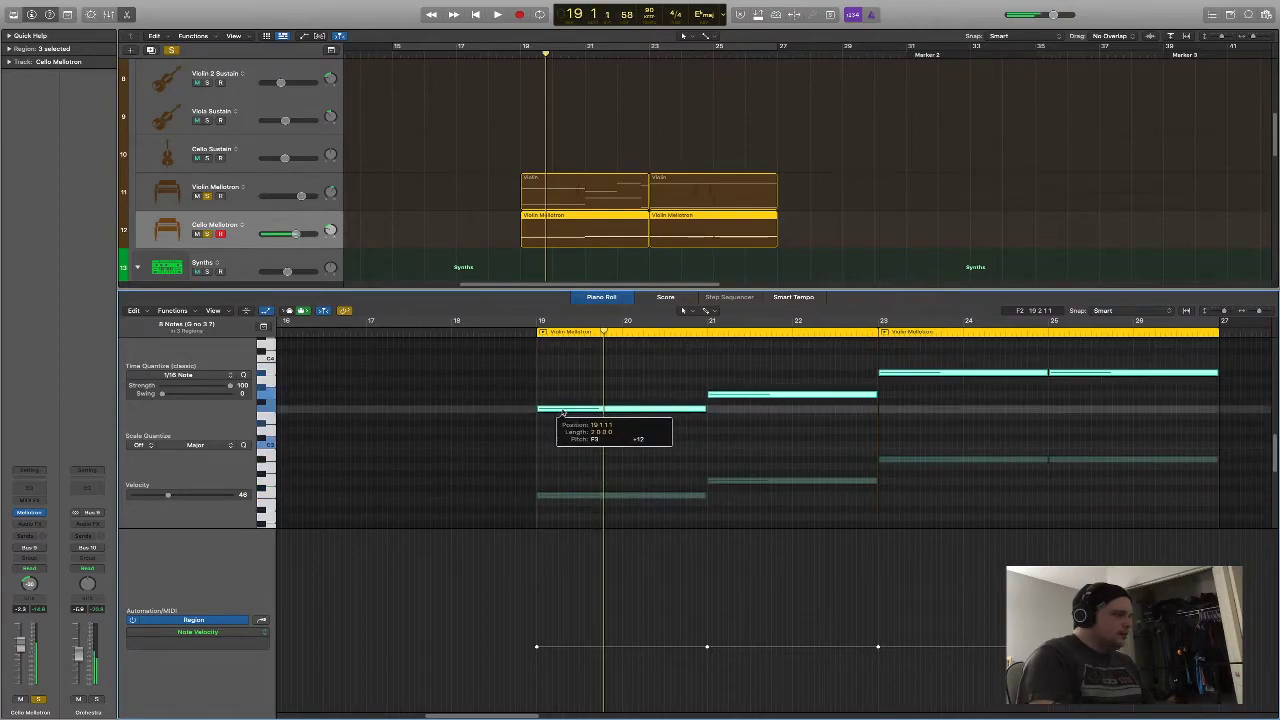
# Play the violin and cello Mellotron parts together with the raised cello notes and stop in bar 25
pyautogui.press('space')
pyautogui.click(603, 358)
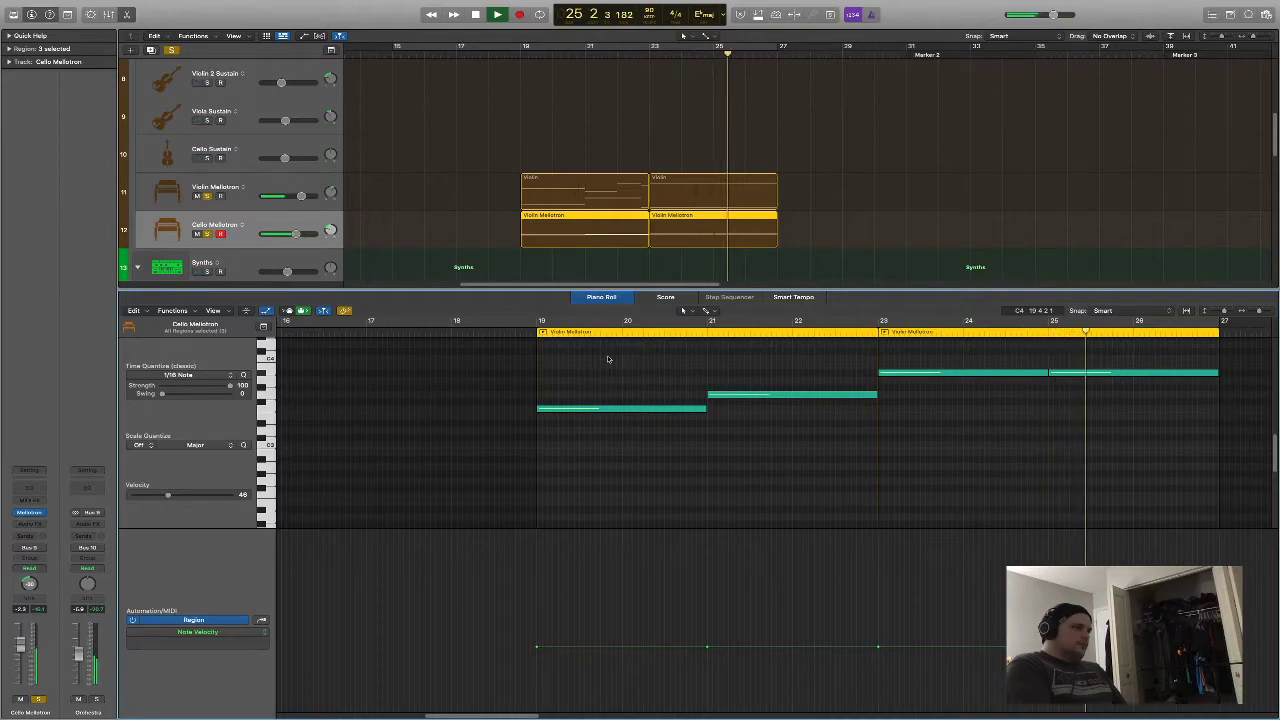
pyautogui.scroll(2, 1002, 392)
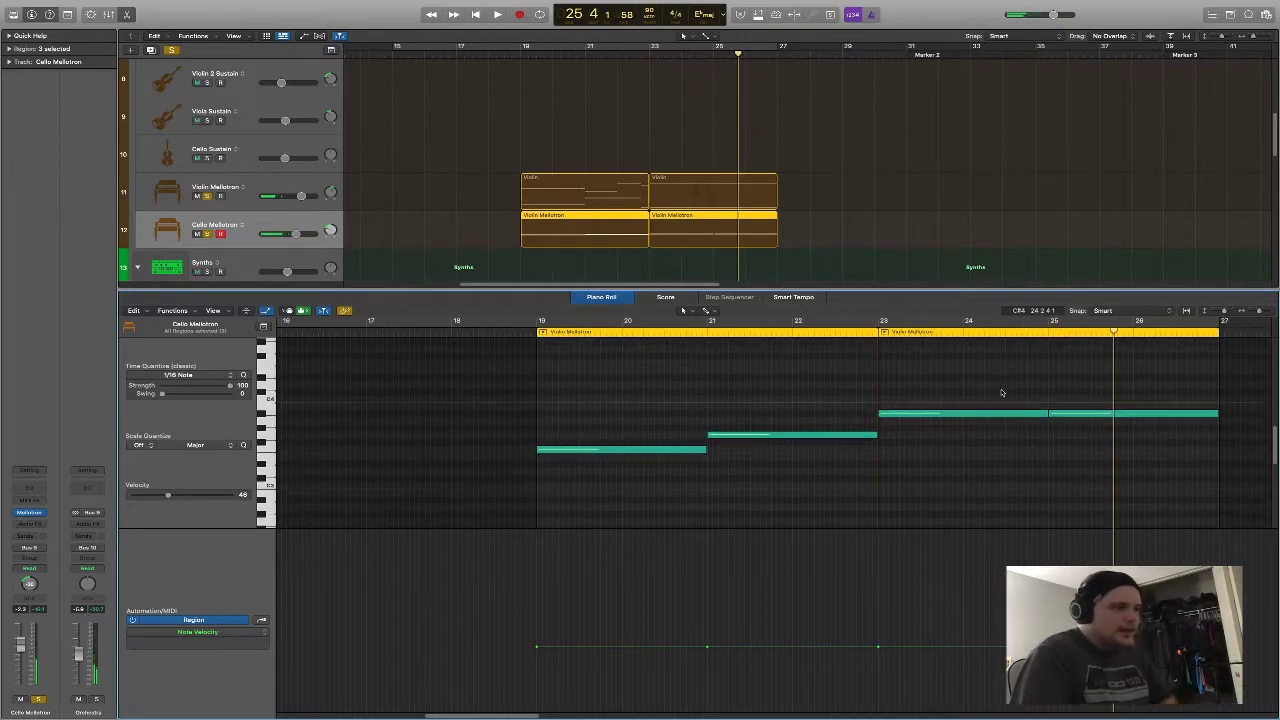
# Show Pitch Bend for the Cello Mellotron regions, add a downward bend at bar 25, and play it from there
pyautogui.click(222, 633)
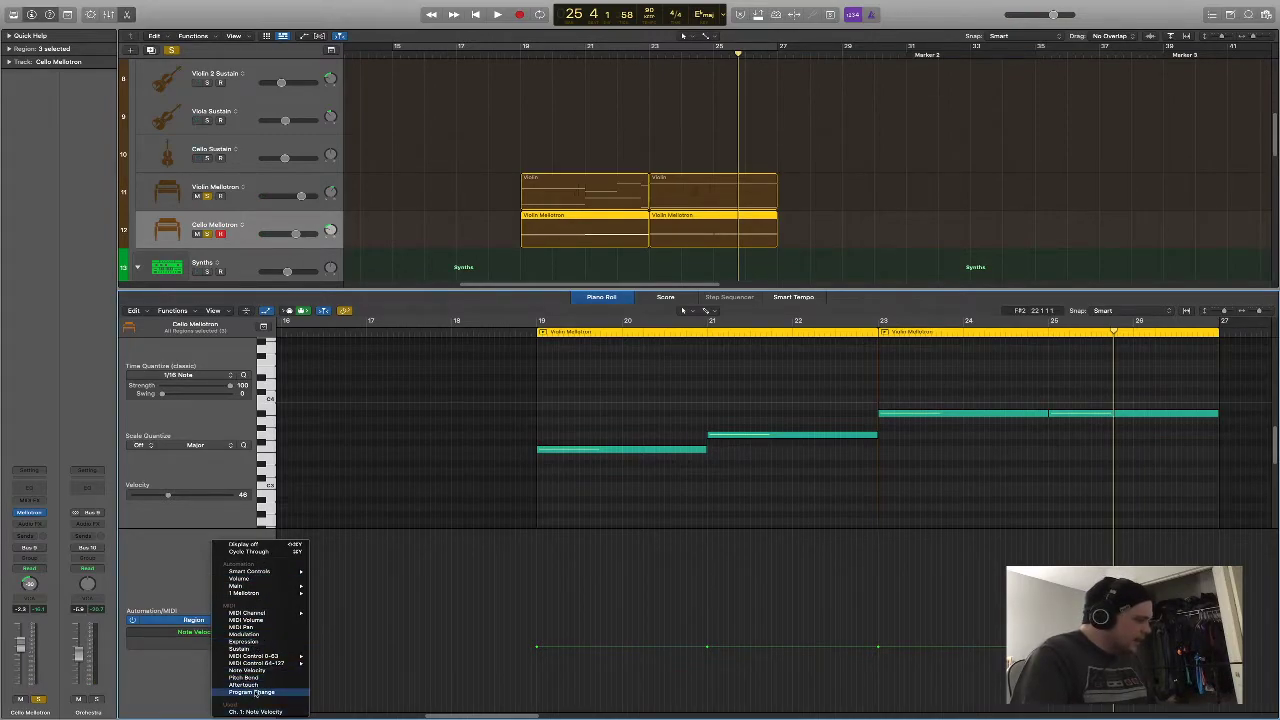
pyautogui.click(925, 628)
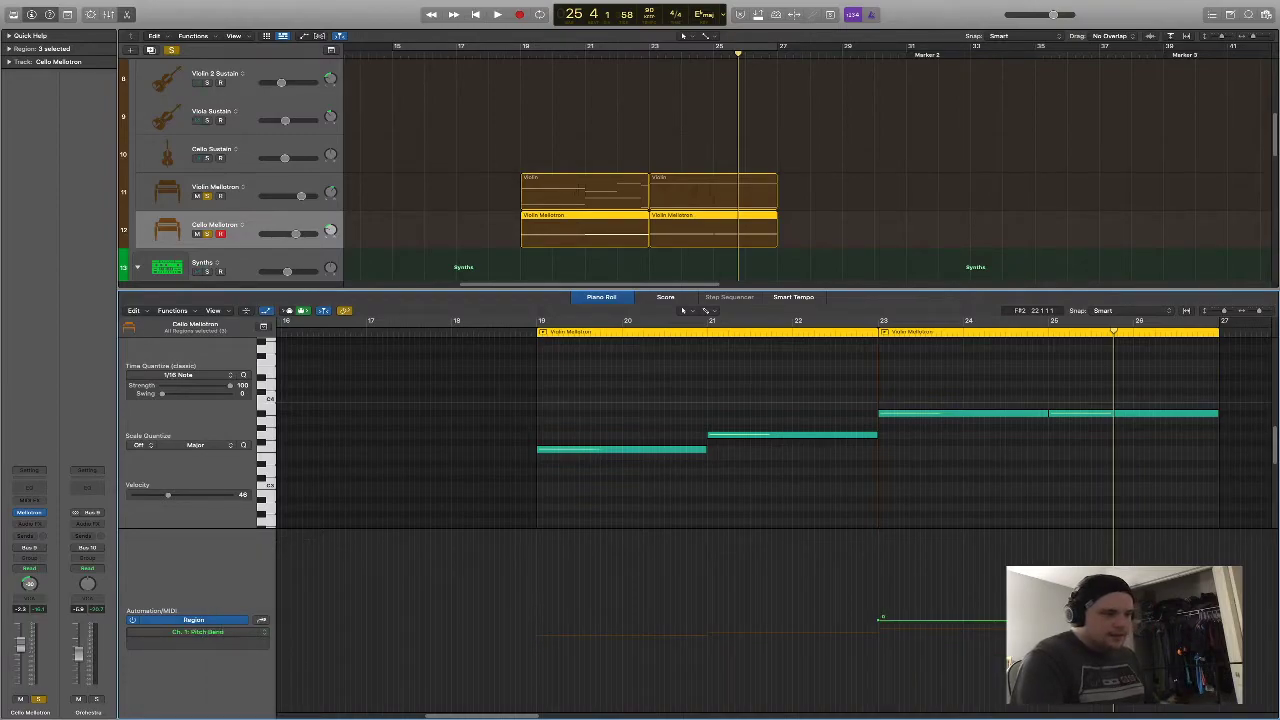
pyautogui.click(1053, 330)
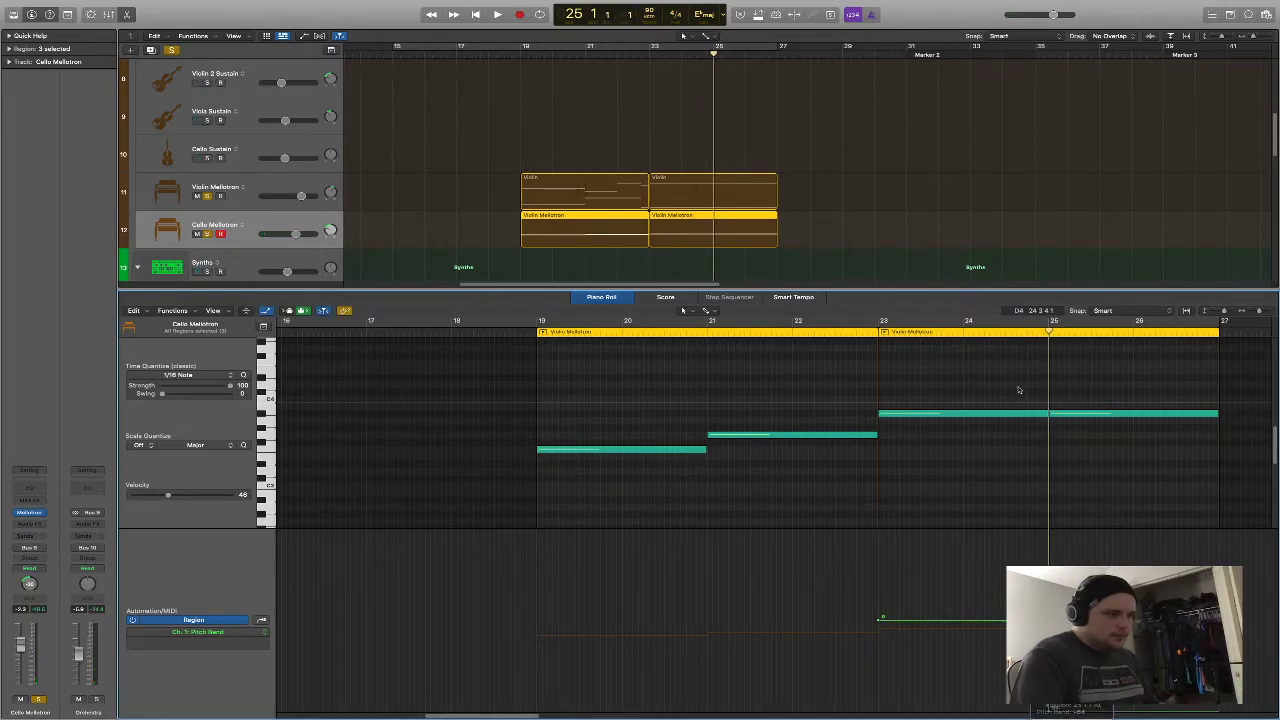
pyautogui.doubleClick(1002, 336)
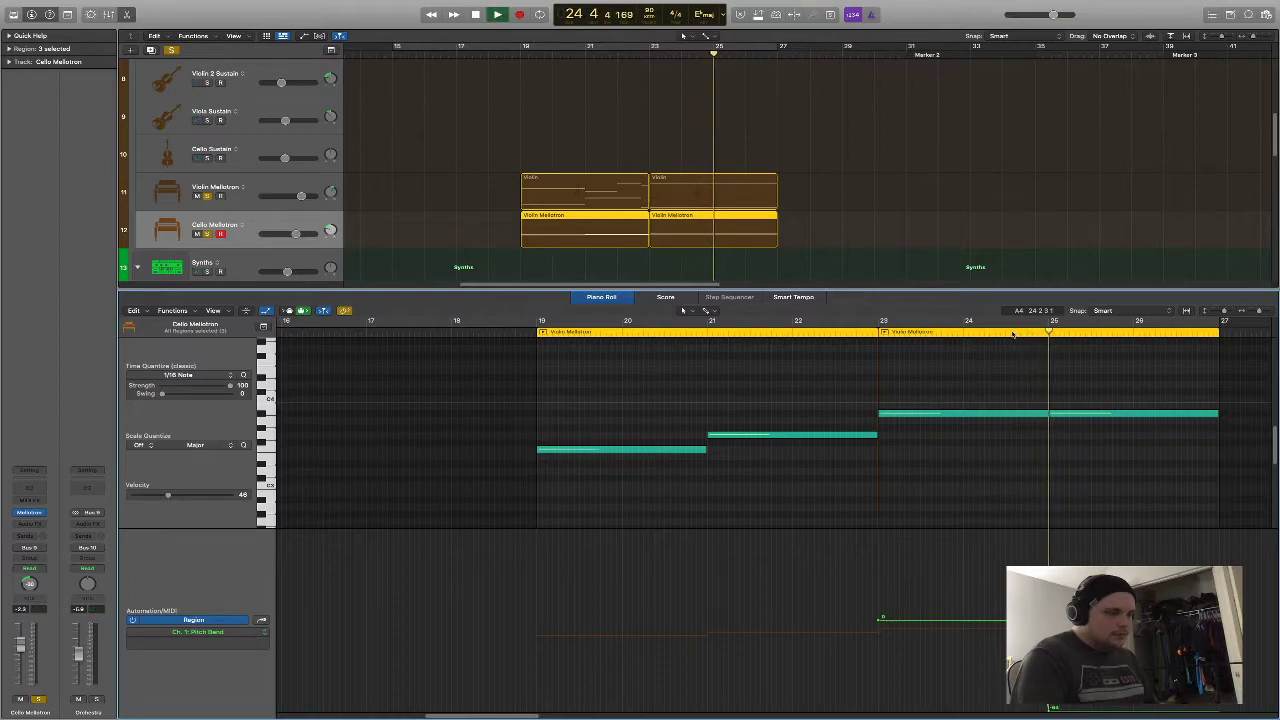
pyautogui.click(862, 332)
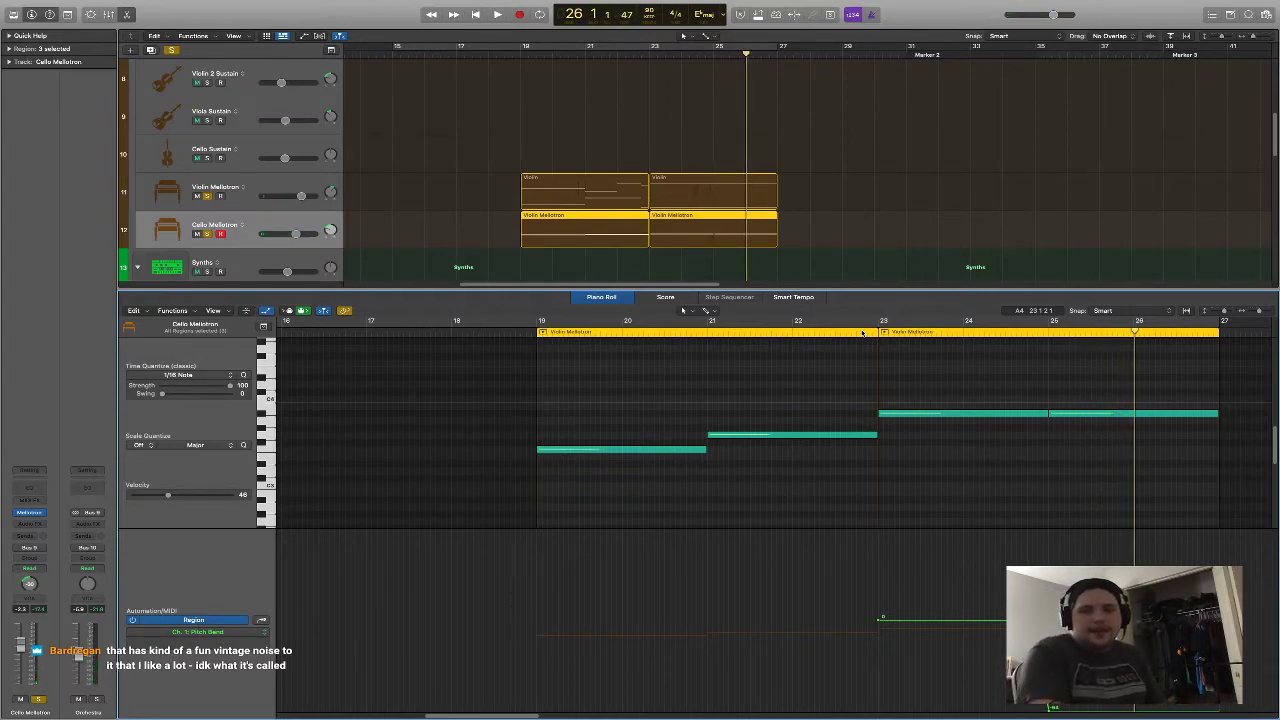
pyautogui.click(510, 286)
# Switch to Chrome and search Google Images for "mellotron"
pyautogui.hotkey('ctrl', 'Left')
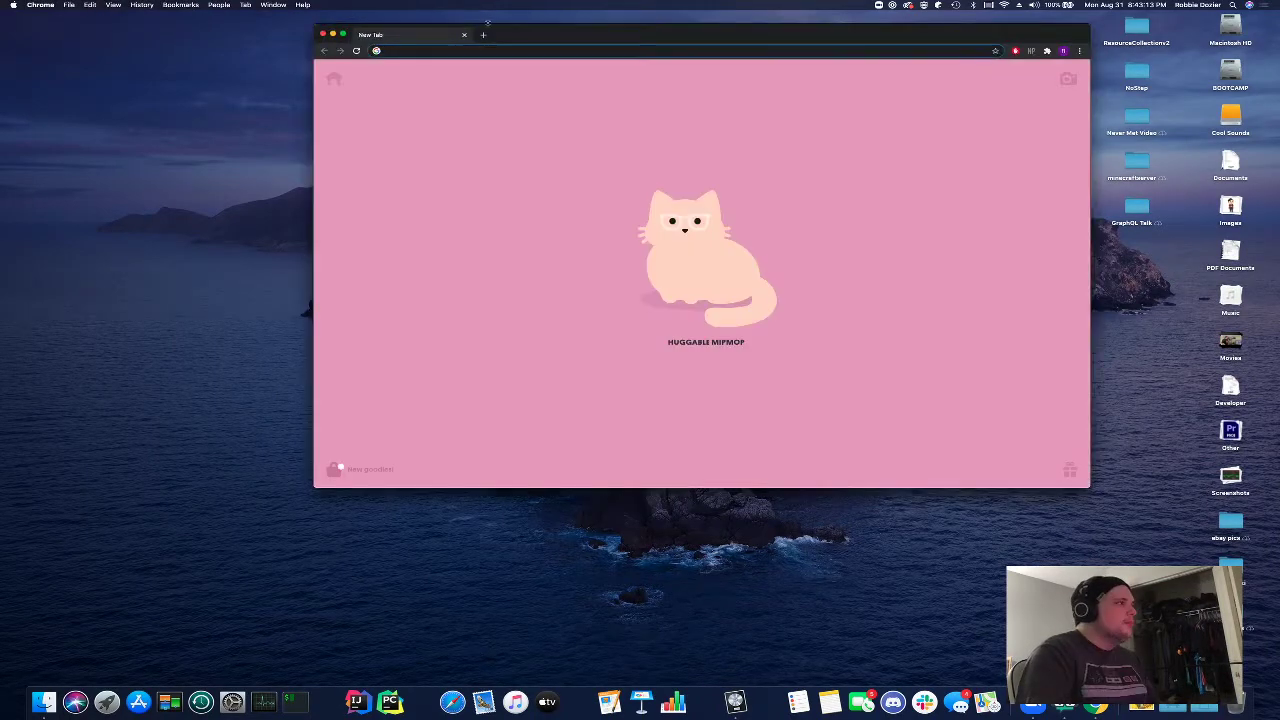
pyautogui.moveTo(529, 38); pyautogui.dragTo(526, 79)
pyautogui.write('mellotron')
pyautogui.press('Return')
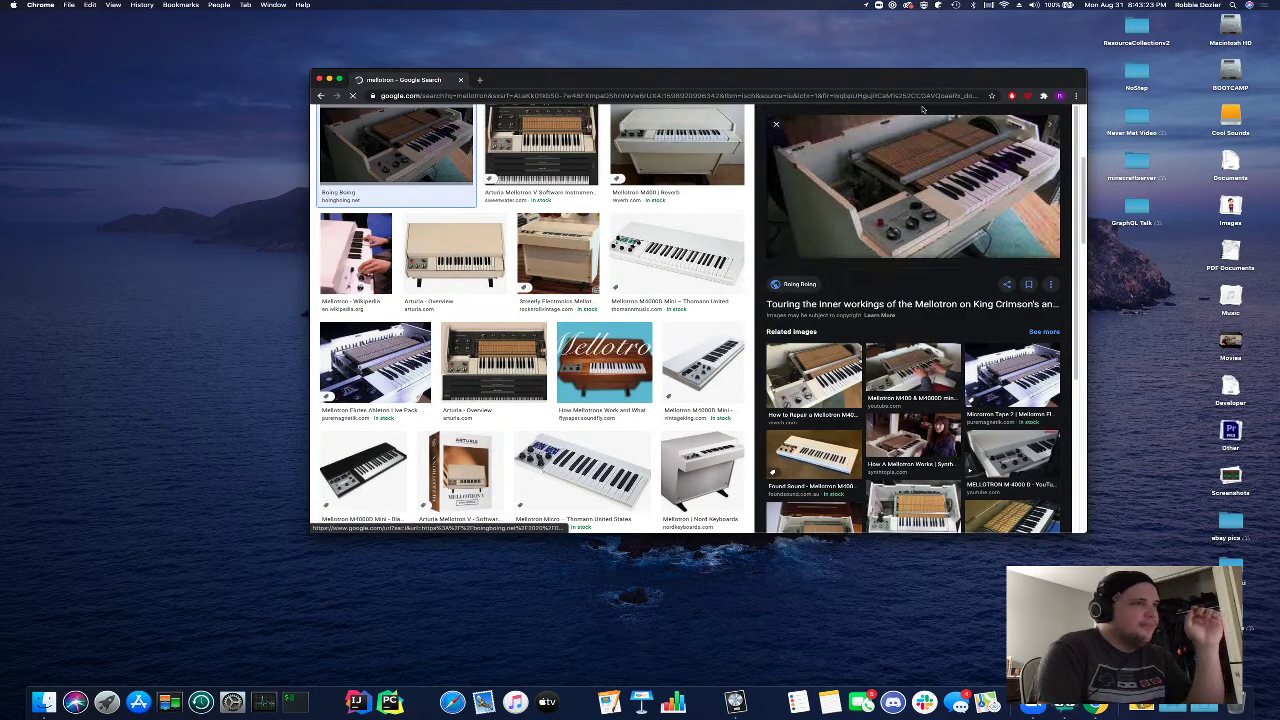
pyautogui.moveTo(916, 85); pyautogui.dragTo(788, 103)
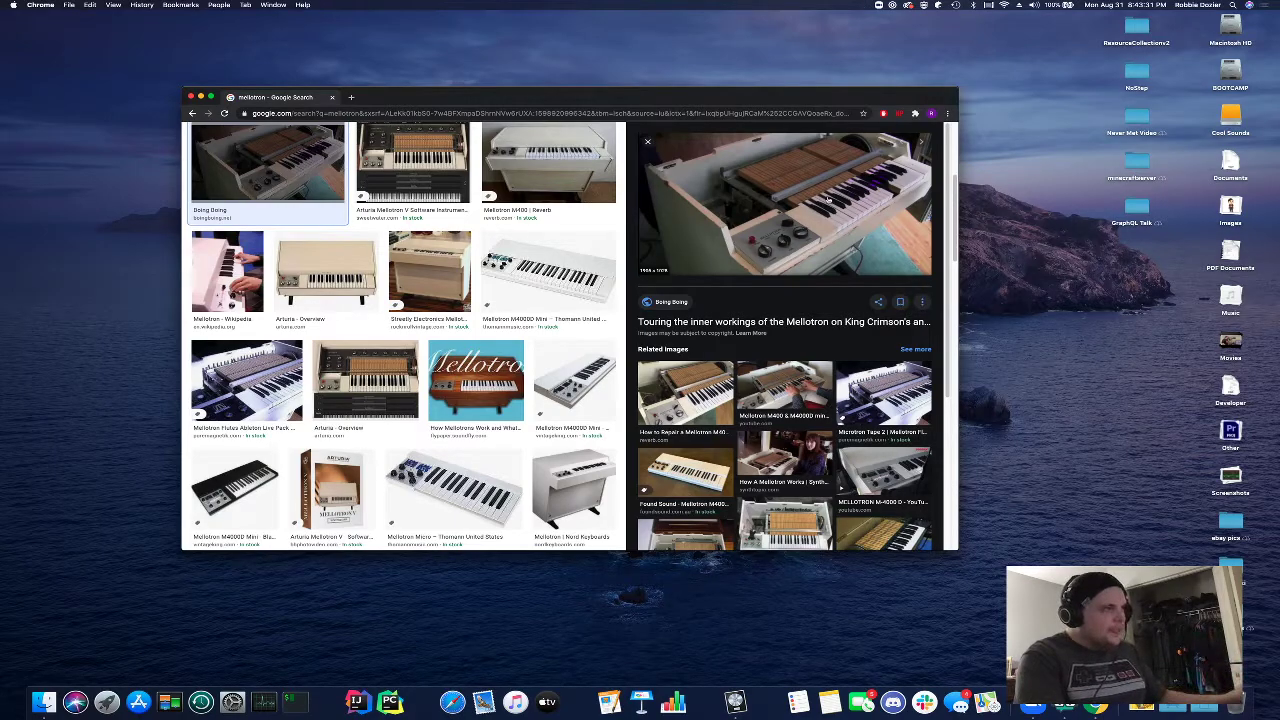
# Open the Boing Boing article behind the selected image, then view its Mellotron photo enlarged in a new tab
pyautogui.click(811, 209)
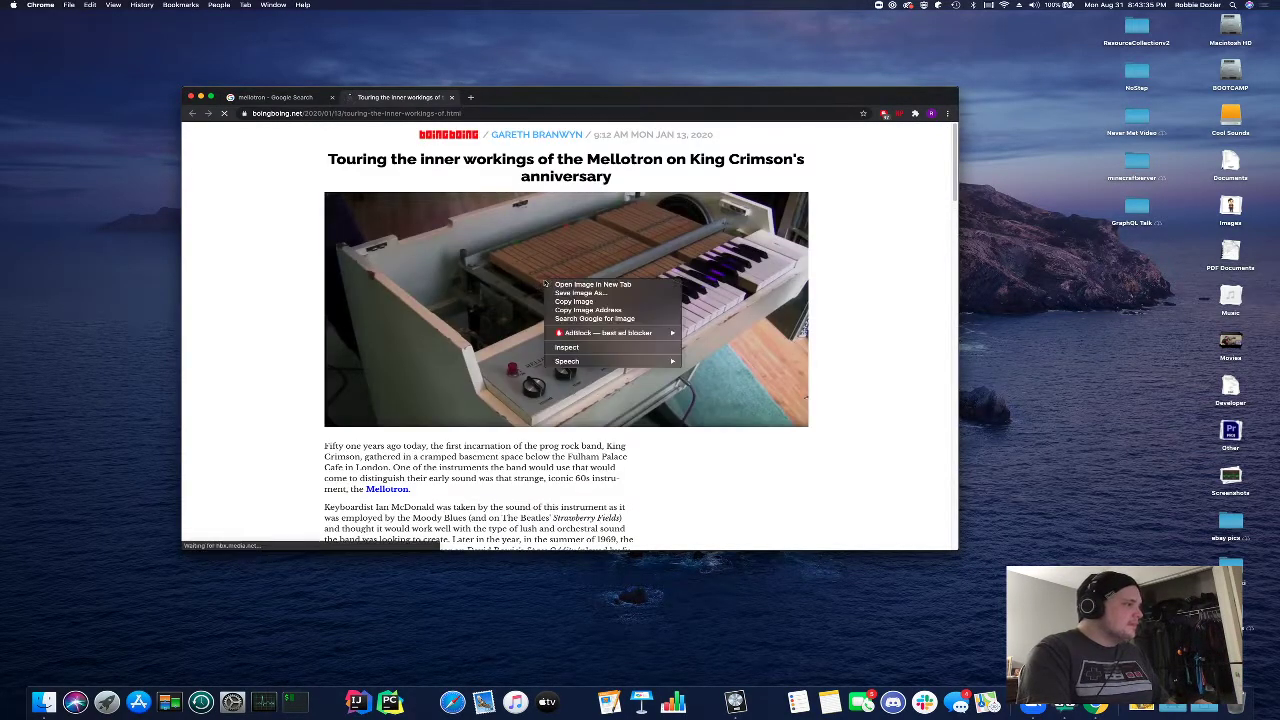
pyautogui.rightClick(545, 284)
pyautogui.click(590, 285)
pyautogui.click(487, 98)
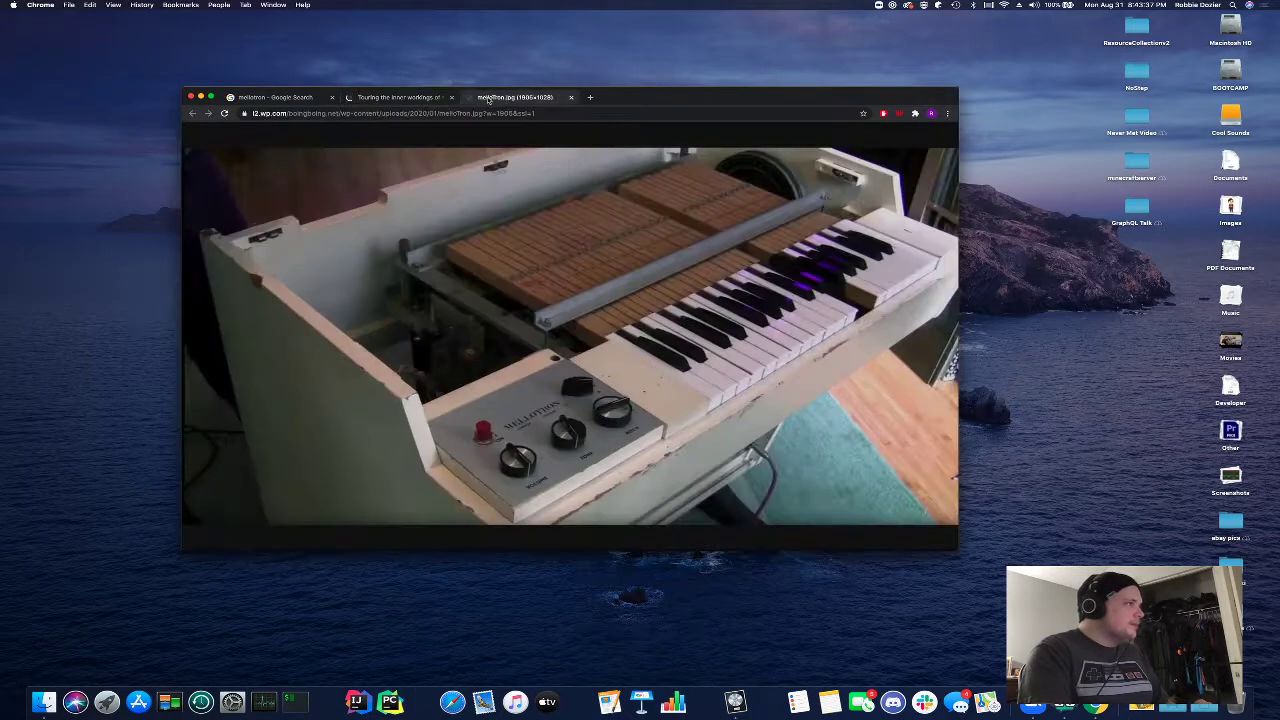
pyautogui.click(776, 351)
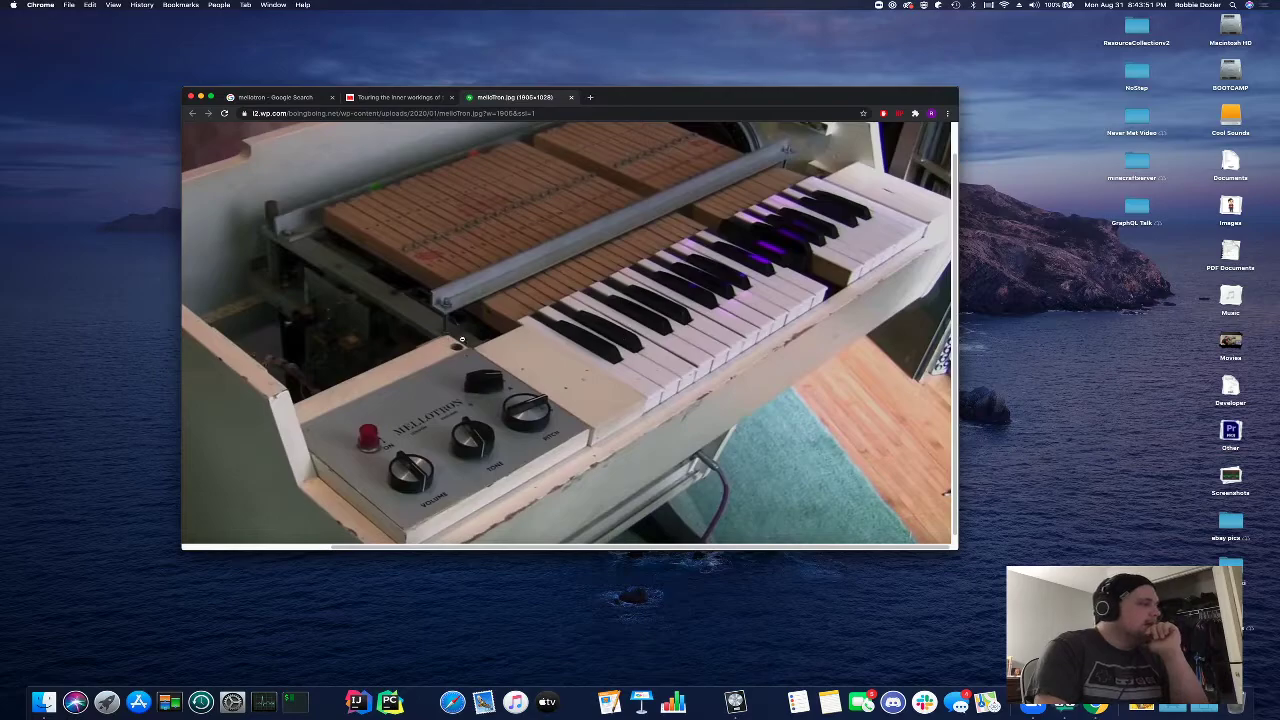
# Open the Cello Mellotron's Vintage Mellotron plug-in in Logic Pro and compare its controls with the photo in Chrome
pyautogui.hotkey('ctrl', 'Right')
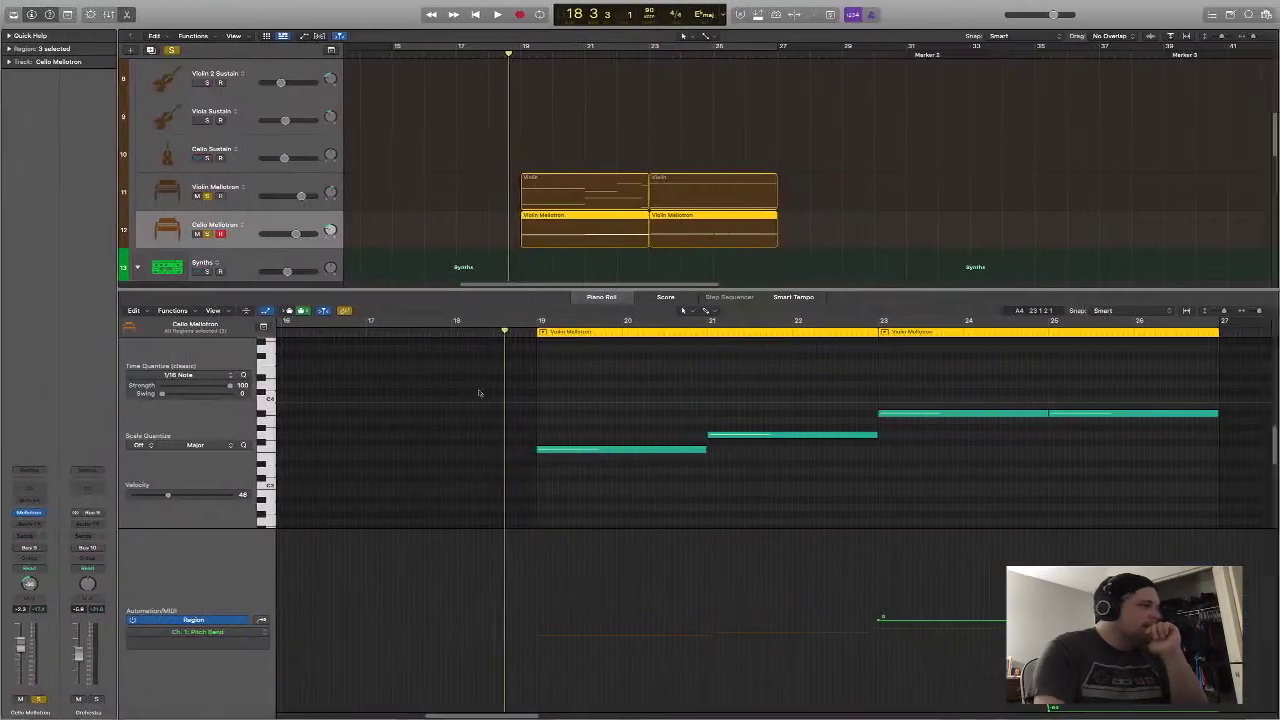
pyautogui.click(28, 513)
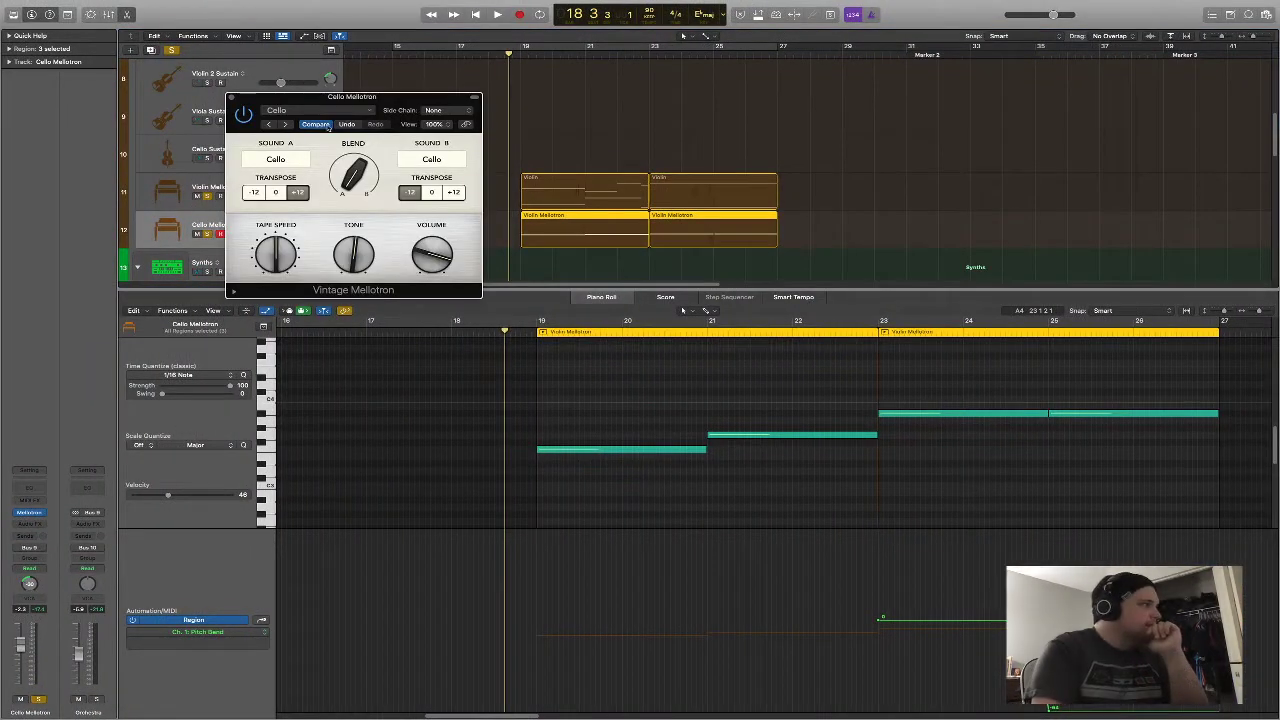
pyautogui.hotkey('ctrl', 'Left')
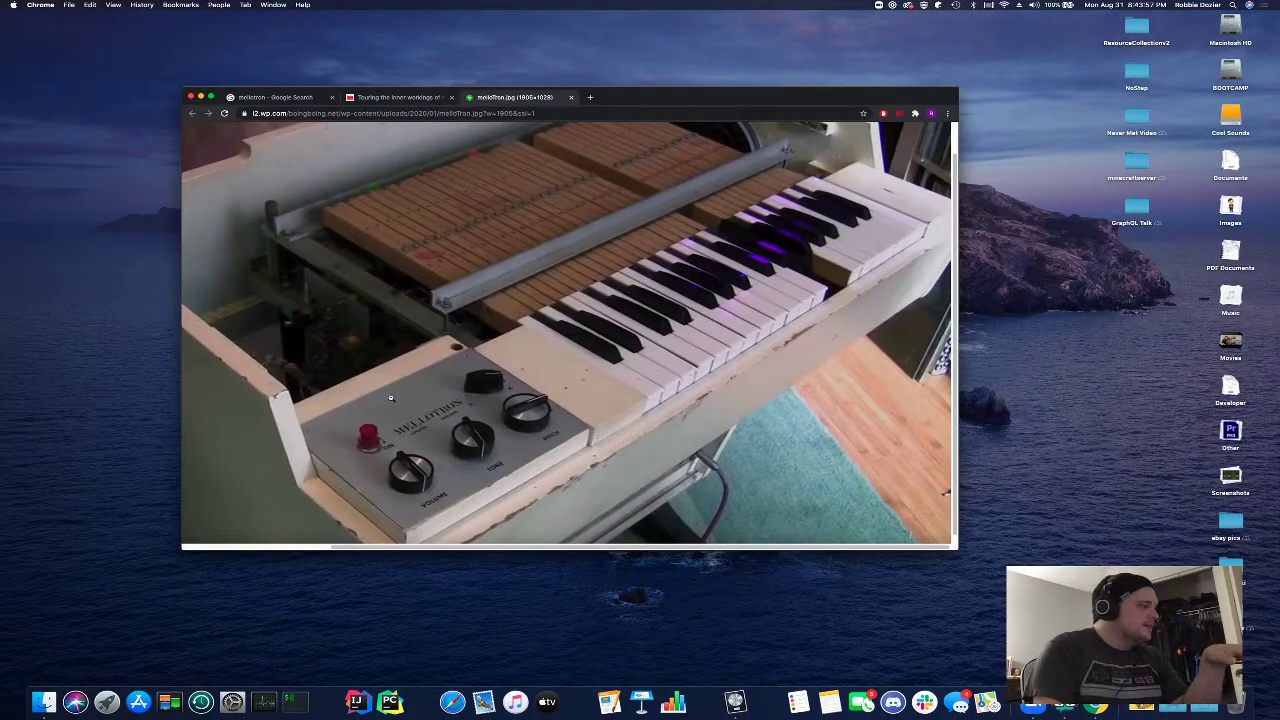
pyautogui.hotkey('ctrl', 'Right')
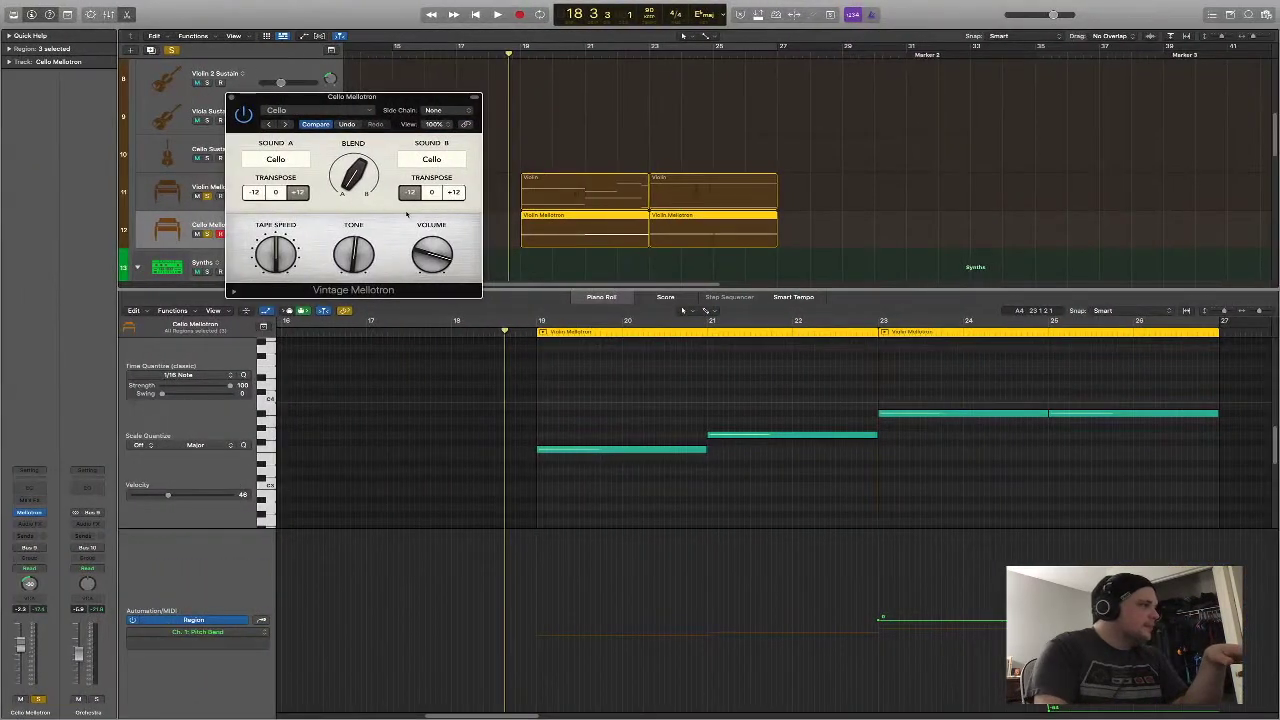
pyautogui.hotkey('ctrl', 'Left')
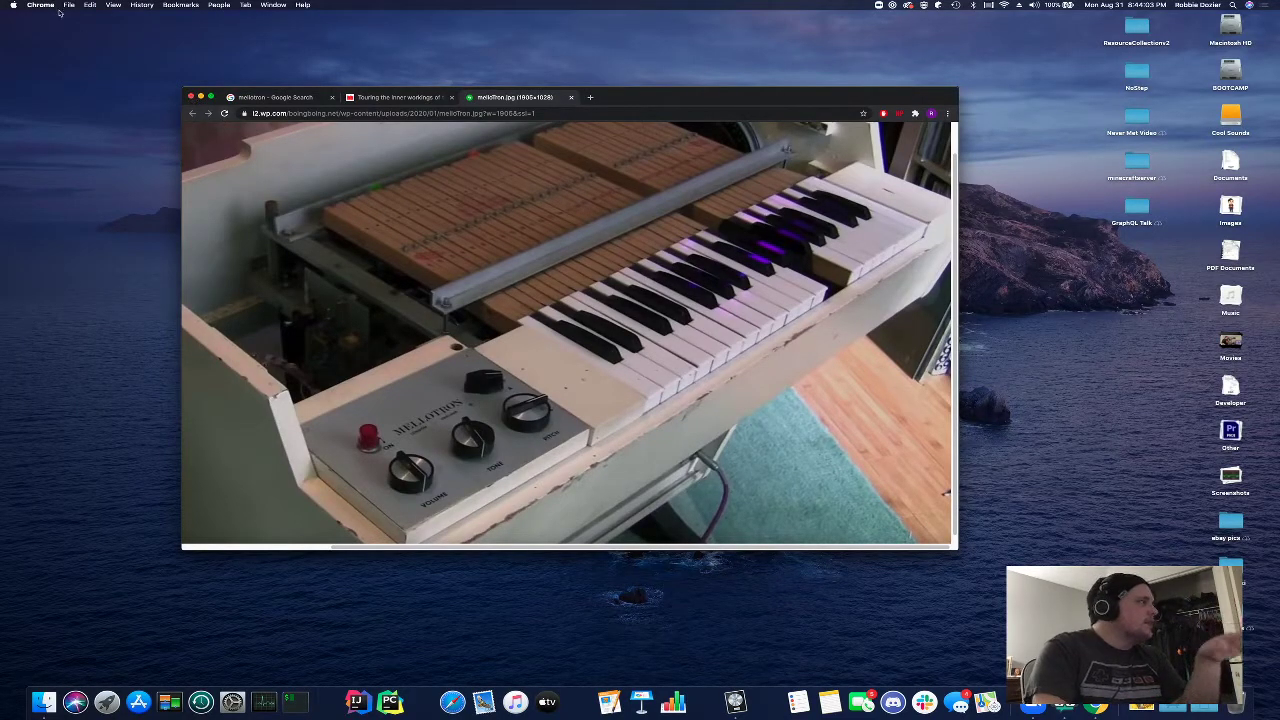
# Close the Chrome window, return to Logic Pro, and close the Vintage Mellotron plug-in window
pyautogui.press('super+shift+w')
pyautogui.hotkey('ctrl', 'Right')
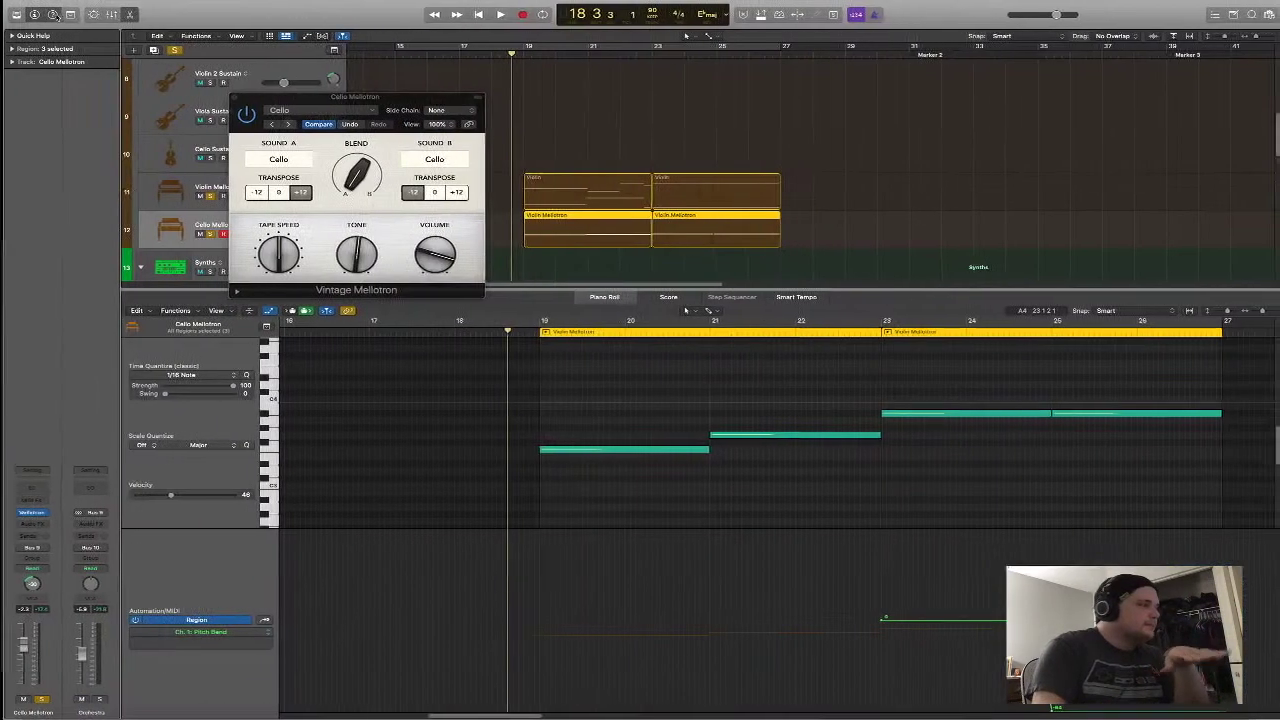
pyautogui.click(231, 97)
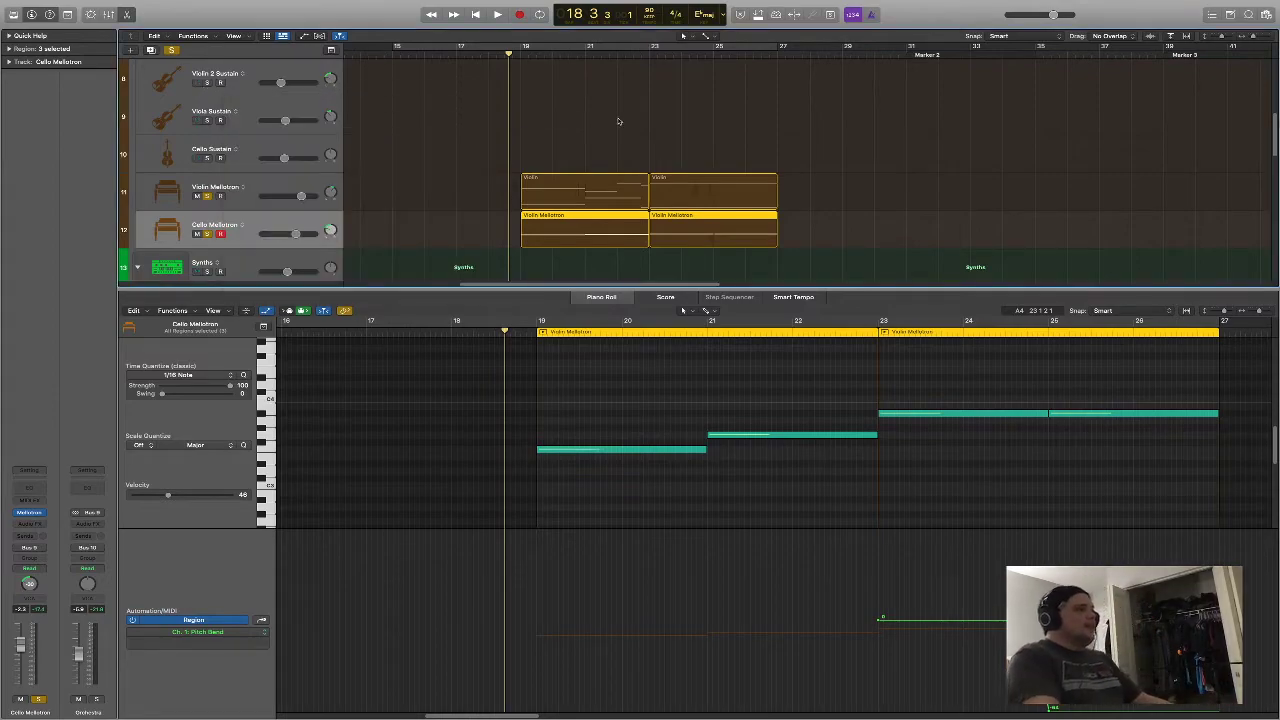
# Briefly play the Mellotron parts from bar 18, hide the Piano Roll, and turn off solo on both Mellotron tracks
pyautogui.click(617, 122)
pyautogui.press('space')
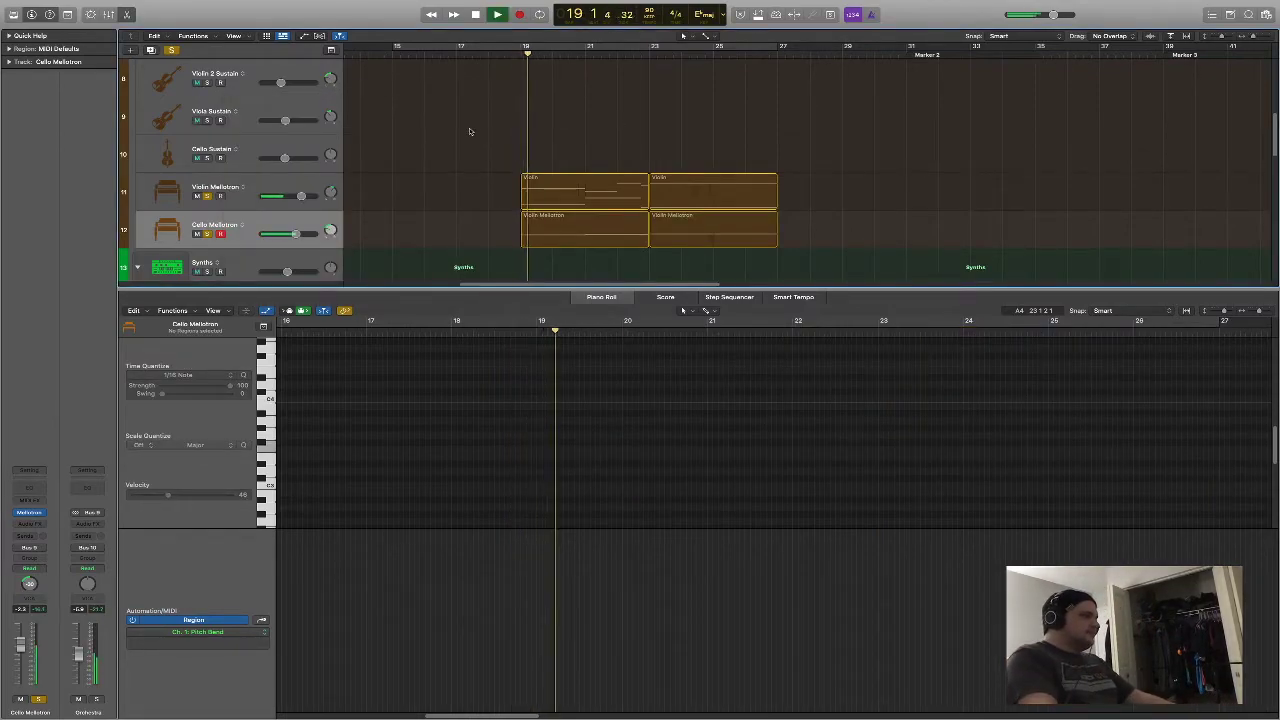
pyautogui.press('space')
pyautogui.press('e')
pyautogui.scroll(5, 397, 277)
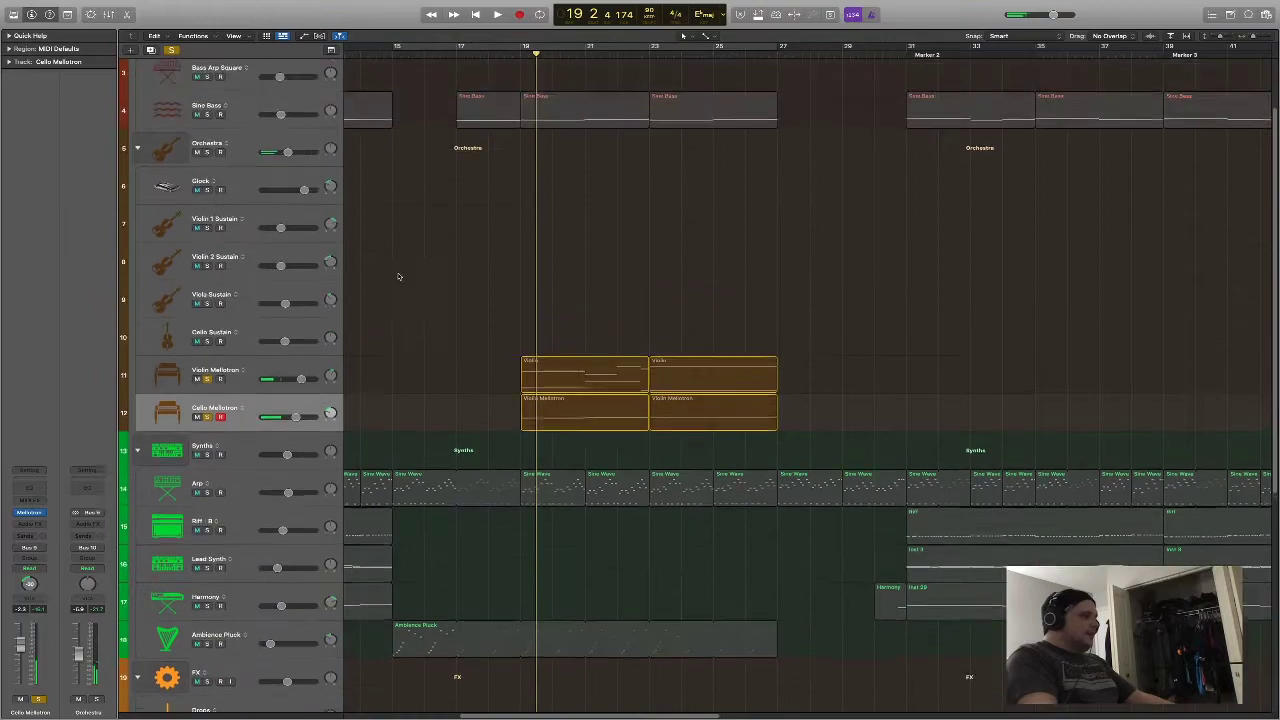
pyautogui.scroll(-2, 400, 283)
pyautogui.press('s')
# Play the full arrangement from bar 19 while looking through all tracks, and stop in bar 38
pyautogui.press('space')
pyautogui.scroll(4, 566, 323)
pyautogui.scroll(-4, 563, 330)
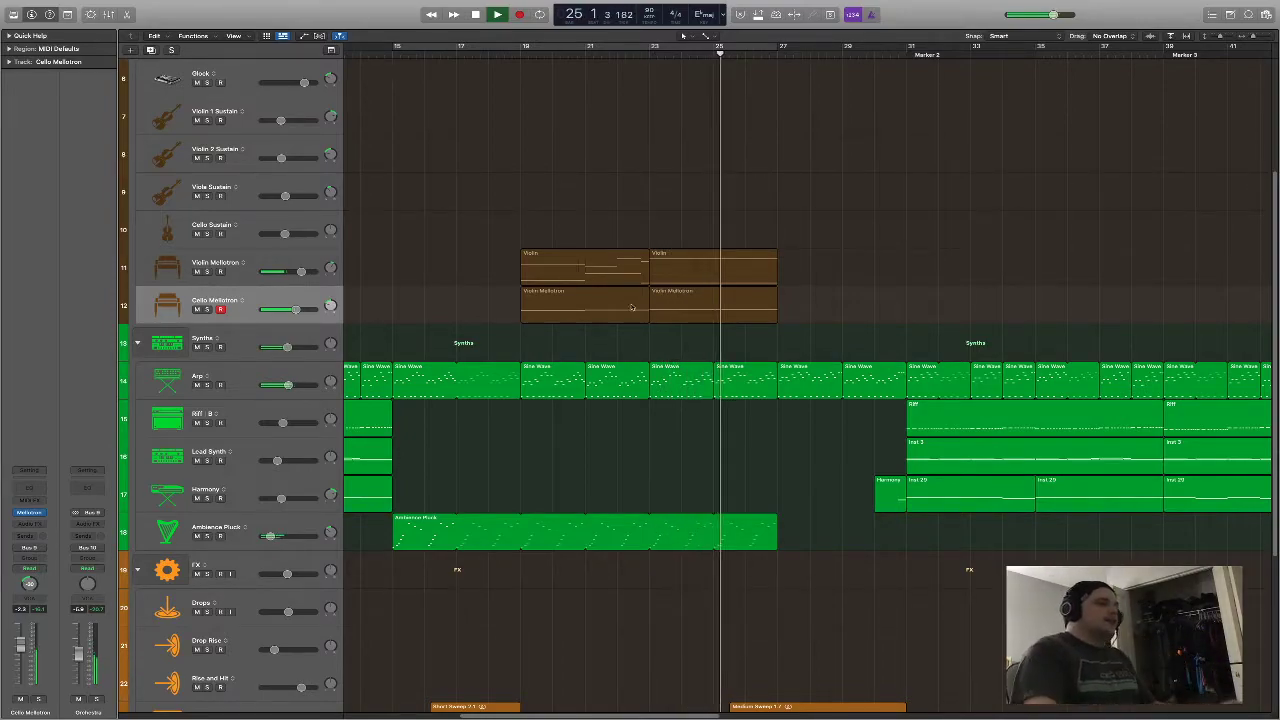
pyautogui.scroll(-3, 677, 323)
pyautogui.scroll(5, 719, 302)
pyautogui.scroll(2, 707, 260)
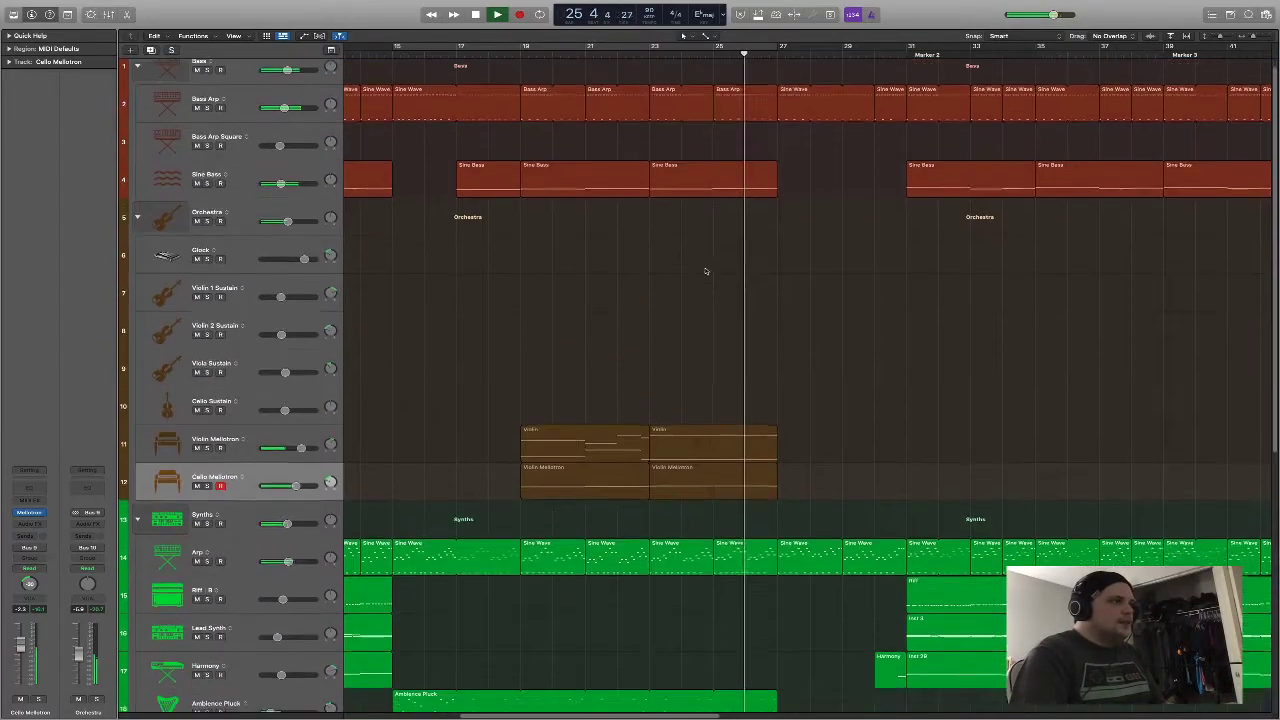
pyautogui.scroll(-5, 900, 300)
pyautogui.scroll(4, 829, 220)
pyautogui.scroll(1, 900, 450)
pyautogui.hscroll(6, 700, 550)
pyautogui.scroll(-8, 623, 657)
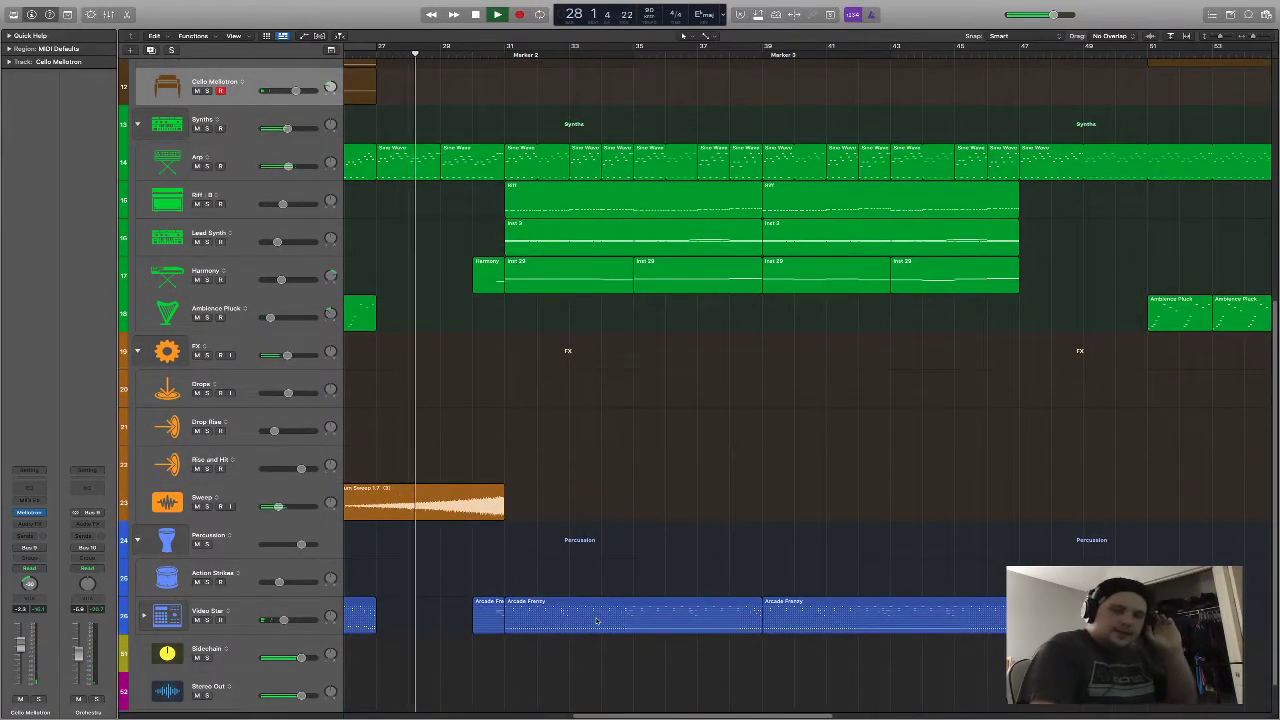
pyautogui.scroll(2, 597, 600)
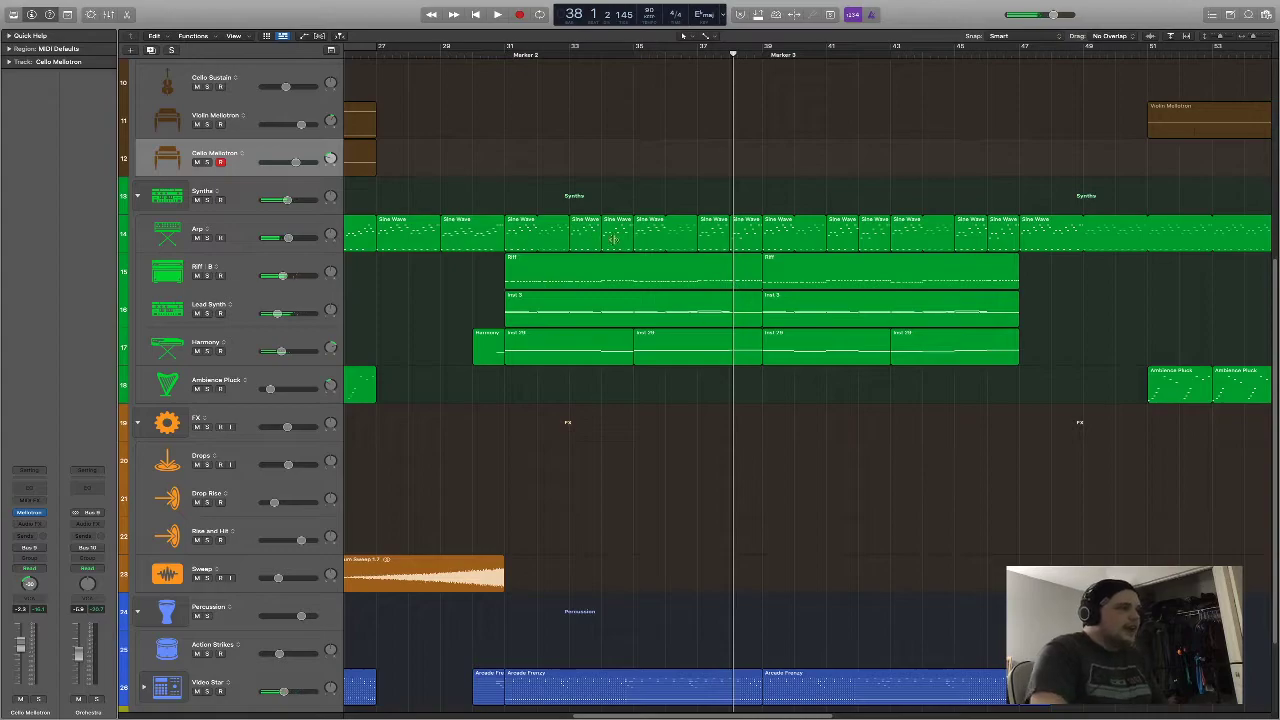
# Play the full arrangement from just before Marker 3 and stop in bar 46
pyautogui.scroll(10, 661, 242)
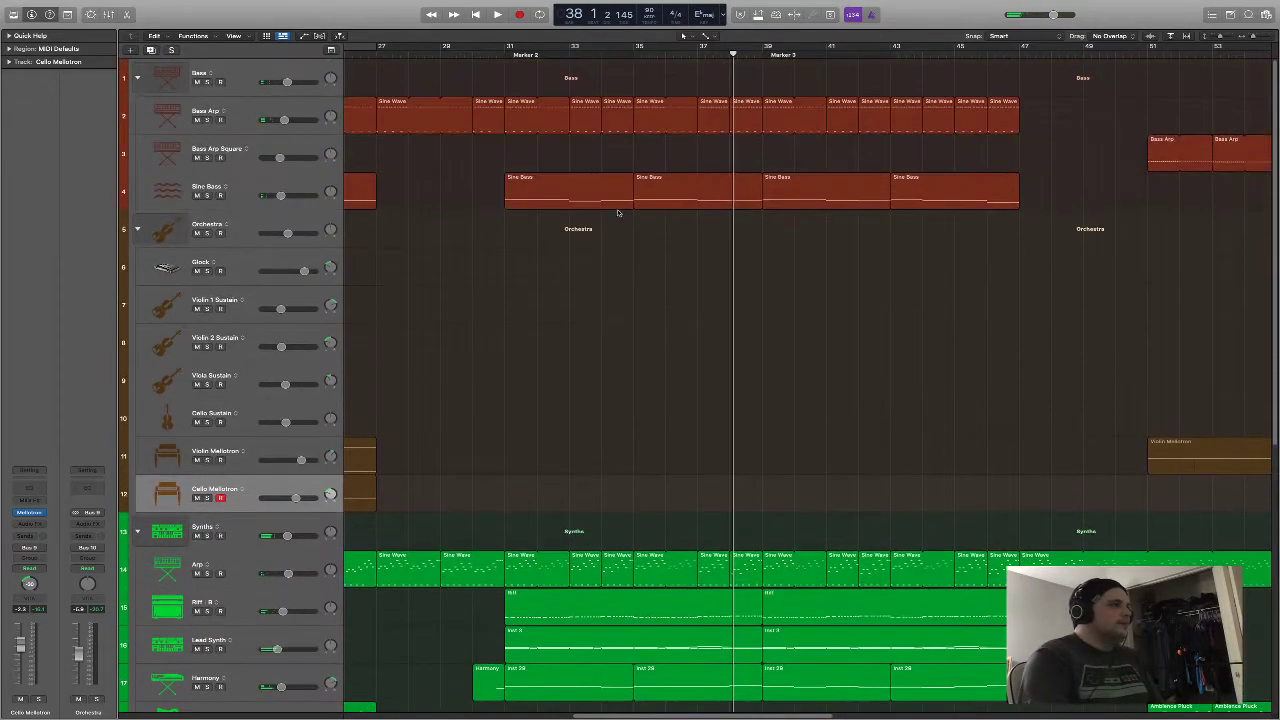
pyautogui.scroll(-10, 726, 378)
pyautogui.scroll(-5, 726, 378)
pyautogui.click(755, 53)
pyautogui.press('space')
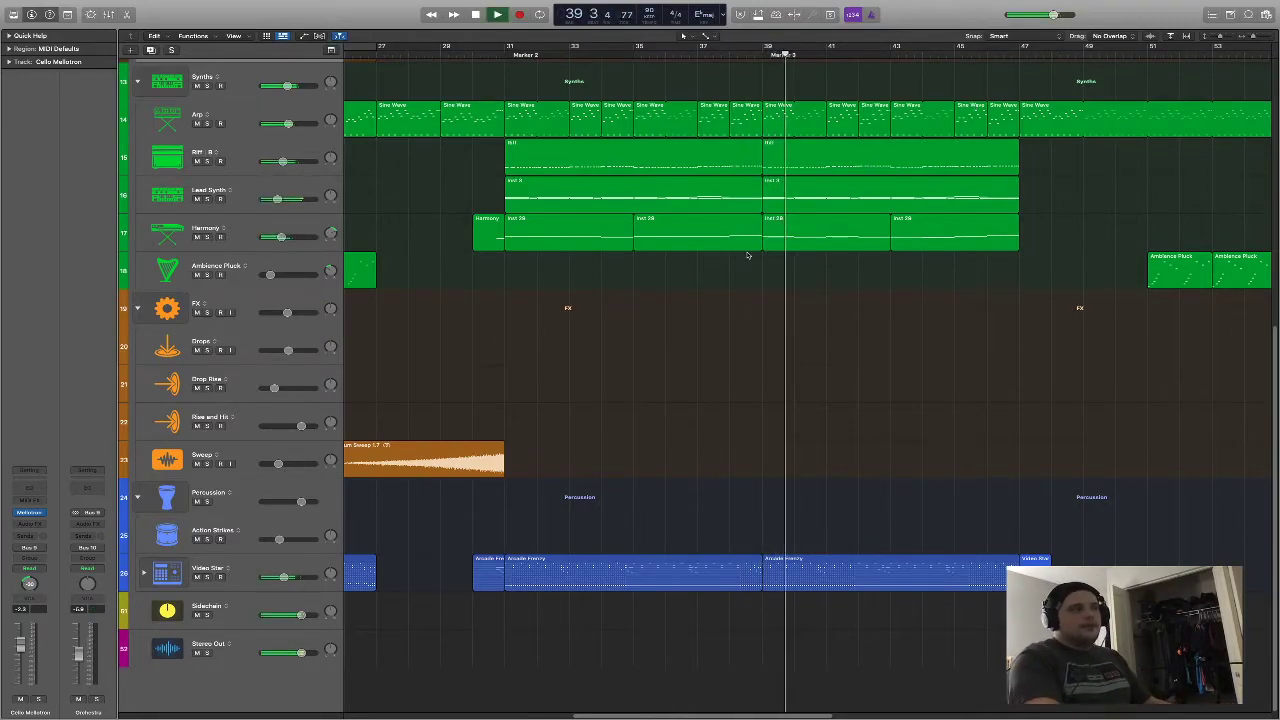
pyautogui.scroll(2, 750, 254)
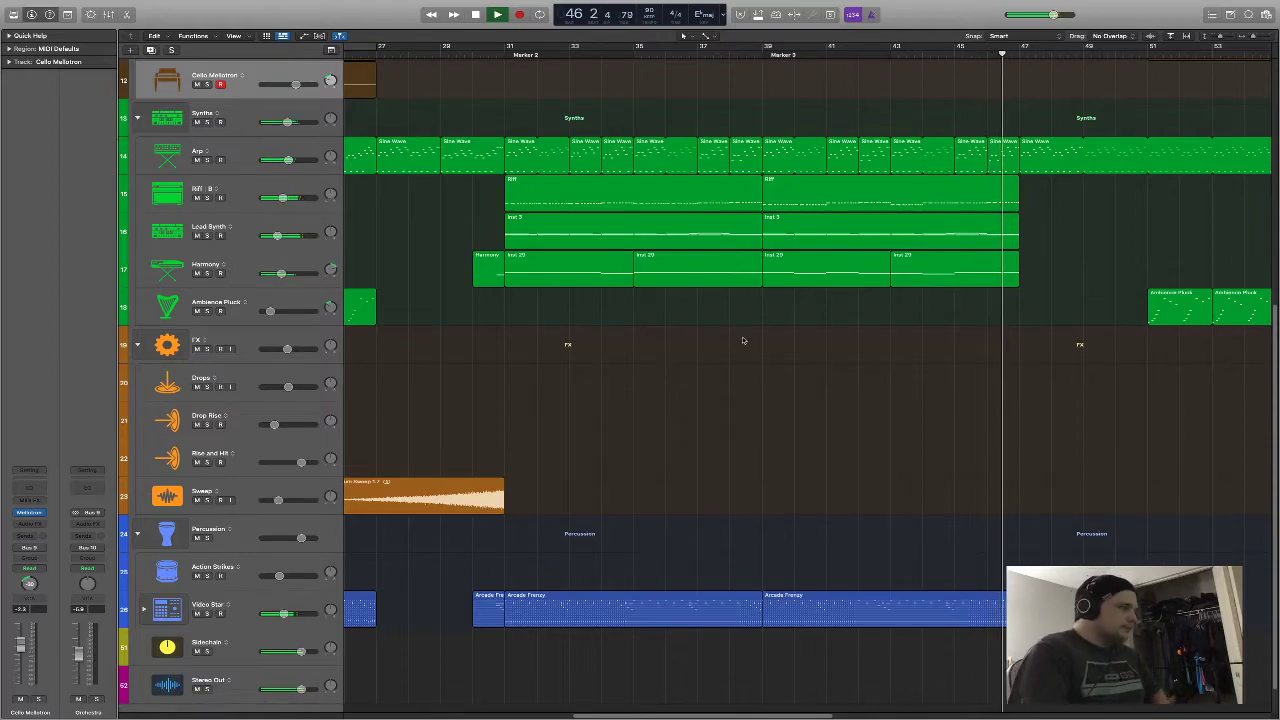
pyautogui.press('space')
# Solo the Lead Synth track, play it from just before Marker 2, and stop in bar 34
pyautogui.scroll(10, 477, 75)
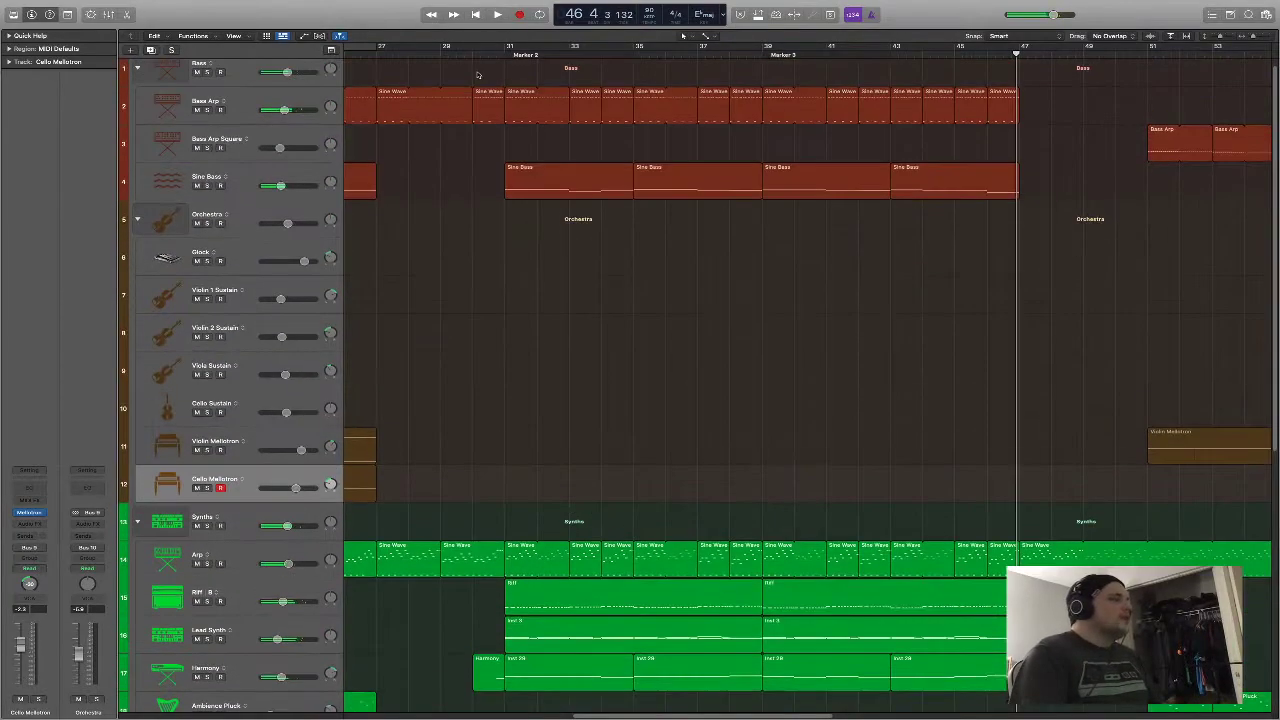
pyautogui.scroll(-4, 455, 190)
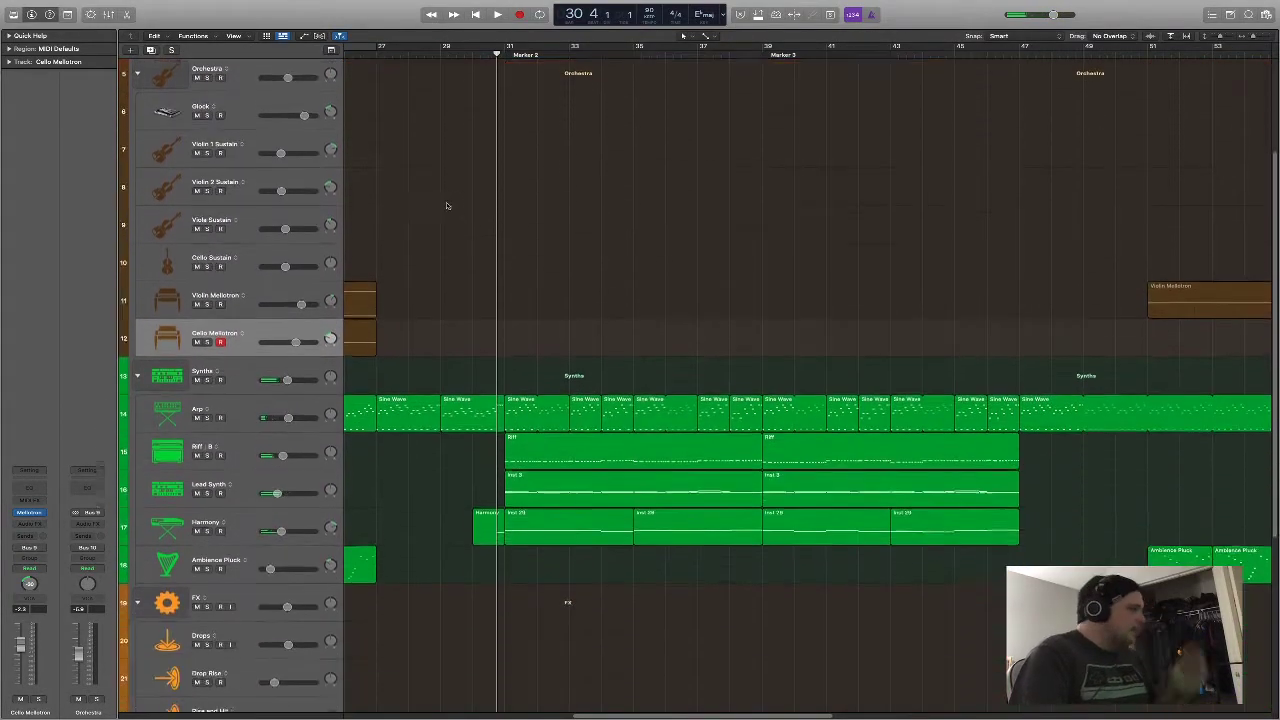
pyautogui.click(207, 491)
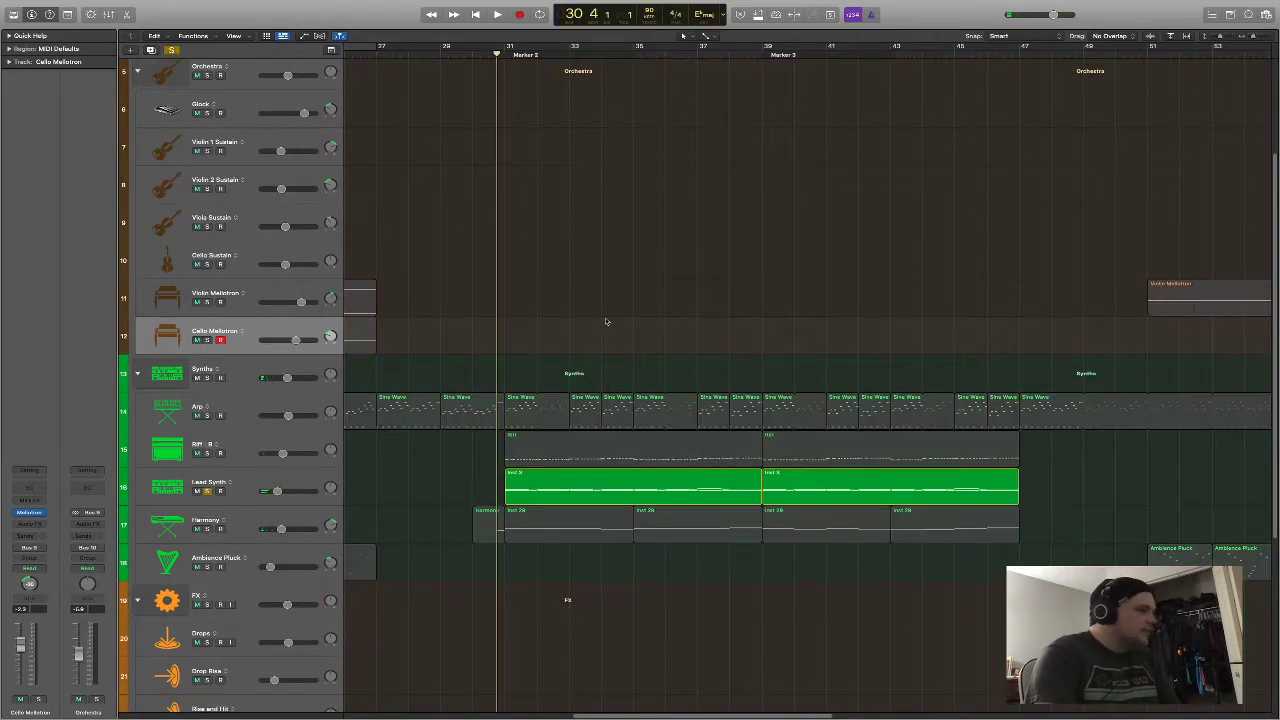
pyautogui.scroll(-3, 603, 250)
pyautogui.scroll(5, 595, 185)
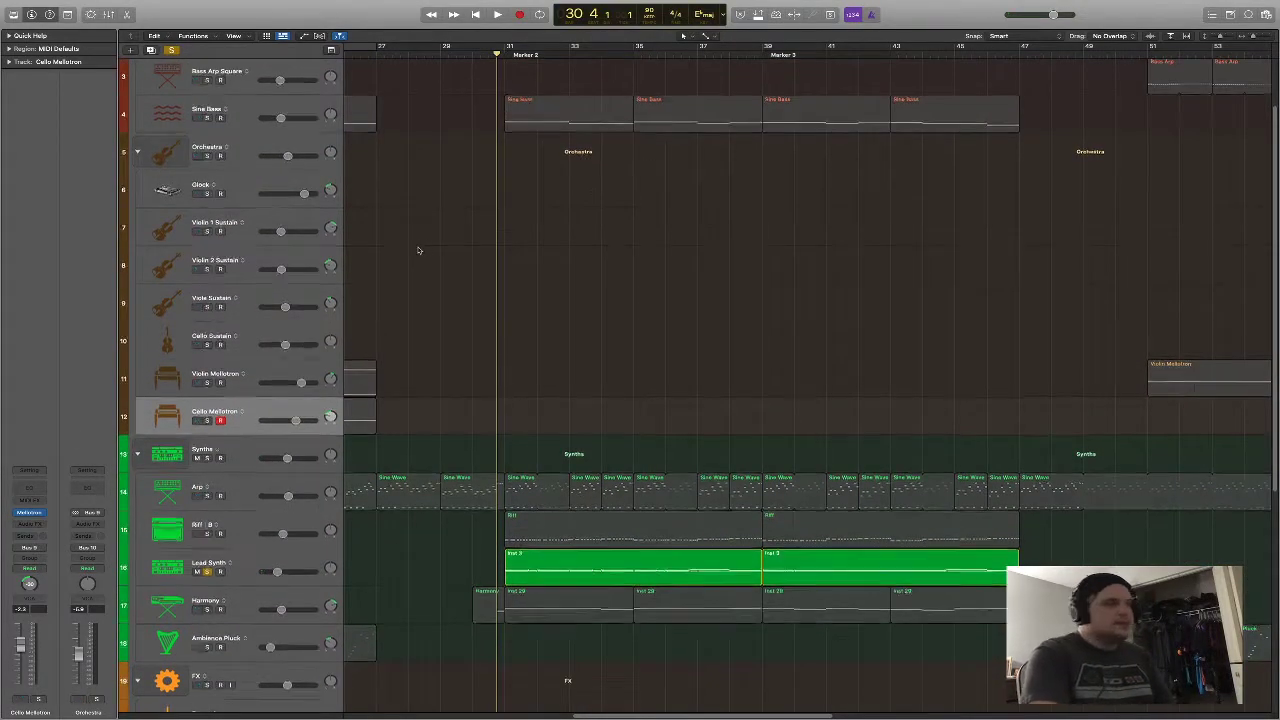
pyautogui.scroll(2, 398, 244)
pyautogui.scroll(-6, 470, 360)
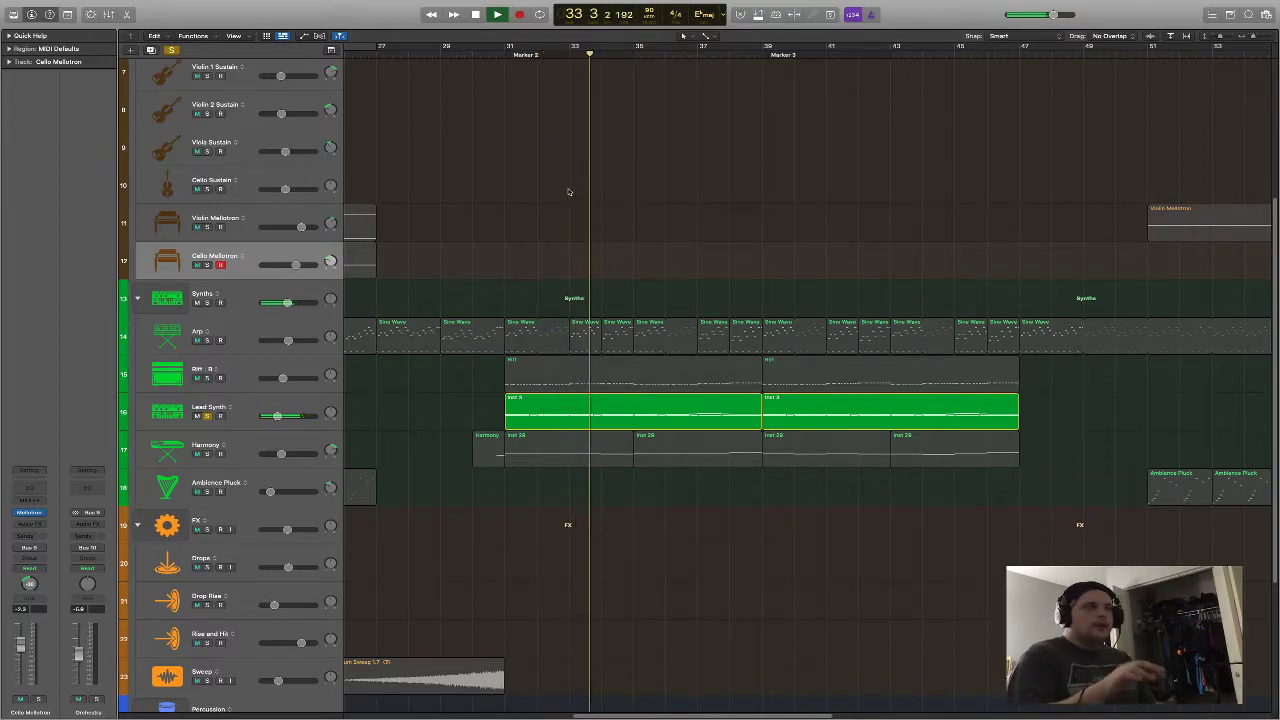
pyautogui.press('space')
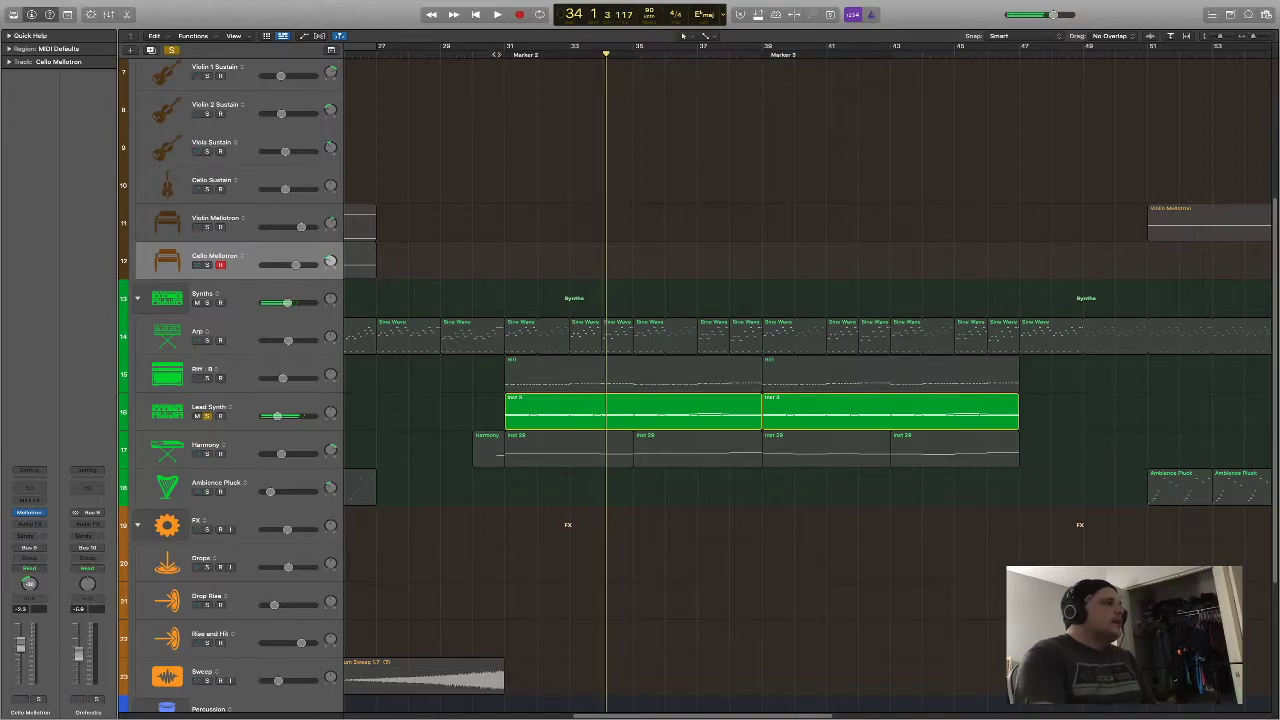
# Solo the Bass stack along with the Lead Synth and play both from just before Marker 2 and around Marker 3
pyautogui.scroll(5, 522, 239)
pyautogui.click(489, 52)
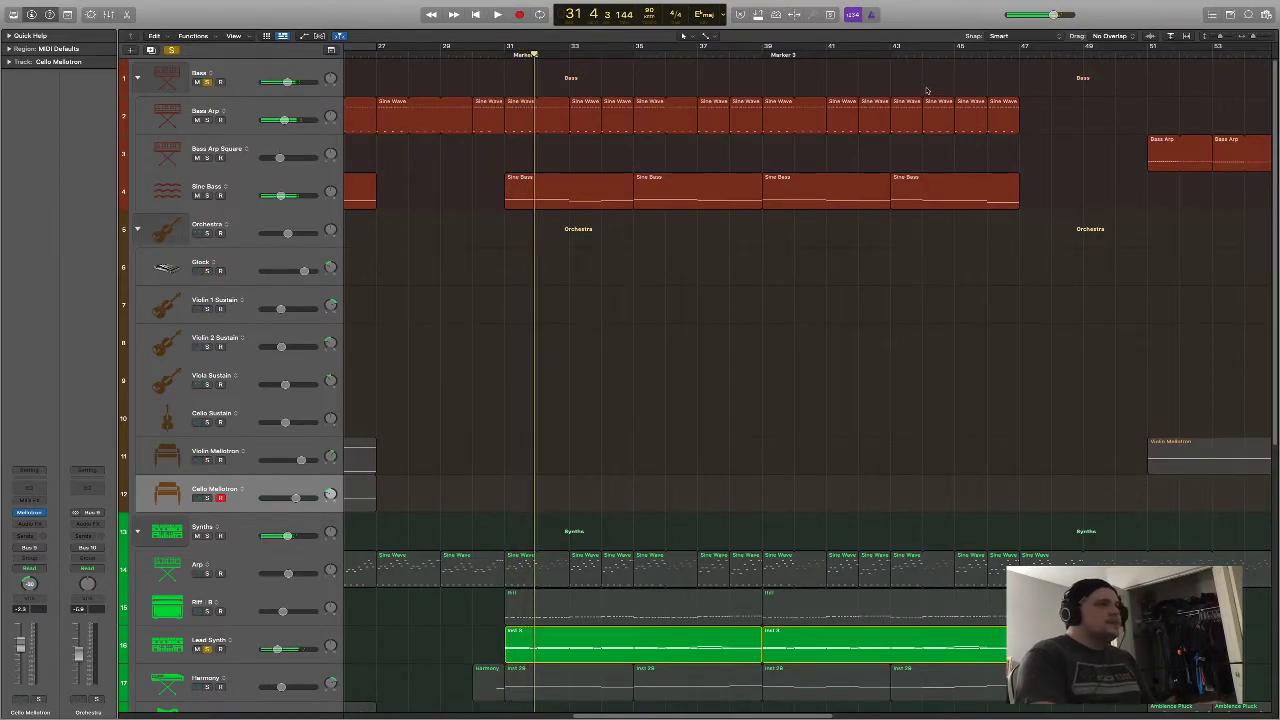
pyautogui.click(783, 55)
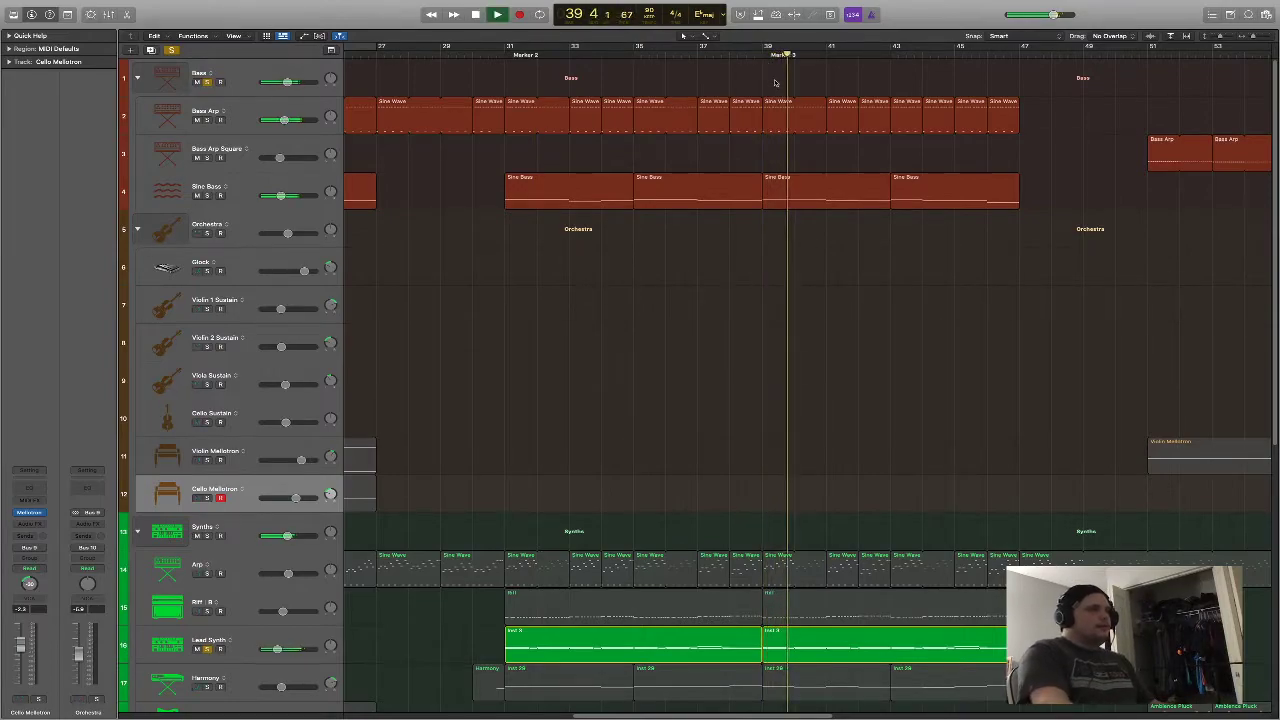
# Stop playback, replace the current solos with the Sine Bass track alone, and play it from bar 42
pyautogui.moveTo(682, 715); pyautogui.dragTo(768, 714)
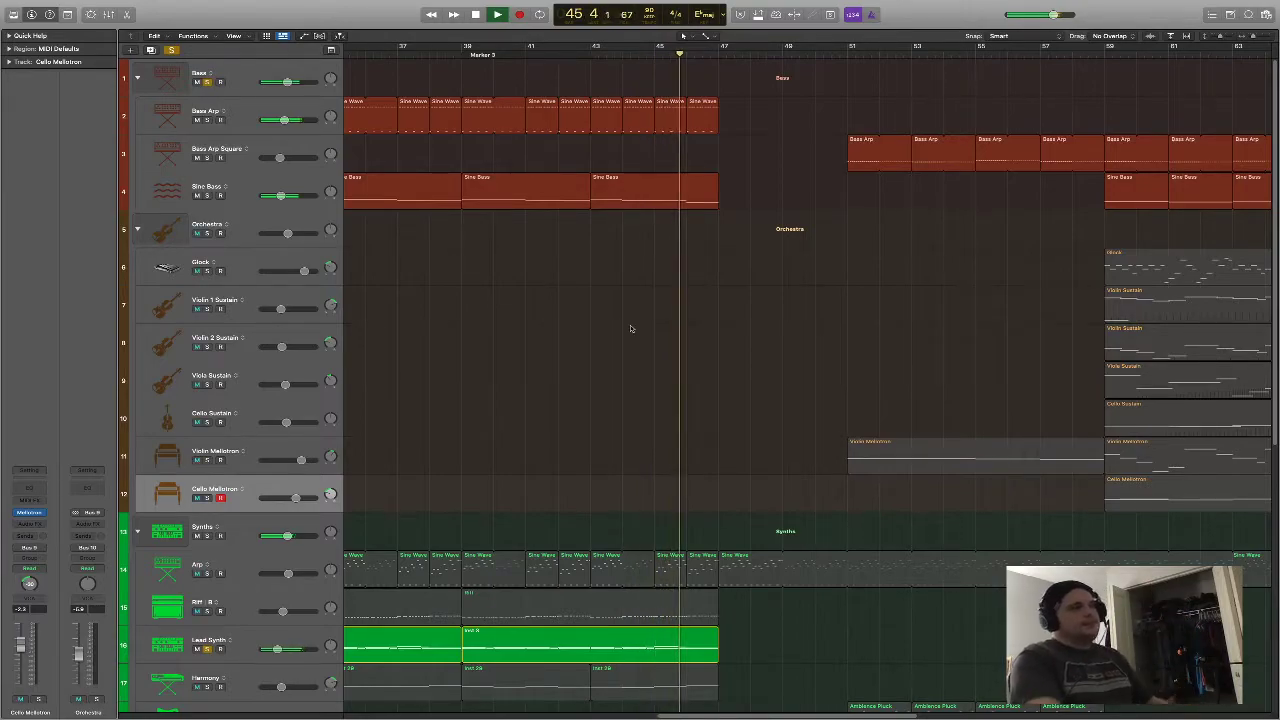
pyautogui.press('space')
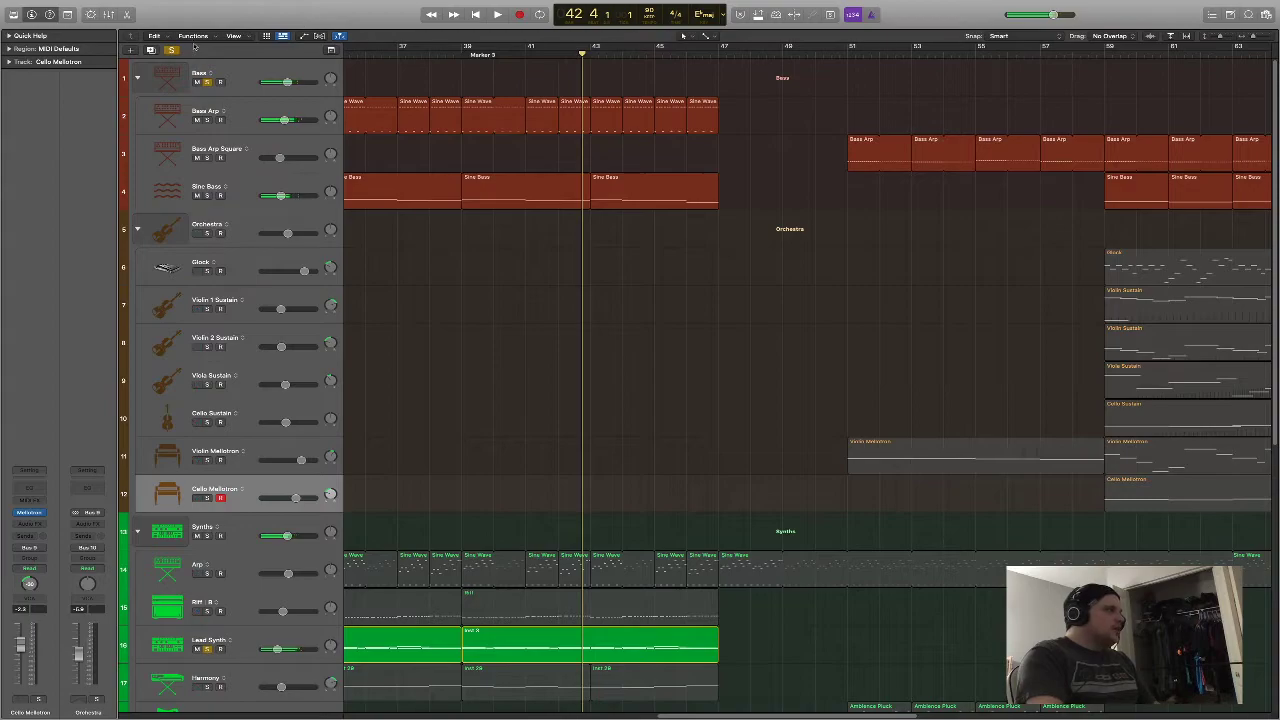
pyautogui.click(171, 49)
pyautogui.click(207, 195)
pyautogui.press('space')
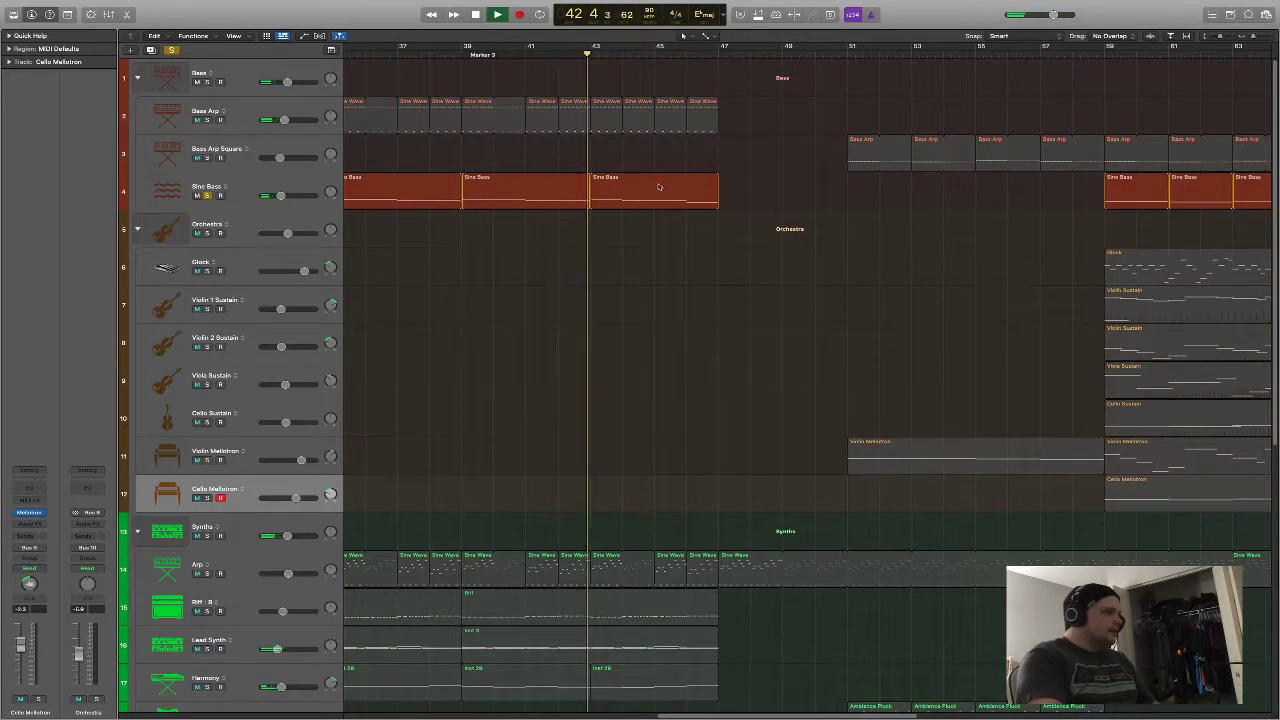
# Examine the notes of the bar 43 Sine Bass region in the Piano Roll, playing them with all tracks unsoloed, and close the editor
pyautogui.press('p')
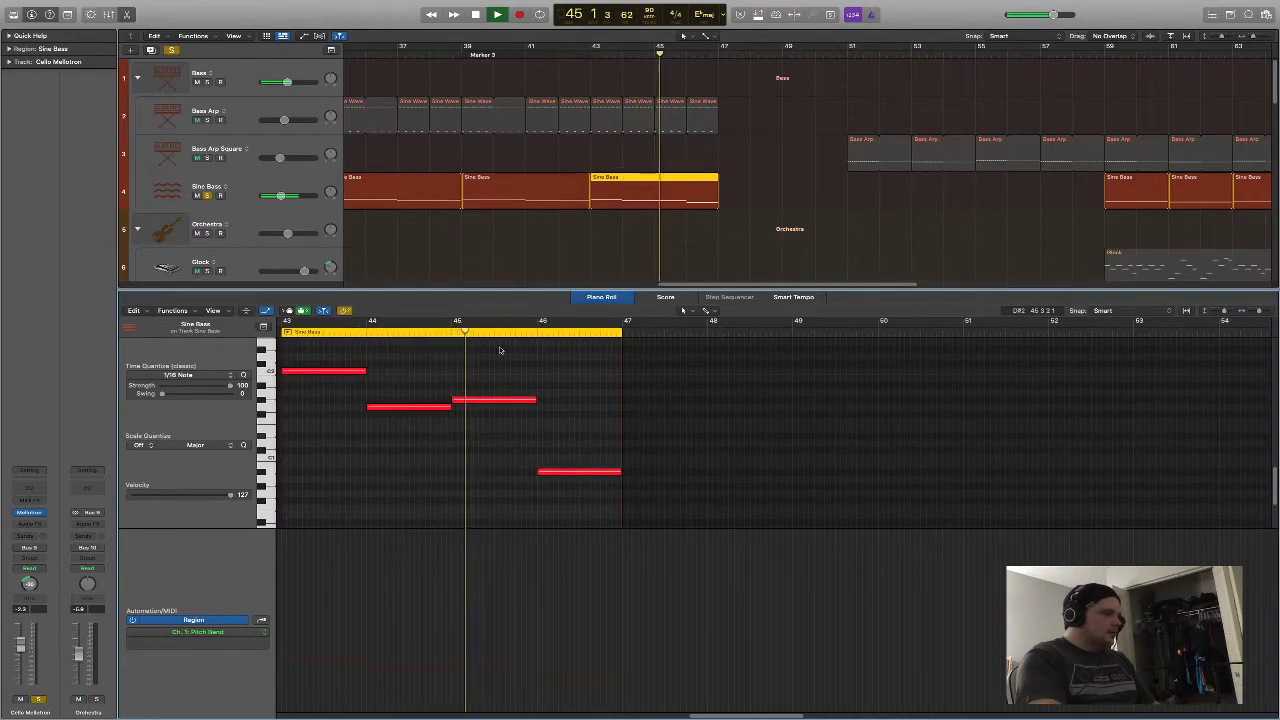
pyautogui.click(324, 333)
pyautogui.click(171, 50)
pyautogui.press(',')
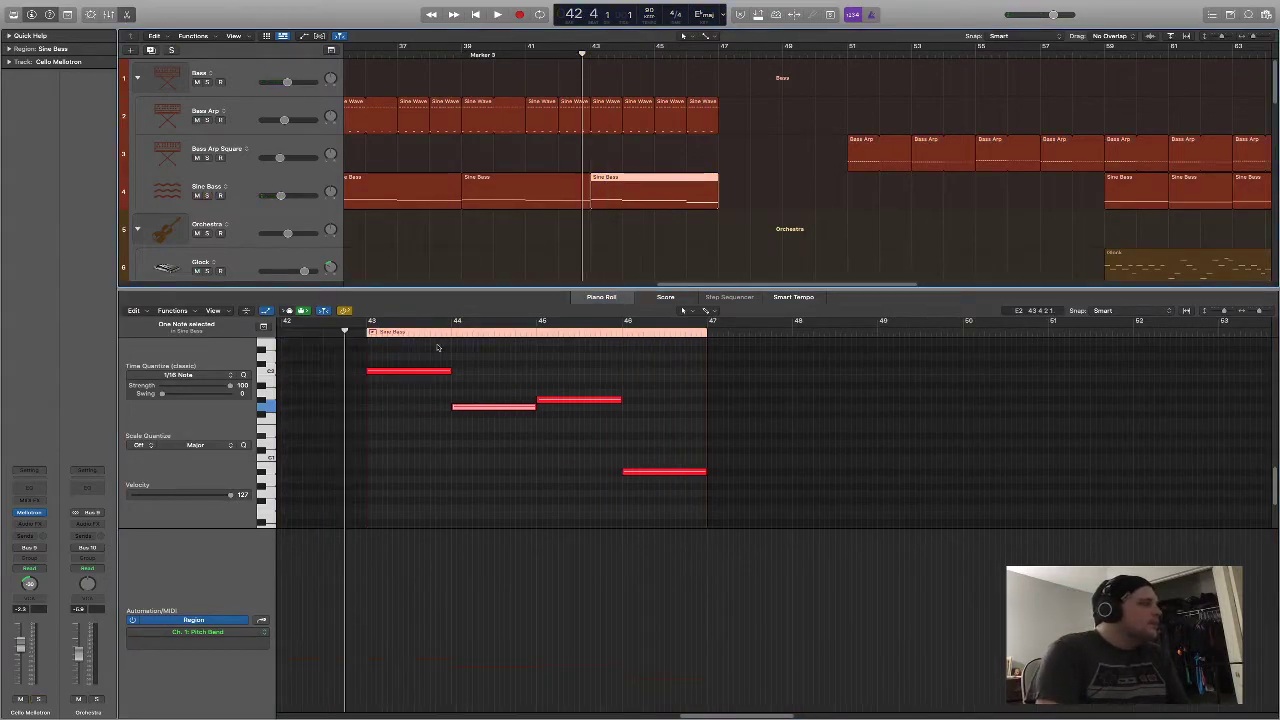
pyautogui.click(484, 393)
pyautogui.press('space')
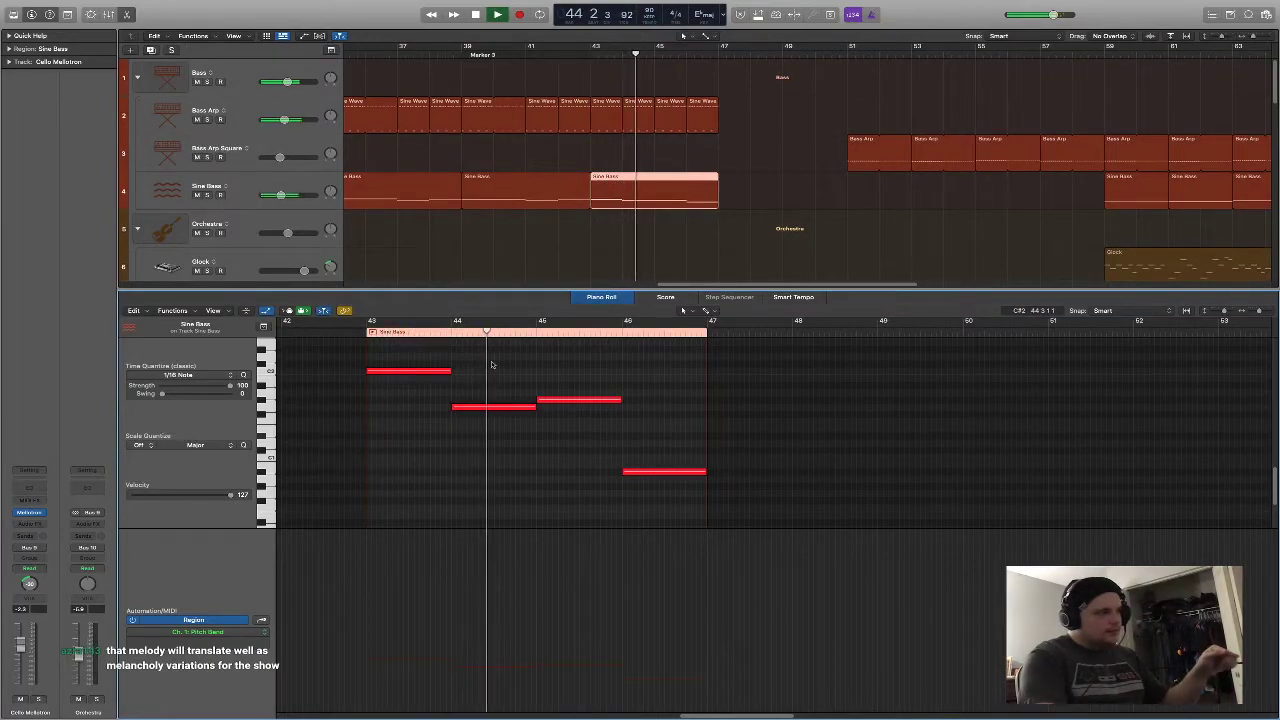
pyautogui.press('space')
pyautogui.press('e')
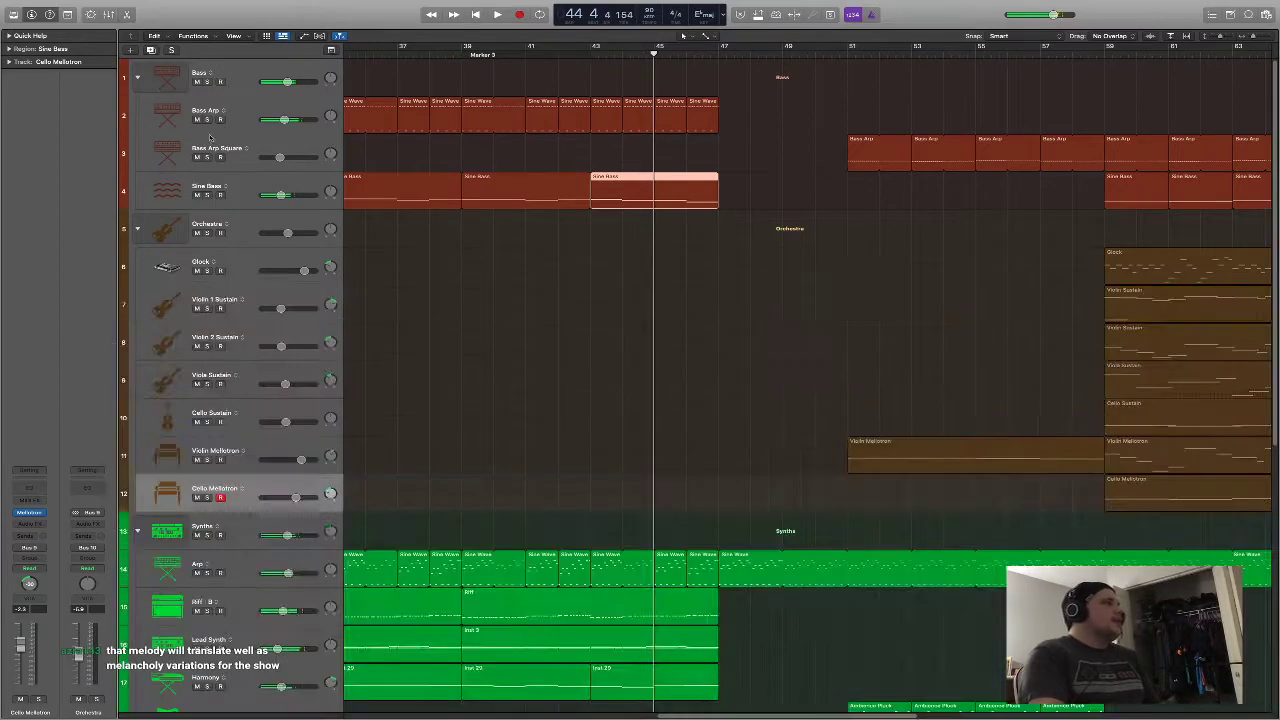
# Solo the Arp track, play it from bar 43, and add the Riff B track to the solo during playback
pyautogui.scroll(-5, 470, 263)
pyautogui.scroll(-4, 470, 263)
pyautogui.click(207, 240)
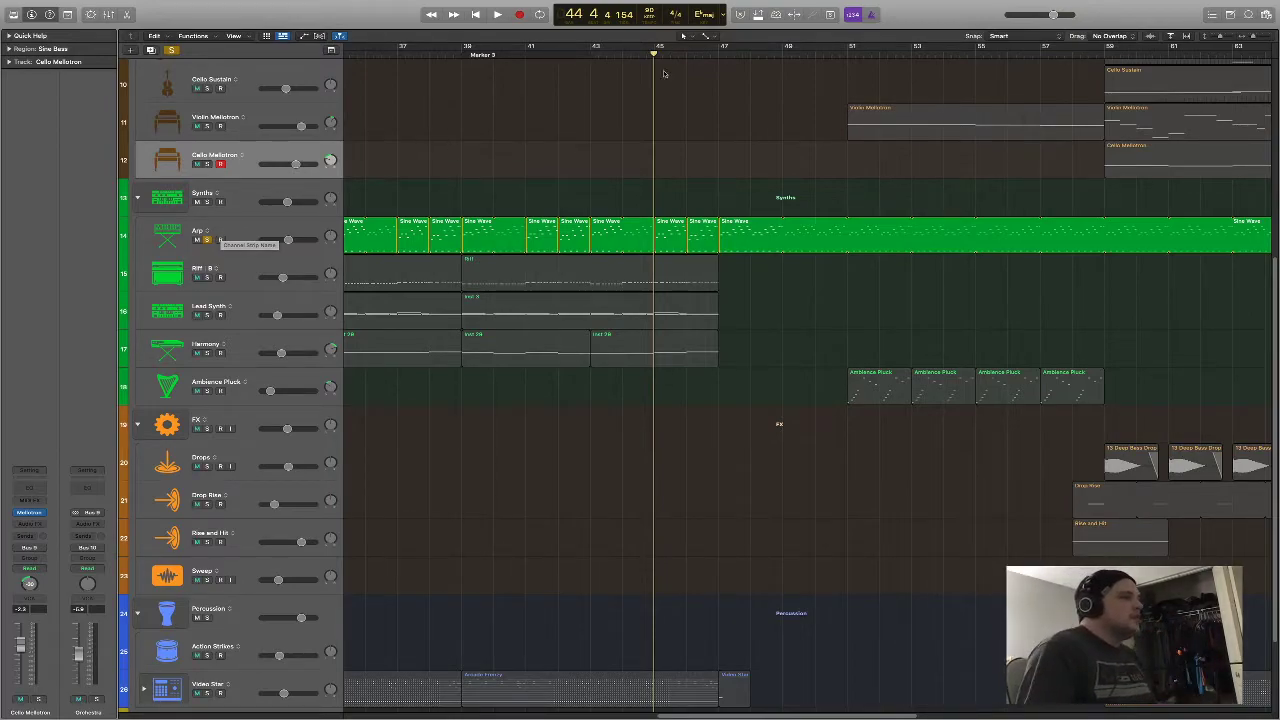
pyautogui.click(591, 58)
pyautogui.press('space')
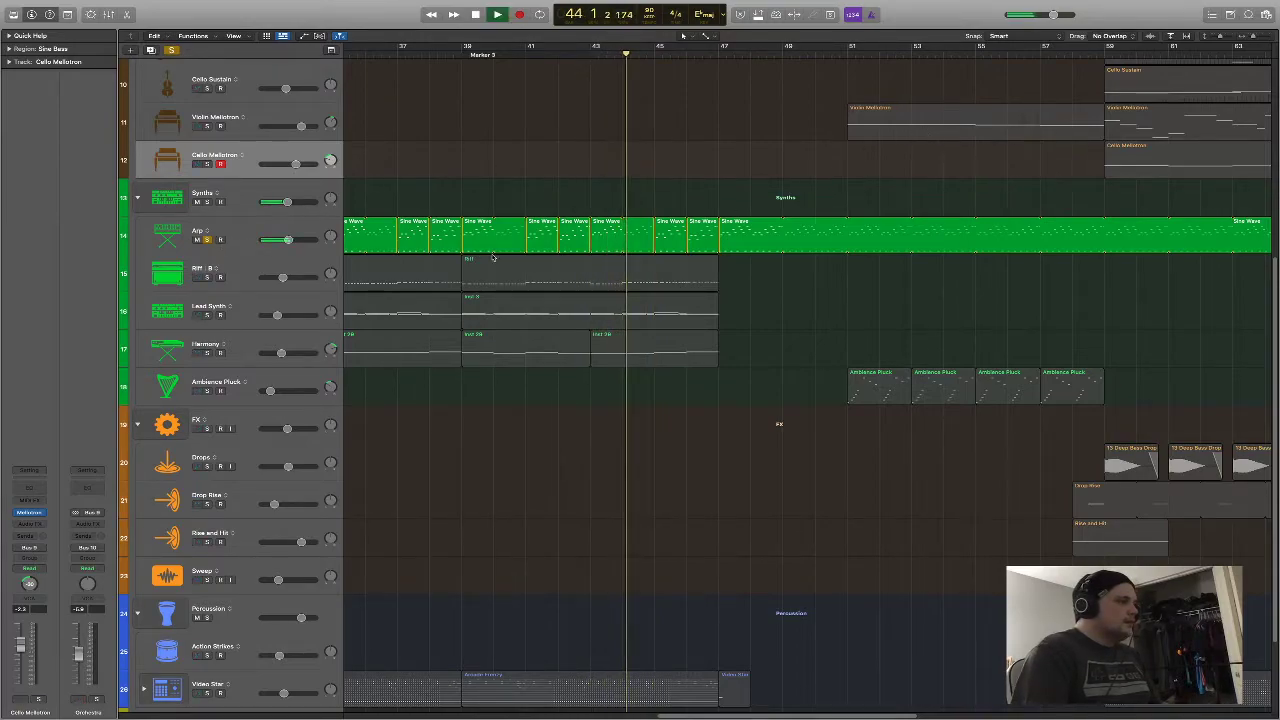
pyautogui.click(208, 278)
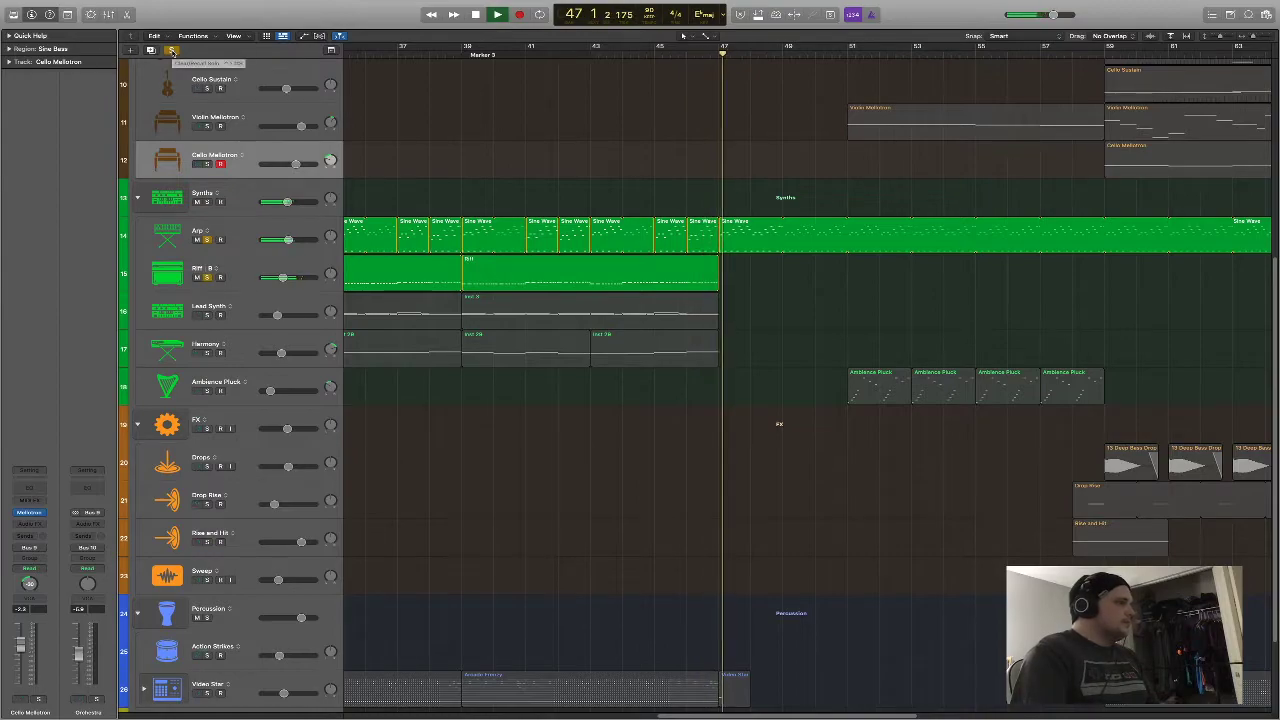
# Clear all solos, stop playback in bar 47, and place the playhead in bar 46 while looking through the tracks
pyautogui.click(172, 50)
pyautogui.press('space')
pyautogui.scroll(10, 650, 400)
pyautogui.scroll(-10, 620, 450)
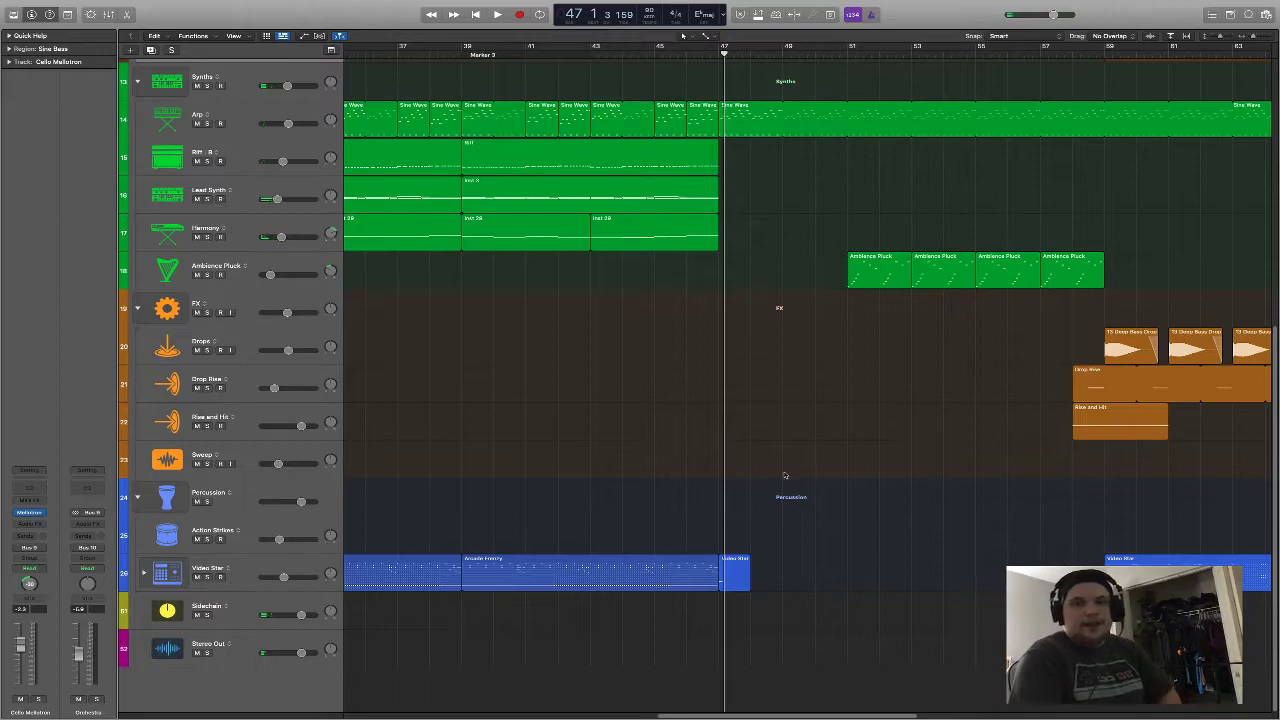
pyautogui.click(708, 47)
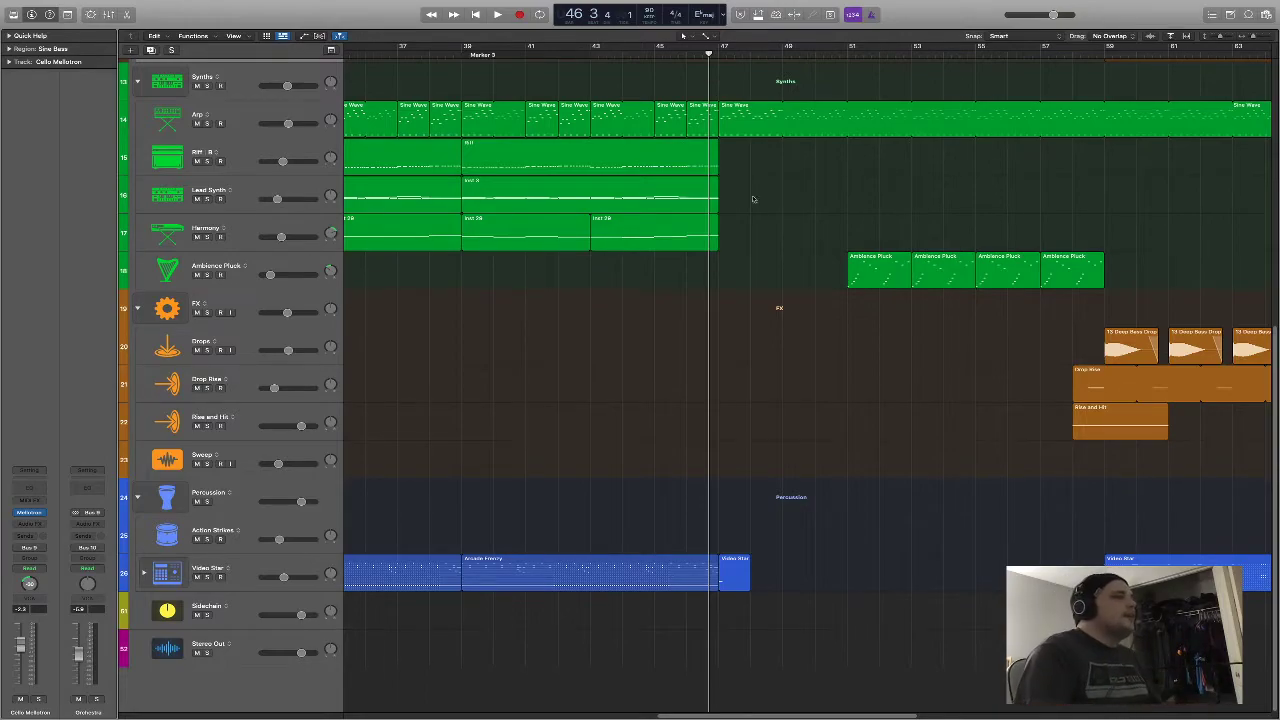
pyautogui.scroll(5, 760, 230)
pyautogui.scroll(-5, 775, 250)
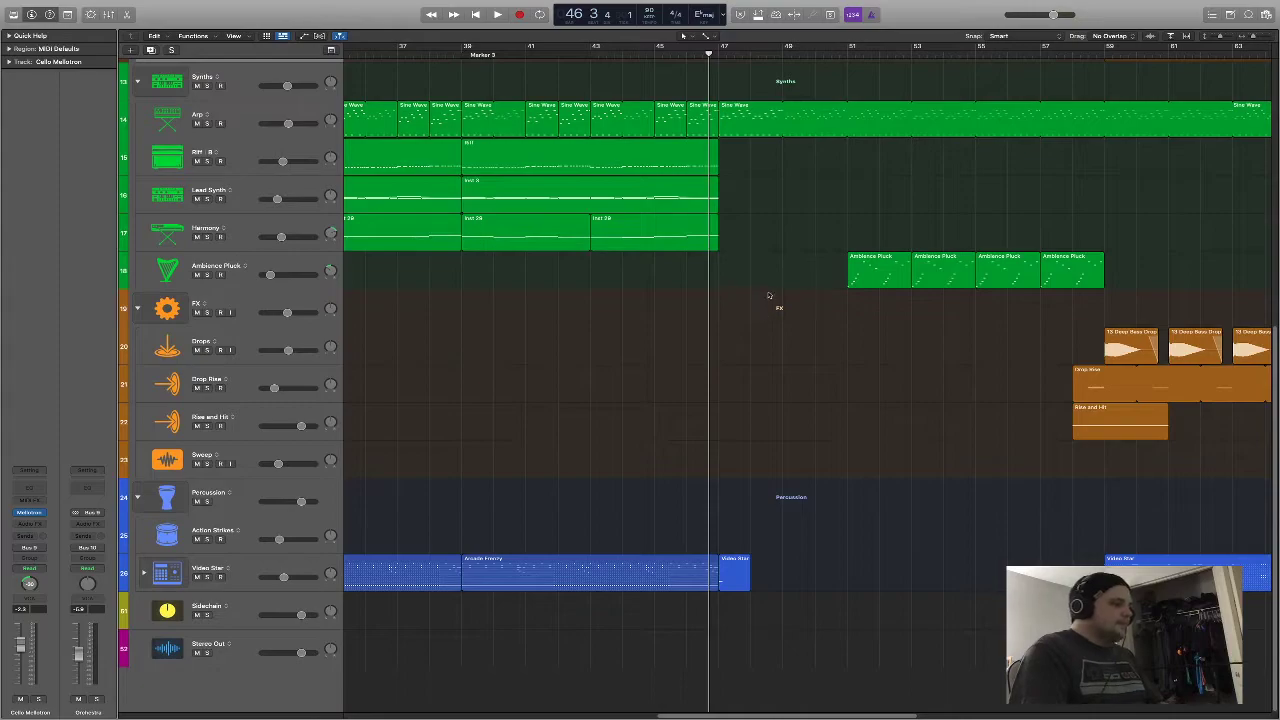
# Show track automation, switch the Stereo Out lane to Single EQ Frequency, and hide the automation again
pyautogui.press('a')
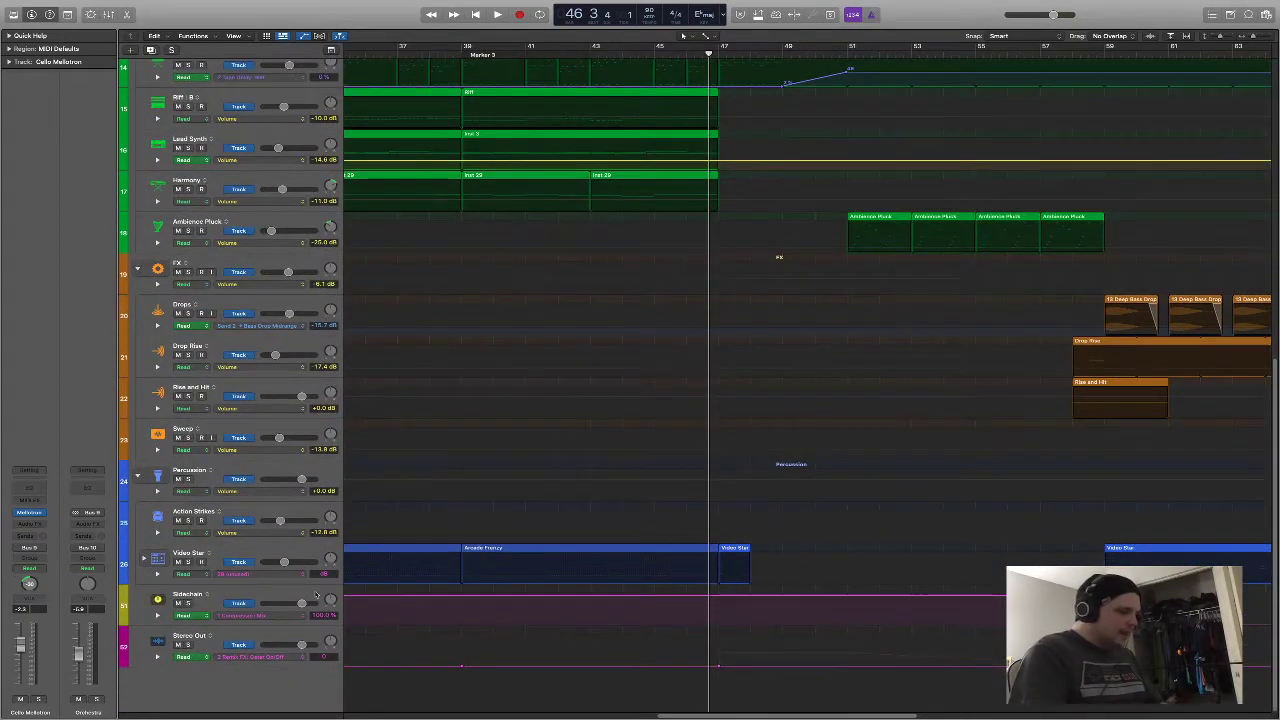
pyautogui.click(263, 657)
pyautogui.click(268, 649)
pyautogui.click(264, 652)
pyautogui.click(298, 646)
pyautogui.scroll(10, 714, 200)
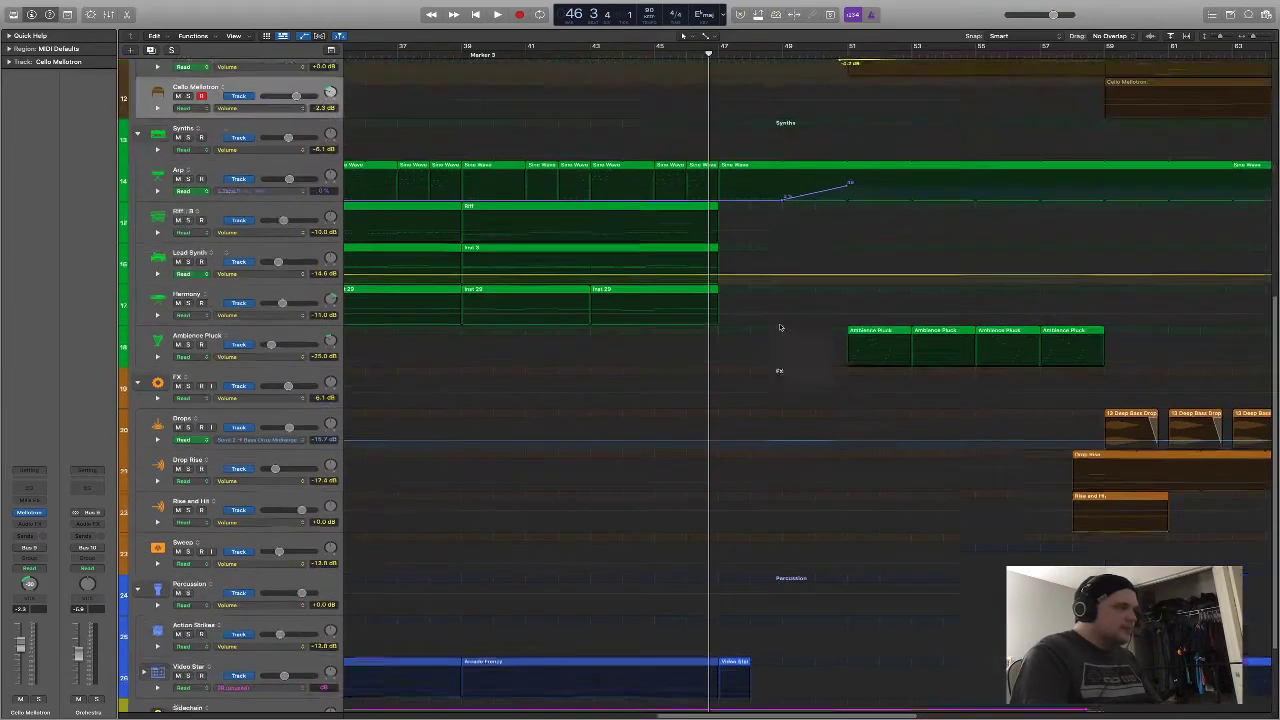
pyautogui.press('a')
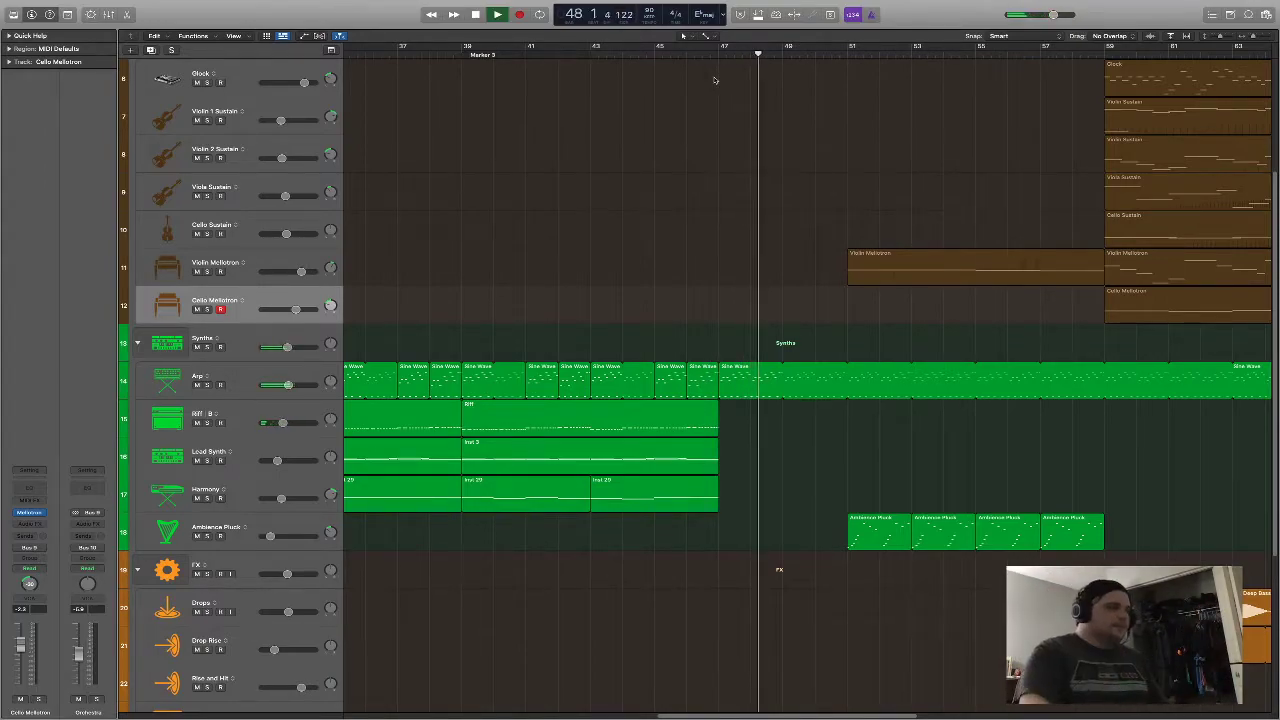
# Solo and select the Arp track, stop playback in bar 47, and open its Tape Delay plug-in clear of the track
pyautogui.click(207, 384)
pyautogui.press(',')
pyautogui.click(243, 373)
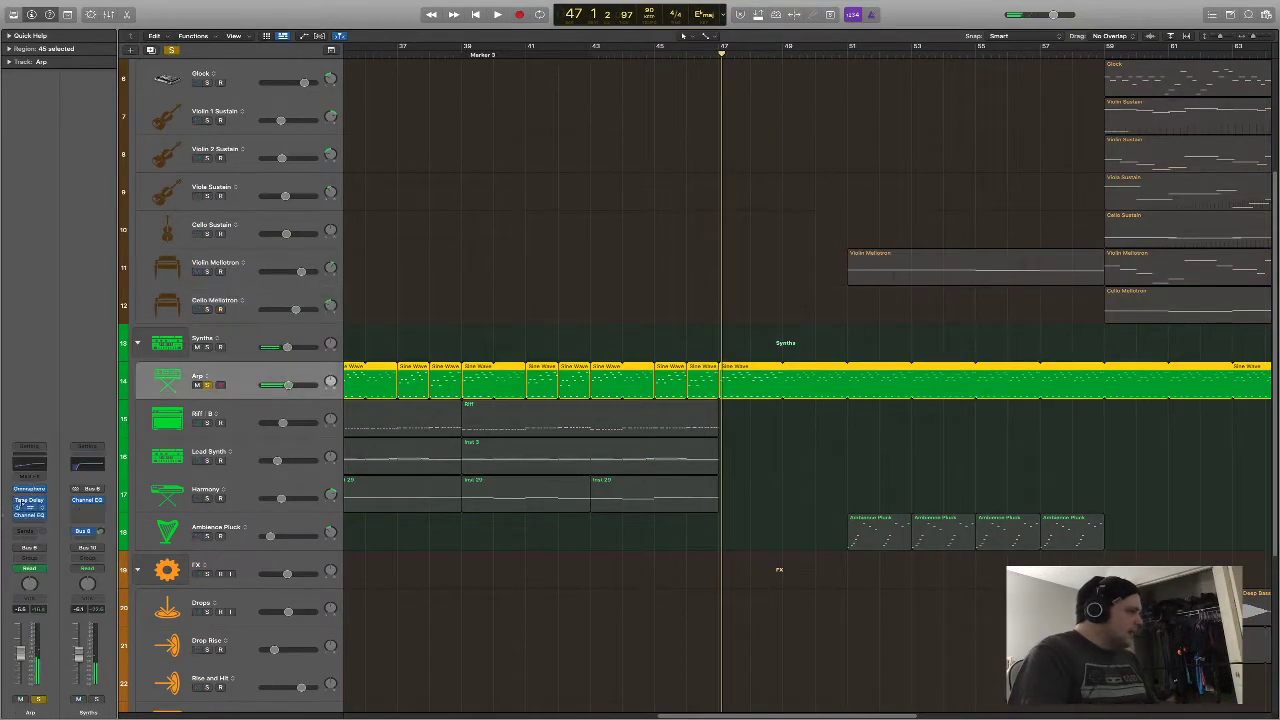
pyautogui.click(30, 500)
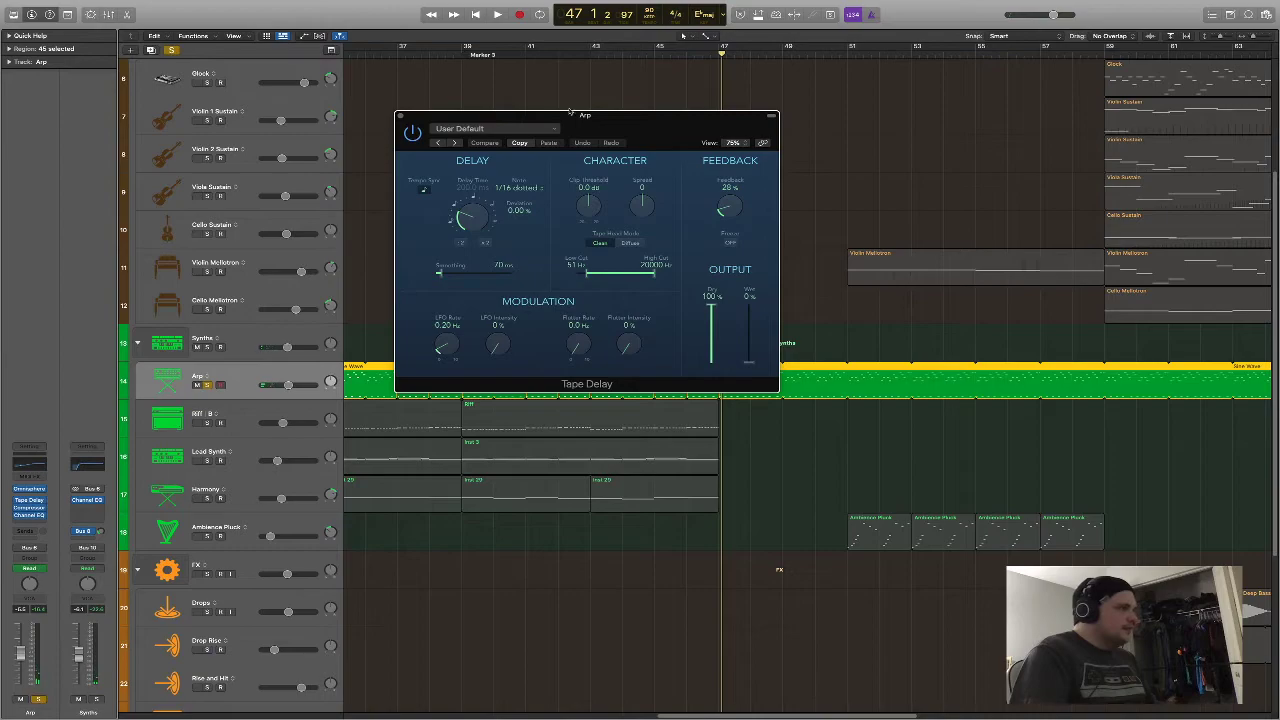
pyautogui.moveTo(561, 110); pyautogui.dragTo(520, 41)
# Show automation and play the soloed Arp from bar 47, watching its Tape Delay wet ramp up close
pyautogui.press('a')
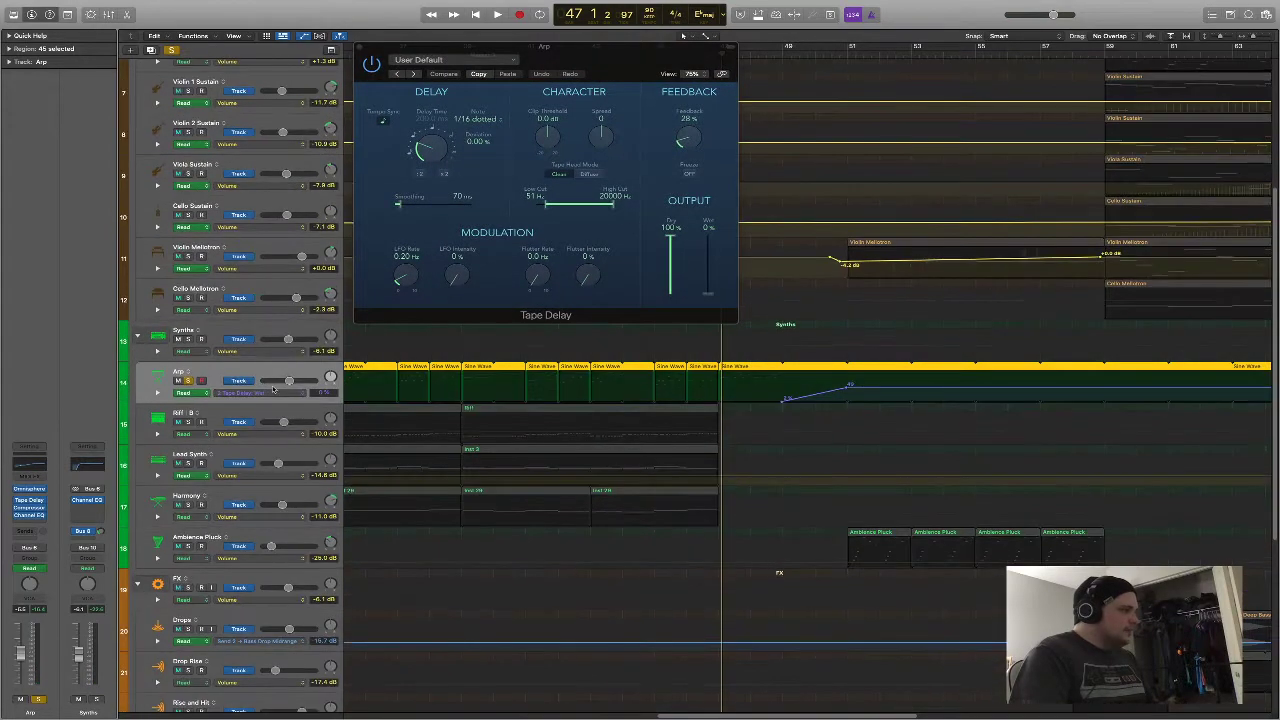
pyautogui.press('space')
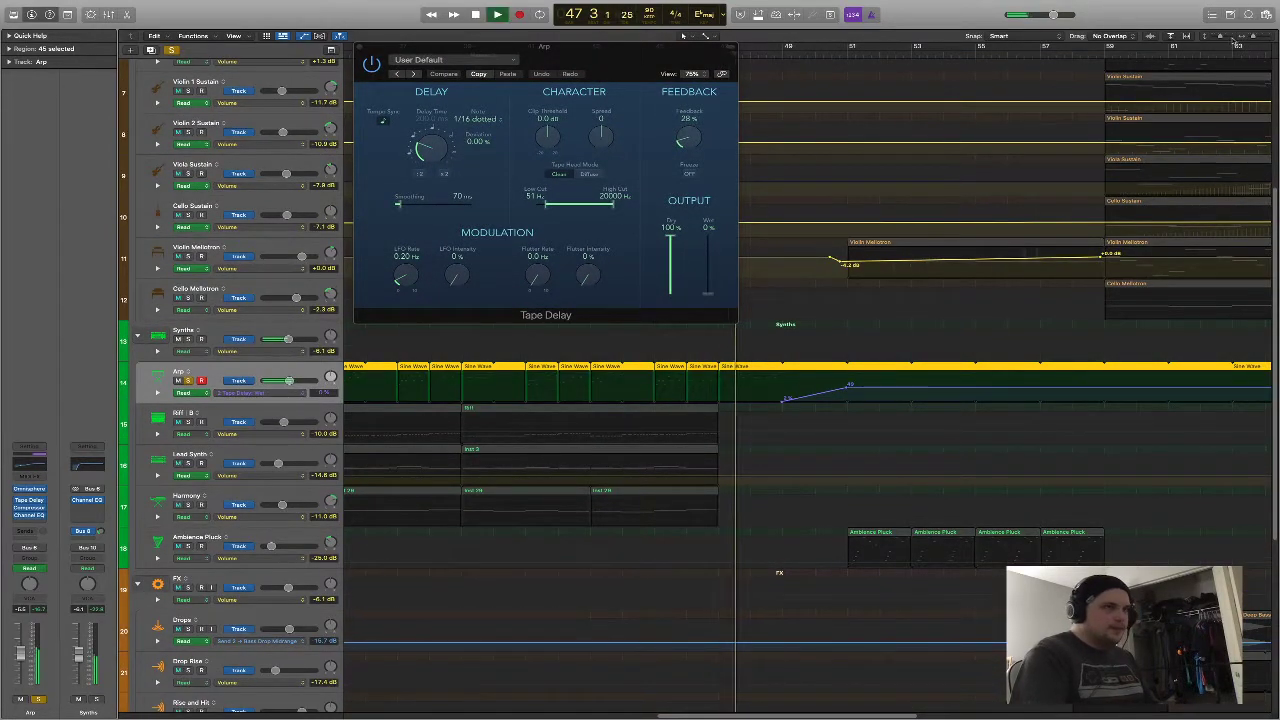
pyautogui.moveTo(1216, 38); pyautogui.dragTo(1262, 37)
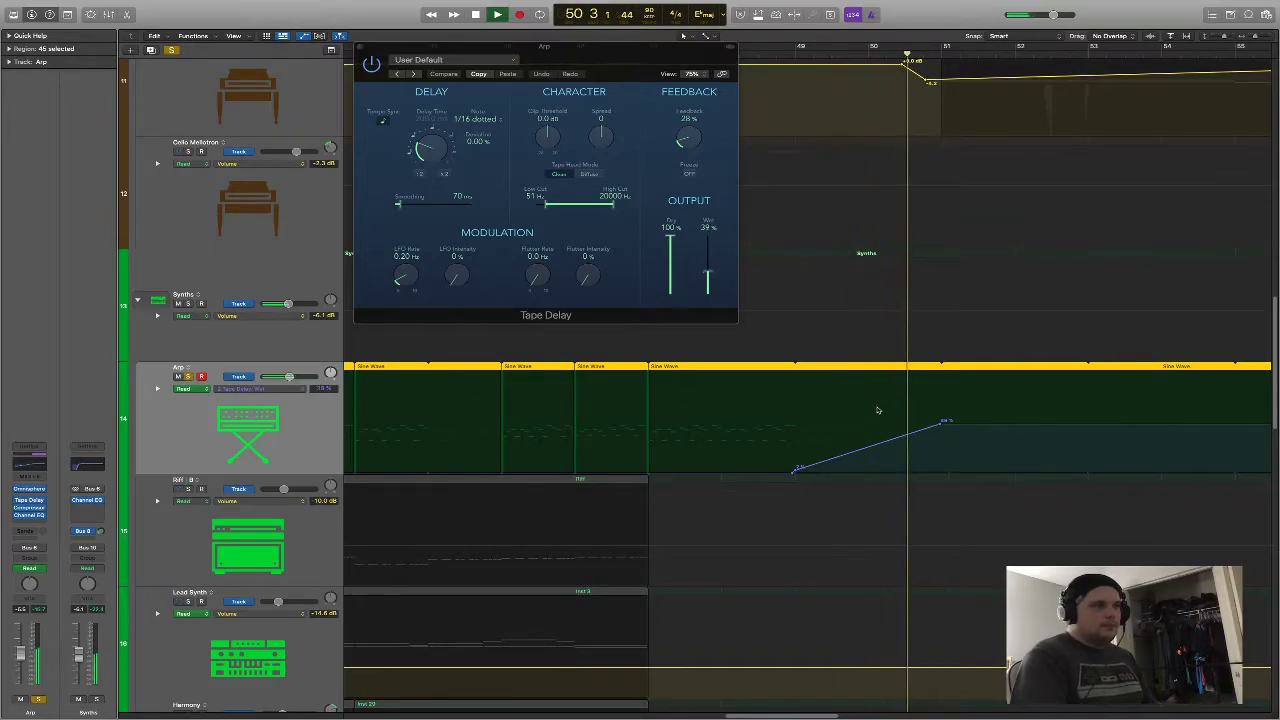
# Clear the Arp solo, stop playback in bar 51, and inspect the EQ frequency automation on the Stereo Out track
pyautogui.click(173, 52)
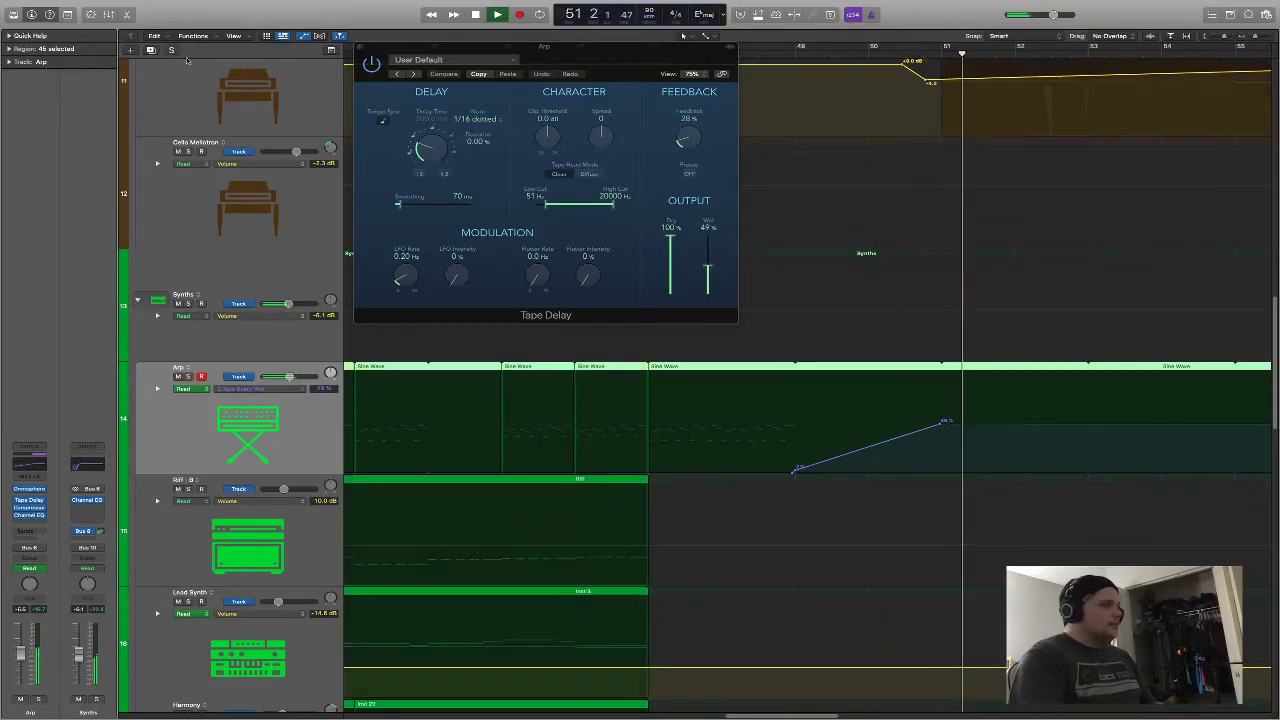
pyautogui.scroll(10, 1071, 208)
pyautogui.scroll(-15, 1046, 214)
pyautogui.press('space')
pyautogui.scroll(-10, 1047, 216)
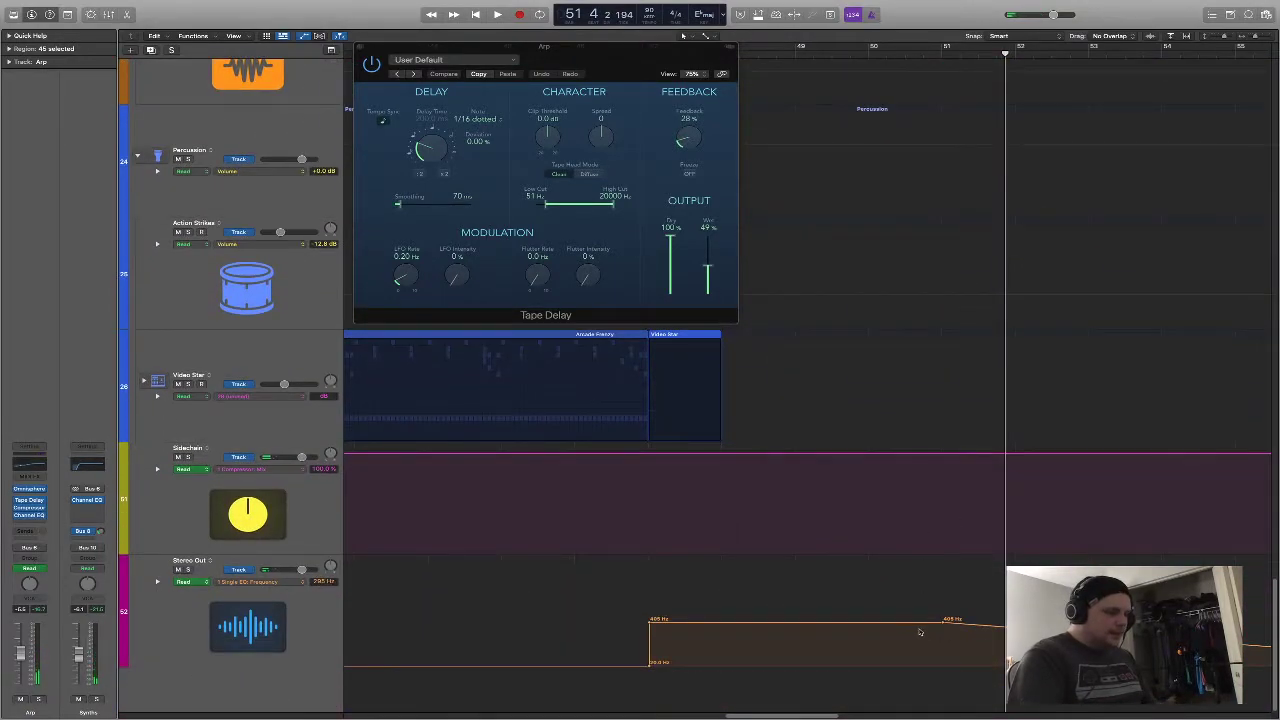
pyautogui.scroll(12, 829, 374)
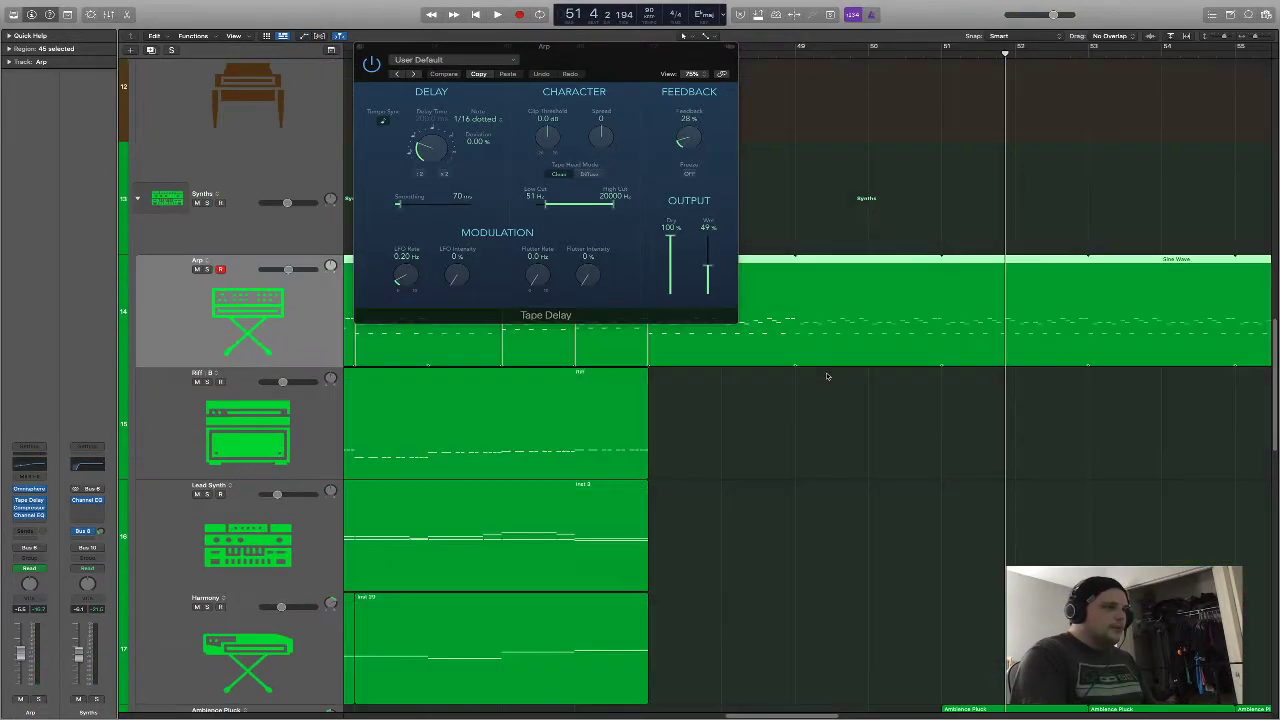
# Close the Tape Delay window and bring the arrangement around bar 51 back to a wider view
pyautogui.press('z')
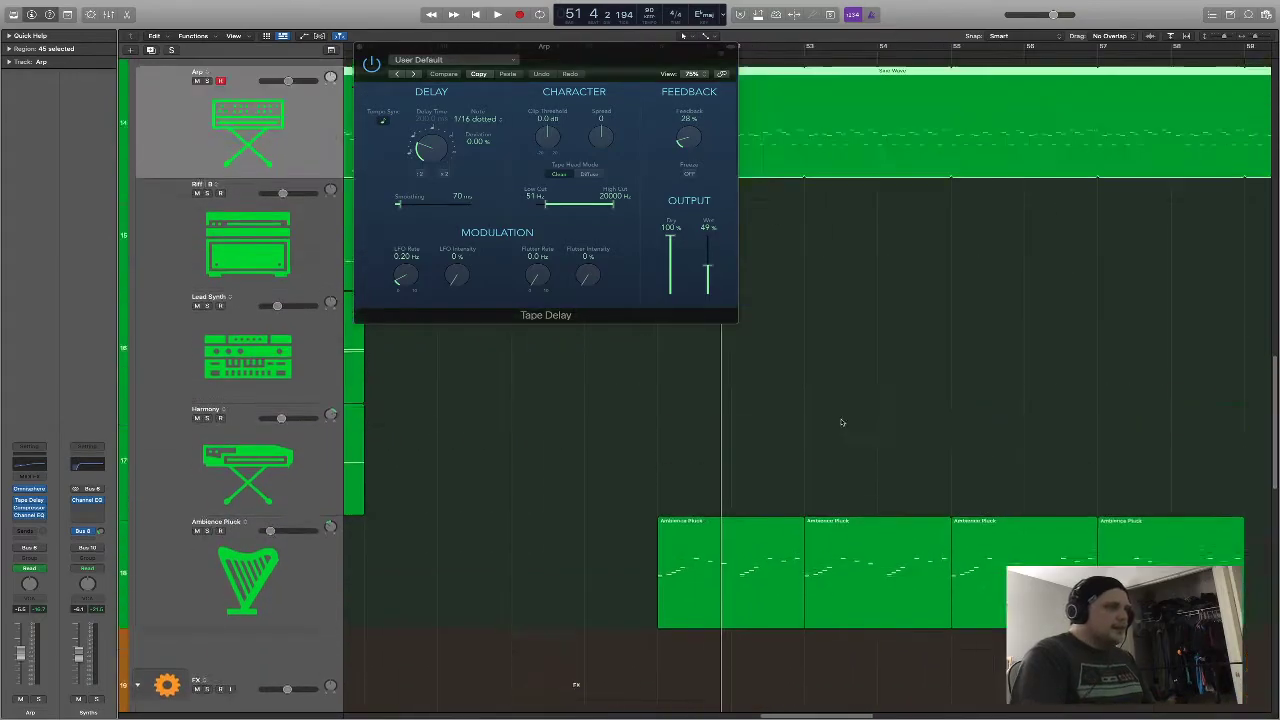
pyautogui.click(1223, 38)
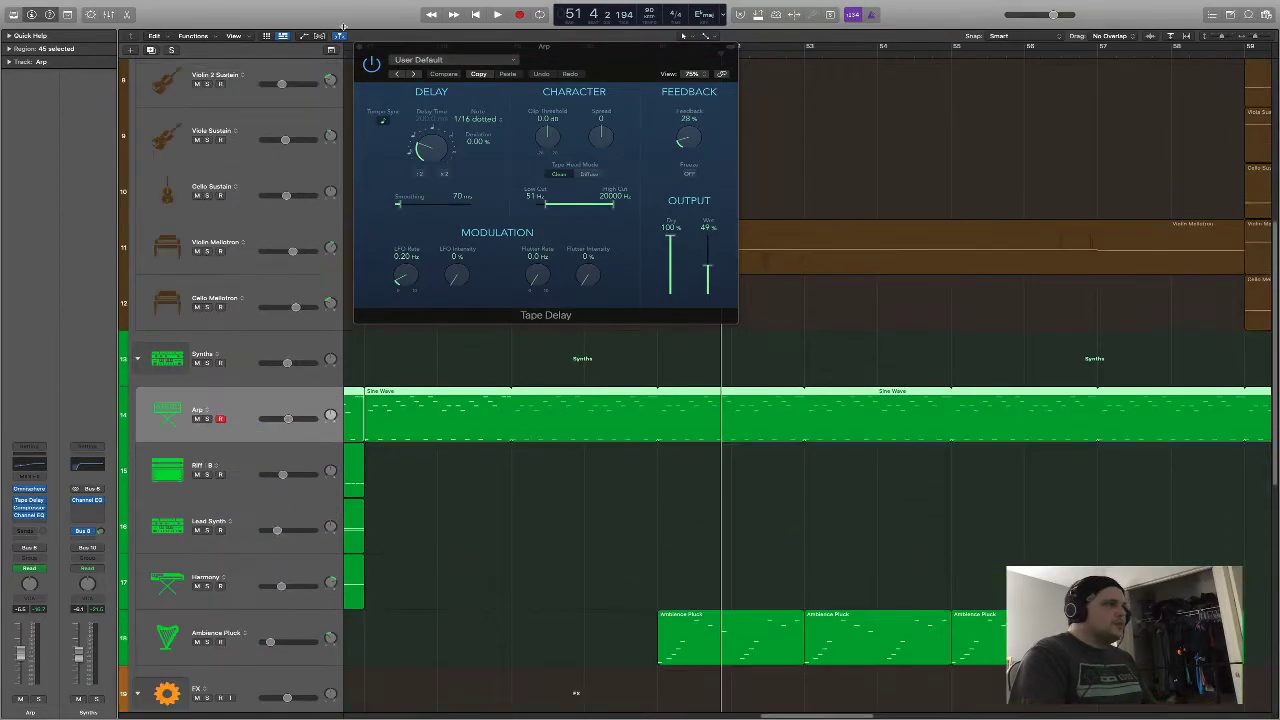
pyautogui.click(359, 47)
pyautogui.scroll(3, 829, 197)
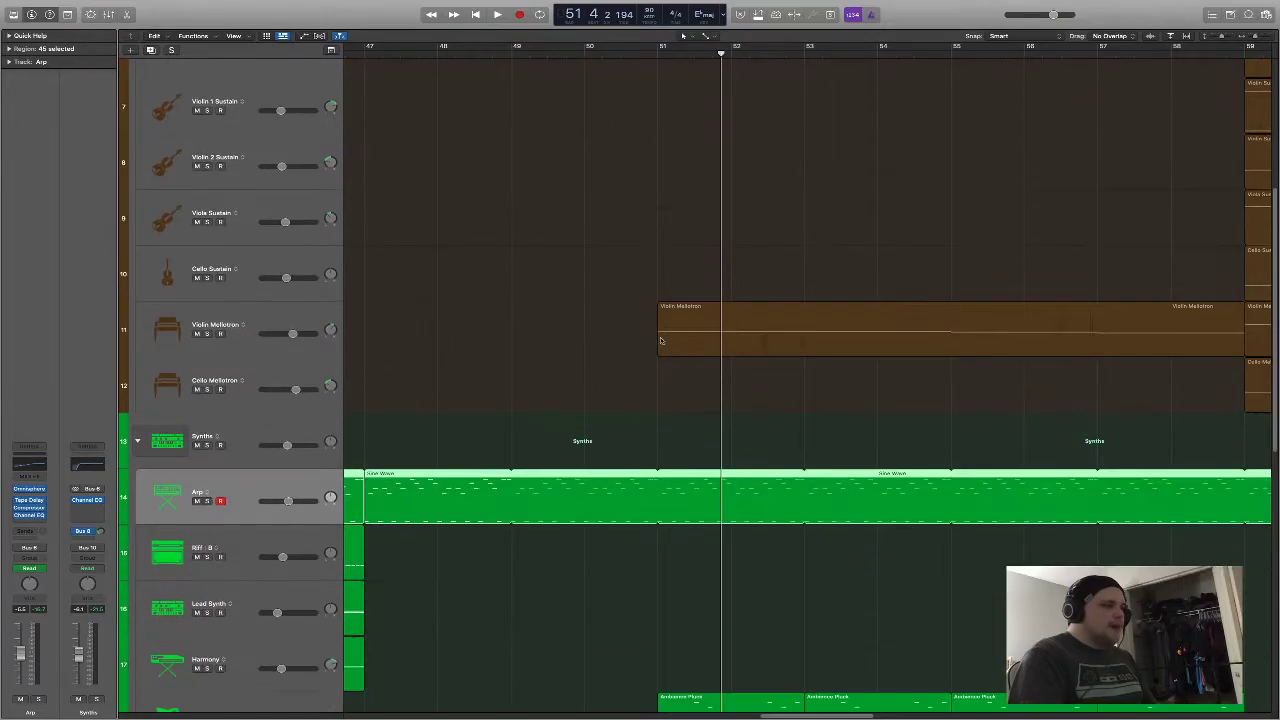
pyautogui.click(1254, 37)
pyautogui.scroll(-3, 857, 329)
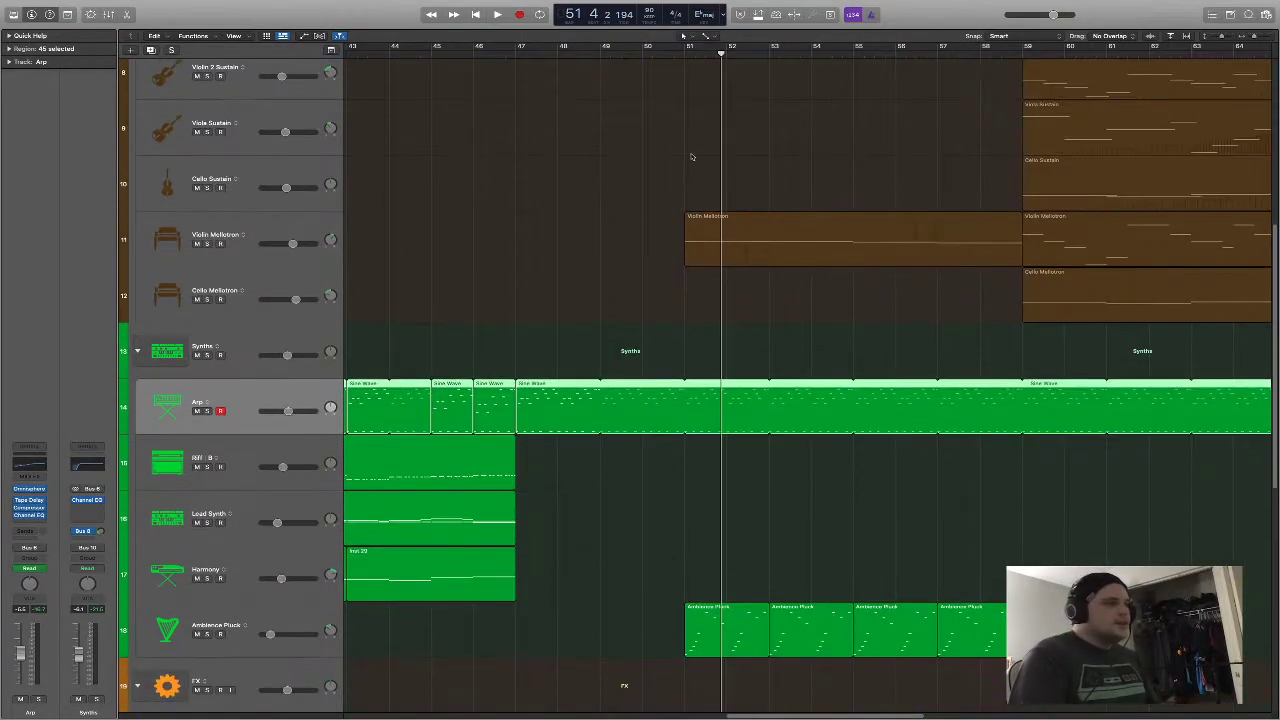
# Play the full arrangement from just before bar 51 while looking over the synth, pluck, and Mellotron tracks
pyautogui.click(684, 48)
pyautogui.press('space')
pyautogui.scroll(-6, 776, 253)
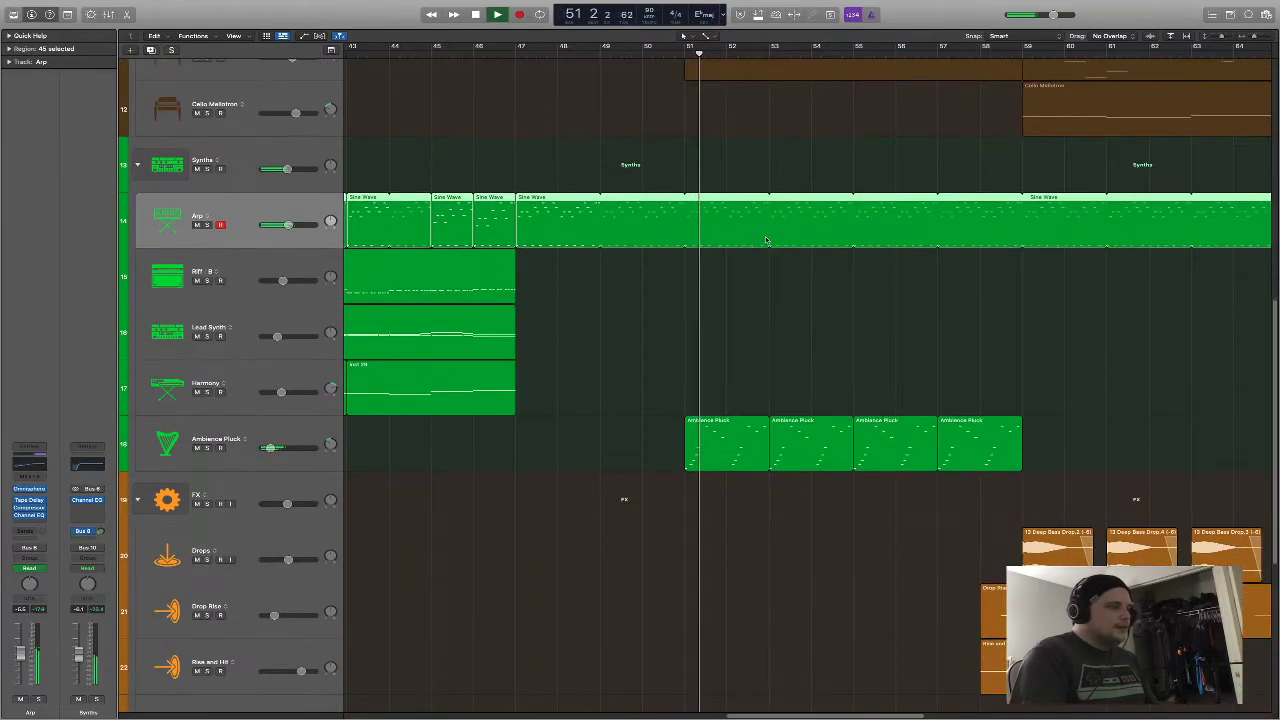
pyautogui.scroll(3, 776, 253)
pyautogui.press('space')
pyautogui.press('space')
# Select the Violin Mellotron track and deselect its regions
pyautogui.scroll(3, 720, 171)
pyautogui.click(692, 205)
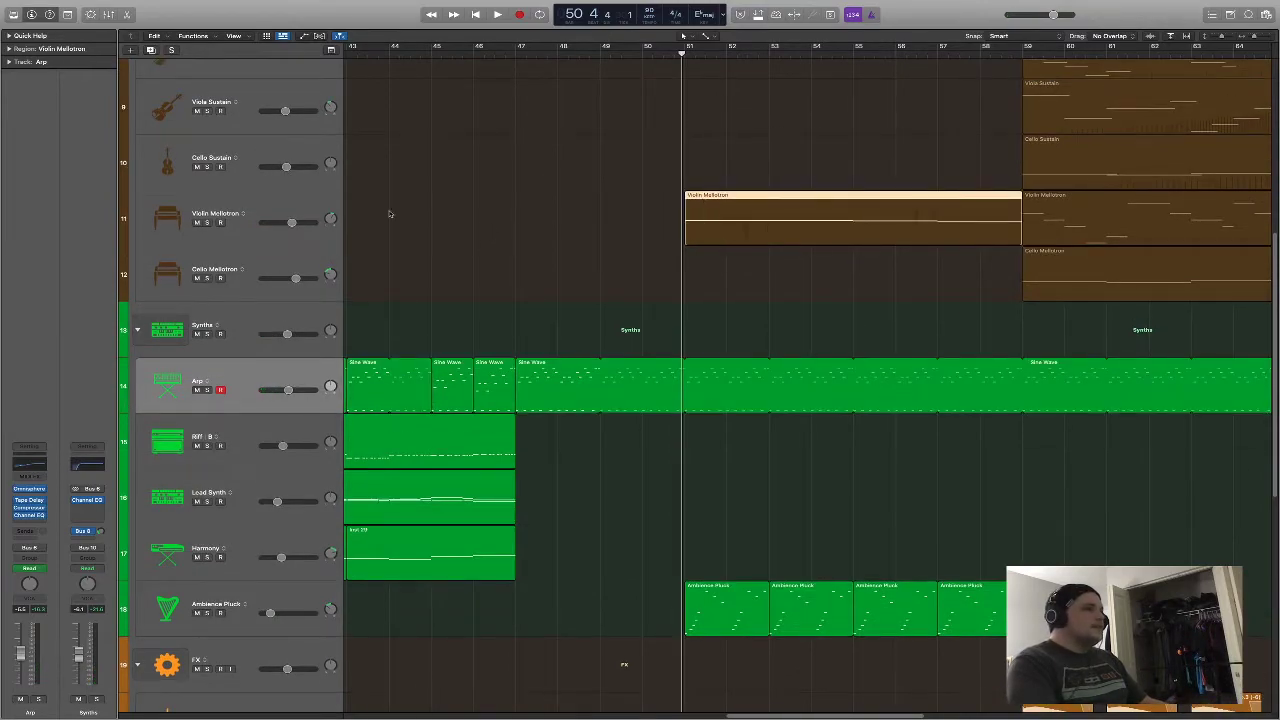
pyautogui.click(242, 213)
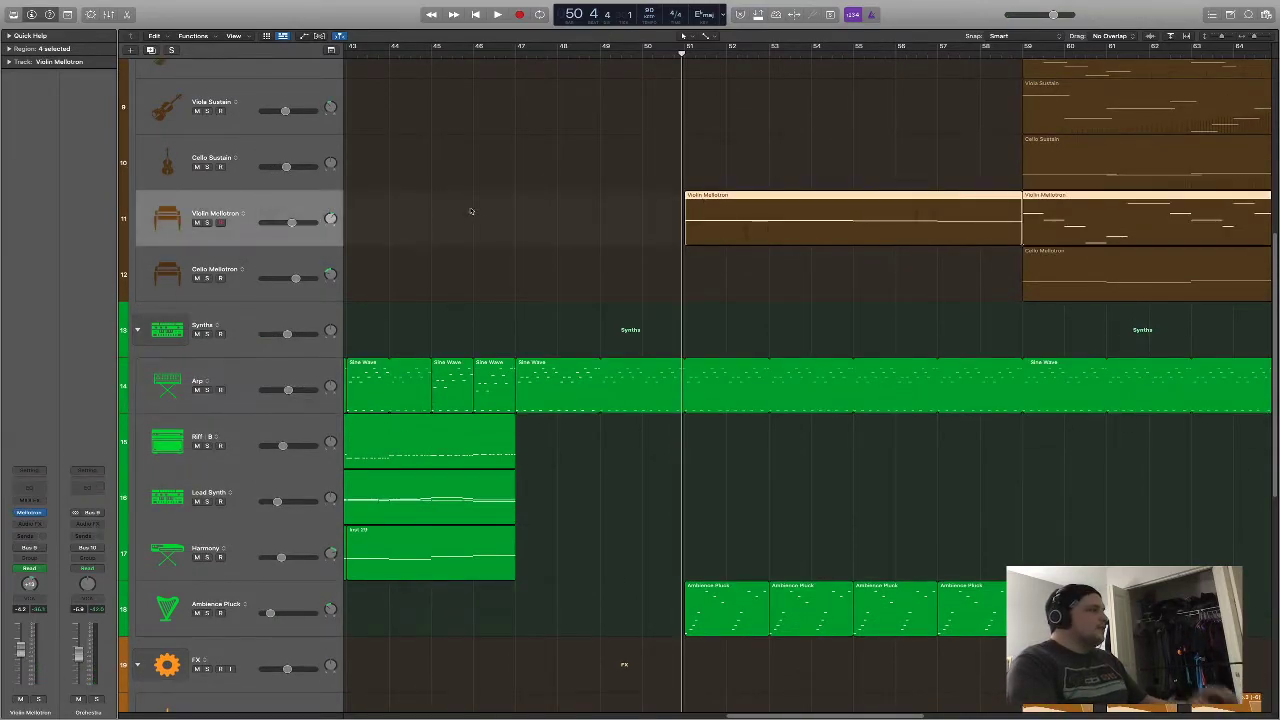
pyautogui.click(548, 207)
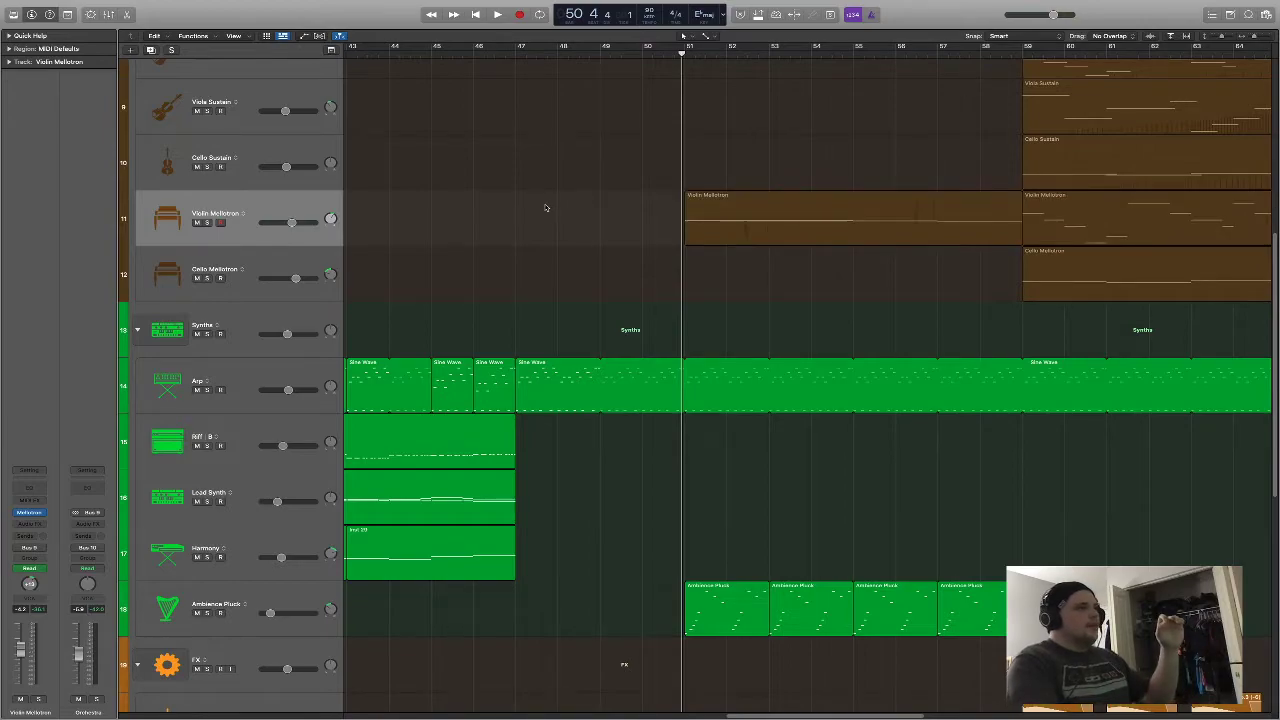
# Play the full arrangement from bar 51 while looking over the orchestra, synth, FX, and percussion tracks
pyautogui.scroll(-12, 545, 210)
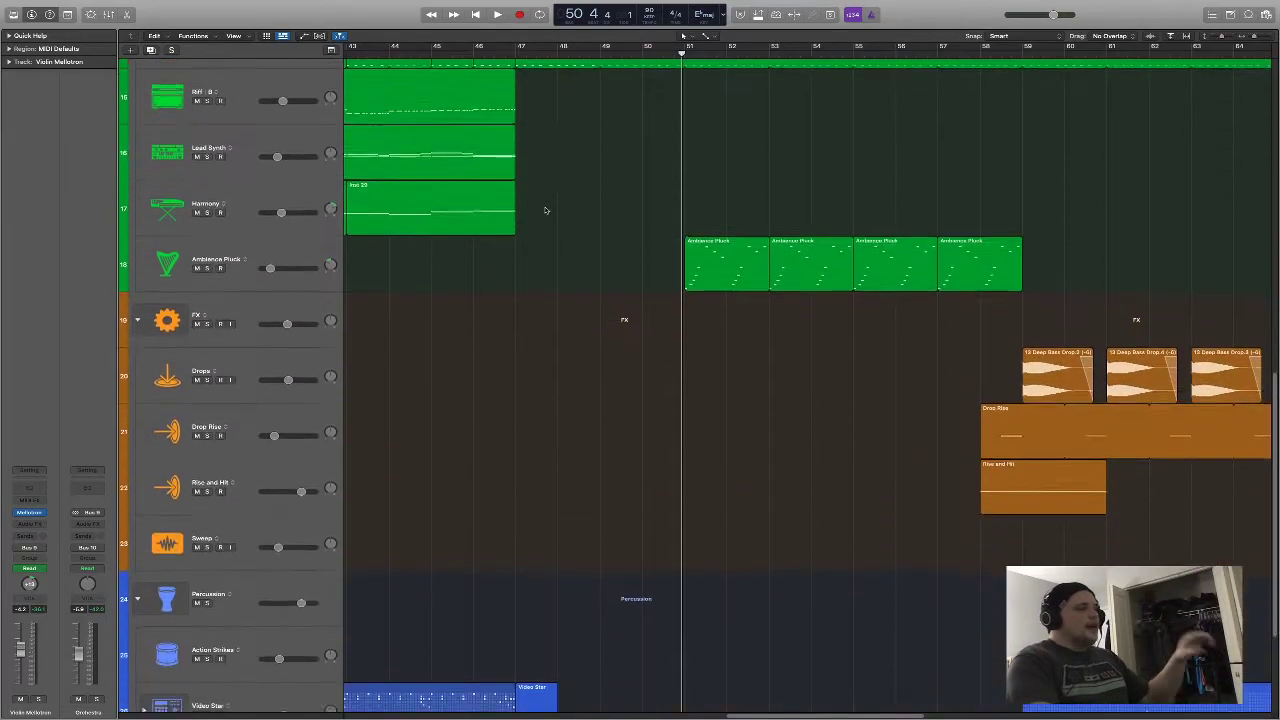
pyautogui.scroll(13, 546, 209)
pyautogui.press('space')
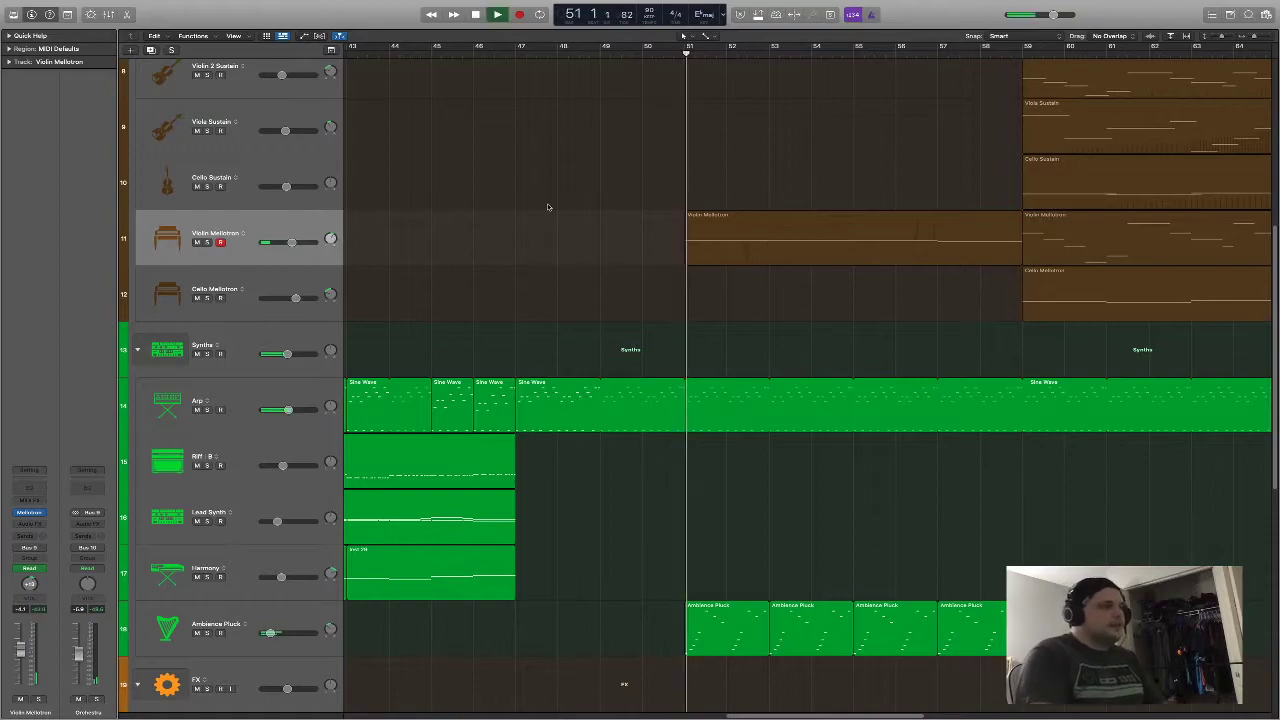
pyautogui.hscroll(-3, 762, 700)
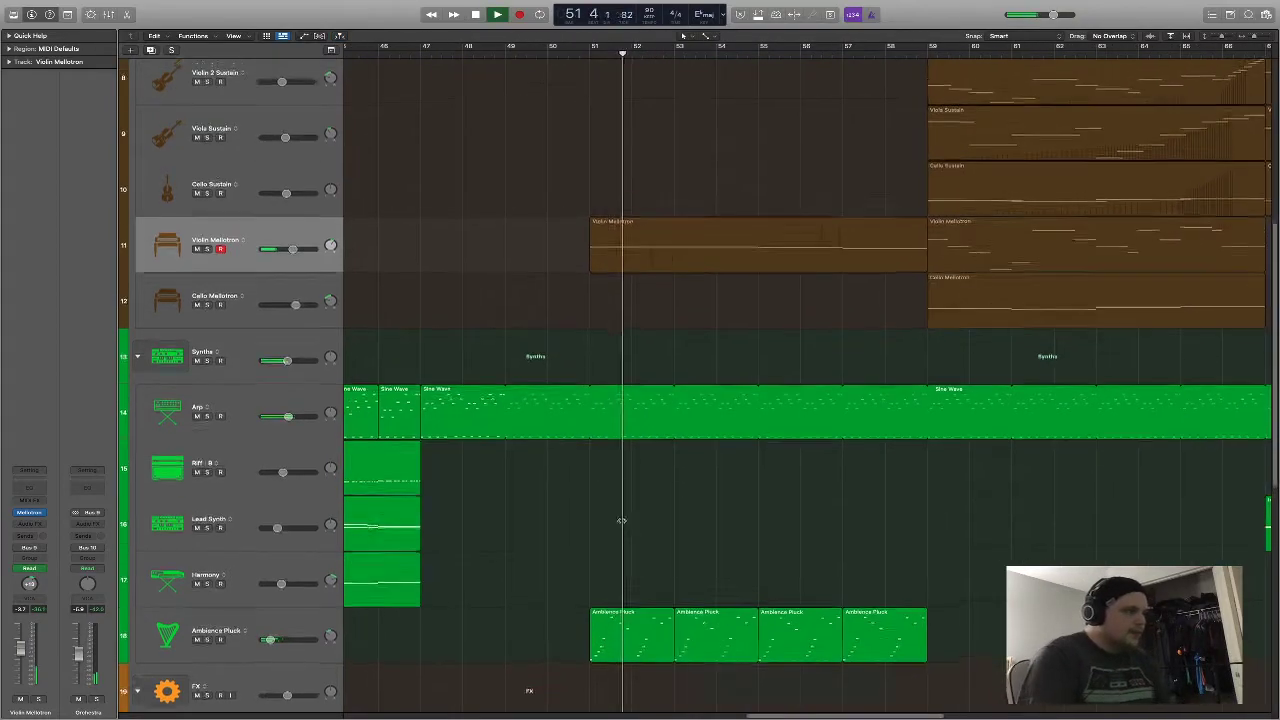
pyautogui.scroll(13, 614, 514)
pyautogui.scroll(-5, 624, 516)
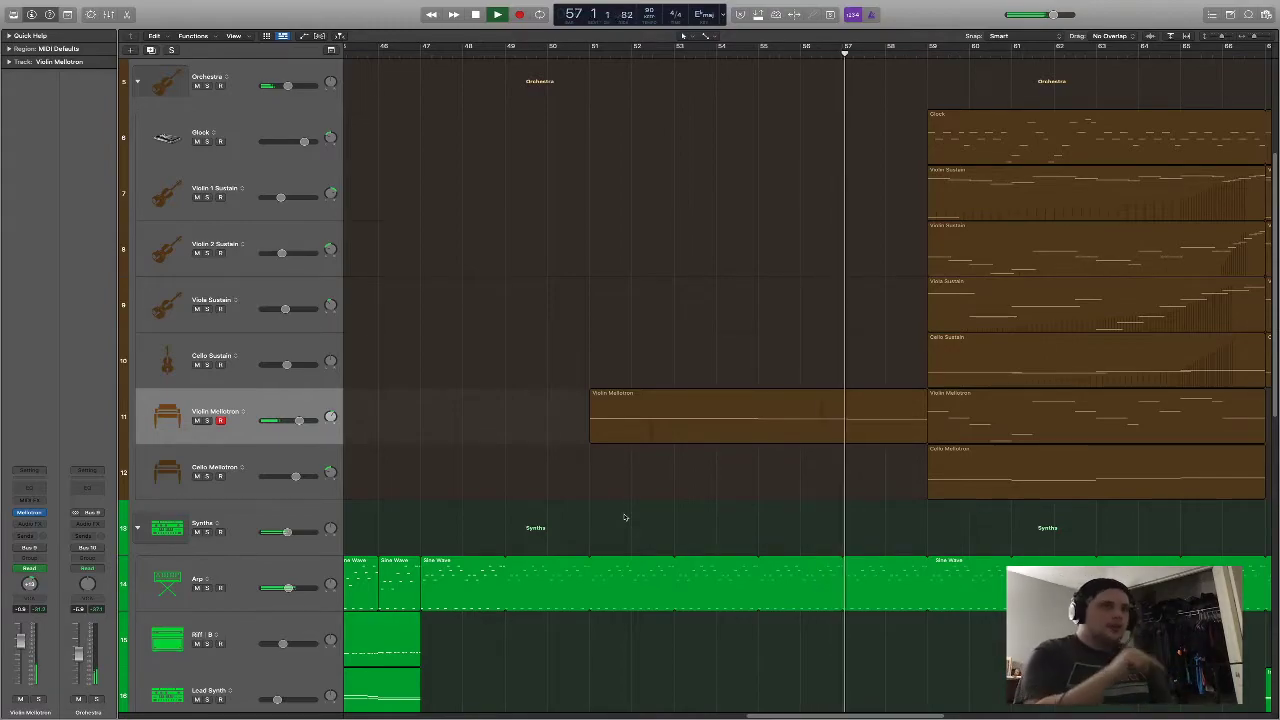
pyautogui.scroll(-10, 808, 470)
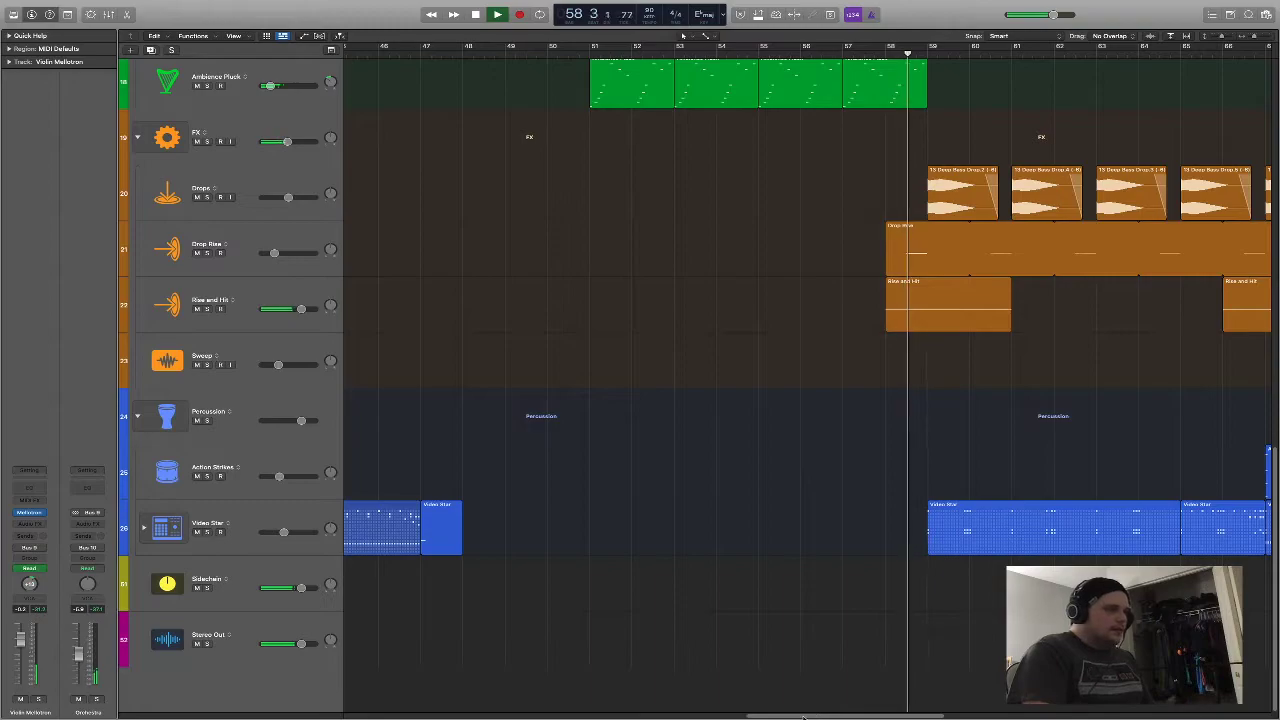
# Stop playback in bar 59, return the playhead to just before that bar, and look over the tracks in this section
pyautogui.hscroll(10, 800, 700)
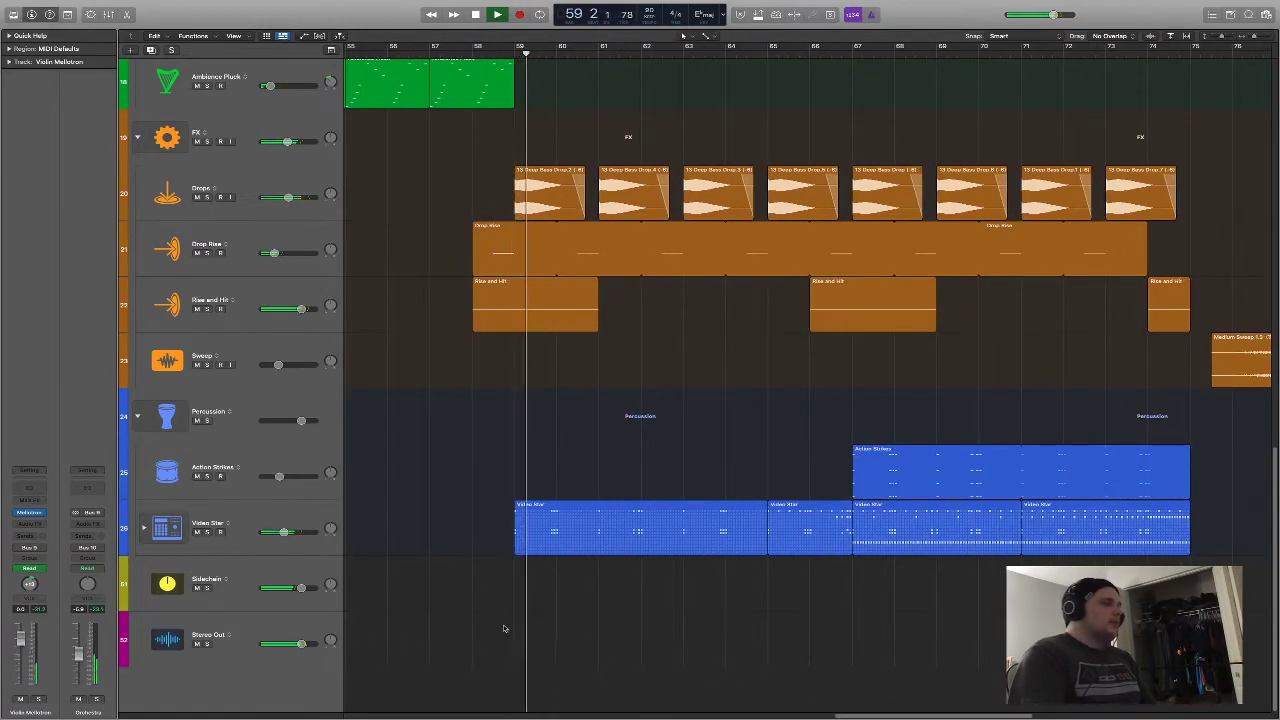
pyautogui.scroll(10, 506, 629)
pyautogui.scroll(-3, 589, 60)
pyautogui.scroll(5, 520, 50)
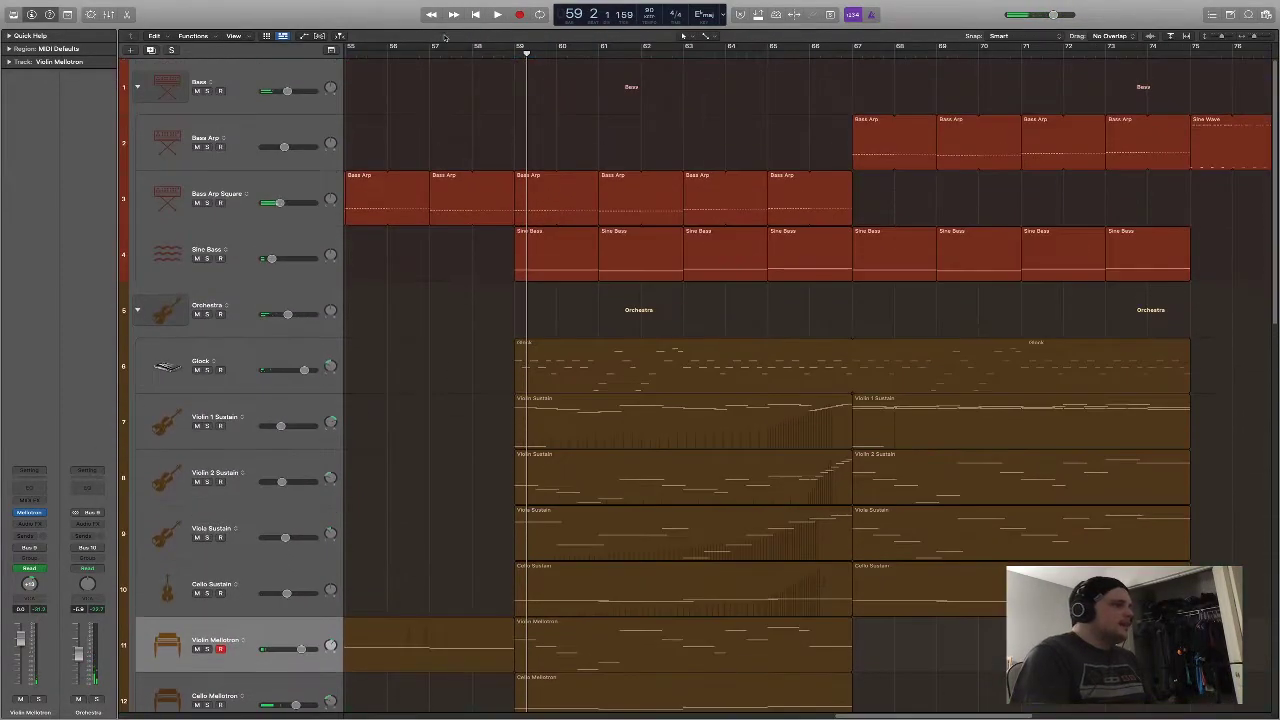
pyautogui.click(505, 52)
pyautogui.scroll(-2, 467, 190)
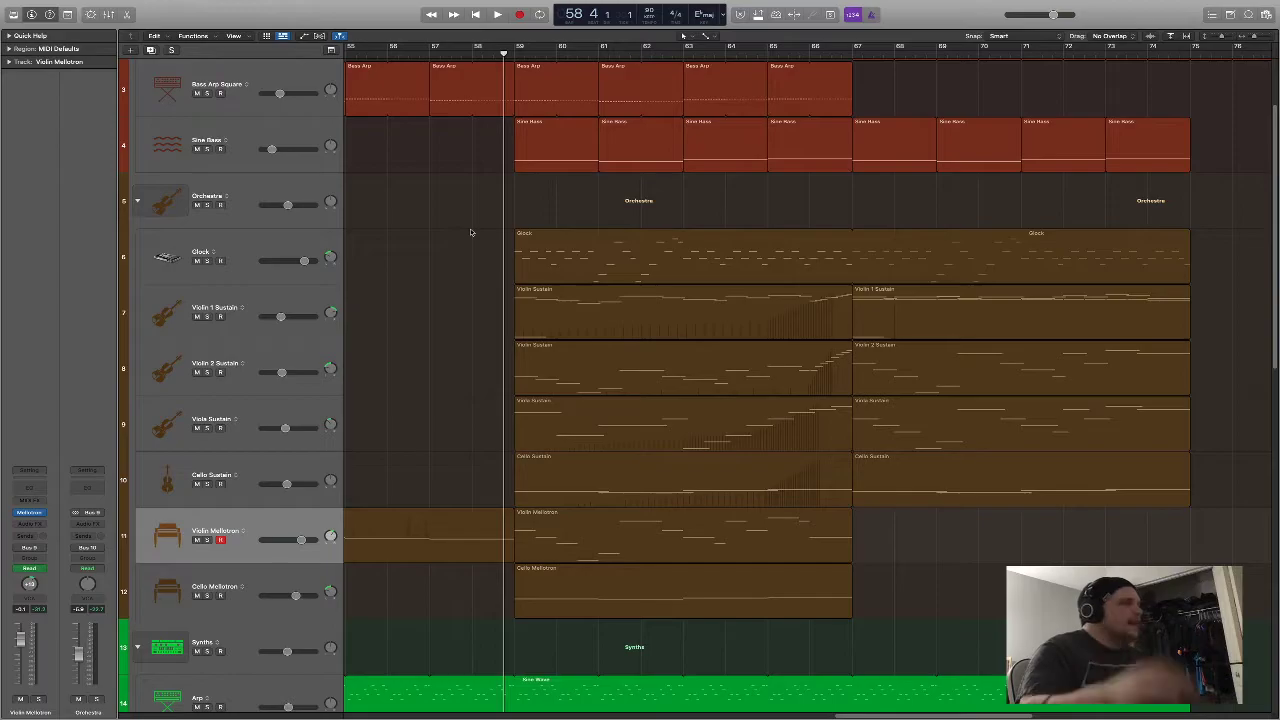
pyautogui.scroll(-15, 475, 230)
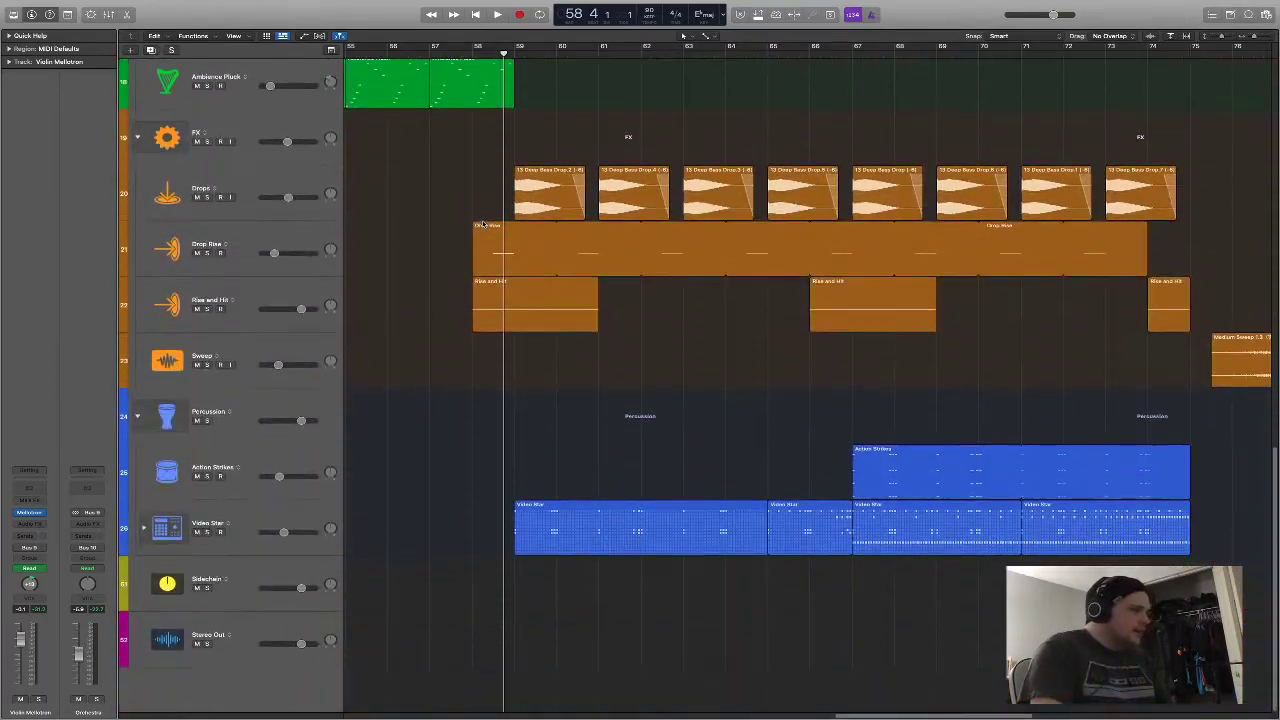
pyautogui.scroll(10, 483, 224)
pyautogui.scroll(-10, 234, 458)
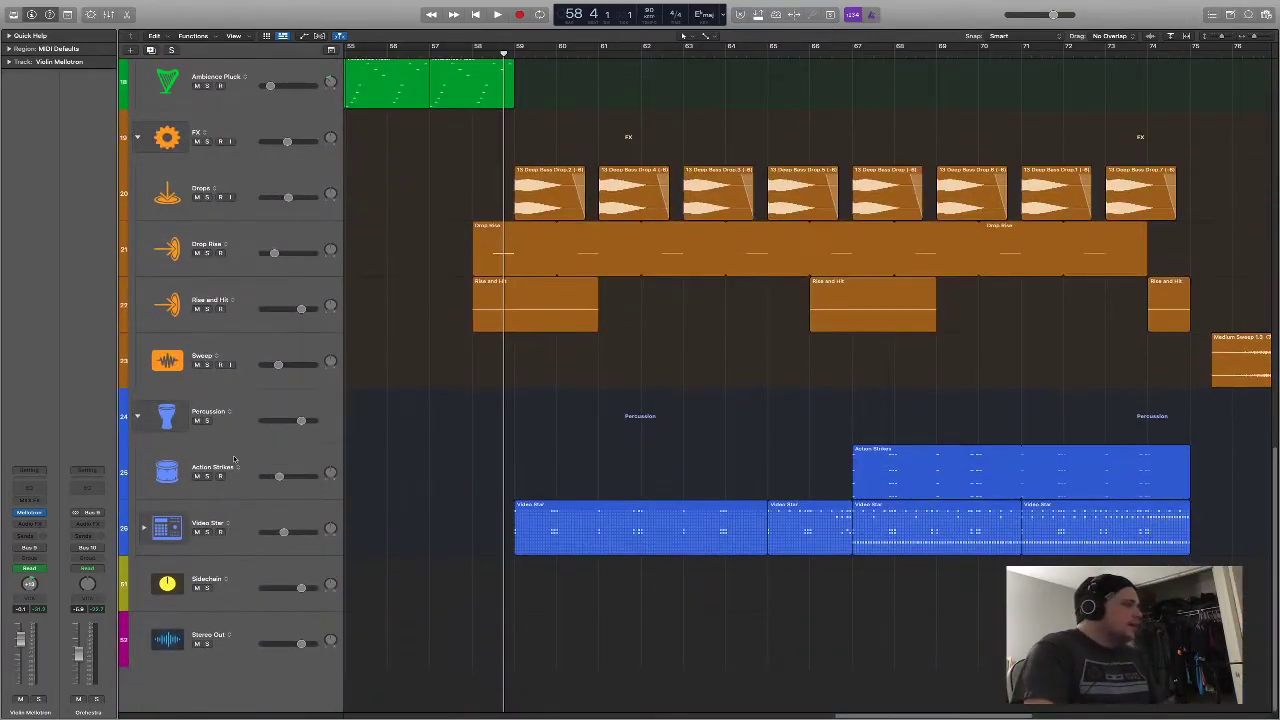
# Solo the FX stack, place the playhead at bar 58, and select the Rise and Hit track
pyautogui.click(207, 141)
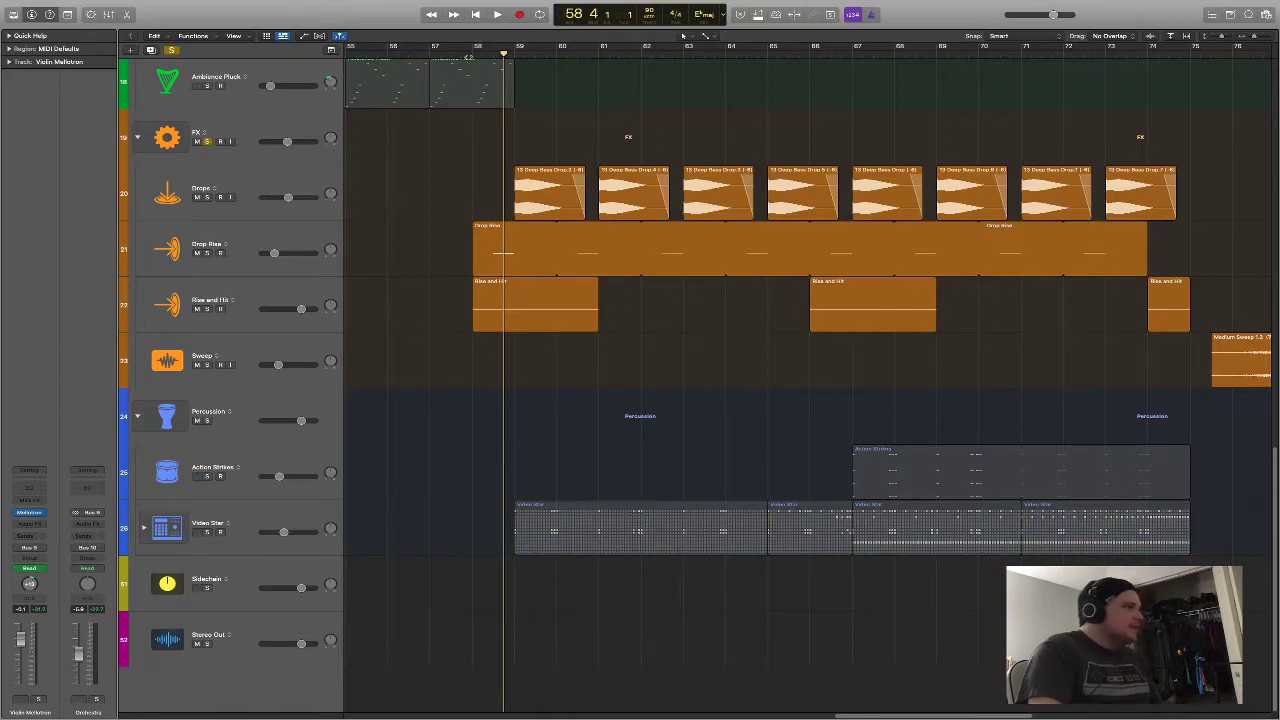
pyautogui.scroll(3, 469, 62)
pyautogui.scroll(-2, 469, 62)
pyautogui.click(245, 365)
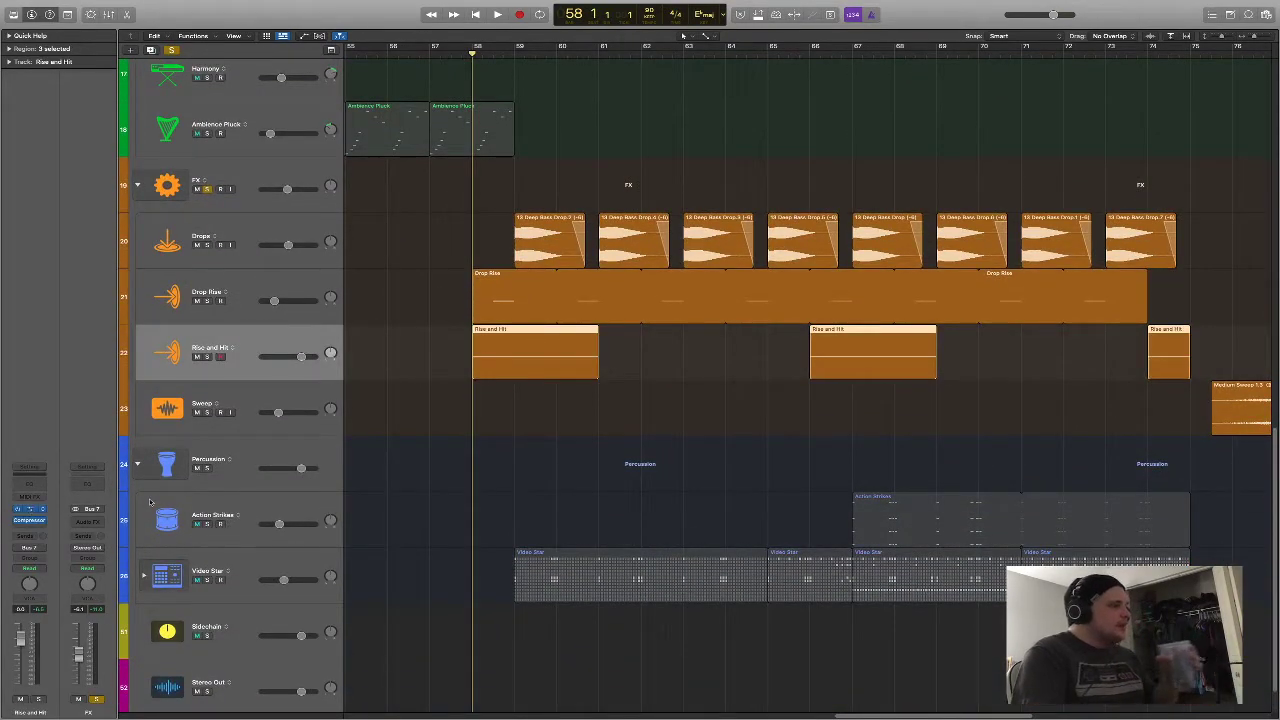
# Show the Rise and Hit track's Kontakt instrument, audition the track soloed, and return the playhead to bar 58 with the plugin closed
pyautogui.press('v')
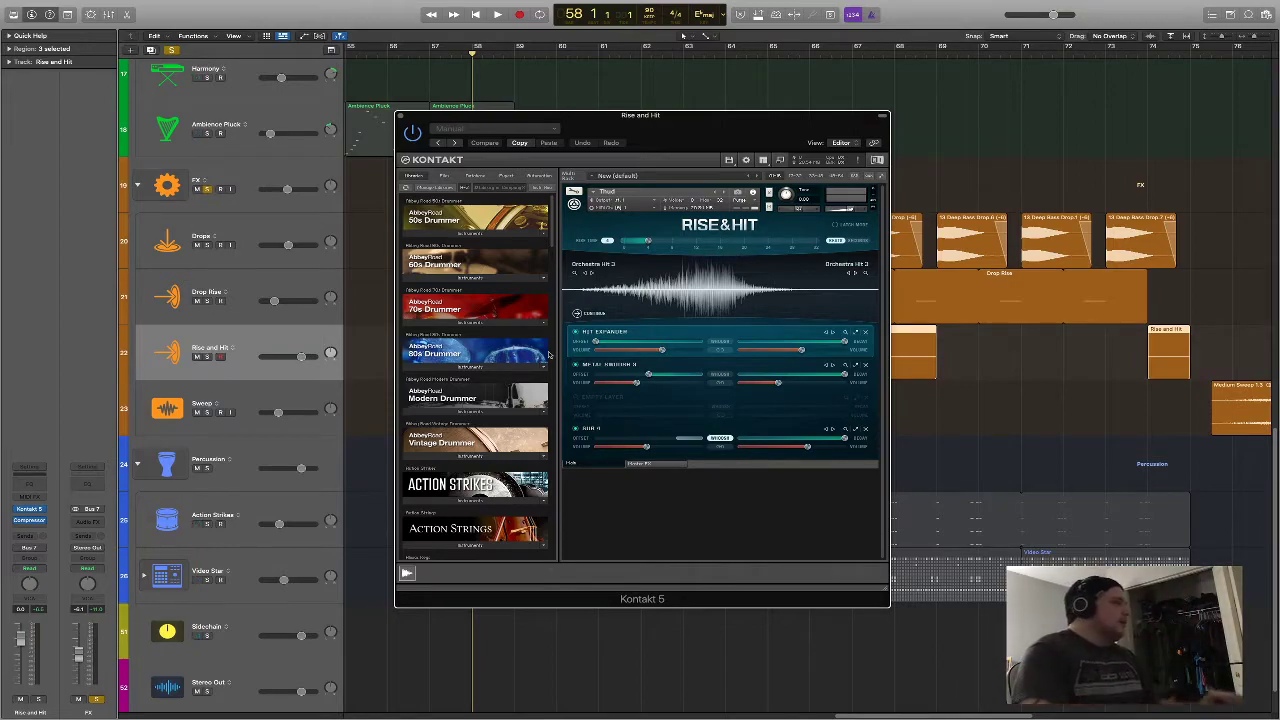
pyautogui.click(206, 357)
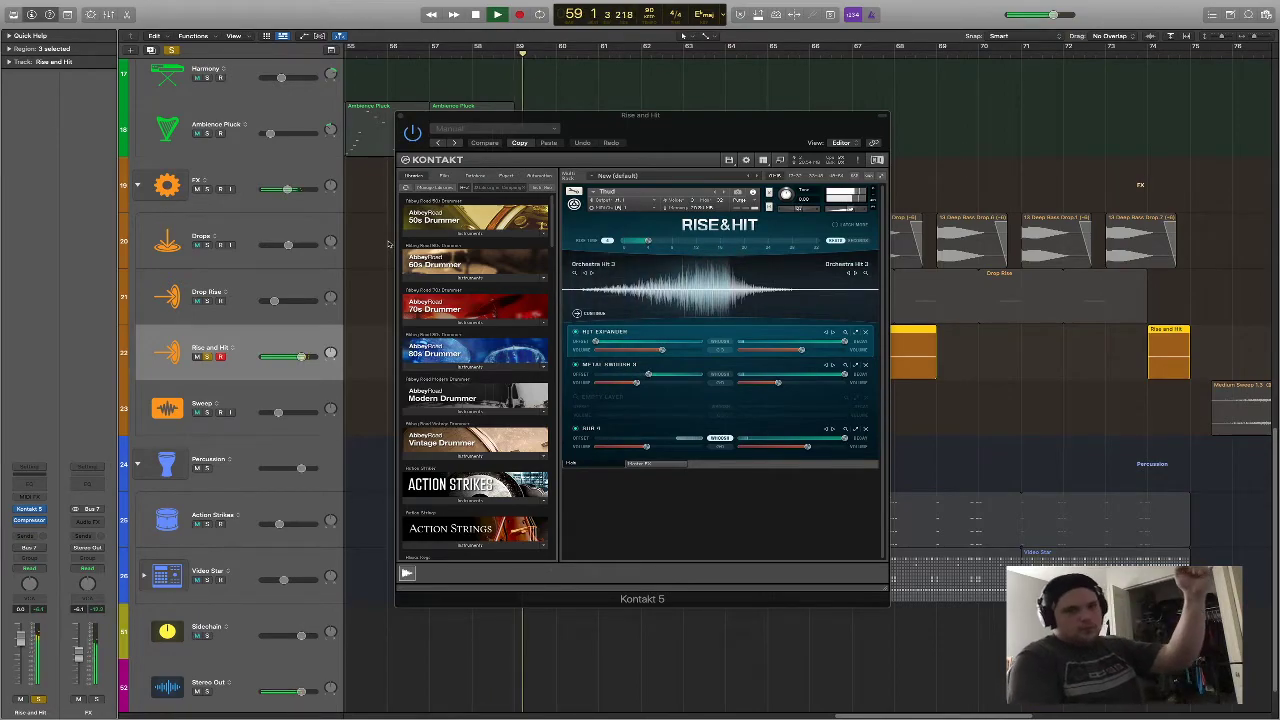
pyautogui.press('space')
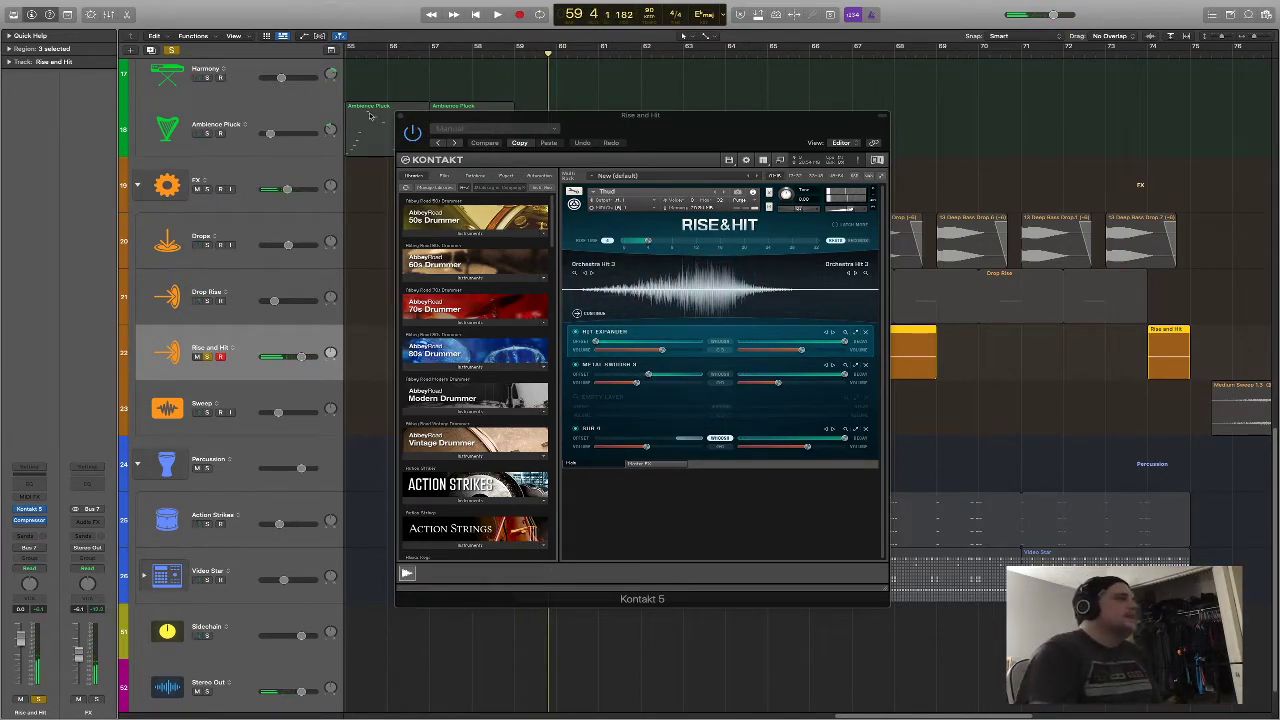
pyautogui.click(403, 117)
pyautogui.click(472, 50)
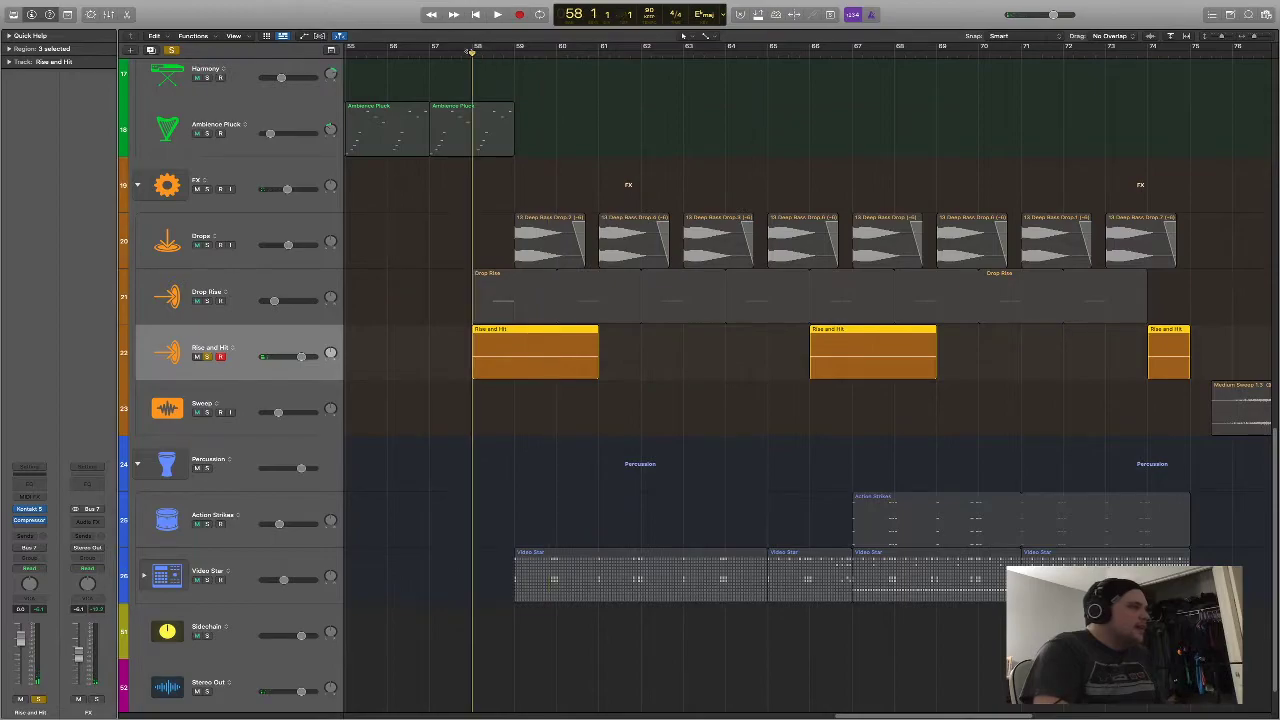
# Audition the Drop Rise track from bar 58, clear its solo, and solo the whole FX stack
pyautogui.click(226, 312)
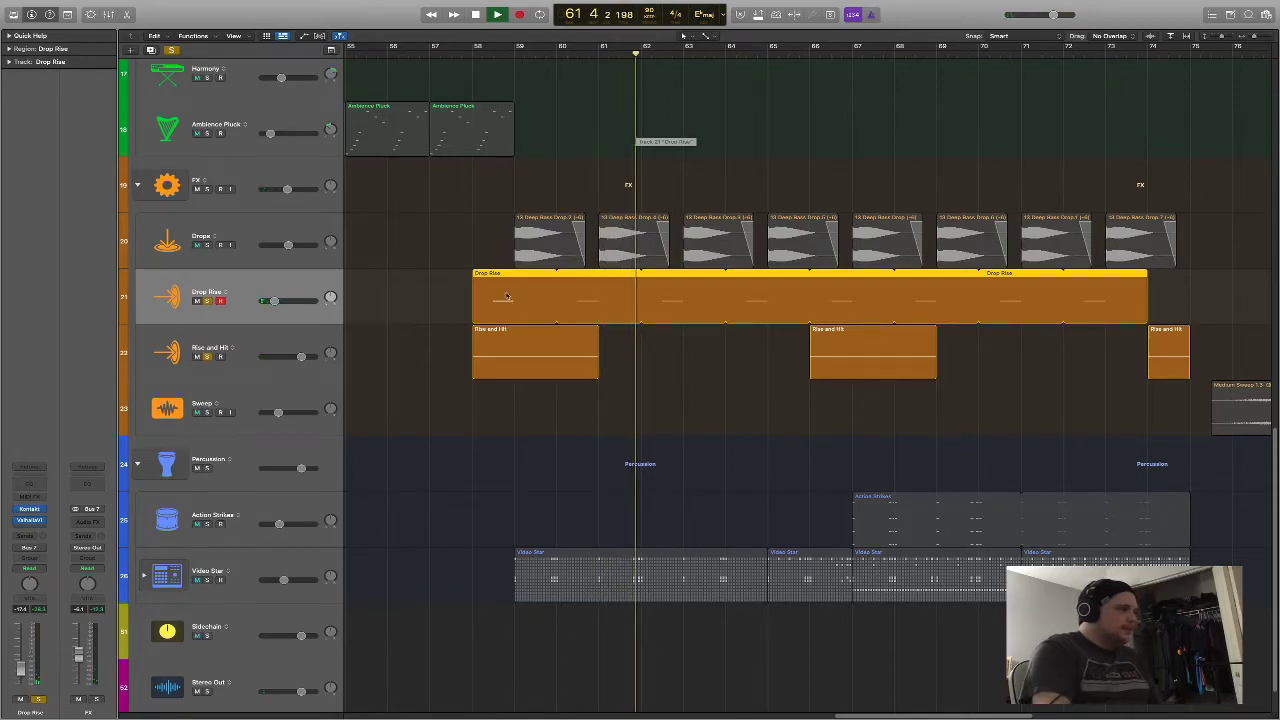
pyautogui.click(172, 50)
pyautogui.click(207, 189)
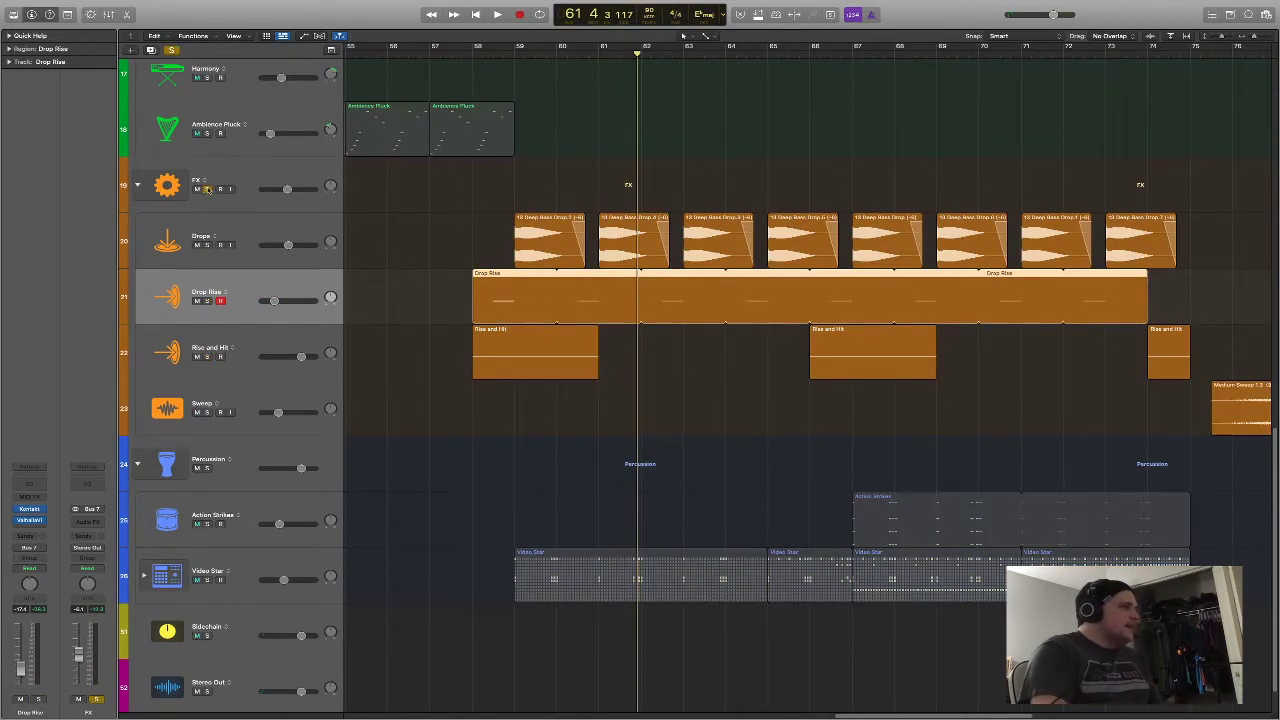
# Play the soloed FX stack from bar 58 and select the Drops track before stopping playback
pyautogui.doubleClick(470, 50)
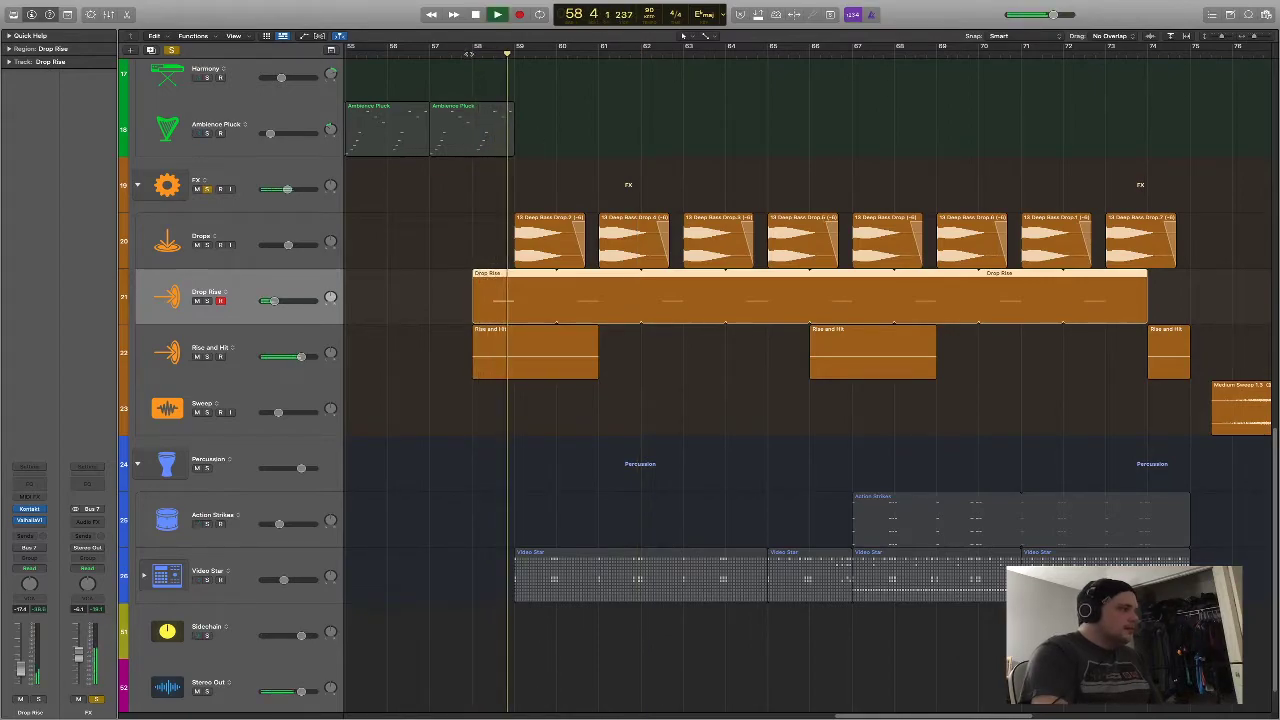
pyautogui.click(280, 234)
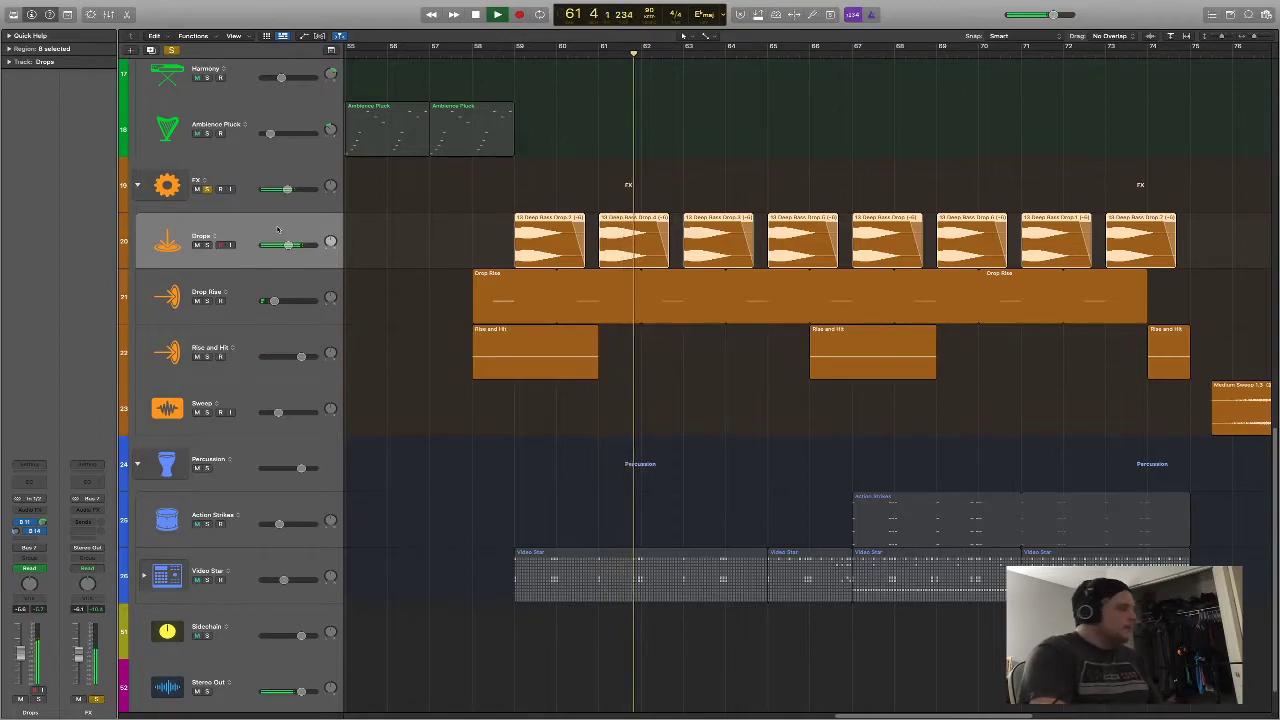
pyautogui.press('space')
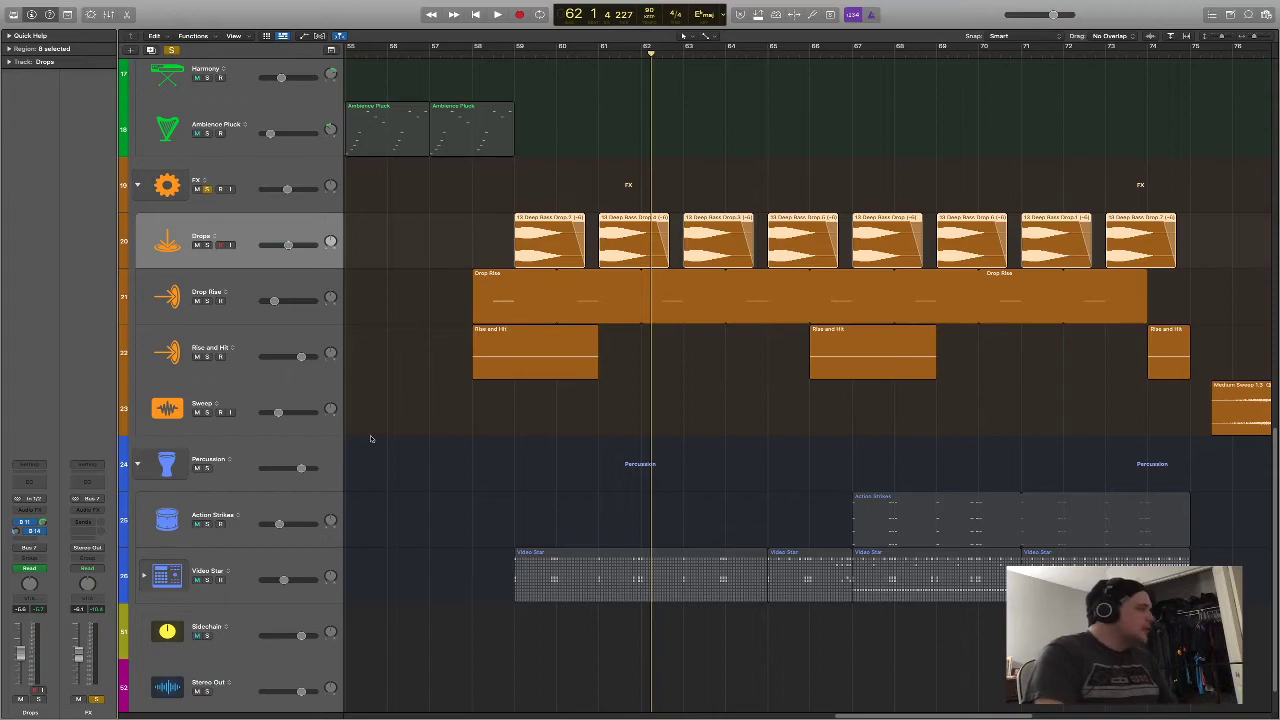
# Deselect the Drops regions, place the playhead in bar 58, and solo the Bass Drop Midrange bus fed by the Bus 14 send
pyautogui.scroll(-1, 414, 438)
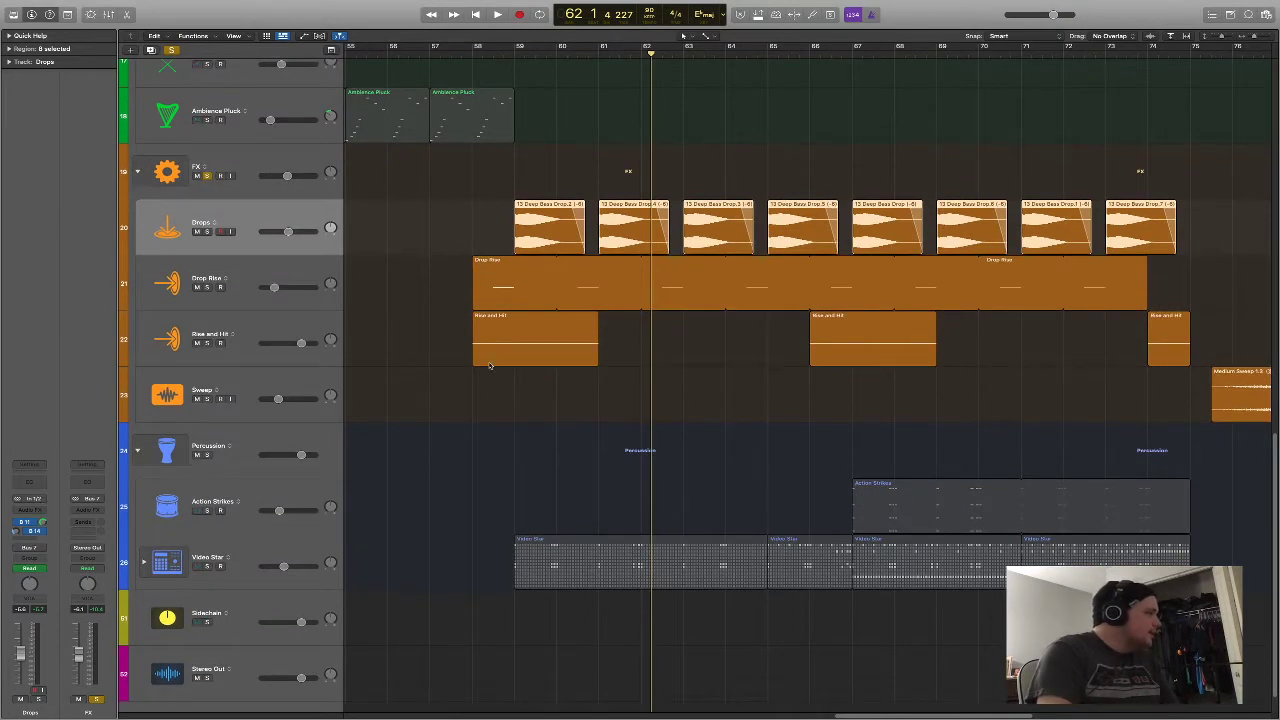
pyautogui.hscroll(3, 900, 713)
pyautogui.click(747, 611)
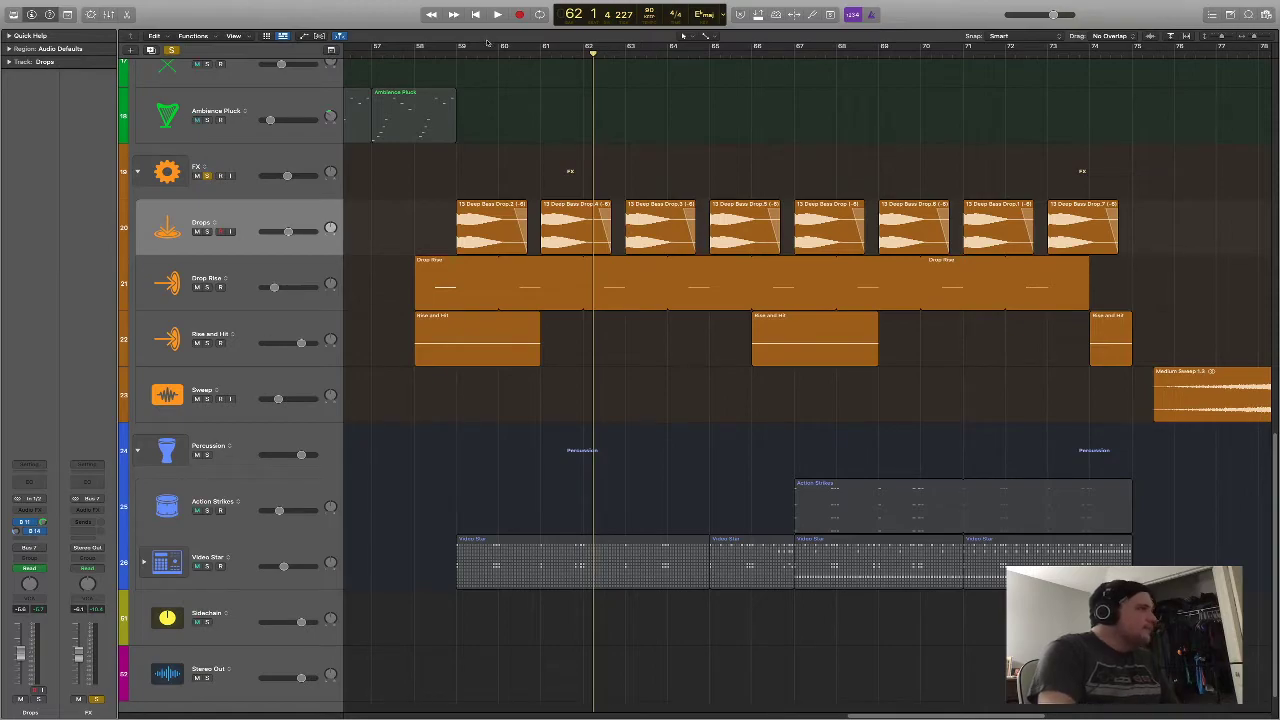
pyautogui.click(416, 56)
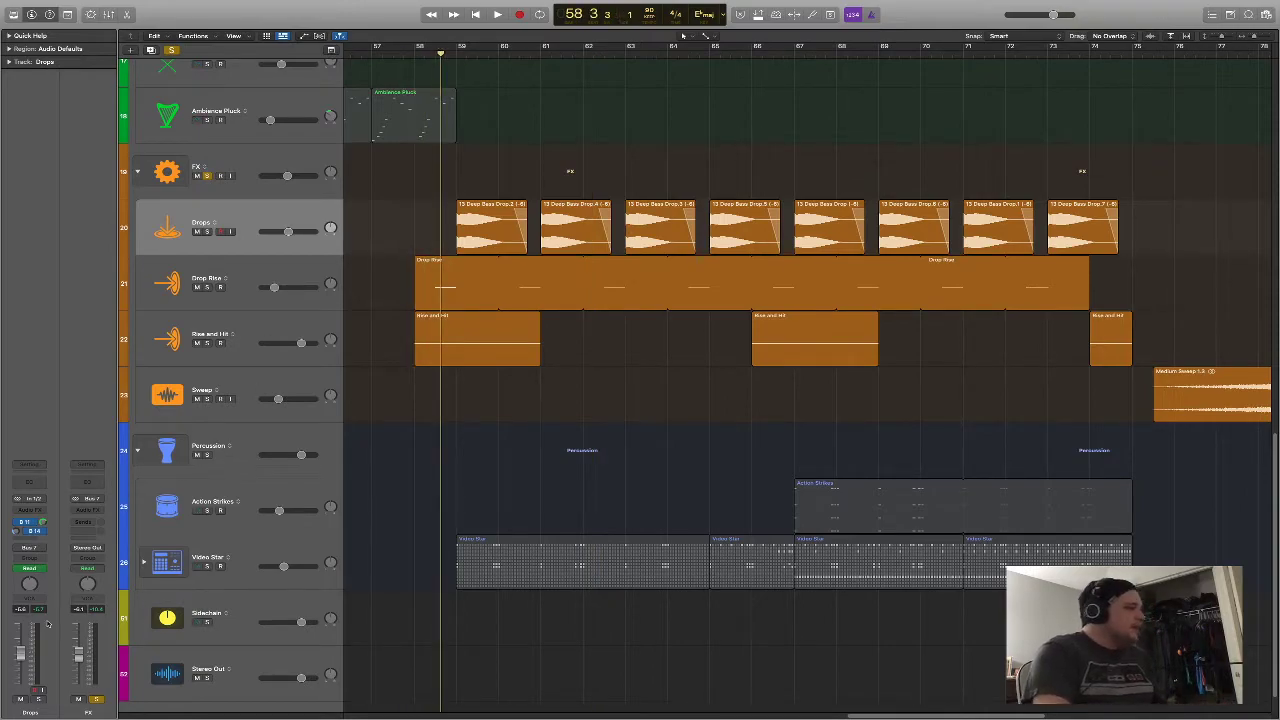
pyautogui.click(25, 533)
pyautogui.click(30, 570)
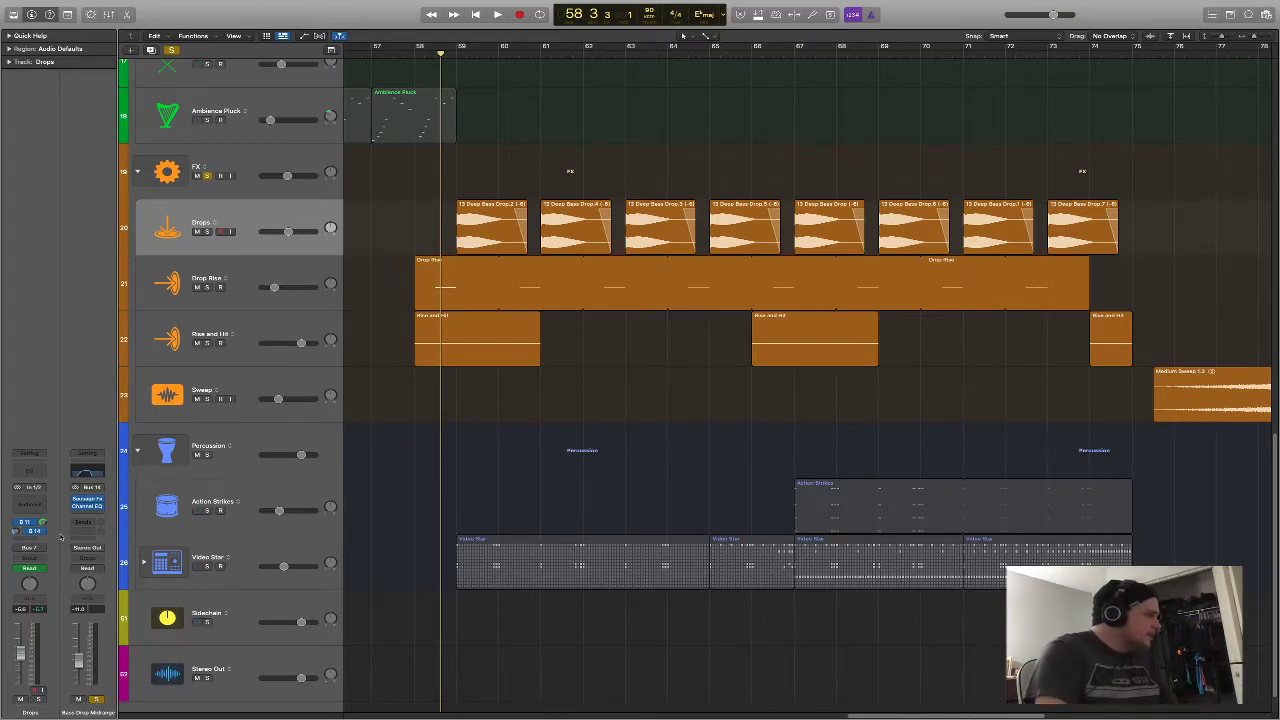
# Clear the FX stack solo and loop bars 59 to 74 to audition the Drops through the soloed Bass Drop Midrange bus
pyautogui.click(207, 176)
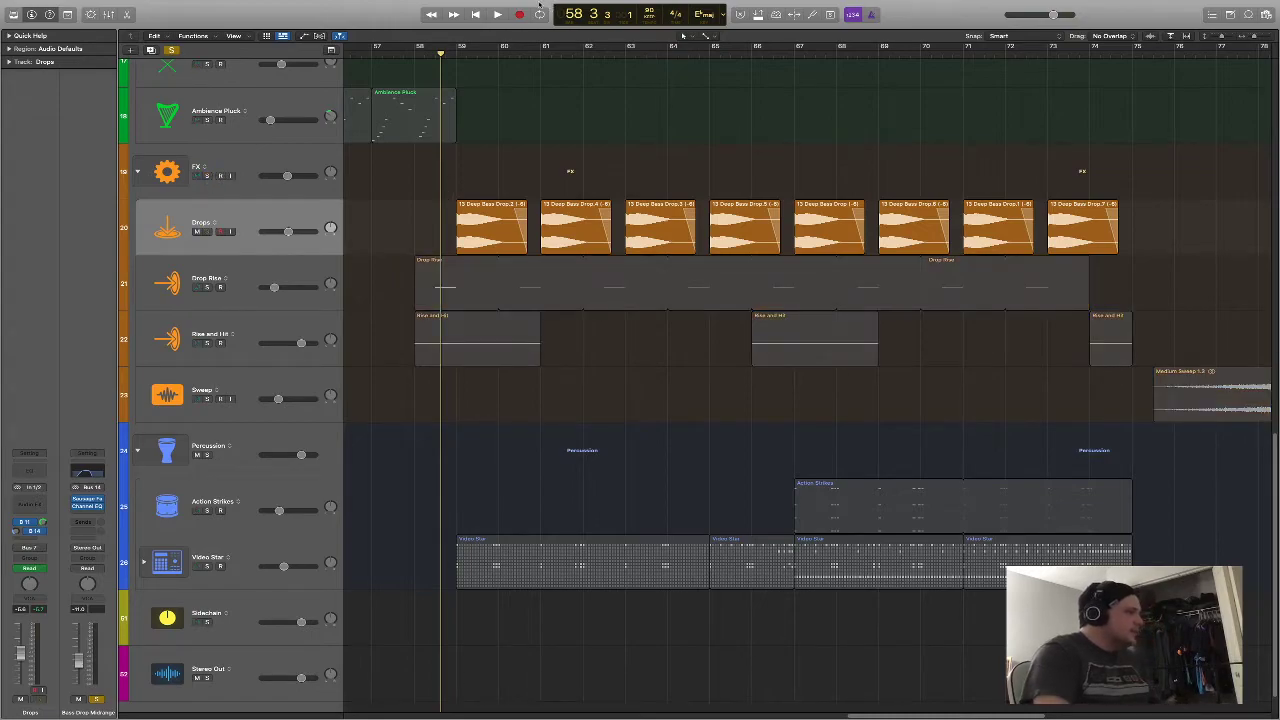
pyautogui.moveTo(458, 50); pyautogui.dragTo(1095, 50)
pyautogui.press('space')
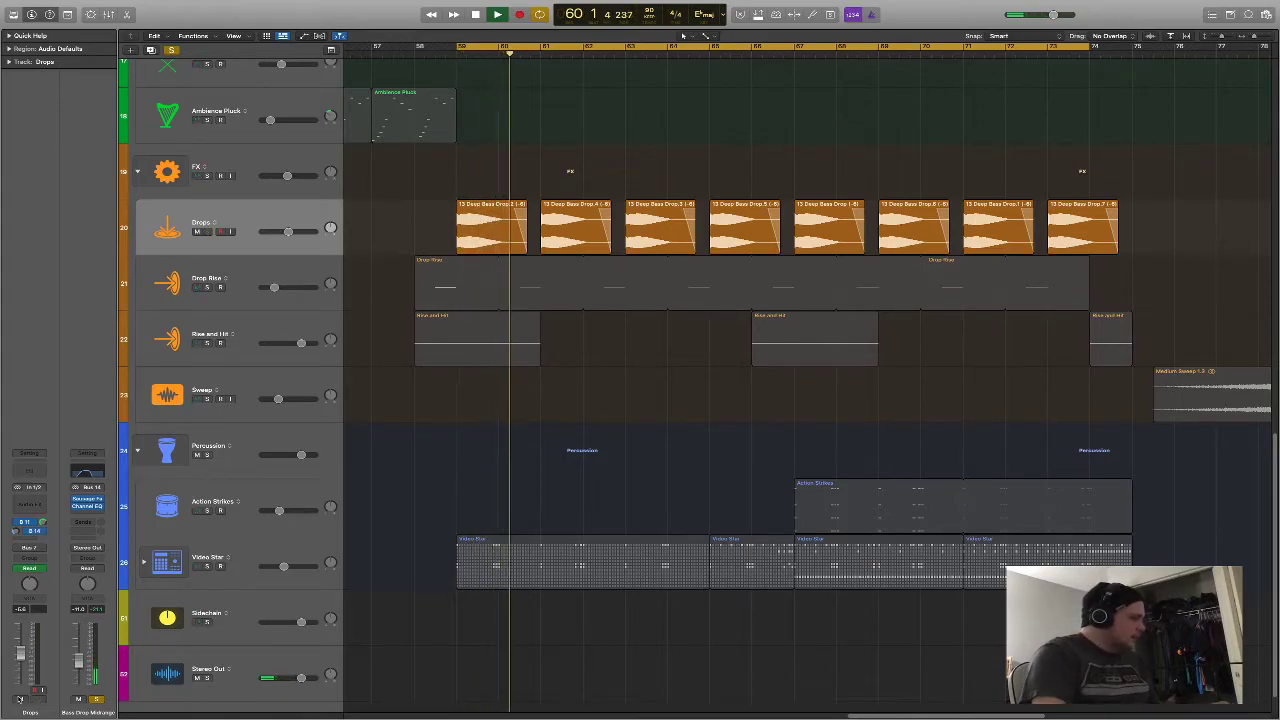
pyautogui.click(20, 699)
pyautogui.click(20, 699)
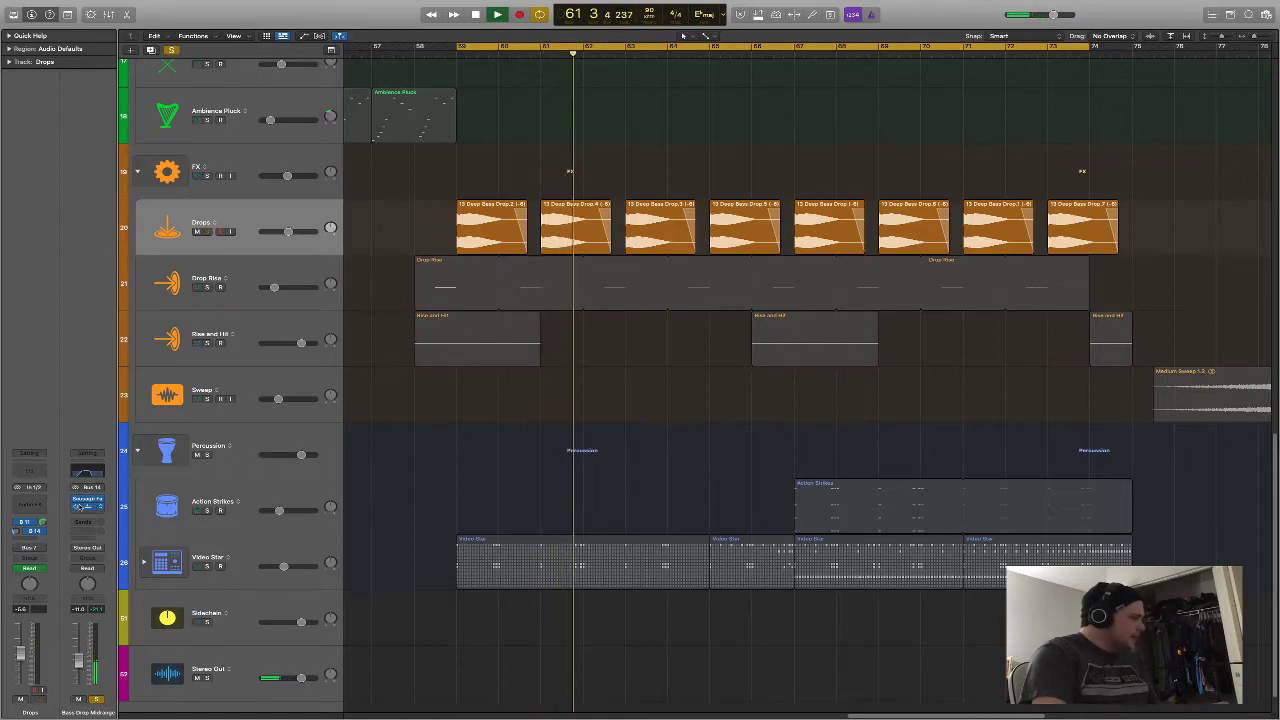
# Open Sausage Fattener on the Bass Drop Midrange bus and turn its Fatness up slightly
pyautogui.click(87, 498)
pyautogui.moveTo(641, 140); pyautogui.dragTo(648, 130)
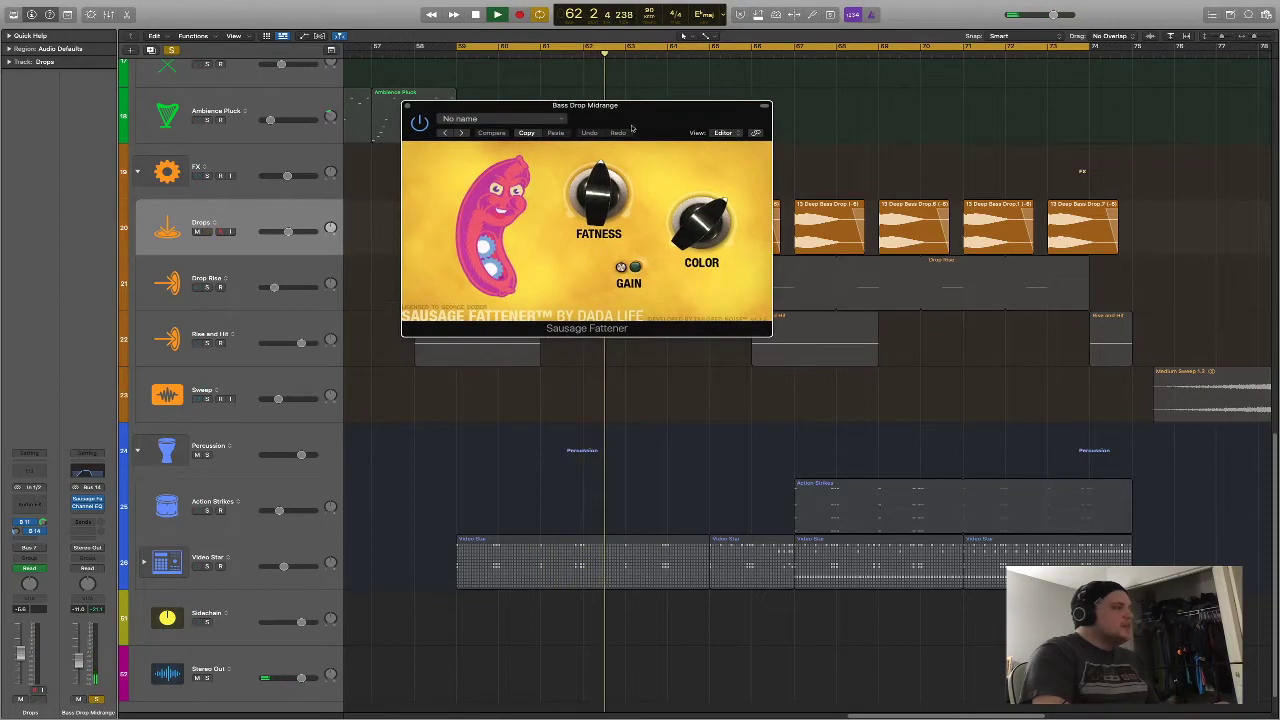
pyautogui.moveTo(600, 192); pyautogui.dragTo(602, 177)
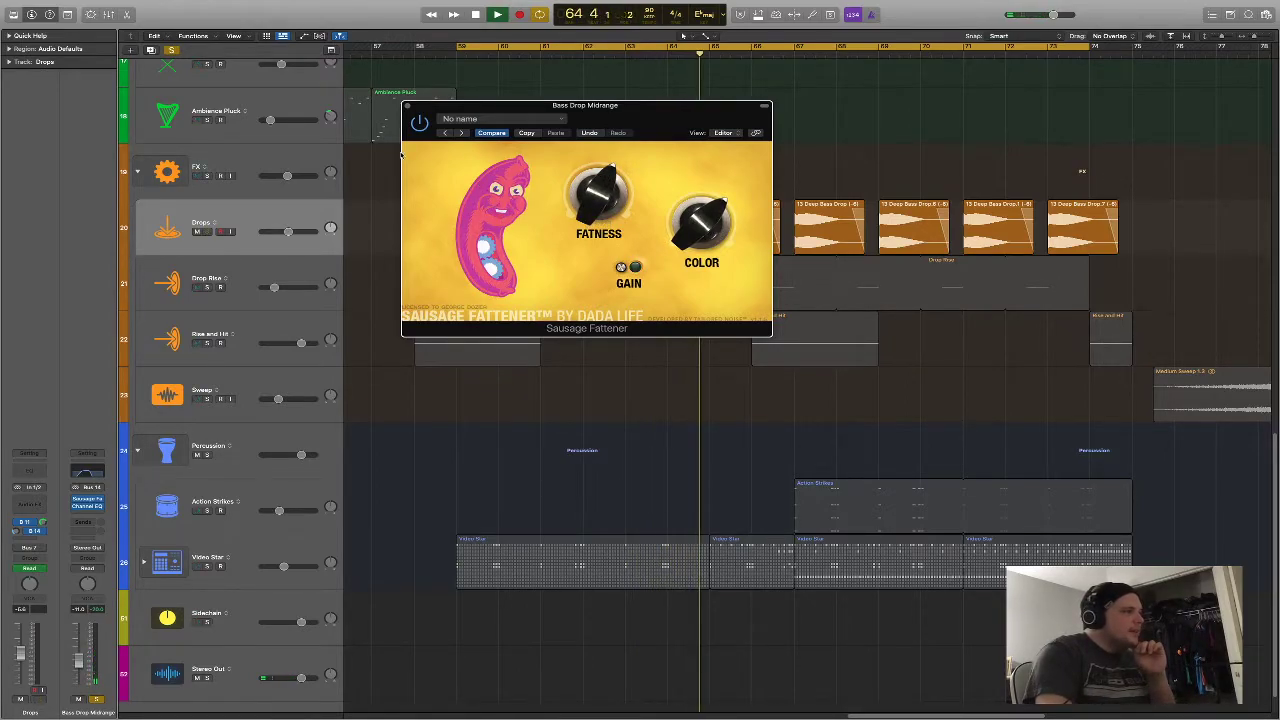
# Open the Bass Drop Midrange bus's Channel EQ, audition the drops with it bypassed, re-enable it, and raise its low-cut frequency
pyautogui.click(87, 502)
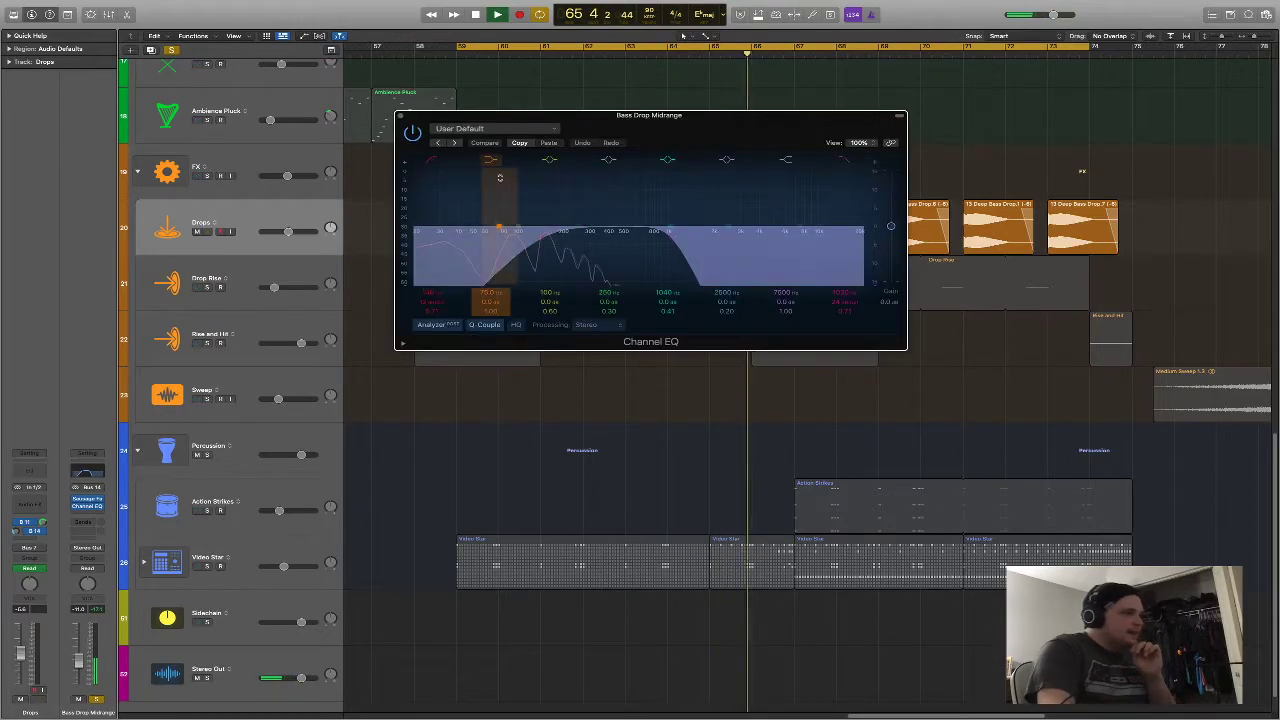
pyautogui.click(412, 133)
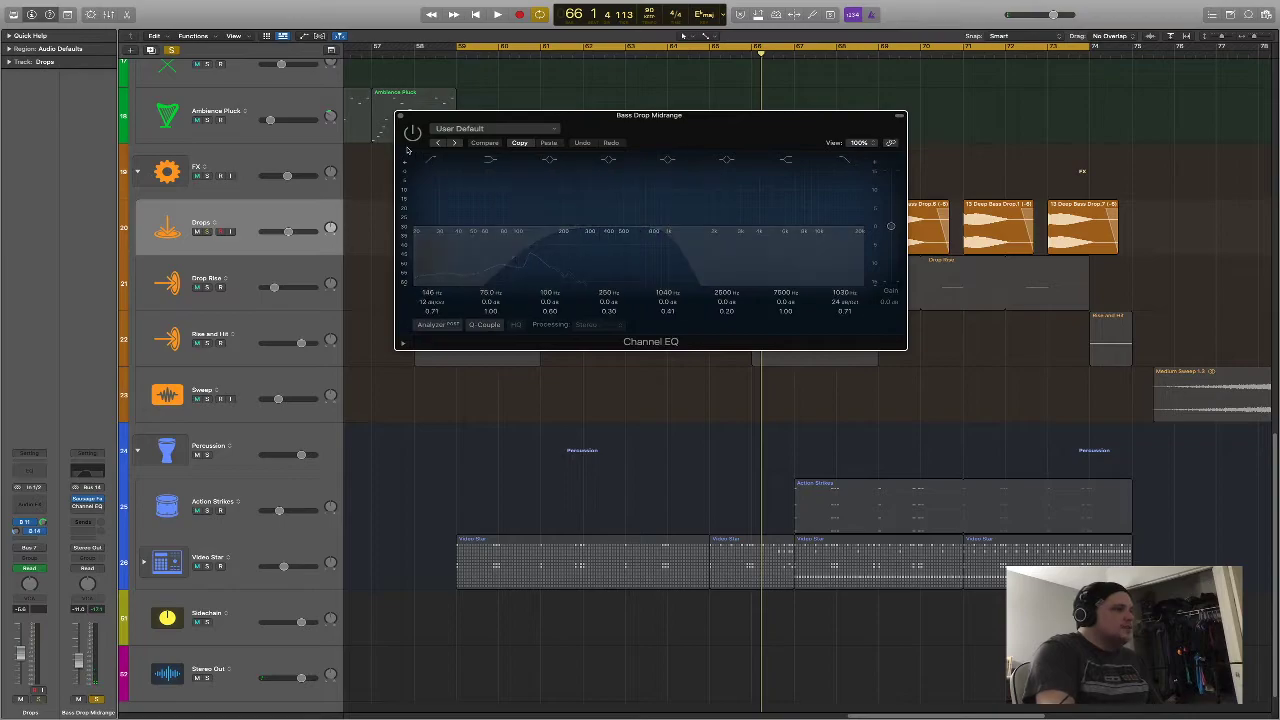
pyautogui.press('space')
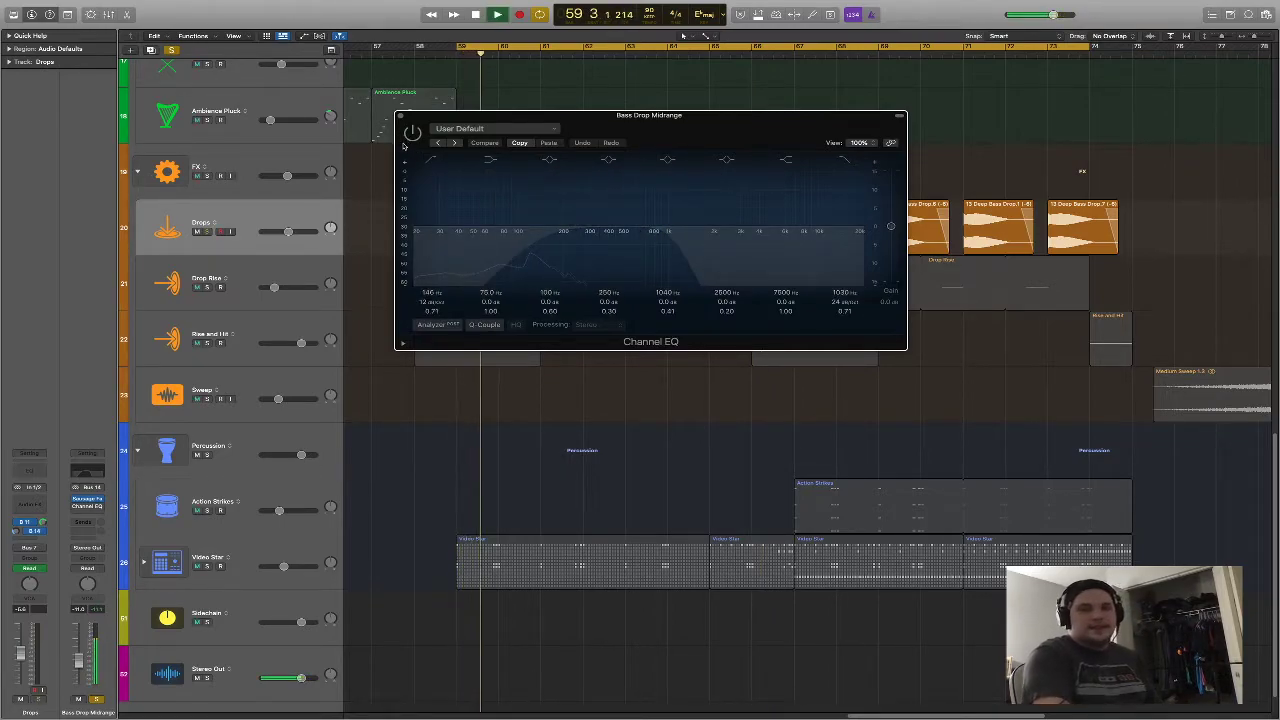
pyautogui.press('space')
pyautogui.click(412, 133)
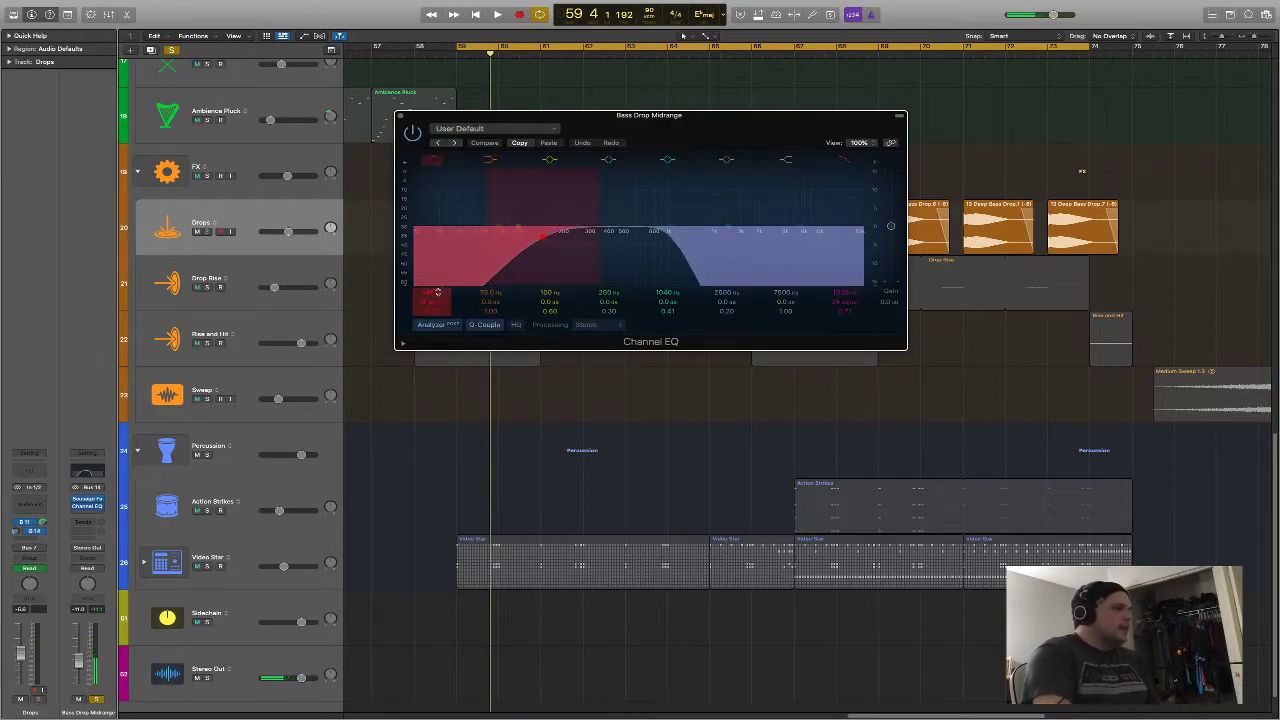
pyautogui.click(438, 291)
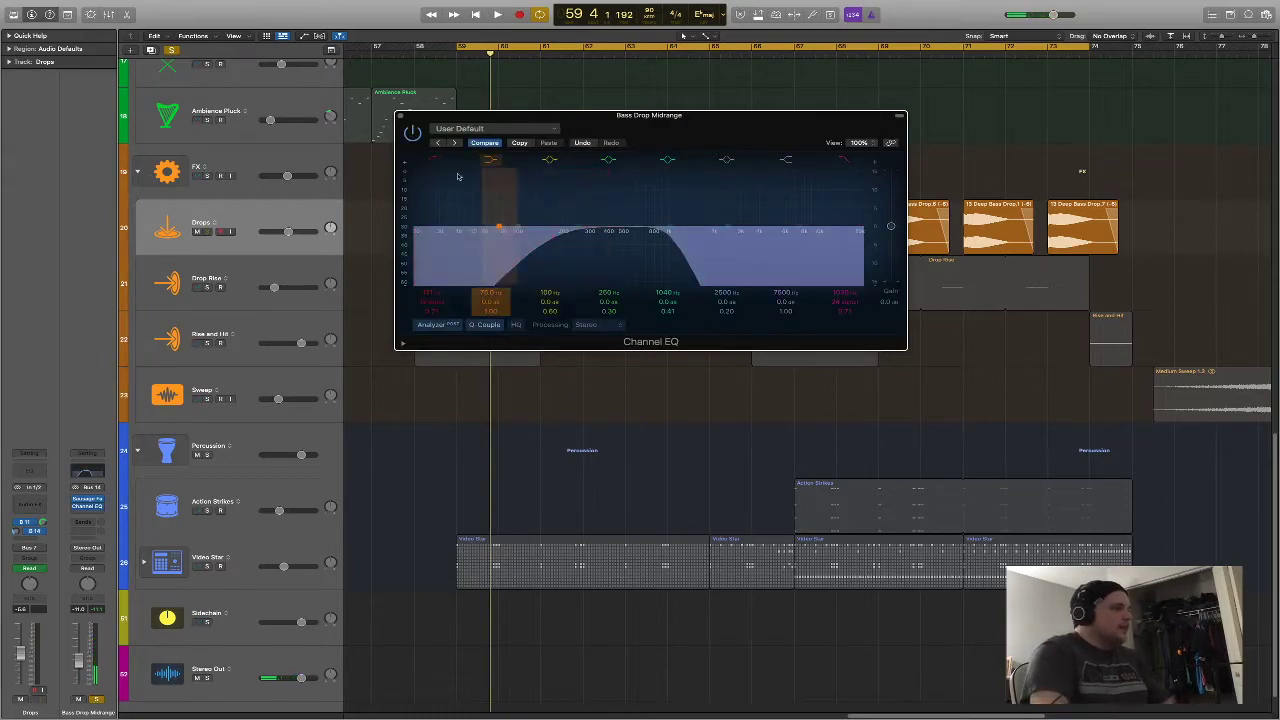
# Audition the drops with the Bass Drop Midrange EQ's high-cut band switched off, re-enable the band, and close the EQ
pyautogui.click(440, 128)
pyautogui.press('Escape')
pyautogui.moveTo(632, 128); pyautogui.dragTo(623, 161)
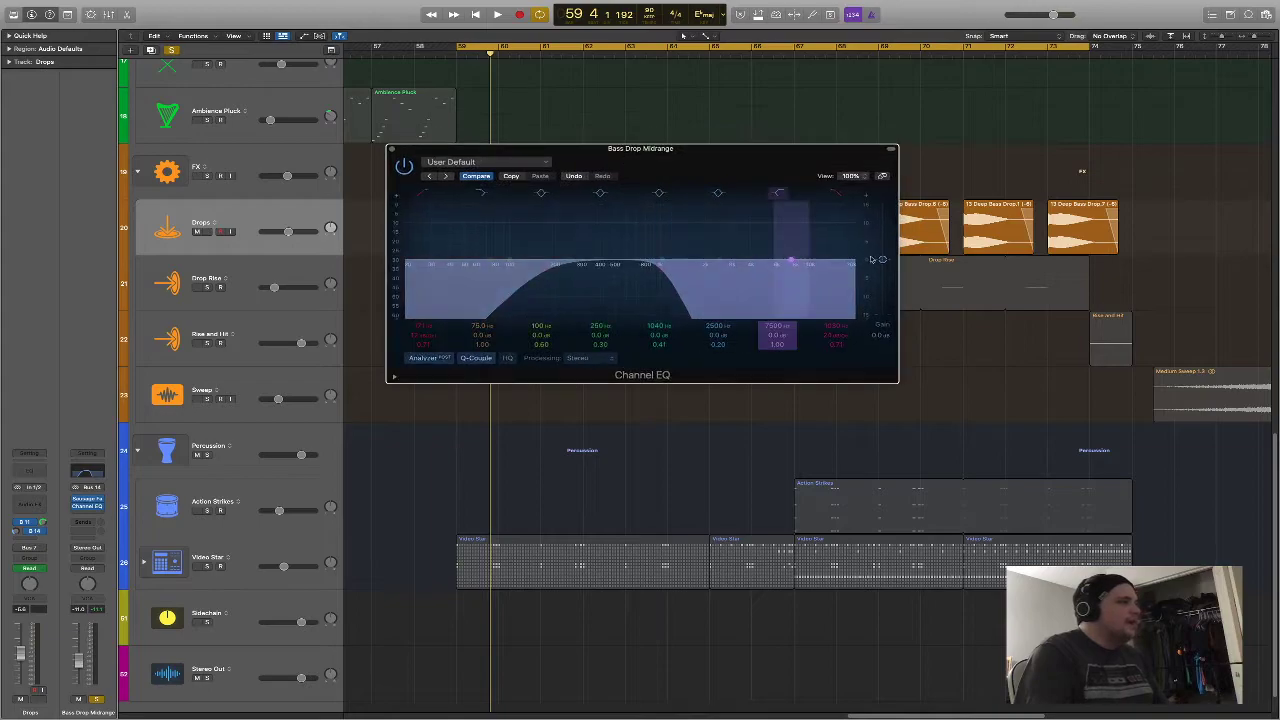
pyautogui.click(835, 192)
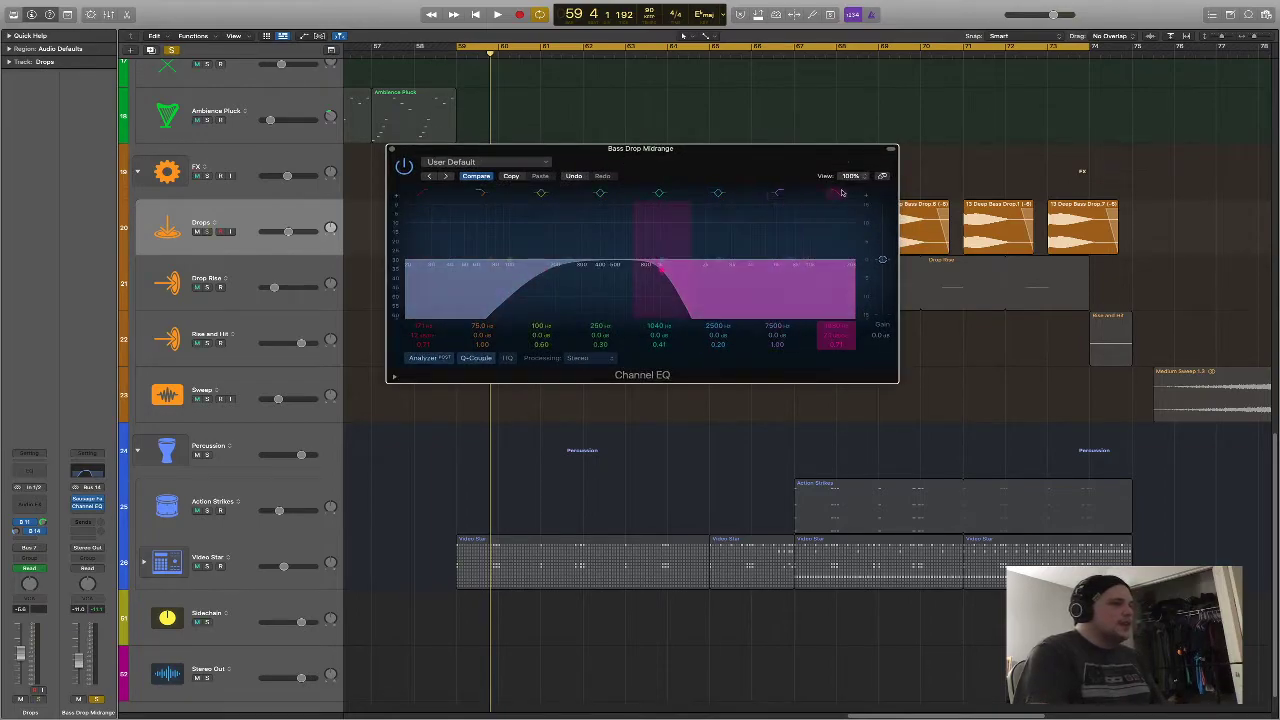
pyautogui.press('space')
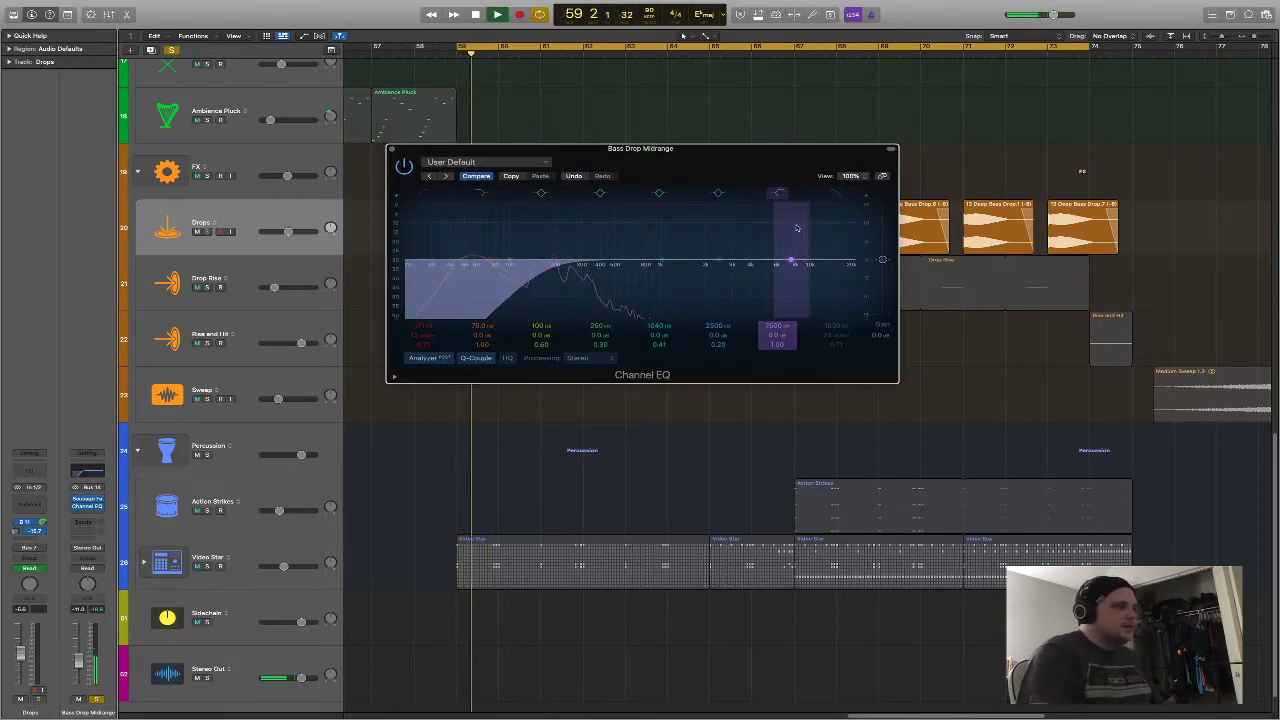
pyautogui.click(835, 192)
pyautogui.press('space')
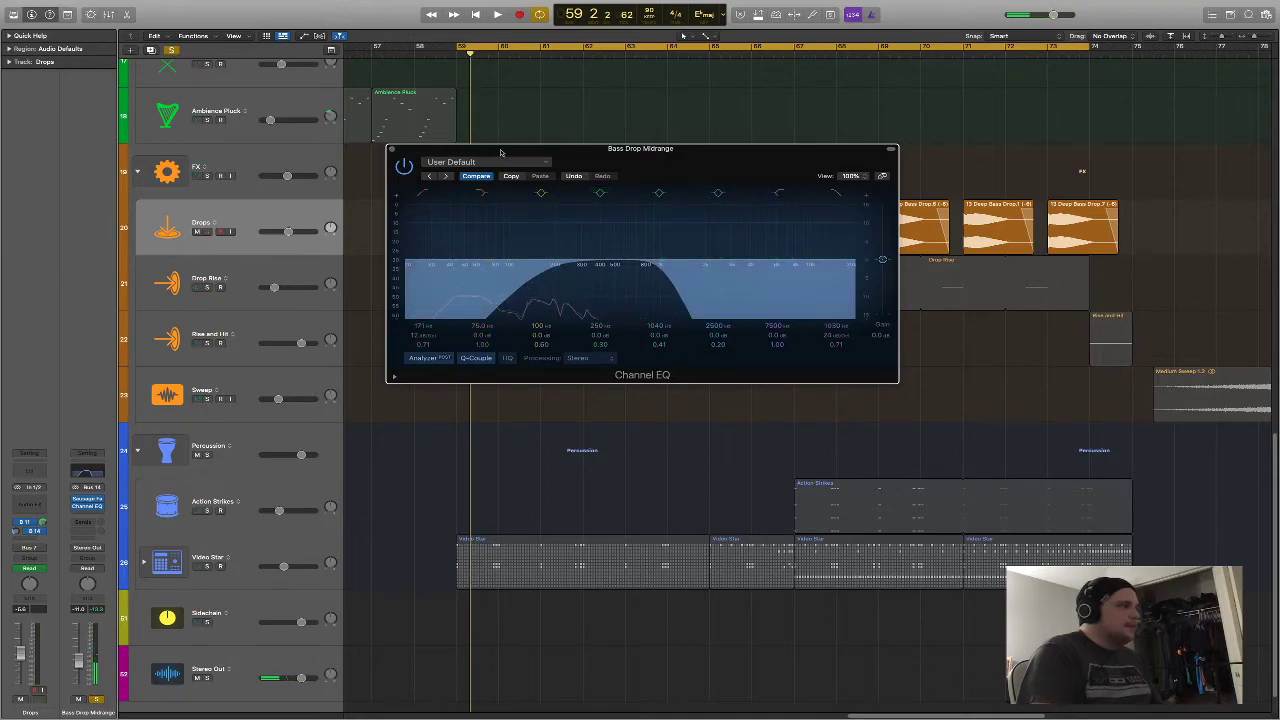
pyautogui.moveTo(389, 147); pyautogui.dragTo(359, 157)
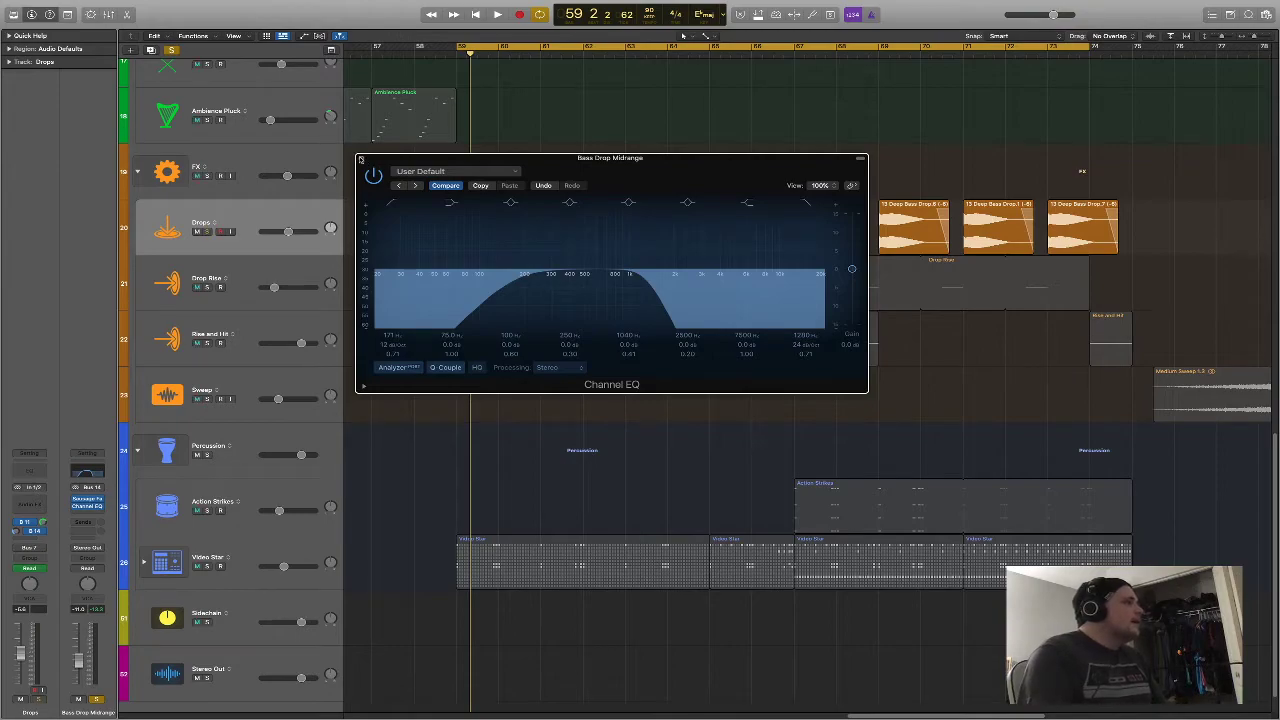
pyautogui.click(361, 159)
# Insert a stereo Channel EQ on the Stereo Out channel and enable its low-cut band at about 382 Hz
pyautogui.click(220, 167)
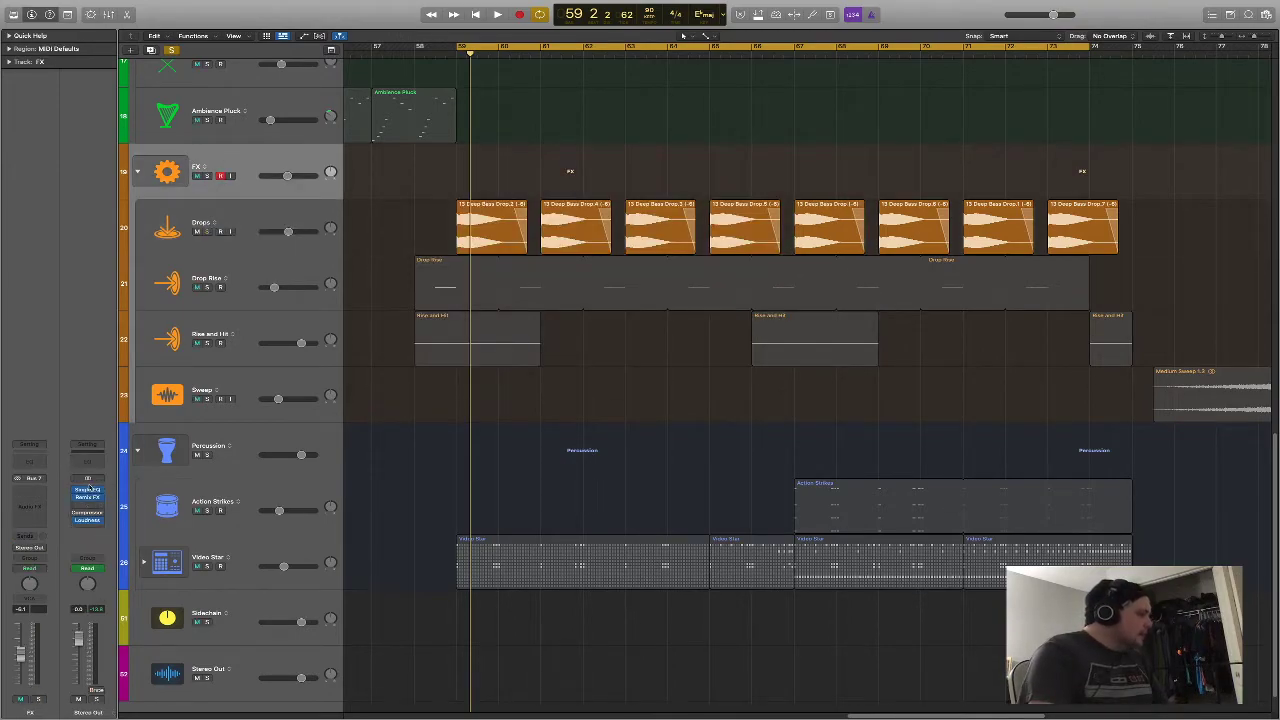
pyautogui.click(88, 490)
pyautogui.moveTo(134, 570)
pyautogui.moveTo(200, 575)
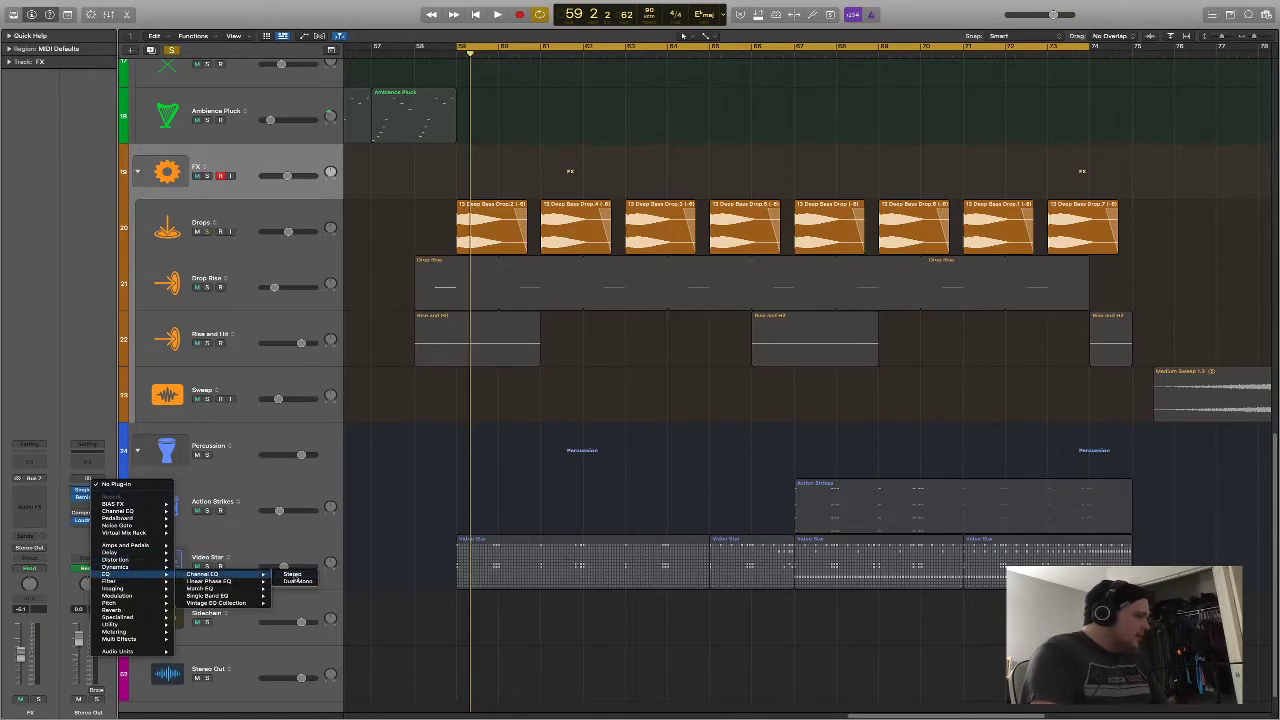
pyautogui.click(290, 574)
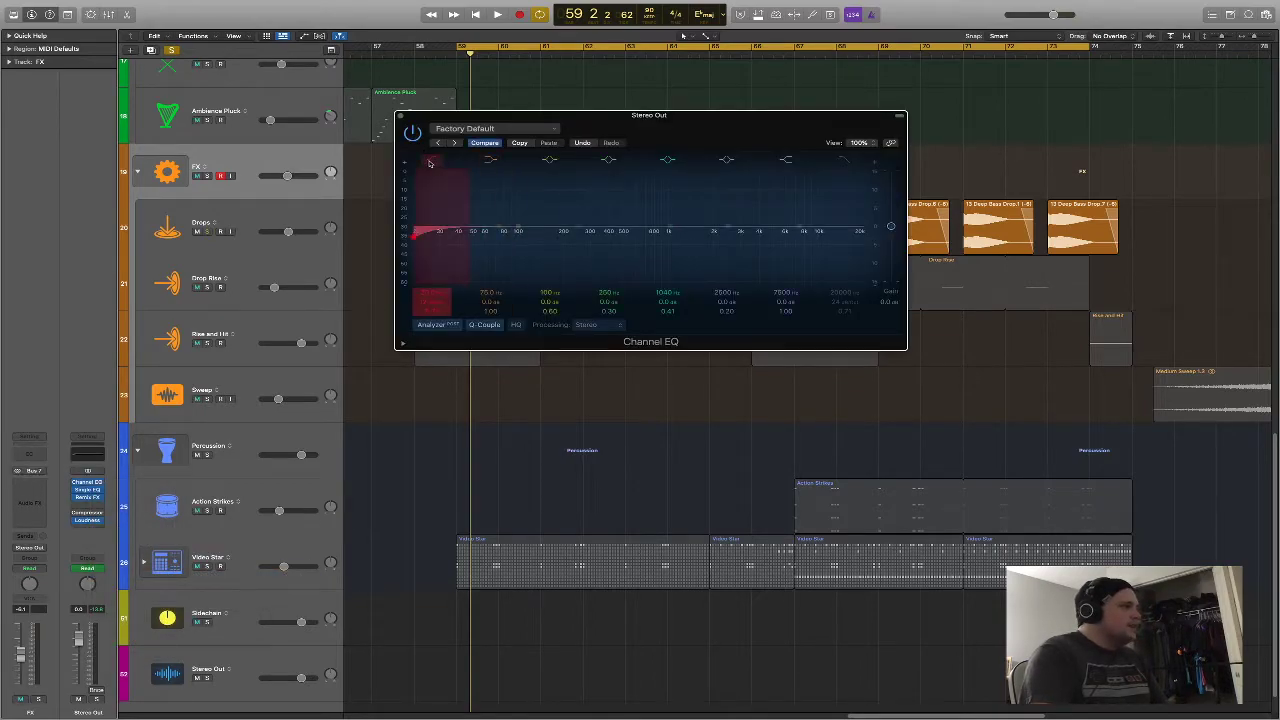
pyautogui.moveTo(431, 291); pyautogui.dragTo(431, 250)
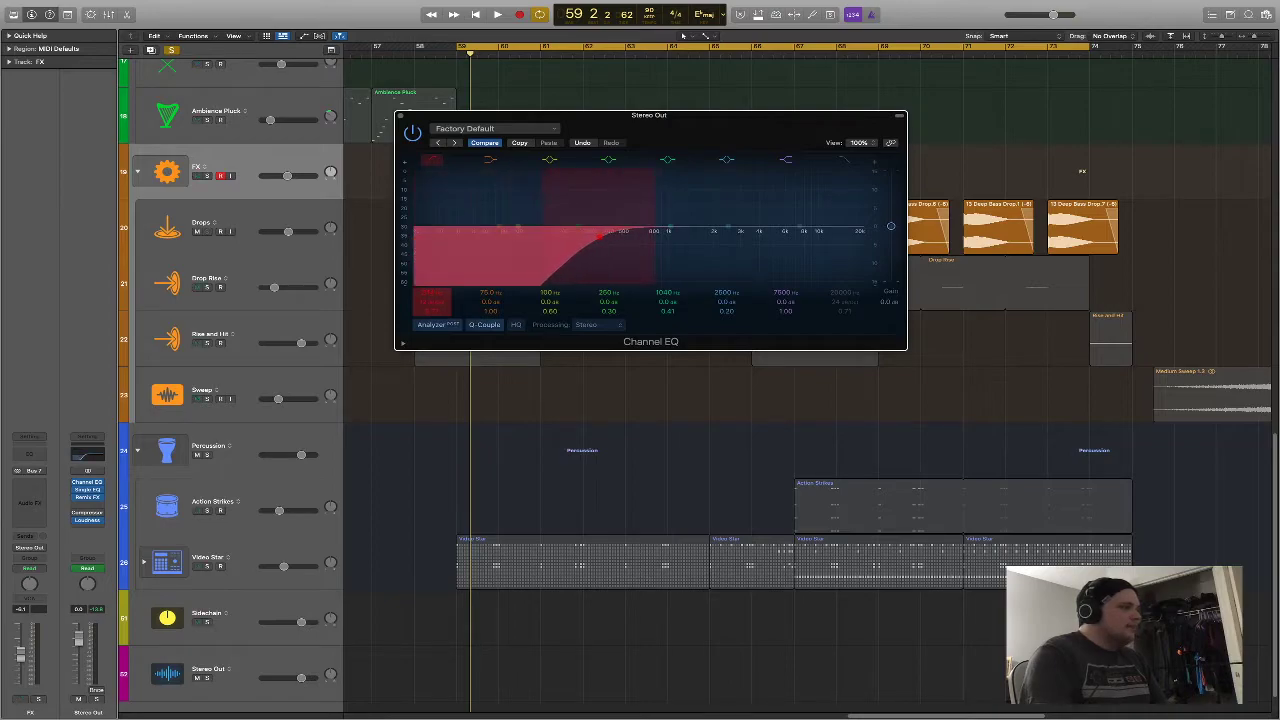
pyautogui.moveTo(592, 236); pyautogui.dragTo(606, 234)
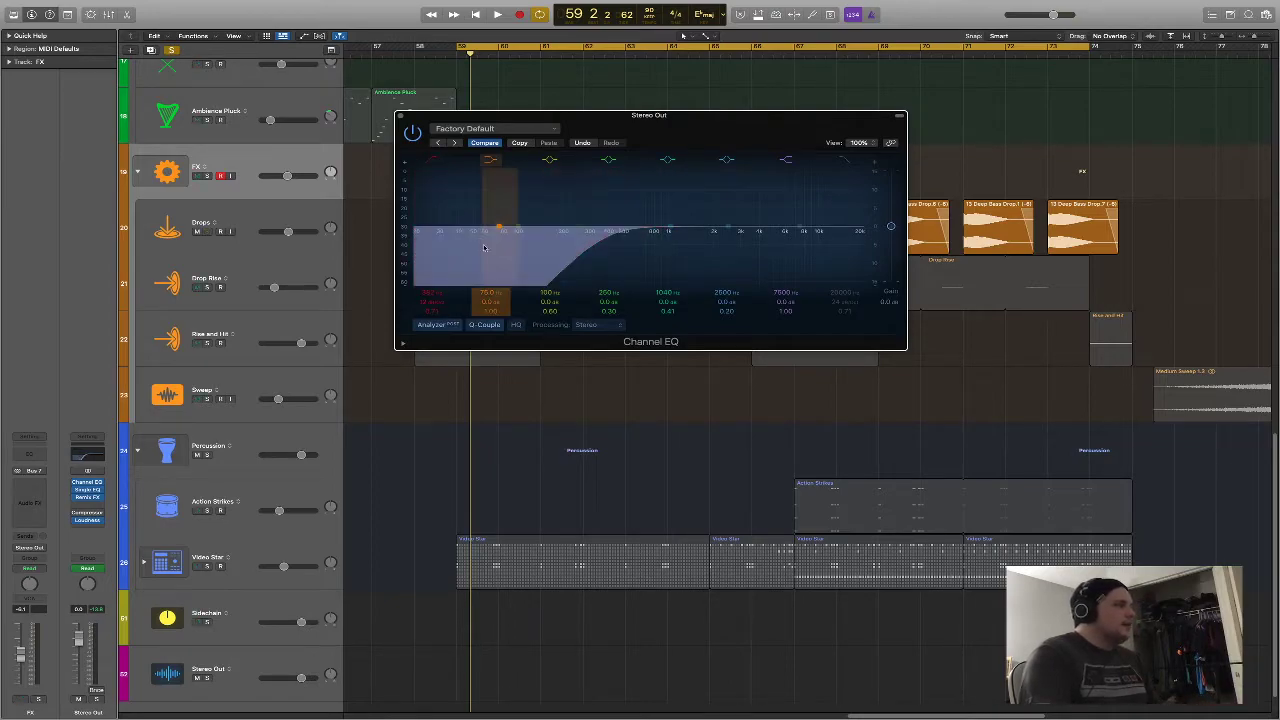
# Audition the drops through the Stereo Out low cut, and remove the Channel EQ from that channel
pyautogui.press('space')
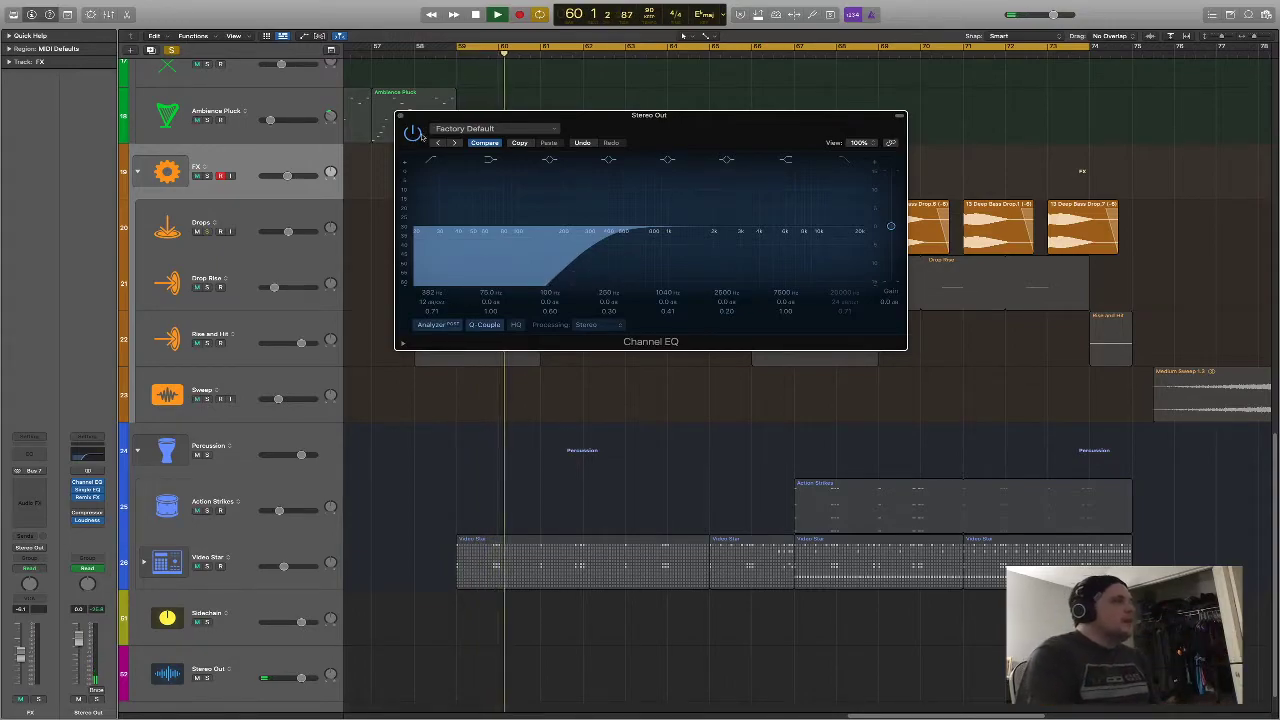
pyautogui.click(401, 117)
pyautogui.click(100, 484)
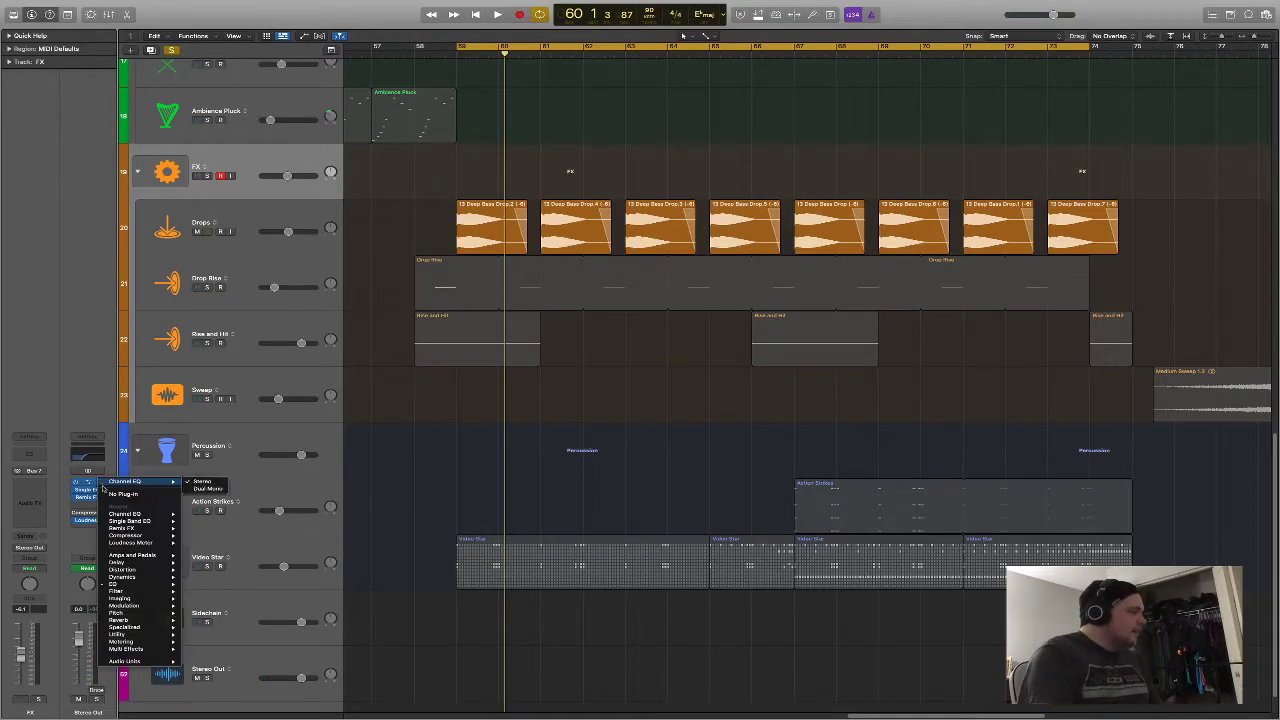
pyautogui.click(131, 392)
# Select the Drops track, examine its Bus 14 send automation around bars 66 to 67, hide automation, and deselect the regions
pyautogui.click(197, 222)
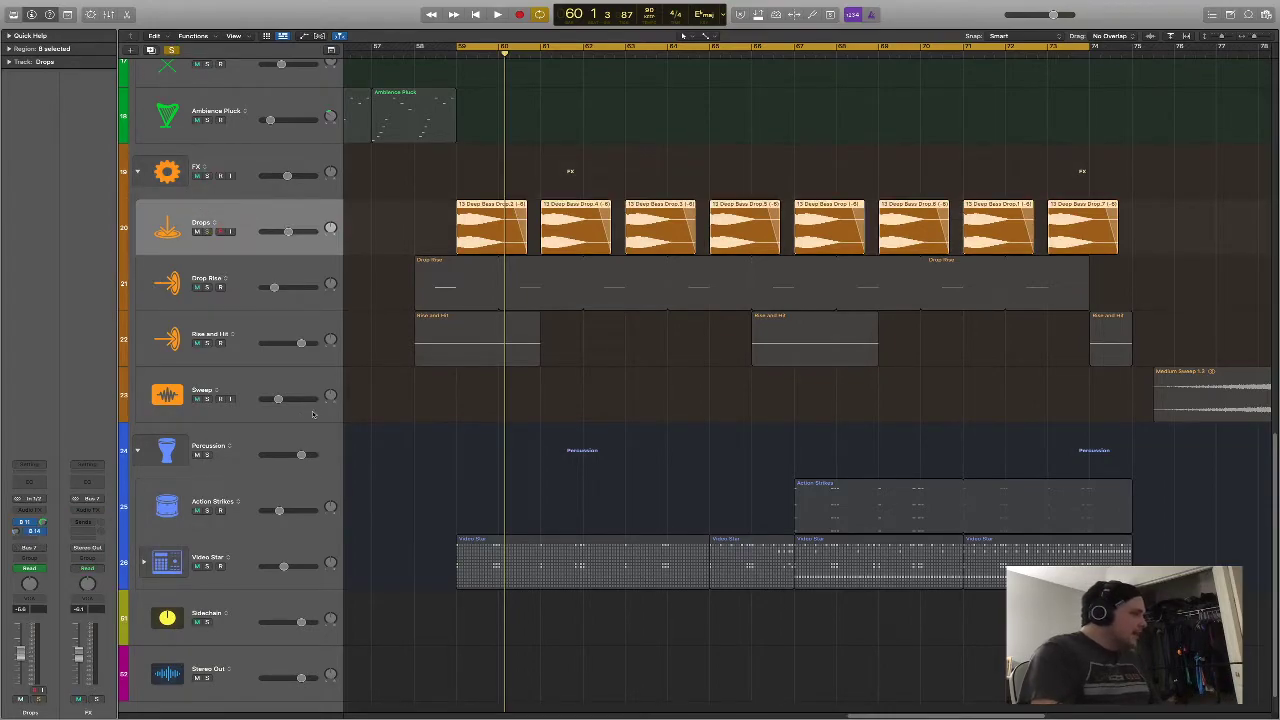
pyautogui.press('a')
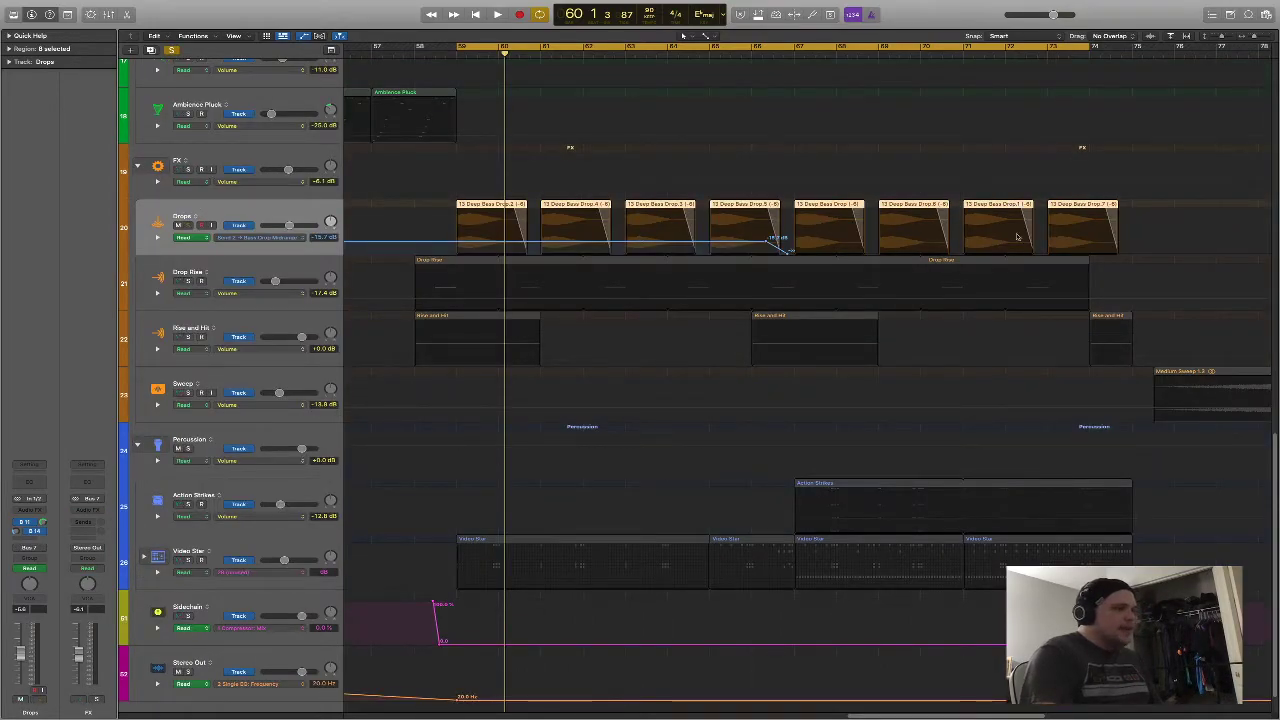
pyautogui.press('a')
pyautogui.scroll(-1, 790, 290)
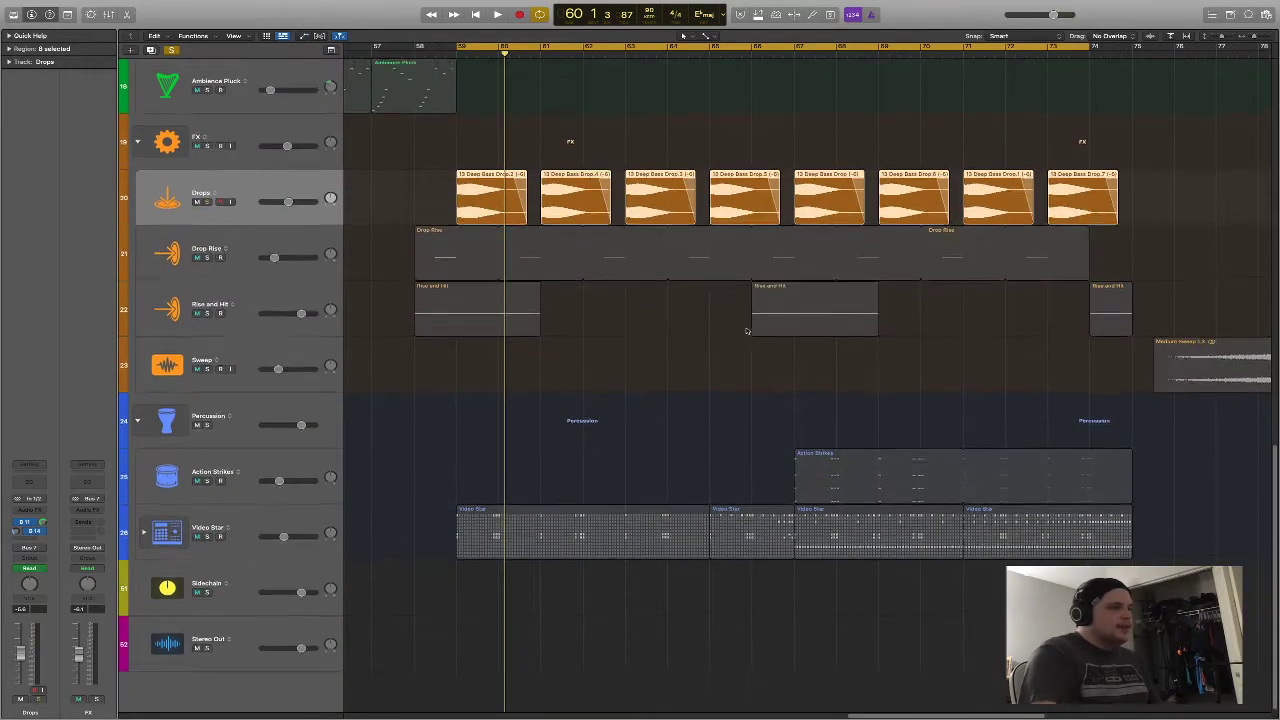
pyautogui.scroll(3, 752, 323)
pyautogui.scroll(-1, 752, 323)
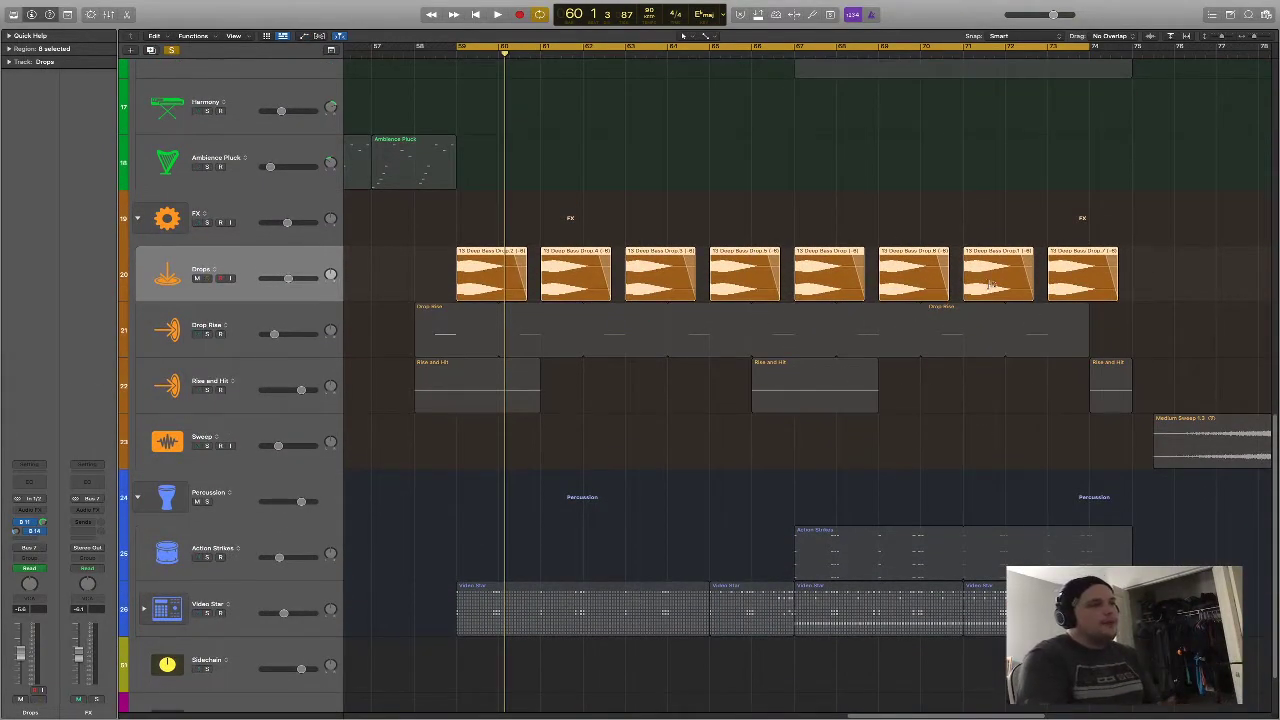
pyautogui.click(826, 216)
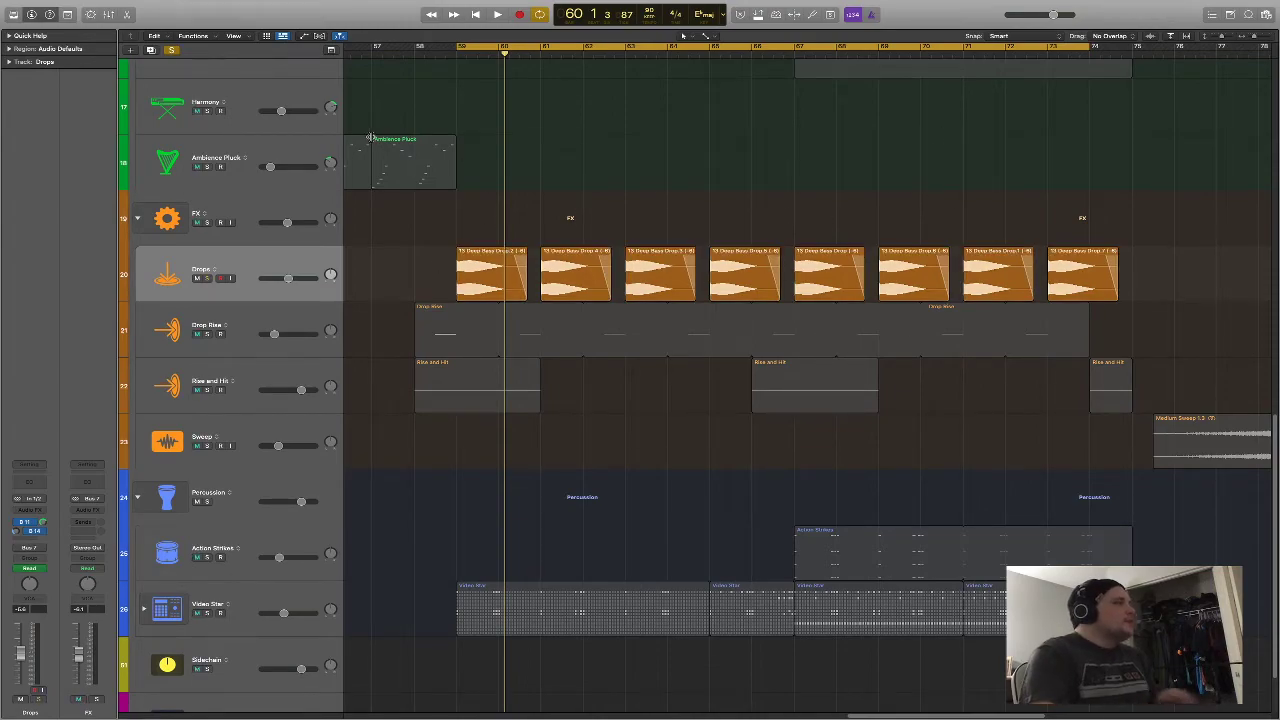
# Clear all solos, audition the soloed FX stack from bar 59, and clear its solo
pyautogui.press('space')
pyautogui.click(172, 50)
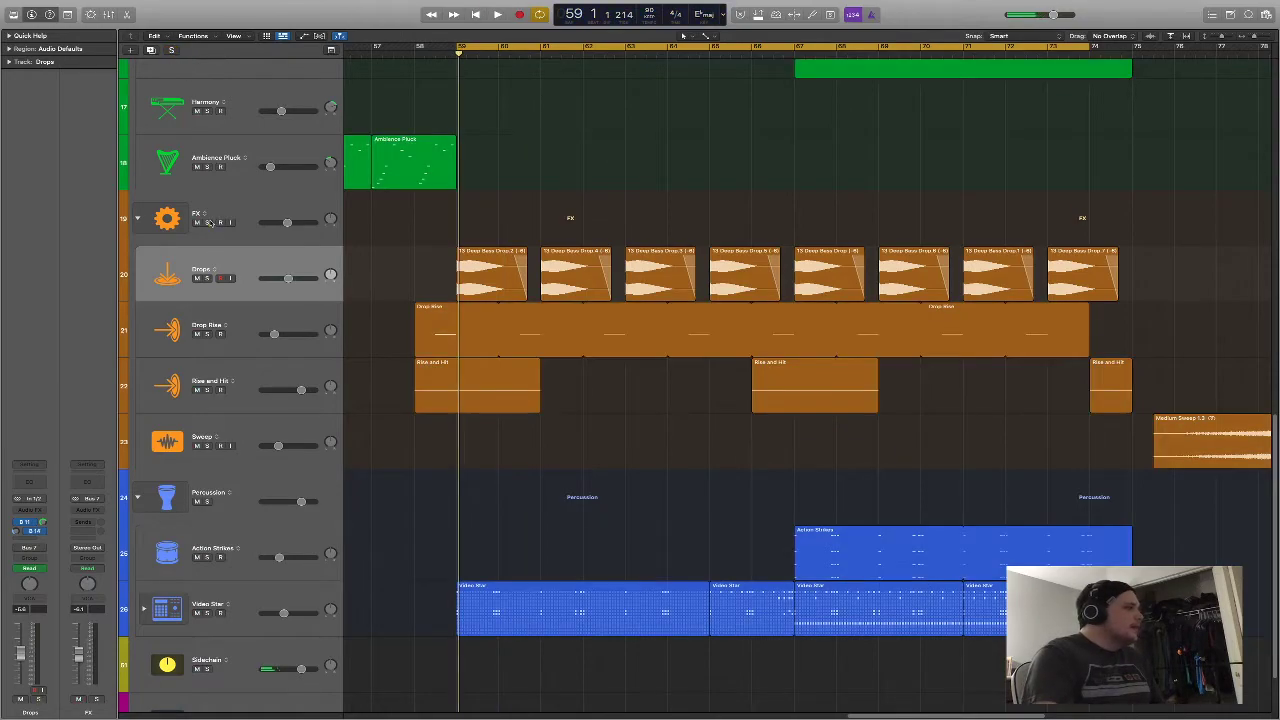
pyautogui.click(207, 222)
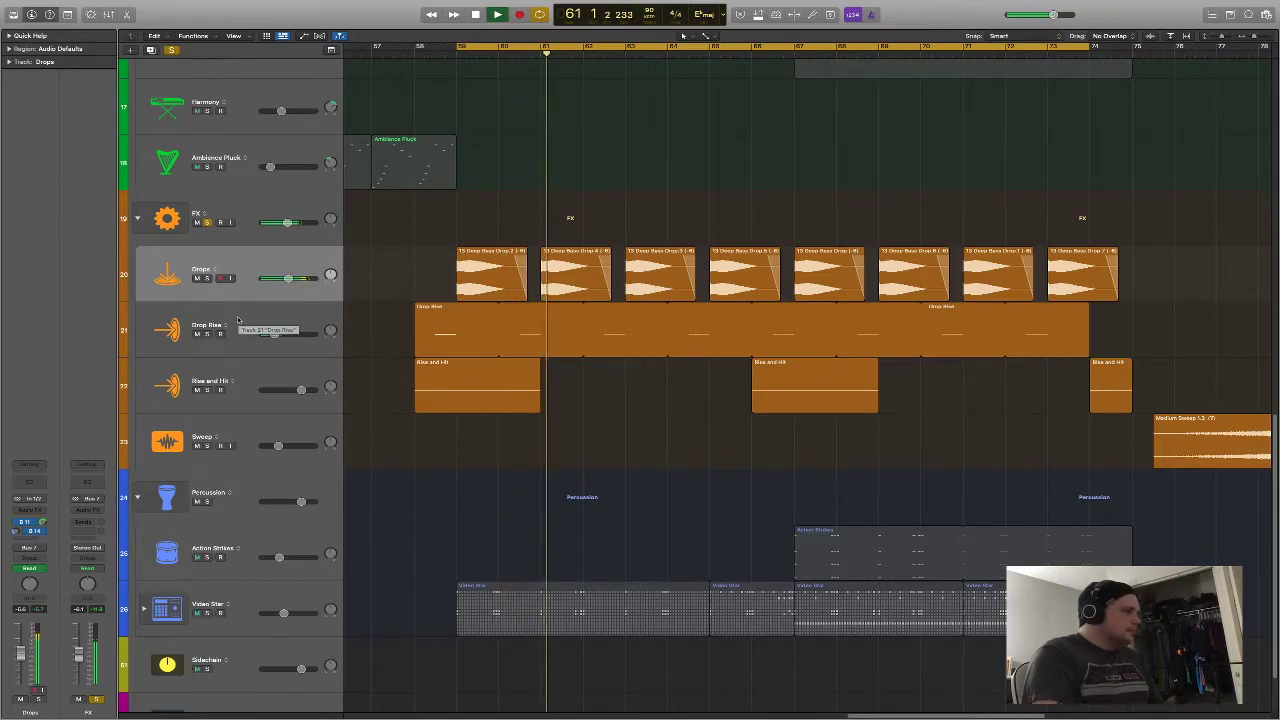
pyautogui.click(206, 222)
# Solo the Video Star track and preview the Kick 1, Tom Mid and Tom Low rows of its pattern in the Step Sequencer
pyautogui.scroll(-3, 212, 380)
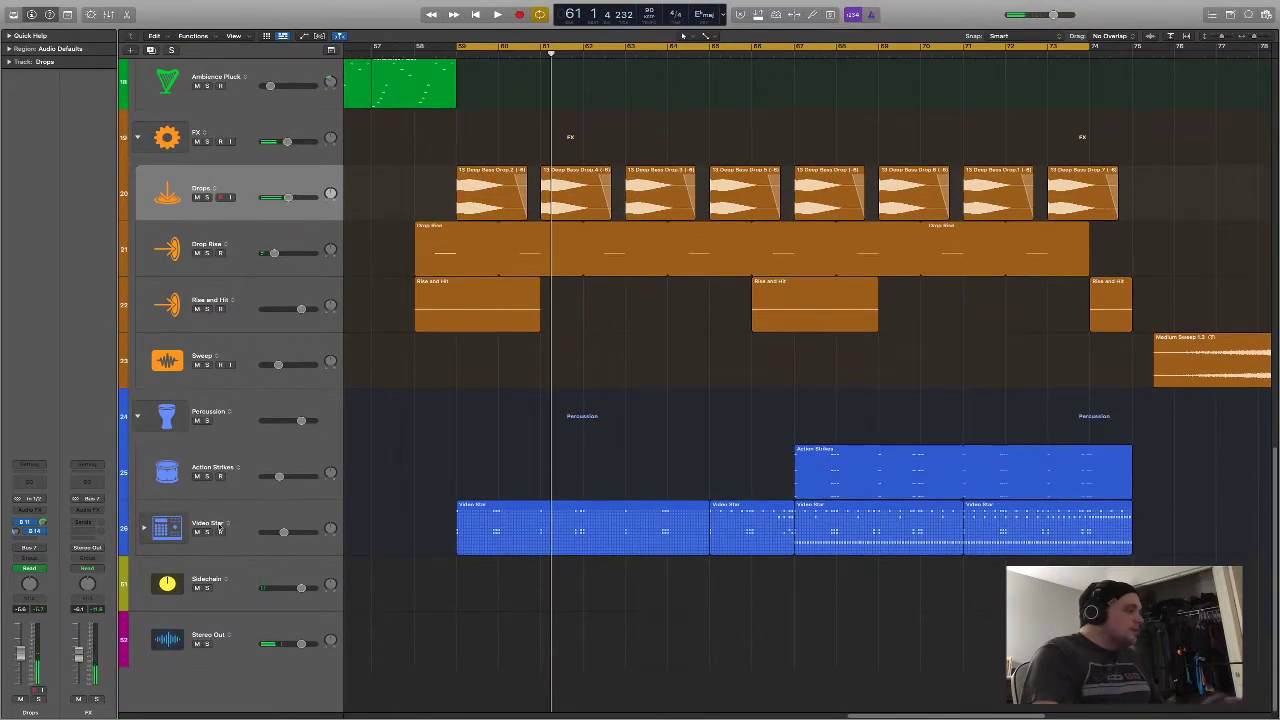
pyautogui.click(207, 531)
pyautogui.click(327, 508)
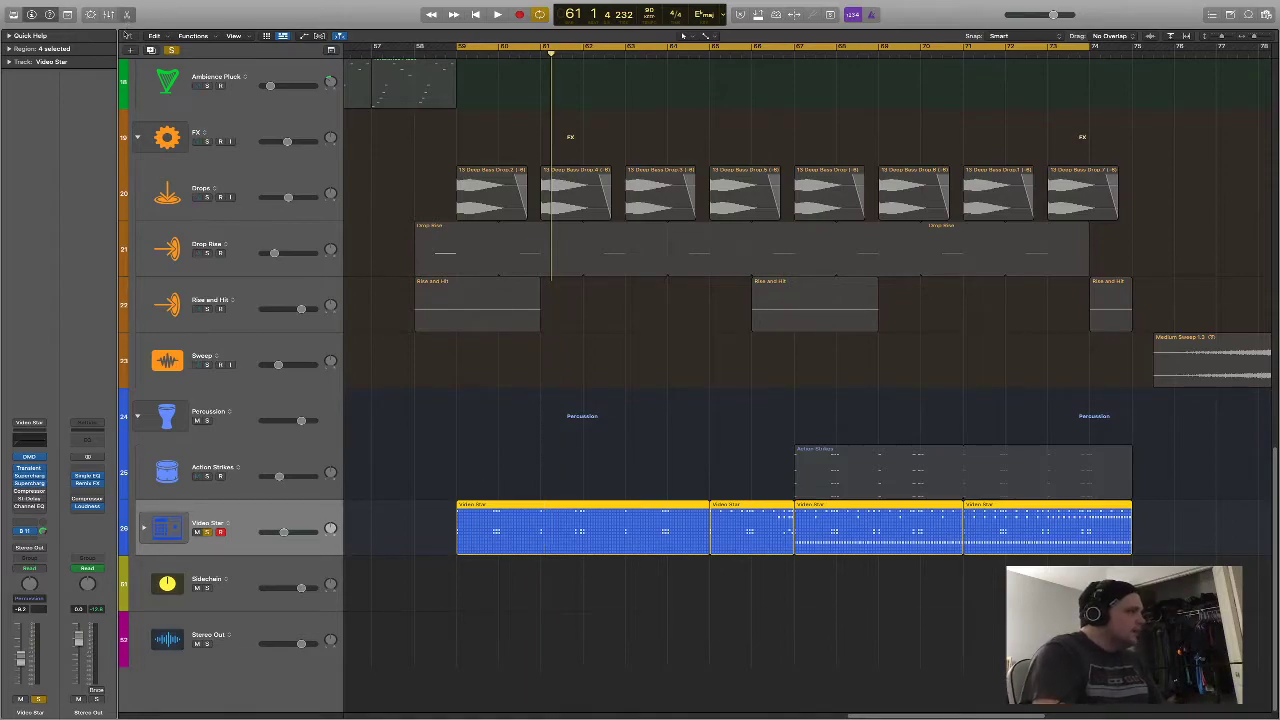
pyautogui.press('e')
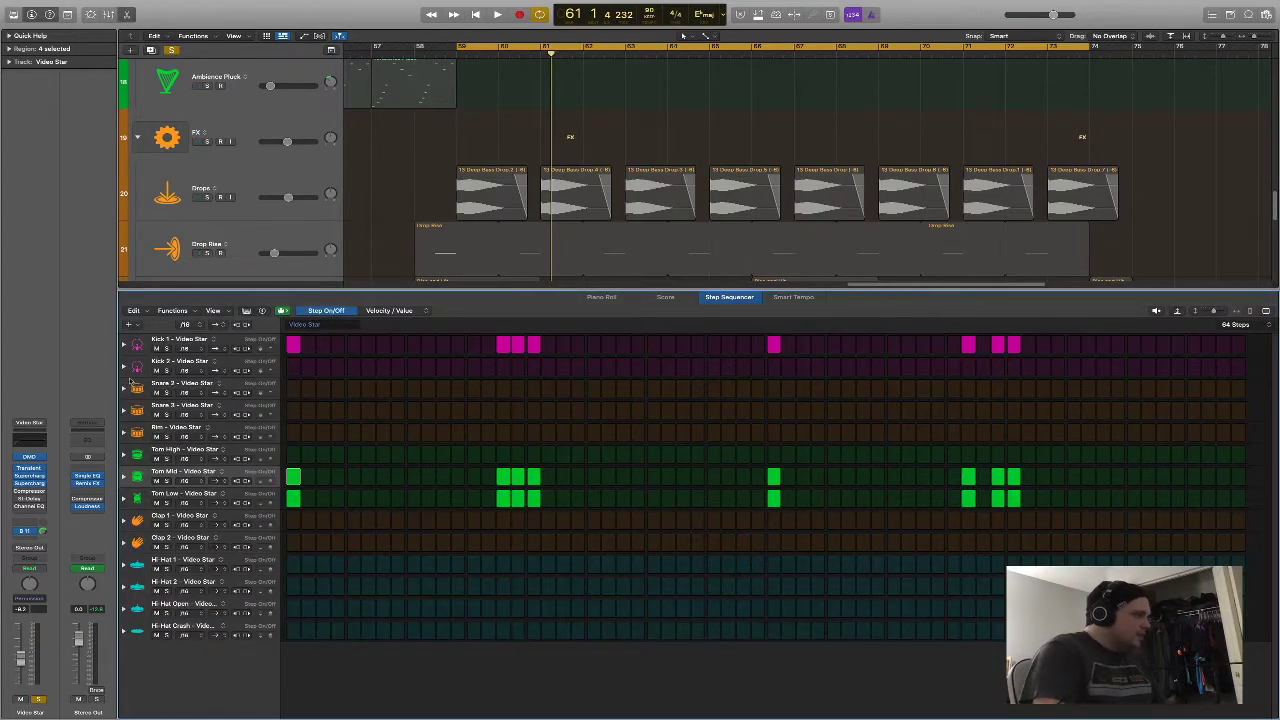
pyautogui.click(135, 345)
pyautogui.click(137, 476)
pyautogui.click(128, 499)
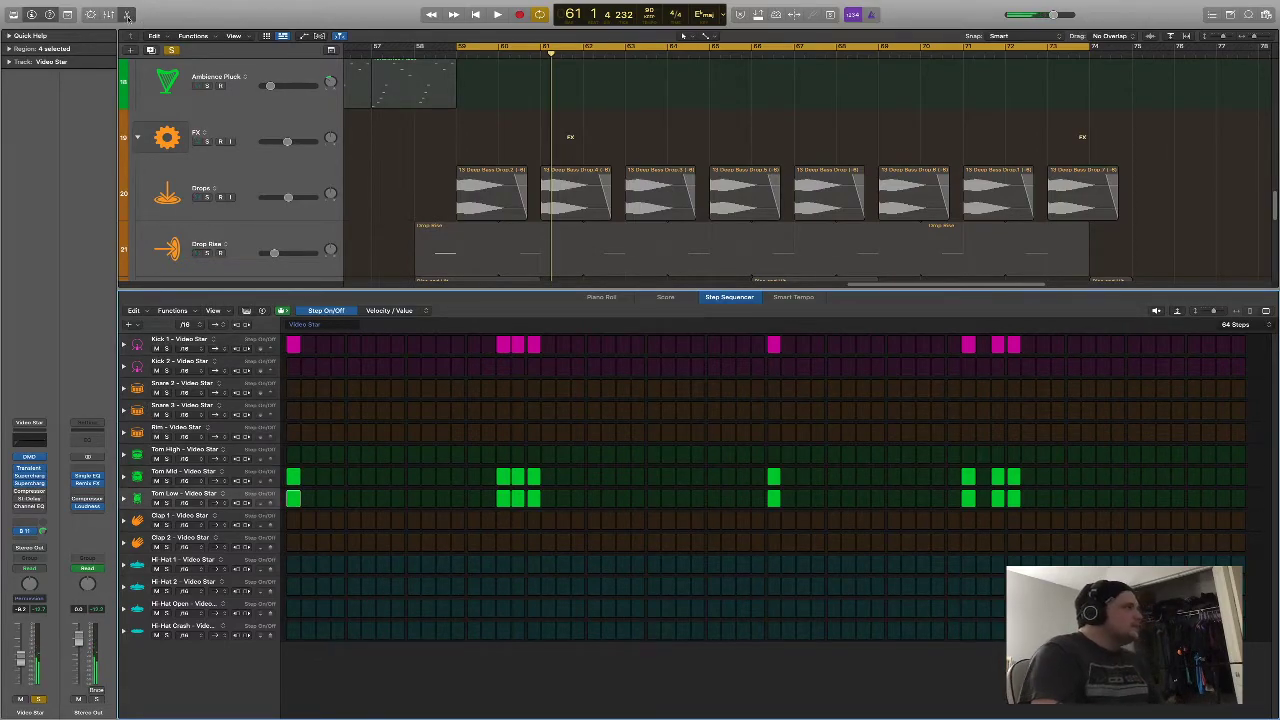
pyautogui.click(127, 14)
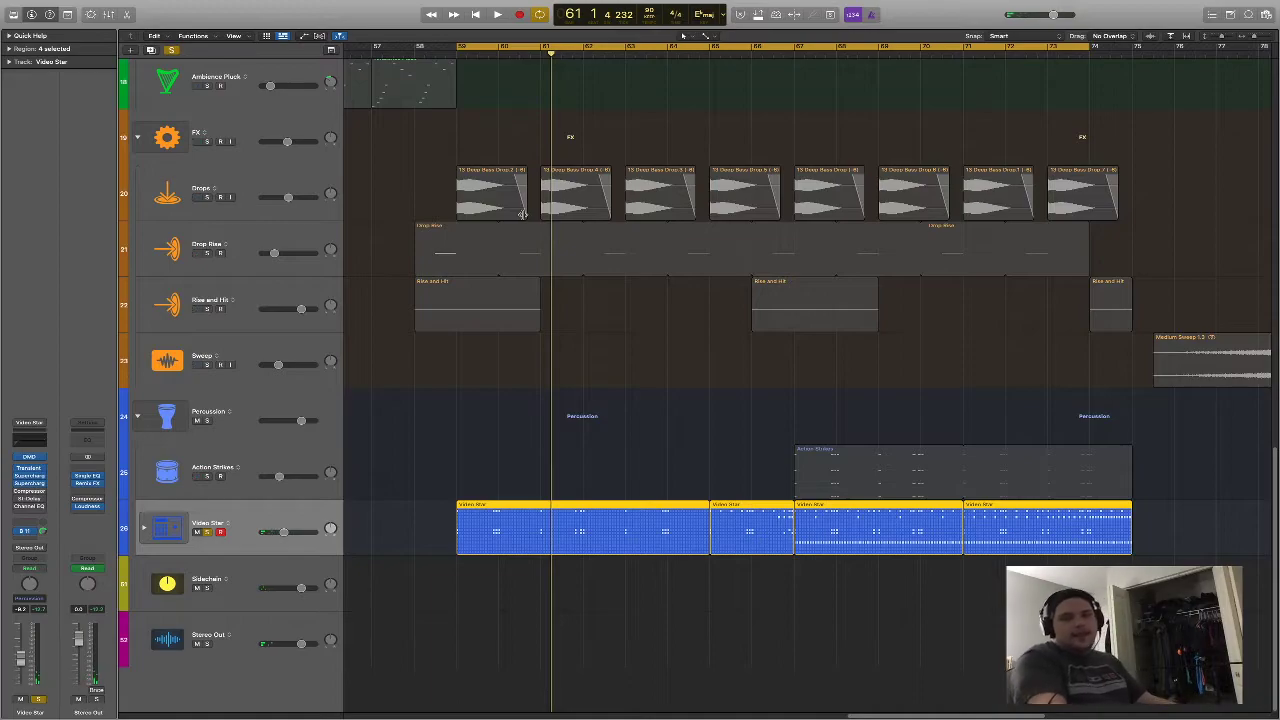
# Audition the Video Star track on its own from bar 59 and together with the soloed FX stack
pyautogui.press('space')
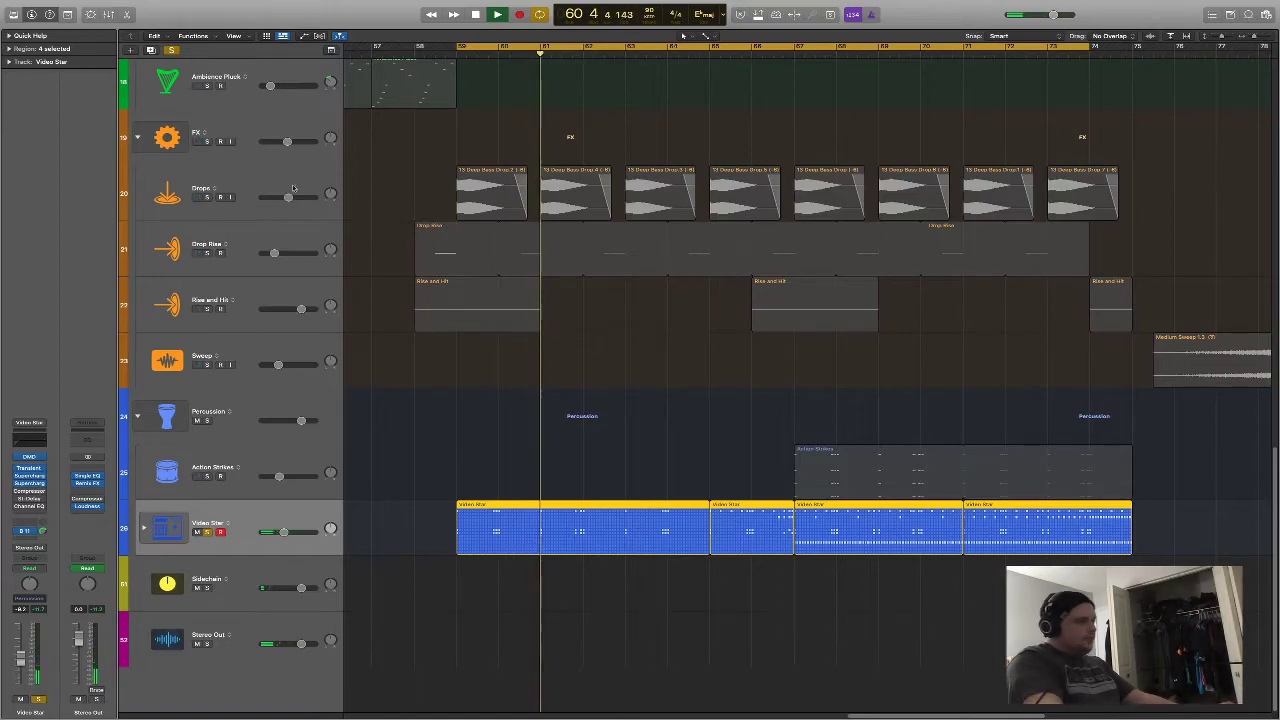
pyautogui.press('space')
pyautogui.click(208, 142)
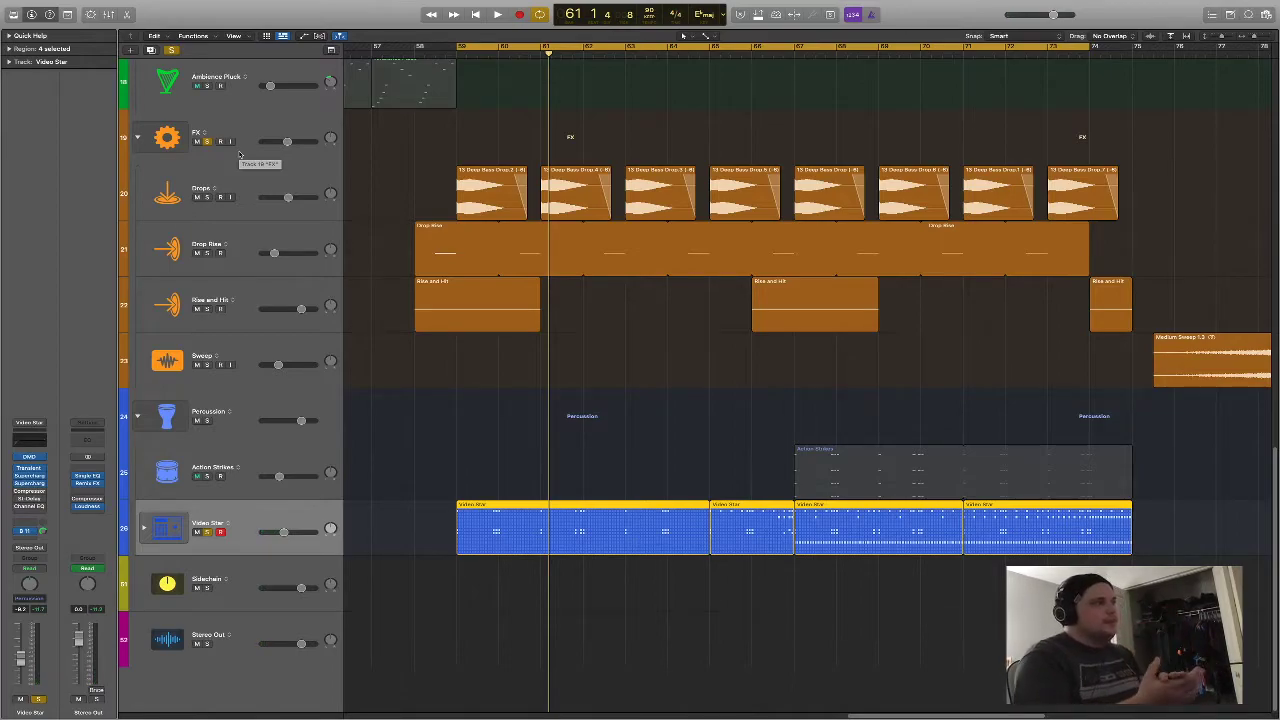
pyautogui.press('space')
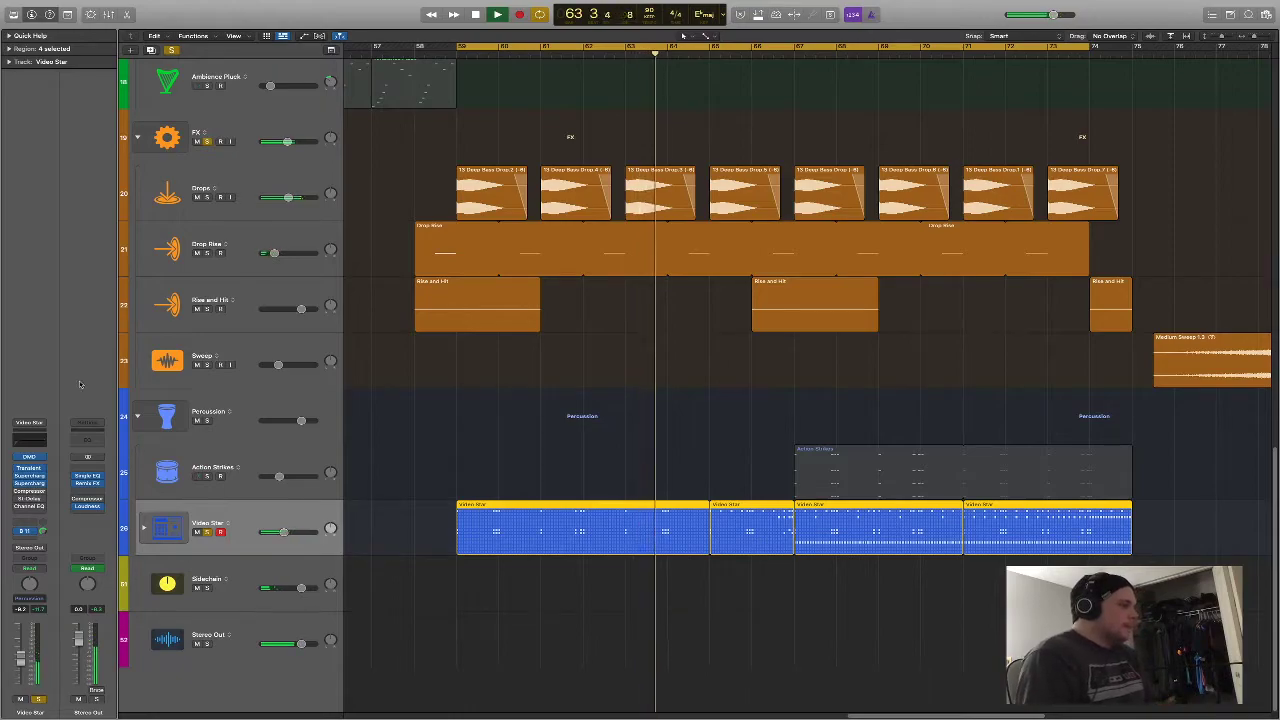
# Solo the Percussion stack during playback, view the Action Strikes track's Kontakt instrument, close it, and stop in bar 68
pyautogui.click(170, 479)
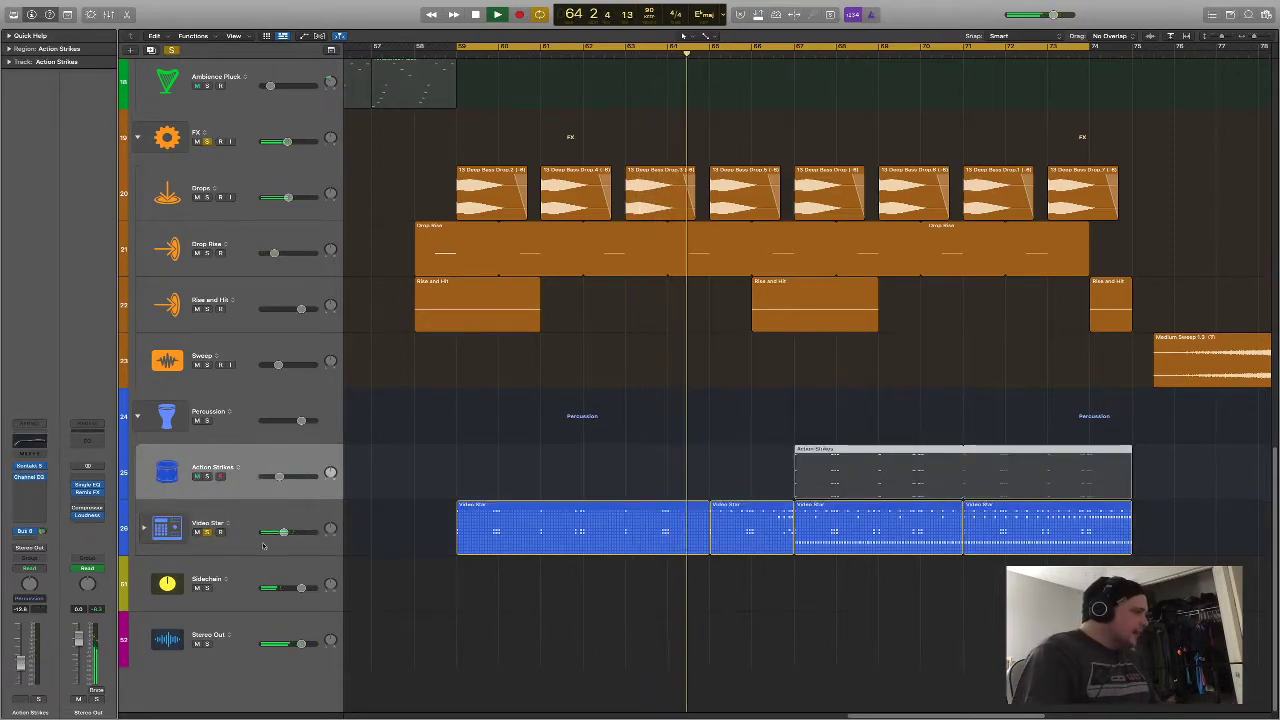
pyautogui.click(207, 420)
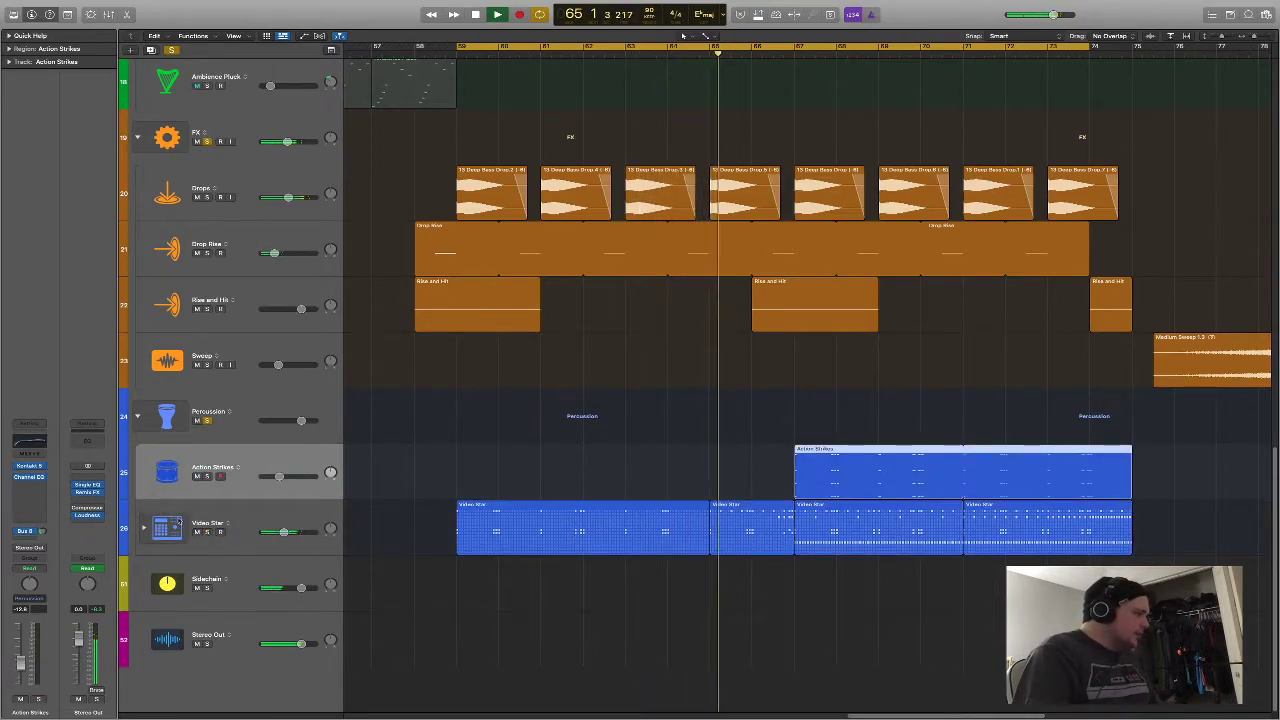
pyautogui.click(29, 466)
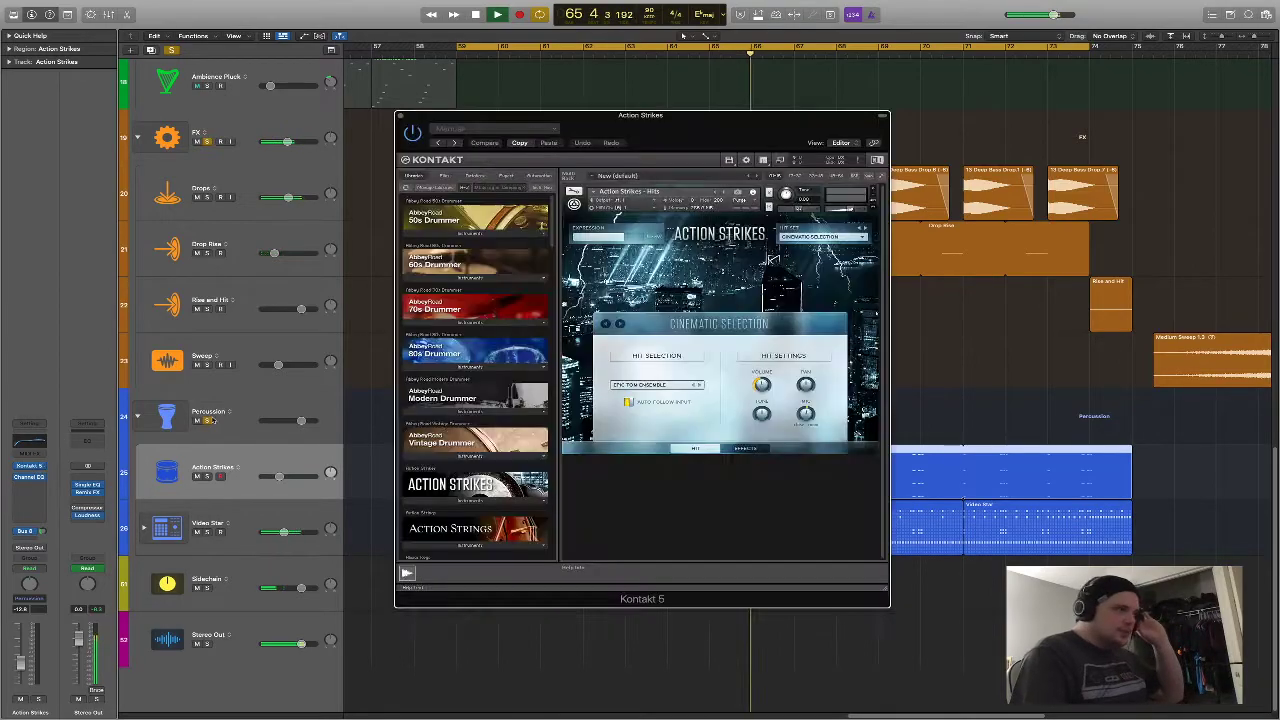
pyautogui.moveTo(677, 120); pyautogui.dragTo(646, 91)
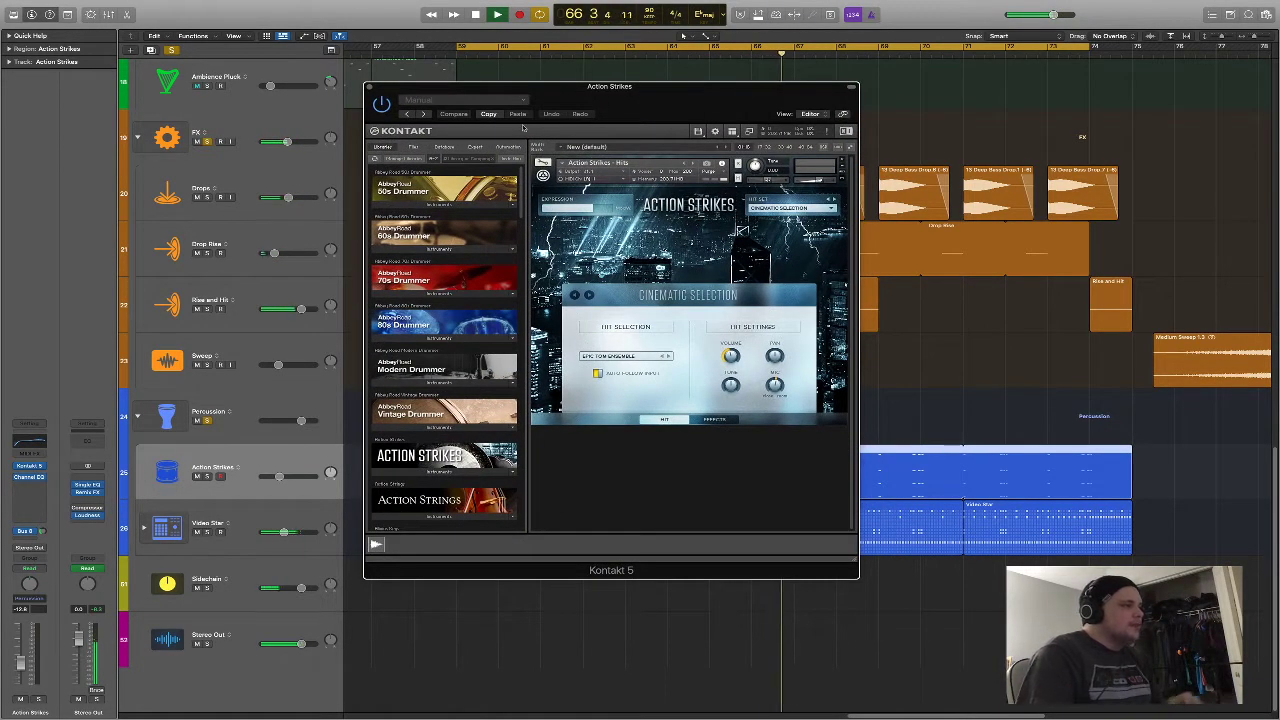
pyautogui.click(370, 86)
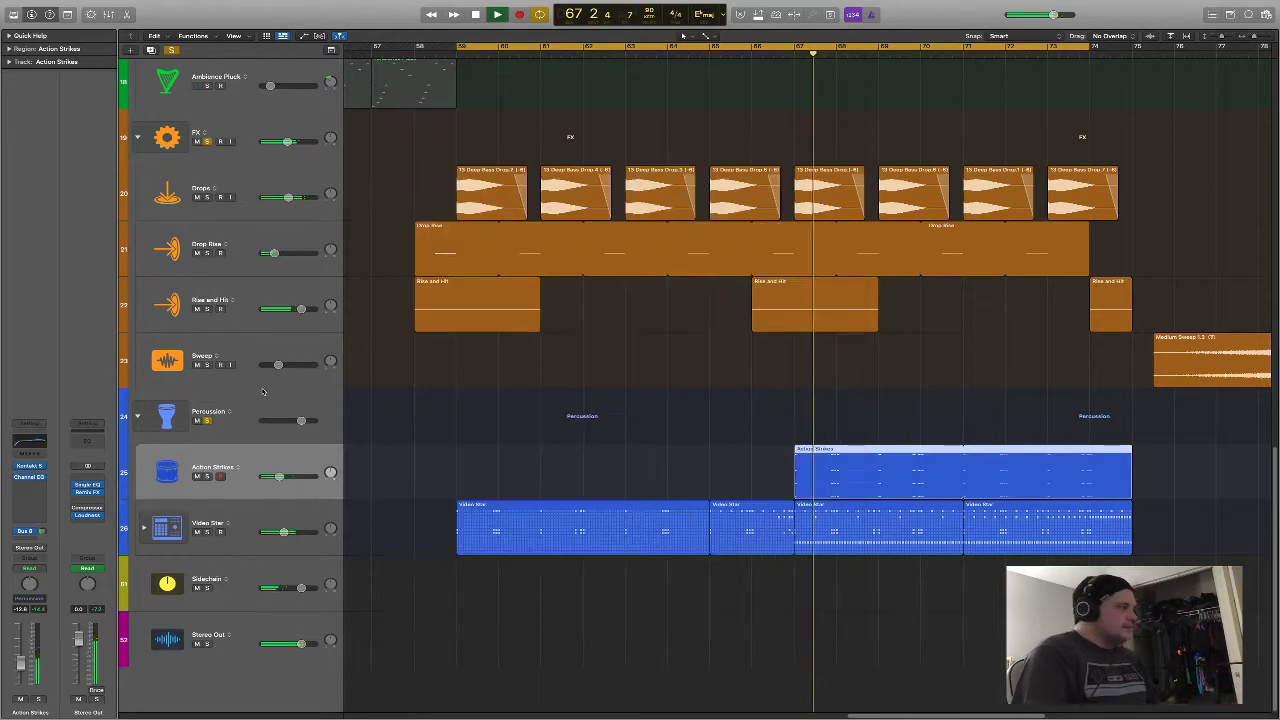
pyautogui.press('space')
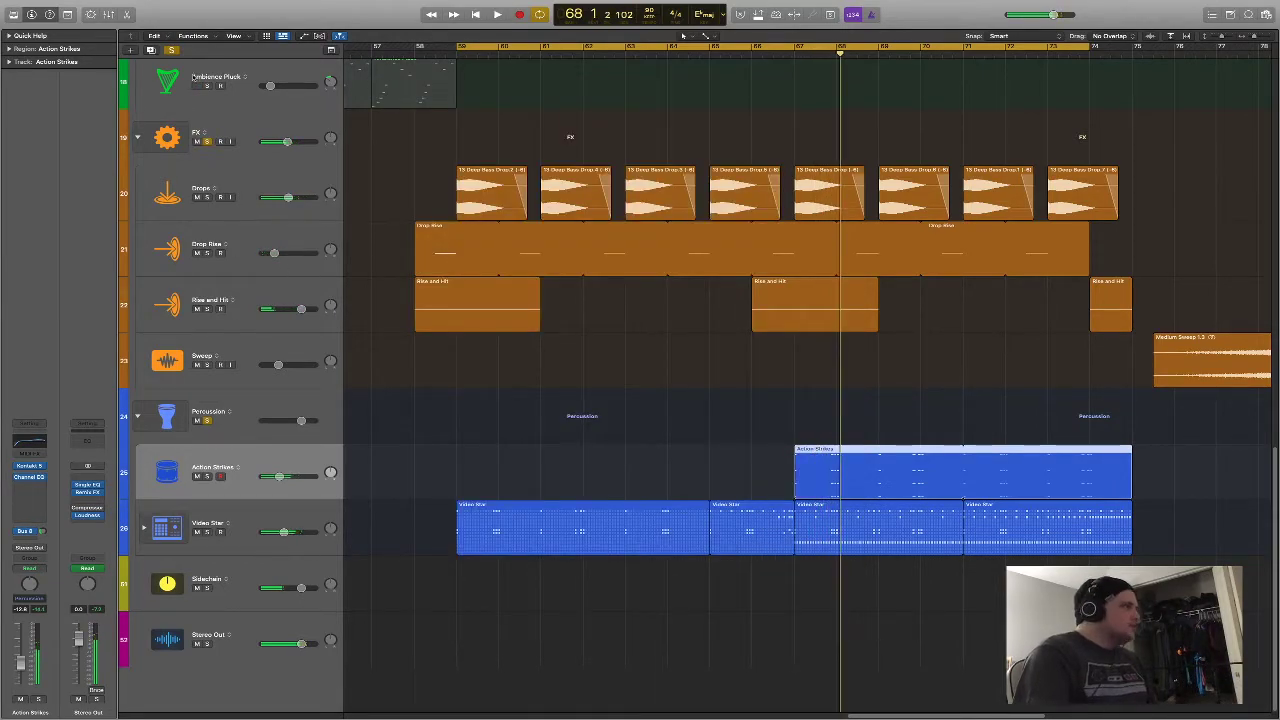
# Audition the soloed Action Strikes track from bar 67 with cycle playback off, and clear the solo
pyautogui.click(209, 476)
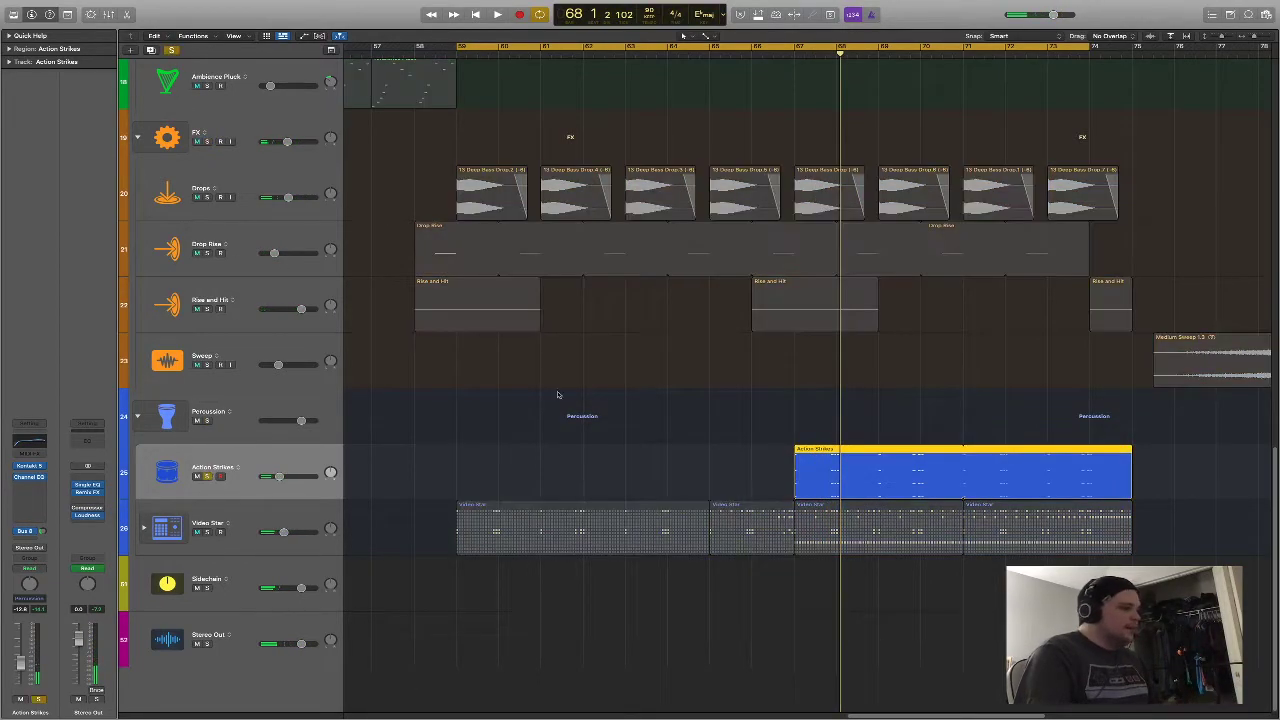
pyautogui.click(789, 54)
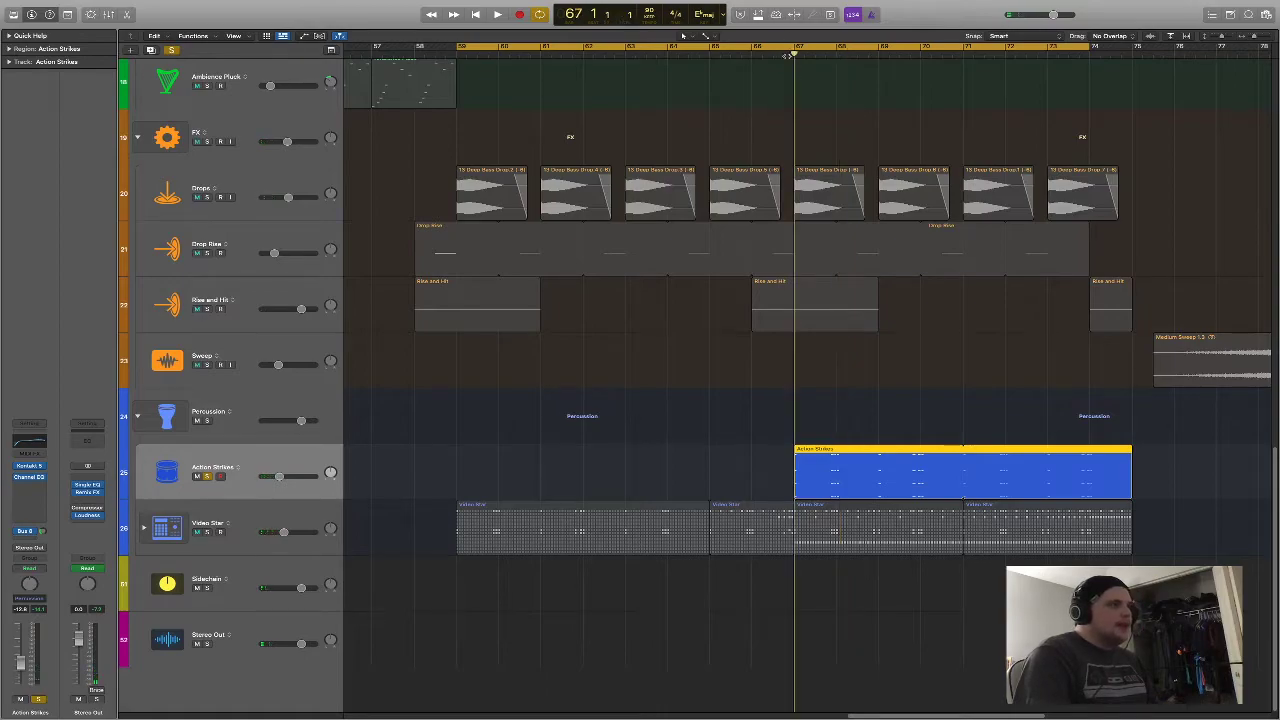
pyautogui.click(544, 14)
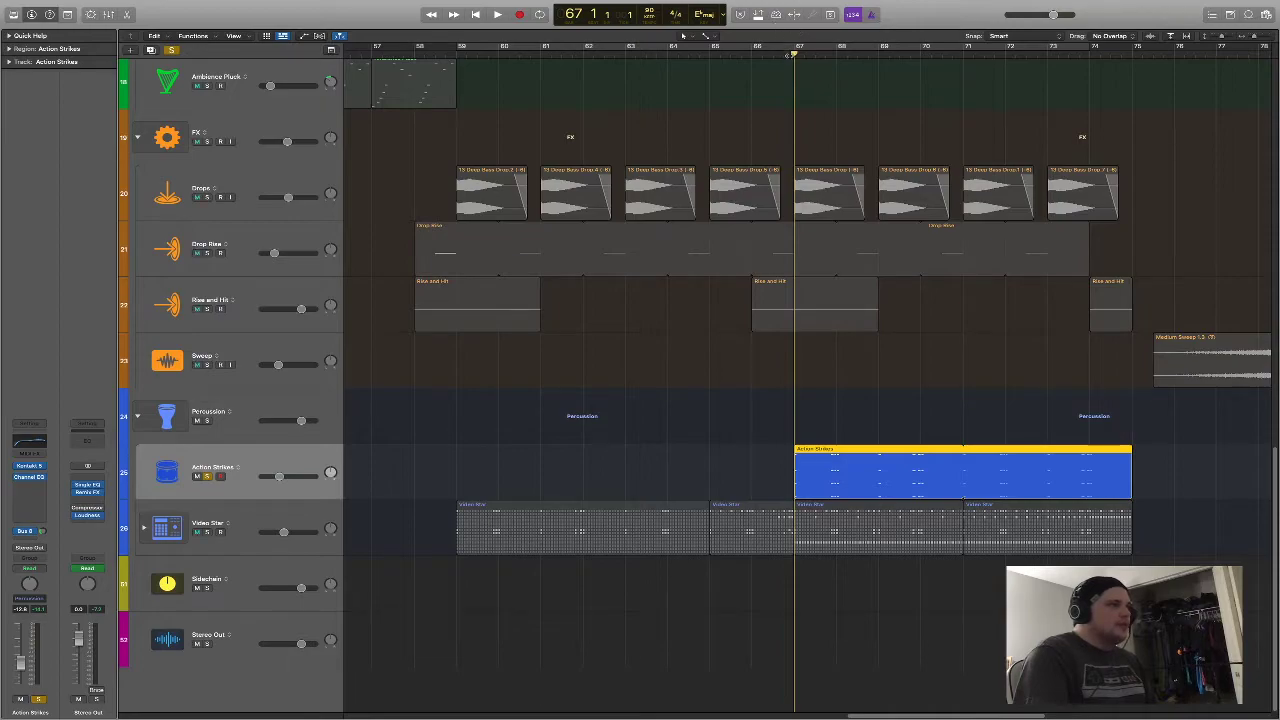
pyautogui.press('space')
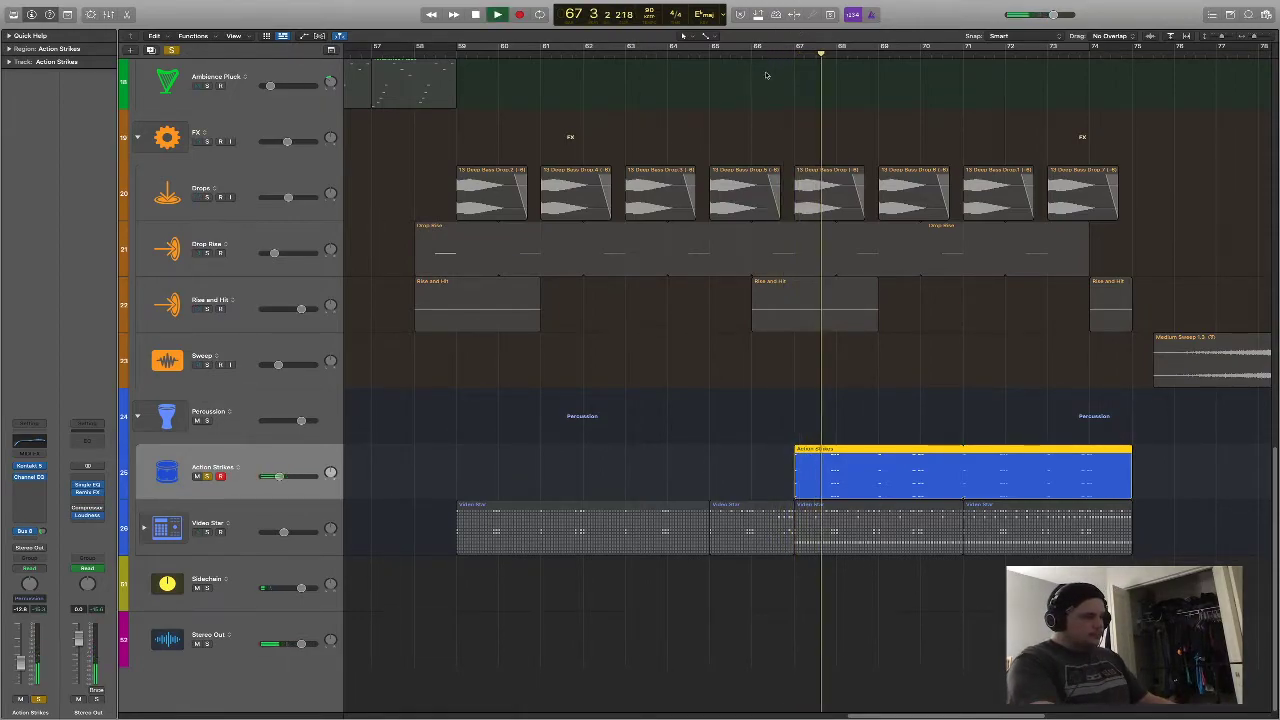
pyautogui.press('space')
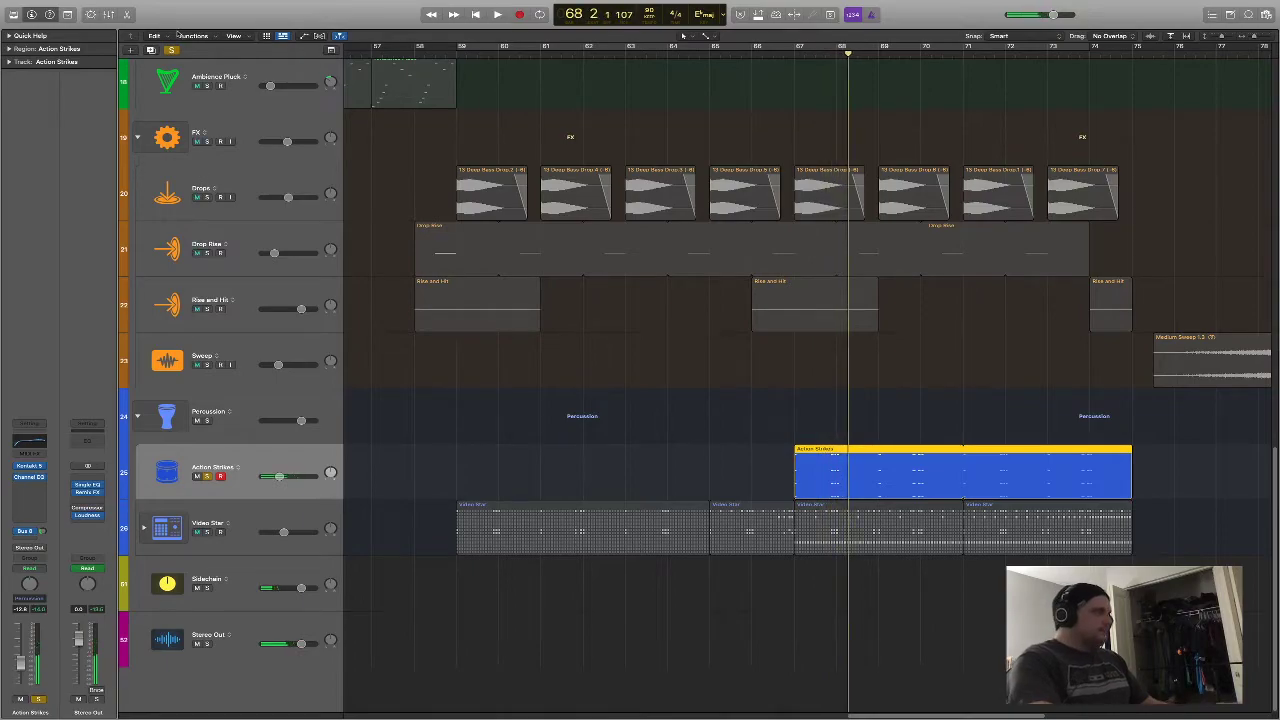
pyautogui.click(171, 50)
# Solo the Orchestra stack and play it briefly from just before bar 59
pyautogui.scroll(10, 500, 215)
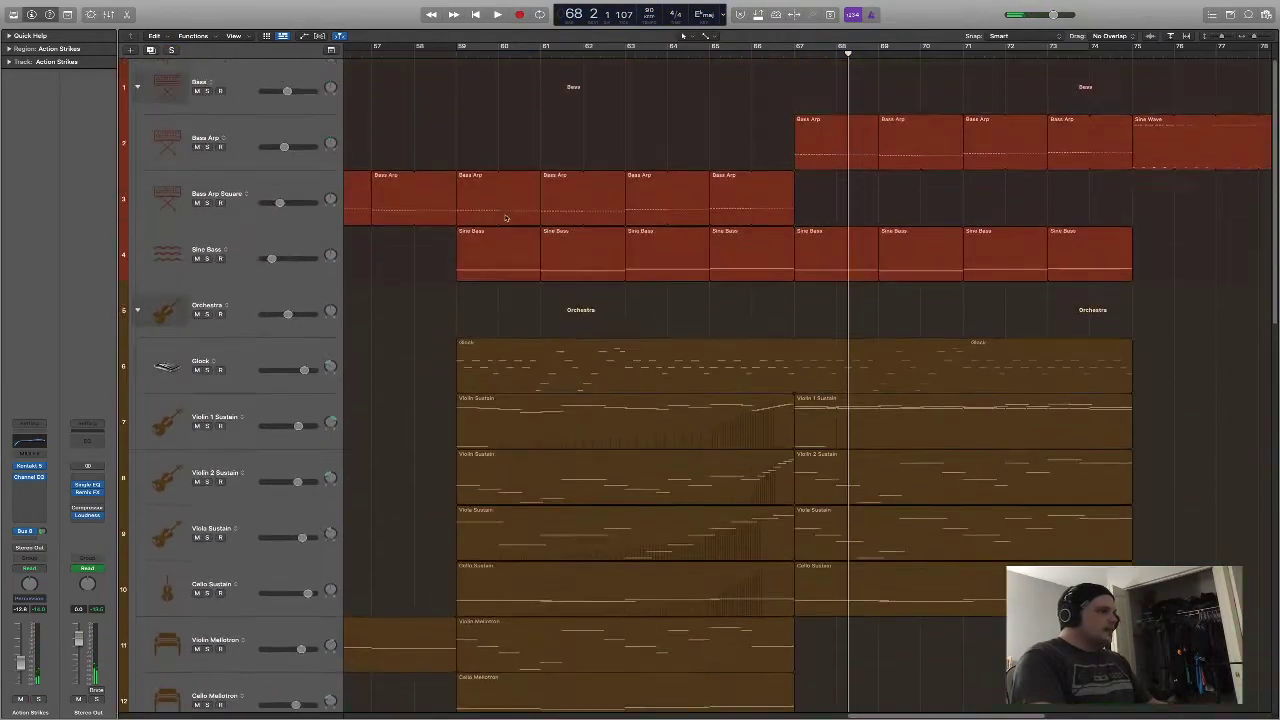
pyautogui.scroll(4, 500, 215)
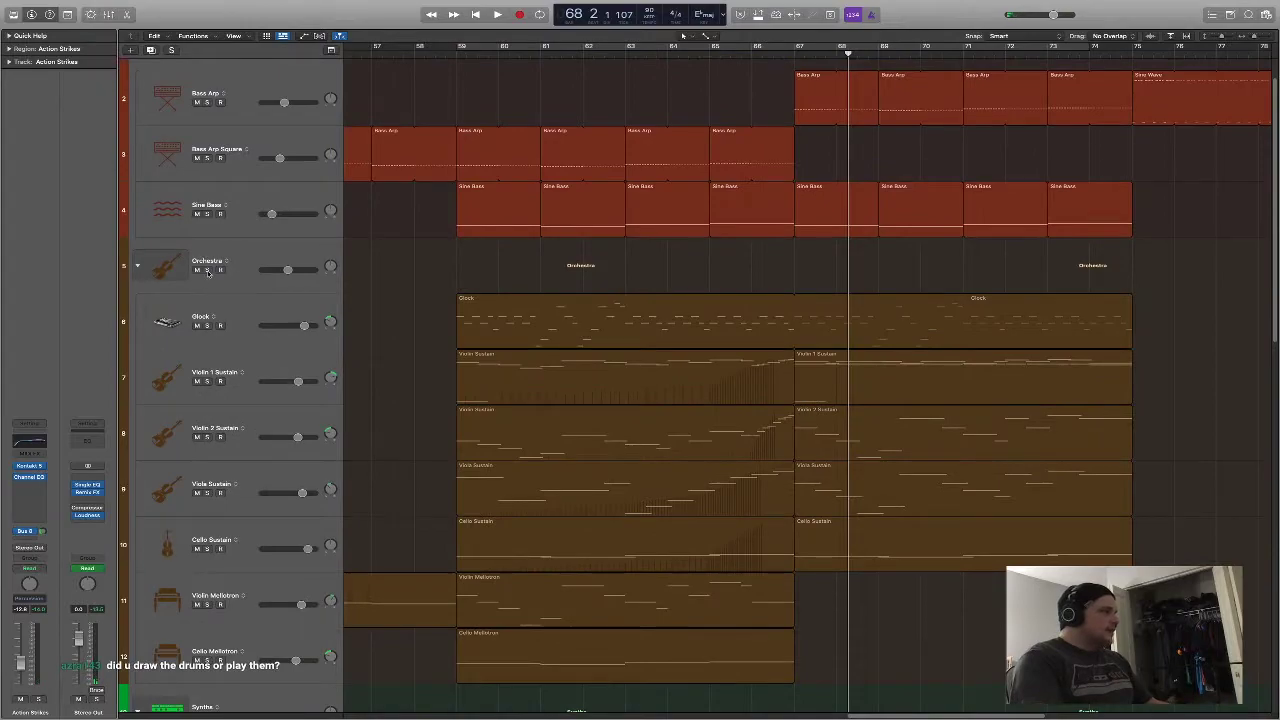
pyautogui.click(207, 270)
pyautogui.scroll(-6, 430, 130)
pyautogui.scroll(2, 430, 130)
pyautogui.click(446, 56)
pyautogui.press('space')
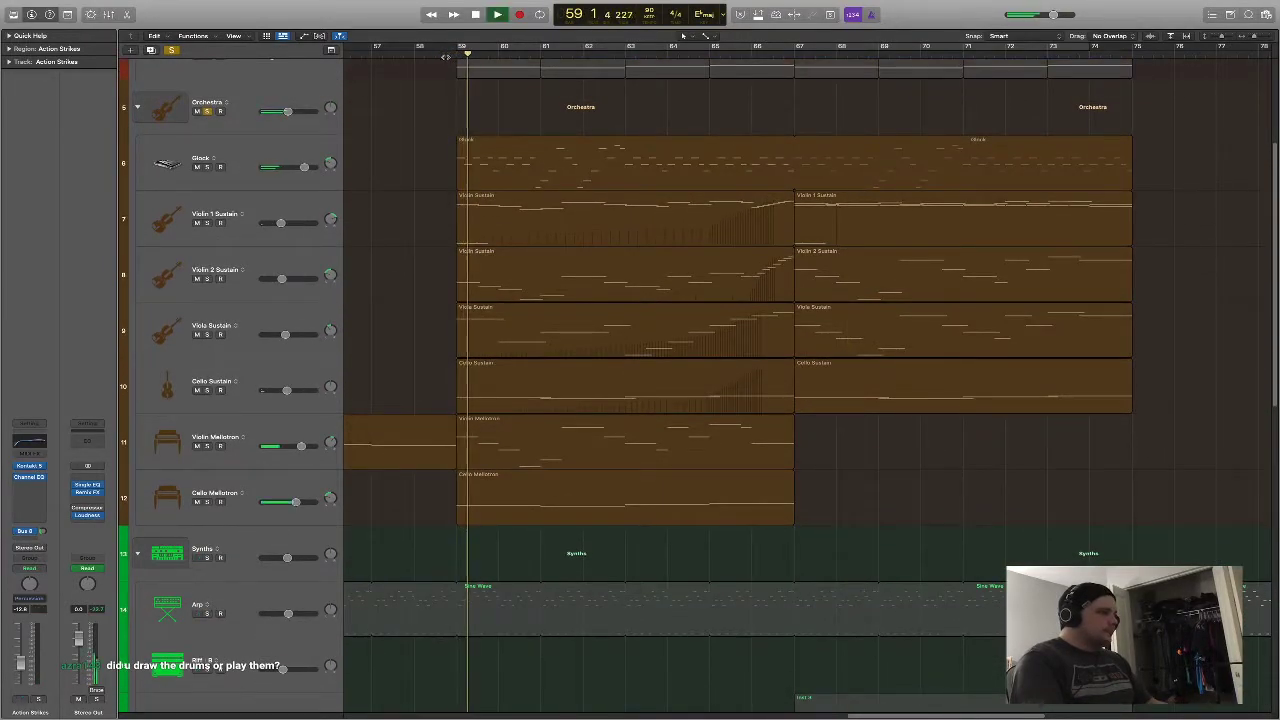
pyautogui.press('space')
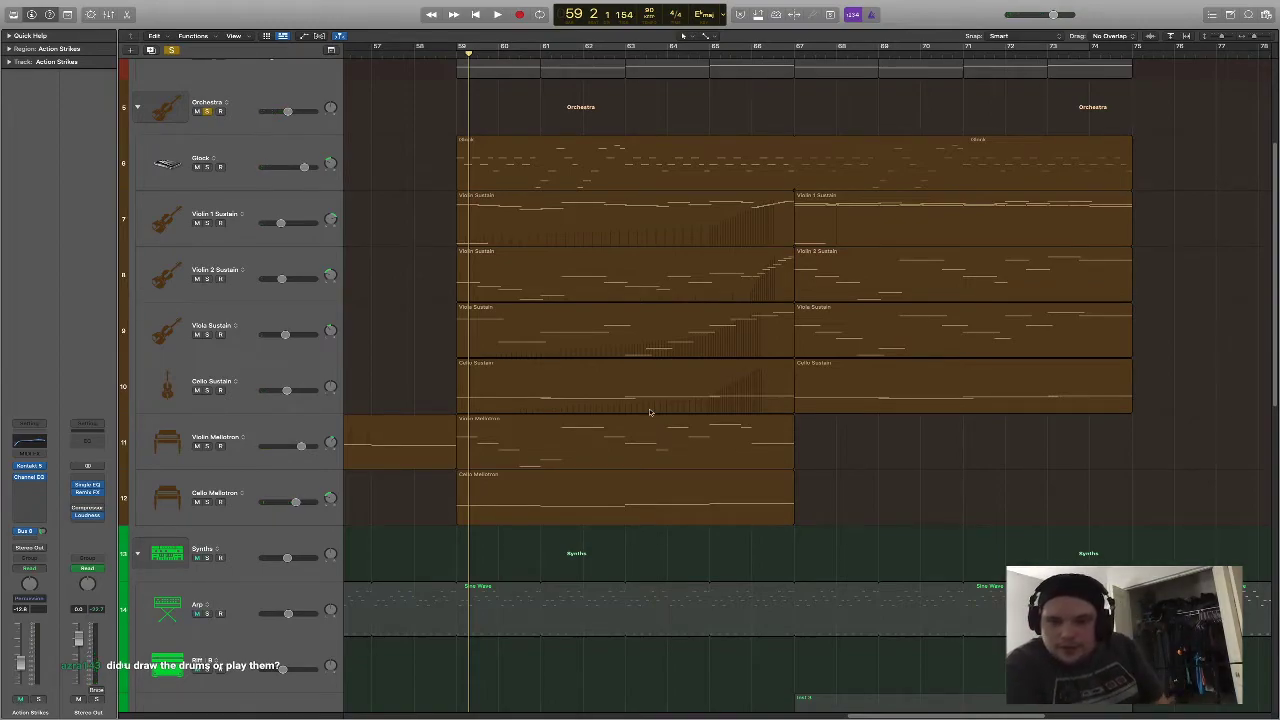
# Clear the solo, view the first Video Star region's pattern in the Step Sequencer, and close the editor
pyautogui.scroll(-10, 616, 469)
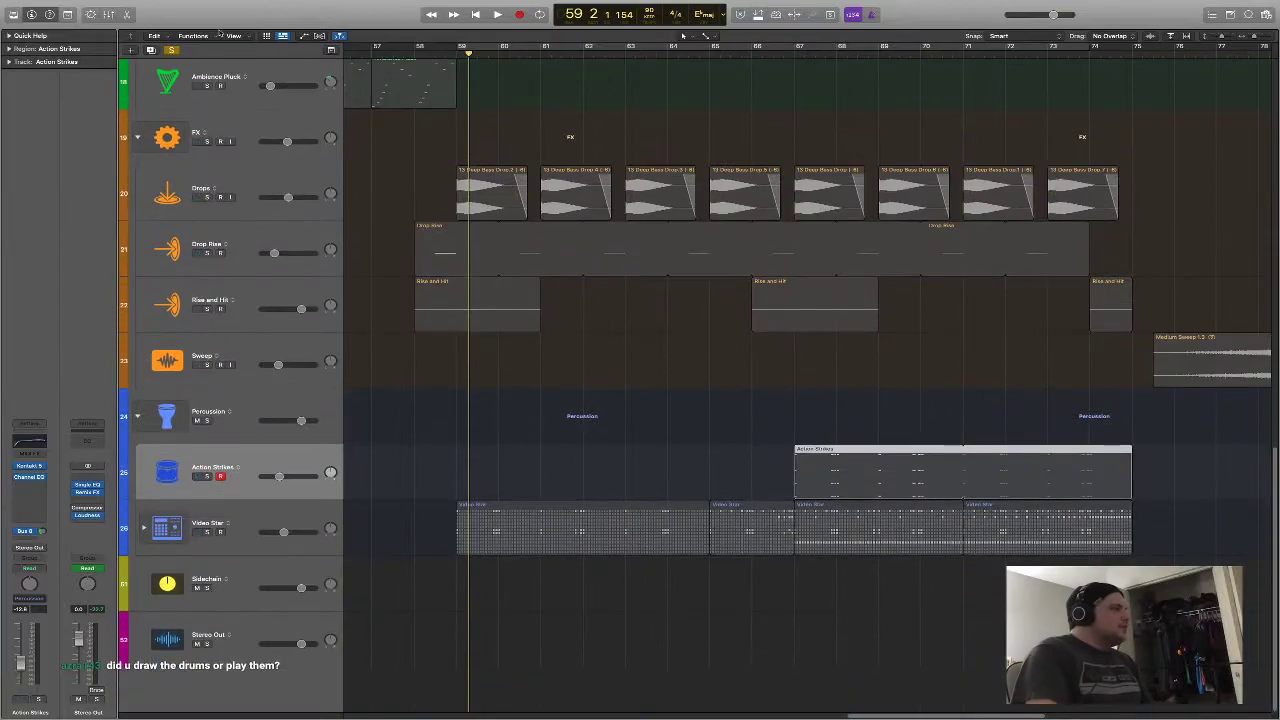
pyautogui.click(507, 531)
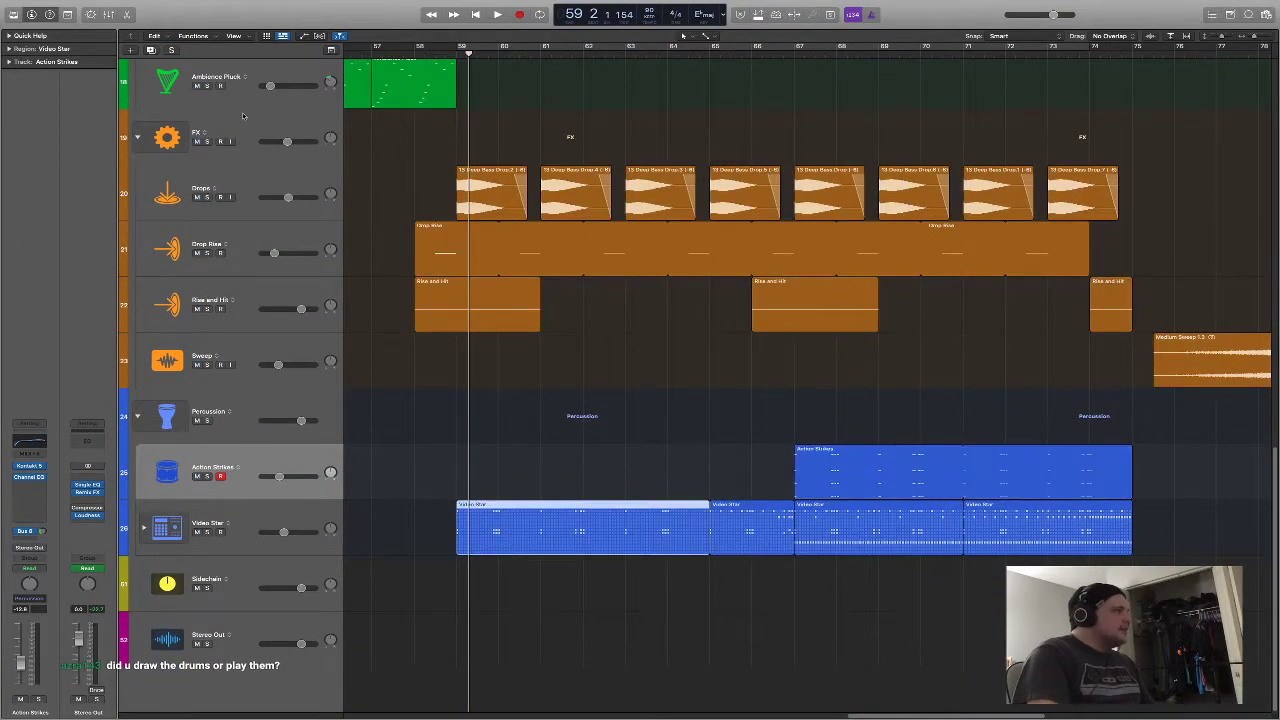
pyautogui.press('e')
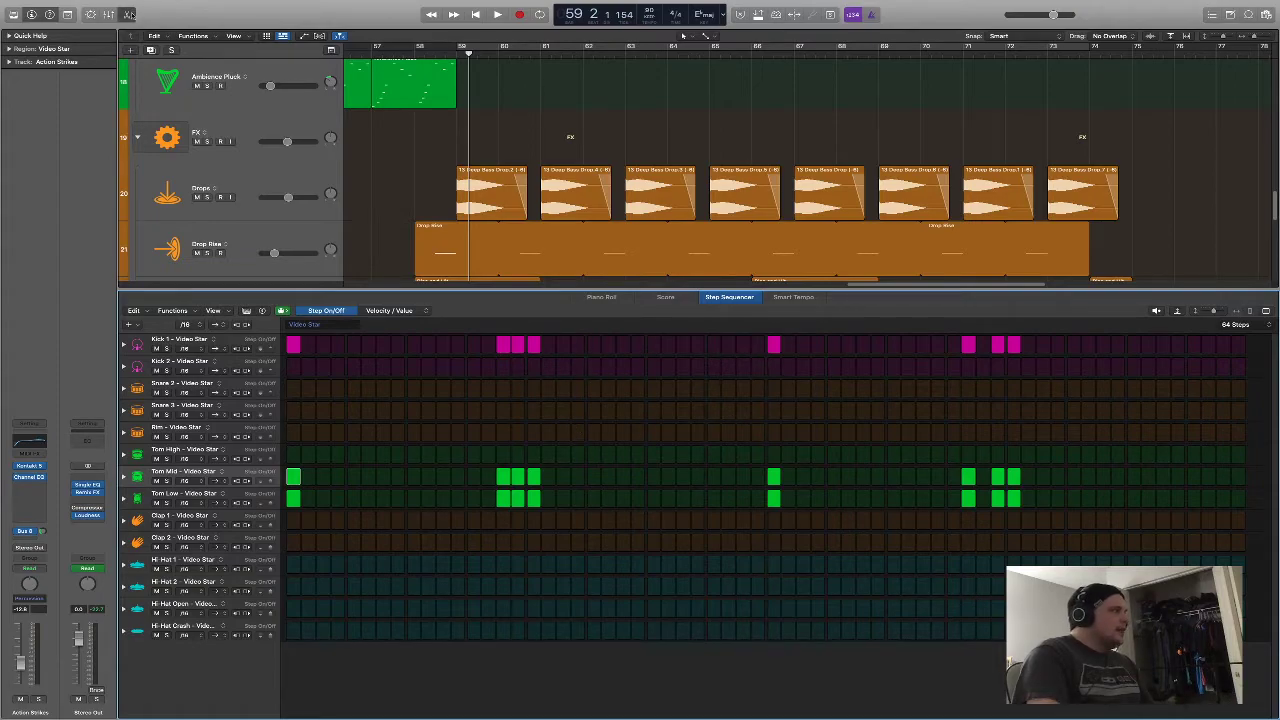
pyautogui.press('e')
# Audition the Glock track on its own and within the soloed Orchestra stack from just before bar 59
pyautogui.scroll(15, 443, 206)
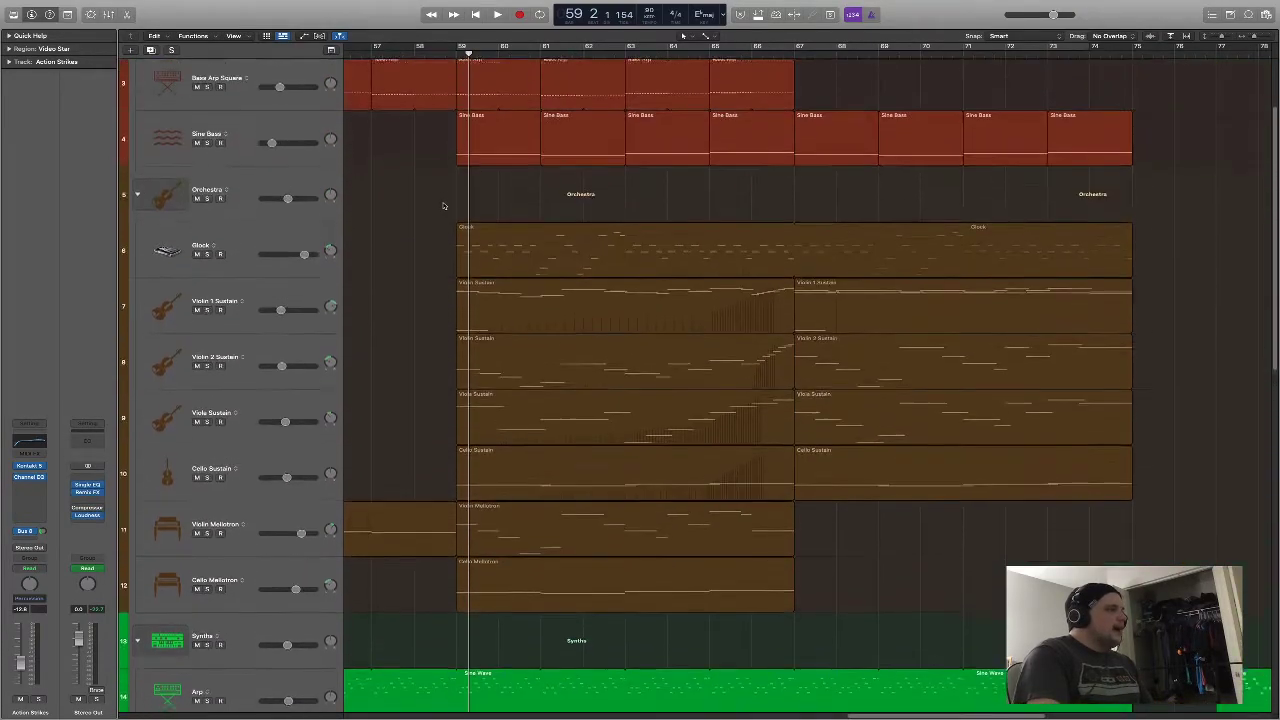
pyautogui.scroll(-2, 443, 206)
pyautogui.click(207, 125)
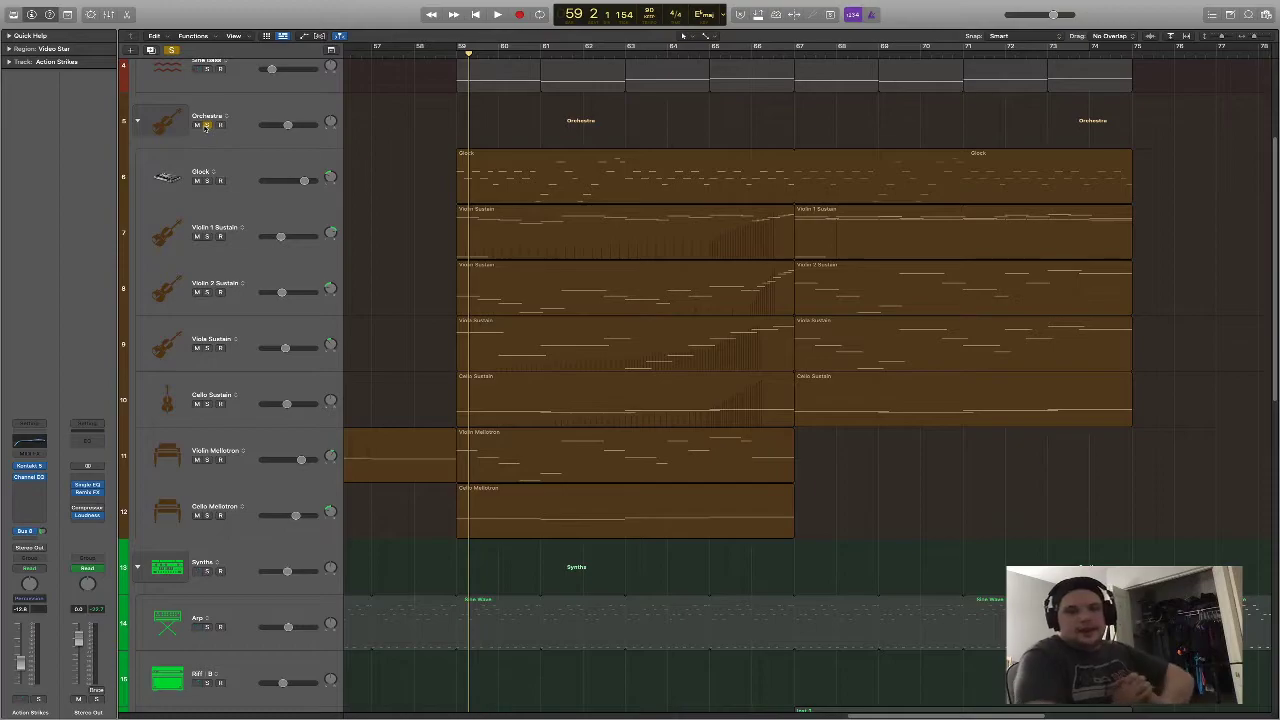
pyautogui.click(446, 53)
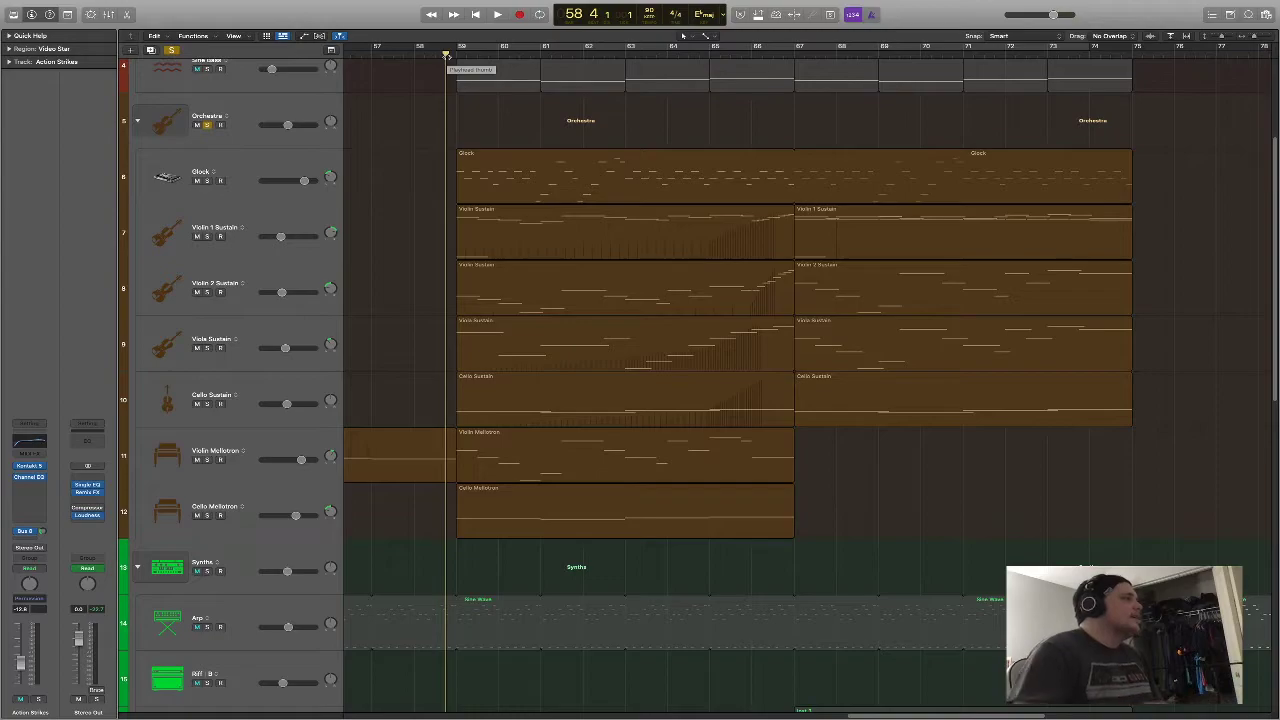
pyautogui.click(206, 151)
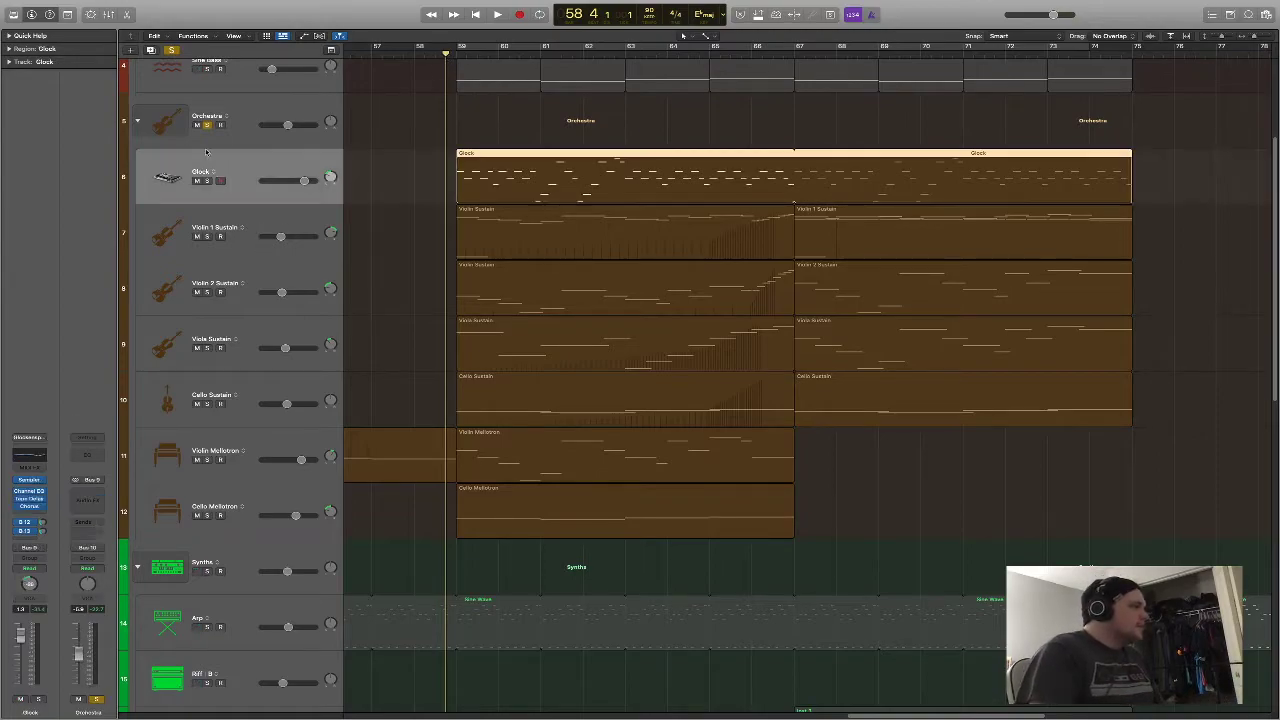
pyautogui.moveTo(433, 231); pyautogui.dragTo(508, 375)
pyautogui.click(434, 236)
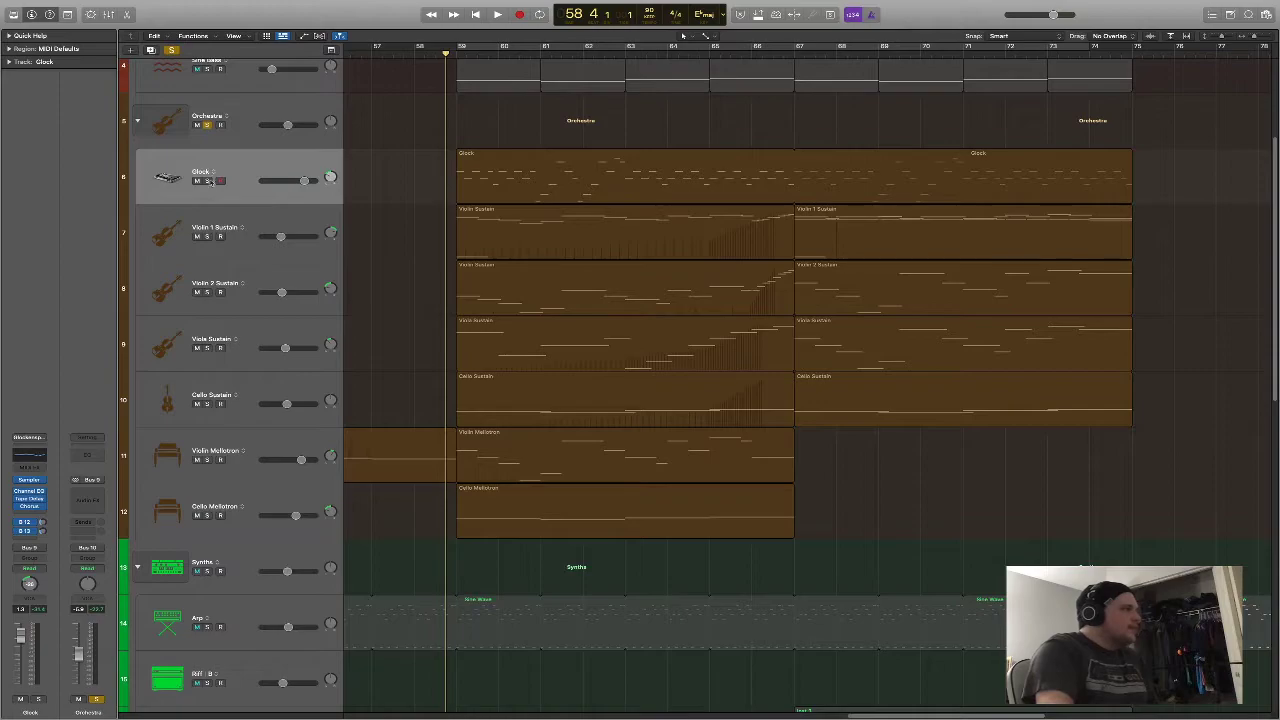
pyautogui.press('space')
pyautogui.click(207, 181)
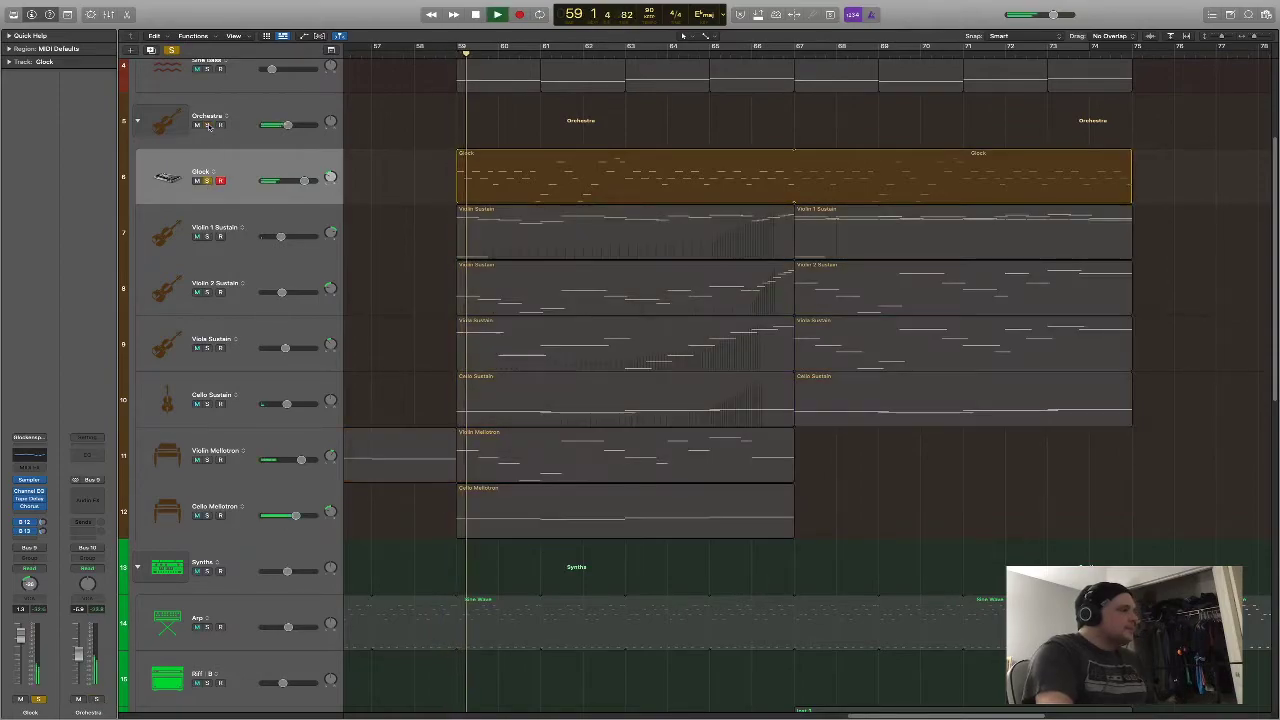
pyautogui.click(207, 125)
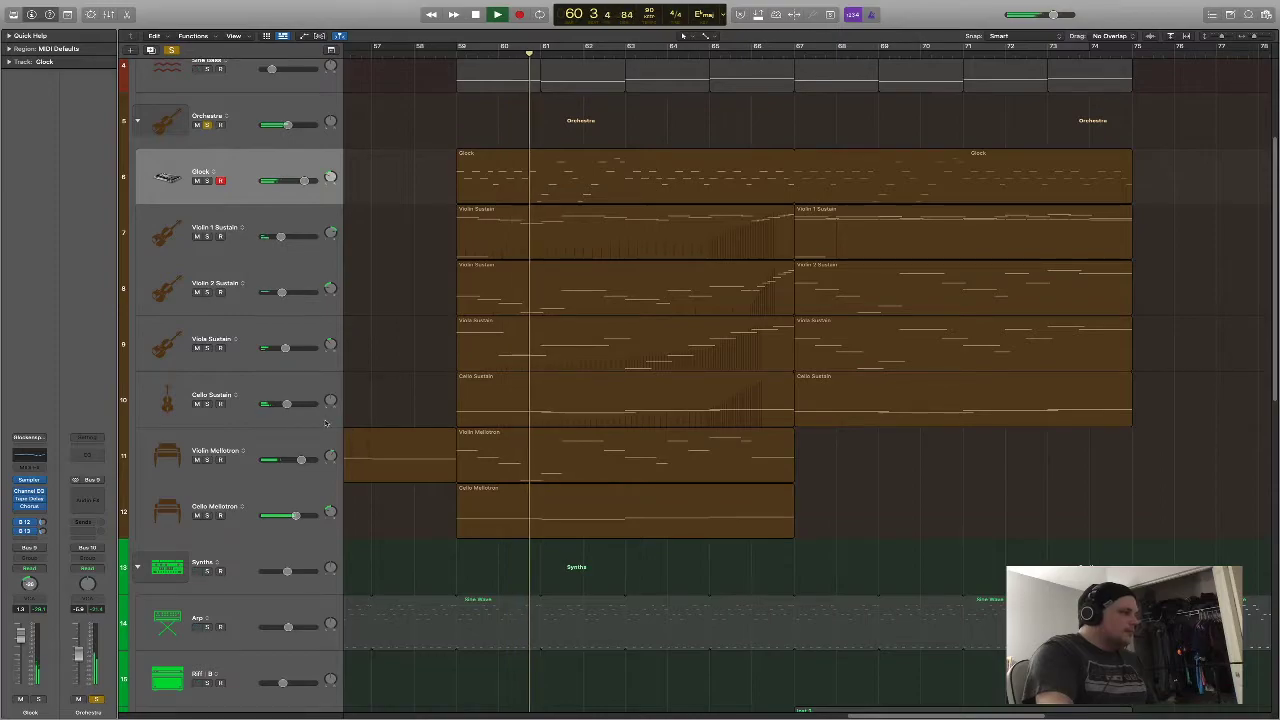
pyautogui.press('space')
# Audition the Violin 1, Violin 2, Viola and Cello Sustain tracks soloed together from just before bar 59, and clear the solos
pyautogui.click(207, 125)
pyautogui.moveTo(207, 236); pyautogui.dragTo(212, 407)
pyautogui.click(458, 38)
pyautogui.press('space')
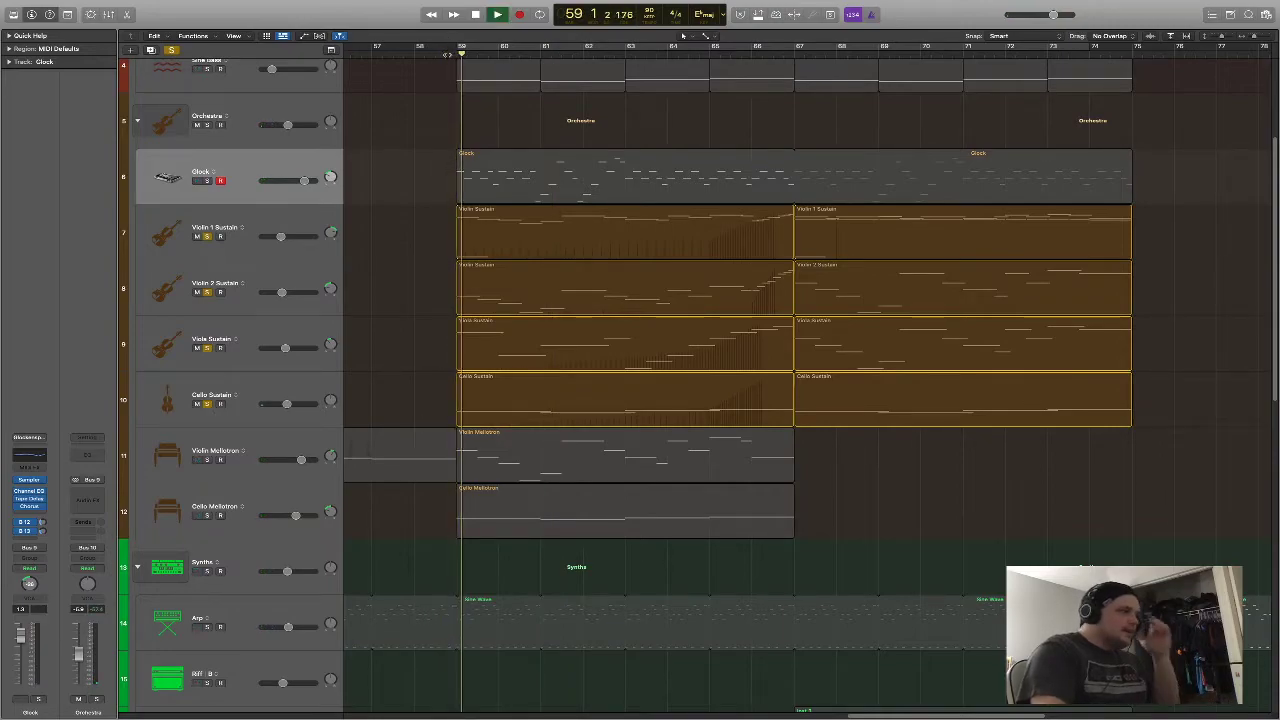
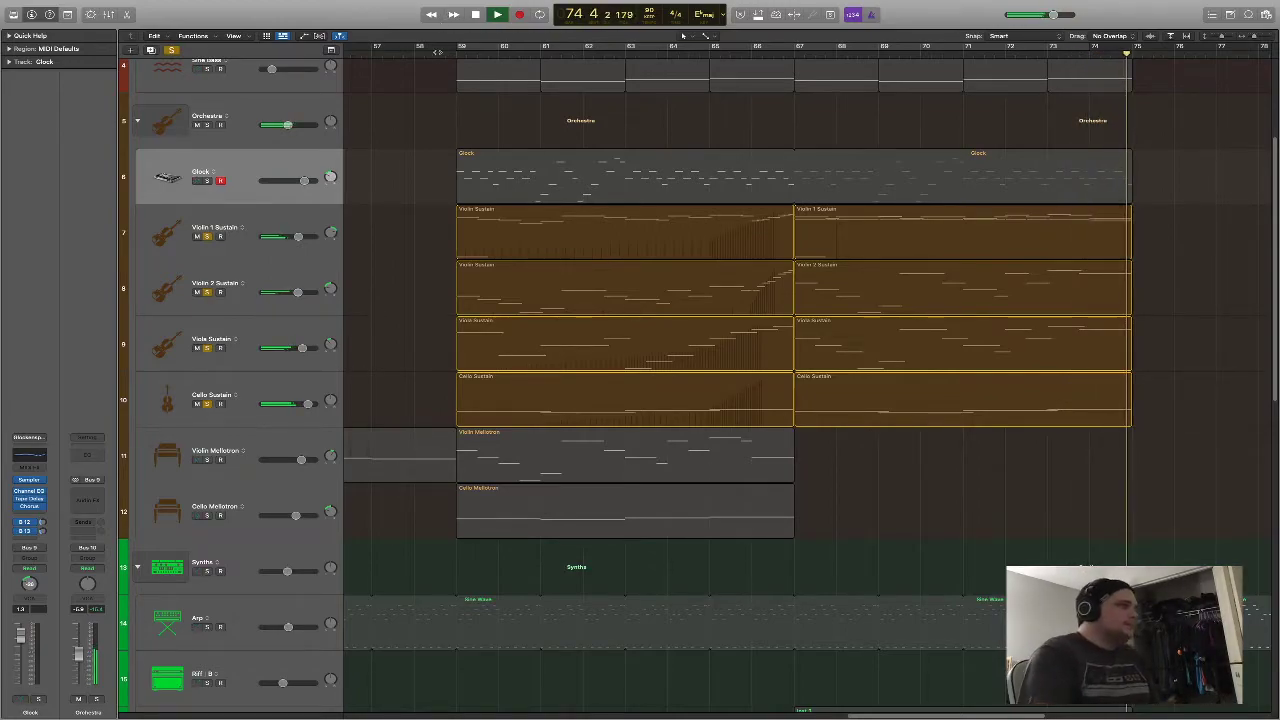
pyautogui.press('space')
pyautogui.click(448, 55)
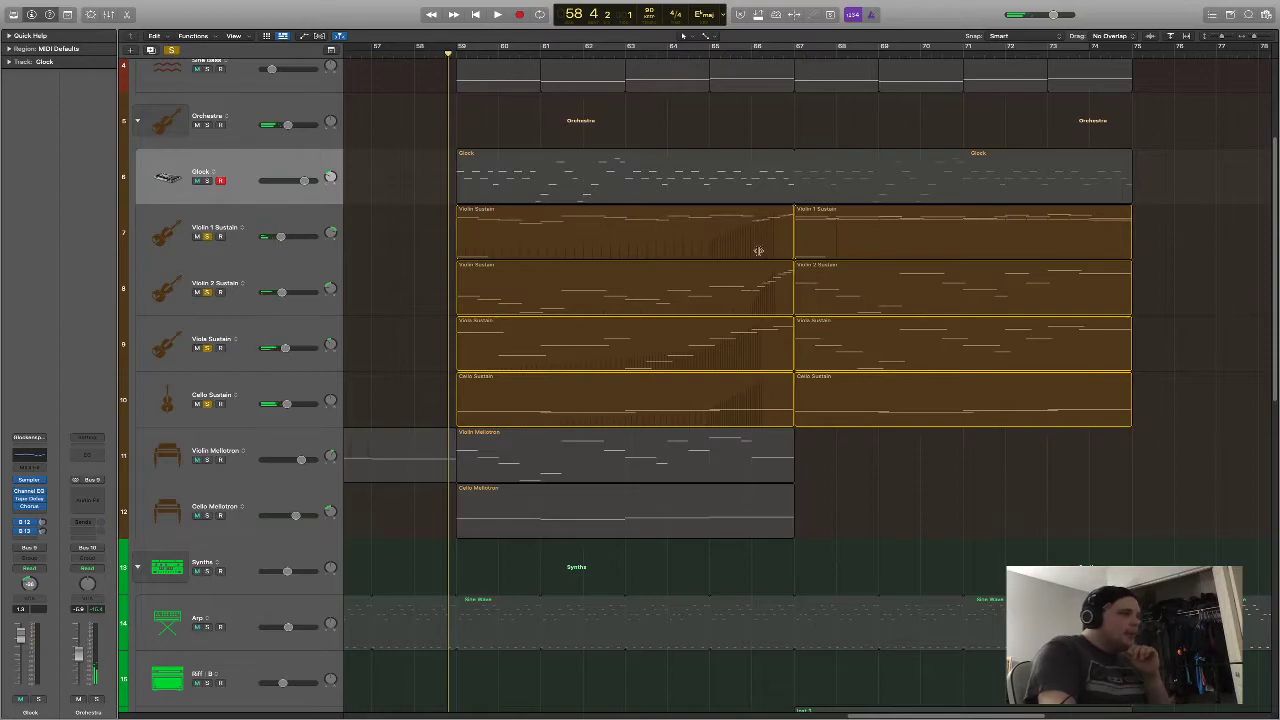
pyautogui.scroll(-3, 913, 318)
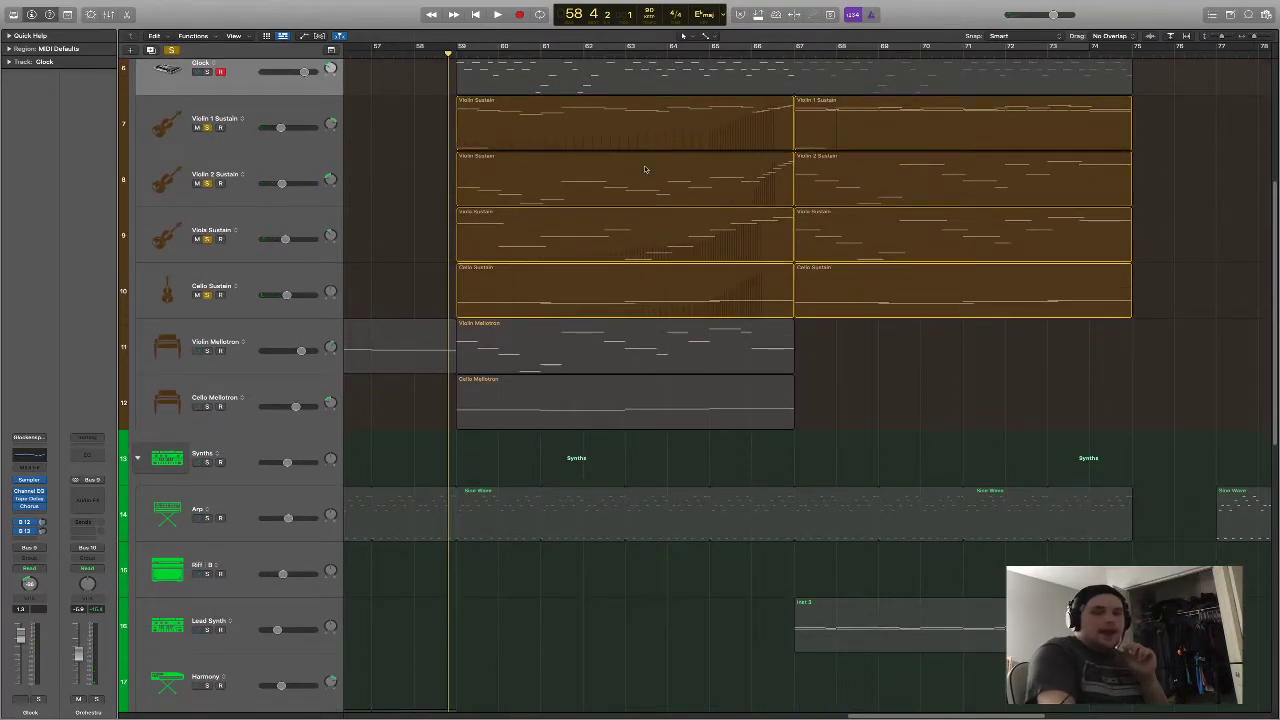
pyautogui.scroll(3, 386, 125)
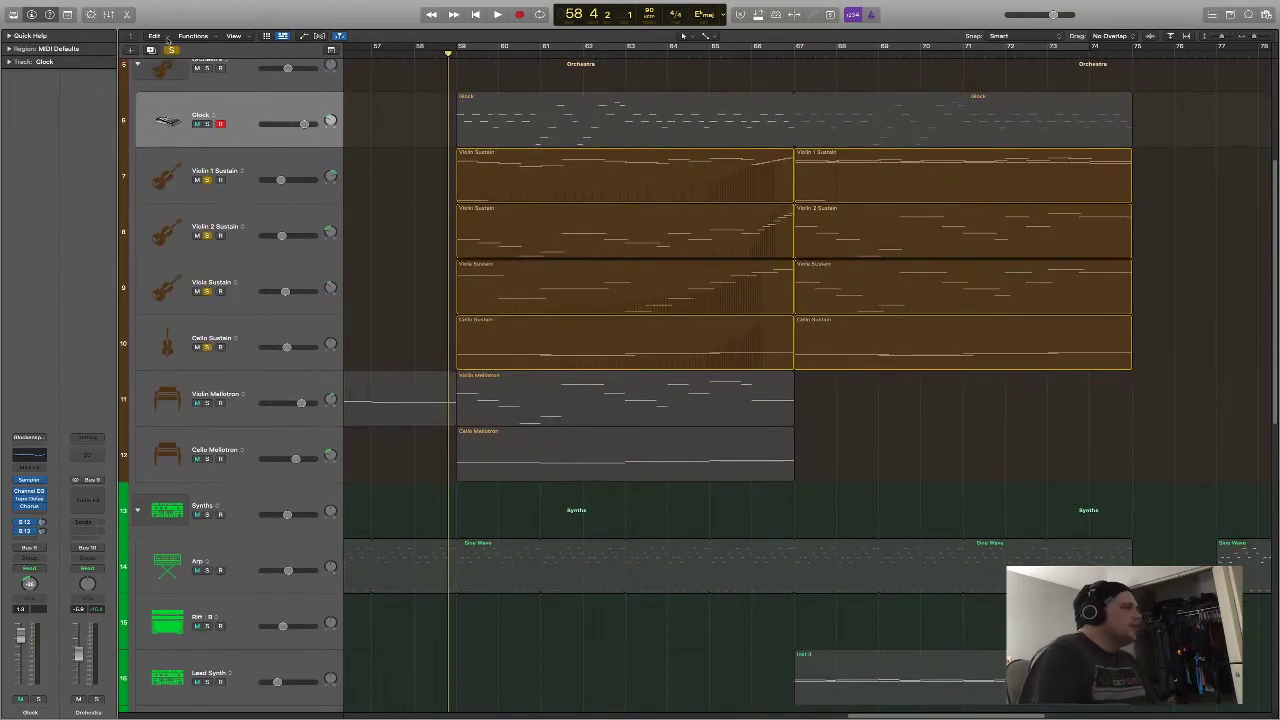
pyautogui.click(174, 50)
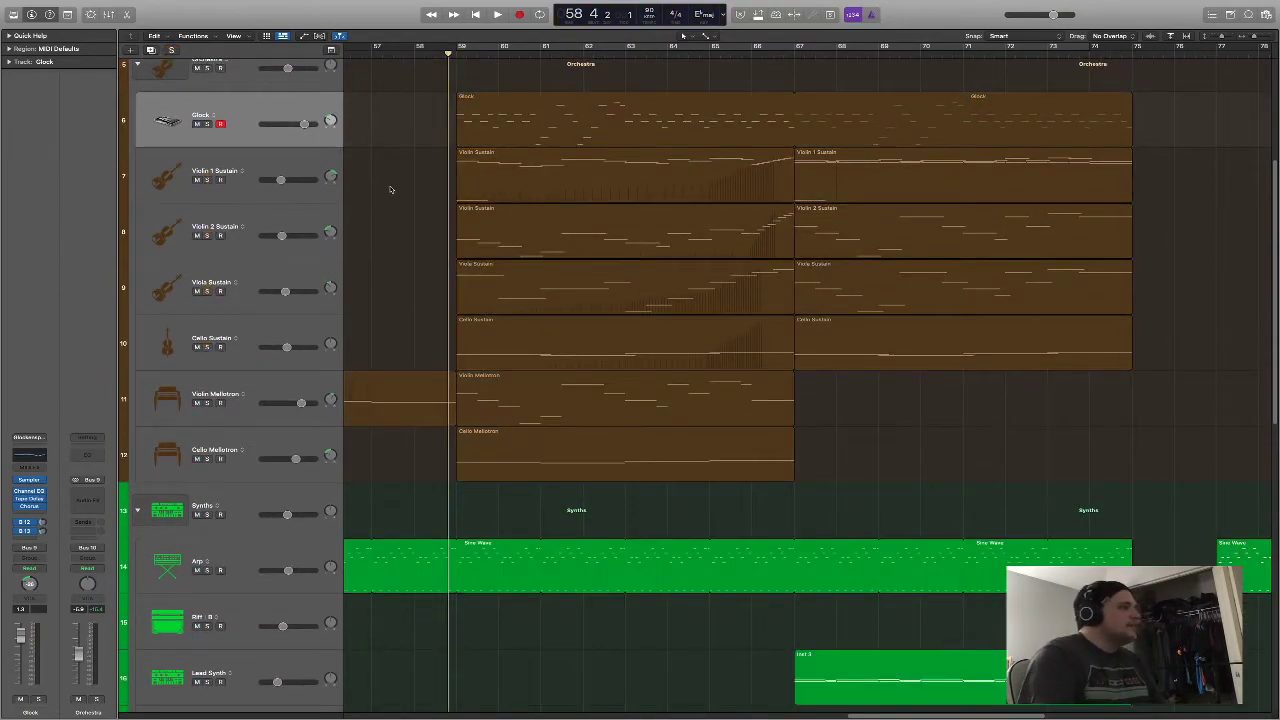
# Solo the Bass Arp track and play it briefly from bar 67
pyautogui.scroll(4, 498, 133)
pyautogui.scroll(-3, 505, 152)
pyautogui.scroll(3, 505, 152)
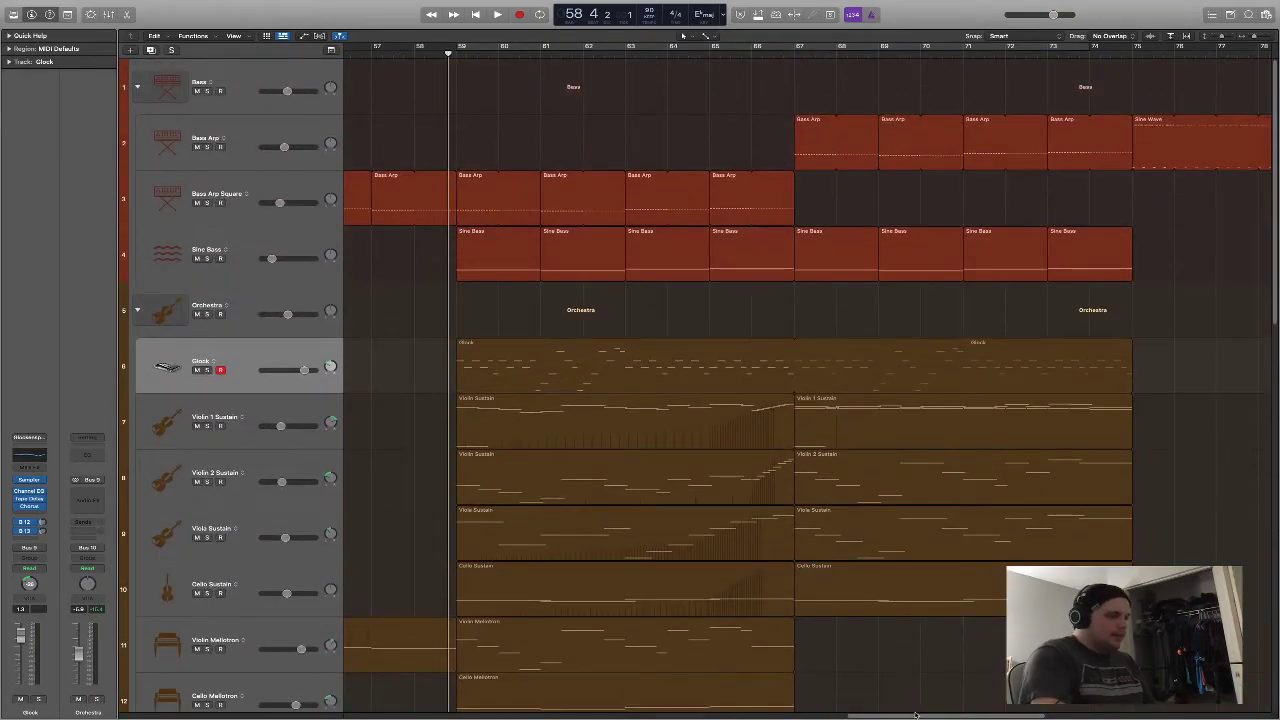
pyautogui.hscroll(-5, 606, 449)
pyautogui.hscroll(-4, 828, 712)
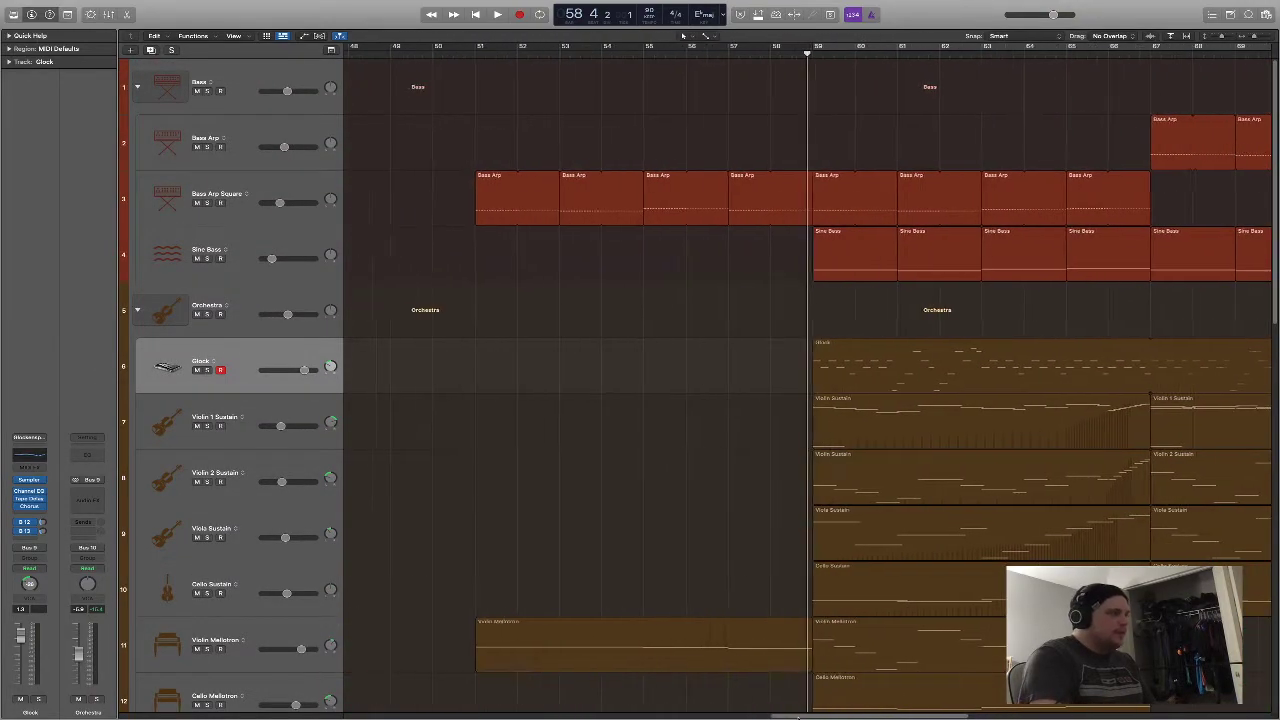
pyautogui.click(477, 47)
pyautogui.click(172, 181)
pyautogui.click(207, 147)
pyautogui.click(1157, 52)
pyautogui.press('space')
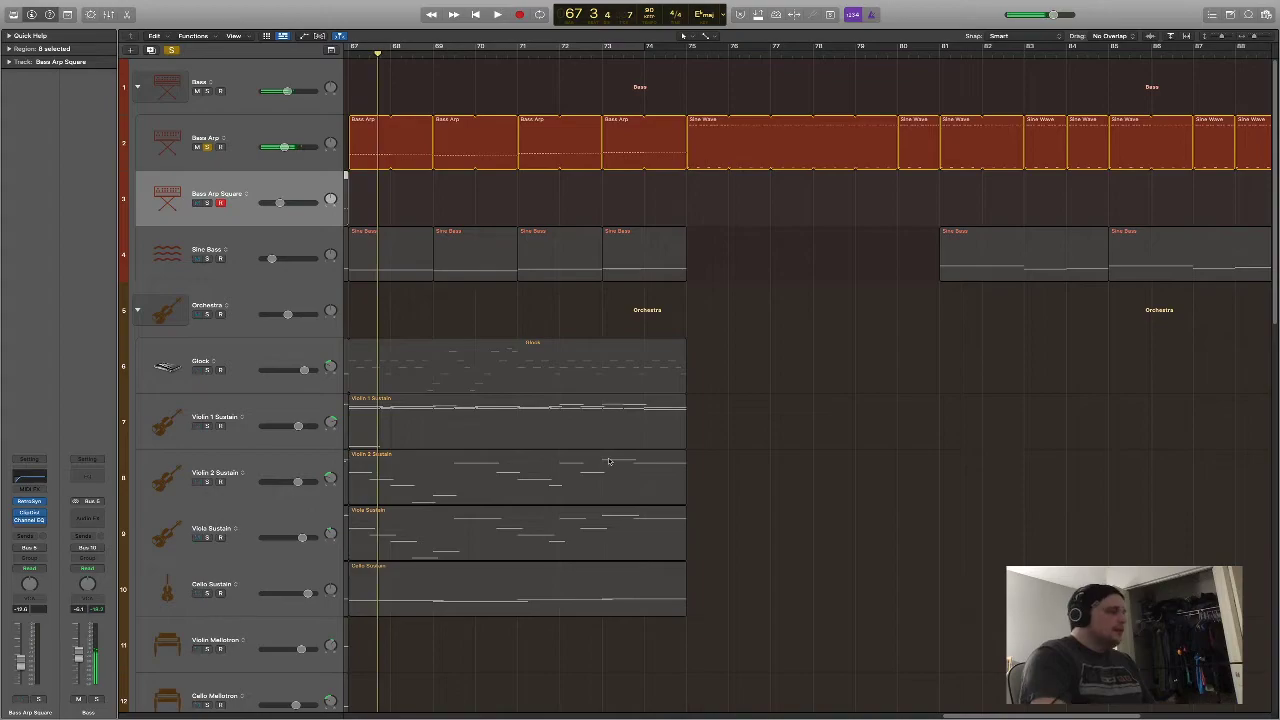
# Solo the Bass Arp Square track instead and play it in a cycle range from bar 51 to bar 59
pyautogui.hscroll(-10, 533, 177)
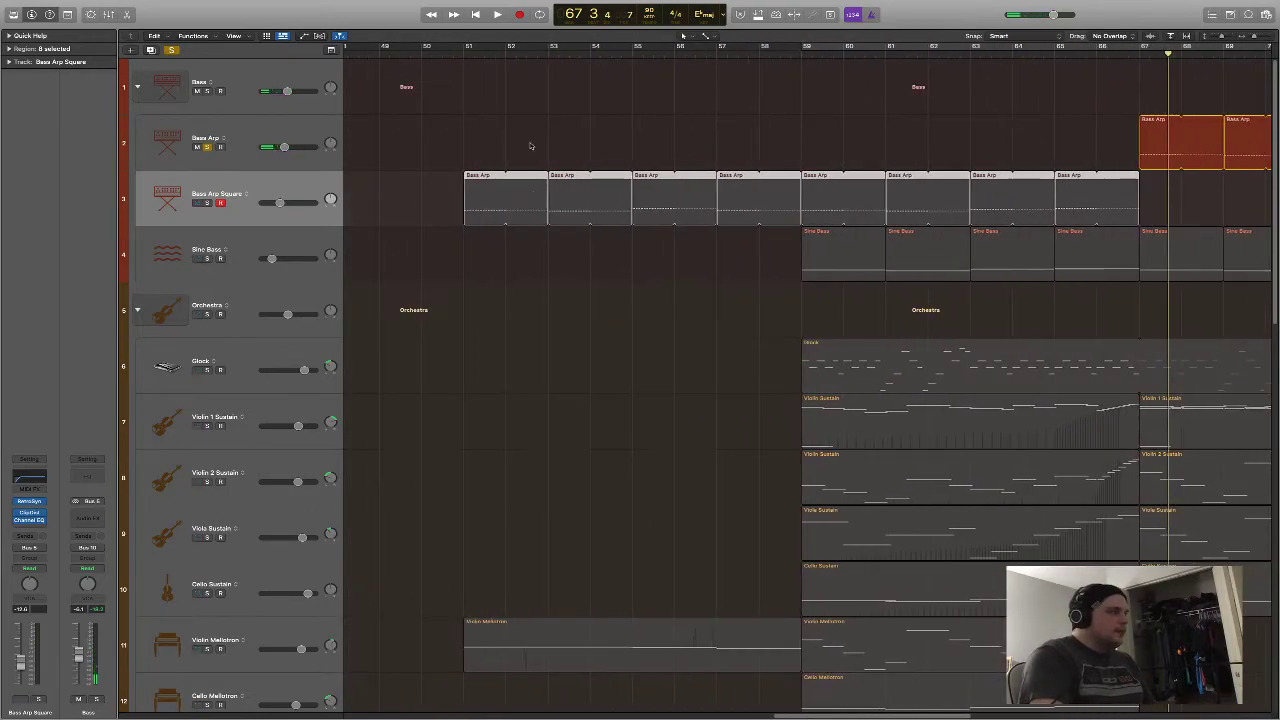
pyautogui.click(436, 52)
pyautogui.click(207, 147)
pyautogui.press('space')
pyautogui.moveTo(478, 50); pyautogui.dragTo(802, 46)
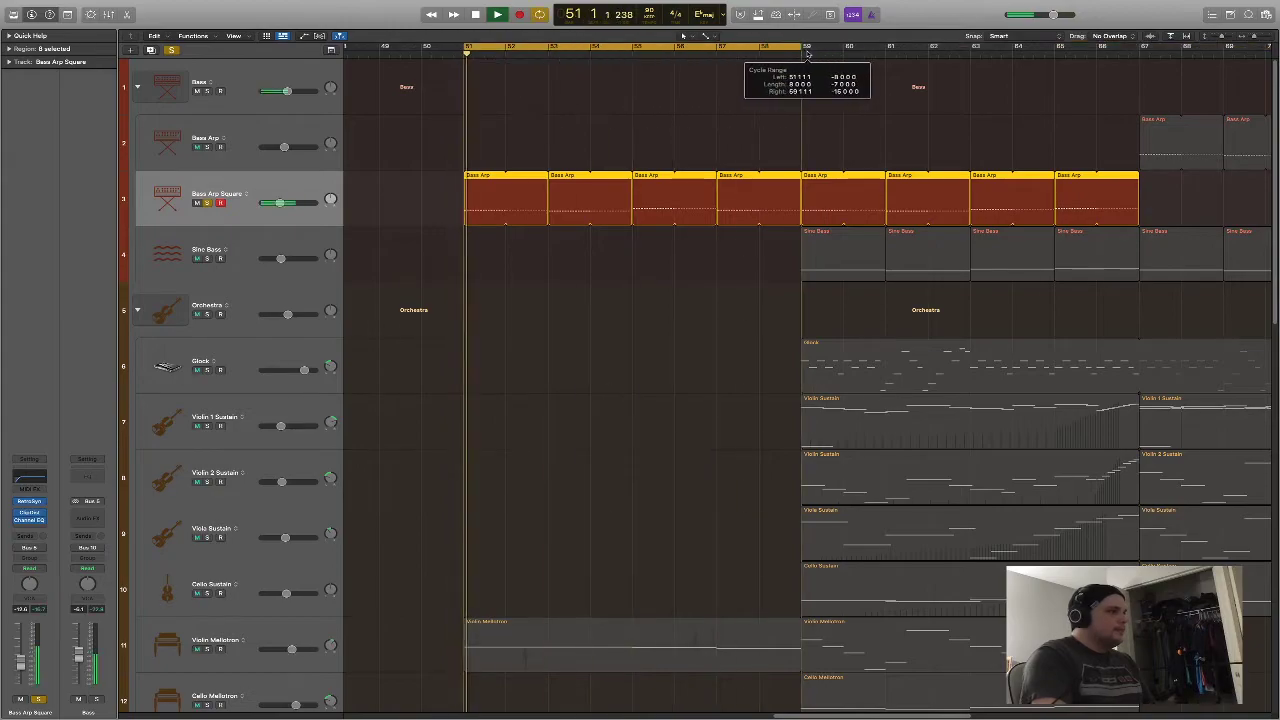
# View the Bass Arp Square track's Retro Synth settings during playback and close the instrument
pyautogui.click(29, 514)
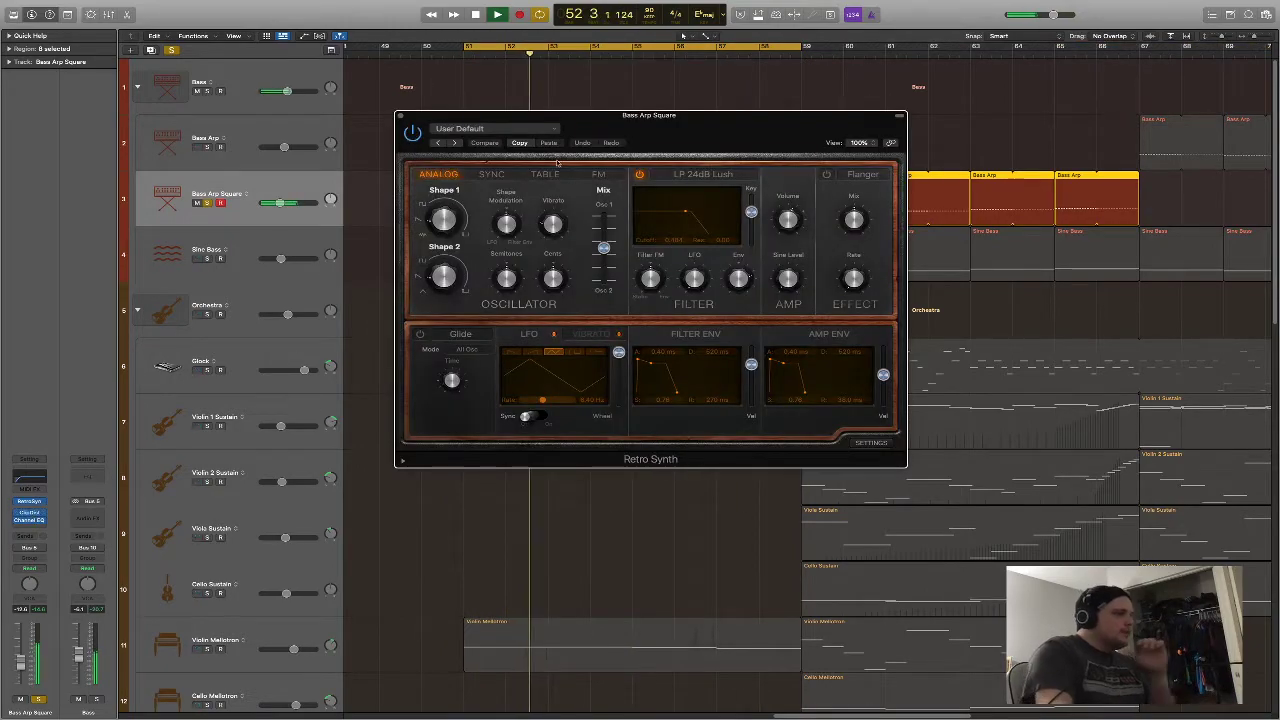
pyautogui.moveTo(647, 120); pyautogui.dragTo(598, 94)
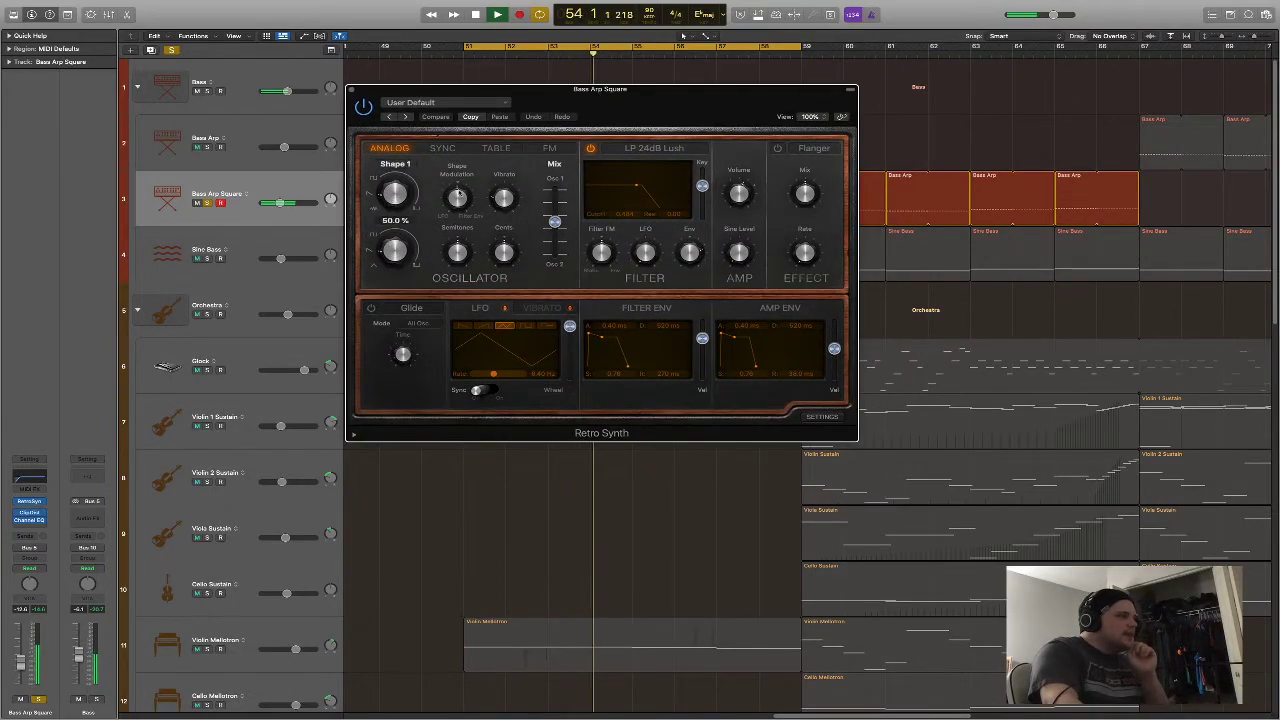
pyautogui.click(350, 91)
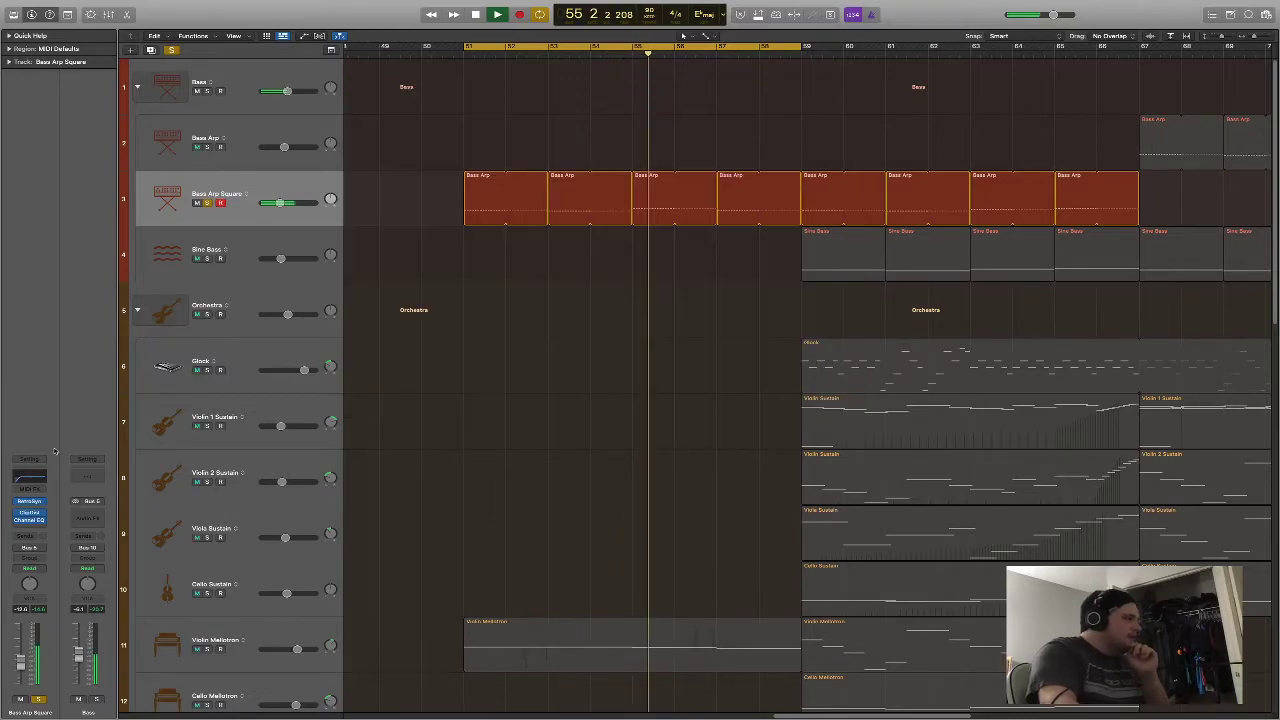
# View the Bass Arp Square track's Clip Distortion and Channel EQ settings during playback, and close both plug-ins
pyautogui.click(29, 519)
pyautogui.click(29, 519)
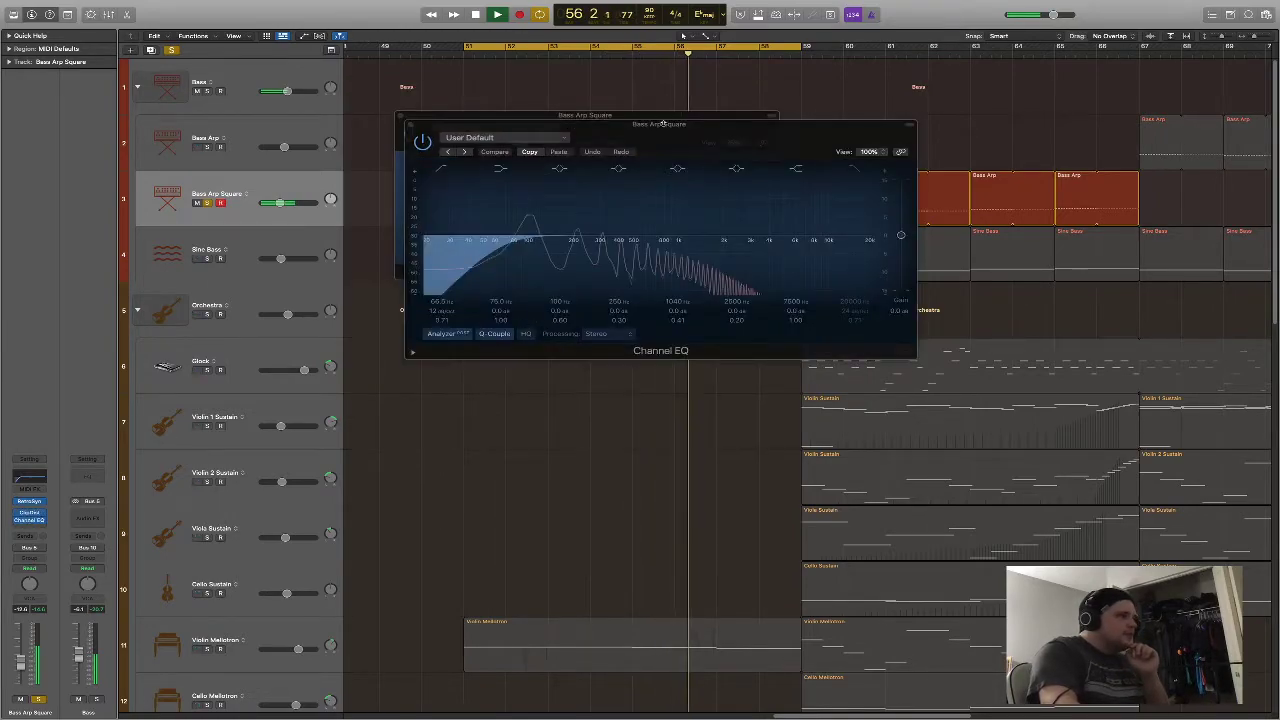
pyautogui.moveTo(512, 137); pyautogui.dragTo(528, 192)
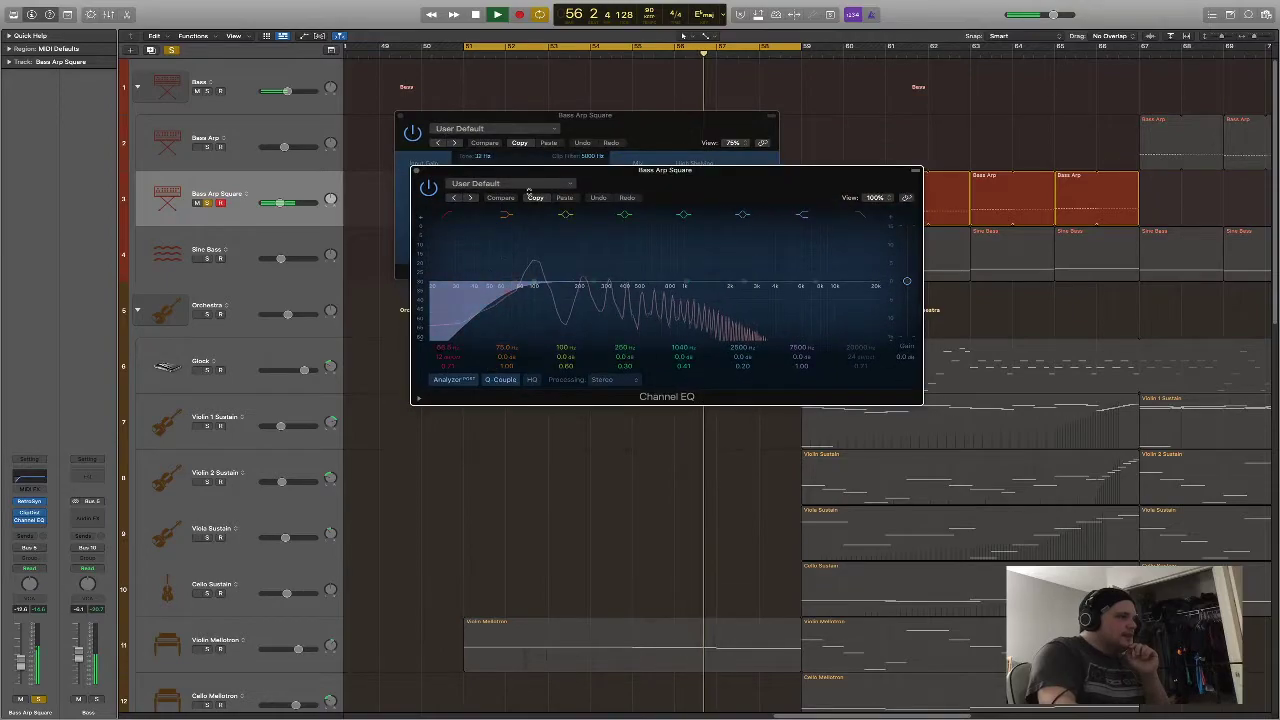
pyautogui.click(416, 170)
pyautogui.click(400, 116)
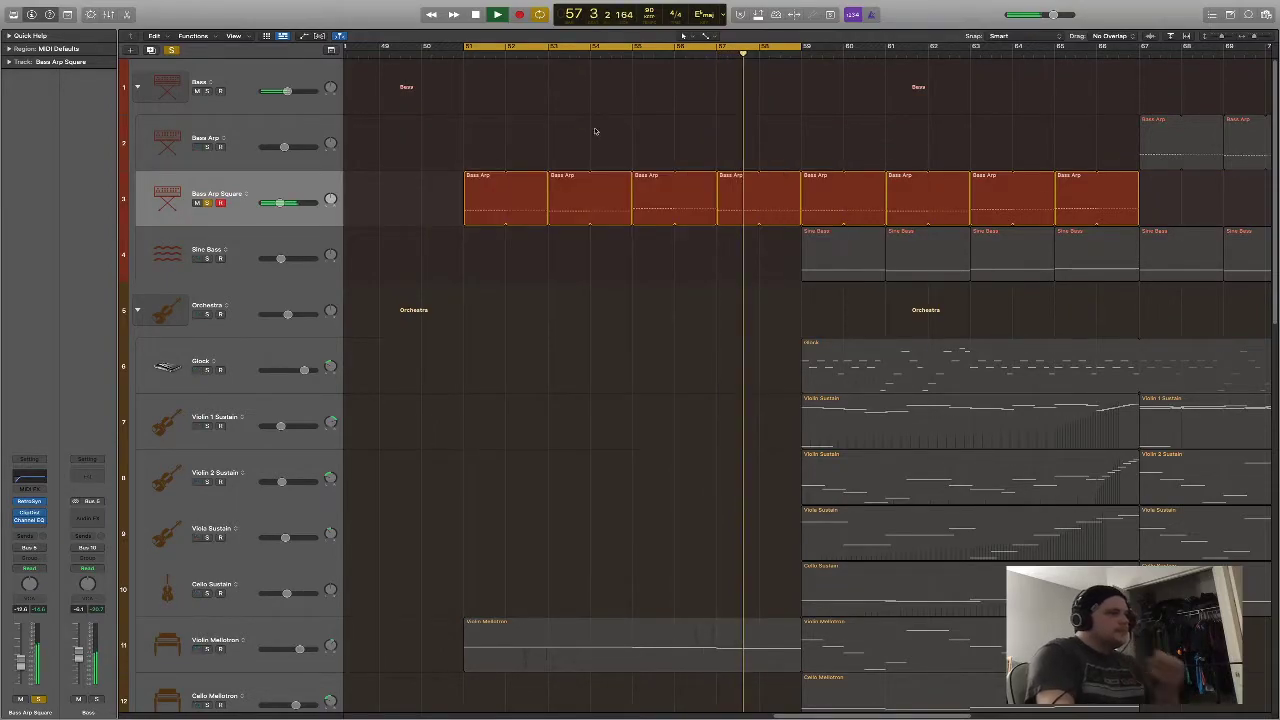
# Turn off cycle mode, stop playback and clear the solo on the Bass Arp Square track
pyautogui.click(540, 15)
pyautogui.press('space')
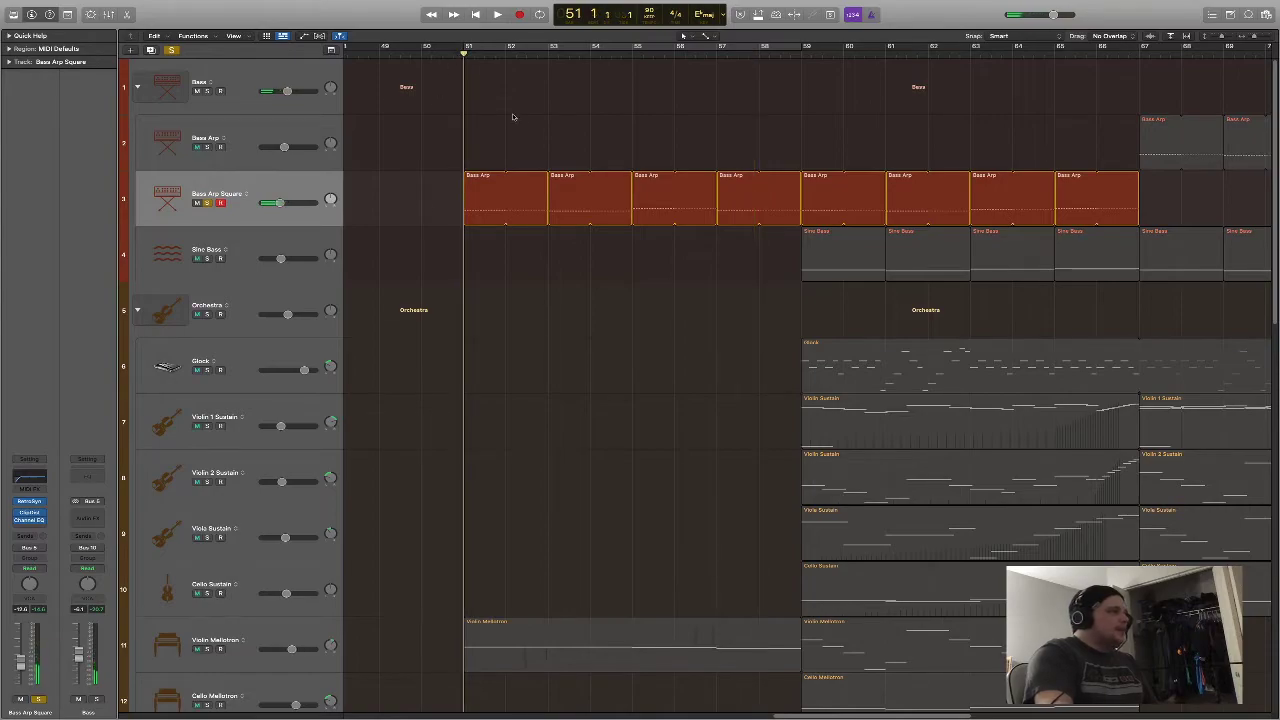
pyautogui.click(173, 49)
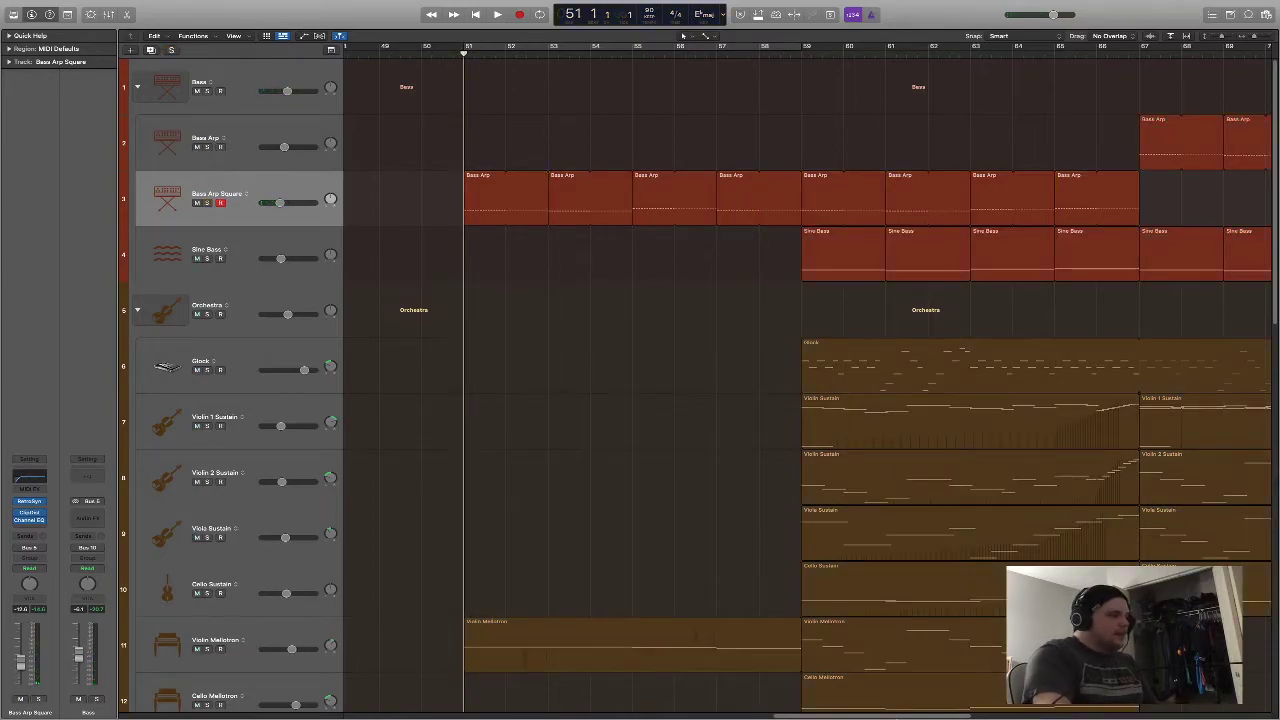
# Play the full mix from just before bar 59 and shrink the track heights to show more tracks
pyautogui.hscroll(3, 680, 200)
pyautogui.click(674, 53)
pyautogui.press('space')
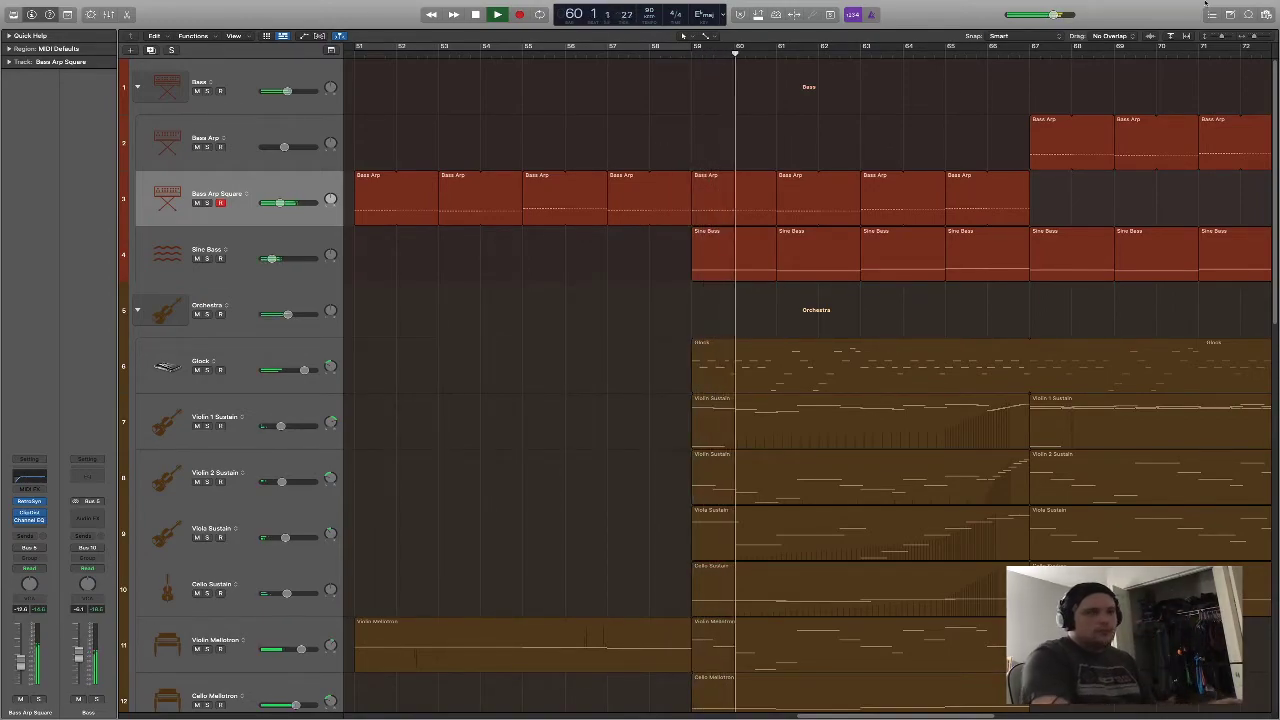
pyautogui.press('super+Up')
pyautogui.press('super+Up')
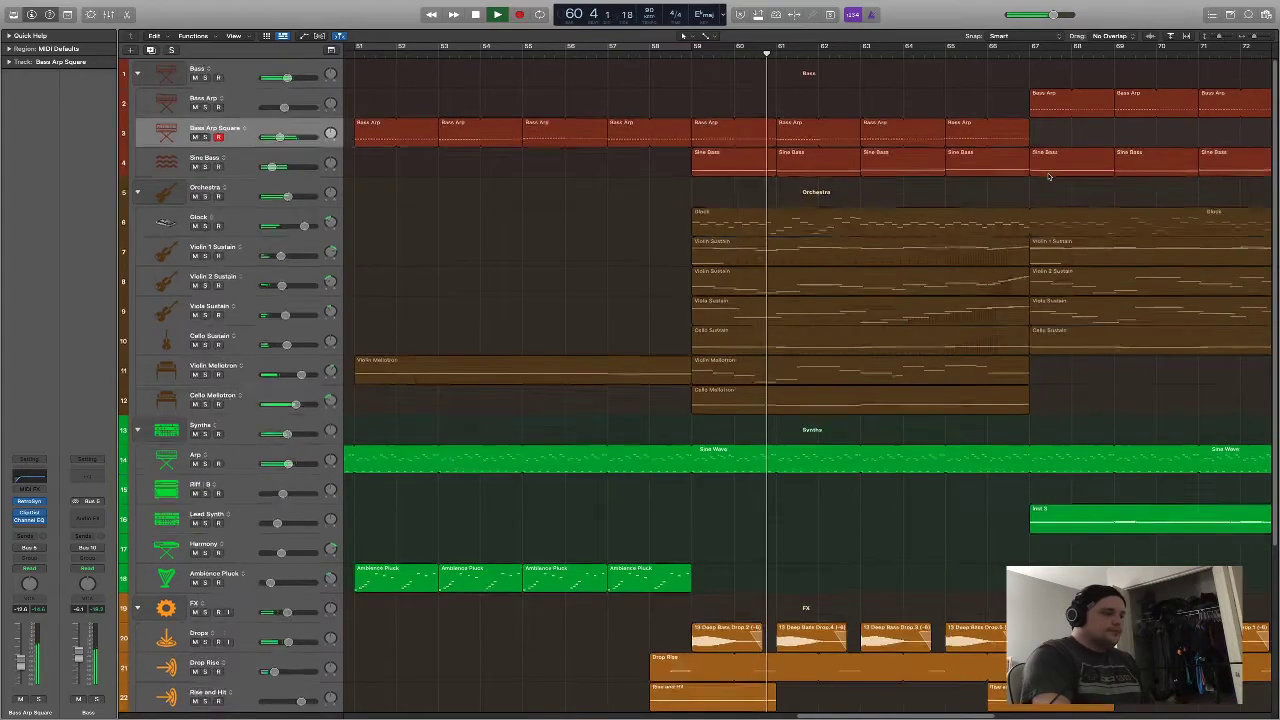
pyautogui.scroll(-5, 1049, 177)
pyautogui.press('space')
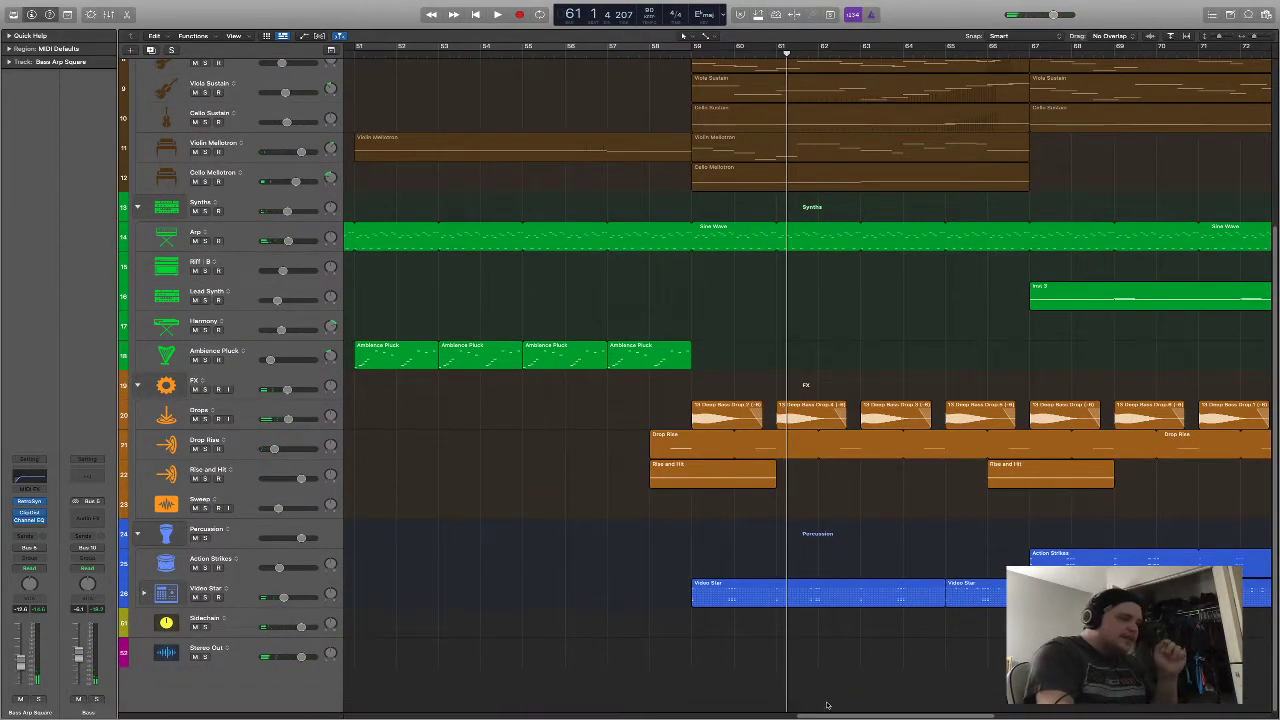
# Select the Video Star drum track and open its Channel EQ
pyautogui.hscroll(5, 541, 597)
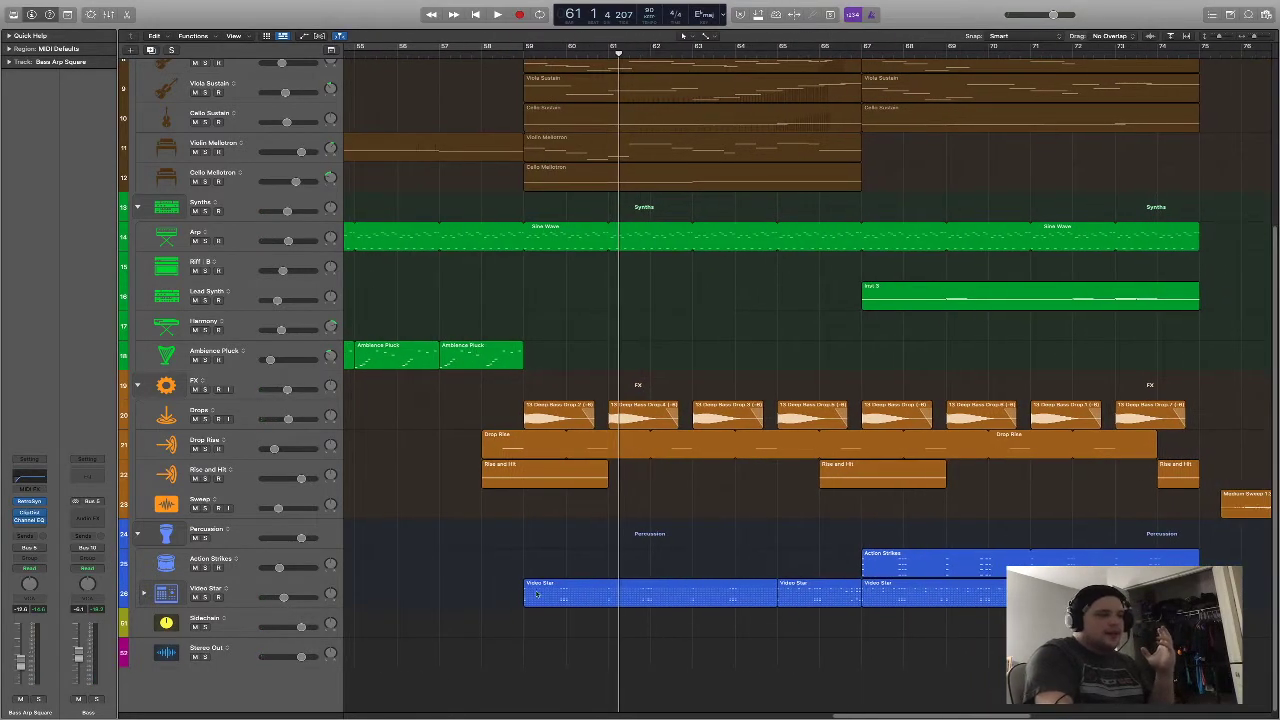
pyautogui.click(240, 586)
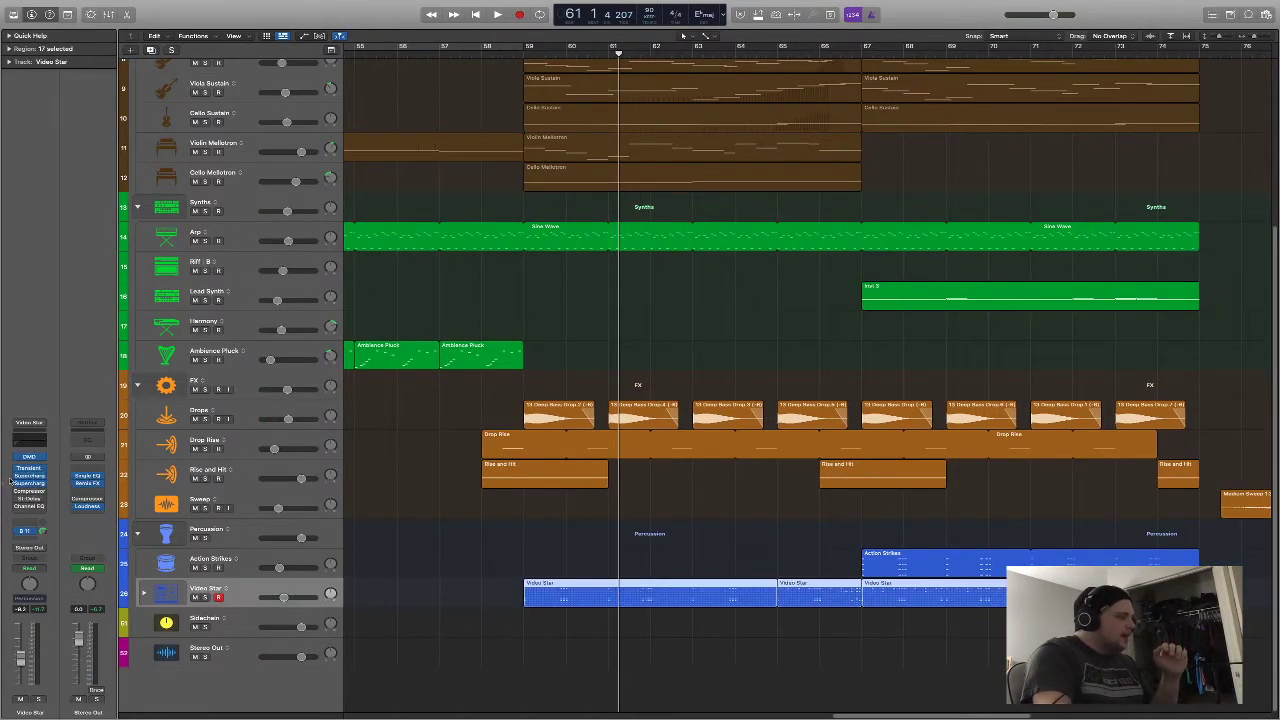
pyautogui.click(23, 443)
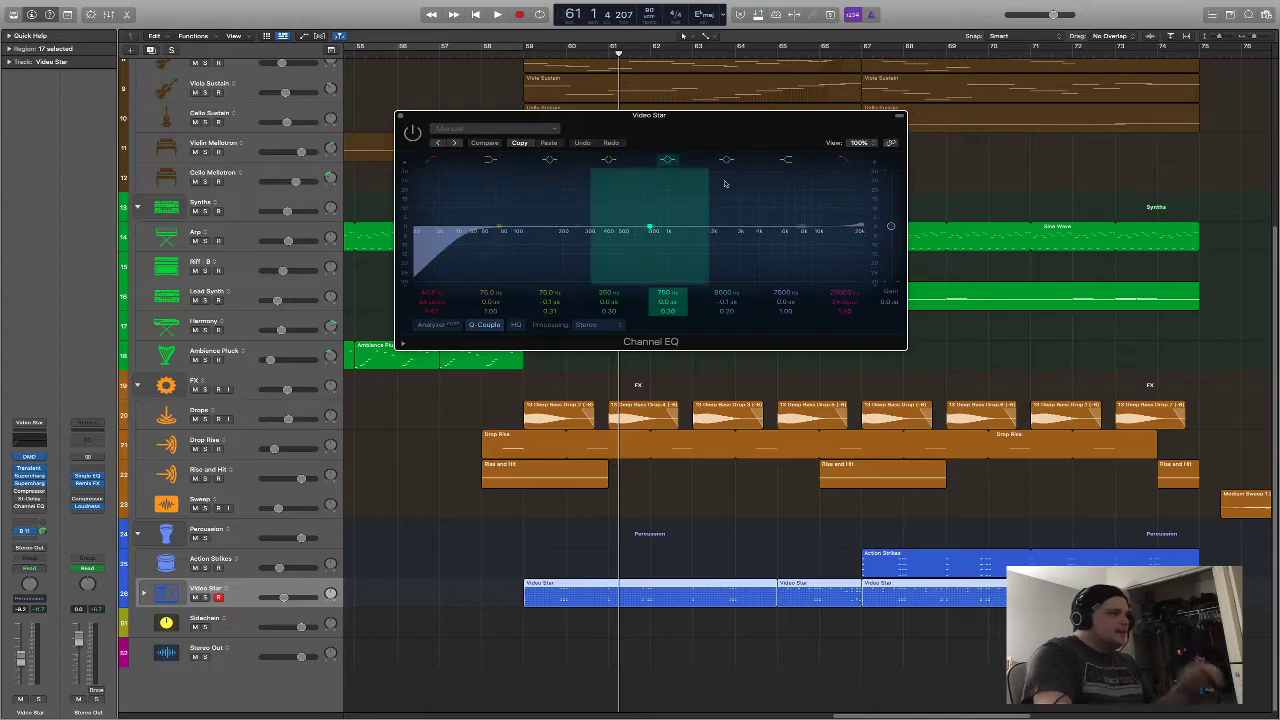
# Play from bar 59 with the Channel EQ analyzer on and Video Star soloed, and close the EQ
pyautogui.press('space')
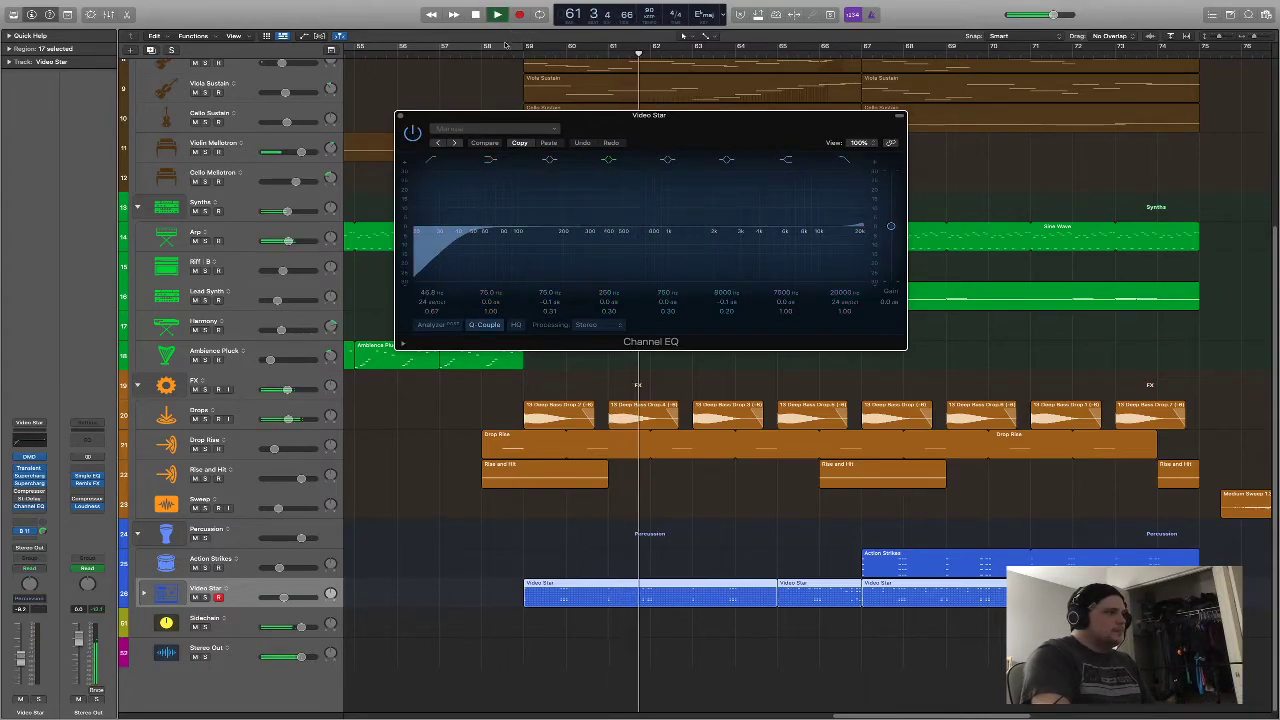
pyautogui.click(529, 47)
pyautogui.click(432, 326)
pyautogui.click(497, 15)
pyautogui.press('space')
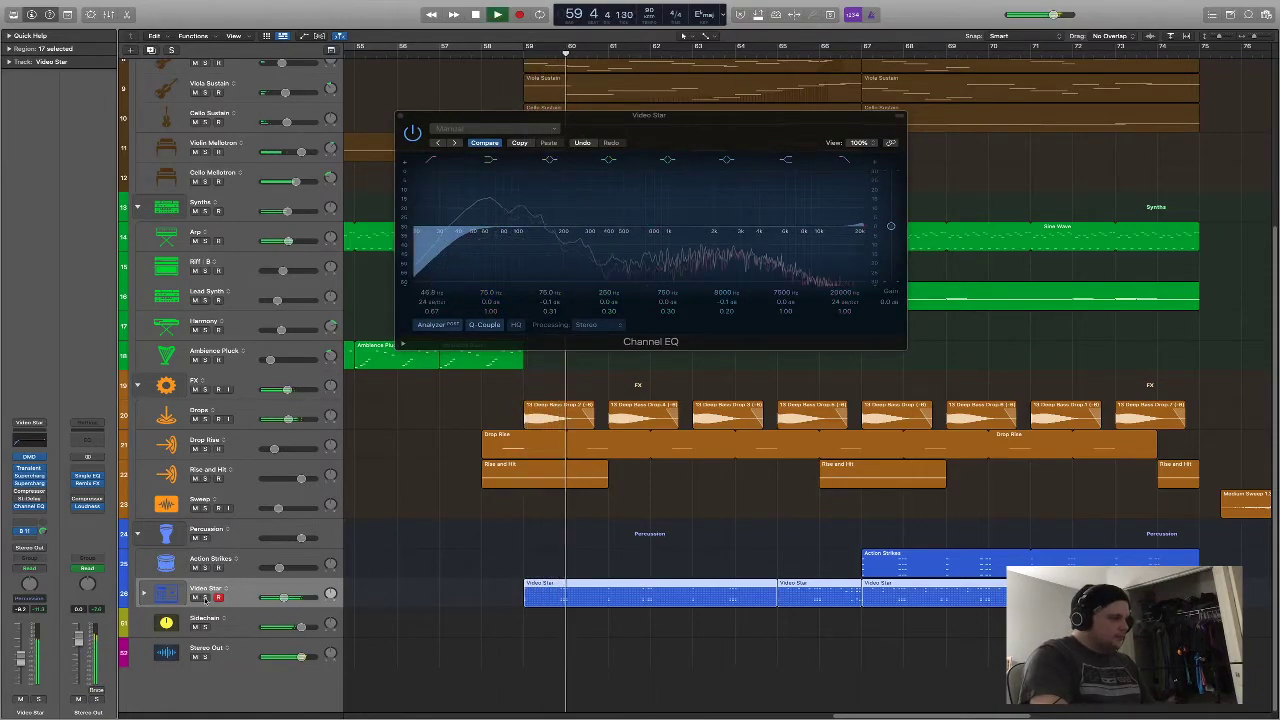
pyautogui.hotkey('ctrl', 's')
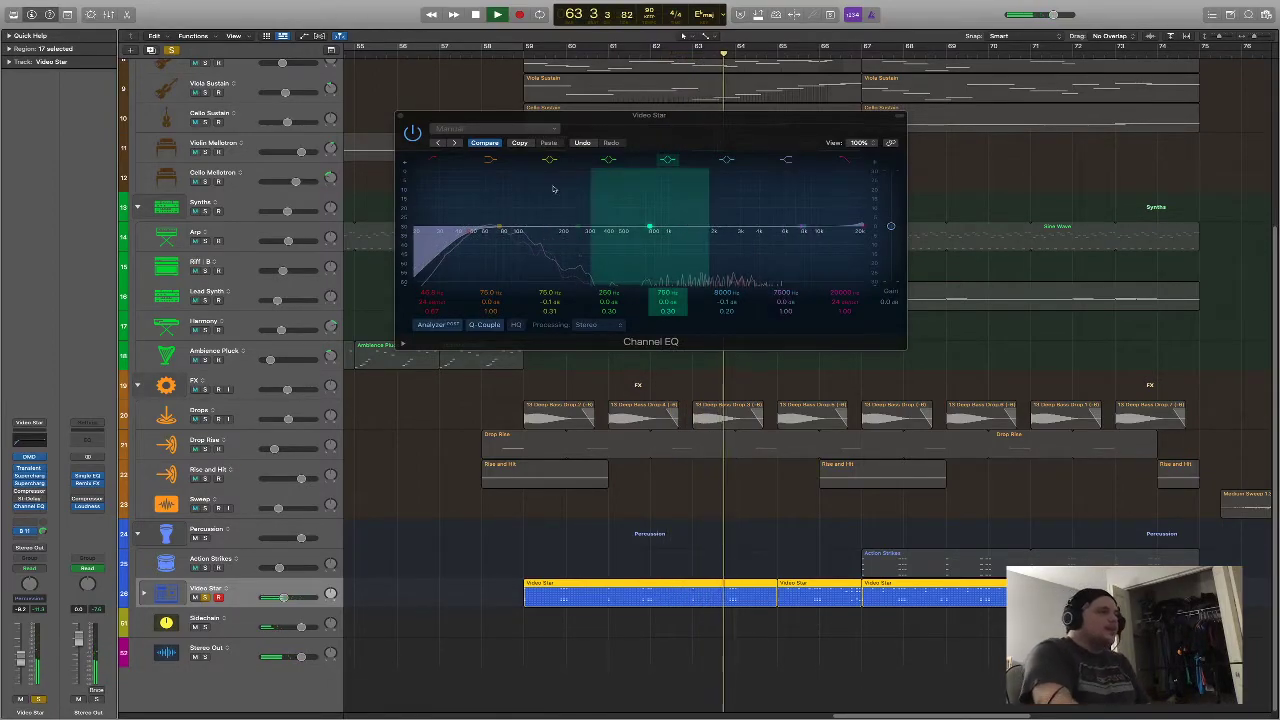
pyautogui.click(400, 117)
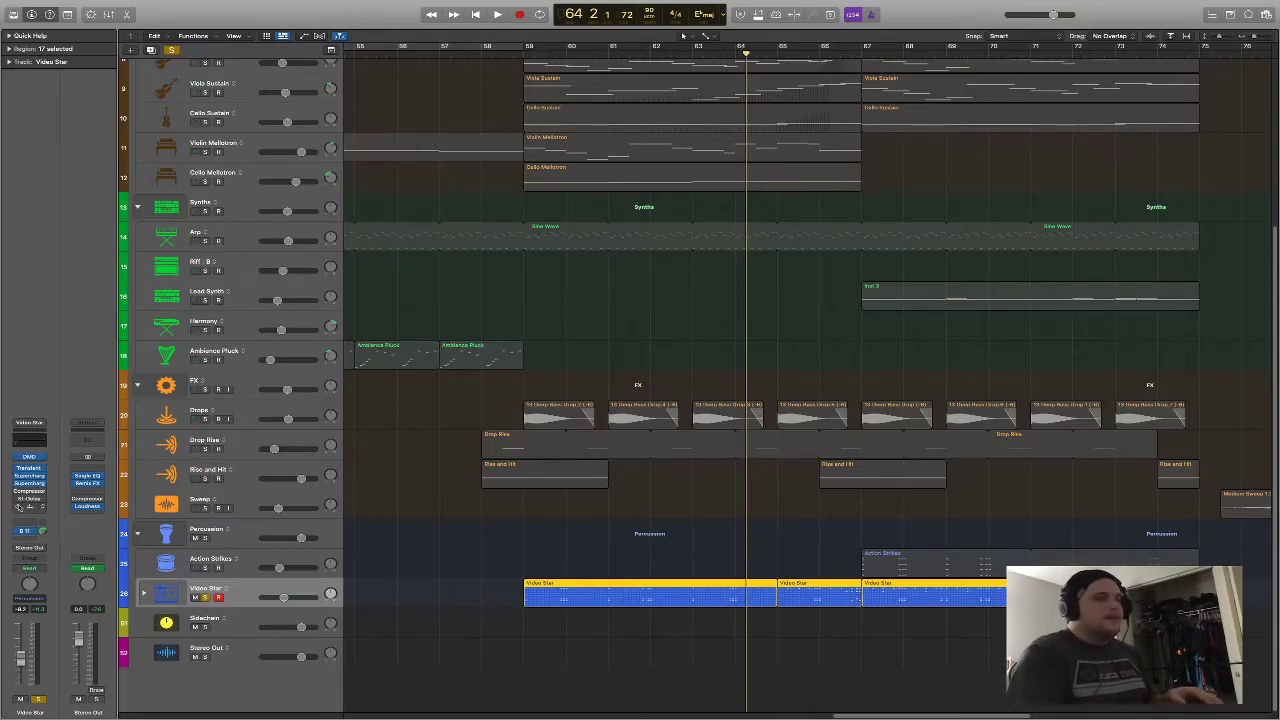
# Clear the Video Star solo and play the full mix from partway through bar 58
pyautogui.moveTo(526, 55); pyautogui.dragTo(496, 55)
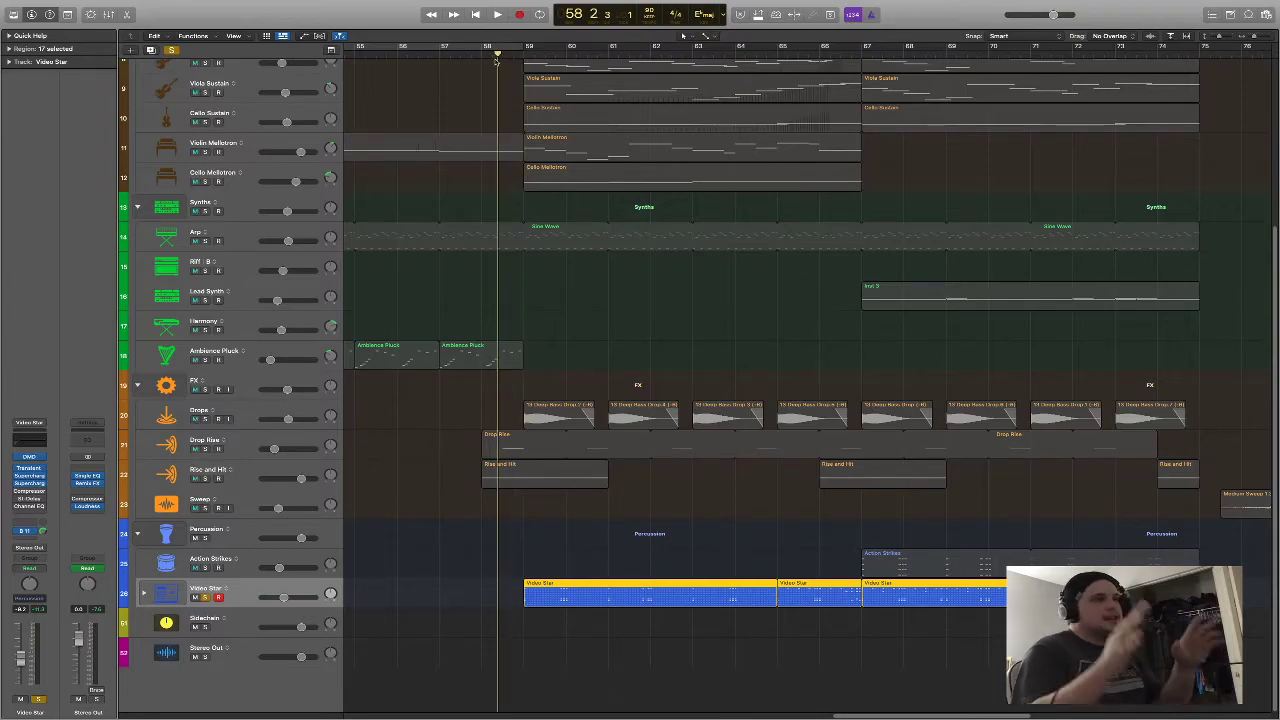
pyautogui.click(172, 50)
pyautogui.press('space')
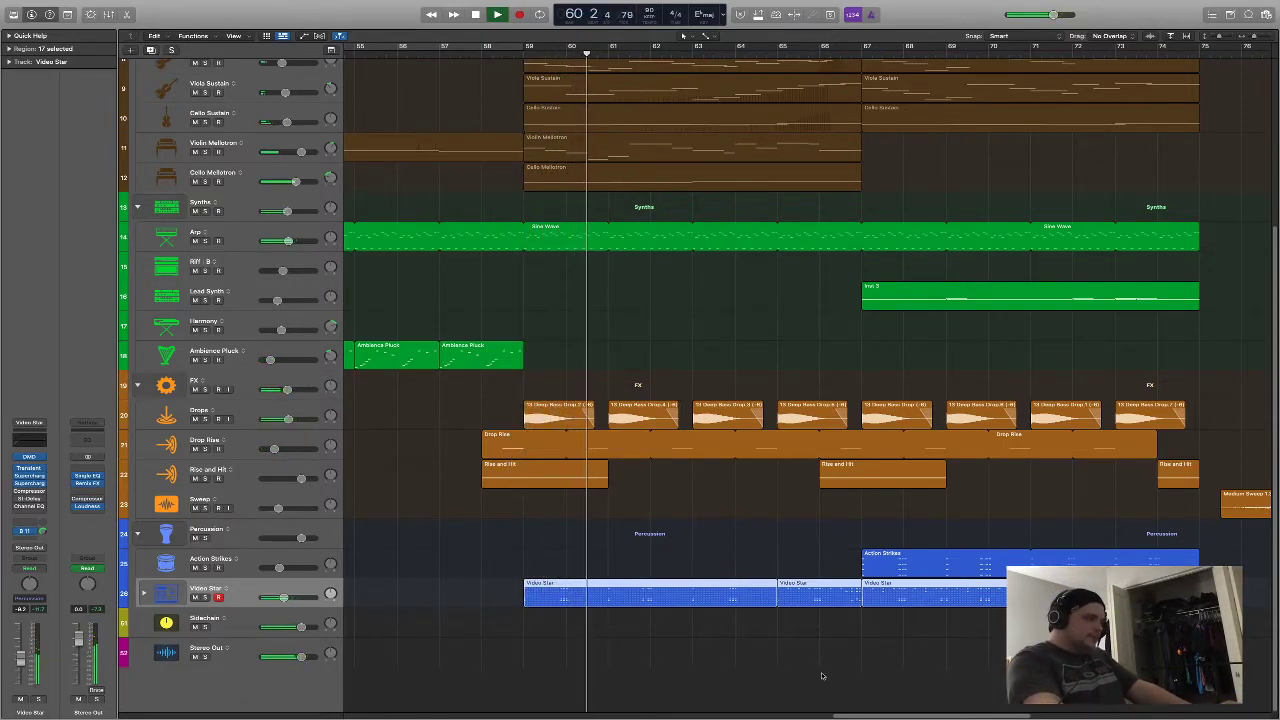
pyautogui.hscroll(5, 840, 706)
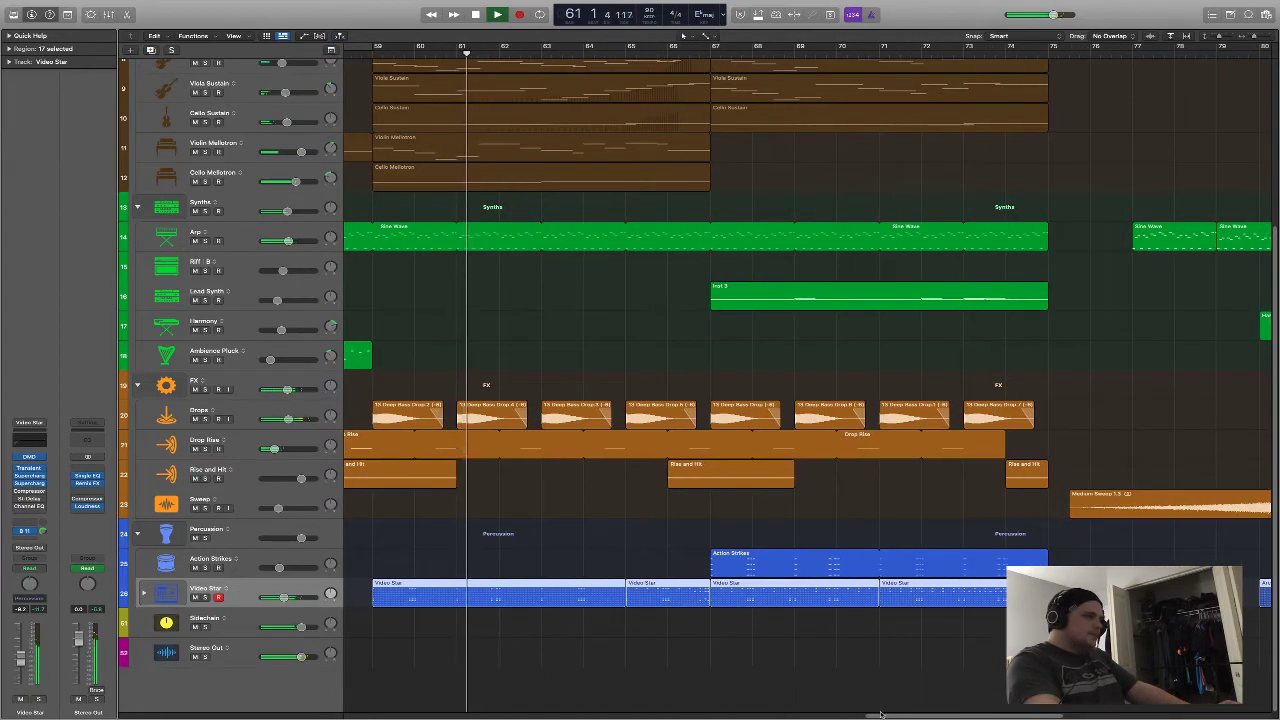
# Play the full arrangement from just before bar 66 into the break after bar 75, and stop in bar 76
pyautogui.click(656, 53)
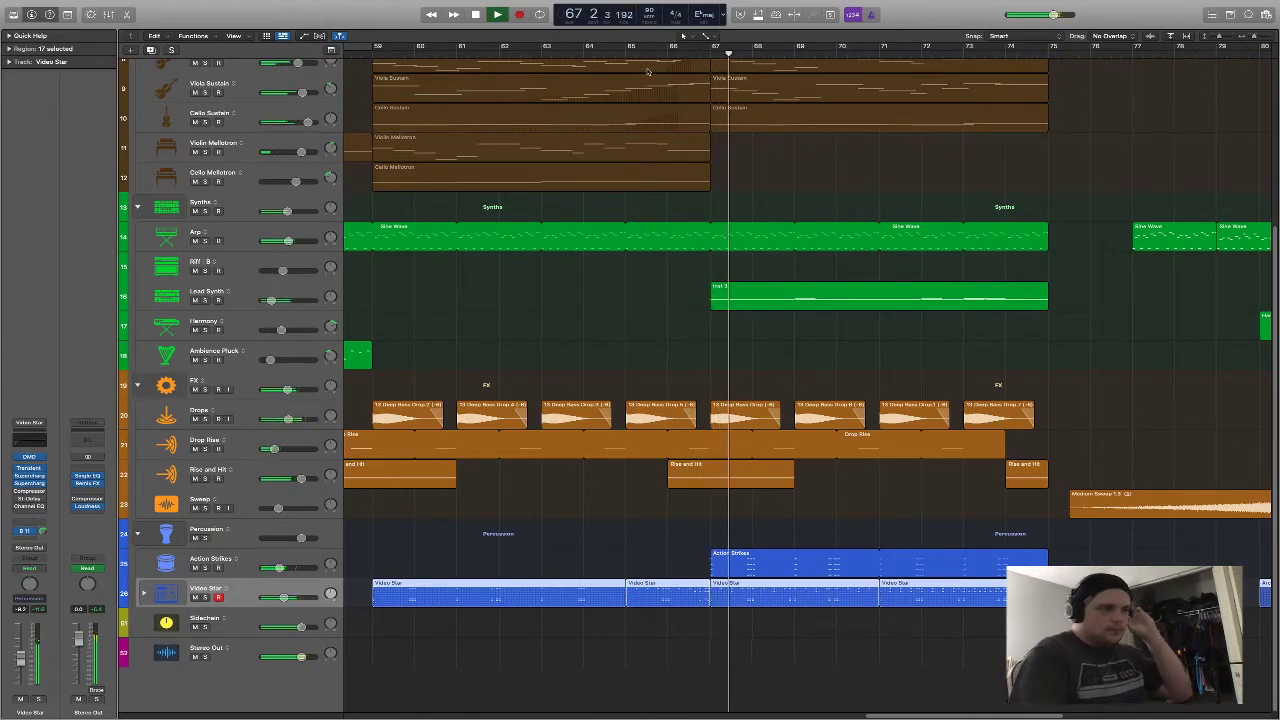
pyautogui.scroll(5, 790, 390)
pyautogui.scroll(-5, 850, 560)
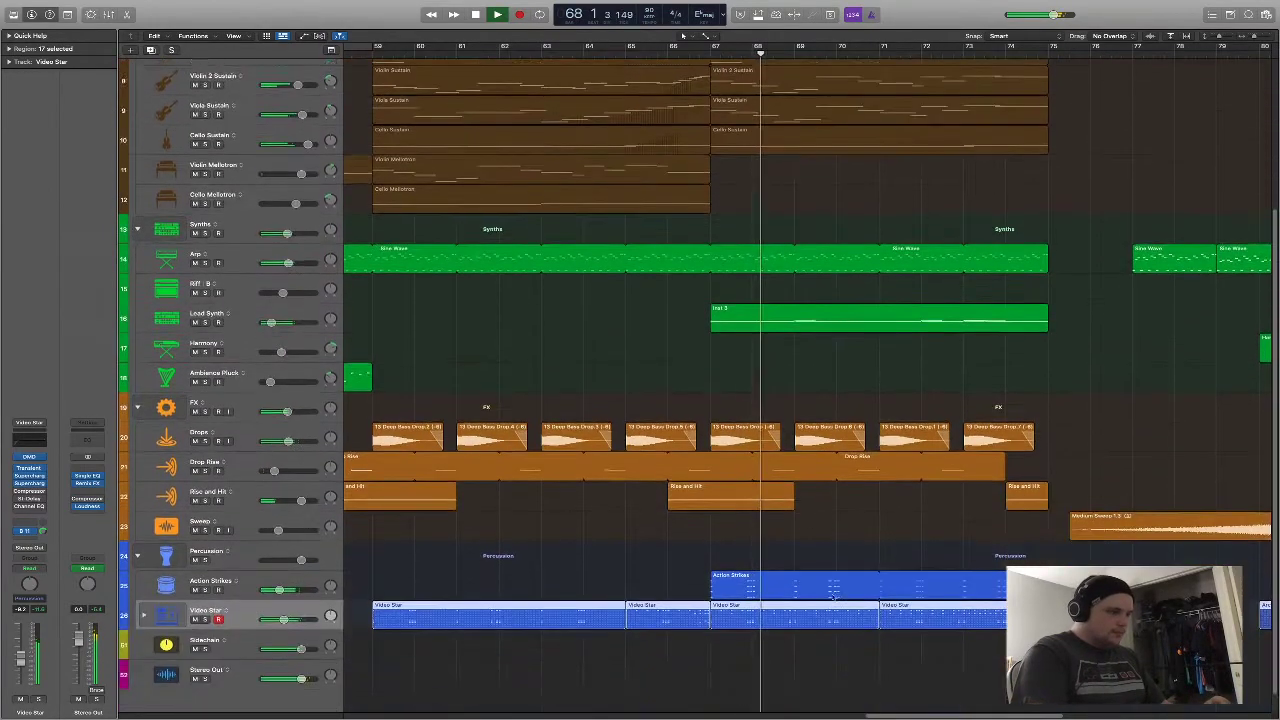
pyautogui.hscroll(6, 925, 713)
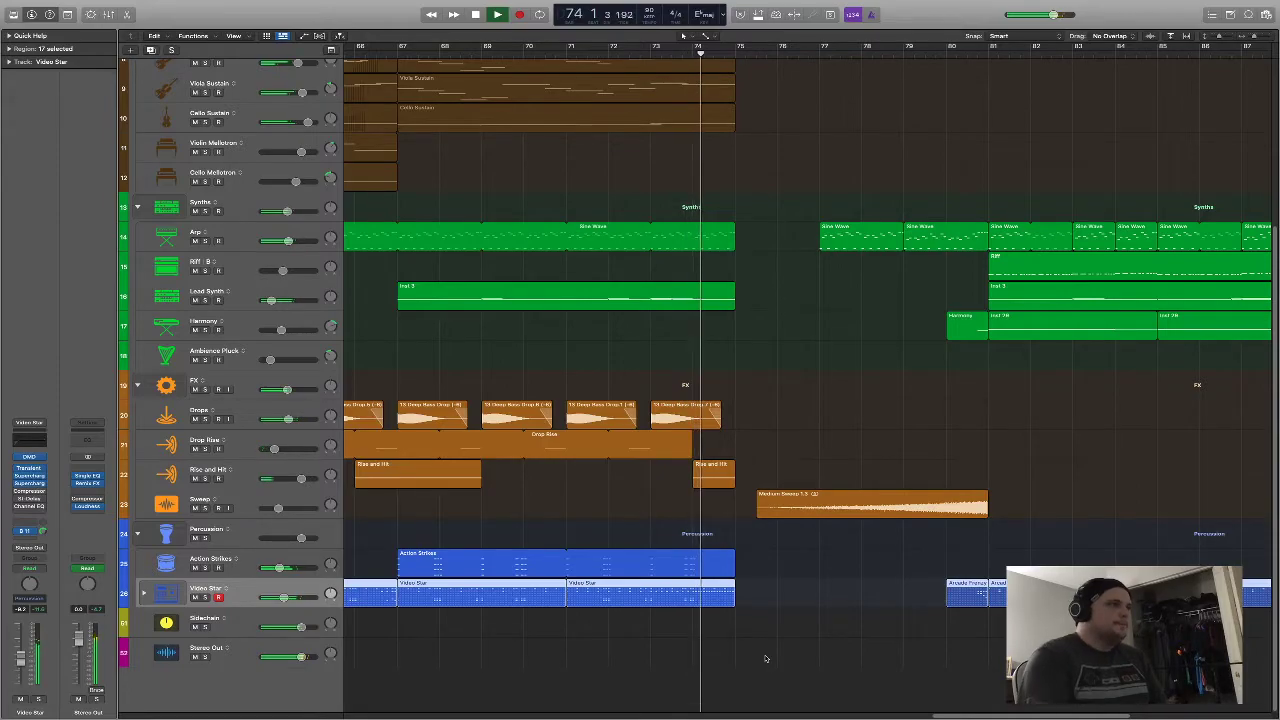
pyautogui.scroll(5, 828, 648)
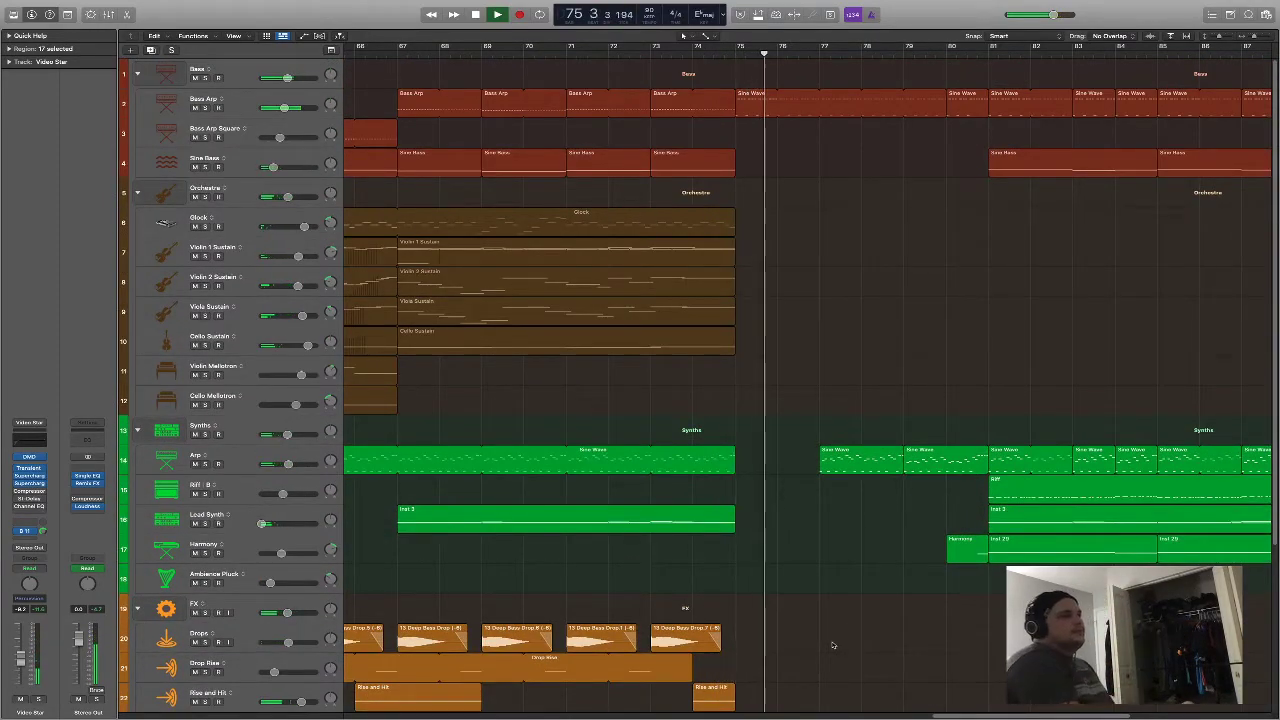
pyautogui.hscroll(10, 960, 716)
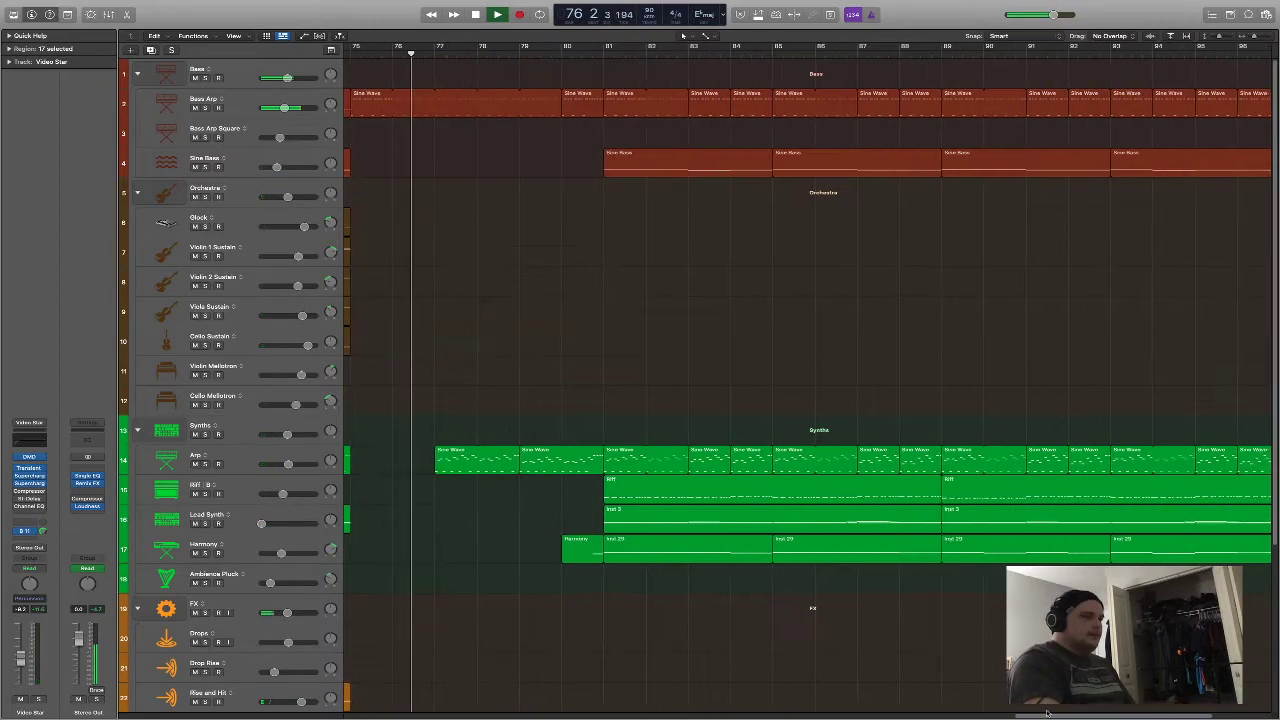
pyautogui.press('space')
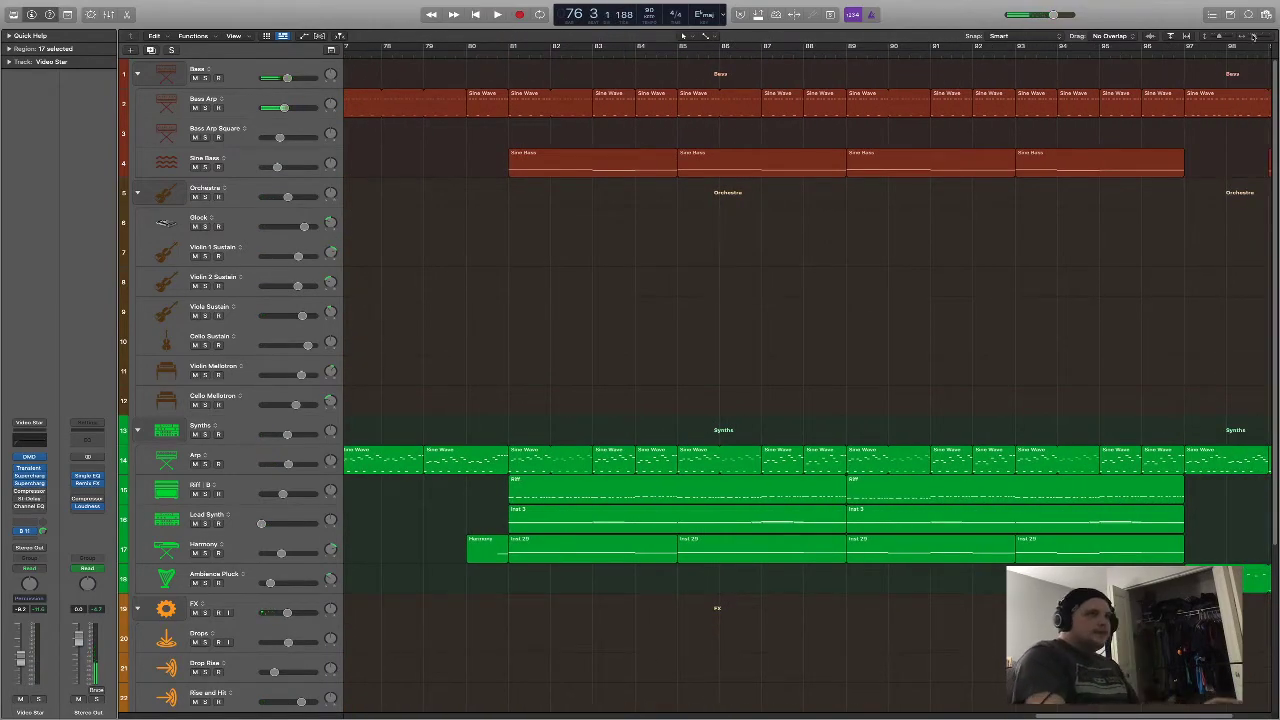
# Play the section with the Riff, Lead Synth and Harmony parts through to about bar 96, looking over the active tracks
pyautogui.hscroll(-3, 547, 351)
pyautogui.scroll(-3, 547, 351)
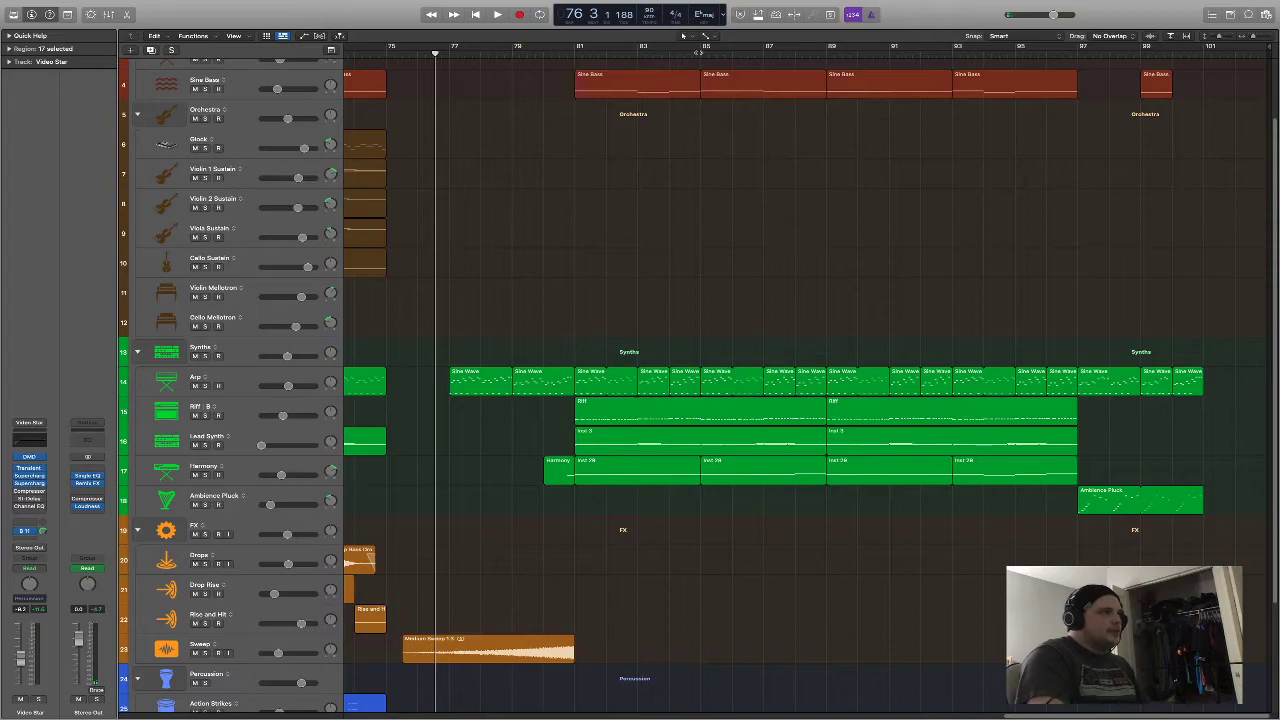
pyautogui.scroll(-5, 1055, 713)
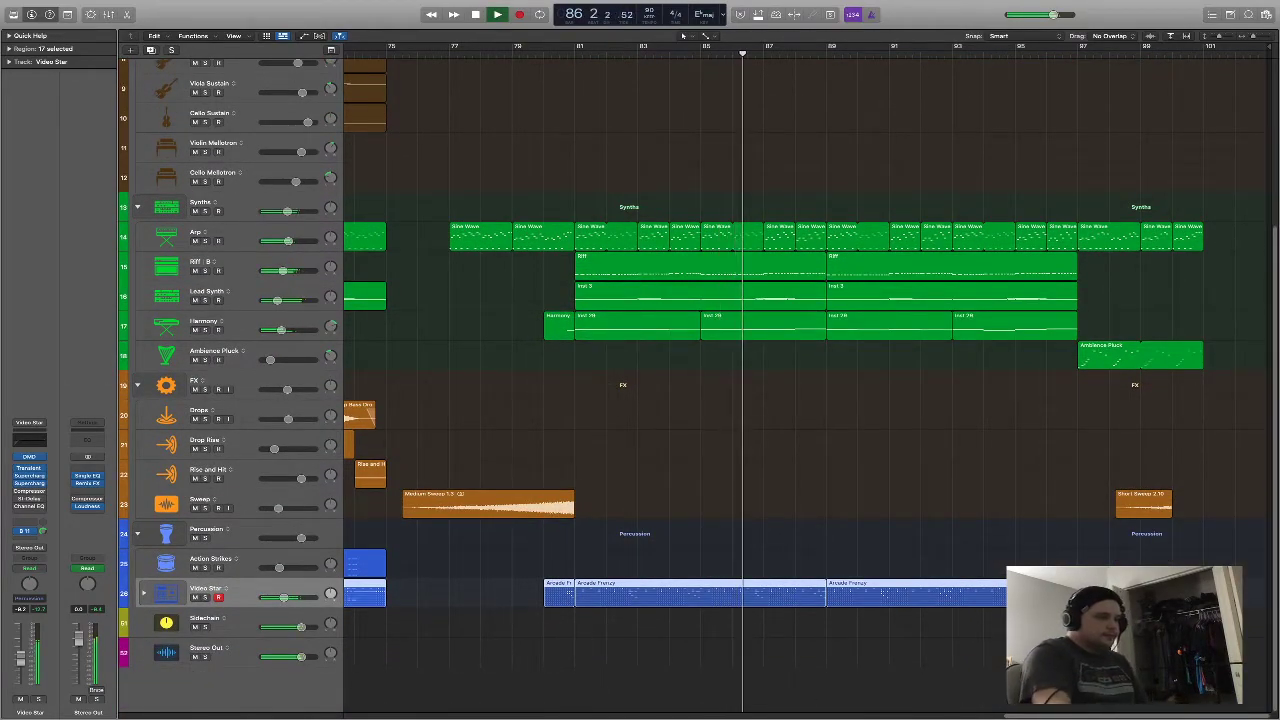
pyautogui.click(1056, 688)
pyautogui.scroll(4, 700, 380)
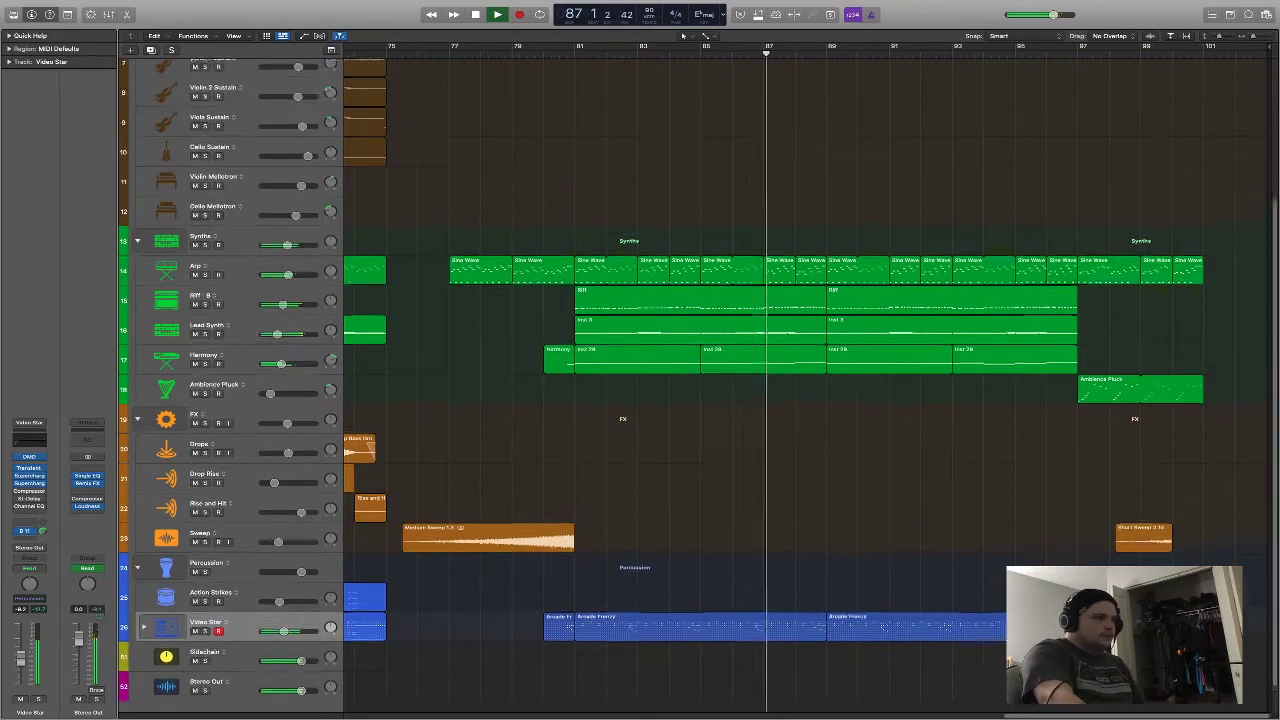
pyautogui.scroll(4, 1013, 714)
pyautogui.scroll(-8, 1013, 714)
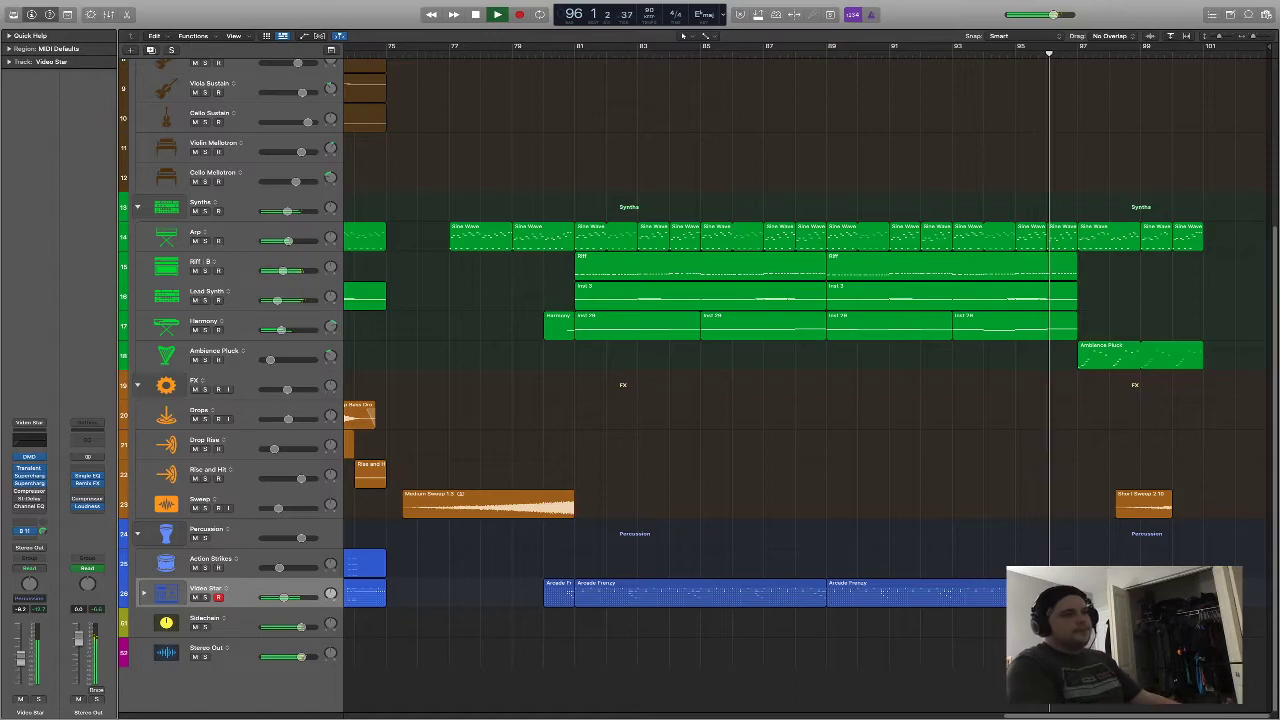
pyautogui.press('space')
# Play the ending from bar 97 to bar 101, checking the Ambience Pluck, Short Sweep and Sine Bass regions
pyautogui.click(1077, 50)
pyautogui.press('space')
pyautogui.scroll(5, 1143, 250)
pyautogui.scroll(-5, 1119, 228)
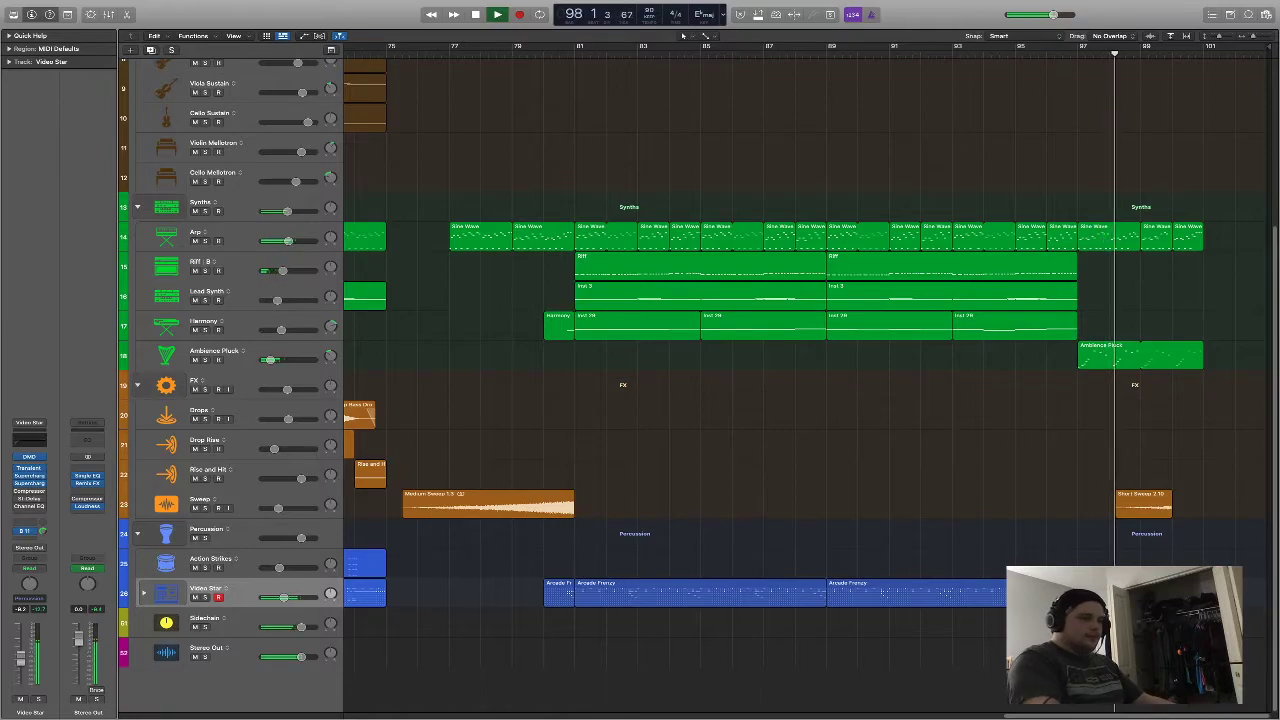
pyautogui.scroll(5, 1121, 318)
pyautogui.scroll(-5, 1121, 318)
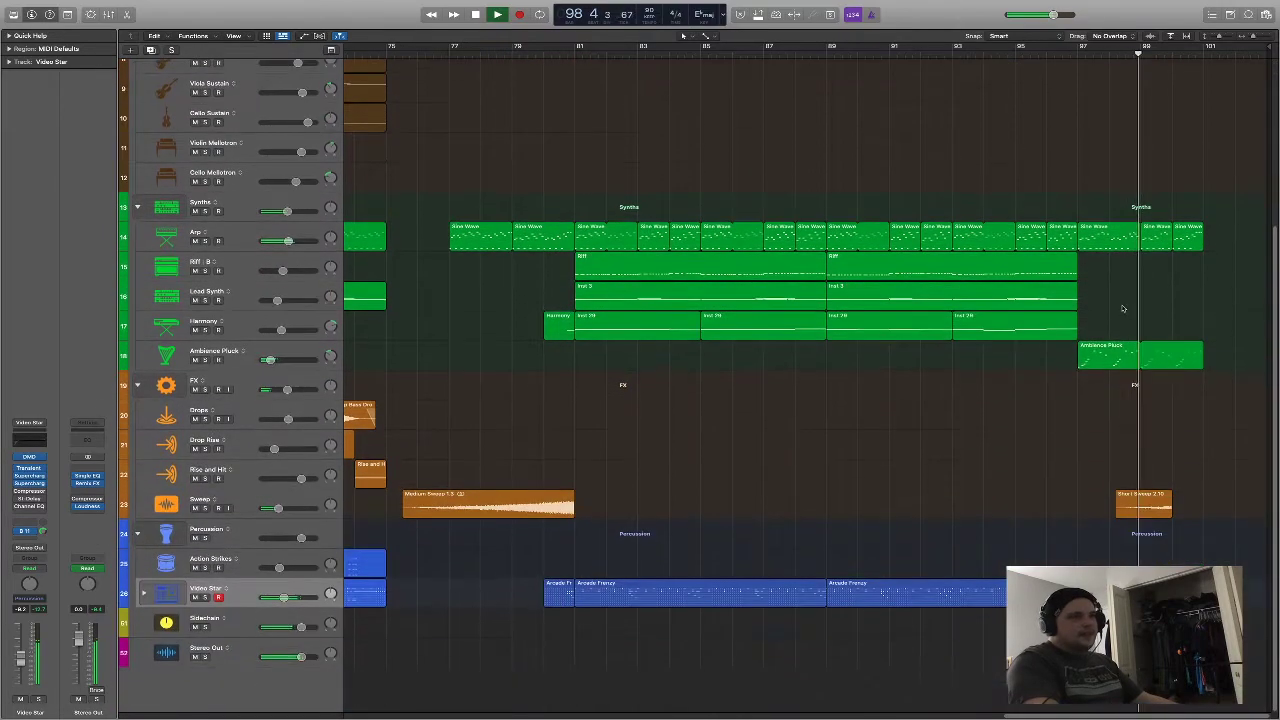
pyautogui.scroll(3, 1147, 221)
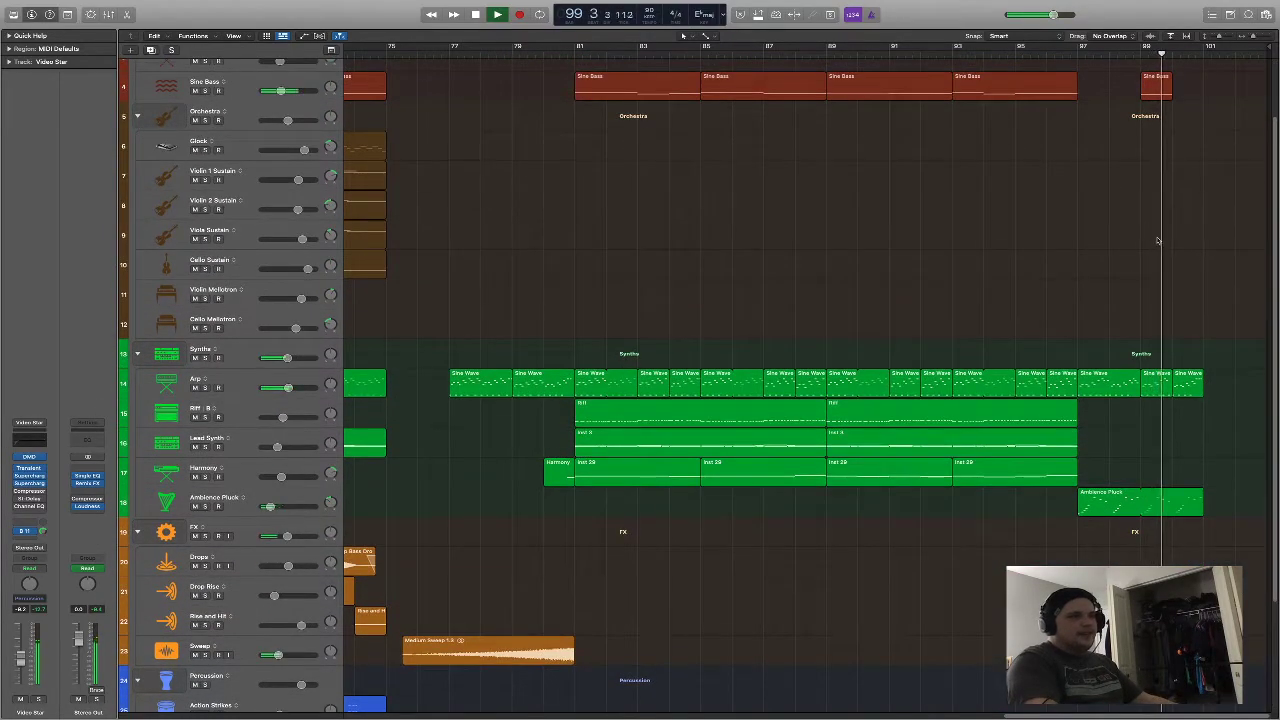
pyautogui.scroll(2, 1148, 225)
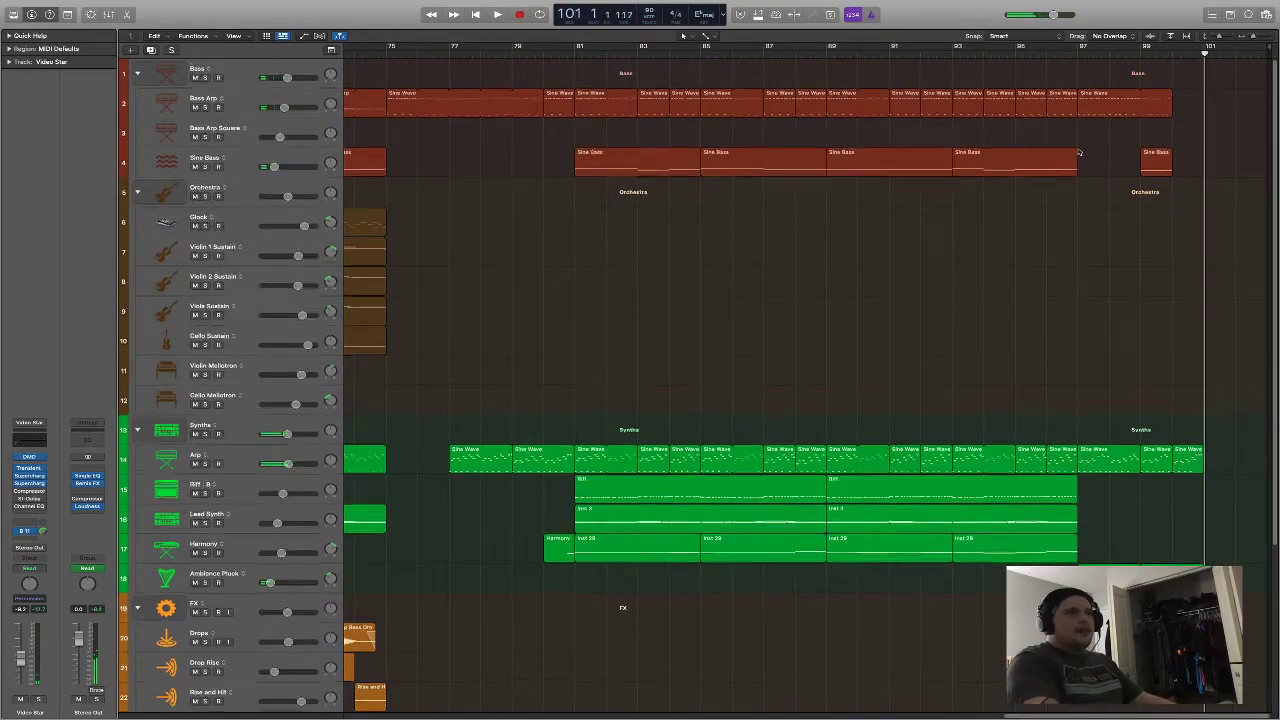
# Return the playhead to bar 97 and look over the tracks used in the ending
pyautogui.scroll(-2, 1110, 160)
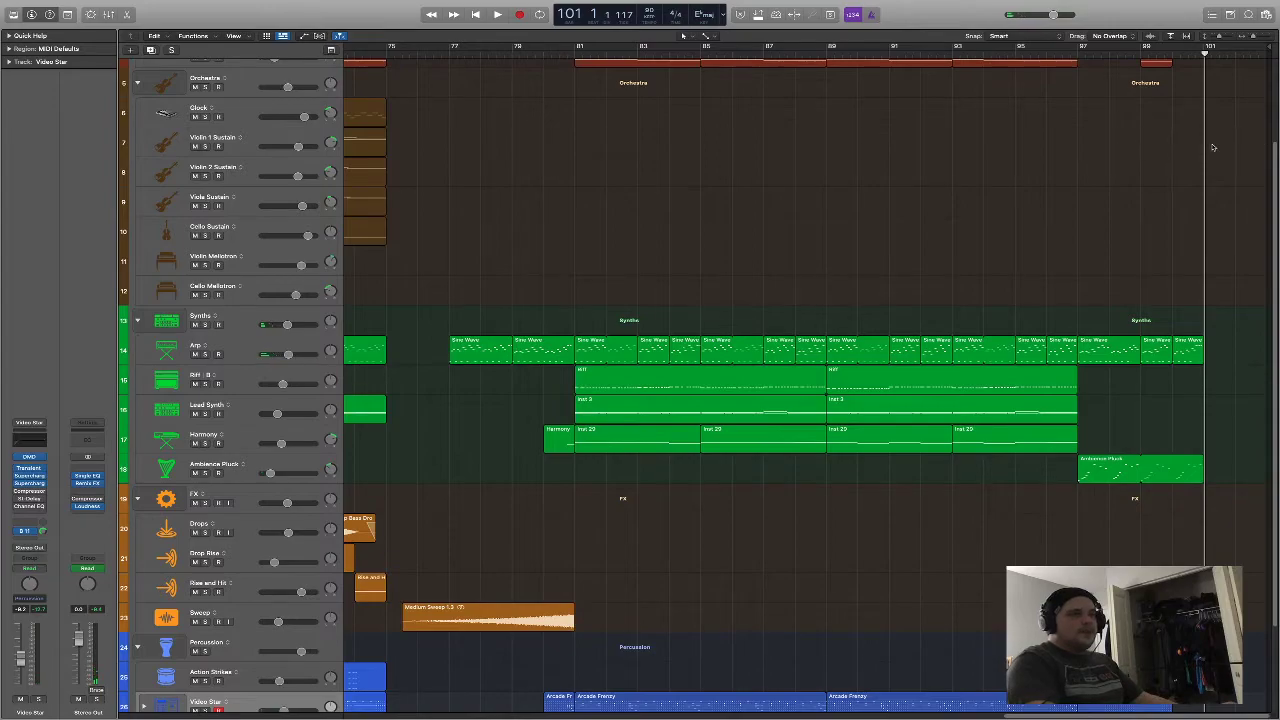
pyautogui.scroll(2, 1213, 147)
pyautogui.click(1077, 58)
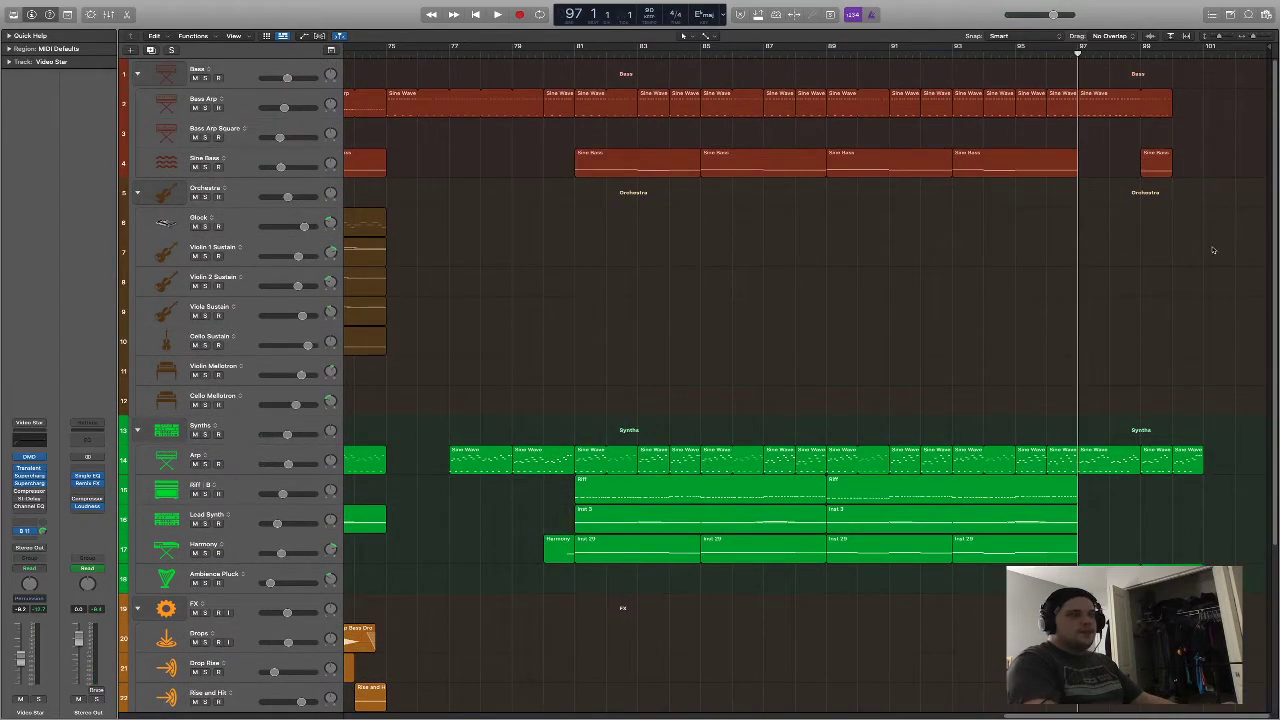
pyautogui.scroll(-3, 1176, 305)
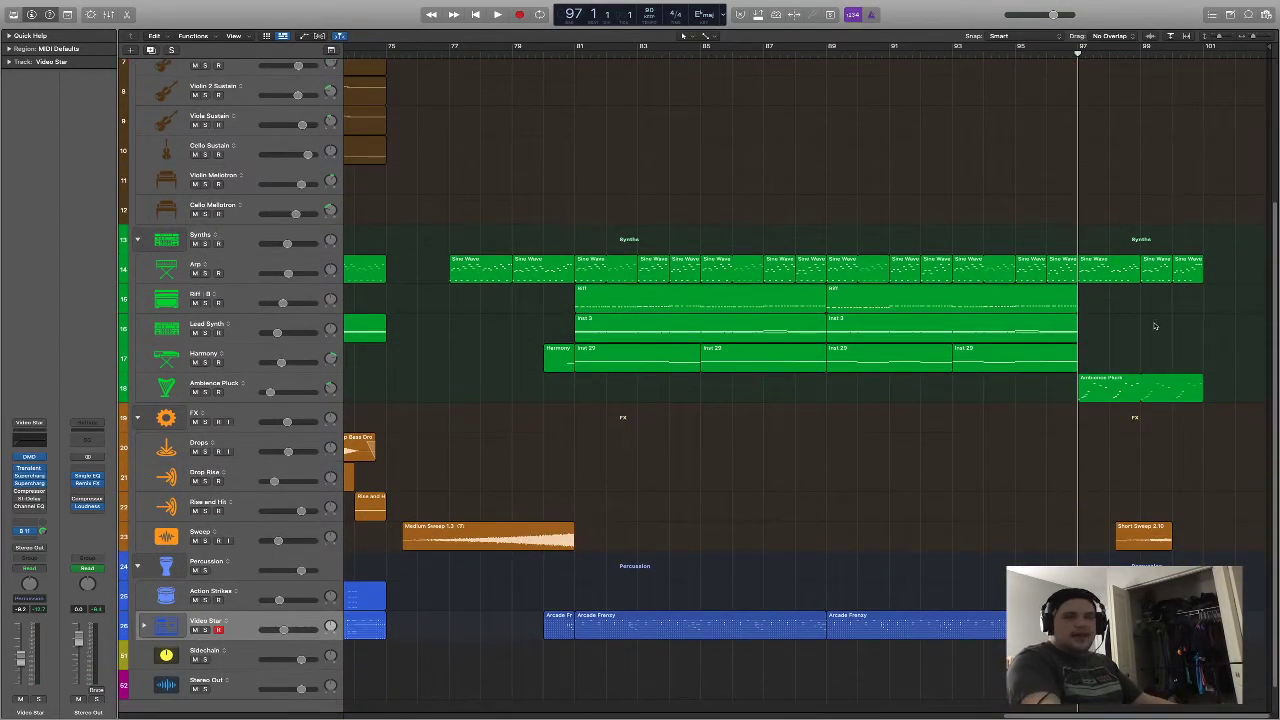
# Show the whole arrangement and check the channel strips of the Orchestra, Synths and FX track stacks
pyautogui.scroll(3, 1155, 324)
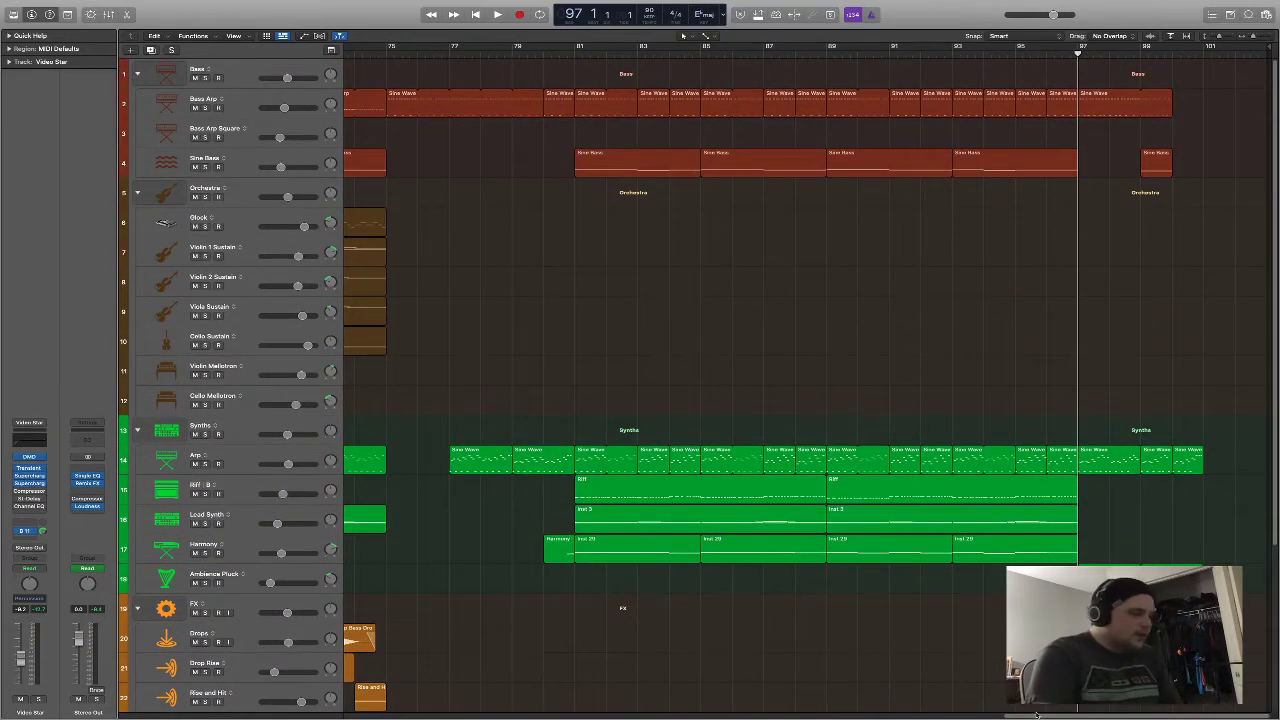
pyautogui.hscroll(-15, 1037, 714)
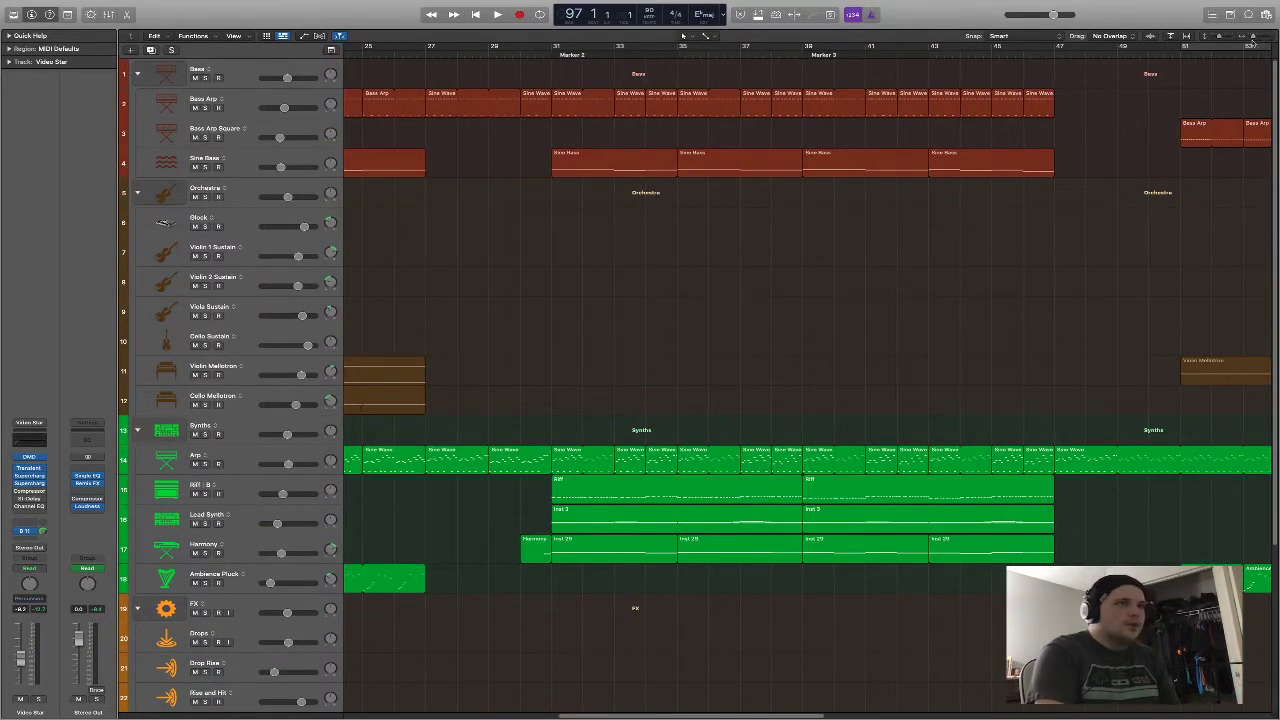
pyautogui.press('z')
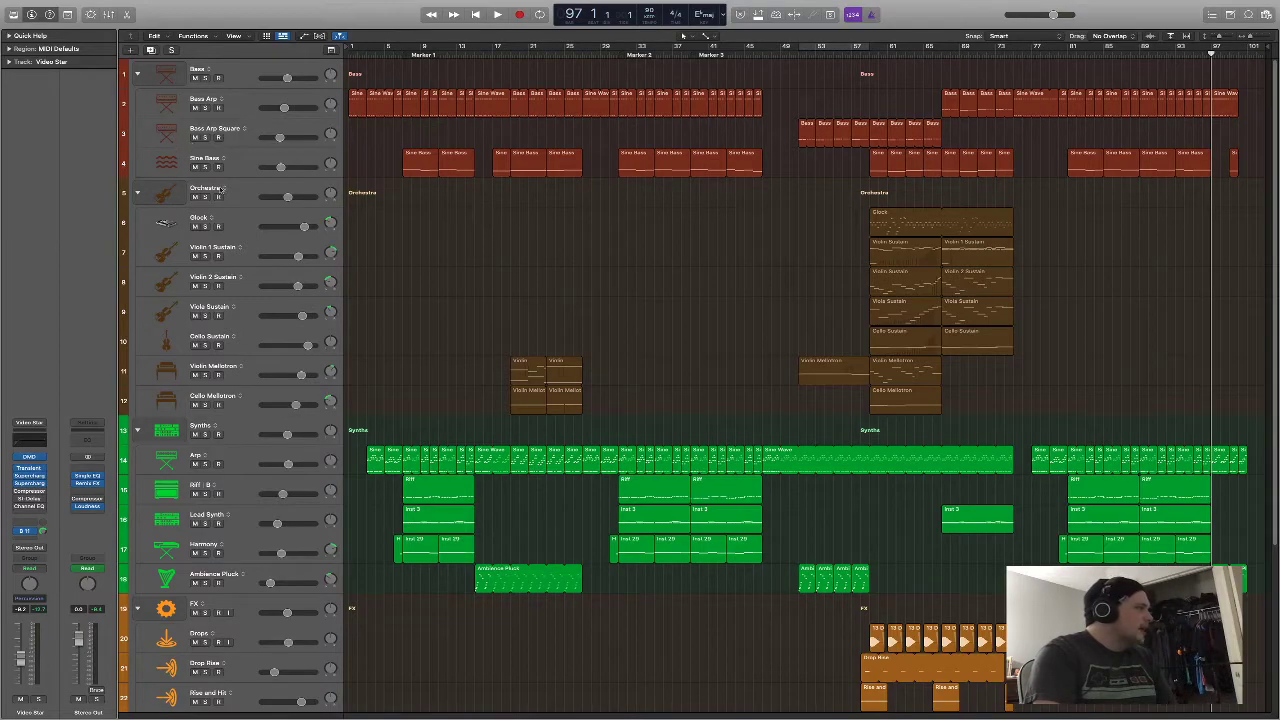
pyautogui.click(235, 200)
pyautogui.scroll(-3, 225, 280)
pyautogui.click(205, 328)
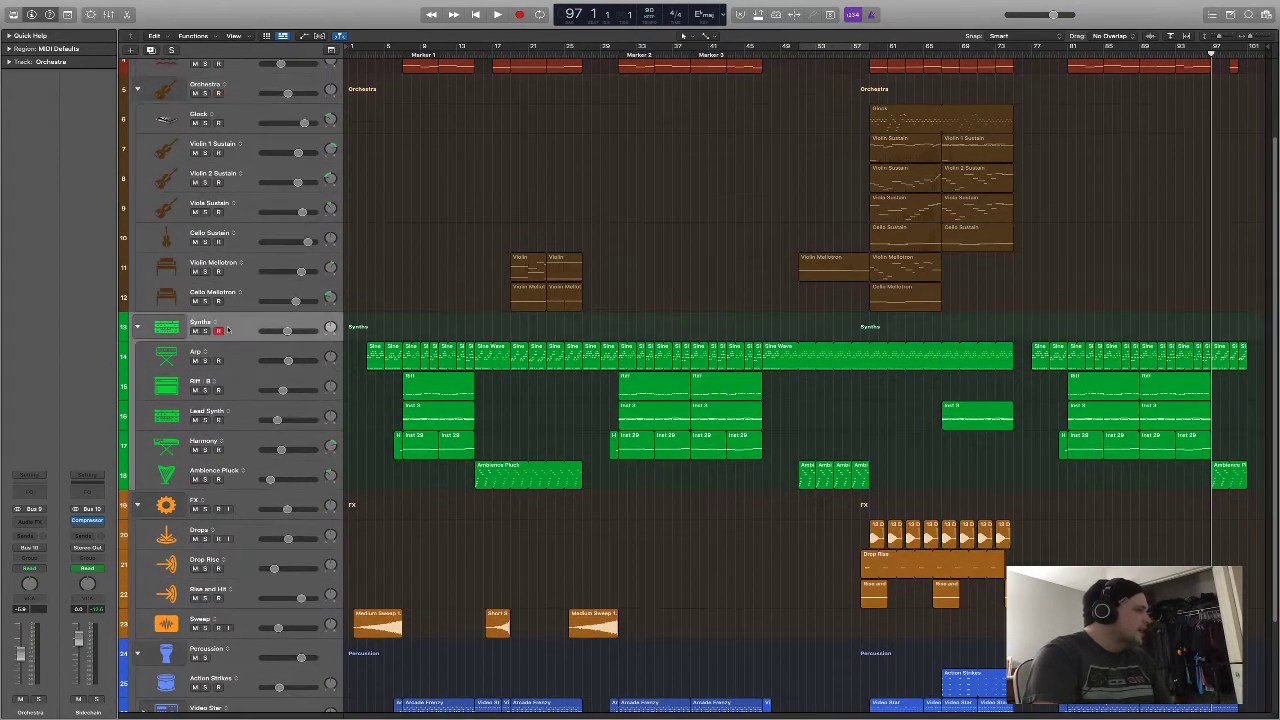
pyautogui.scroll(-4, 210, 345)
pyautogui.click(241, 384)
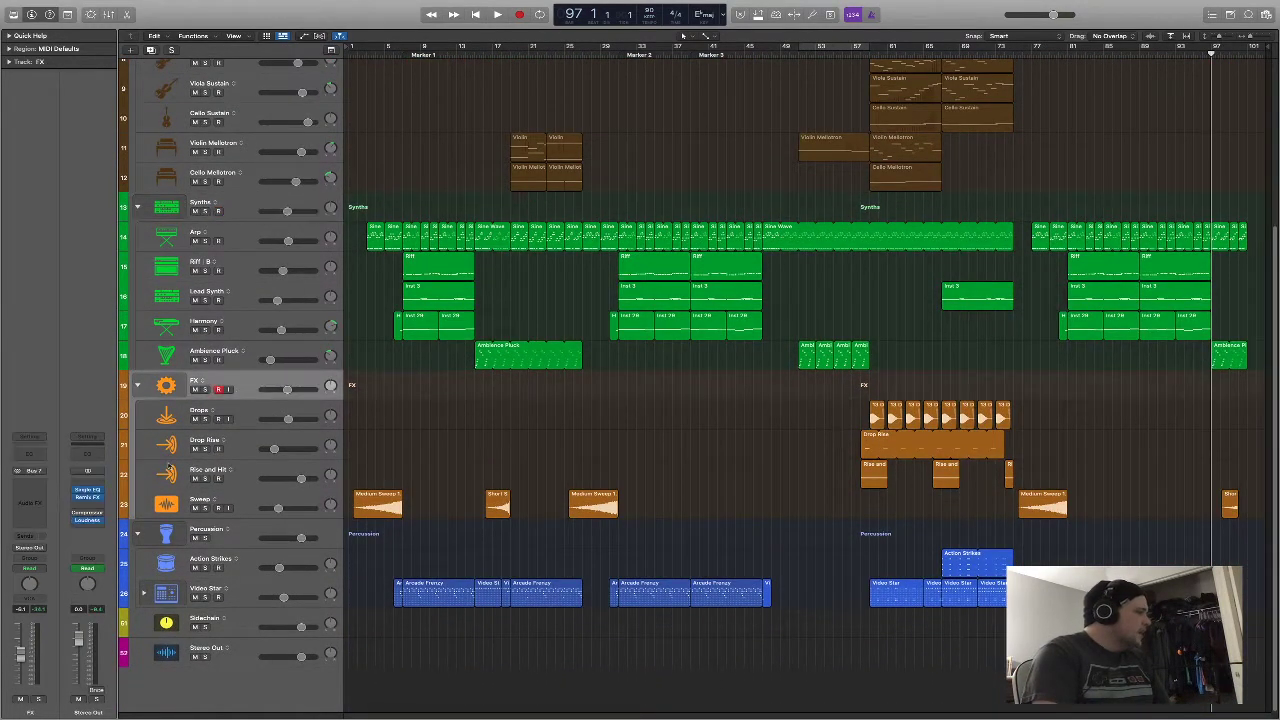
# Open the mixer, set the playhead to bar 31 and check the full name of the 80s Verb aux channel
pyautogui.click(108, 14)
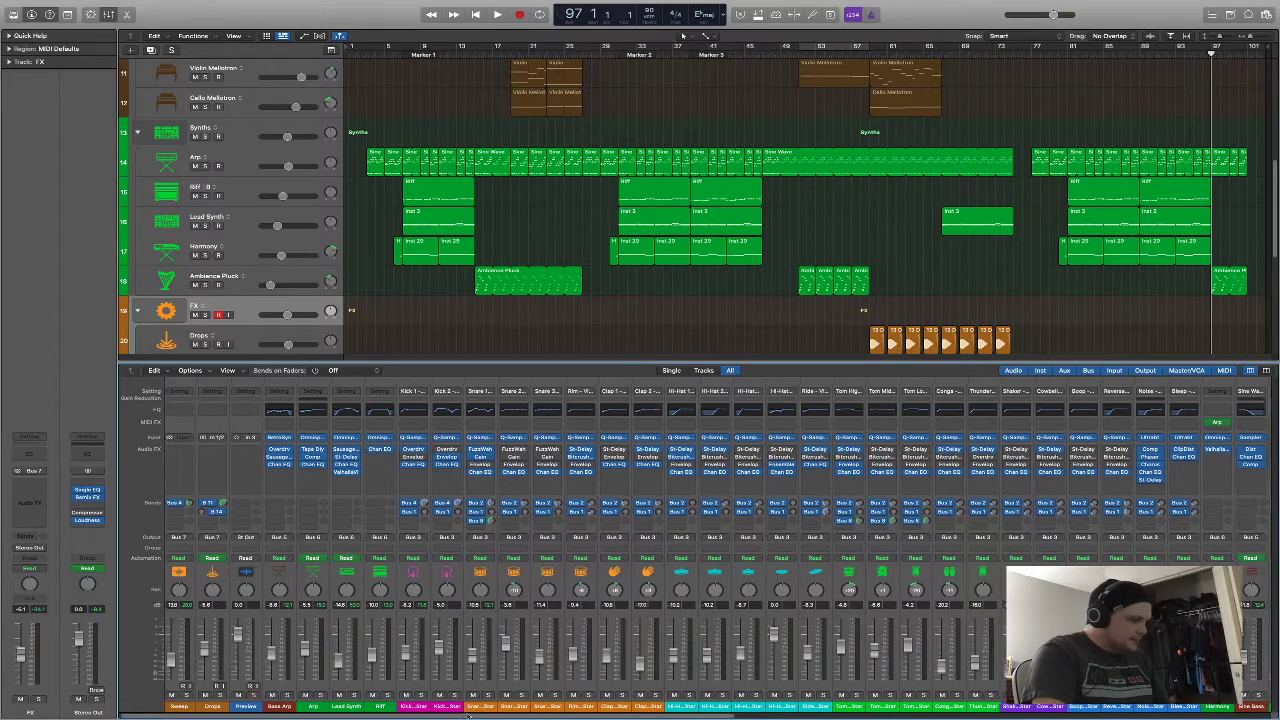
pyautogui.hscroll(10, 1080, 713)
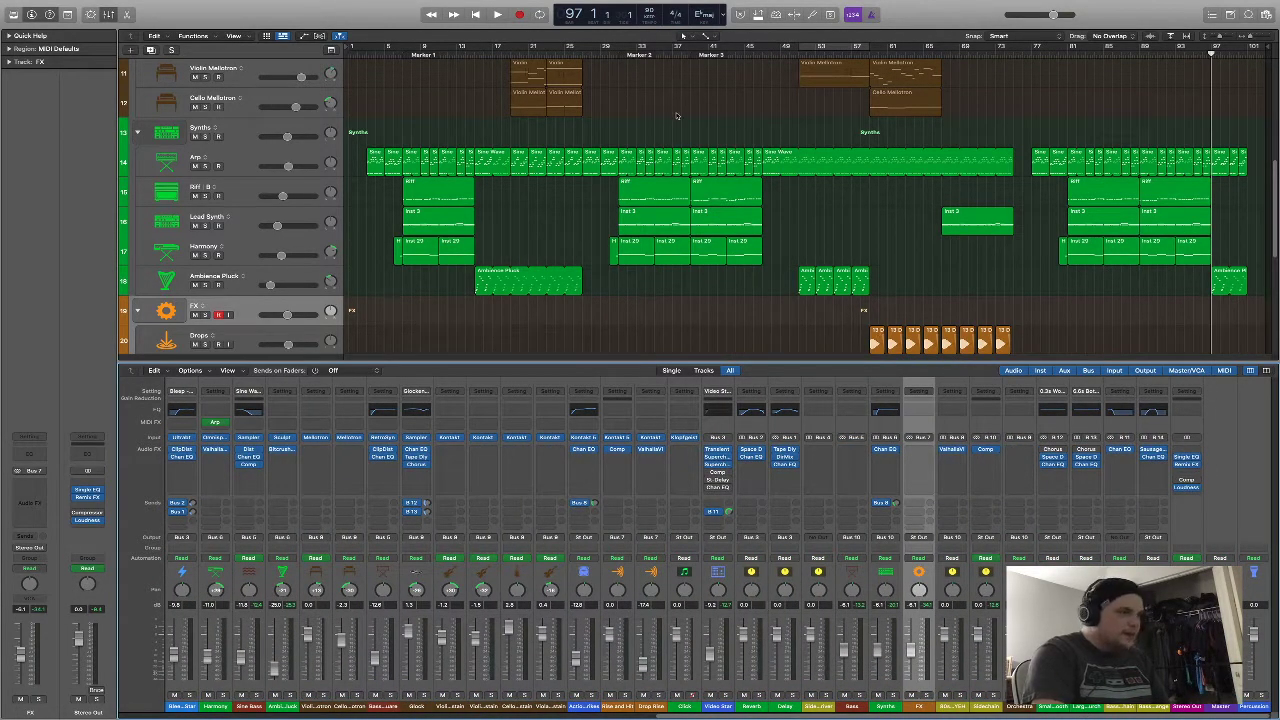
pyautogui.press('space')
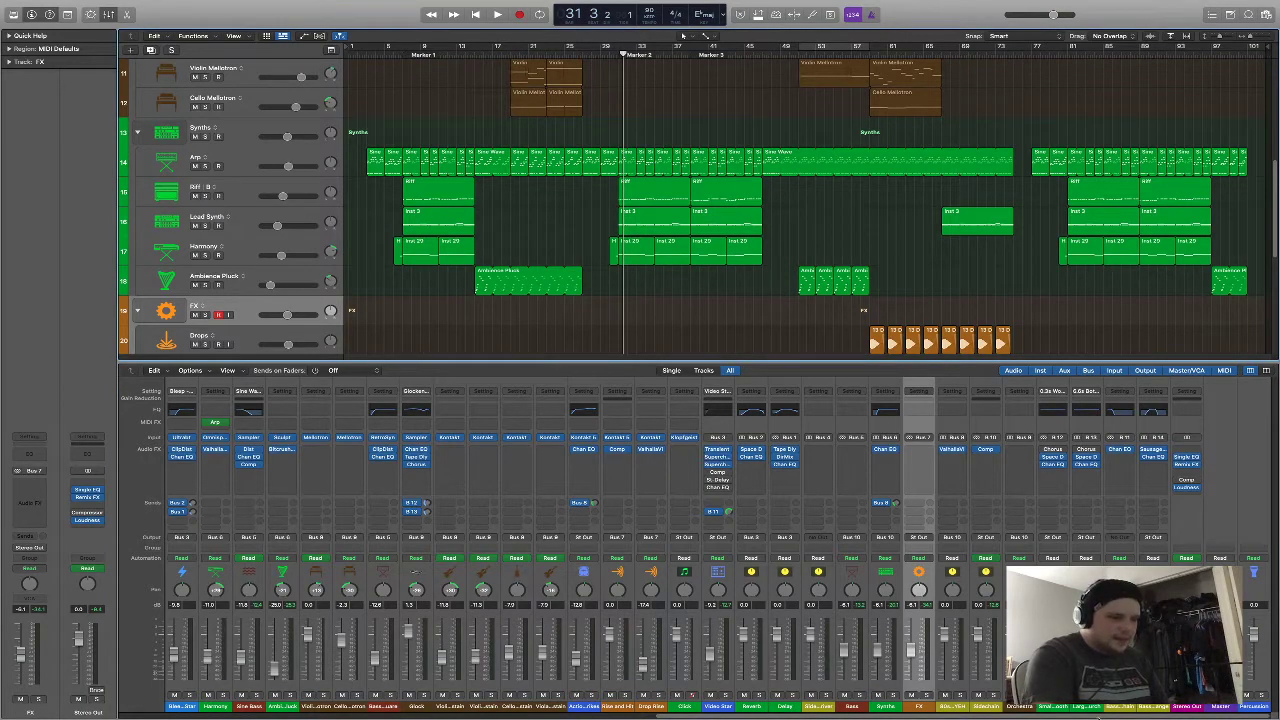
pyautogui.click(956, 711)
pyautogui.doubleClick(956, 708)
pyautogui.write('FUCK YOU')
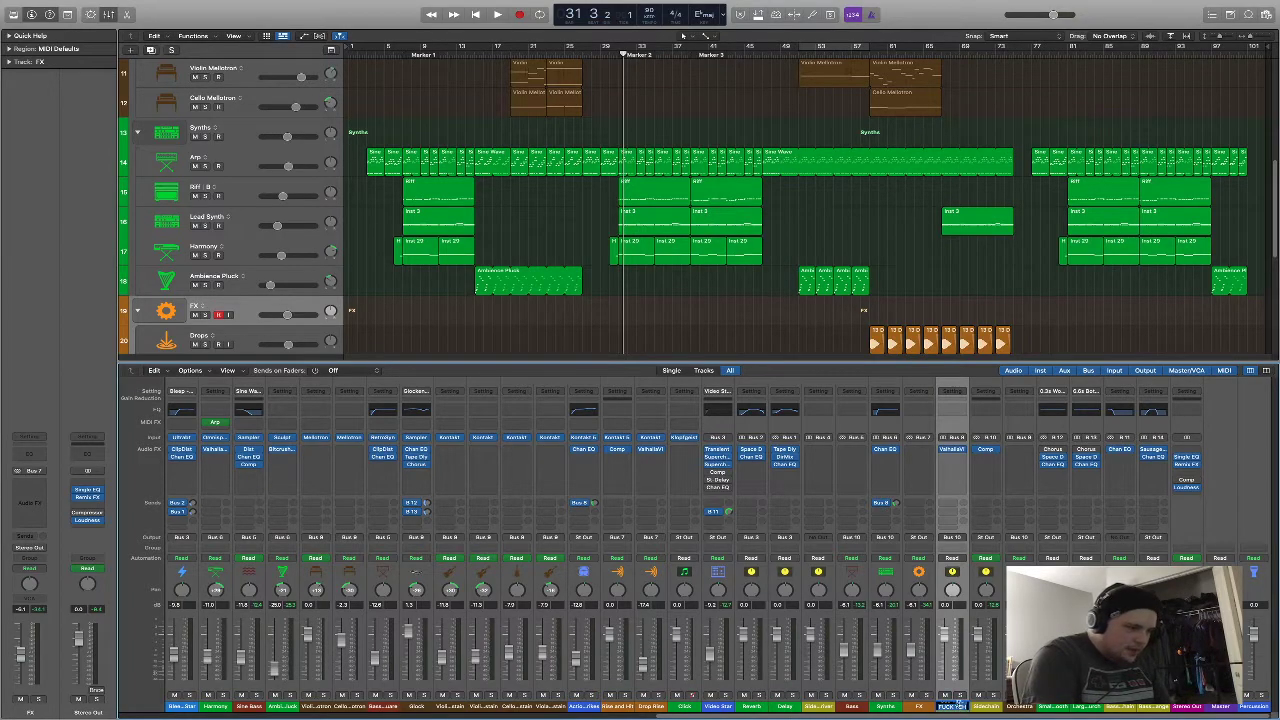
pyautogui.press('Escape')
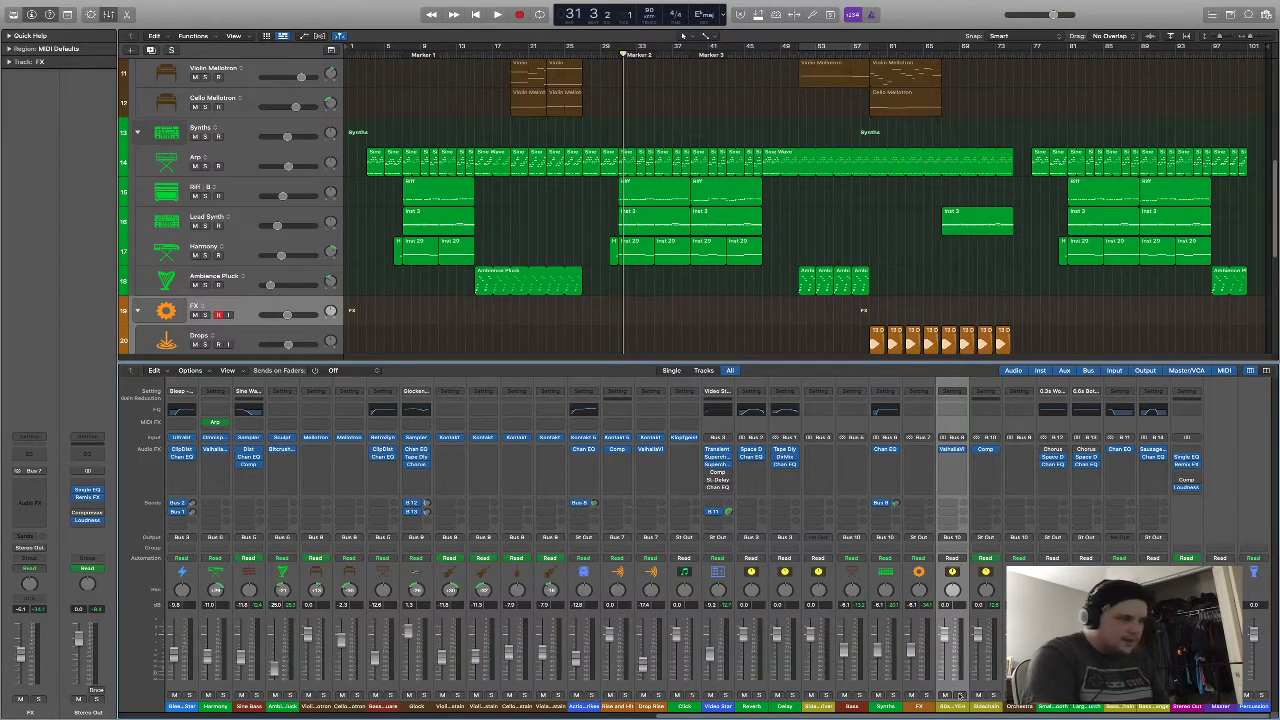
# Audition the 80s Verb channel soloed from bar 31 with its ValhallaVintageVerb settings showing, and close the plug-in and mixer
pyautogui.click(952, 449)
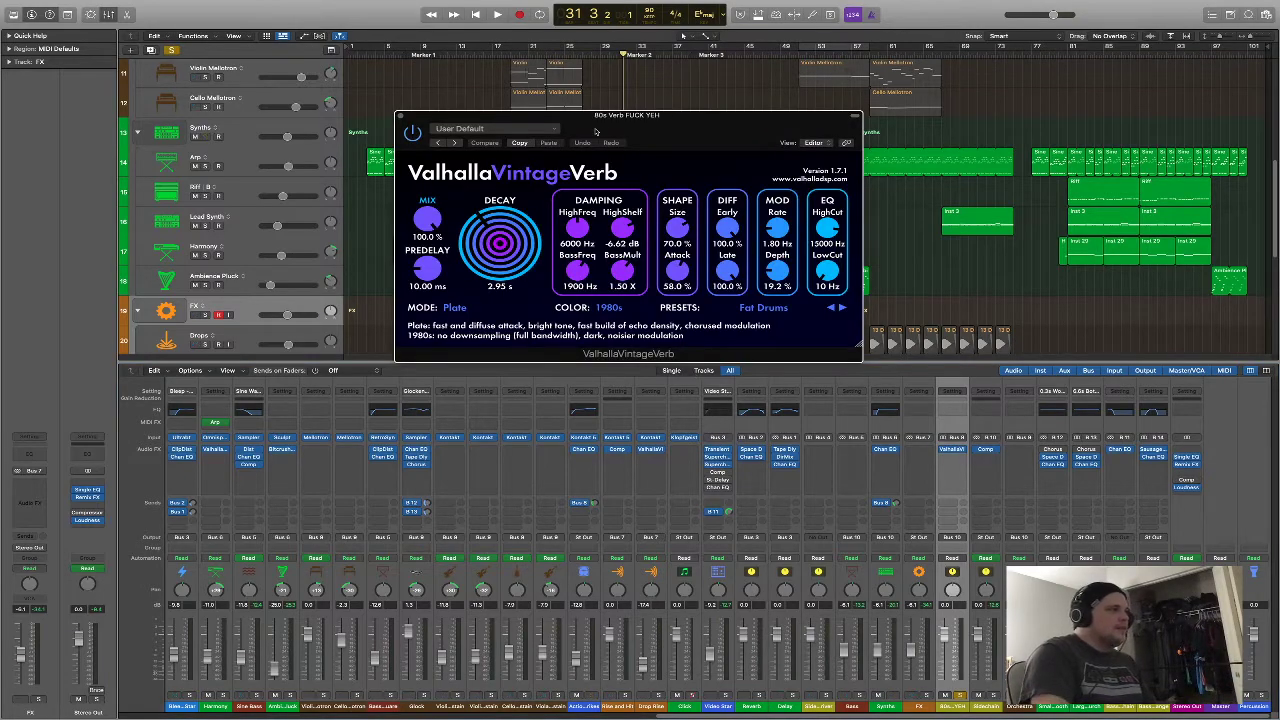
pyautogui.moveTo(592, 131); pyautogui.dragTo(622, 104)
pyautogui.press('space')
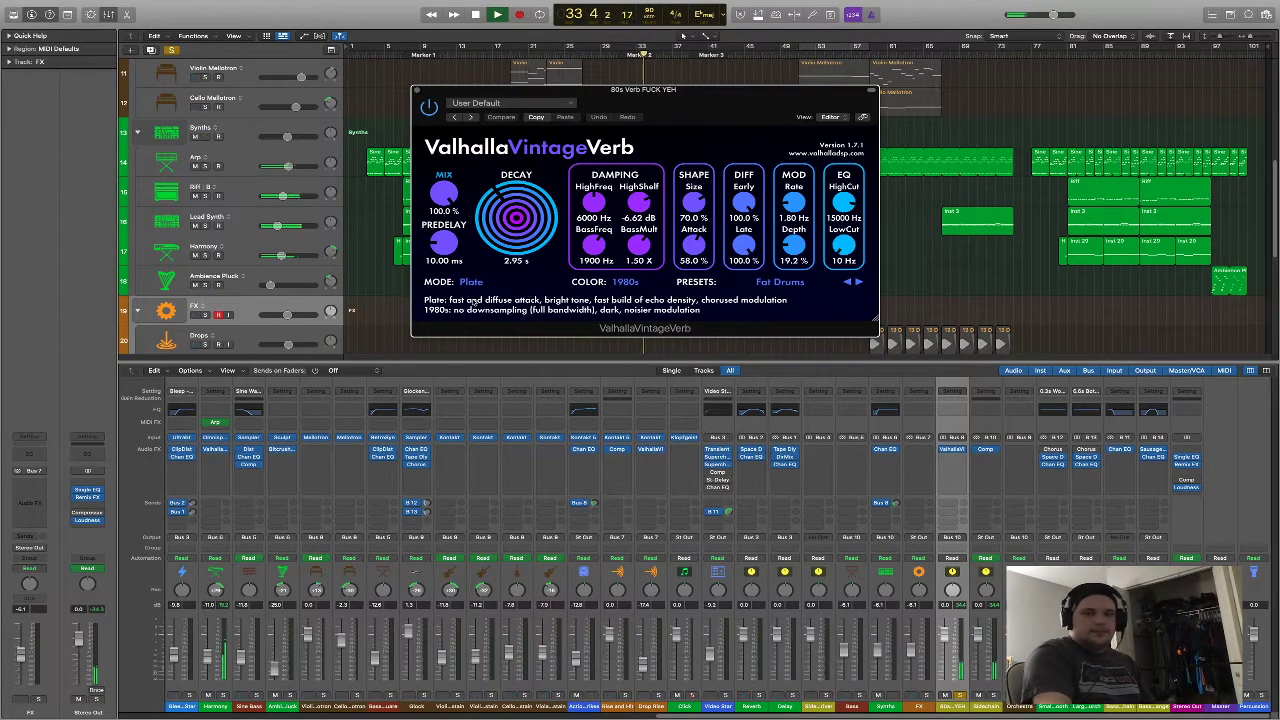
pyautogui.press('space')
pyautogui.click(416, 90)
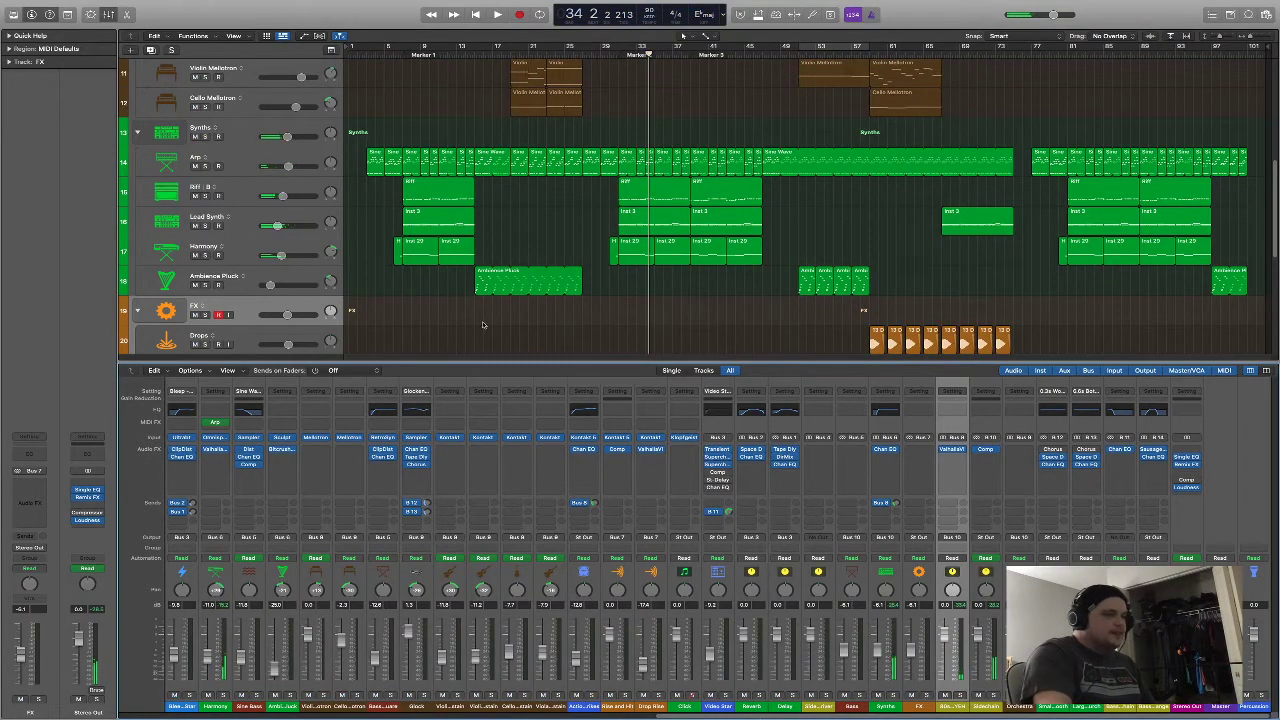
pyautogui.click(108, 14)
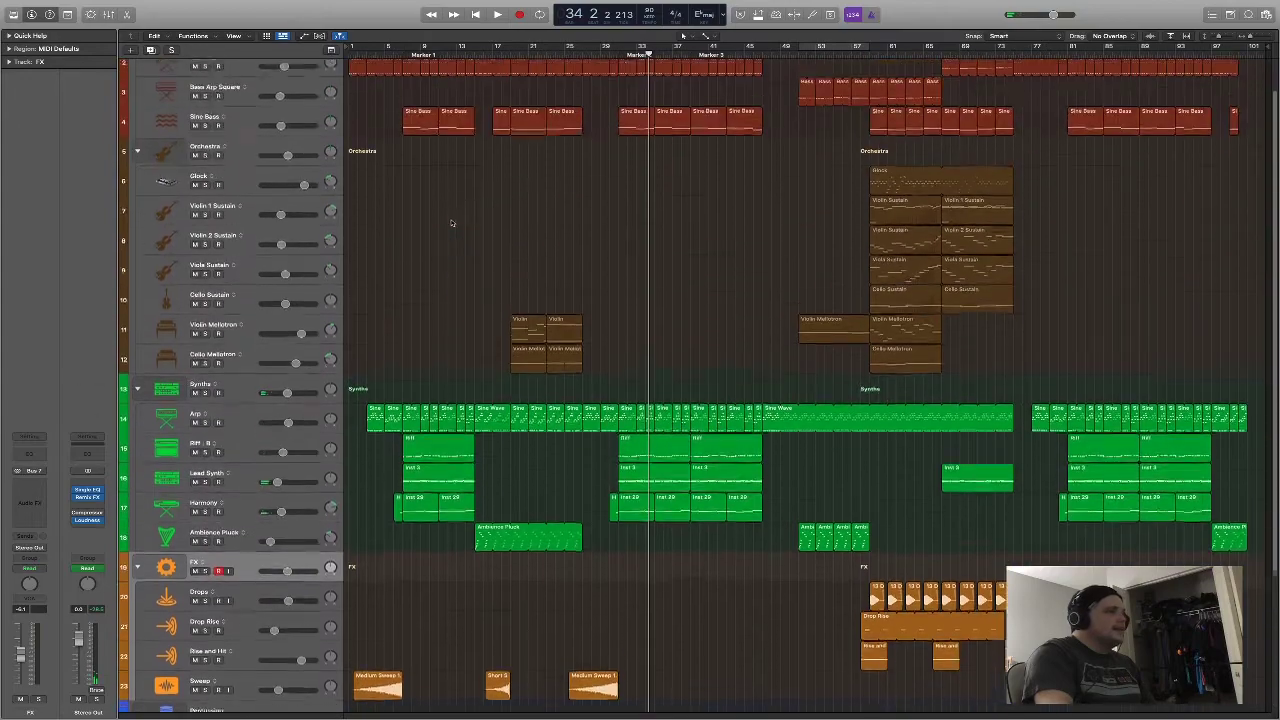
# Move the playhead to bar 8
pyautogui.scroll(-1, 448, 235)
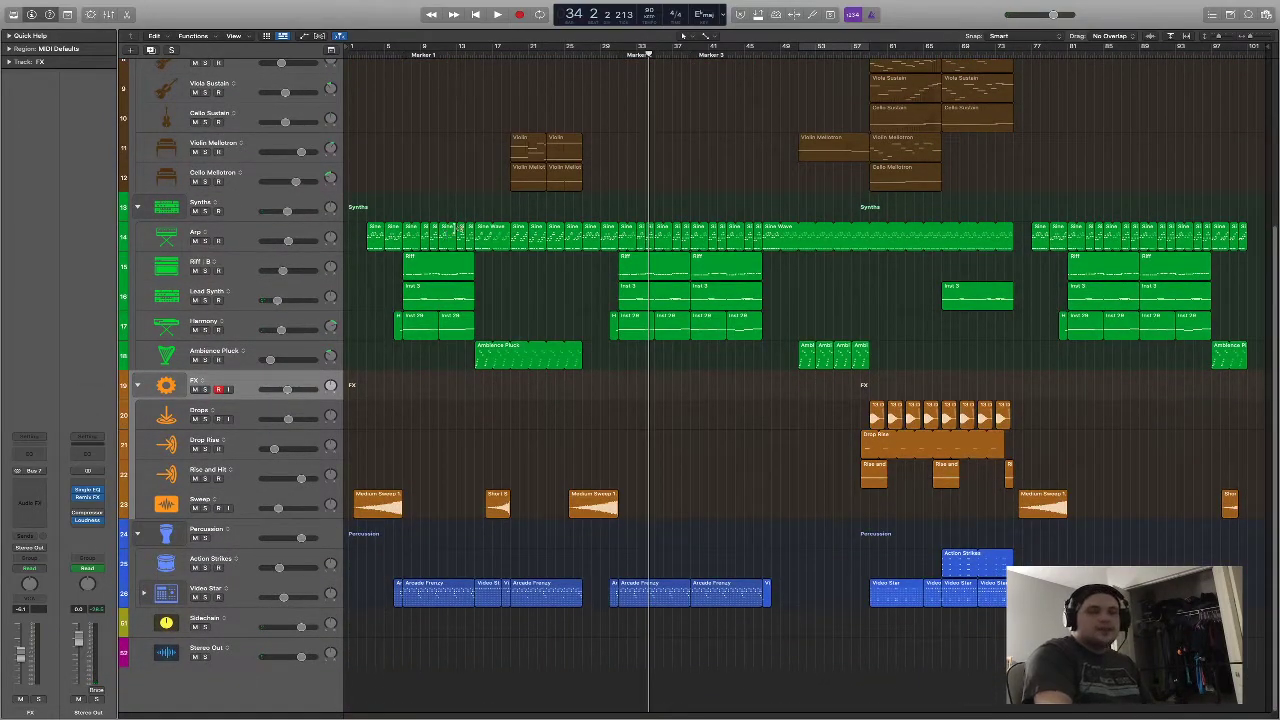
pyautogui.click(379, 52)
pyautogui.moveTo(379, 52); pyautogui.dragTo(413, 52)
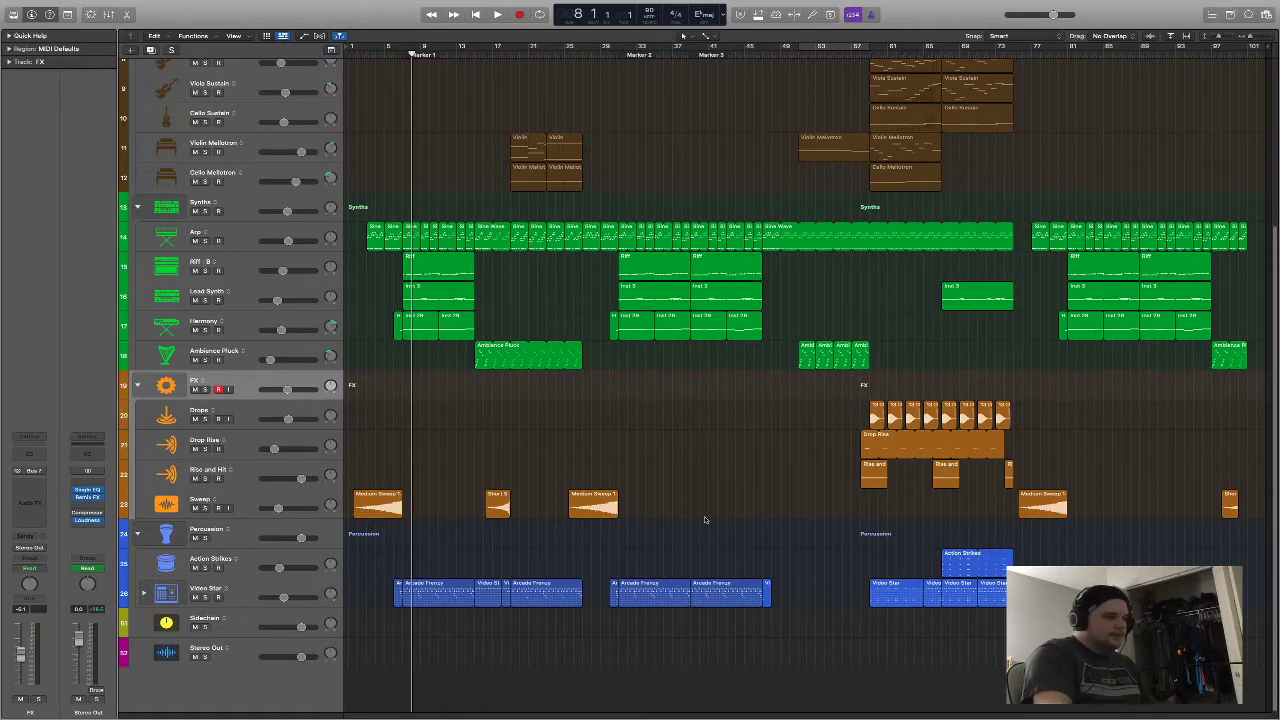
# Reduce the track height to fit all the tracks in view and return the playhead to the start of the song
pyautogui.scroll(5, 720, 505)
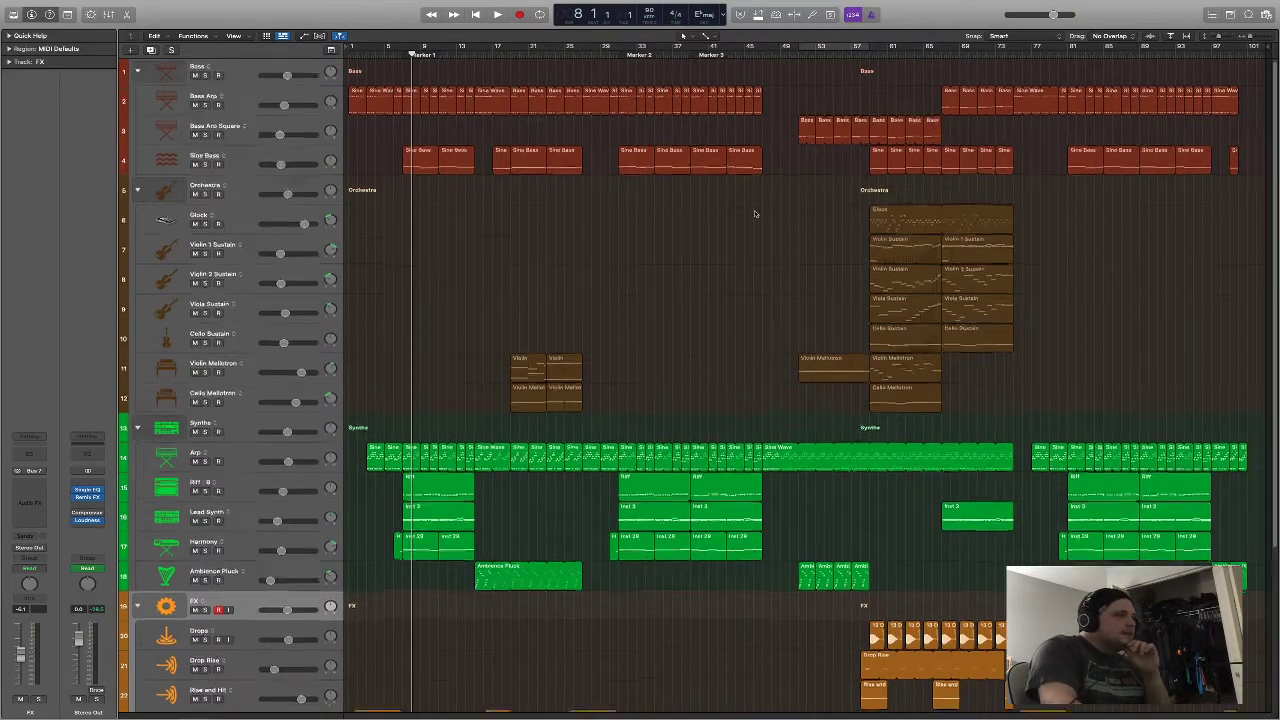
pyautogui.scroll(-5, 1207, 46)
pyautogui.moveTo(1219, 38); pyautogui.dragTo(1218, 38)
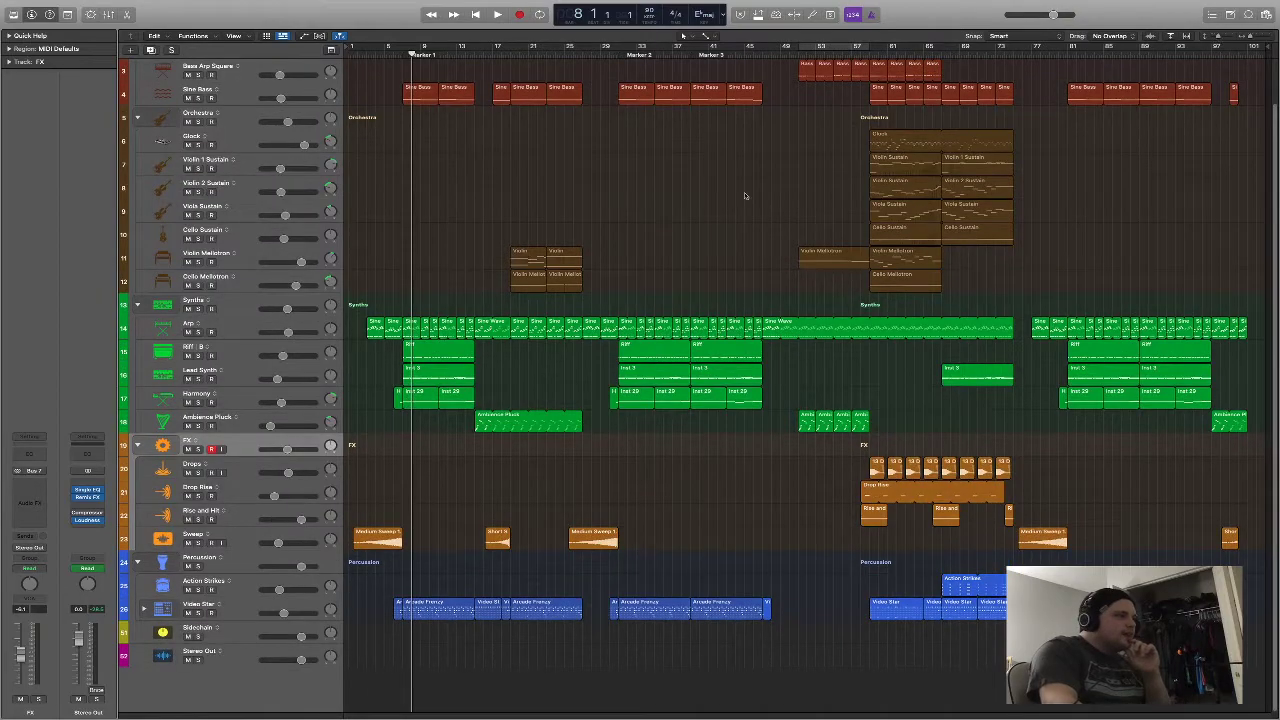
pyautogui.scroll(2, 779, 190)
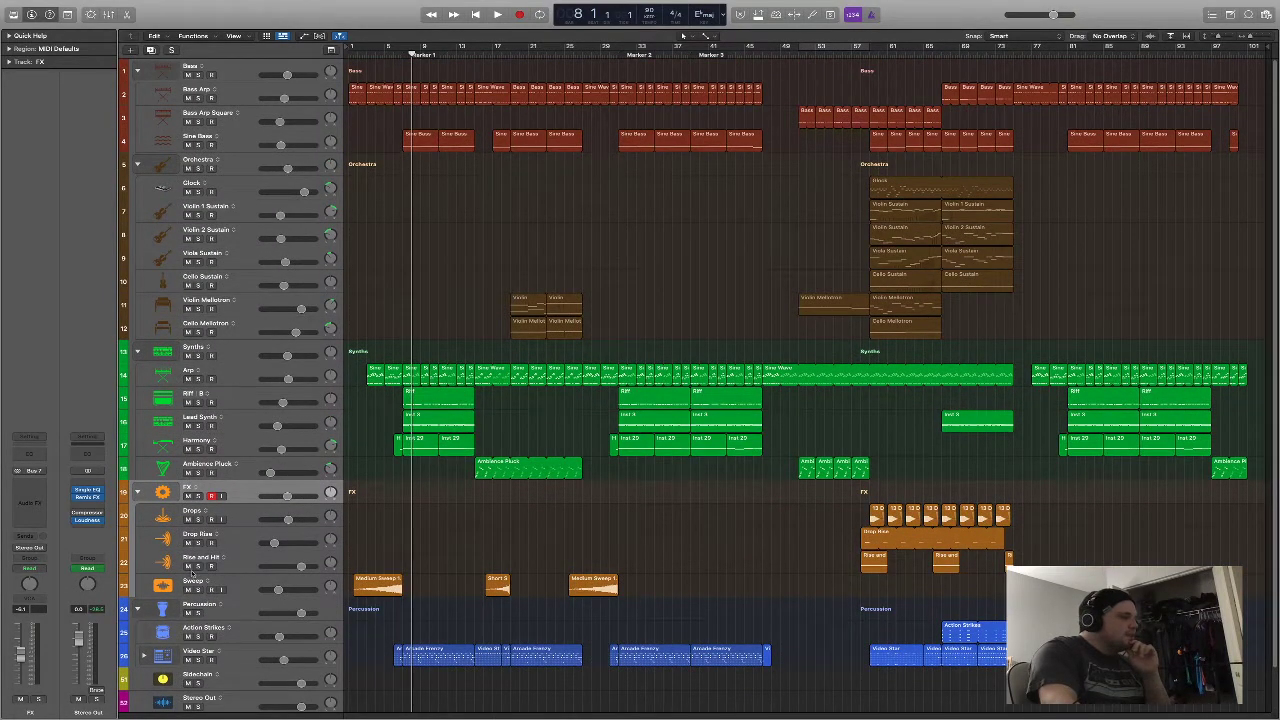
pyautogui.scroll(-2, 240, 553)
pyautogui.scroll(2, 240, 553)
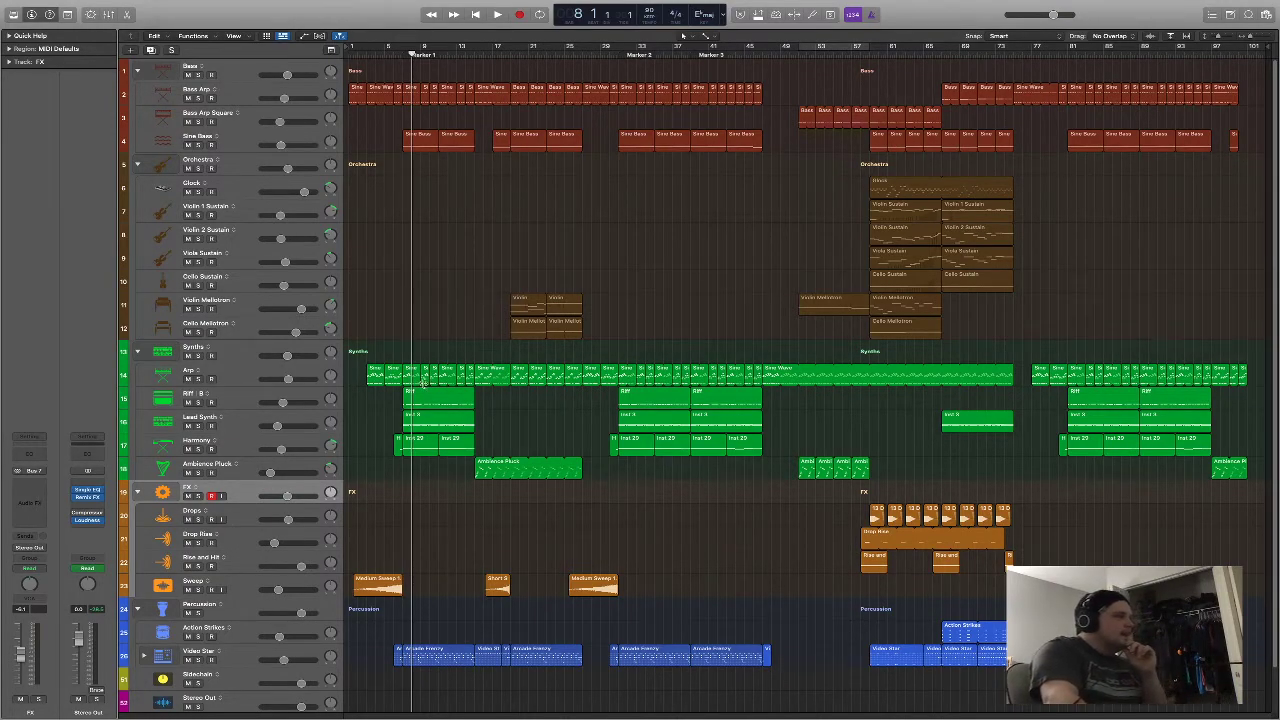
pyautogui.click(475, 14)
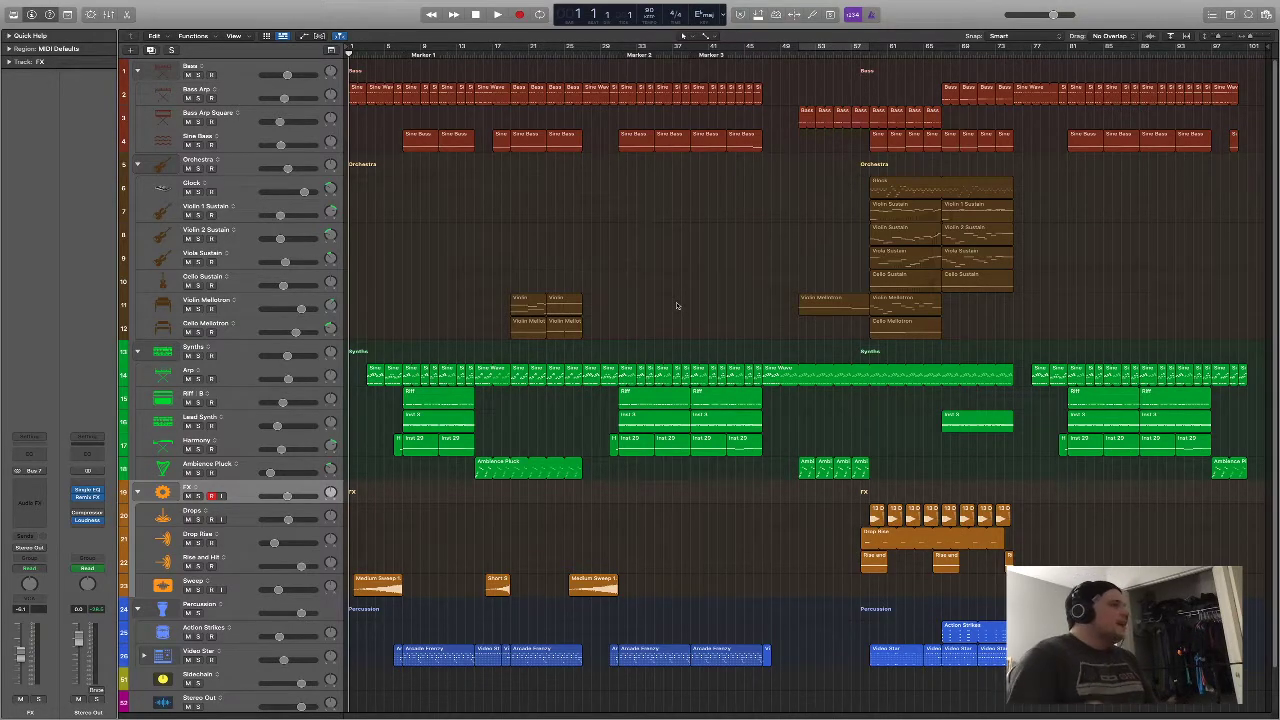
pyautogui.scroll(-2, 686, 288)
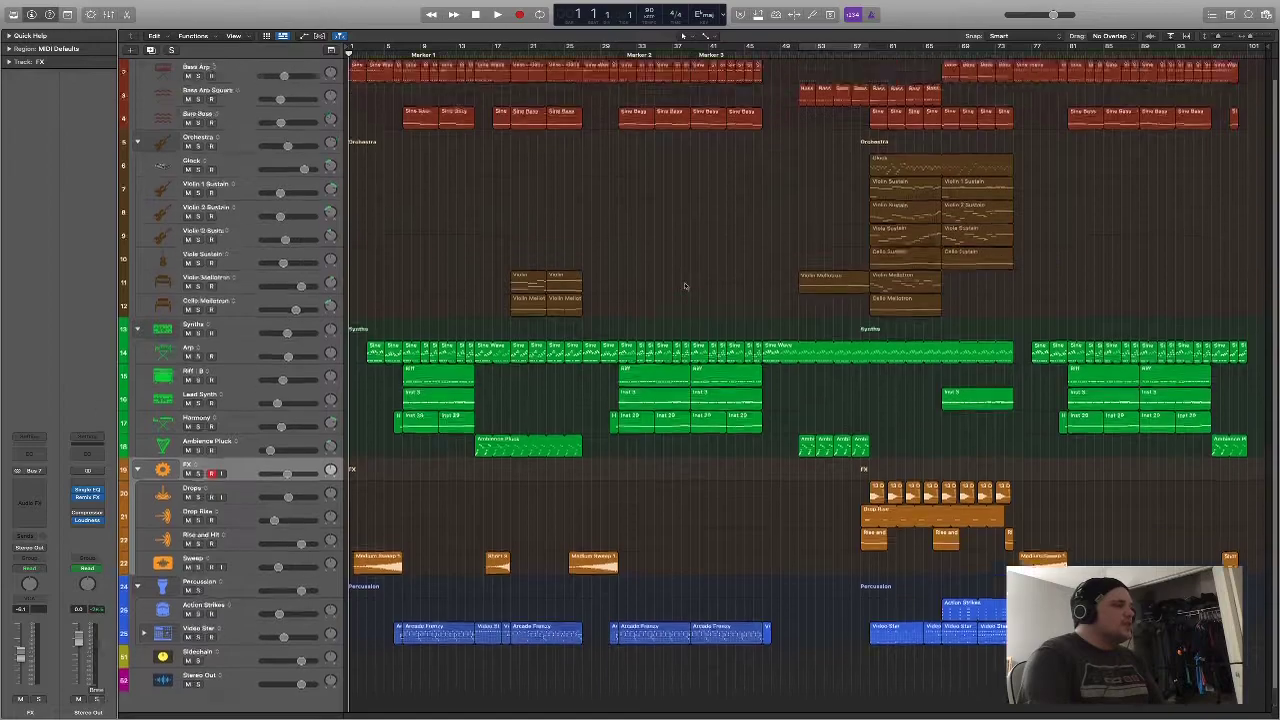
pyautogui.scroll(2, 686, 288)
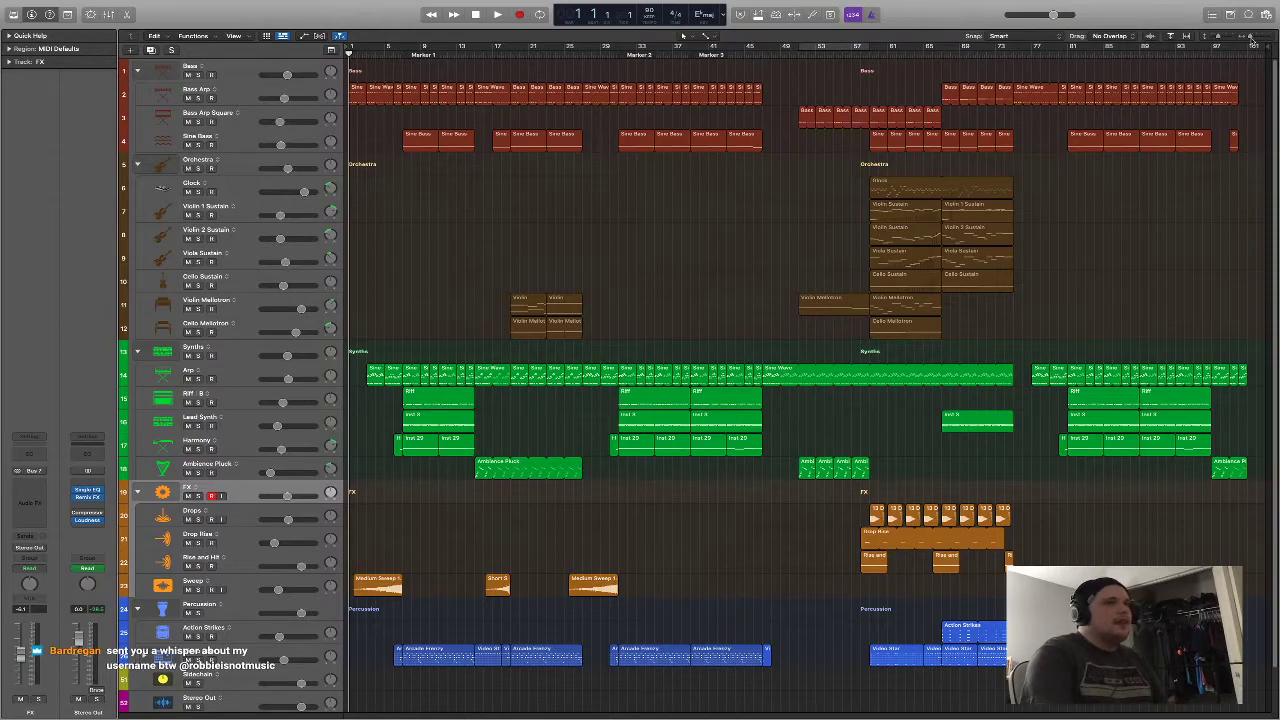
pyautogui.scroll(-1, 868, 120)
pyautogui.scroll(1, 868, 120)
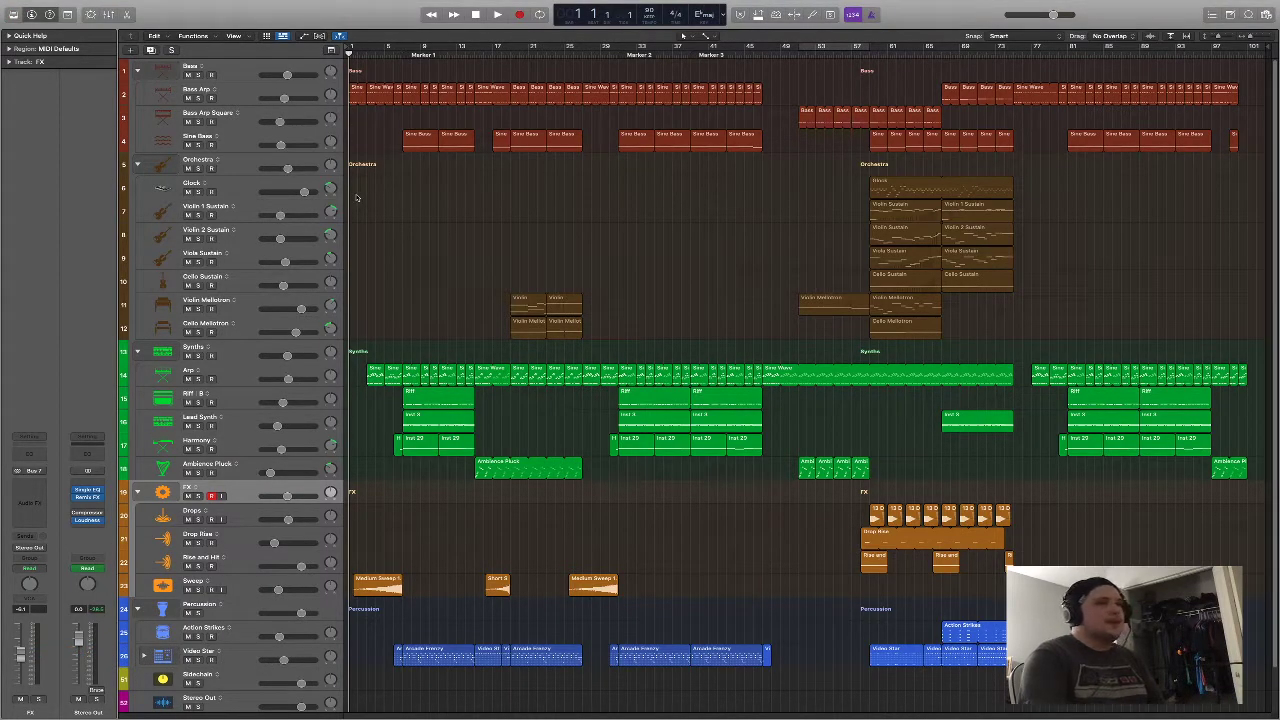
pyautogui.scroll(-2, 610, 267)
pyautogui.scroll(2, 760, 310)
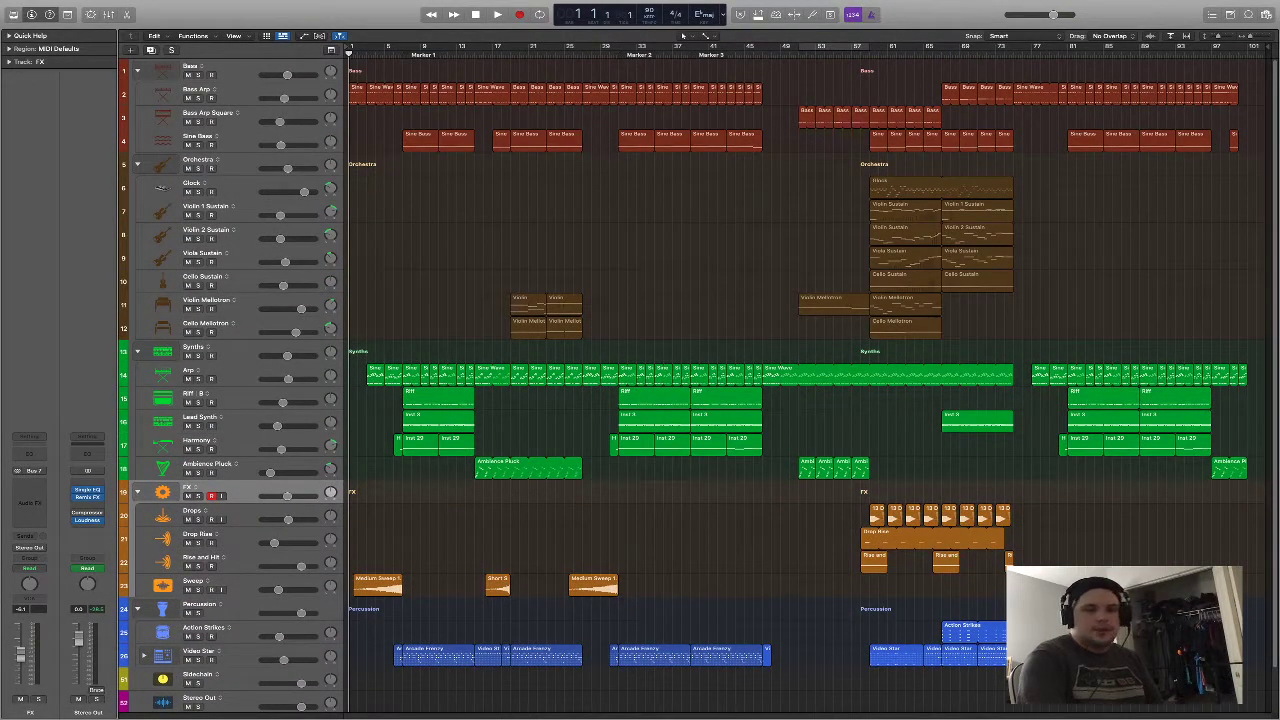